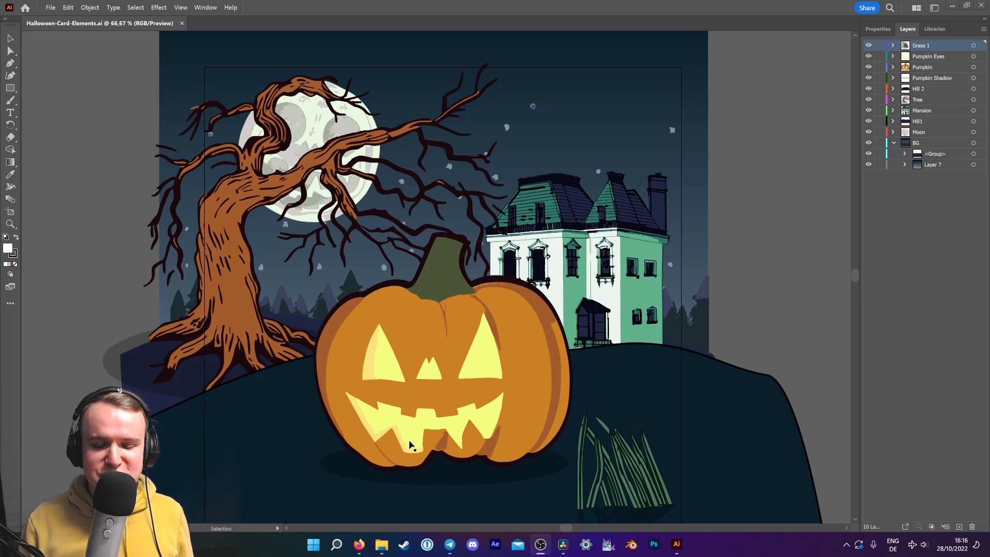
Switch to Firefox and browse the motion graphics image results for style references.
{"action": "mouse_move", "coordinate": [359, 544]}
{"action": "left_click", "coordinate": [384, 493]}
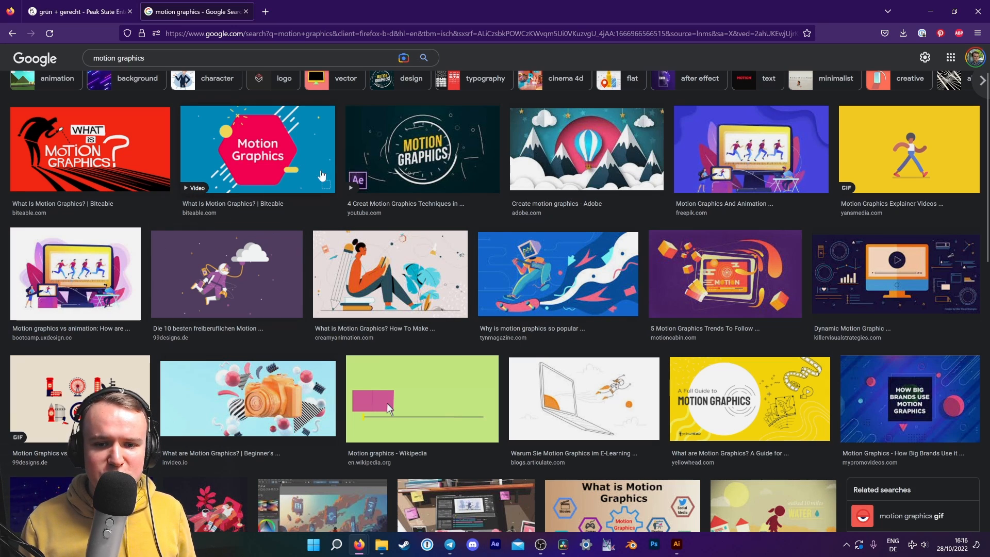
{"action": "scroll", "coordinate": [674, 395], "scroll_direction": "down", "scroll_amount": 5}
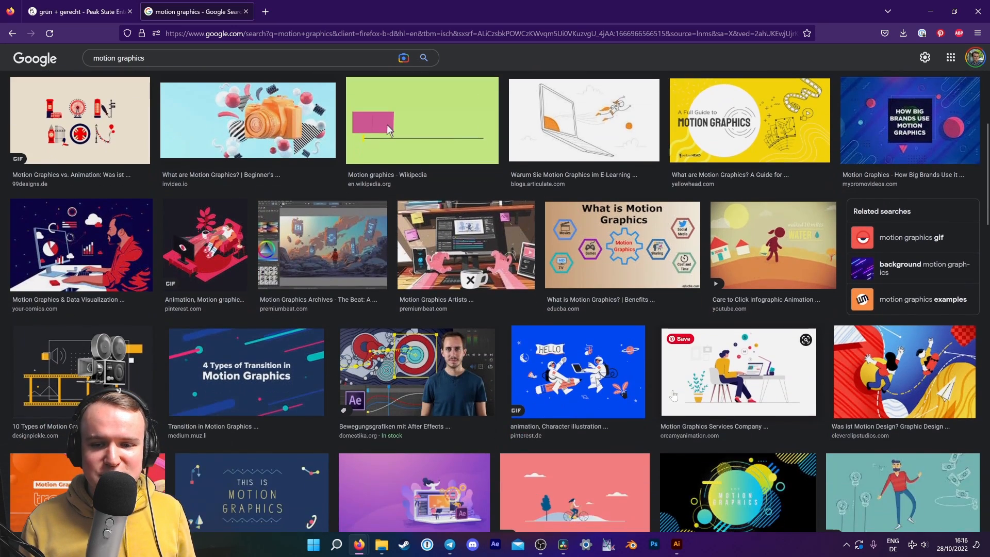
{"action": "scroll", "coordinate": [674, 395], "scroll_direction": "down", "scroll_amount": 5}
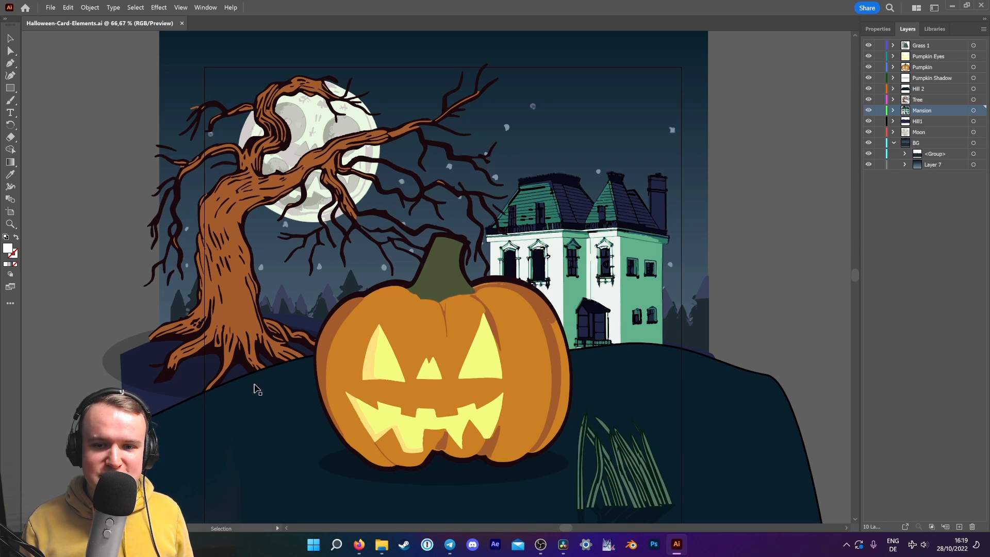
Inspect the separate artwork elements in the Illustrator Halloween card by selecting the pumpkin, tree, mansion and tree shadow.
{"action": "left_click", "coordinate": [527, 365]}
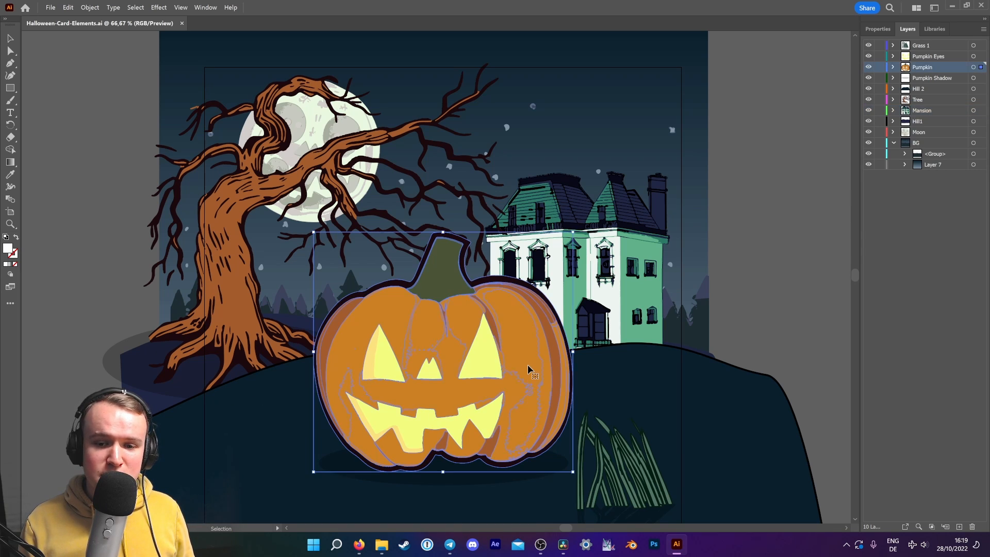
{"action": "left_click", "coordinate": [247, 187]}
{"action": "left_click", "coordinate": [630, 227]}
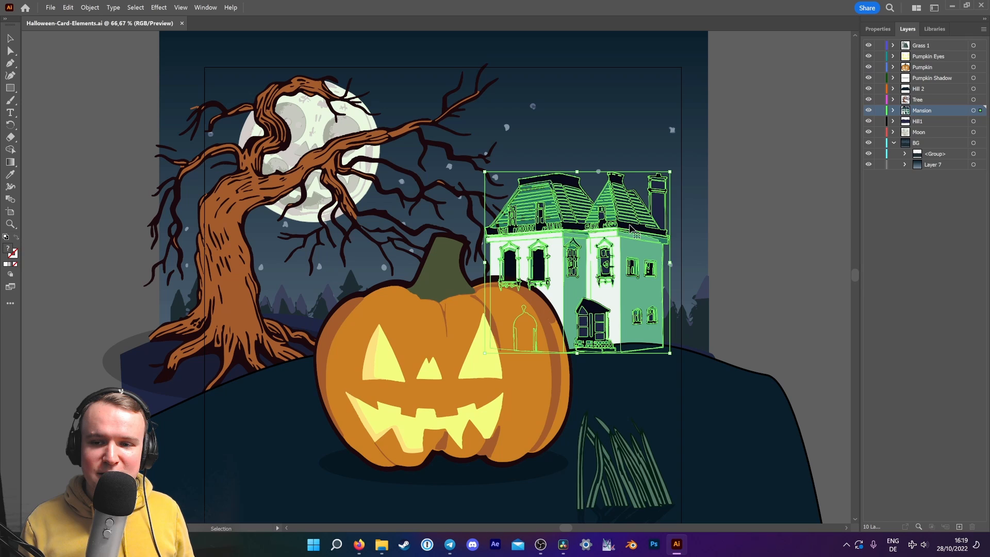
{"action": "left_click", "coordinate": [726, 439]}
{"action": "left_click", "coordinate": [121, 390]}
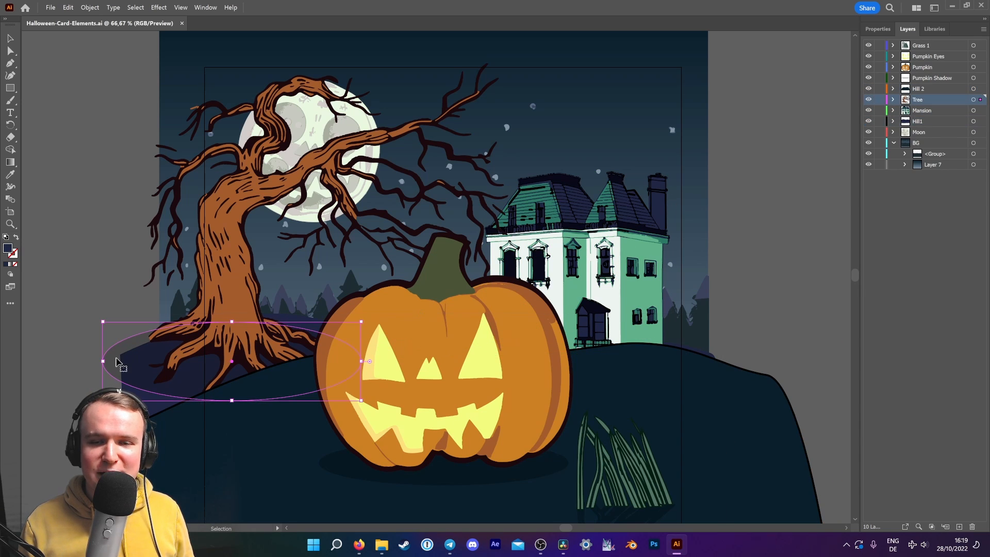
{"action": "left_click", "coordinate": [126, 364]}
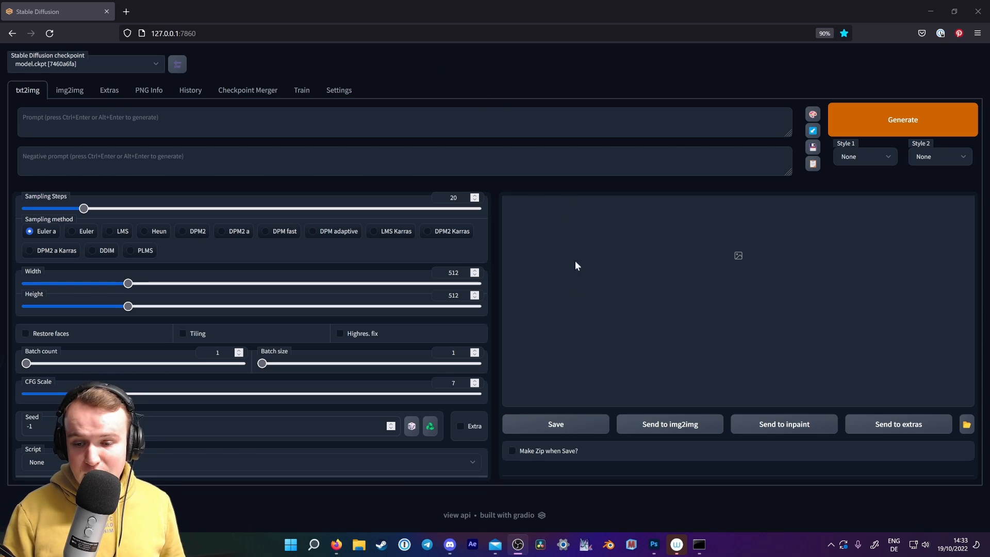
Switch to Photoshop, activate the Brush tool and add a new empty layer above the Palette layer.
{"action": "left_click", "coordinate": [654, 545]}
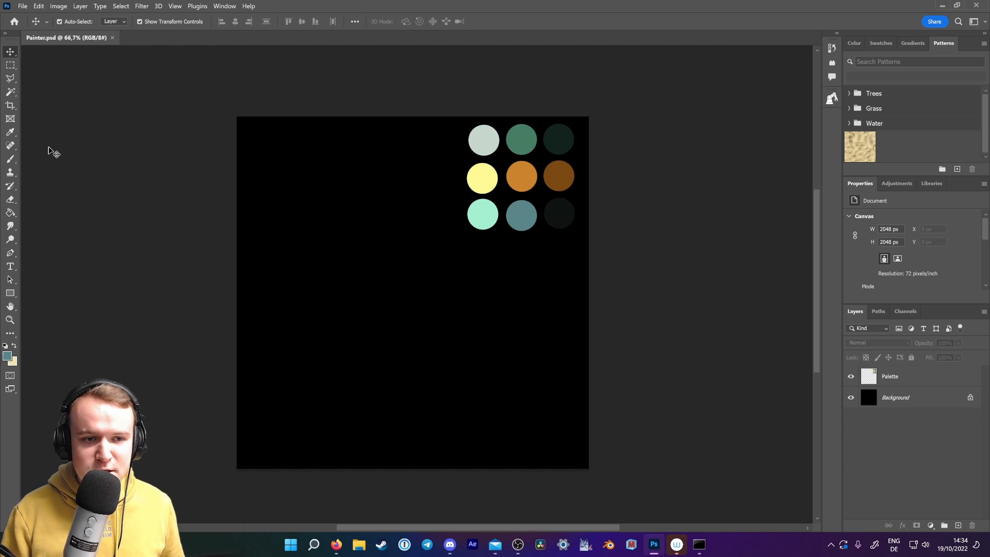
{"action": "left_click", "coordinate": [10, 160]}
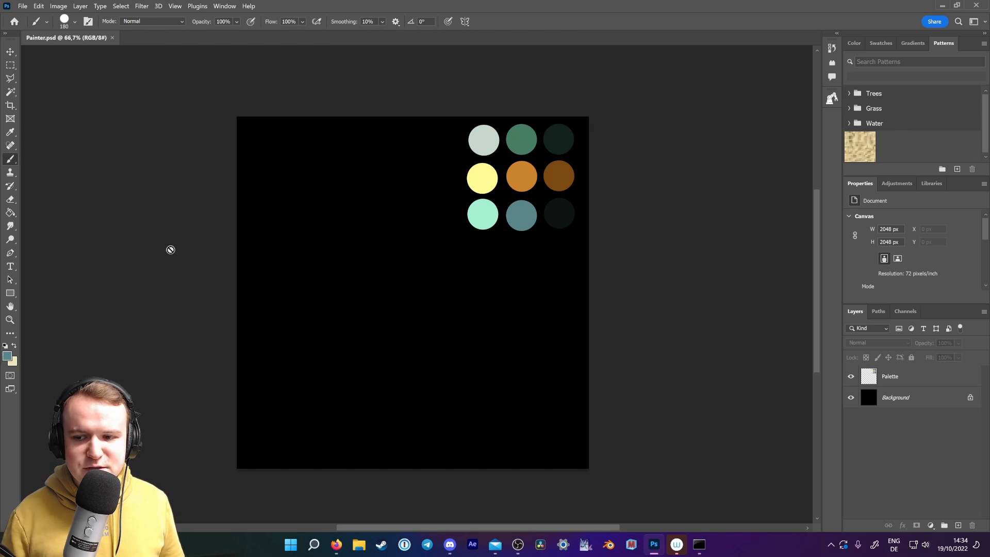
{"action": "left_click", "coordinate": [959, 525]}
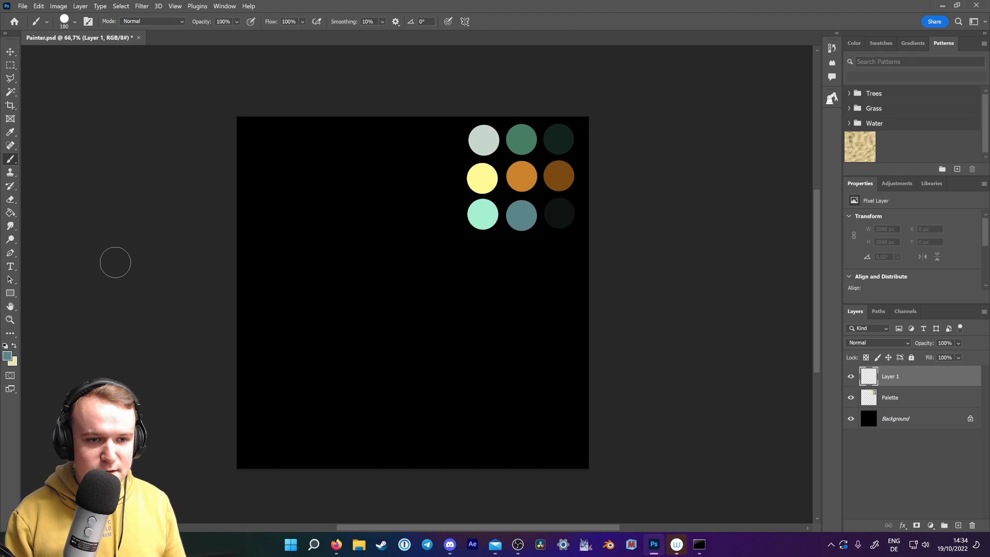
Set the brush to 202 px size and 100% hardness.
{"action": "left_click", "coordinate": [74, 21]}
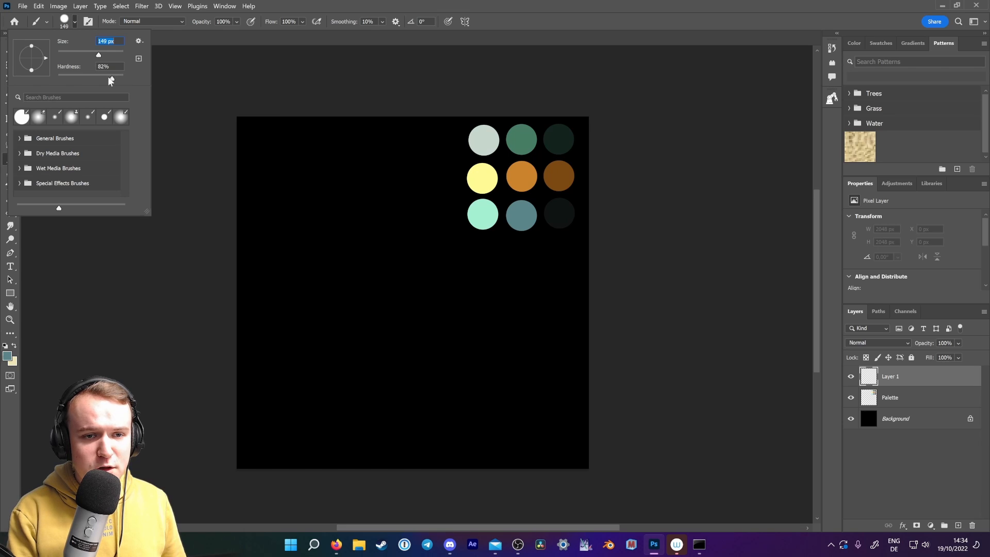
{"action": "key", "text": "Tab"}
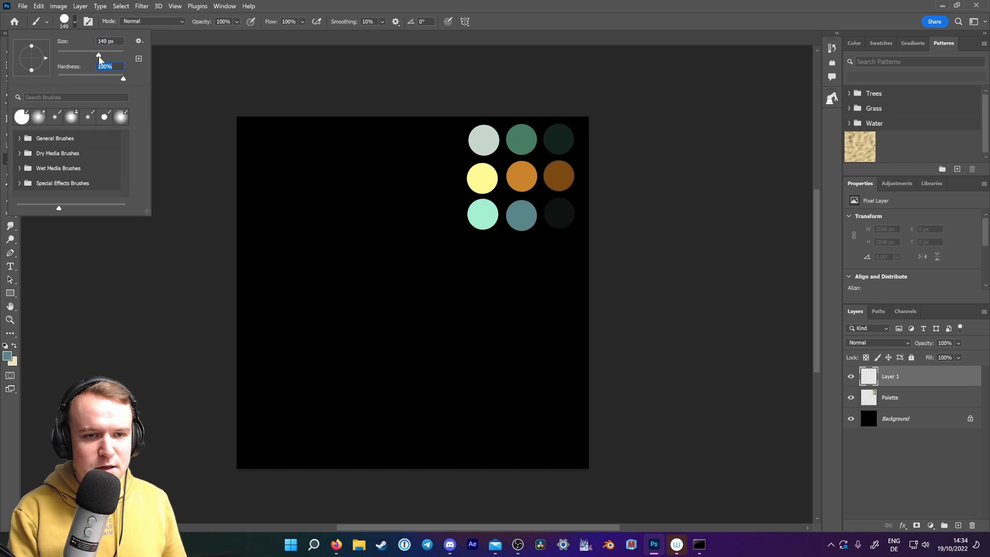
{"action": "left_click_drag", "start_coordinate": [109, 56], "coordinate": [107, 56]}
{"action": "key", "text": "Return"}
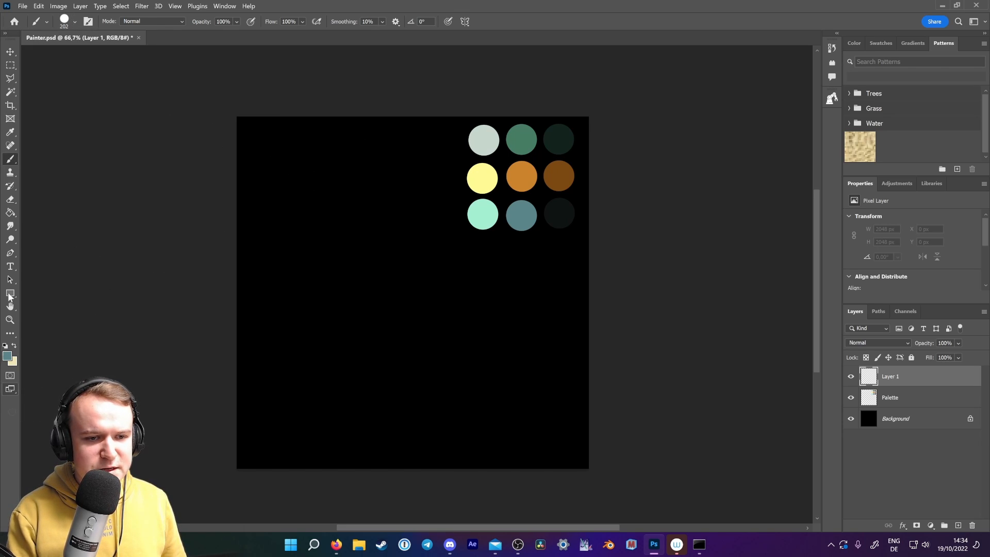
Sample the near-black palette swatch and paint a hilly ground across the lower half of the canvas.
{"action": "key", "text": "i"}
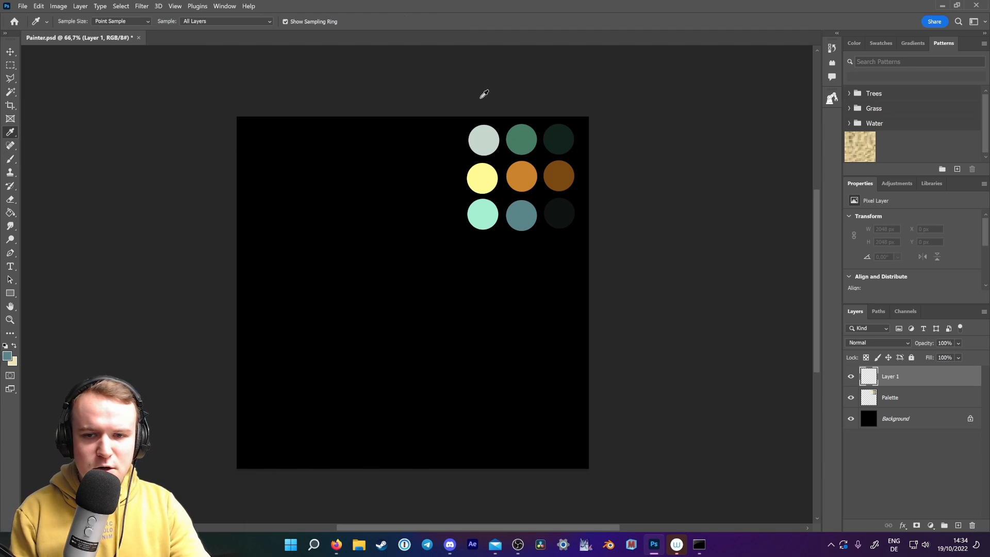
{"action": "left_click", "coordinate": [562, 212]}
{"action": "key", "text": "b"}
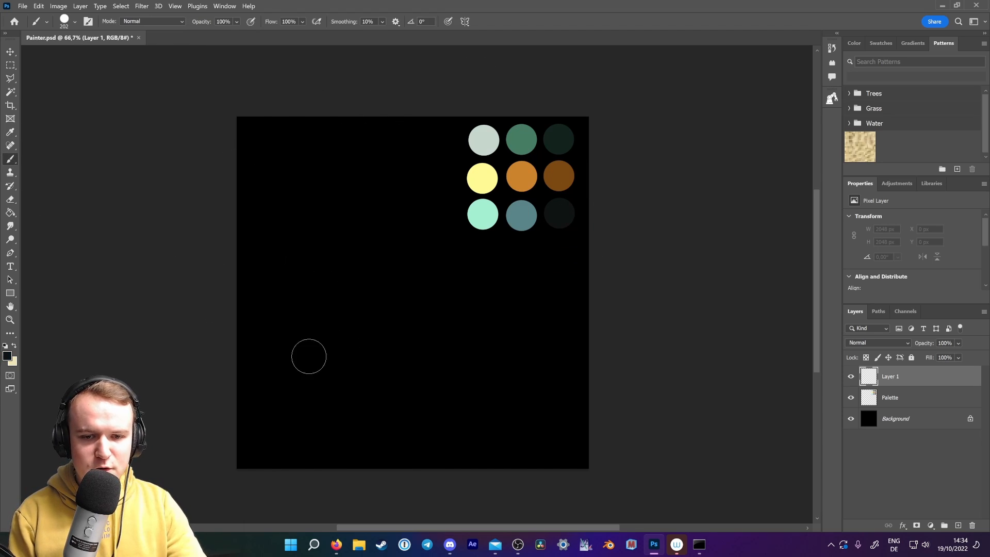
{"action": "mouse_move", "coordinate": [239, 416]}
{"action": "left_mouse_down"}
{"action": "mouse_move", "coordinate": [310, 378]}
{"action": "mouse_move", "coordinate": [395, 372]}
{"action": "mouse_move", "coordinate": [509, 385]}
{"action": "mouse_move", "coordinate": [565, 408]}
{"action": "mouse_move", "coordinate": [585, 458]}
{"action": "mouse_move", "coordinate": [585, 435]}
{"action": "mouse_move", "coordinate": [563, 458]}
{"action": "mouse_move", "coordinate": [520, 421]}
{"action": "left_mouse_up"}
{"action": "mouse_move", "coordinate": [210, 477]}
{"action": "left_mouse_down"}
{"action": "mouse_move", "coordinate": [269, 417]}
{"action": "mouse_move", "coordinate": [256, 461]}
{"action": "mouse_move", "coordinate": [253, 418]}
{"action": "mouse_move", "coordinate": [324, 399]}
{"action": "mouse_move", "coordinate": [581, 403]}
{"action": "mouse_move", "coordinate": [359, 422]}
{"action": "mouse_move", "coordinate": [272, 461]}
{"action": "mouse_move", "coordinate": [468, 457]}
{"action": "left_mouse_up"}
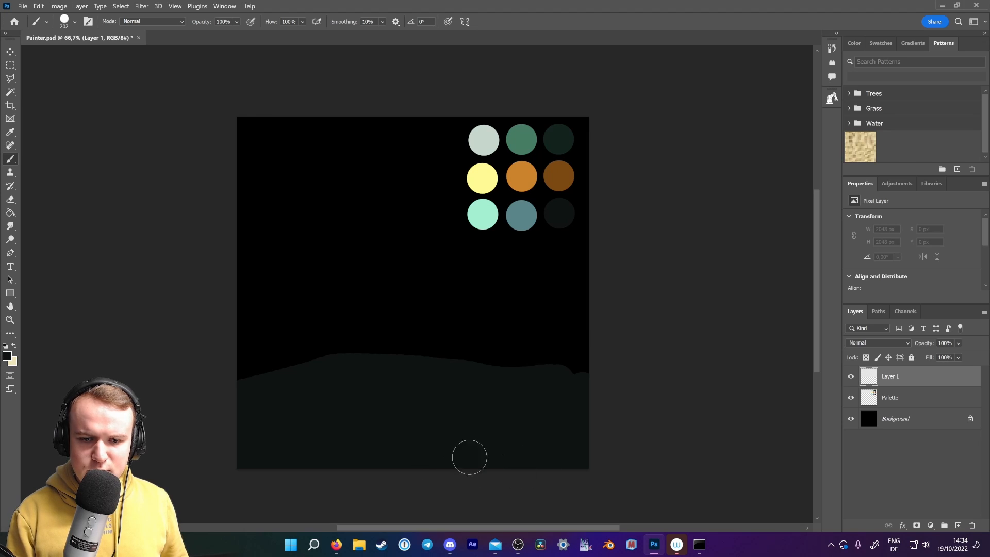
{"action": "mouse_move", "coordinate": [243, 380]}
{"action": "left_mouse_down"}
{"action": "mouse_move", "coordinate": [365, 363]}
{"action": "mouse_move", "coordinate": [600, 381]}
{"action": "mouse_move", "coordinate": [354, 362]}
{"action": "mouse_move", "coordinate": [232, 335]}
{"action": "mouse_move", "coordinate": [283, 328]}
{"action": "mouse_move", "coordinate": [626, 346]}
{"action": "mouse_move", "coordinate": [447, 323]}
{"action": "mouse_move", "coordinate": [236, 338]}
{"action": "mouse_move", "coordinate": [447, 310]}
{"action": "mouse_move", "coordinate": [585, 317]}
{"action": "left_mouse_up"}
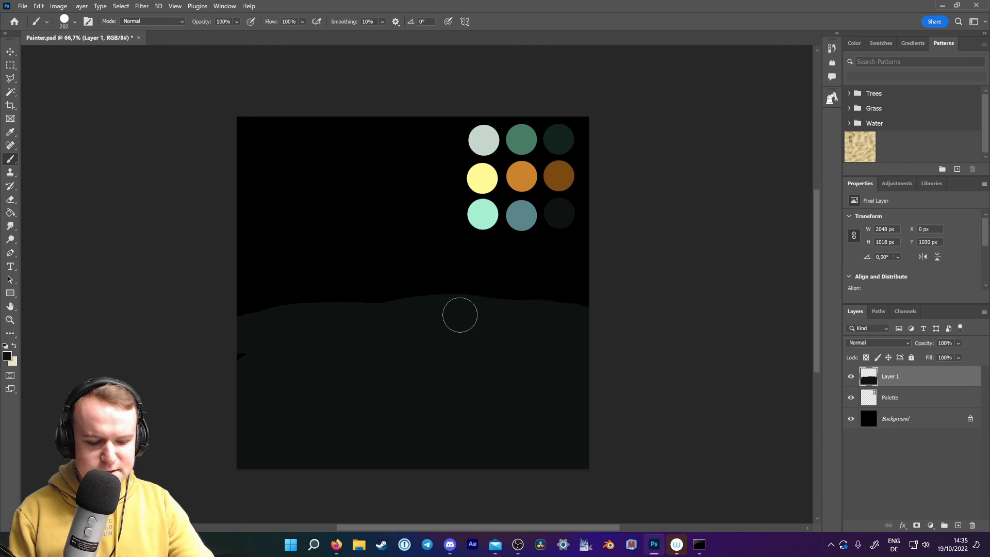
Sample the grey-blue palette swatch and paint a sky strip along the horizon plus the canvas's upper-left corner.
{"action": "key", "text": "i"}
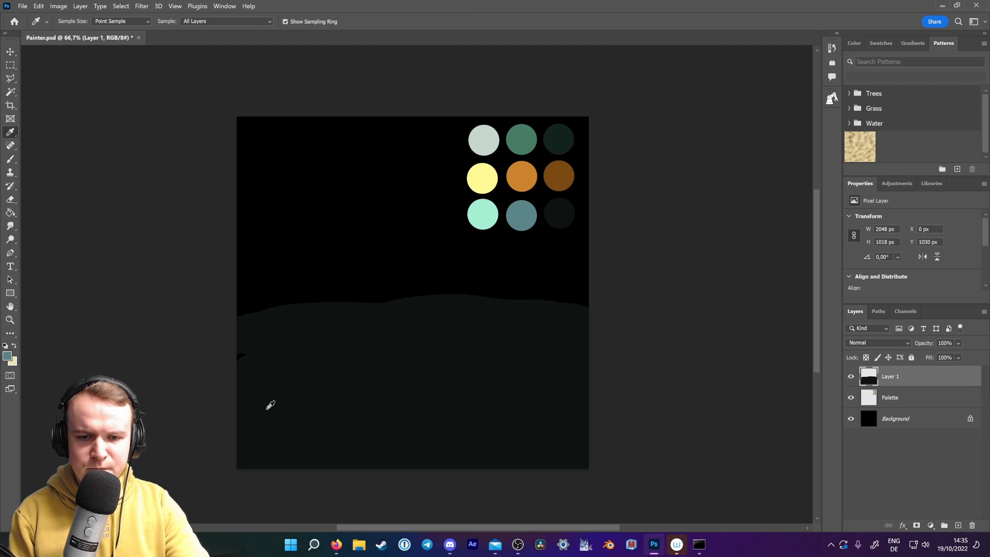
{"action": "key", "text": "b"}
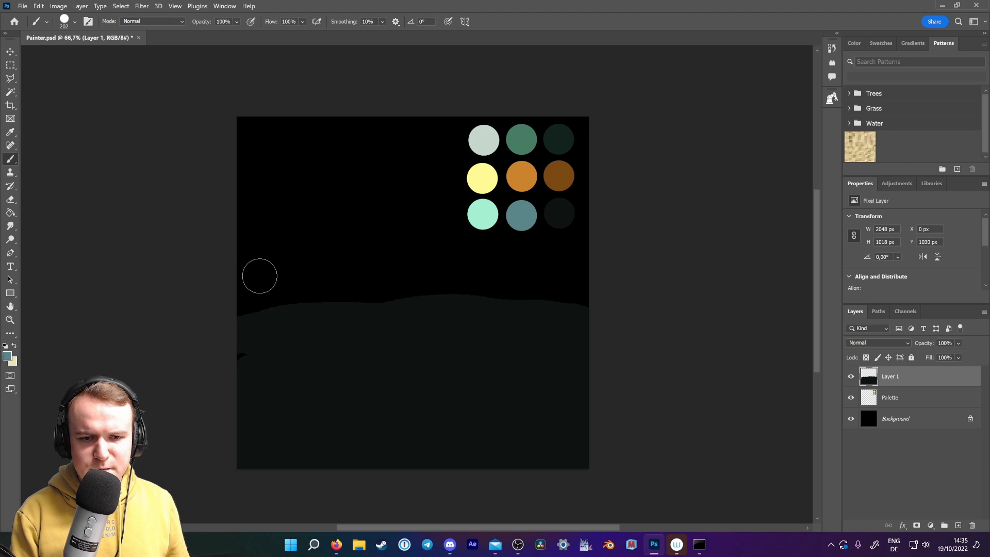
{"action": "mouse_move", "coordinate": [253, 291]}
{"action": "left_mouse_down"}
{"action": "mouse_move", "coordinate": [232, 301]}
{"action": "mouse_move", "coordinate": [383, 287]}
{"action": "mouse_move", "coordinate": [589, 291]}
{"action": "mouse_move", "coordinate": [323, 288]}
{"action": "mouse_move", "coordinate": [232, 298]}
{"action": "mouse_move", "coordinate": [421, 270]}
{"action": "mouse_move", "coordinate": [575, 275]}
{"action": "mouse_move", "coordinate": [243, 283]}
{"action": "left_mouse_up"}
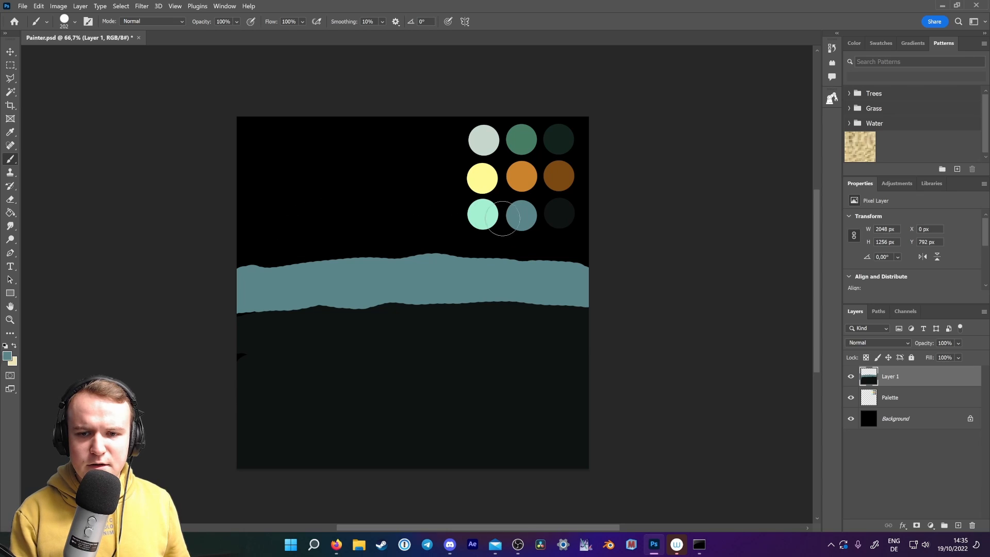
{"action": "mouse_move", "coordinate": [232, 132]}
{"action": "left_mouse_down"}
{"action": "mouse_move", "coordinate": [268, 126]}
{"action": "mouse_move", "coordinate": [247, 180]}
{"action": "mouse_move", "coordinate": [316, 136]}
{"action": "left_mouse_up"}
Fill the remaining sky using an 1811 px brush and move the Palette layer above the painted layer, keeping Layer 1 active.
{"action": "right_click", "coordinate": [367, 148]}
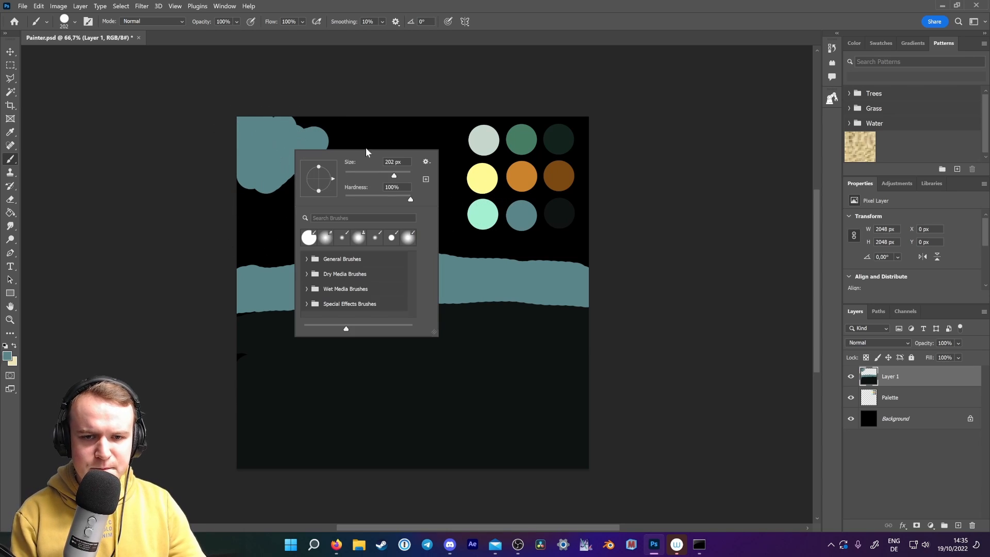
{"action": "left_click_drag", "start_coordinate": [395, 176], "coordinate": [411, 176]}
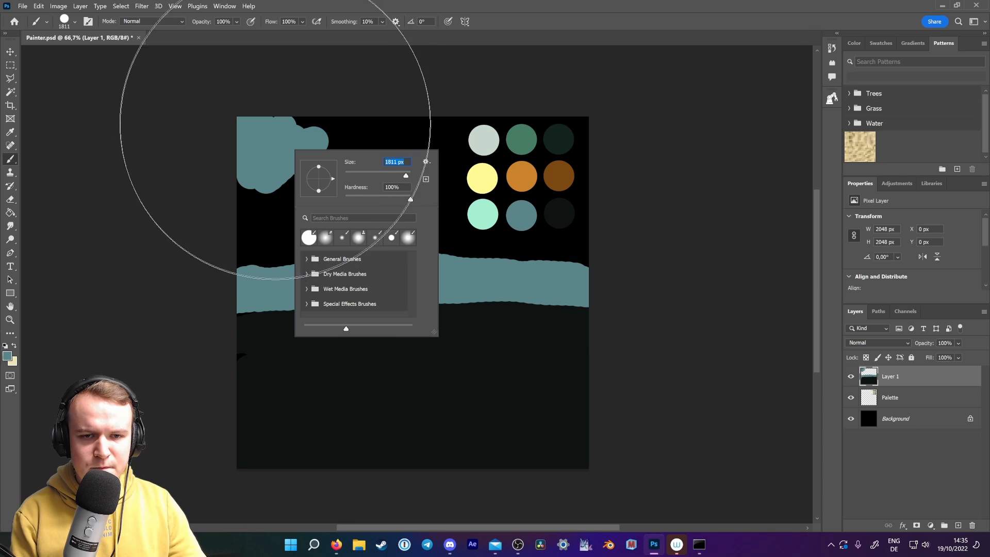
{"action": "left_click", "coordinate": [314, 96]}
{"action": "mouse_move", "coordinate": [335, 96]}
{"action": "left_mouse_down"}
{"action": "mouse_move", "coordinate": [509, 98]}
{"action": "mouse_move", "coordinate": [459, 126]}
{"action": "mouse_move", "coordinate": [252, 93]}
{"action": "mouse_move", "coordinate": [465, 127]}
{"action": "mouse_move", "coordinate": [596, 199]}
{"action": "left_mouse_up"}
{"action": "left_click_drag", "start_coordinate": [920, 401], "coordinate": [920, 381]}
{"action": "left_click", "coordinate": [904, 398]}
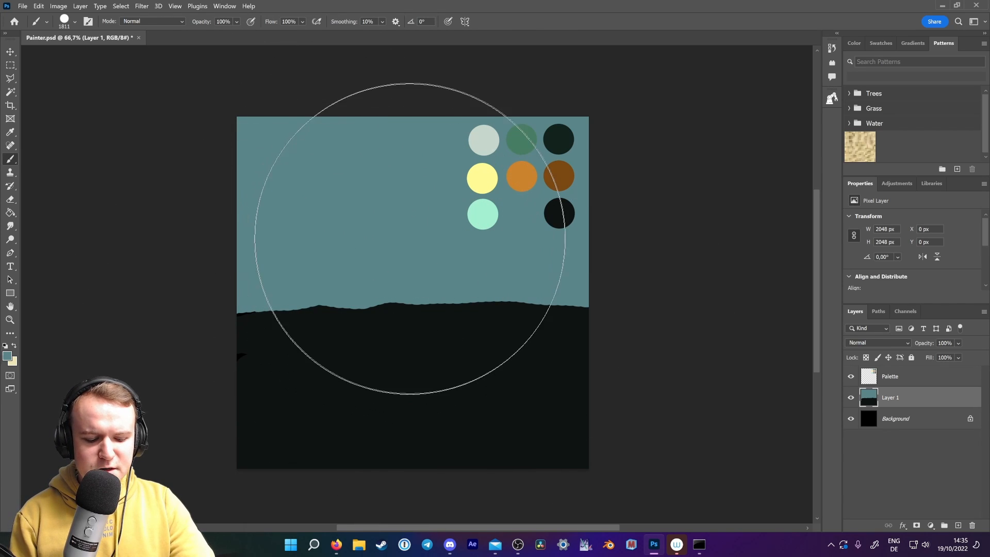
Sample the mint palette swatch and paint a round moon in the sky's upper-left area with a 401 px brush.
{"action": "key", "text": "i"}
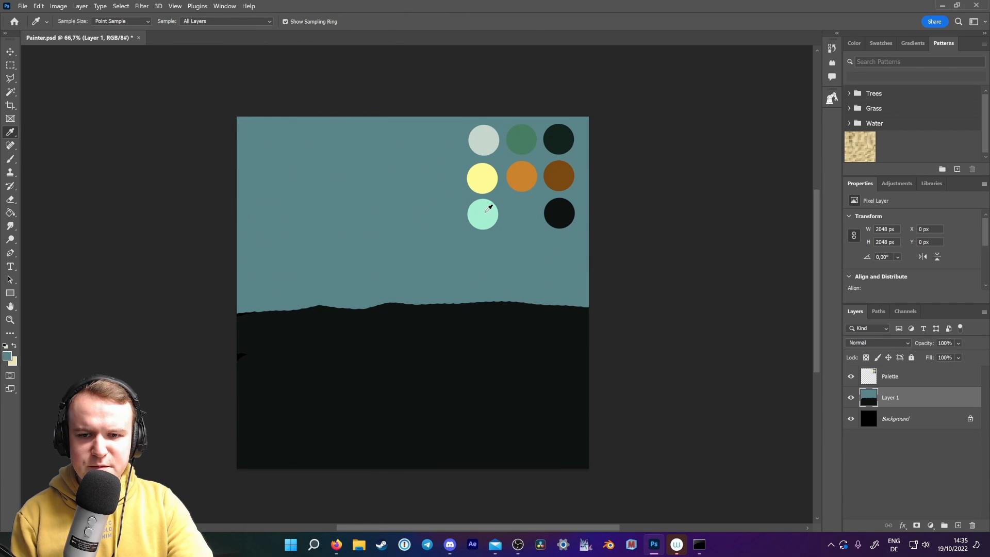
{"action": "key", "text": "b"}
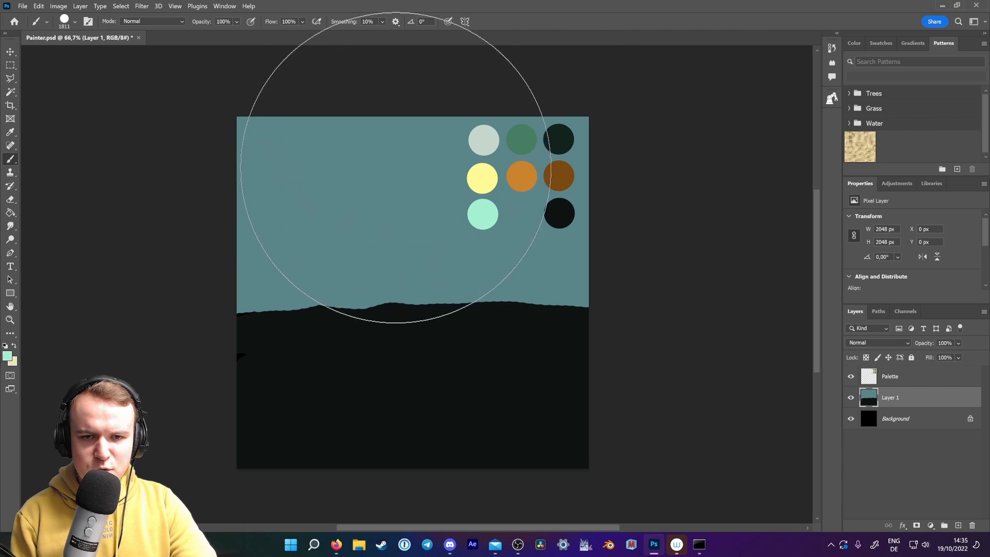
{"action": "right_click", "coordinate": [400, 171]}
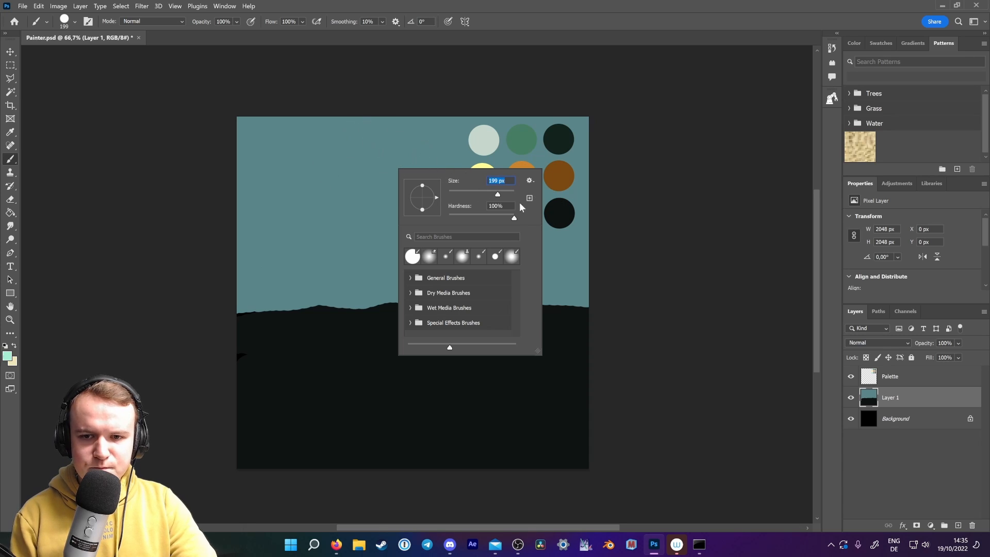
{"action": "left_click_drag", "start_coordinate": [494, 195], "coordinate": [503, 196]}
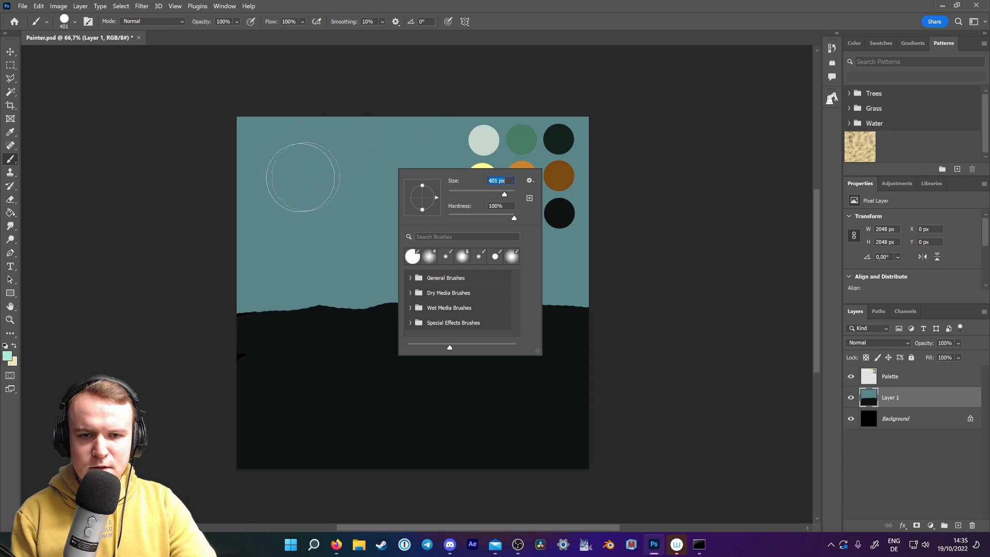
{"action": "mouse_move", "coordinate": [292, 178]}
{"action": "left_mouse_down"}
{"action": "mouse_move", "coordinate": [283, 184]}
{"action": "mouse_move", "coordinate": [304, 155]}
{"action": "mouse_move", "coordinate": [303, 188]}
{"action": "left_mouse_up"}
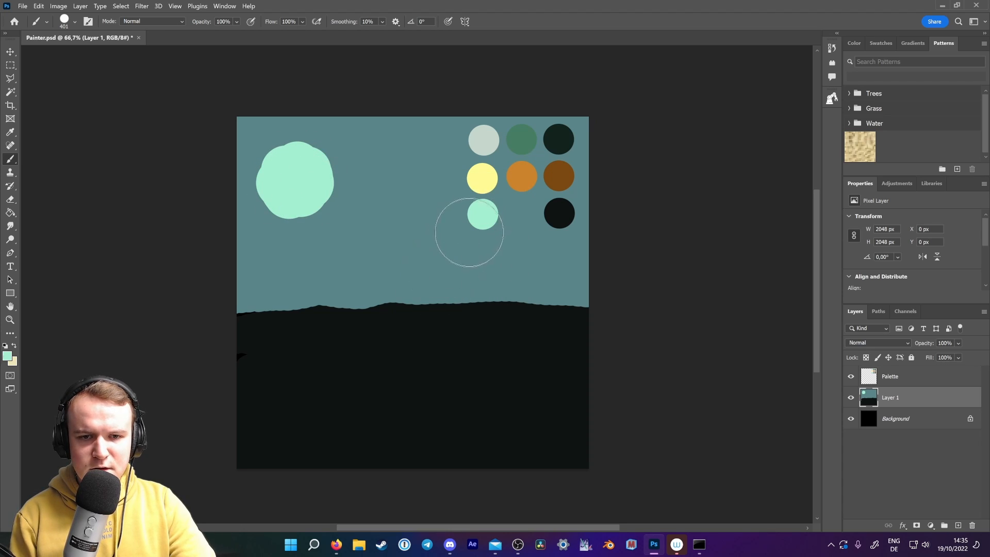
Sample the dark green palette swatch, reduce the brush to 158 px and add a new layer above Layer 1.
{"action": "key", "text": "i"}
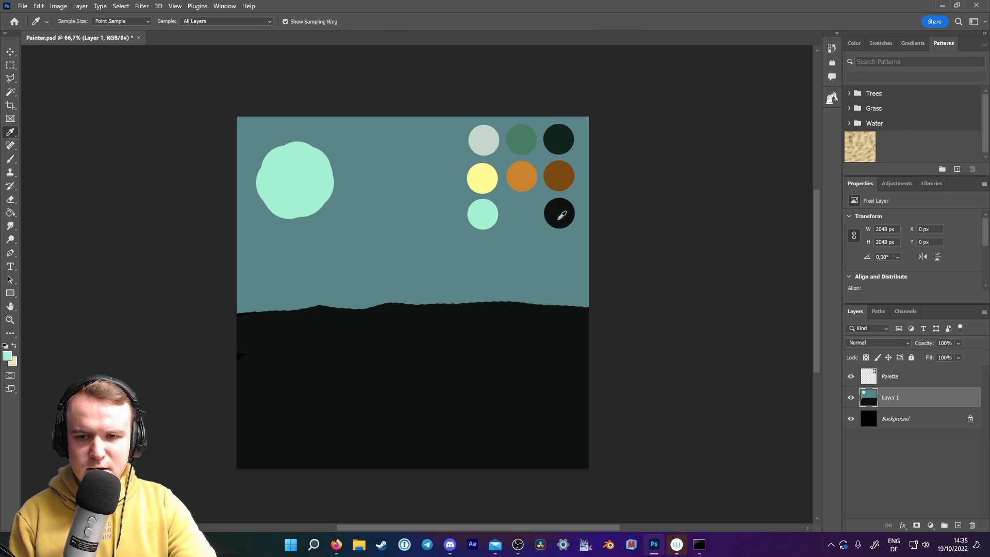
{"action": "left_click", "coordinate": [561, 137]}
{"action": "key", "text": "b"}
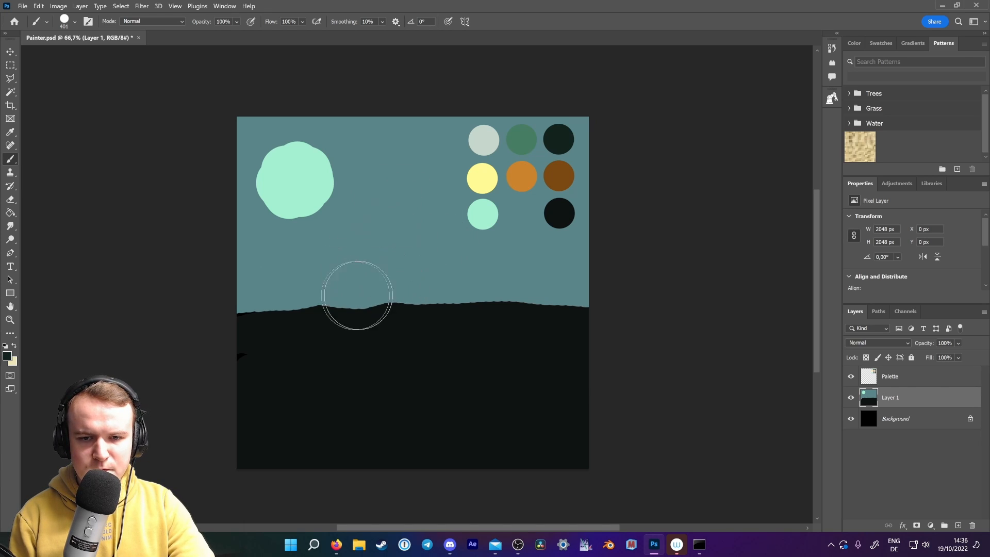
{"action": "right_click", "coordinate": [364, 279]}
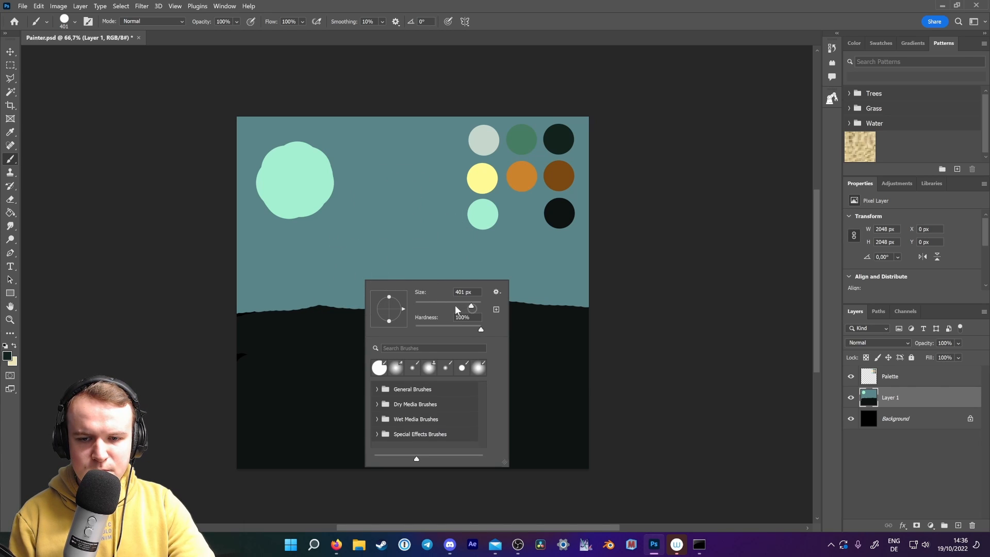
{"action": "left_click_drag", "start_coordinate": [458, 308], "coordinate": [459, 308]}
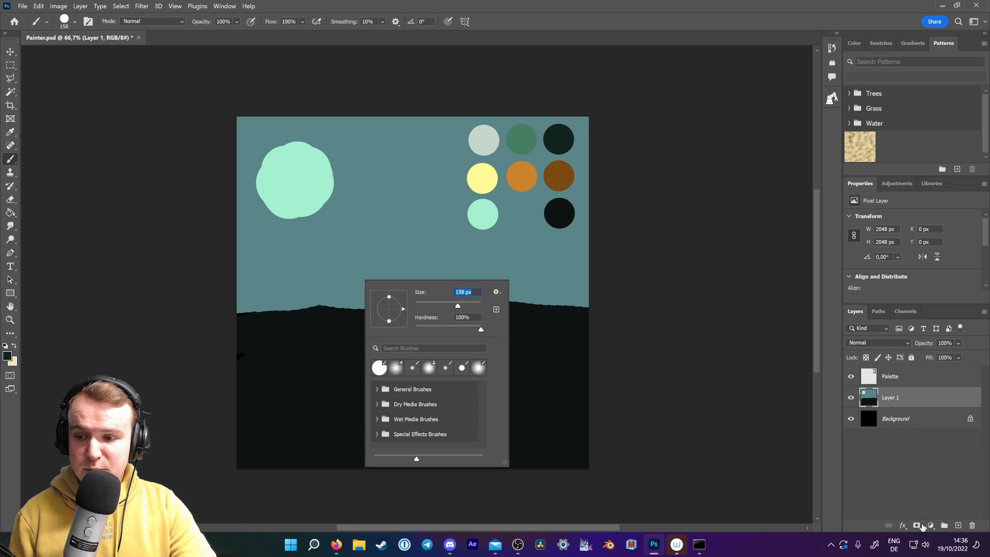
{"action": "left_click", "coordinate": [960, 527]}
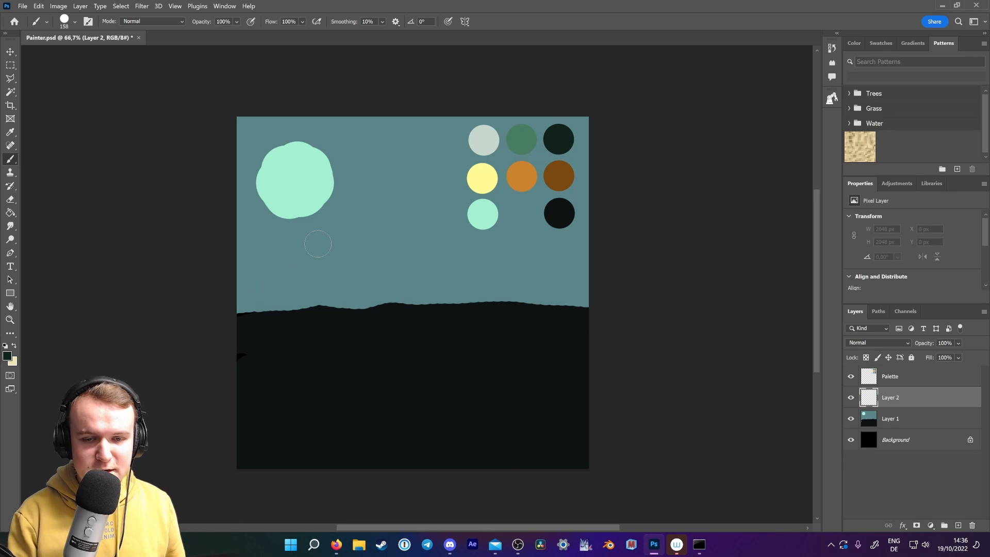
Paint a dark green tree along the canvas's left edge, with a thick trunk and branches reaching across the moon.
{"action": "mouse_move", "coordinate": [243, 306]}
{"action": "left_mouse_down"}
{"action": "mouse_move", "coordinate": [243, 316]}
{"action": "mouse_move", "coordinate": [283, 176]}
{"action": "mouse_move", "coordinate": [342, 164]}
{"action": "mouse_move", "coordinate": [379, 209]}
{"action": "mouse_move", "coordinate": [341, 223]}
{"action": "mouse_move", "coordinate": [391, 163]}
{"action": "mouse_move", "coordinate": [413, 166]}
{"action": "left_mouse_up"}
{"action": "mouse_move", "coordinate": [232, 276]}
{"action": "left_mouse_down"}
{"action": "mouse_move", "coordinate": [250, 199]}
{"action": "mouse_move", "coordinate": [246, 302]}
{"action": "mouse_move", "coordinate": [265, 225]}
{"action": "mouse_move", "coordinate": [274, 275]}
{"action": "mouse_move", "coordinate": [251, 290]}
{"action": "mouse_move", "coordinate": [258, 200]}
{"action": "mouse_move", "coordinate": [275, 150]}
{"action": "mouse_move", "coordinate": [272, 134]}
{"action": "mouse_move", "coordinate": [257, 137]}
{"action": "mouse_move", "coordinate": [278, 134]}
{"action": "mouse_move", "coordinate": [271, 161]}
{"action": "mouse_move", "coordinate": [332, 132]}
{"action": "mouse_move", "coordinate": [365, 134]}
{"action": "mouse_move", "coordinate": [387, 122]}
{"action": "mouse_move", "coordinate": [367, 130]}
{"action": "mouse_move", "coordinate": [392, 146]}
{"action": "left_mouse_up"}
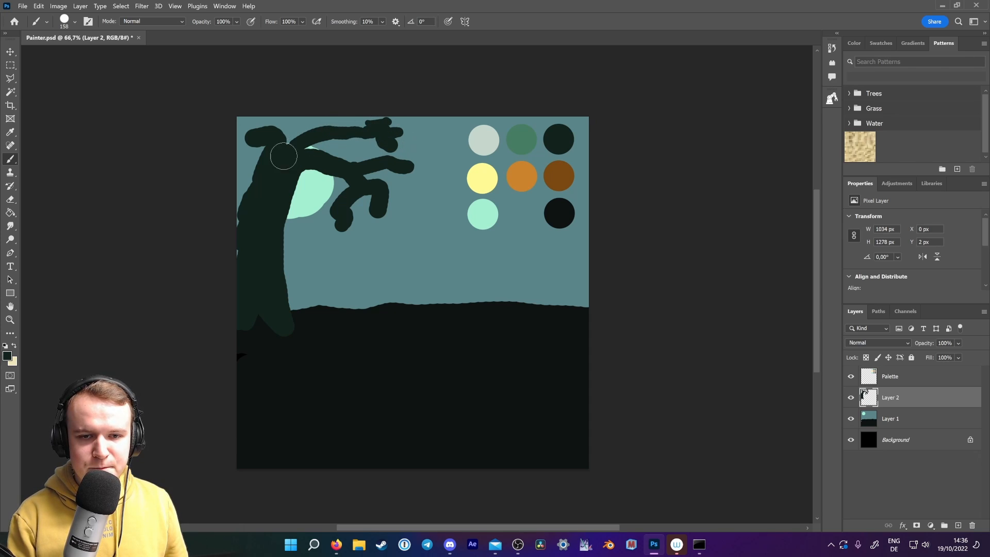
{"action": "left_click_drag", "start_coordinate": [265, 154], "coordinate": [335, 123]}
{"action": "left_click_drag", "start_coordinate": [242, 196], "coordinate": [261, 136]}
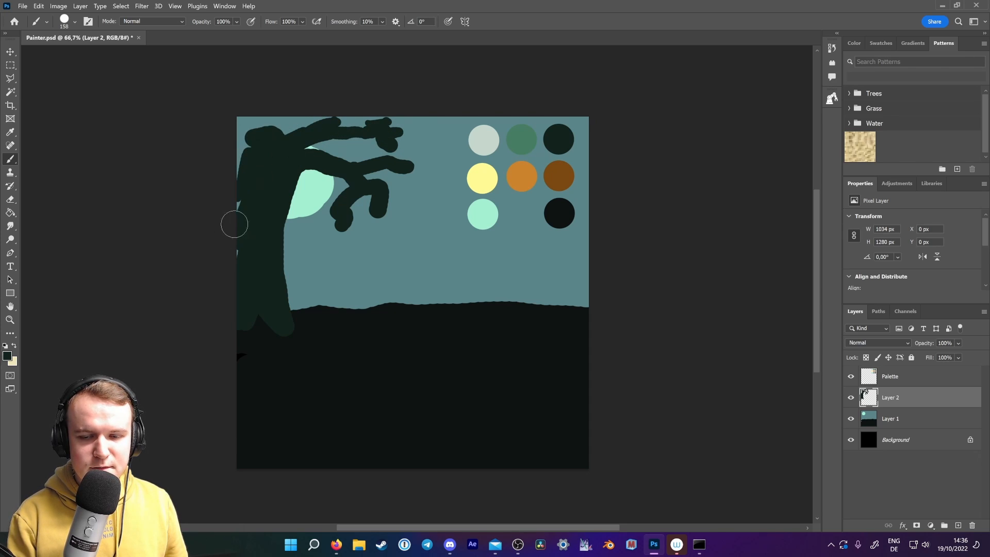
Fill the remaining gaps along the tree's outer edge and extend the trunk up to the canvas's top edge.
{"action": "mouse_move", "coordinate": [235, 223]}
{"action": "left_mouse_down"}
{"action": "mouse_move", "coordinate": [259, 153]}
{"action": "mouse_move", "coordinate": [254, 122]}
{"action": "mouse_move", "coordinate": [274, 135]}
{"action": "mouse_move", "coordinate": [292, 115]}
{"action": "left_mouse_up"}
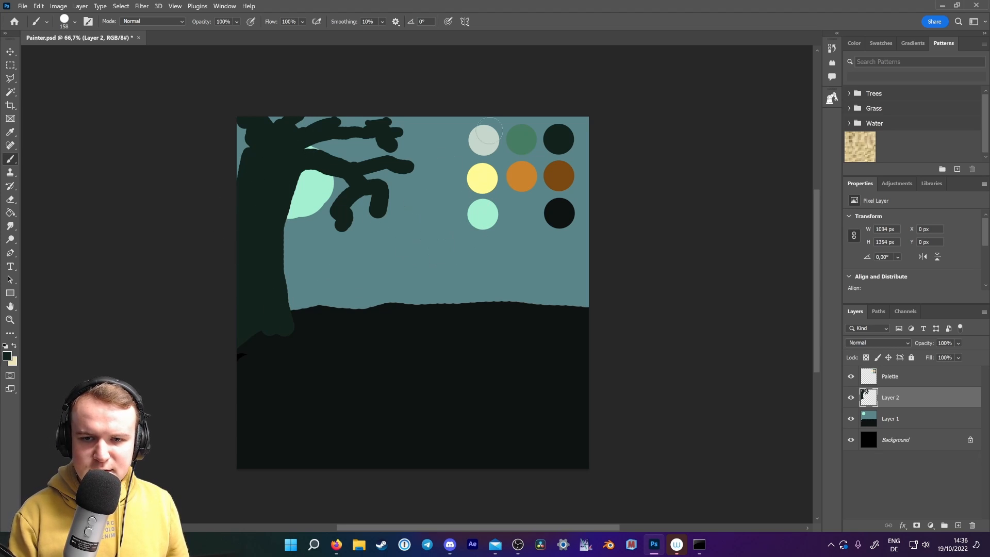
Sample the orange palette swatch and paint a large, filled pumpkin body across the horizon near the canvas centre.
{"action": "key", "text": "i"}
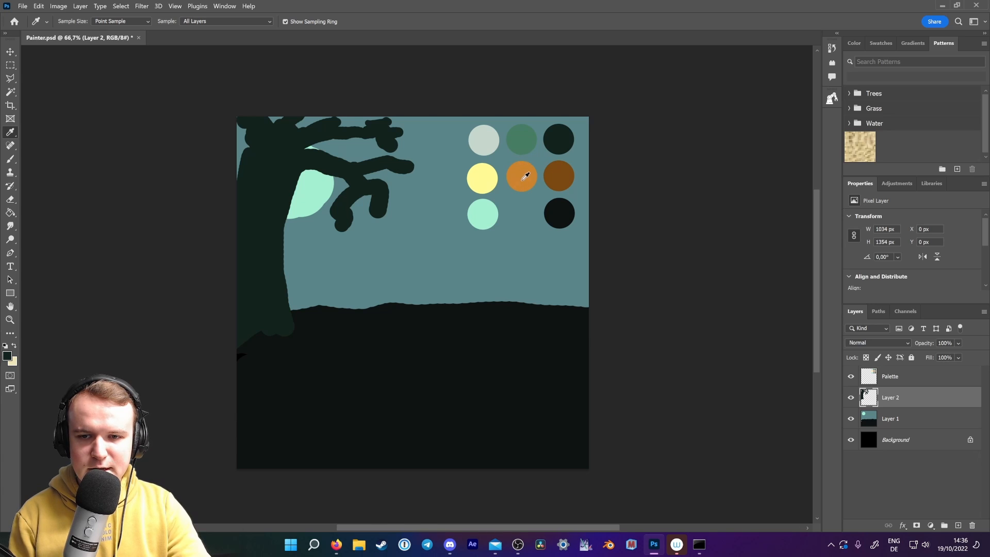
{"action": "key", "text": "b"}
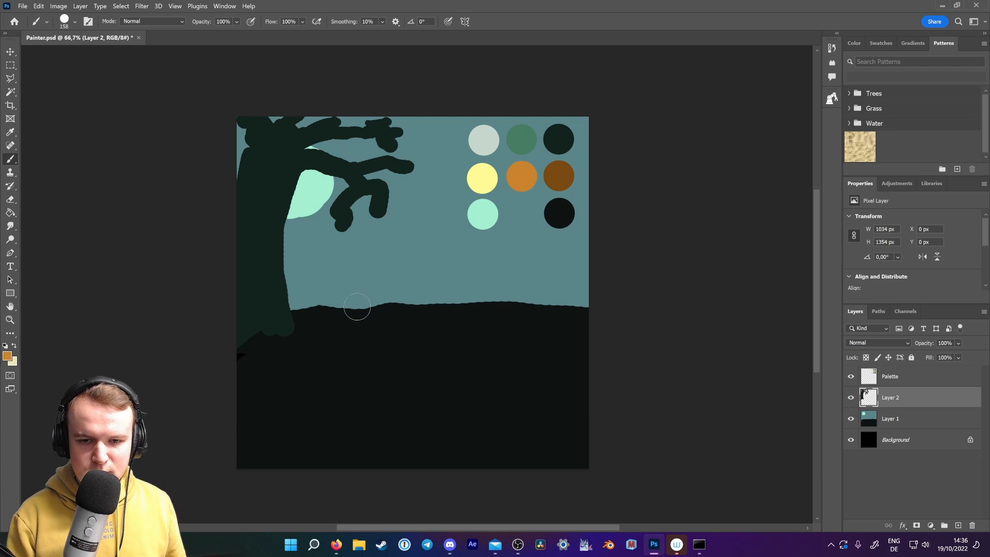
{"action": "mouse_move", "coordinate": [358, 363]}
{"action": "left_mouse_down"}
{"action": "mouse_move", "coordinate": [341, 332]}
{"action": "mouse_move", "coordinate": [362, 283]}
{"action": "mouse_move", "coordinate": [346, 318]}
{"action": "mouse_move", "coordinate": [364, 364]}
{"action": "mouse_move", "coordinate": [351, 332]}
{"action": "mouse_move", "coordinate": [360, 295]}
{"action": "mouse_move", "coordinate": [371, 293]}
{"action": "mouse_move", "coordinate": [368, 355]}
{"action": "mouse_move", "coordinate": [363, 307]}
{"action": "mouse_move", "coordinate": [379, 357]}
{"action": "mouse_move", "coordinate": [385, 350]}
{"action": "mouse_move", "coordinate": [360, 292]}
{"action": "mouse_move", "coordinate": [386, 279]}
{"action": "mouse_move", "coordinate": [459, 290]}
{"action": "mouse_move", "coordinate": [443, 355]}
{"action": "mouse_move", "coordinate": [376, 366]}
{"action": "mouse_move", "coordinate": [387, 302]}
{"action": "mouse_move", "coordinate": [386, 325]}
{"action": "mouse_move", "coordinate": [410, 294]}
{"action": "left_mouse_up"}
{"action": "mouse_move", "coordinate": [408, 336]}
{"action": "left_mouse_down"}
{"action": "mouse_move", "coordinate": [444, 297]}
{"action": "mouse_move", "coordinate": [426, 348]}
{"action": "left_mouse_up"}
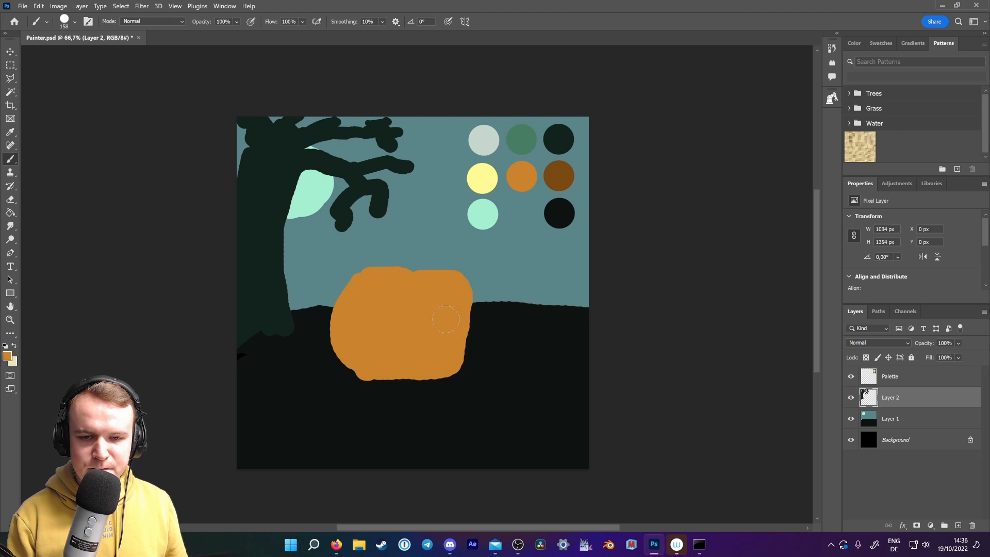
Sample the dark green palette swatch and paint a short, slanted stem on top of the pumpkin.
{"action": "key", "text": "i"}
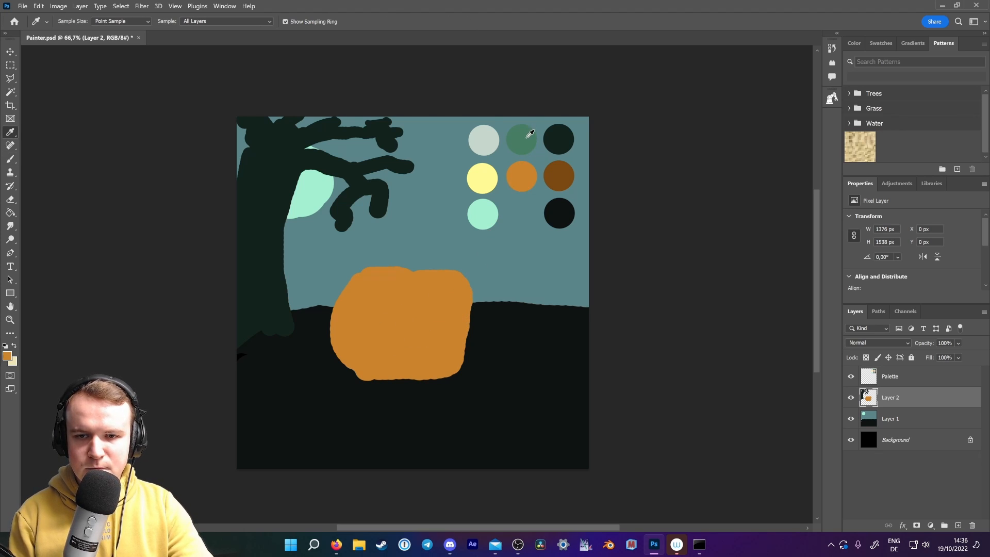
{"action": "key", "text": "b"}
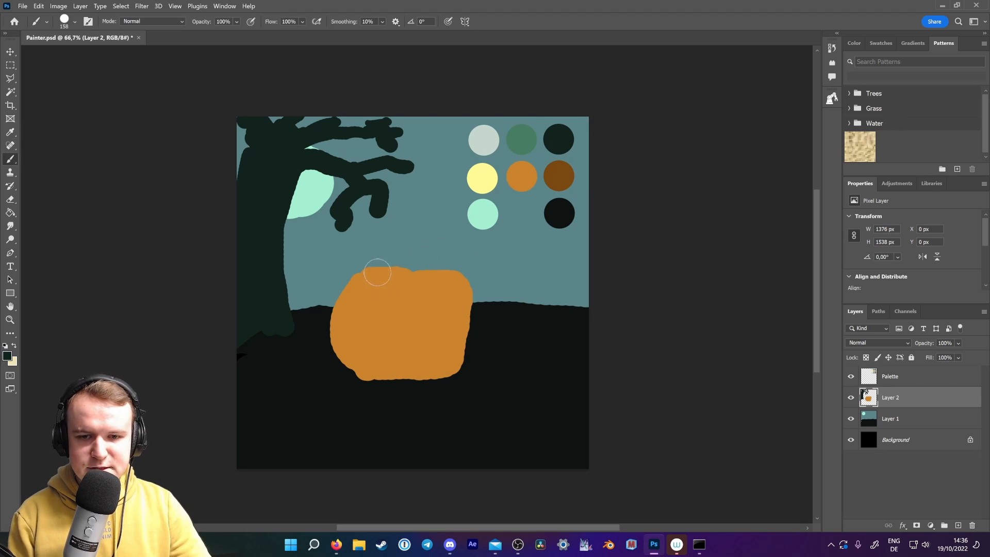
{"action": "mouse_move", "coordinate": [408, 264]}
{"action": "left_mouse_down"}
{"action": "mouse_move", "coordinate": [417, 252]}
{"action": "mouse_move", "coordinate": [405, 268]}
{"action": "left_mouse_up"}
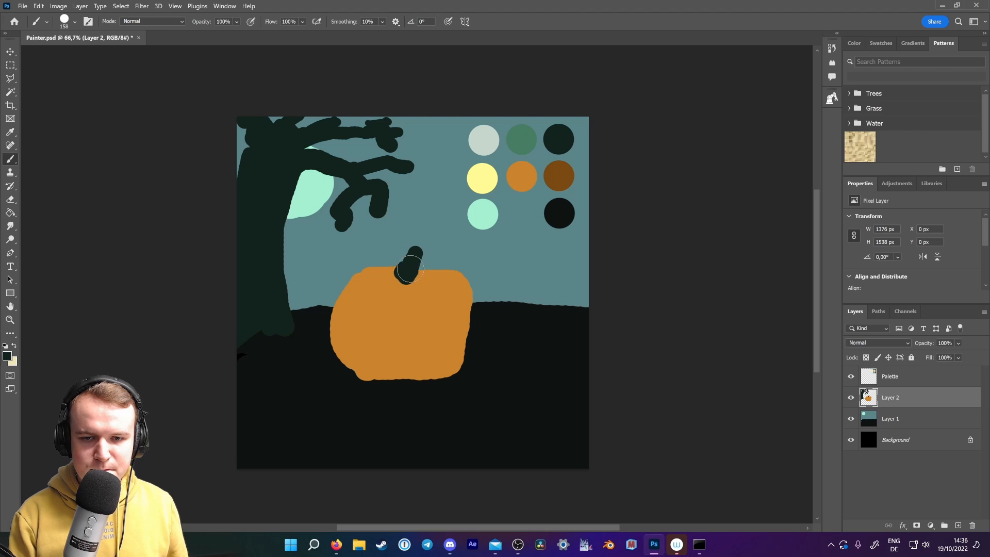
Sample the black palette swatch and paint the pumpkin's triangular eyes, nose and jagged mouth with an 83 px brush.
{"action": "key", "text": "i"}
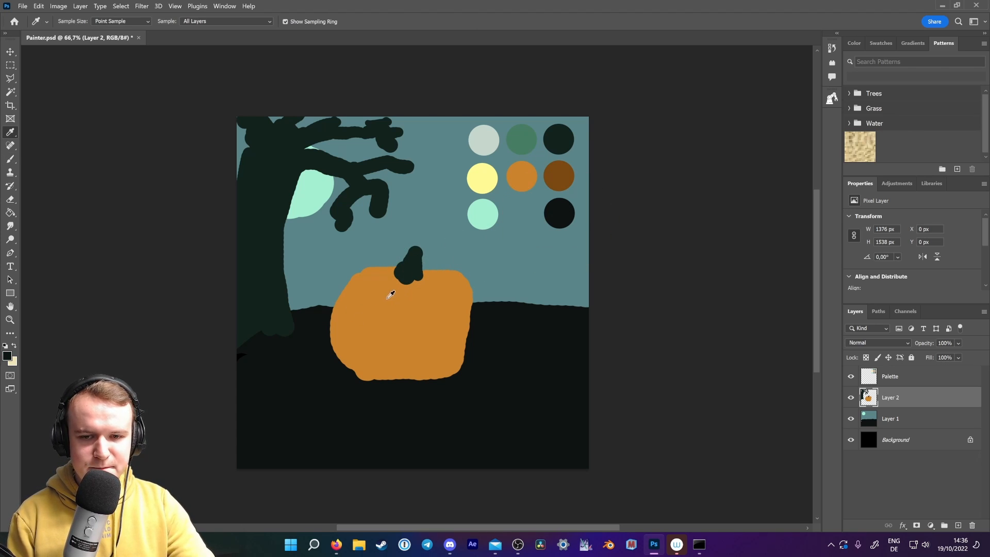
{"action": "key", "text": "b"}
{"action": "right_click", "coordinate": [373, 310]}
{"action": "left_click", "coordinate": [452, 336]}
{"action": "mouse_move", "coordinate": [360, 318]}
{"action": "left_mouse_down"}
{"action": "mouse_move", "coordinate": [370, 298]}
{"action": "mouse_move", "coordinate": [377, 323]}
{"action": "left_mouse_up"}
{"action": "left_click_drag", "start_coordinate": [419, 325], "coordinate": [434, 298]}
{"action": "left_click_drag", "start_coordinate": [368, 352], "coordinate": [426, 343]}
{"action": "left_click_drag", "start_coordinate": [394, 334], "coordinate": [400, 323]}
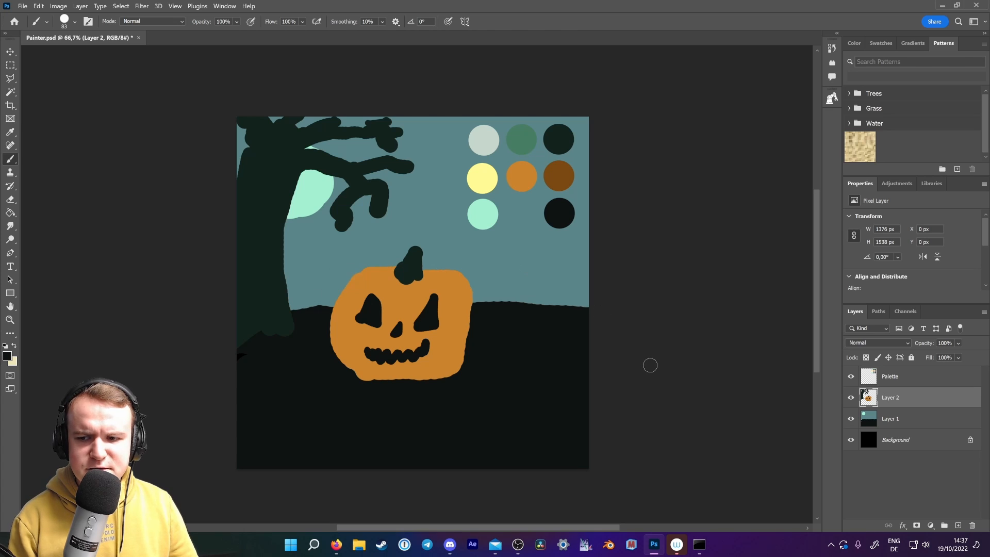
Add a new layer beneath Layer 2 and paint jagged black grass along the horizon on both sides of the pumpkin.
{"action": "left_click", "coordinate": [958, 526]}
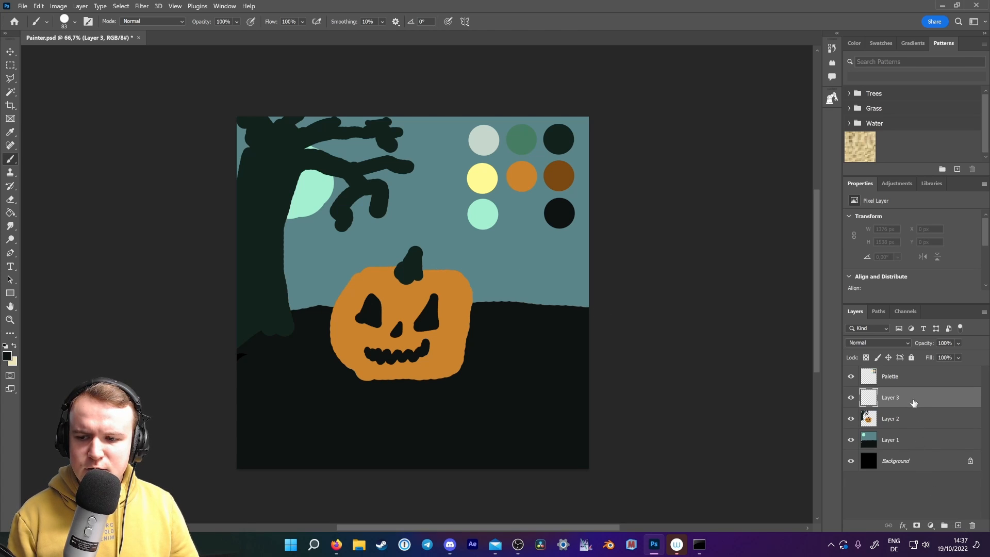
{"action": "left_click_drag", "start_coordinate": [914, 403], "coordinate": [857, 427]}
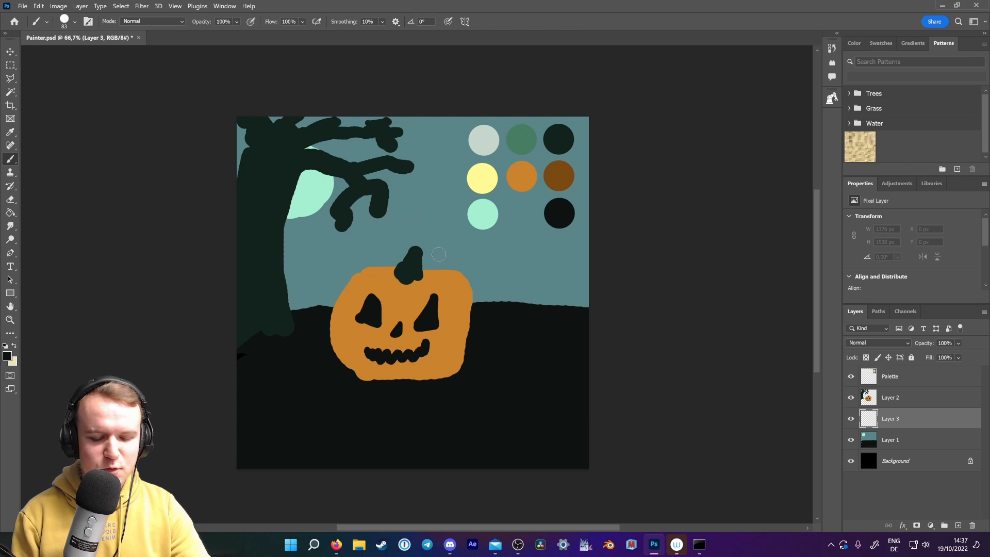
{"action": "key", "text": "i"}
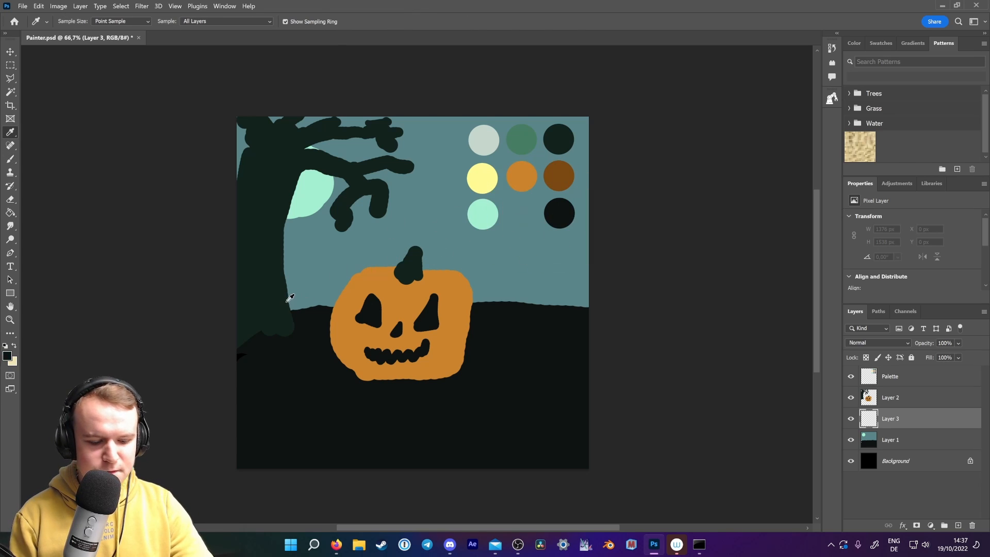
{"action": "key", "text": "b"}
{"action": "left_click_drag", "start_coordinate": [300, 284], "coordinate": [295, 295]}
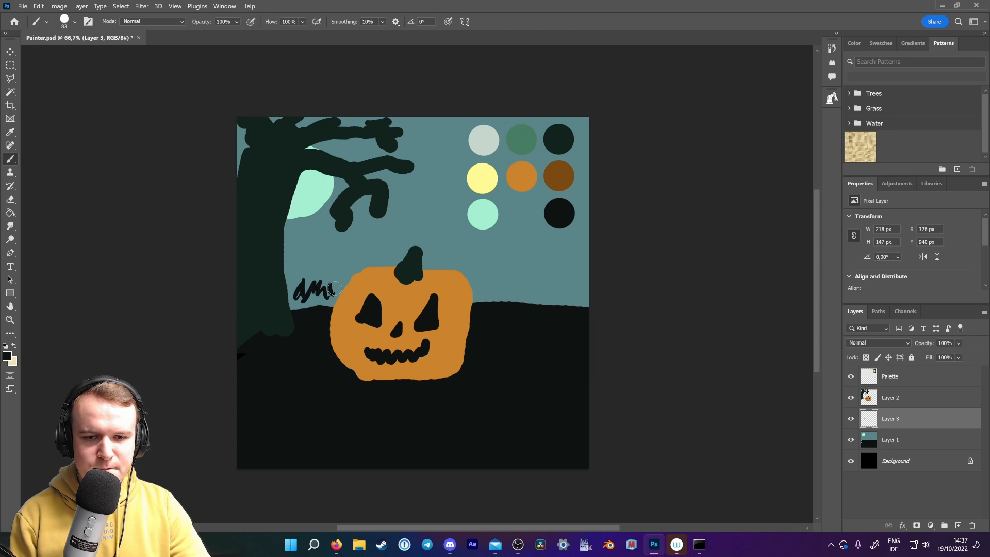
{"action": "mouse_move", "coordinate": [303, 304]}
{"action": "left_mouse_down"}
{"action": "mouse_move", "coordinate": [345, 294]}
{"action": "mouse_move", "coordinate": [299, 297]}
{"action": "mouse_move", "coordinate": [330, 304]}
{"action": "mouse_move", "coordinate": [384, 293]}
{"action": "mouse_move", "coordinate": [555, 296]}
{"action": "left_mouse_up"}
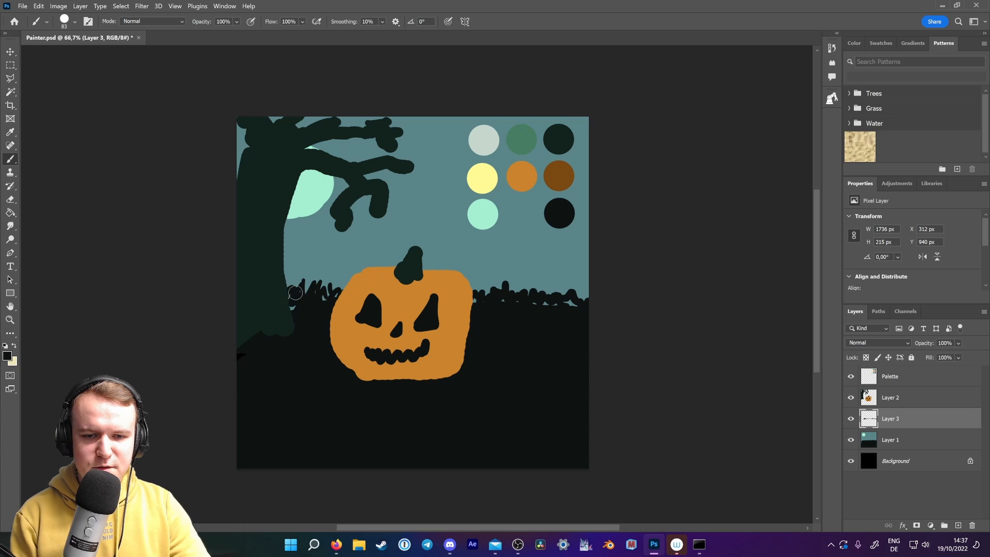
{"action": "left_click_drag", "start_coordinate": [296, 289], "coordinate": [292, 281]}
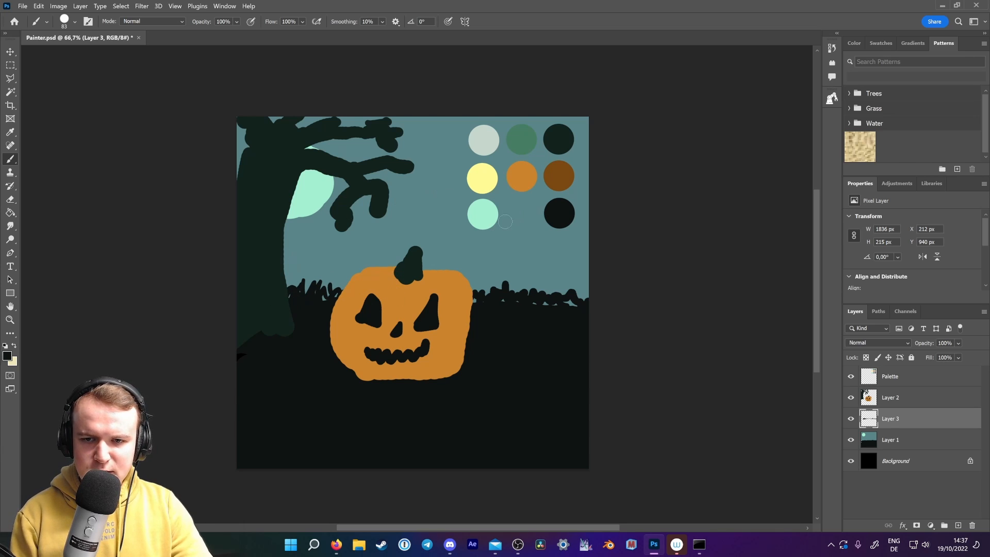
{"action": "key", "text": "i"}
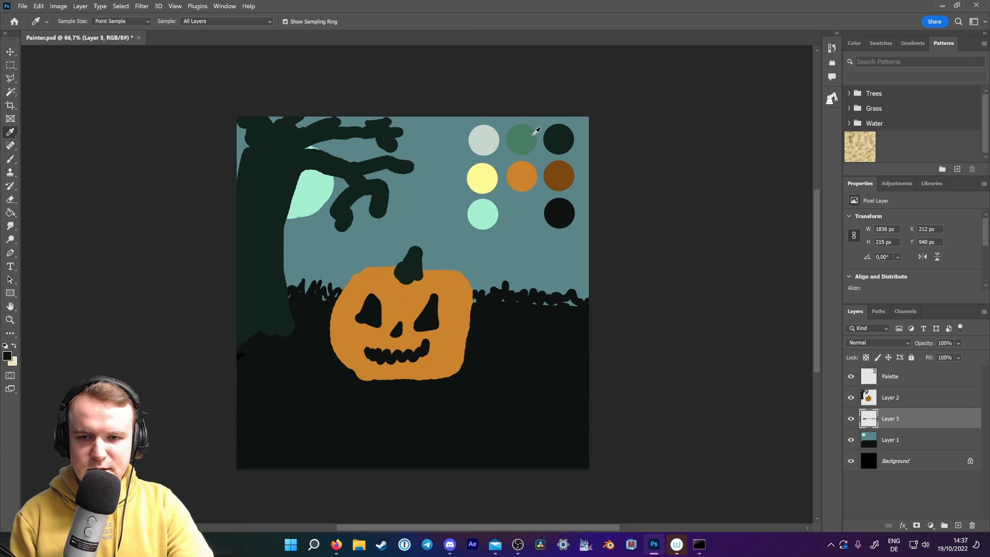
{"action": "left_click", "coordinate": [558, 139]}
{"action": "key", "text": "b"}
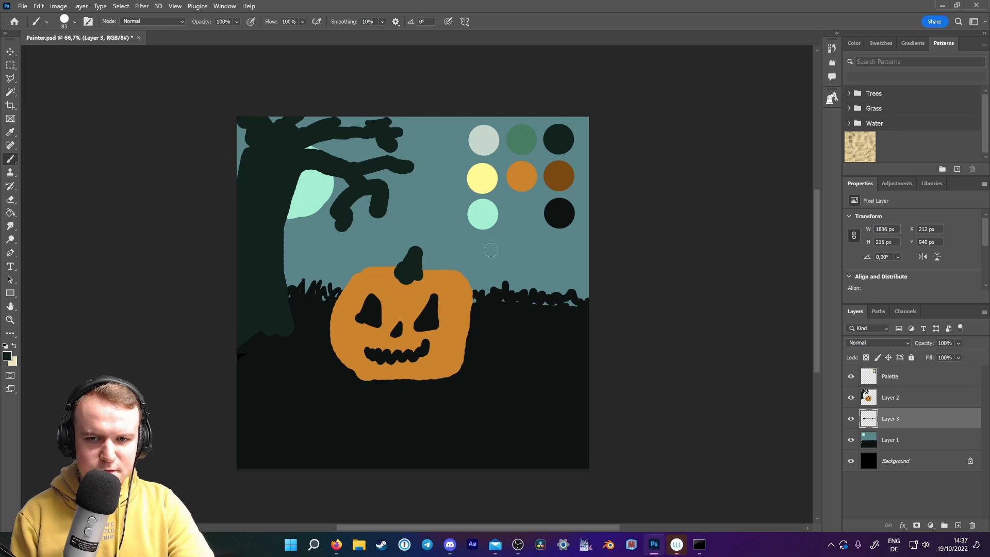
Sample the blue-grey sky colour and darken the foreground colour to #294446 for painting.
{"action": "key", "text": "i"}
{"action": "left_click", "coordinate": [526, 214]}
{"action": "key", "text": "b"}
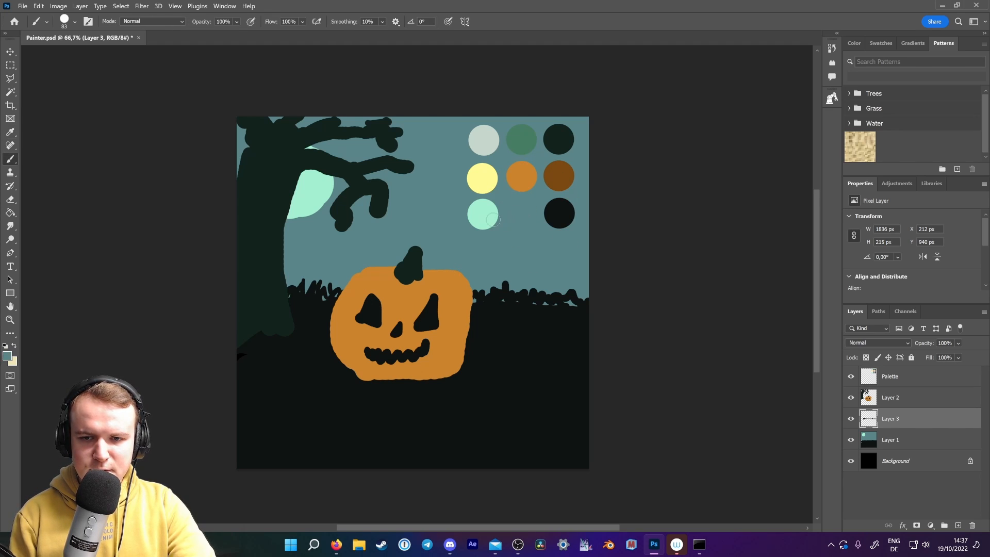
{"action": "left_click", "coordinate": [7, 356]}
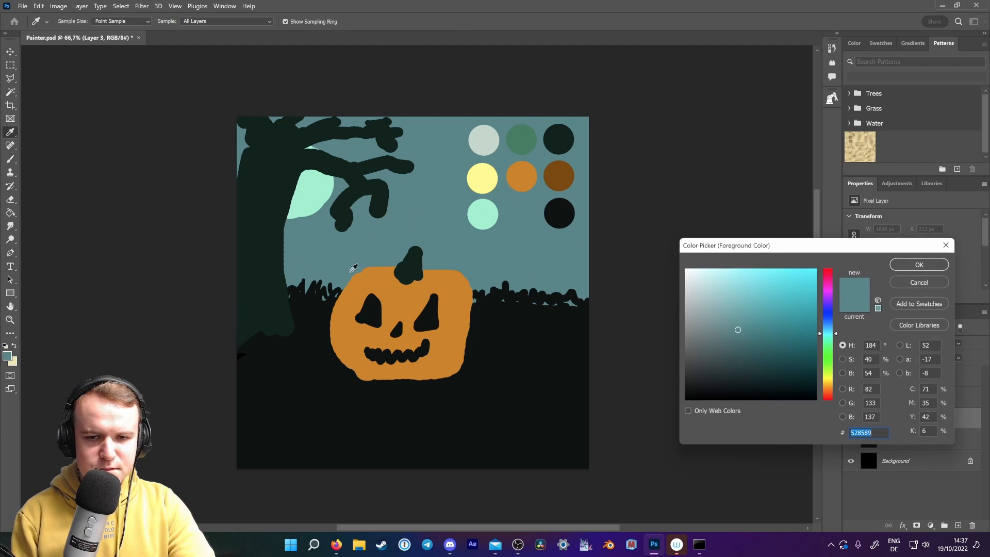
{"action": "left_click_drag", "start_coordinate": [735, 352], "coordinate": [741, 365]}
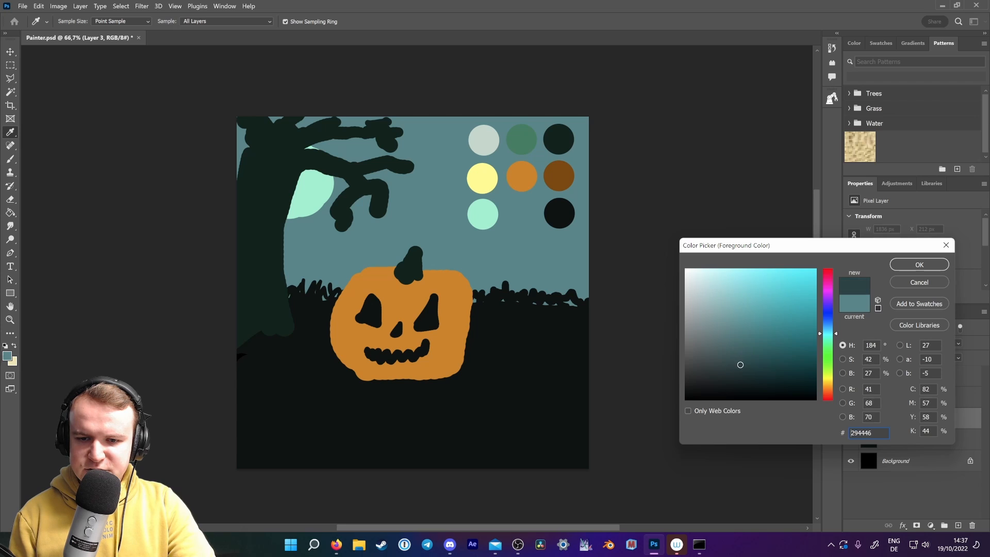
{"action": "left_click", "coordinate": [918, 267]}
{"action": "key", "text": "b"}
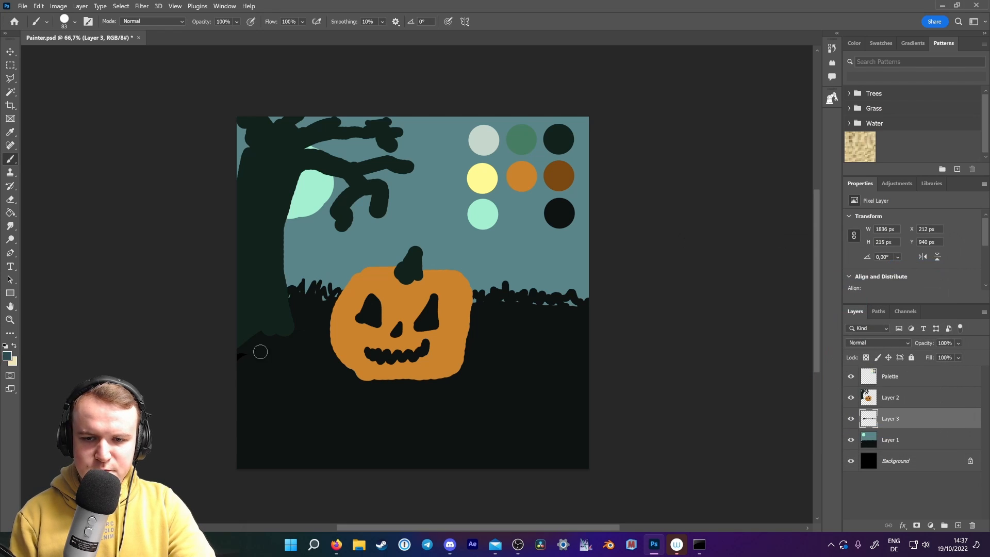
Add a layer beneath Layer 3 and fill the lower foreground with dark teal ground, using 146 px and 177 px brushes.
{"action": "right_click", "coordinate": [412, 308]}
{"action": "left_click_drag", "start_coordinate": [489, 332], "coordinate": [502, 334]}
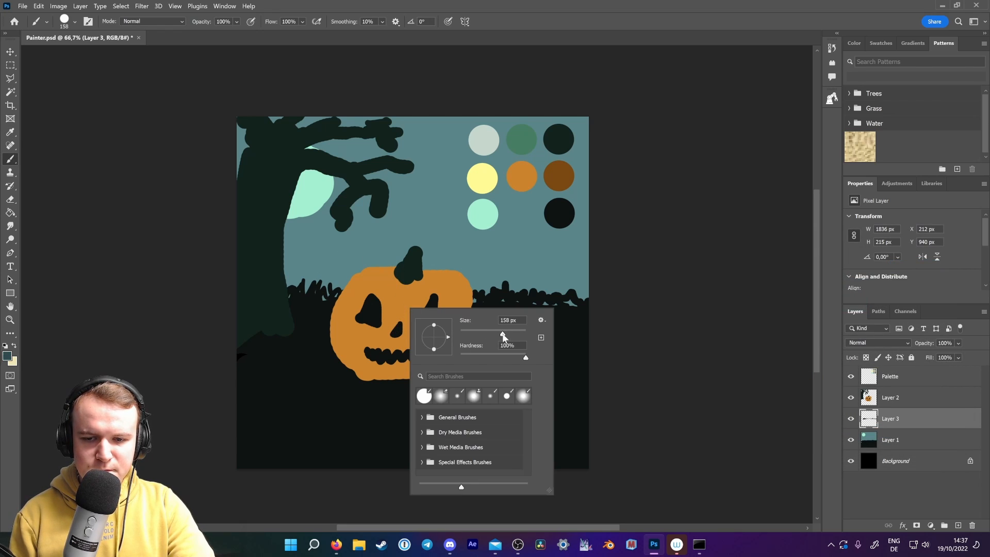
{"action": "left_click", "coordinate": [958, 525]}
{"action": "left_click_drag", "start_coordinate": [901, 418], "coordinate": [898, 448]}
{"action": "mouse_move", "coordinate": [241, 392]}
{"action": "left_mouse_down"}
{"action": "mouse_move", "coordinate": [275, 381]}
{"action": "mouse_move", "coordinate": [420, 425]}
{"action": "mouse_move", "coordinate": [568, 413]}
{"action": "mouse_move", "coordinate": [437, 373]}
{"action": "mouse_move", "coordinate": [441, 402]}
{"action": "left_mouse_up"}
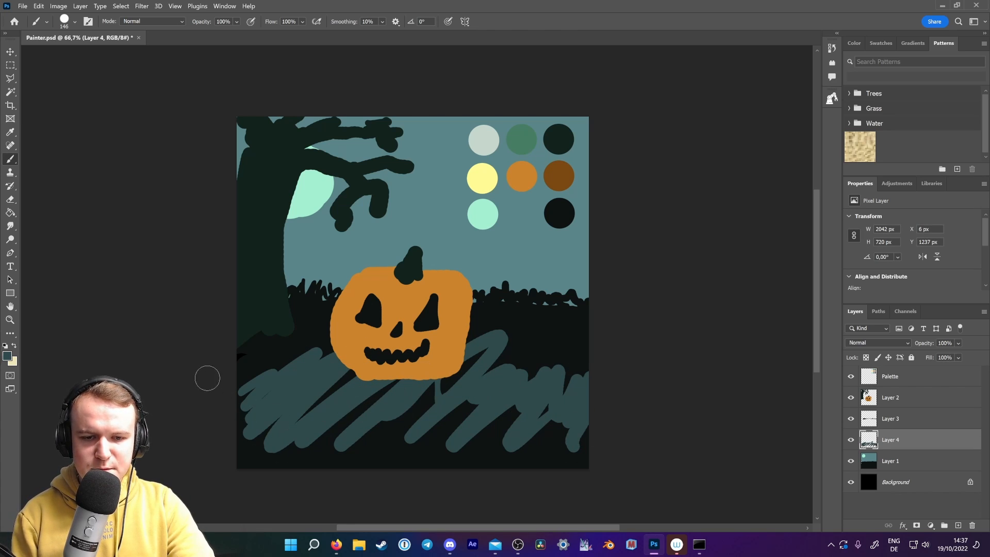
{"action": "mouse_move", "coordinate": [206, 376]}
{"action": "left_mouse_down"}
{"action": "mouse_move", "coordinate": [230, 382]}
{"action": "mouse_move", "coordinate": [254, 362]}
{"action": "mouse_move", "coordinate": [262, 374]}
{"action": "mouse_move", "coordinate": [347, 362]}
{"action": "mouse_move", "coordinate": [248, 398]}
{"action": "mouse_move", "coordinate": [249, 418]}
{"action": "mouse_move", "coordinate": [290, 429]}
{"action": "mouse_move", "coordinate": [326, 460]}
{"action": "mouse_move", "coordinate": [302, 384]}
{"action": "mouse_move", "coordinate": [556, 371]}
{"action": "mouse_move", "coordinate": [251, 444]}
{"action": "mouse_move", "coordinate": [253, 389]}
{"action": "mouse_move", "coordinate": [229, 451]}
{"action": "mouse_move", "coordinate": [343, 460]}
{"action": "mouse_move", "coordinate": [368, 425]}
{"action": "mouse_move", "coordinate": [361, 450]}
{"action": "mouse_move", "coordinate": [505, 344]}
{"action": "mouse_move", "coordinate": [509, 364]}
{"action": "mouse_move", "coordinate": [557, 356]}
{"action": "mouse_move", "coordinate": [571, 366]}
{"action": "mouse_move", "coordinate": [583, 404]}
{"action": "mouse_move", "coordinate": [519, 377]}
{"action": "mouse_move", "coordinate": [560, 416]}
{"action": "mouse_move", "coordinate": [571, 448]}
{"action": "mouse_move", "coordinate": [596, 444]}
{"action": "mouse_move", "coordinate": [424, 454]}
{"action": "mouse_move", "coordinate": [344, 492]}
{"action": "mouse_move", "coordinate": [422, 419]}
{"action": "mouse_move", "coordinate": [431, 433]}
{"action": "mouse_move", "coordinate": [423, 453]}
{"action": "mouse_move", "coordinate": [500, 405]}
{"action": "mouse_move", "coordinate": [463, 467]}
{"action": "mouse_move", "coordinate": [551, 407]}
{"action": "mouse_move", "coordinate": [509, 450]}
{"action": "mouse_move", "coordinate": [537, 455]}
{"action": "left_mouse_up"}
{"action": "right_click", "coordinate": [469, 348]}
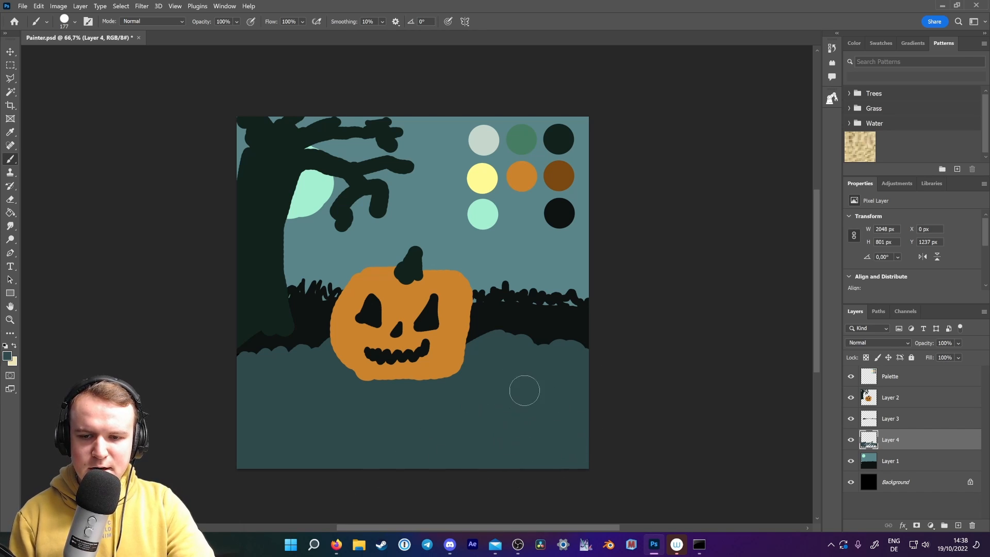
Keep Layer 4, add a new layer above it, and sample the pale grey palette swatch for the brush.
{"action": "left_click", "coordinate": [973, 526]}
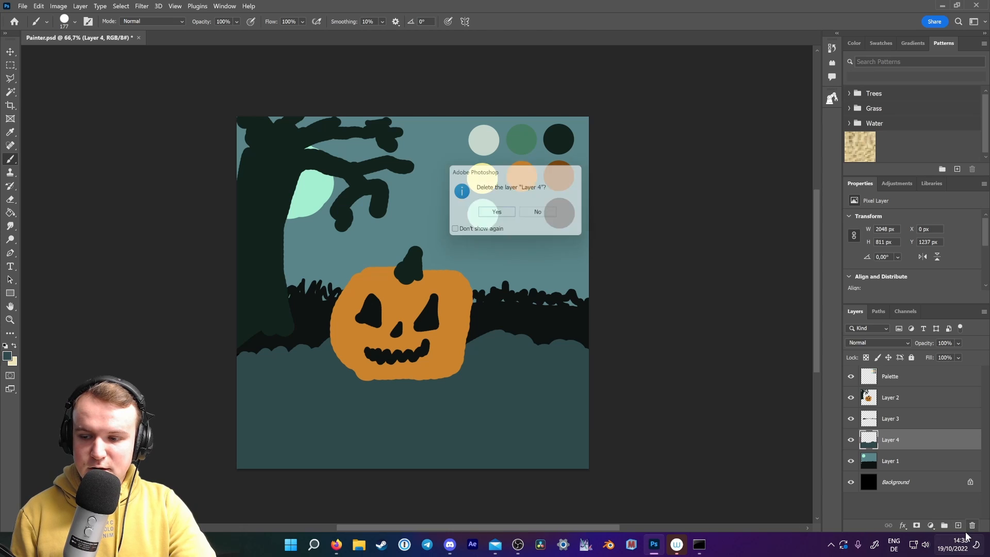
{"action": "left_click", "coordinate": [543, 215]}
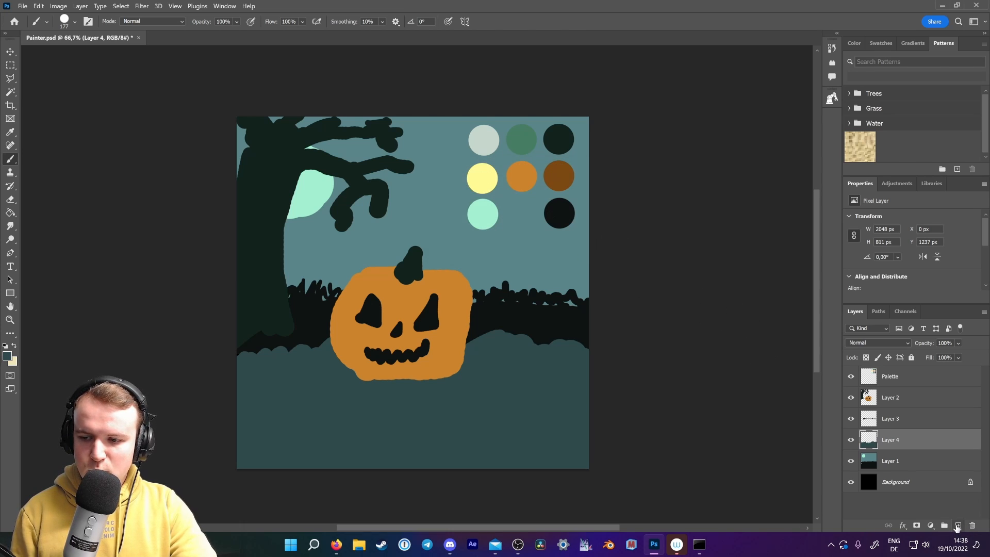
{"action": "left_click", "coordinate": [958, 526]}
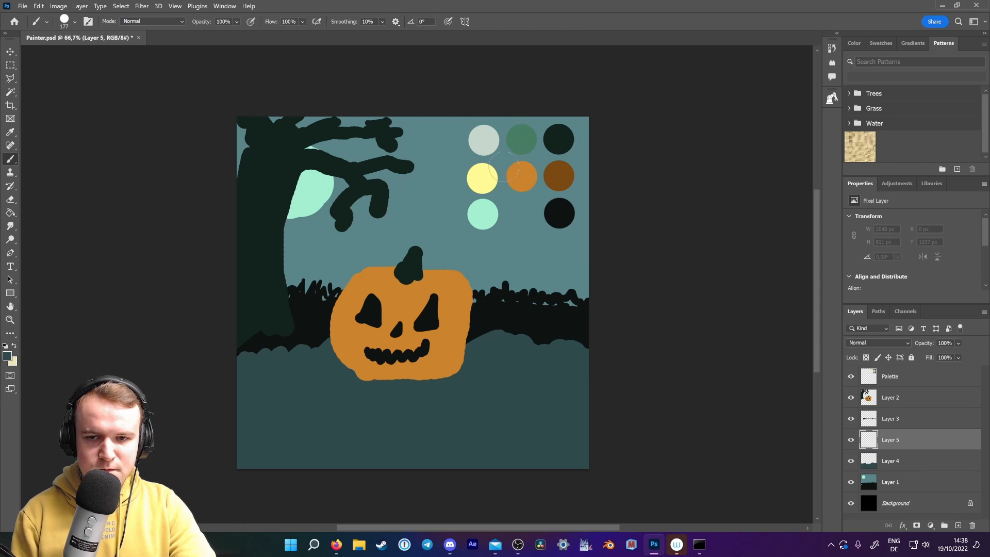
{"action": "key", "text": "i"}
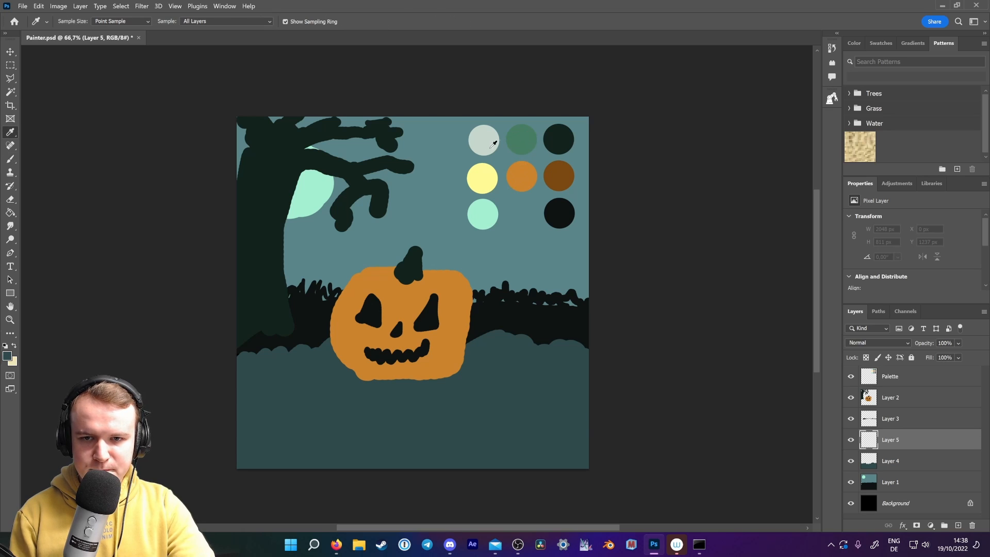
{"action": "key", "text": "b"}
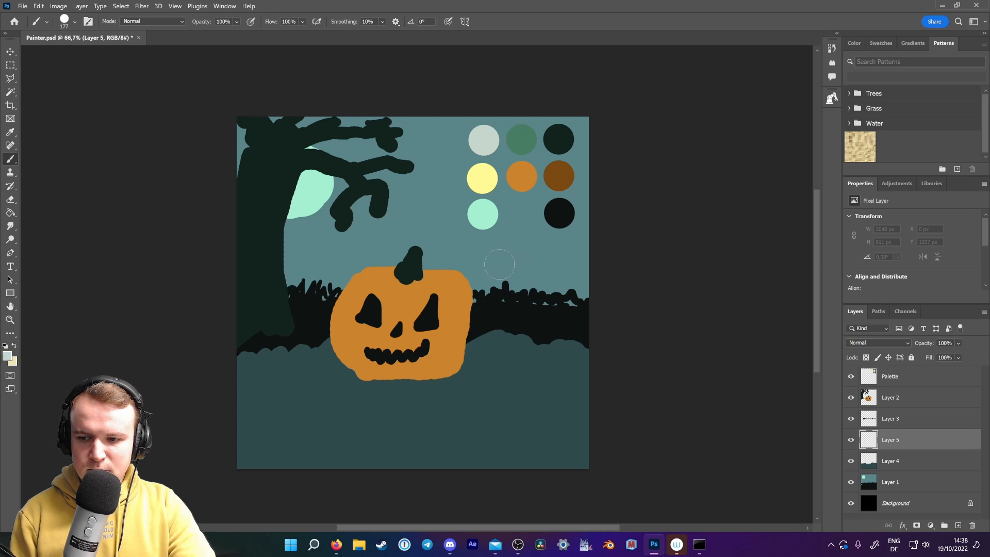
Paint a filled pale grey house wall behind the grass to the pumpkin's right, moving Layer 5 above Layer 3.
{"action": "mouse_move", "coordinate": [494, 299]}
{"action": "left_mouse_down"}
{"action": "mouse_move", "coordinate": [508, 252]}
{"action": "mouse_move", "coordinate": [497, 302]}
{"action": "left_mouse_up"}
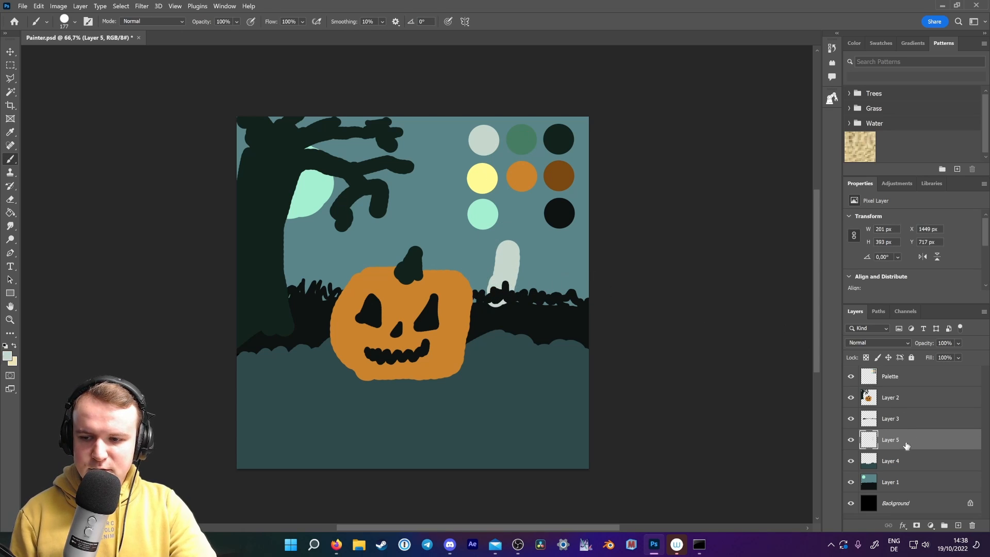
{"action": "left_click_drag", "start_coordinate": [907, 444], "coordinate": [881, 409]}
{"action": "mouse_move", "coordinate": [532, 310]}
{"action": "left_mouse_down"}
{"action": "mouse_move", "coordinate": [514, 299]}
{"action": "mouse_move", "coordinate": [557, 300]}
{"action": "mouse_move", "coordinate": [550, 248]}
{"action": "mouse_move", "coordinate": [554, 266]}
{"action": "mouse_move", "coordinate": [520, 278]}
{"action": "mouse_move", "coordinate": [537, 247]}
{"action": "left_mouse_up"}
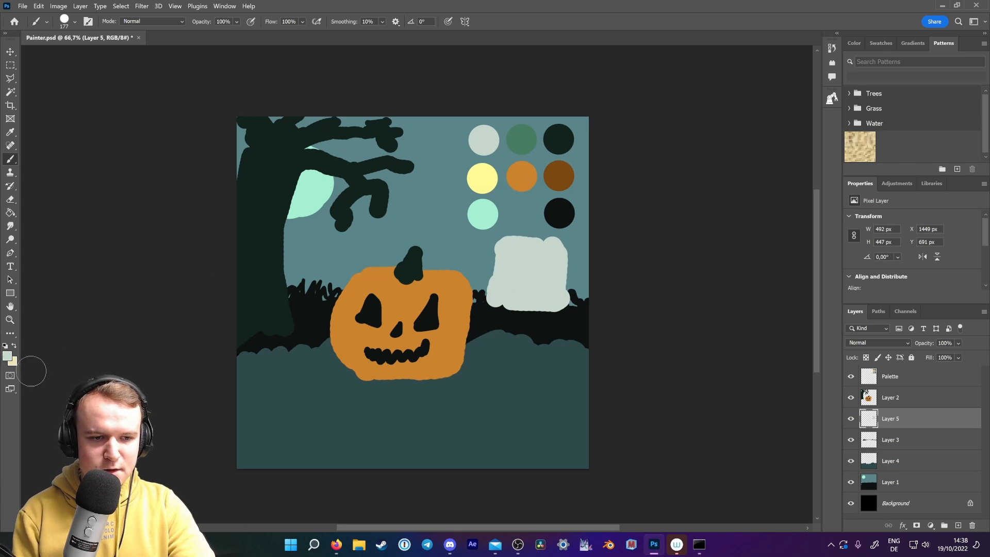
Darken the foreground colour to a medium grey and paint the house's shaded right side and peaked roof.
{"action": "left_click", "coordinate": [7, 357]}
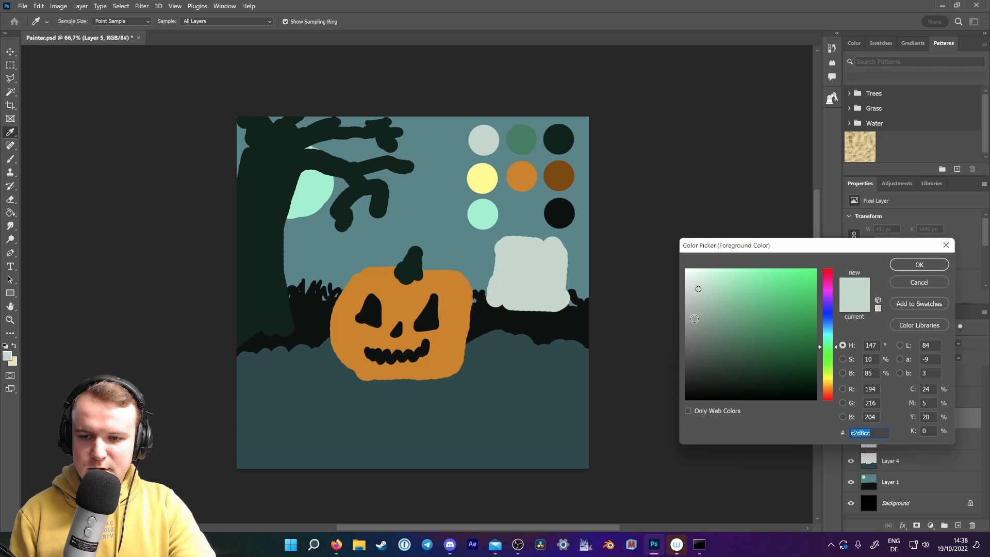
{"action": "left_click", "coordinate": [695, 319]}
{"action": "left_click", "coordinate": [909, 264]}
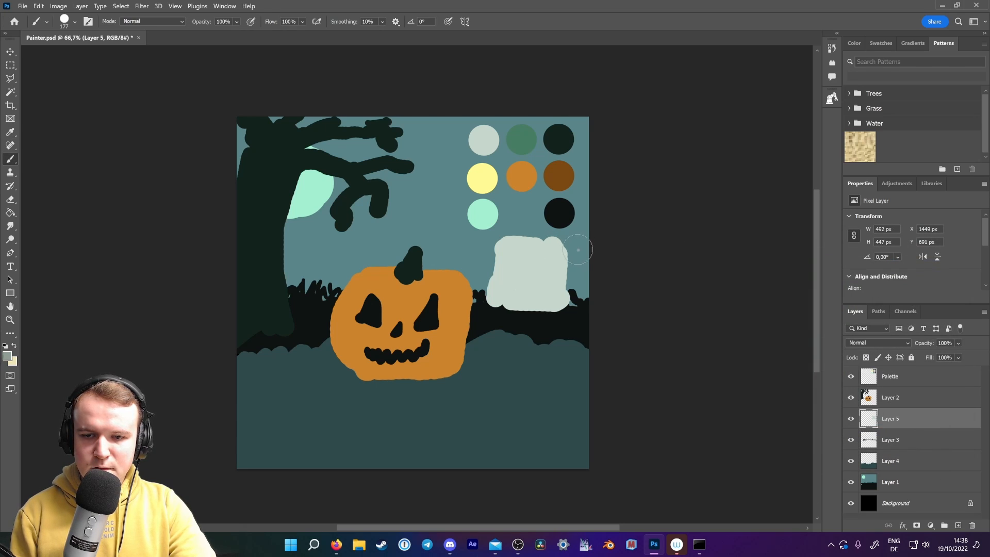
{"action": "left_click_drag", "start_coordinate": [579, 250], "coordinate": [575, 281]}
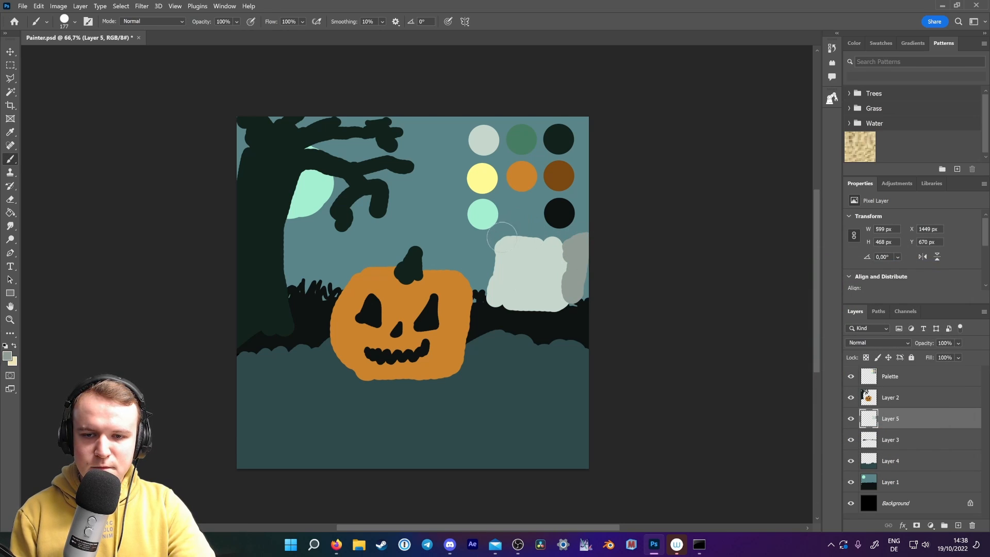
{"action": "mouse_move", "coordinate": [503, 238]}
{"action": "left_mouse_down"}
{"action": "mouse_move", "coordinate": [535, 194]}
{"action": "mouse_move", "coordinate": [563, 235]}
{"action": "mouse_move", "coordinate": [520, 232]}
{"action": "mouse_move", "coordinate": [525, 220]}
{"action": "mouse_move", "coordinate": [586, 230]}
{"action": "mouse_move", "coordinate": [577, 219]}
{"action": "mouse_move", "coordinate": [549, 217]}
{"action": "mouse_move", "coordinate": [558, 206]}
{"action": "mouse_move", "coordinate": [580, 233]}
{"action": "mouse_move", "coordinate": [508, 237]}
{"action": "left_mouse_up"}
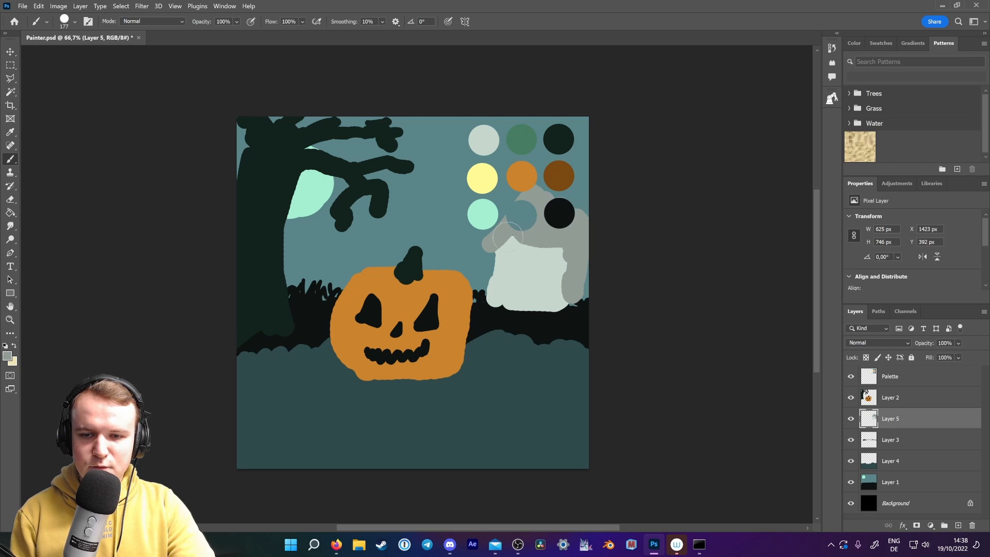
Hide the Palette layer and add a new 64 pt Chopin Script text layer reading "Halloween!" near the tree's branches.
{"action": "left_click", "coordinate": [851, 376]}
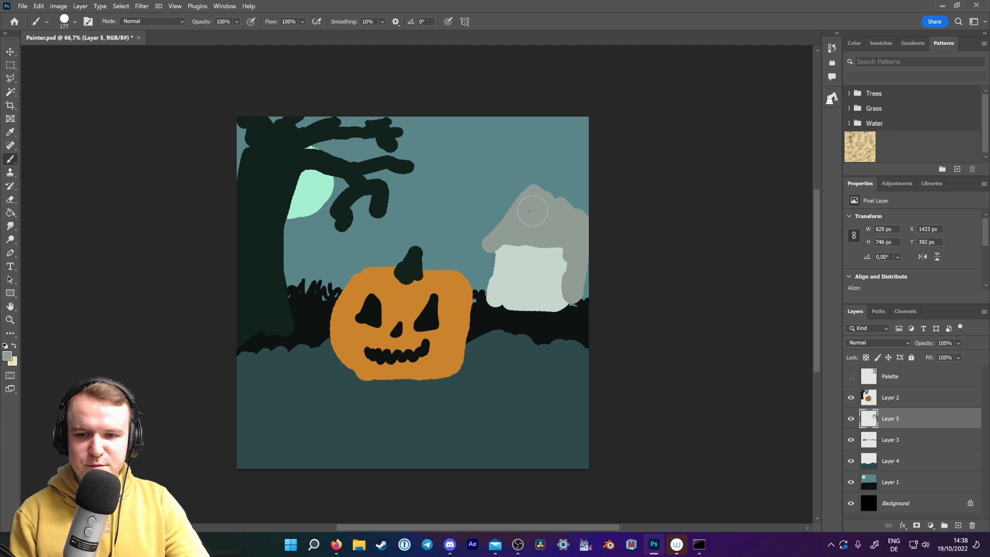
{"action": "left_click", "coordinate": [957, 525]}
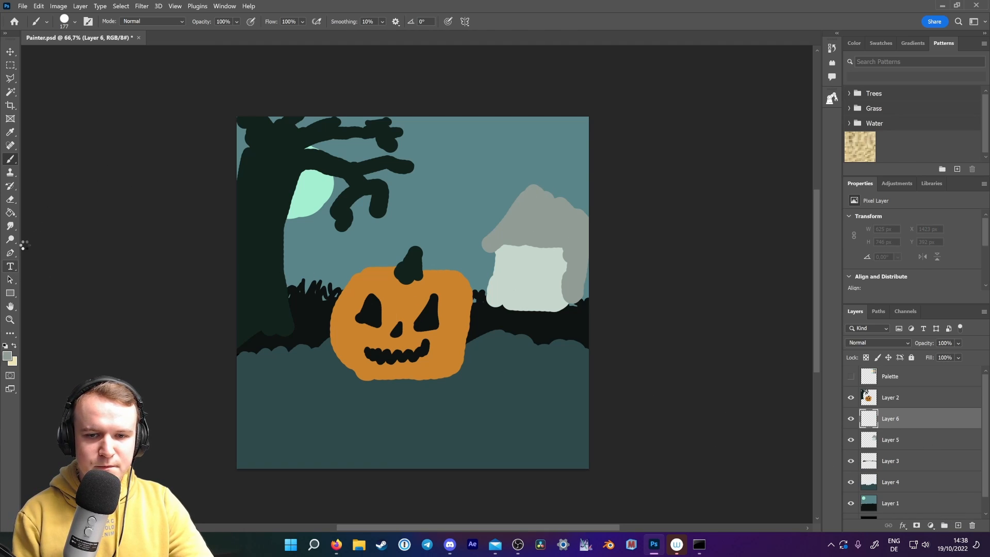
{"action": "left_click", "coordinate": [10, 266]}
{"action": "left_click", "coordinate": [365, 209]}
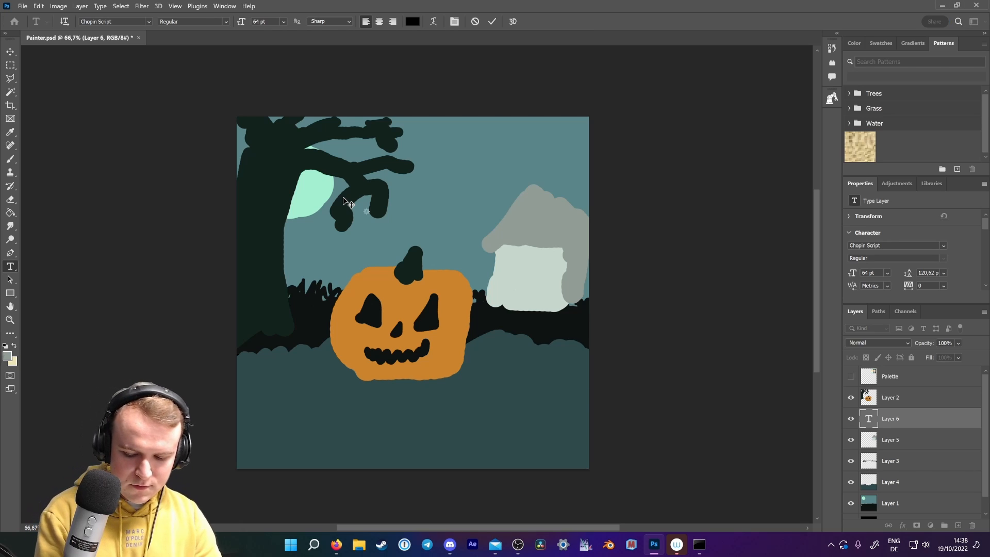
{"action": "left_click", "coordinate": [344, 196]}
{"action": "key", "text": "BackSpace"}
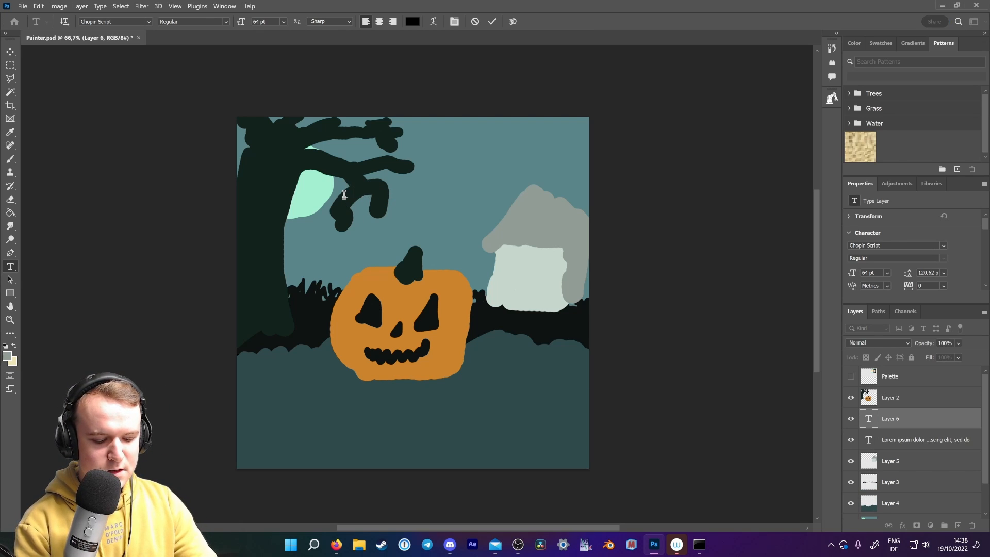
{"action": "key", "text": "ctrl+a"}
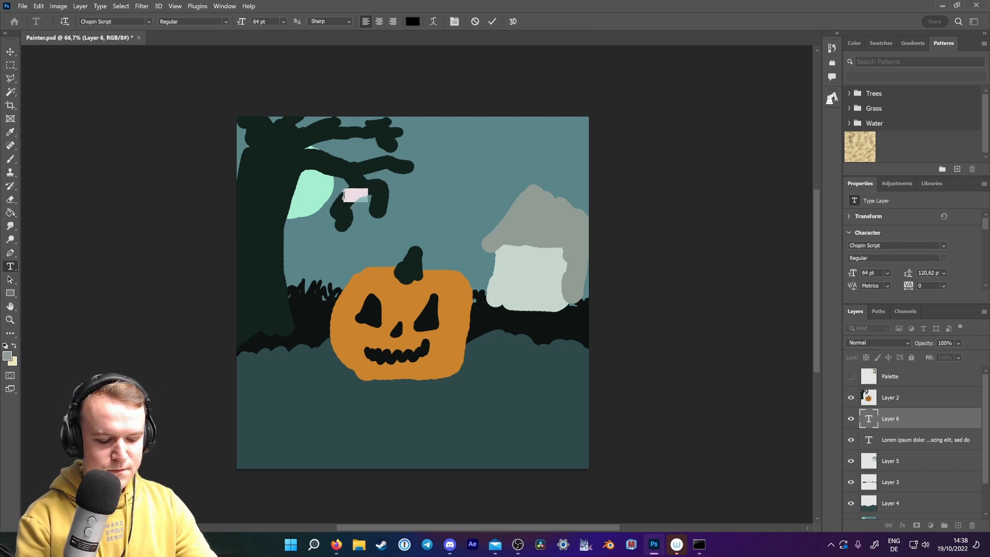
{"action": "key", "text": "BackSpace"}
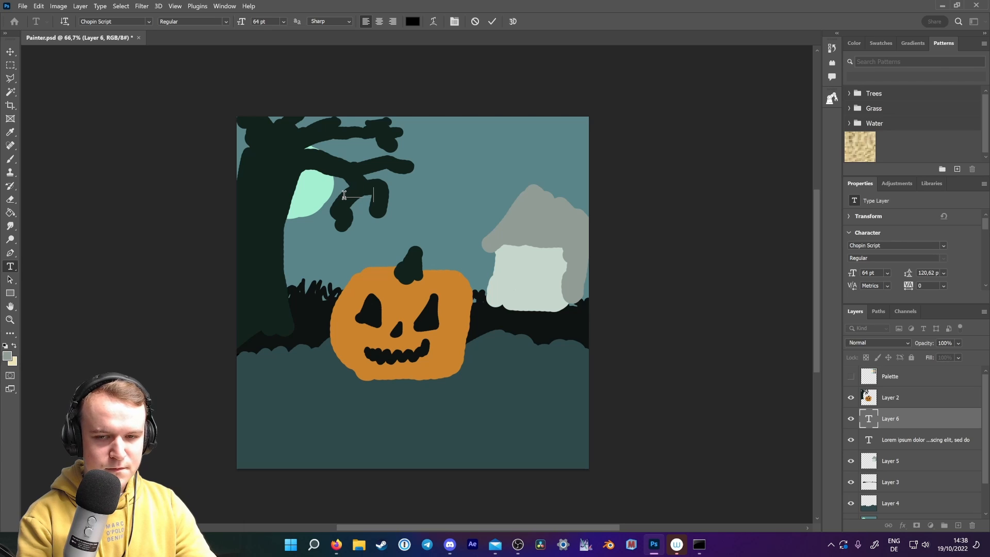
{"action": "key", "text": "ctrl+a"}
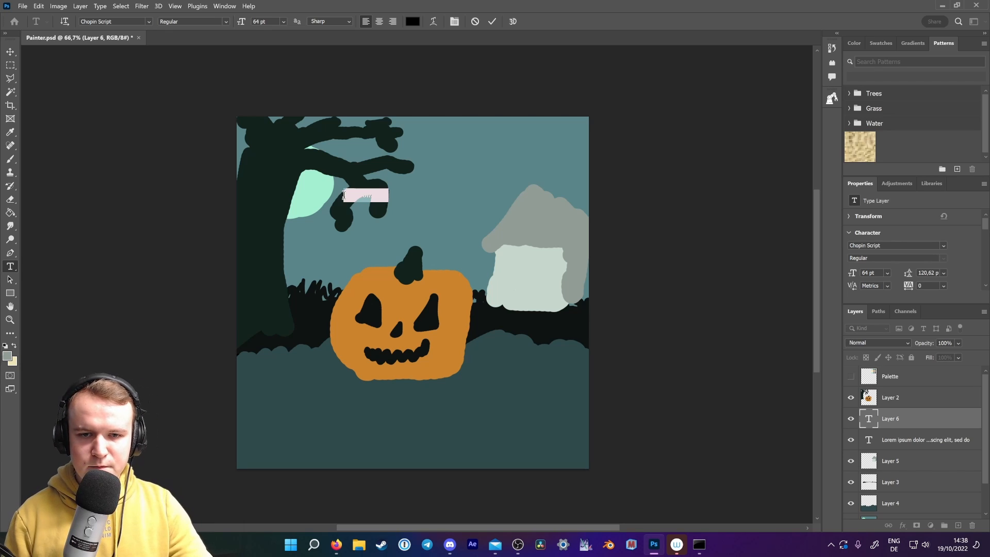
{"action": "left_click", "coordinate": [11, 51]}
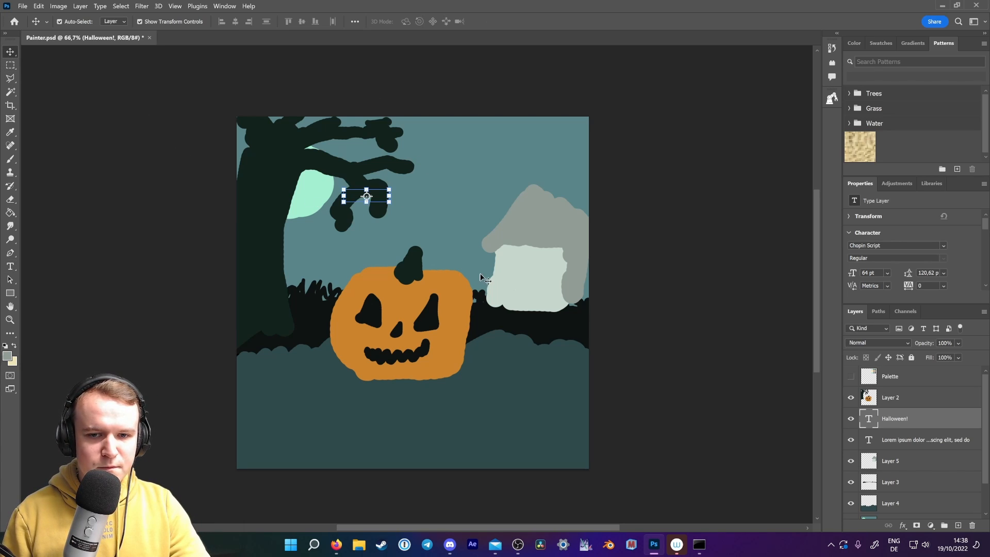
Enlarge the "Halloween!" text to about 338 pt across the scene and insert "Happy" as a separate line above it.
{"action": "left_click_drag", "start_coordinate": [390, 202], "coordinate": [487, 231]}
{"action": "left_click_drag", "start_coordinate": [427, 190], "coordinate": [515, 267]}
{"action": "key", "text": "Return"}
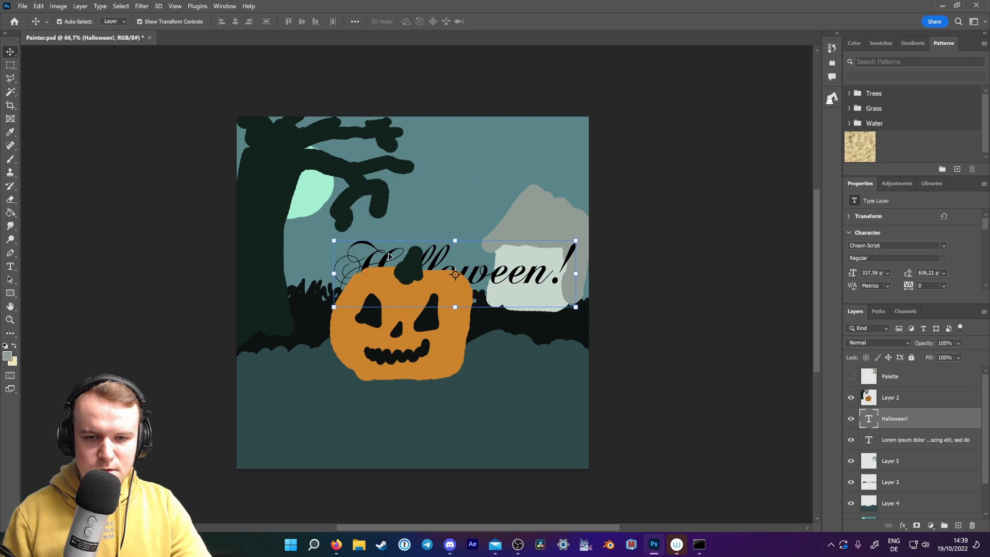
{"action": "double_click", "coordinate": [389, 251]}
{"action": "key", "text": "Left"}
{"action": "type", "text": "Happy"}
{"action": "key", "text": "Return"}
Centre-align both lines of the greeting text and tighten their line spacing.
{"action": "key", "text": "ctrl+a"}
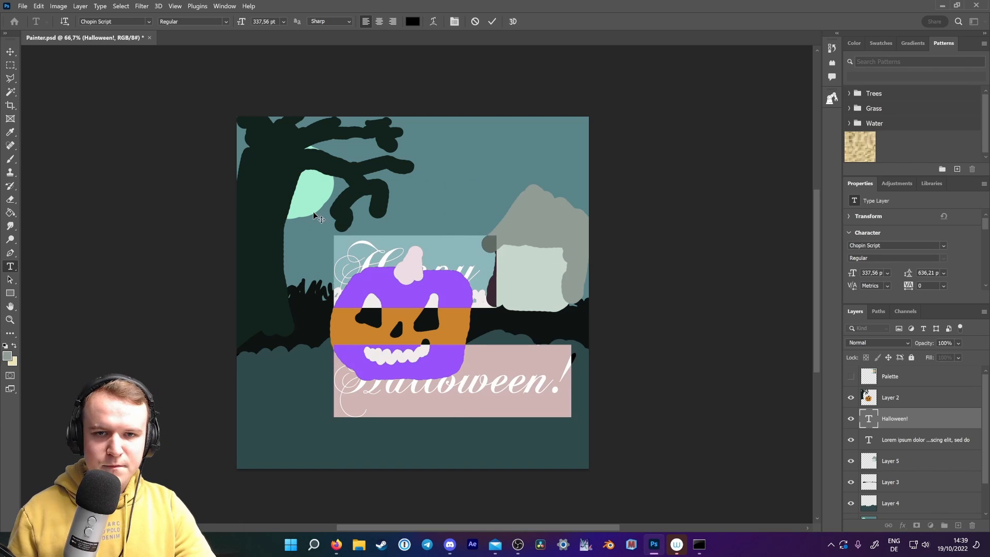
{"action": "left_click", "coordinate": [379, 21]}
{"action": "left_click_drag", "start_coordinate": [241, 21], "coordinate": [234, 21]}
{"action": "left_click_drag", "start_coordinate": [909, 273], "coordinate": [877, 272]}
Bring the greeting text layer above Layer 2 and scale it to about 435 pt across the upper part of the scene.
{"action": "left_click_drag", "start_coordinate": [920, 419], "coordinate": [920, 390]}
{"action": "left_click_drag", "start_coordinate": [350, 261], "coordinate": [433, 161]}
{"action": "left_click_drag", "start_coordinate": [533, 204], "coordinate": [567, 216]}
{"action": "key", "text": "Return"}
Change the colour of the "Happy Halloween!" text to white.
{"action": "scroll", "coordinate": [913, 247], "scroll_direction": "down", "scroll_amount": 1}
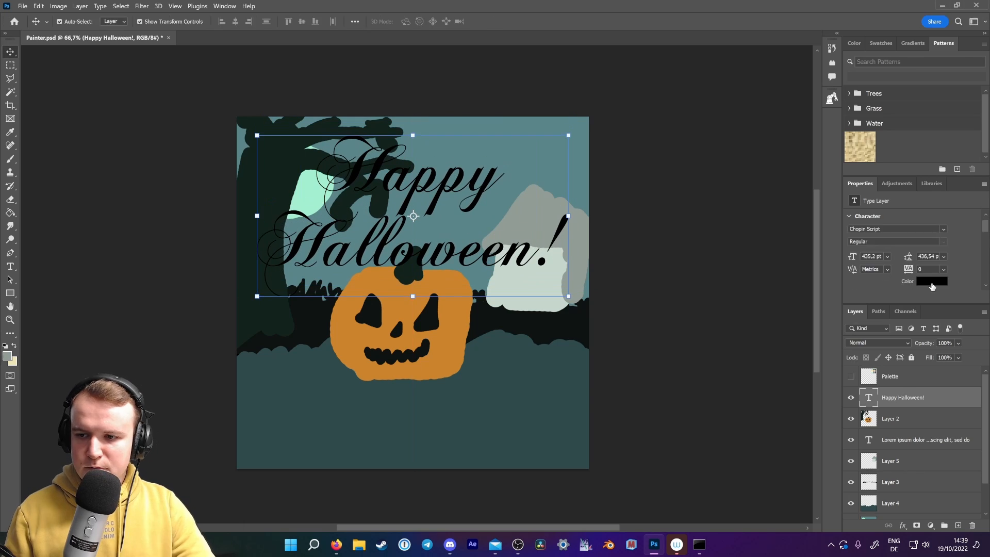
{"action": "left_click", "coordinate": [933, 285]}
{"action": "left_click_drag", "start_coordinate": [707, 289], "coordinate": [647, 229]}
{"action": "left_click", "coordinate": [919, 264]}
On Layer 2, draw a closed polygonal lasso selection around the whole pumpkin.
{"action": "left_click", "coordinate": [443, 366]}
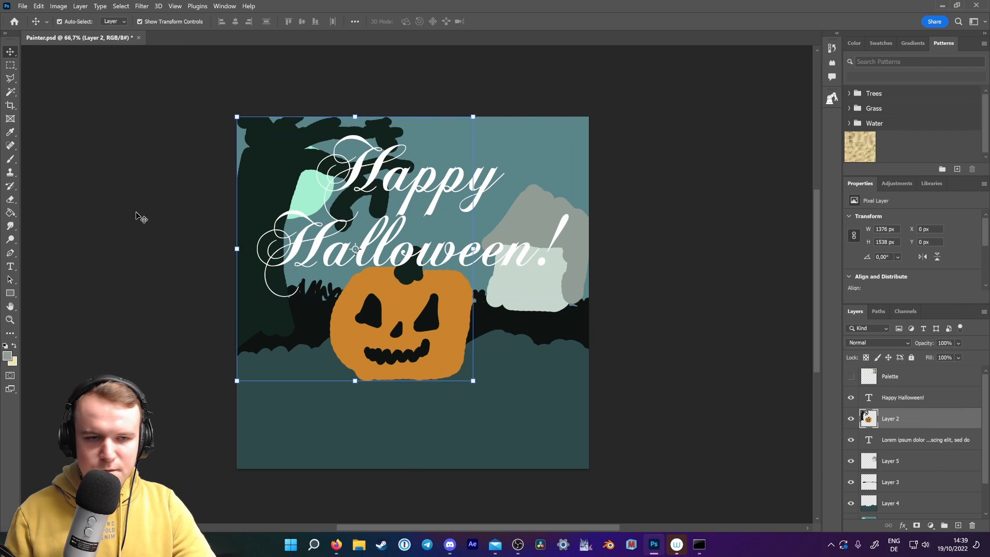
{"action": "left_click", "coordinate": [11, 79]}
{"action": "left_click", "coordinate": [306, 313]}
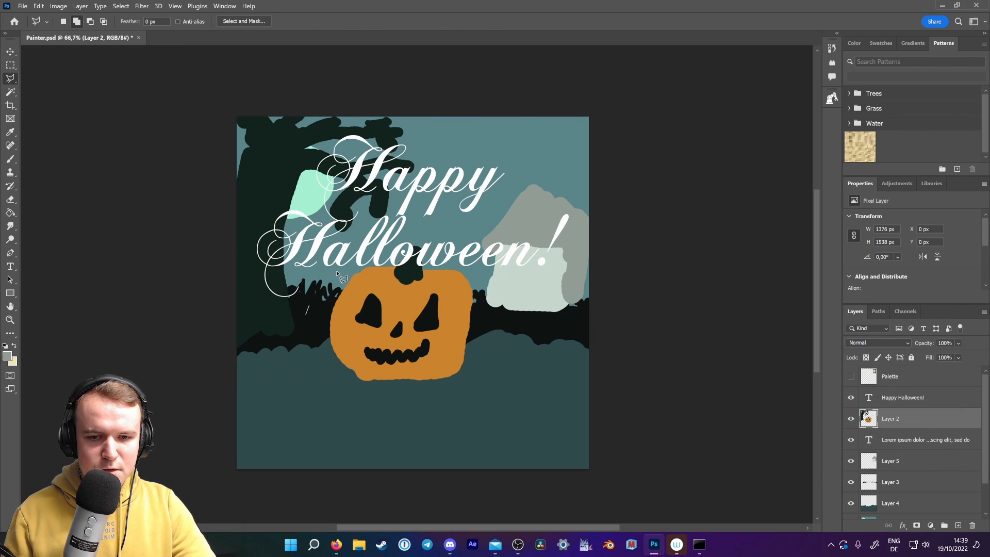
{"action": "left_click", "coordinate": [428, 239]}
{"action": "left_click", "coordinate": [552, 281]}
{"action": "left_click", "coordinate": [514, 386]}
{"action": "left_click", "coordinate": [333, 402]}
{"action": "left_click", "coordinate": [289, 361]}
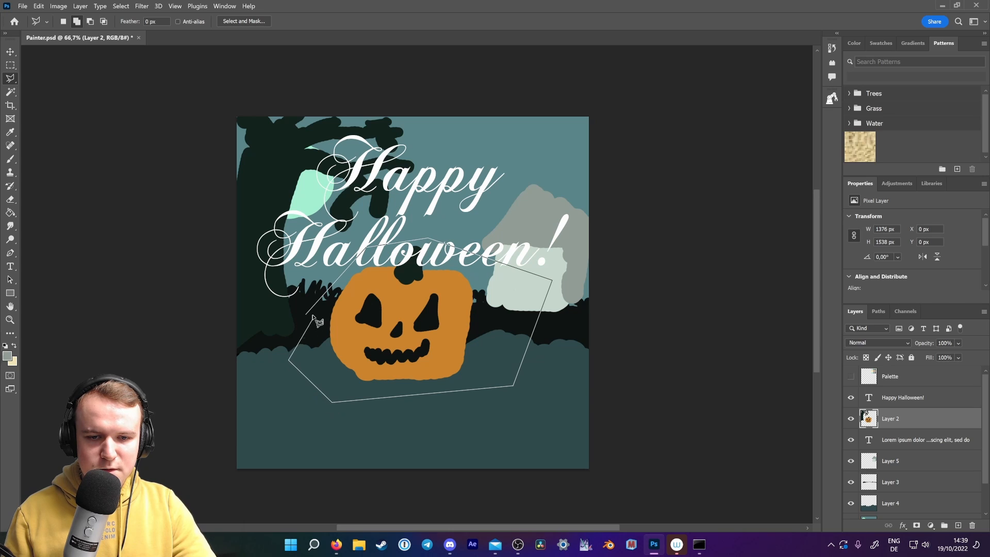
{"action": "left_click", "coordinate": [308, 315]}
Move the selected pumpkin down into the foreground, enlarge it, and clear the selection.
{"action": "key", "text": "v"}
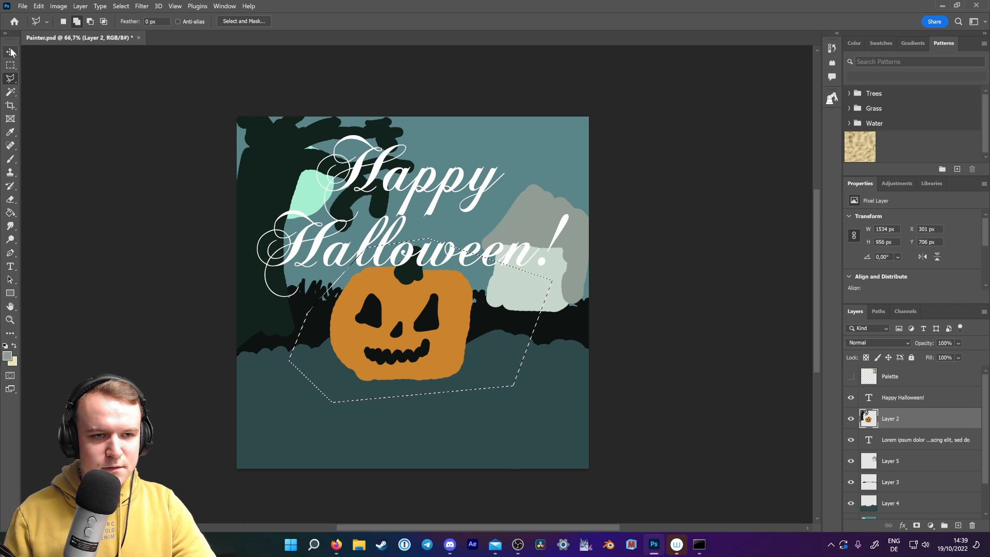
{"action": "left_click_drag", "start_coordinate": [455, 347], "coordinate": [463, 385]}
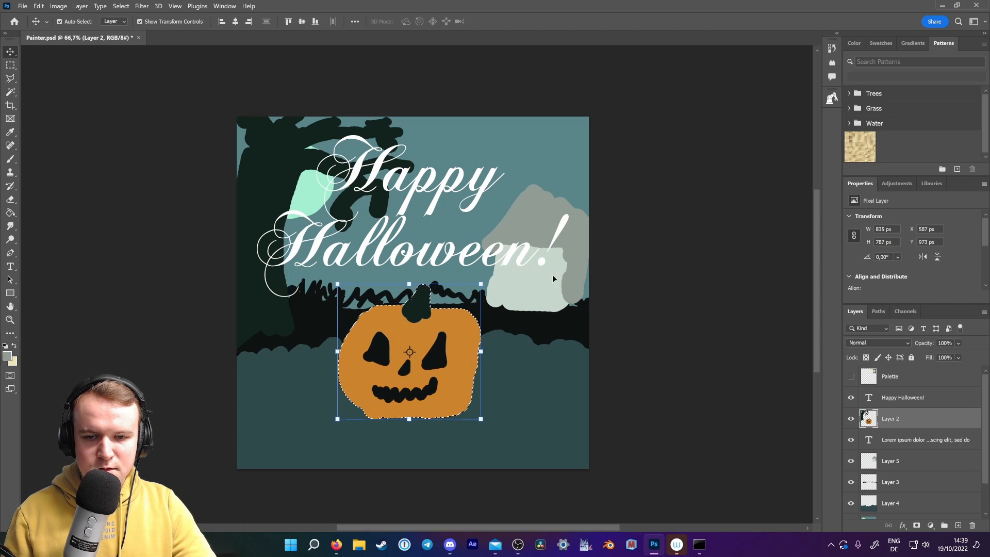
{"action": "left_click", "coordinate": [481, 284]}
{"action": "left_click_drag", "start_coordinate": [481, 284], "coordinate": [515, 271]}
{"action": "left_click_drag", "start_coordinate": [484, 333], "coordinate": [488, 328]}
{"action": "key", "text": "Return"}
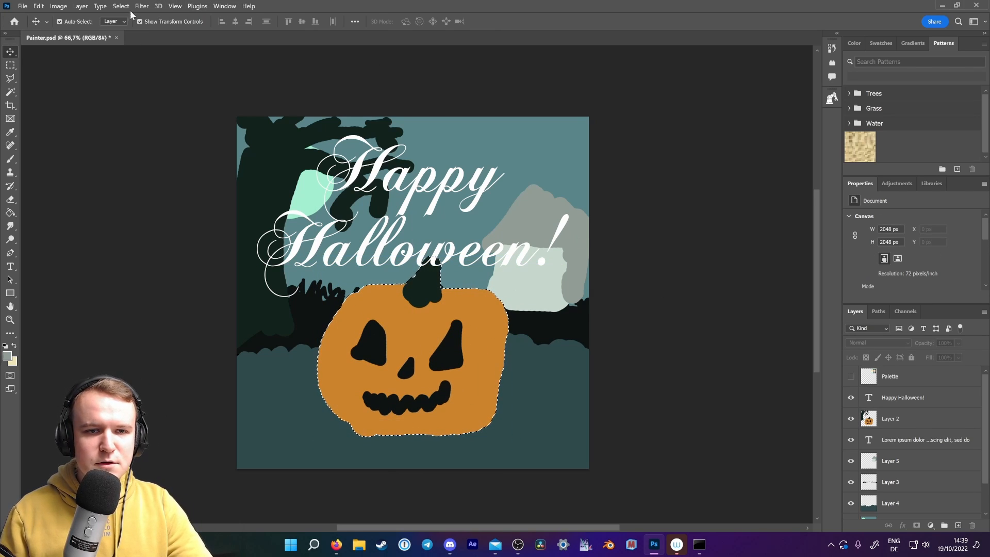
{"action": "left_click", "coordinate": [121, 6]}
{"action": "left_click", "coordinate": [128, 25]}
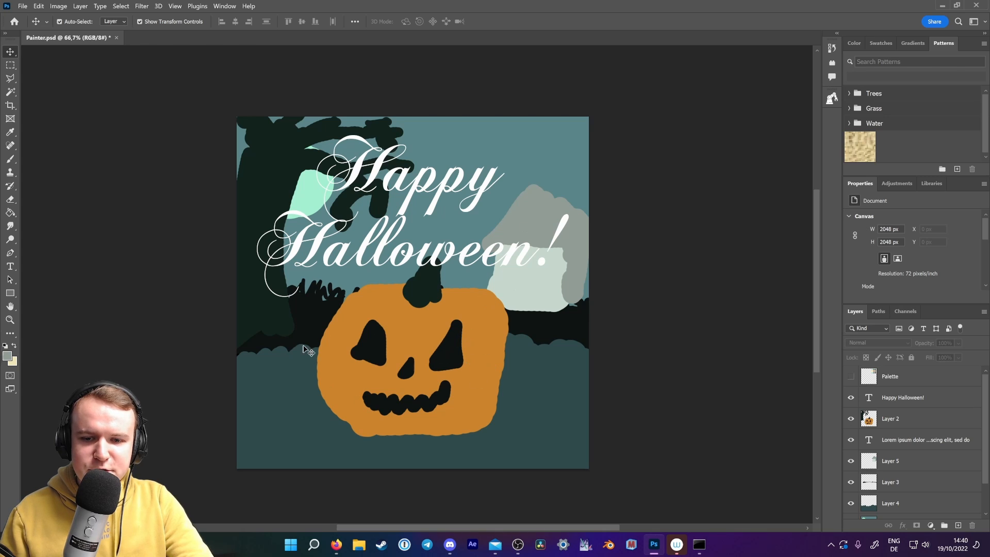
Convert all scene layers from Layer 2 down to Layer 1 into a single smart object.
{"action": "left_click", "coordinate": [913, 420]}
{"action": "scroll", "coordinate": [902, 465], "scroll_direction": "down", "scroll_amount": 1}
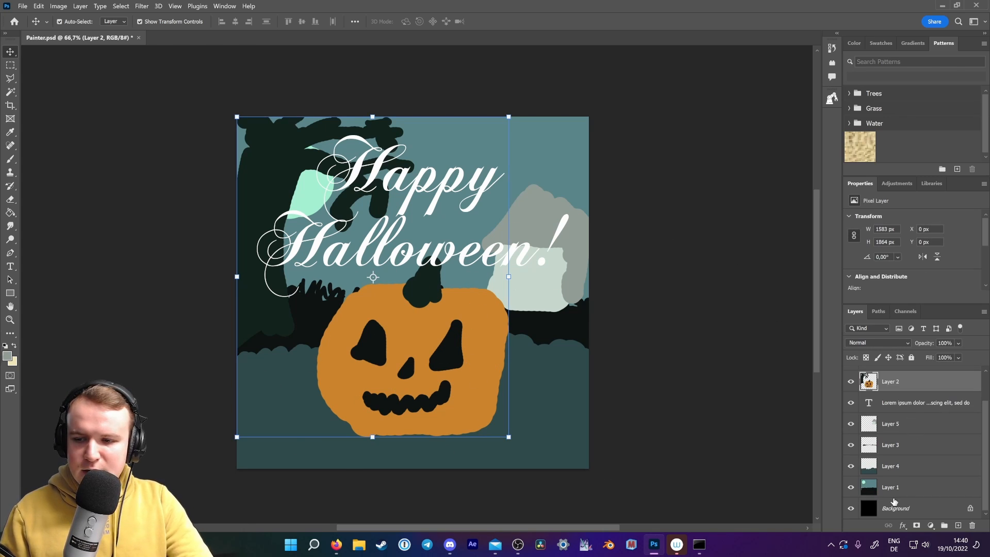
{"action": "left_click", "coordinate": [913, 496], "text": "shift"}
{"action": "right_click", "coordinate": [916, 441]}
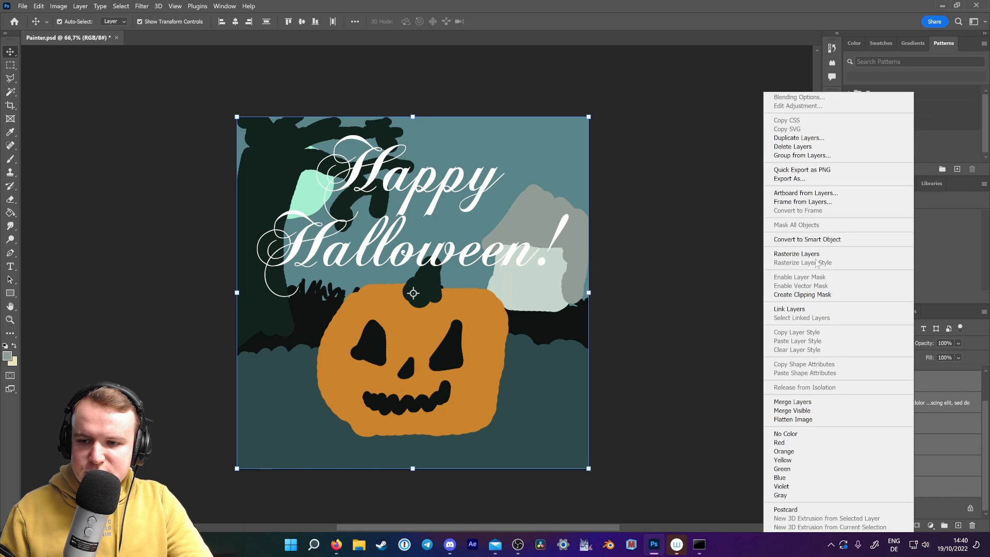
{"action": "left_click", "coordinate": [827, 239]}
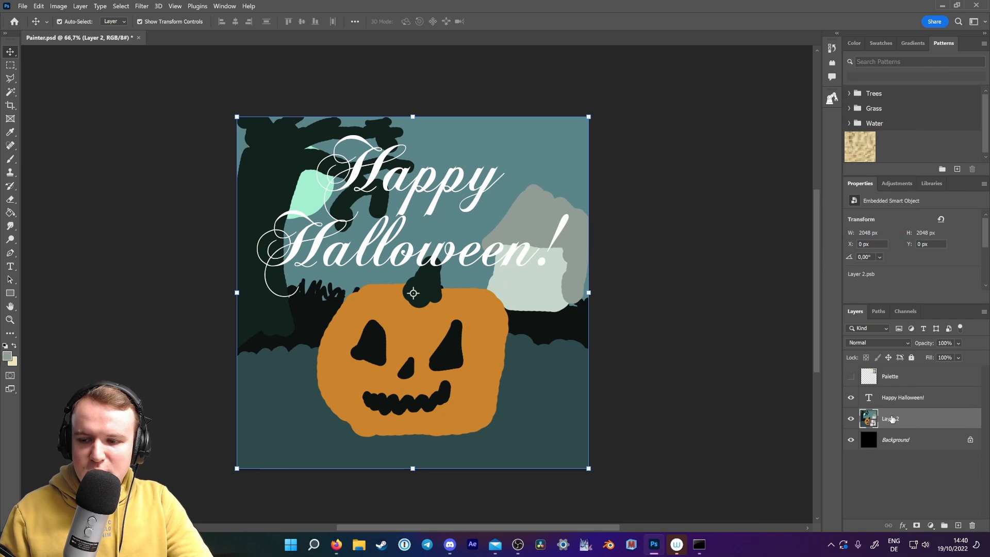
Rename the scene's smart object layer as Ref.
{"action": "double_click", "coordinate": [890, 418]}
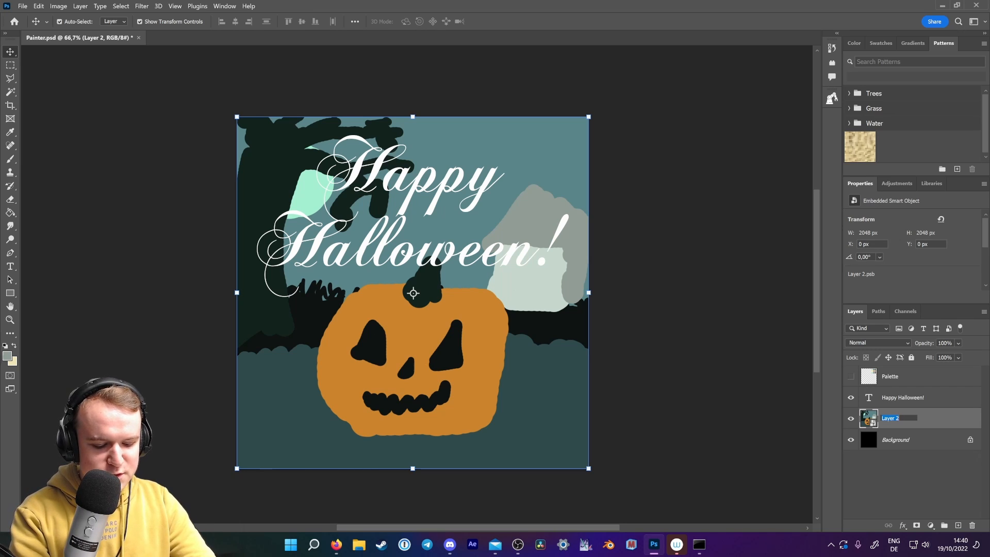
{"action": "type", "text": "Ref"}
{"action": "key", "text": "Return"}
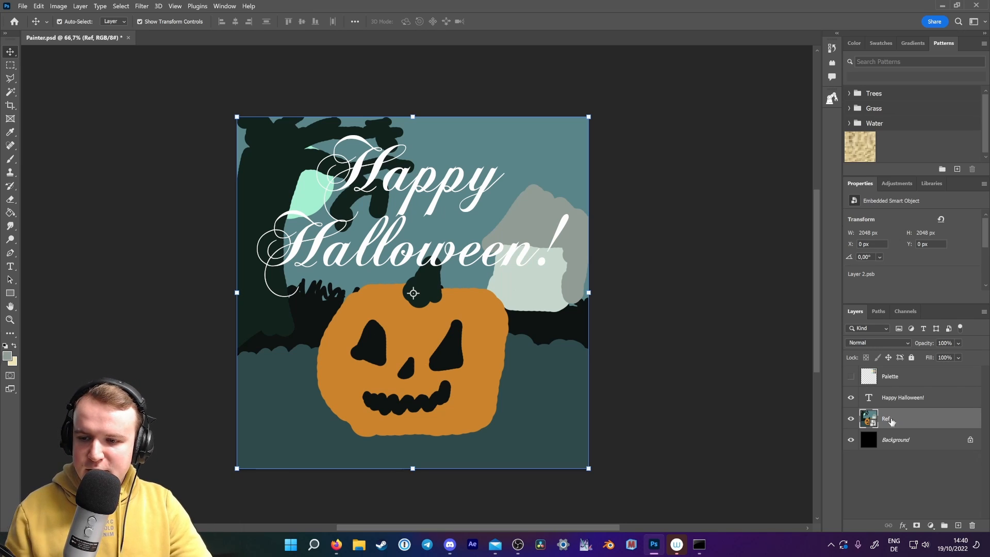
Open the contents of the Ref smart object for editing.
{"action": "left_click", "coordinate": [893, 398]}
{"action": "left_click", "coordinate": [910, 419], "text": "ctrl"}
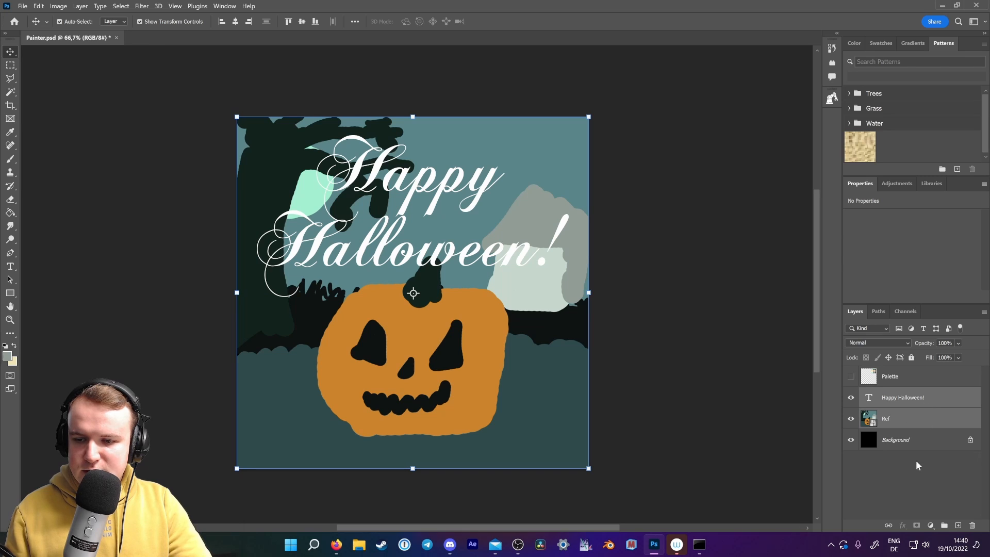
{"action": "left_click", "coordinate": [908, 400]}
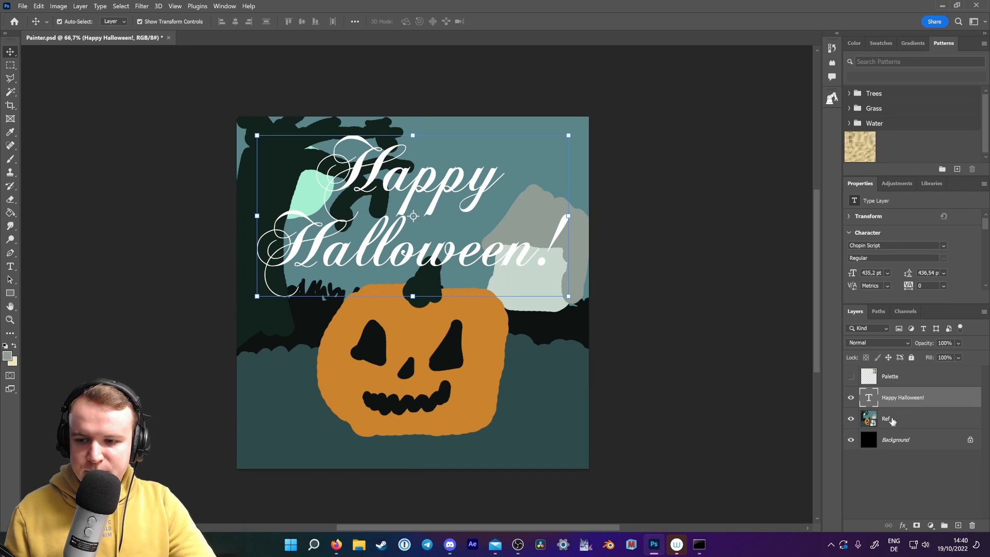
{"action": "left_click", "coordinate": [892, 421]}
{"action": "double_click", "coordinate": [870, 418]}
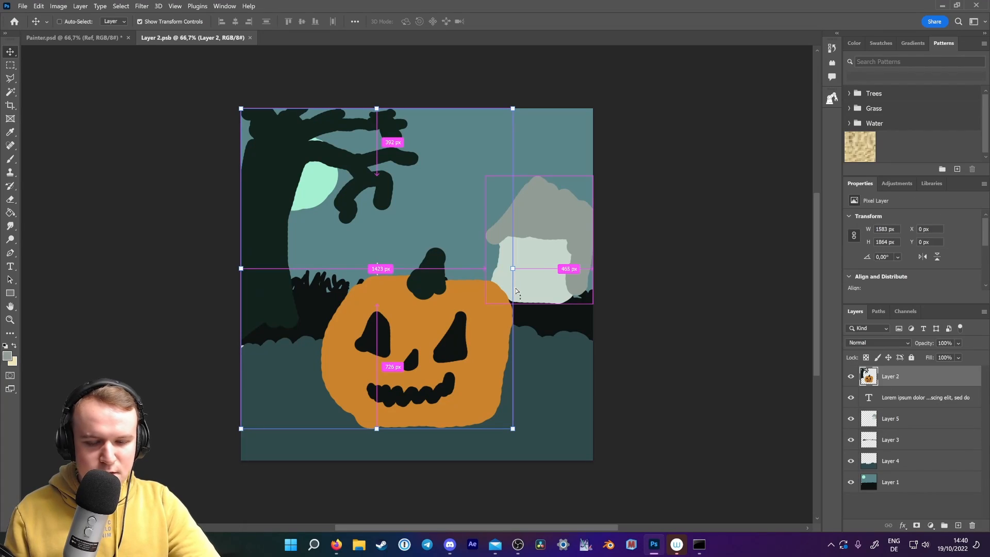
Copy the "Happy Halloween!" text layer from Painter.psd into the Ref smart object and position it over the upper scene.
{"action": "key", "text": "ctrl+Tab"}
{"action": "left_click", "coordinate": [928, 401]}
{"action": "key", "text": "ctrl+c"}
{"action": "key", "text": "ctrl+Tab"}
{"action": "key", "text": "ctrl+v"}
{"action": "left_click_drag", "start_coordinate": [494, 258], "coordinate": [495, 191]}
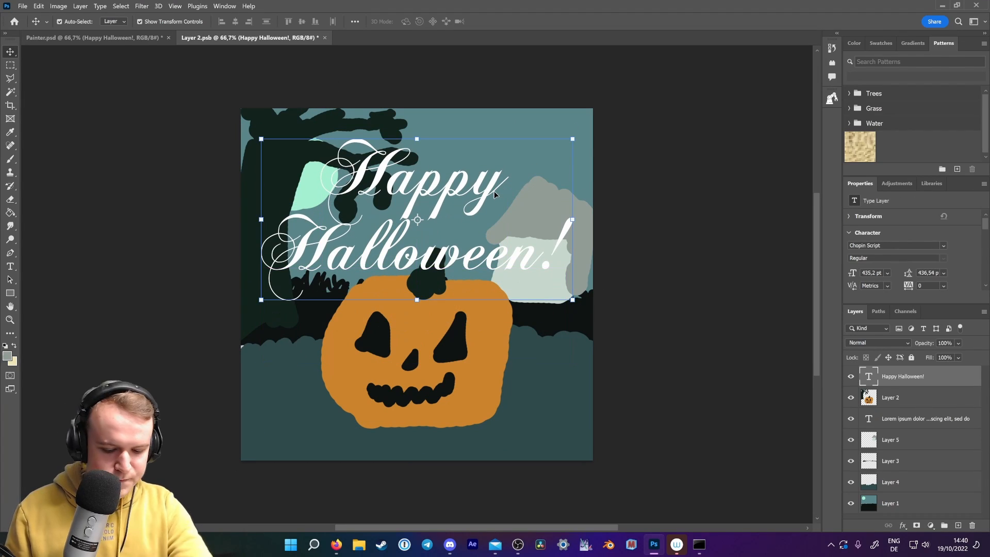
Save the smart object's contents, return to Painter.psd and remove its separate "Happy Halloween!" text layer, keeping Ref selected.
{"action": "key", "text": "ctrl+s"}
{"action": "key", "text": "ctrl+Tab"}
{"action": "left_click", "coordinate": [890, 402]}
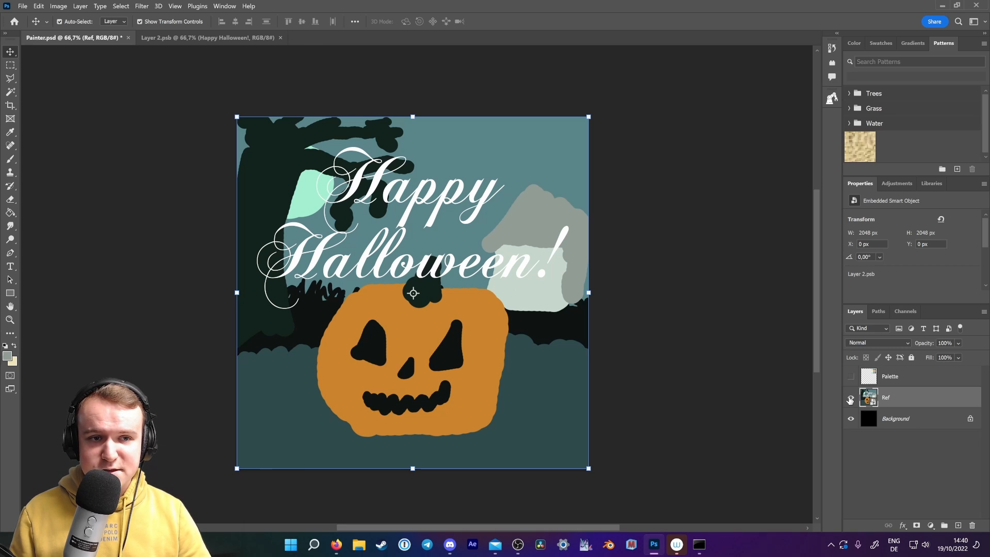
Hide the Ref layer and add a new empty layer above it.
{"action": "left_click", "coordinate": [851, 398]}
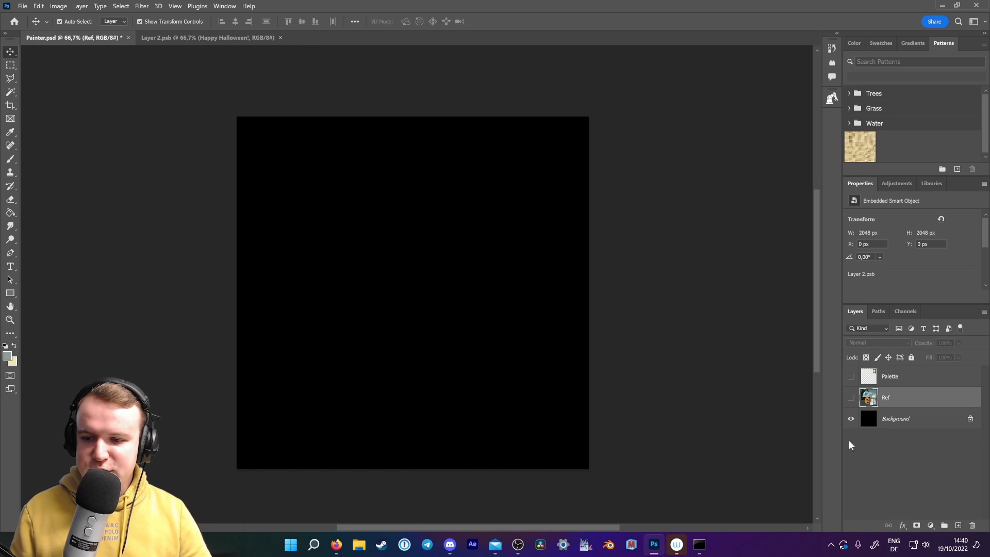
{"action": "left_click", "coordinate": [958, 526]}
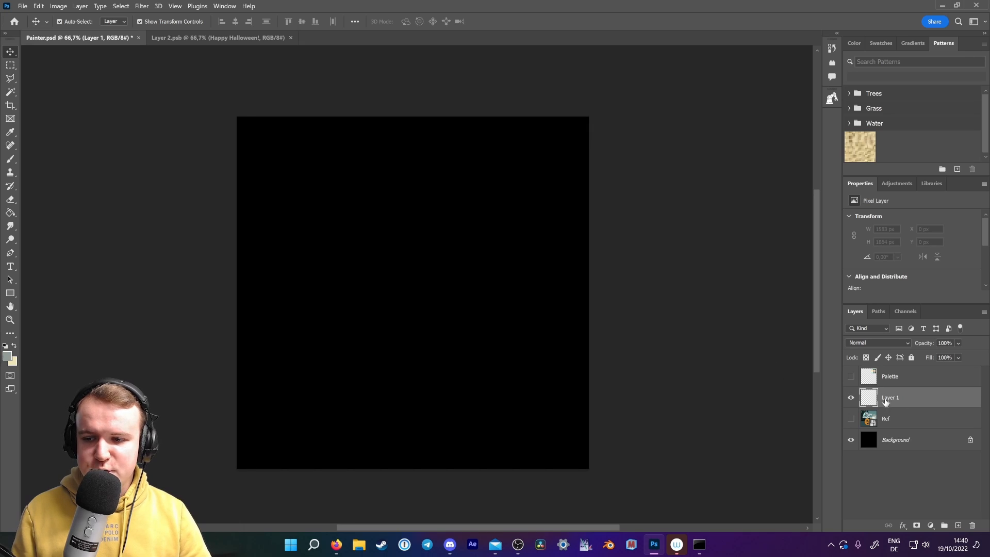
Fill the new empty layer with magenta ff00de using the Paint Bucket.
{"action": "key", "text": "i"}
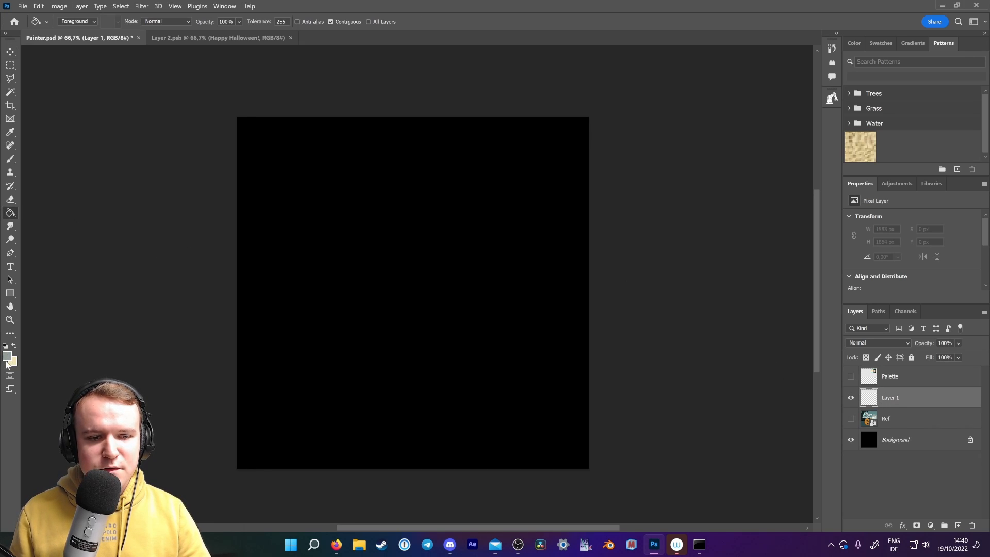
{"action": "left_click", "coordinate": [7, 356]}
{"action": "left_click_drag", "start_coordinate": [824, 298], "coordinate": [837, 245]}
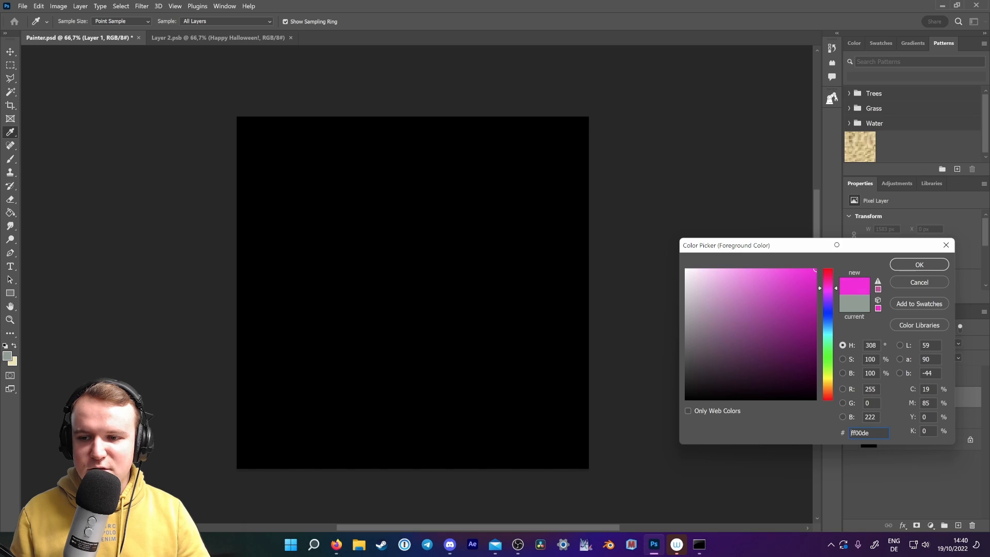
{"action": "left_click", "coordinate": [919, 264]}
{"action": "key", "text": "g"}
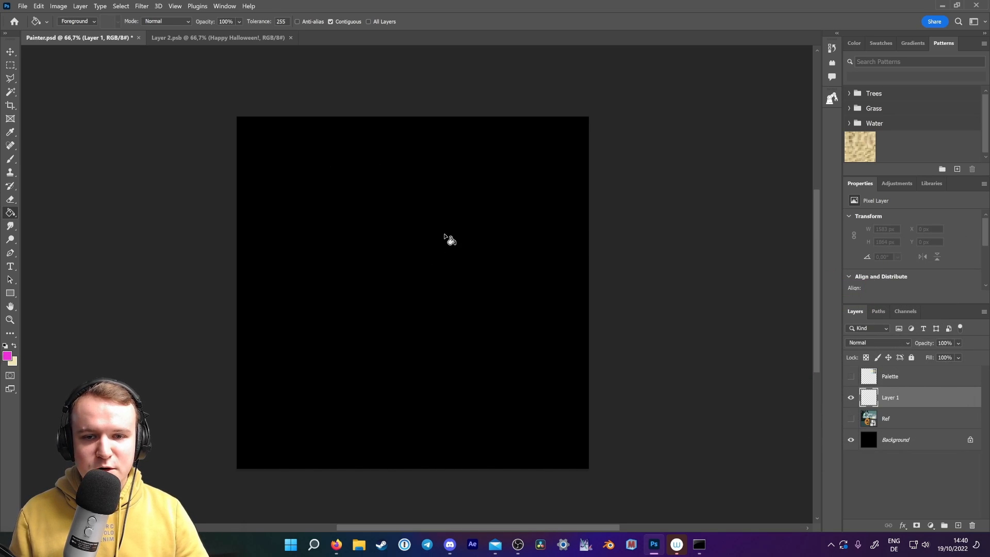
{"action": "left_click", "coordinate": [388, 215]}
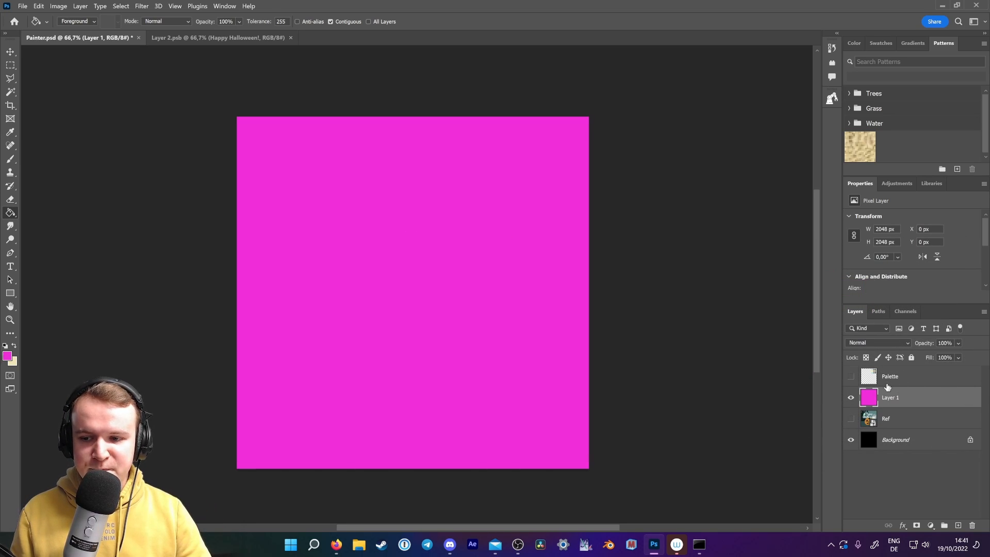
Rename the magenta layer to BG and lock it completely.
{"action": "double_click", "coordinate": [893, 399]}
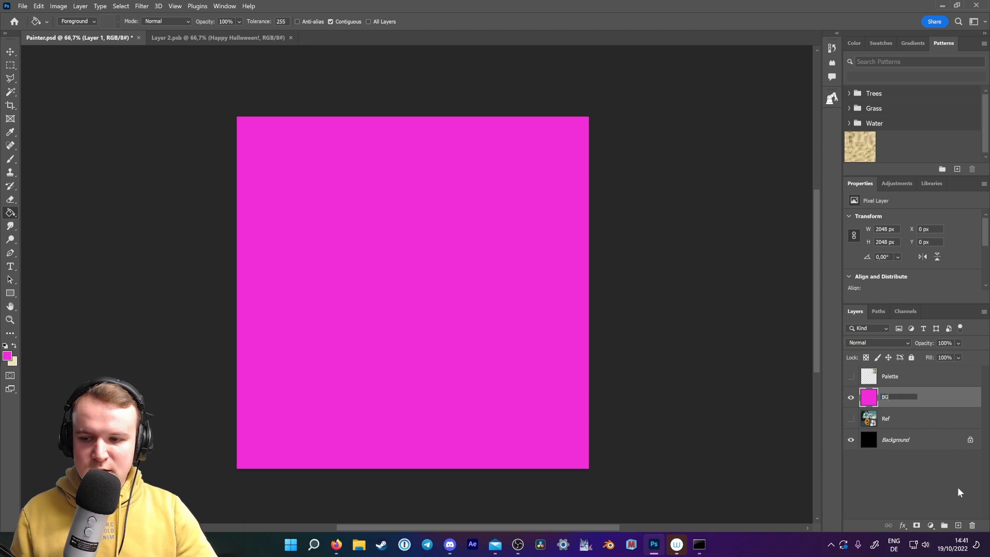
{"action": "key", "text": "Return"}
{"action": "left_click", "coordinate": [912, 357]}
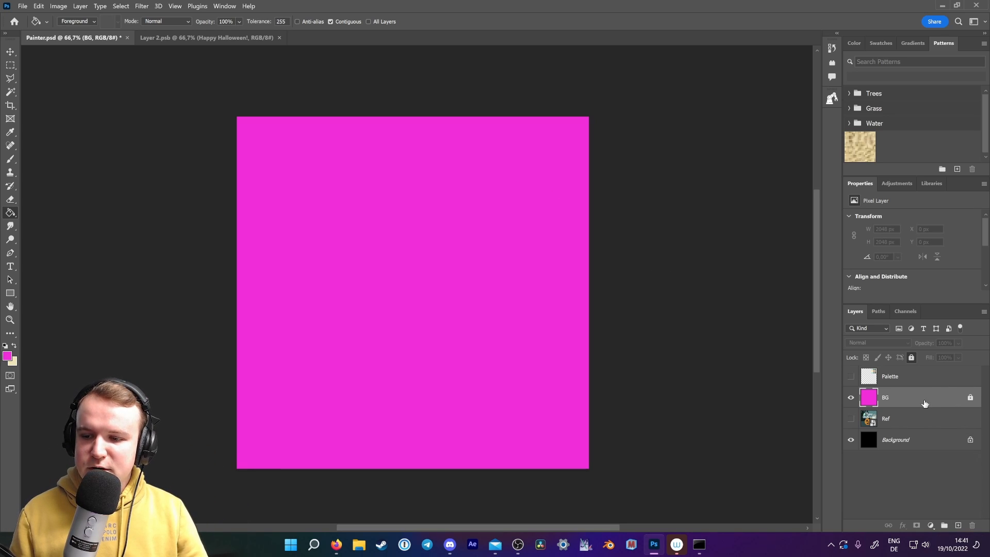
Reorder the layers to Ref, Palette, BG, show Palette, and add a new empty layer between Palette and BG.
{"action": "left_click_drag", "start_coordinate": [925, 403], "coordinate": [899, 367]}
{"action": "left_click", "coordinate": [852, 398]}
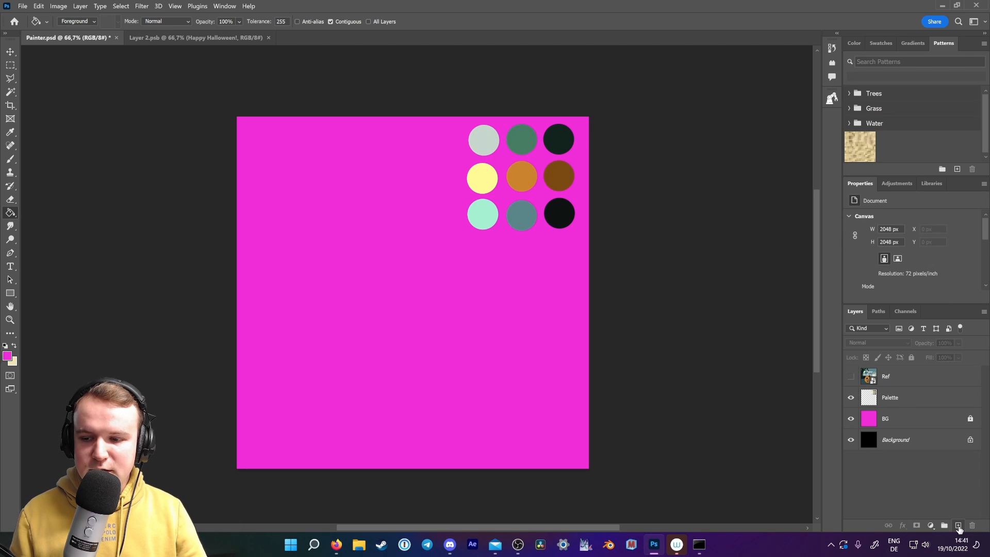
{"action": "left_click", "coordinate": [958, 526]}
{"action": "left_click_drag", "start_coordinate": [900, 378], "coordinate": [898, 429]}
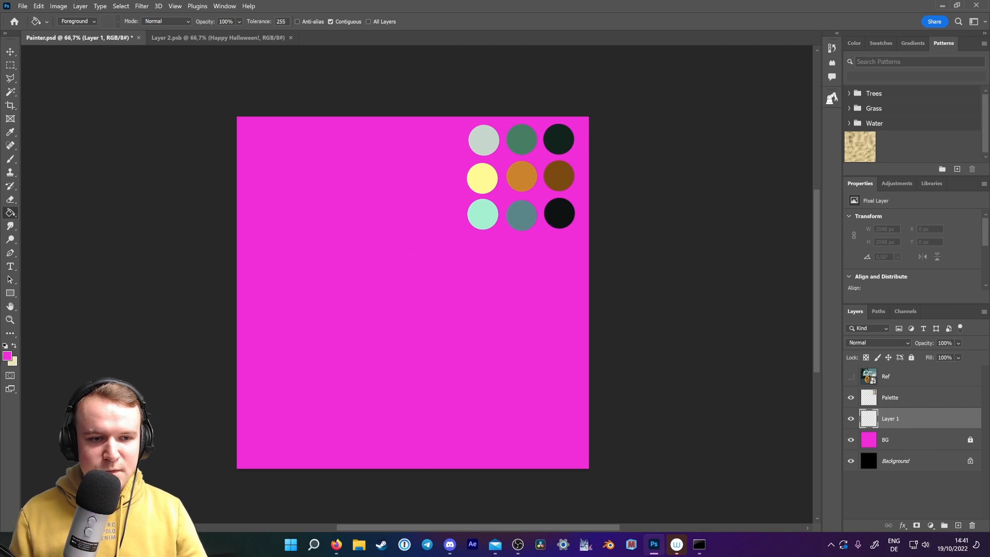
Paint an orange pumpkin body with a 354 px hard brush and add a green stem, sampling both colors from the palette.
{"action": "left_click", "coordinate": [11, 162]}
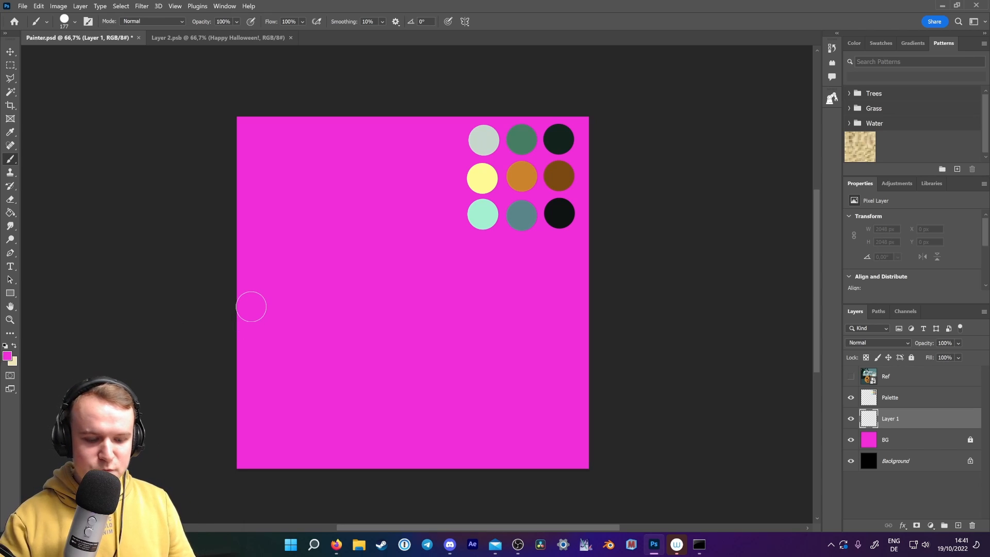
{"action": "right_click", "coordinate": [251, 307]}
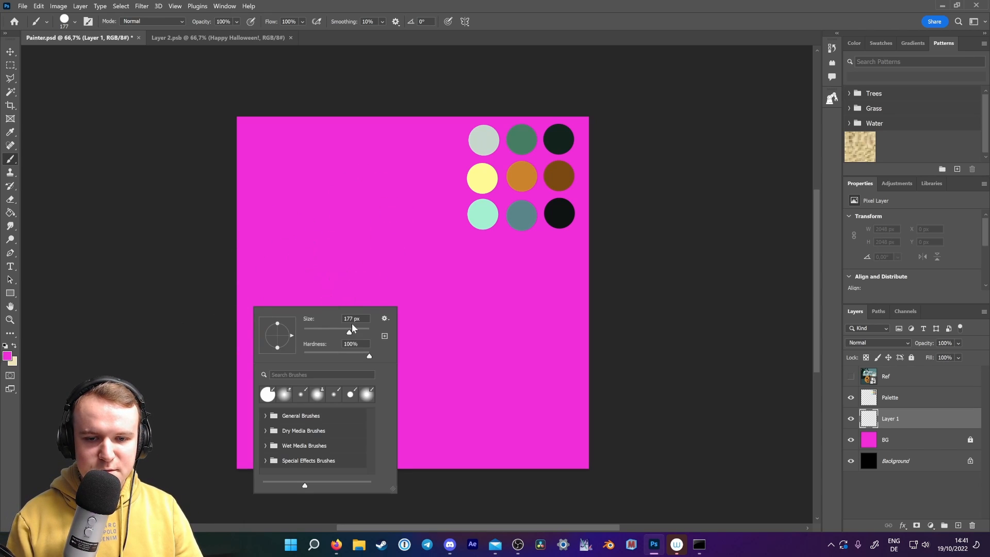
{"action": "left_click_drag", "start_coordinate": [351, 336], "coordinate": [360, 333]}
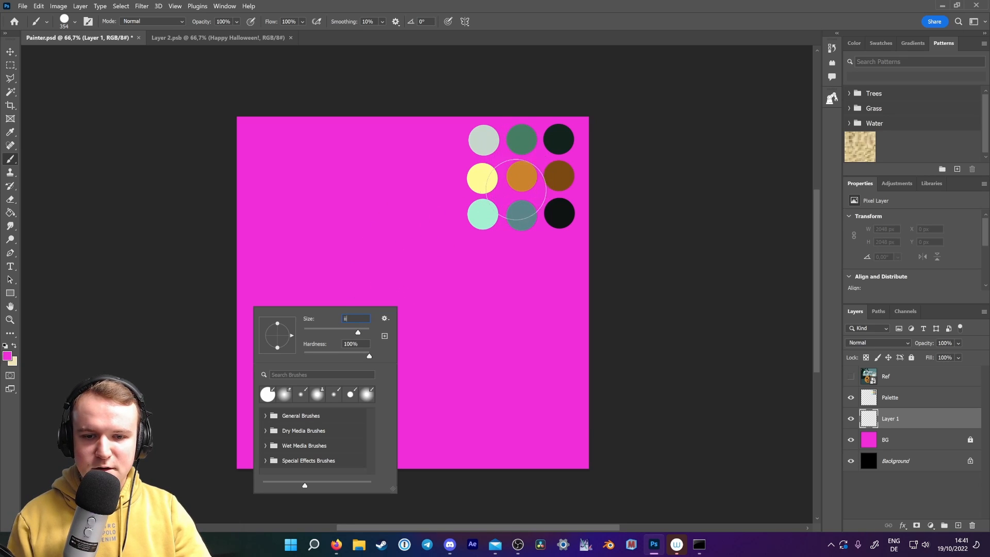
{"action": "left_click", "coordinate": [519, 177], "text": "alt"}
{"action": "mouse_move", "coordinate": [361, 251]}
{"action": "left_mouse_down"}
{"action": "mouse_move", "coordinate": [453, 318]}
{"action": "mouse_move", "coordinate": [429, 323]}
{"action": "left_mouse_up"}
{"action": "left_click", "coordinate": [522, 139], "text": "alt"}
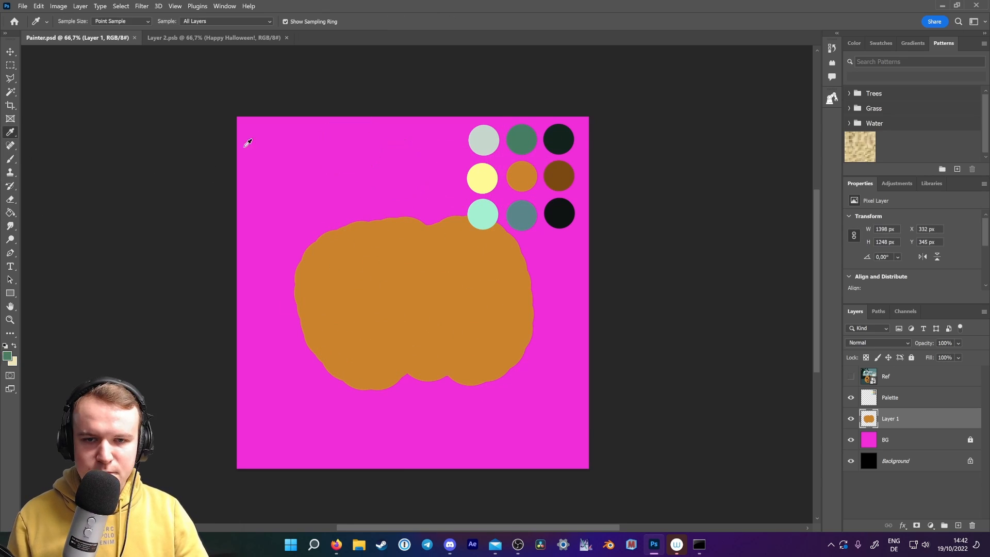
{"action": "mouse_move", "coordinate": [402, 219]}
{"action": "left_mouse_down"}
{"action": "mouse_move", "coordinate": [421, 190]}
{"action": "mouse_move", "coordinate": [426, 222]}
{"action": "left_mouse_up"}
Paint two triangular eyes, a zigzag mouth and a small nose on the pumpkin in the palette's black with a 95 px brush.
{"action": "key", "text": "i"}
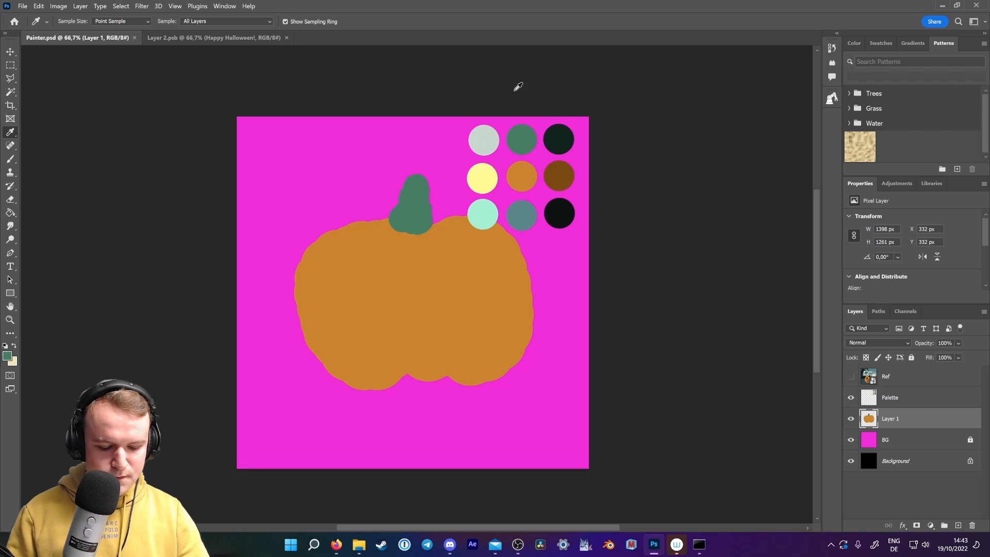
{"action": "left_click", "coordinate": [571, 211]}
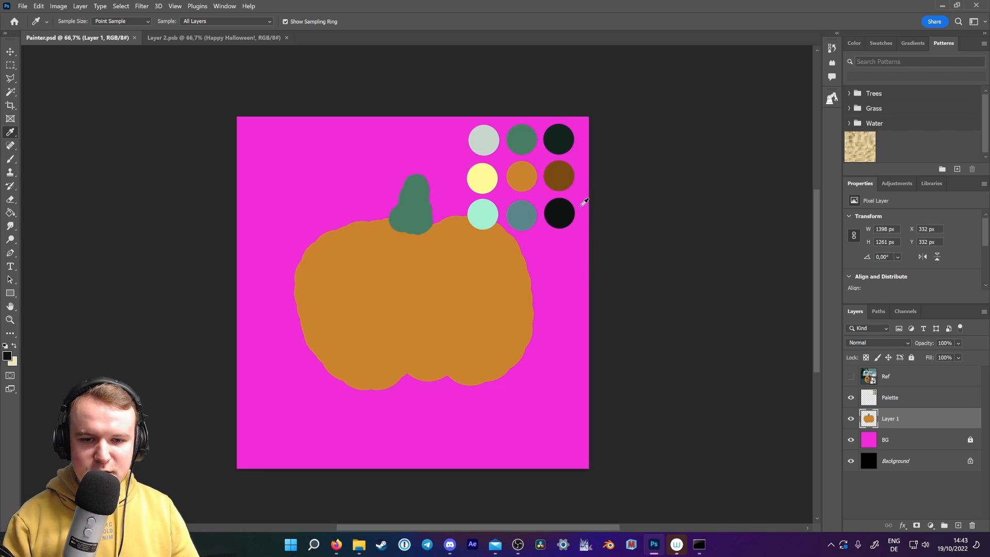
{"action": "key", "text": "b"}
{"action": "right_click", "coordinate": [343, 282]}
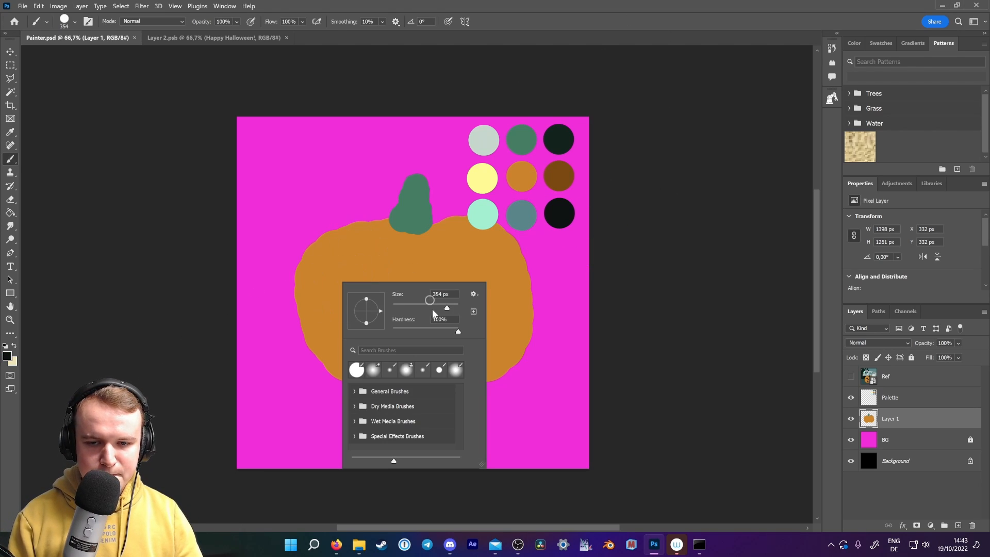
{"action": "left_click", "coordinate": [430, 309]}
{"action": "left_click", "coordinate": [383, 252]}
{"action": "mouse_move", "coordinate": [336, 294]}
{"action": "left_mouse_down"}
{"action": "mouse_move", "coordinate": [351, 289]}
{"action": "mouse_move", "coordinate": [346, 281]}
{"action": "mouse_move", "coordinate": [358, 292]}
{"action": "left_mouse_up"}
{"action": "mouse_move", "coordinate": [438, 305]}
{"action": "left_mouse_down"}
{"action": "mouse_move", "coordinate": [448, 268]}
{"action": "mouse_move", "coordinate": [467, 306]}
{"action": "mouse_move", "coordinate": [443, 301]}
{"action": "mouse_move", "coordinate": [450, 270]}
{"action": "mouse_move", "coordinate": [455, 309]}
{"action": "left_mouse_up"}
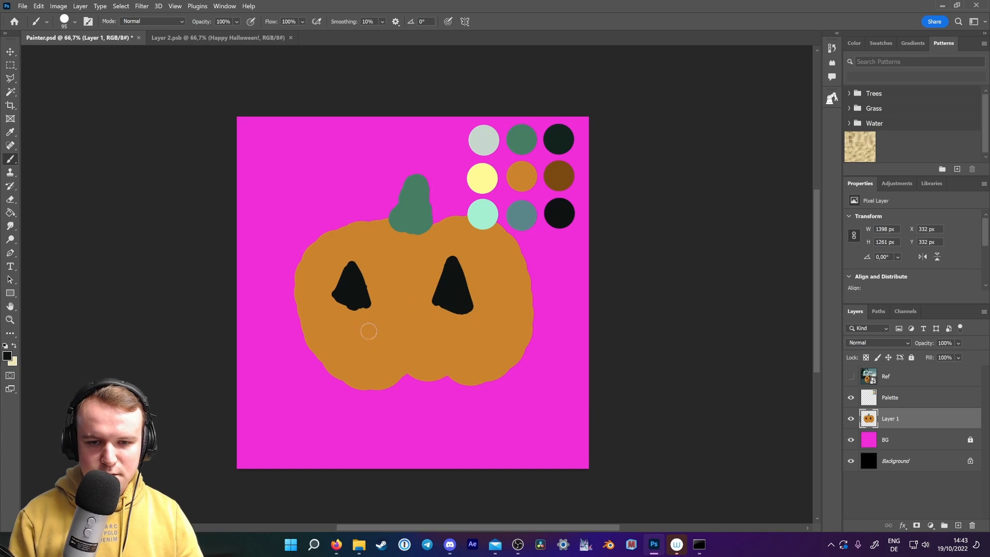
{"action": "mouse_move", "coordinate": [362, 345]}
{"action": "left_mouse_down"}
{"action": "mouse_move", "coordinate": [361, 356]}
{"action": "mouse_move", "coordinate": [379, 361]}
{"action": "mouse_move", "coordinate": [390, 348]}
{"action": "mouse_move", "coordinate": [410, 355]}
{"action": "mouse_move", "coordinate": [431, 335]}
{"action": "mouse_move", "coordinate": [444, 349]}
{"action": "mouse_move", "coordinate": [457, 335]}
{"action": "mouse_move", "coordinate": [463, 350]}
{"action": "left_mouse_up"}
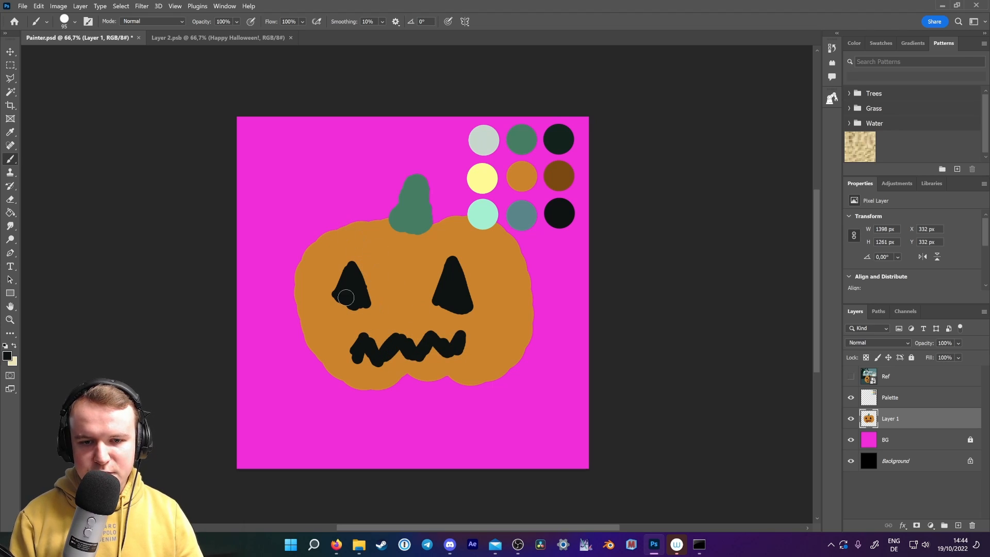
{"action": "mouse_move", "coordinate": [395, 303]}
{"action": "left_mouse_down"}
{"action": "mouse_move", "coordinate": [403, 288]}
{"action": "mouse_move", "coordinate": [409, 309]}
{"action": "mouse_move", "coordinate": [384, 313]}
{"action": "left_mouse_up"}
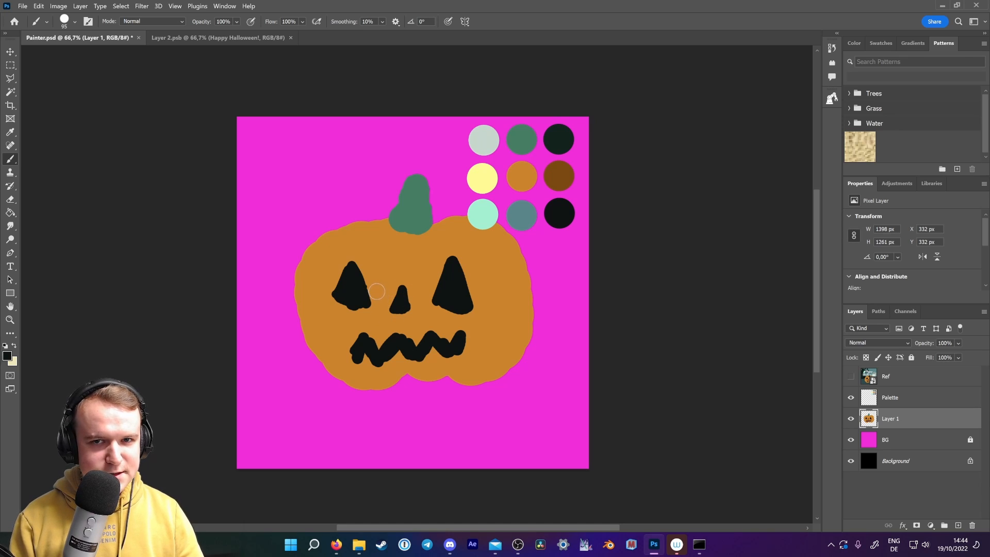
Fill the pumpkin's eyes, nose and mouth with the palette's light yellow, using the Paint Bucket at tolerance 84.
{"action": "key", "text": "g"}
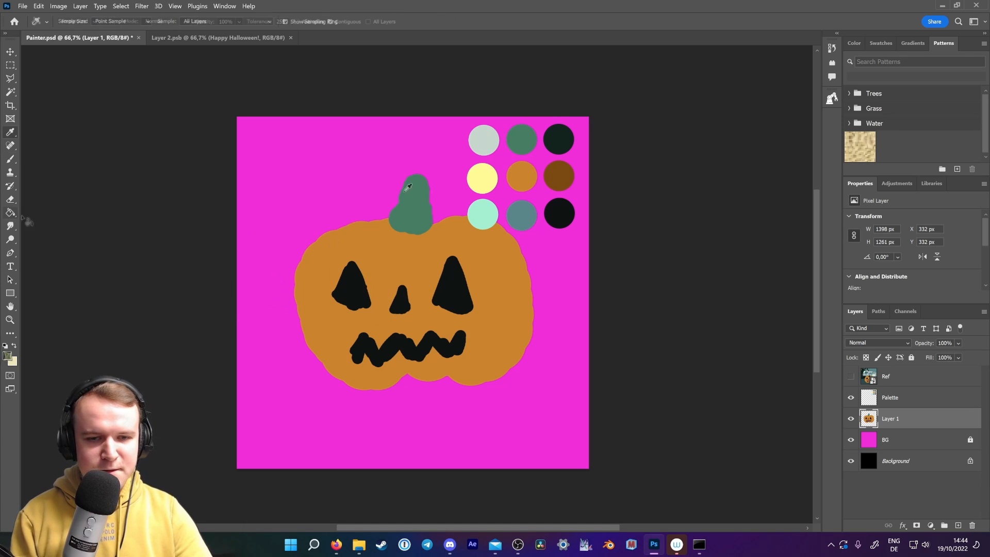
{"action": "left_click", "coordinate": [476, 174], "text": "alt"}
{"action": "left_click", "coordinate": [351, 294]}
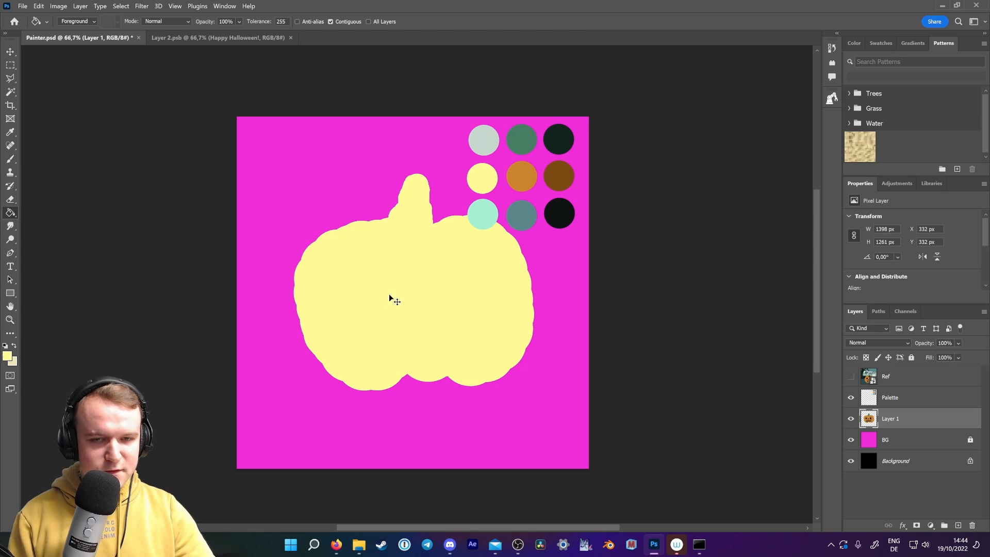
{"action": "key", "text": "ctrl+z"}
{"action": "left_click_drag", "start_coordinate": [263, 27], "coordinate": [259, 26]}
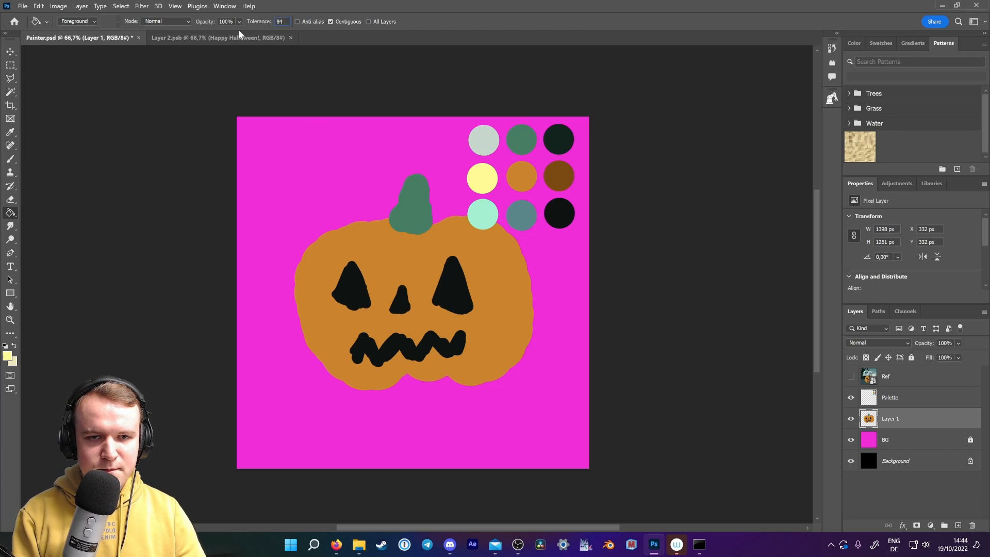
{"action": "left_click", "coordinate": [355, 294]}
{"action": "left_click", "coordinate": [399, 307]}
{"action": "left_click", "coordinate": [450, 298]}
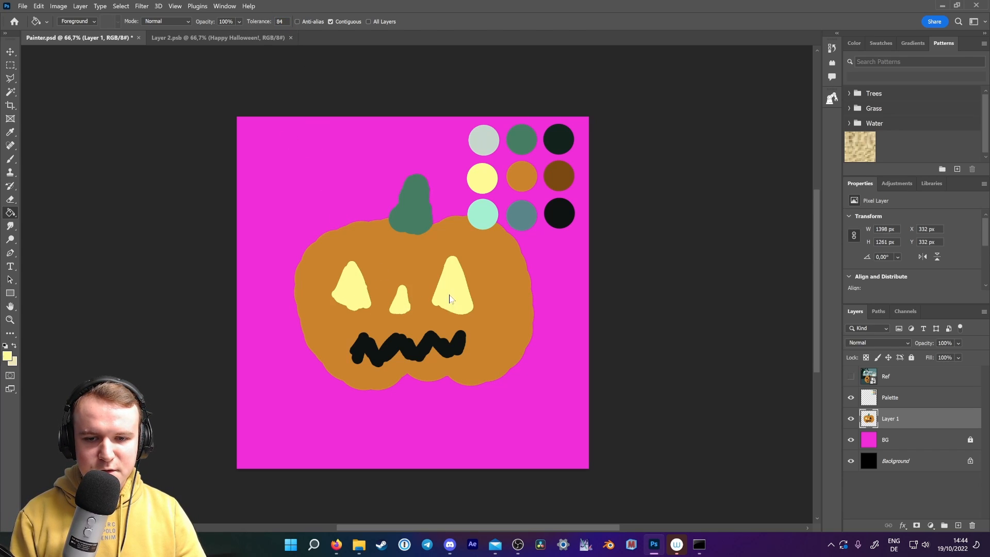
{"action": "left_click", "coordinate": [410, 344]}
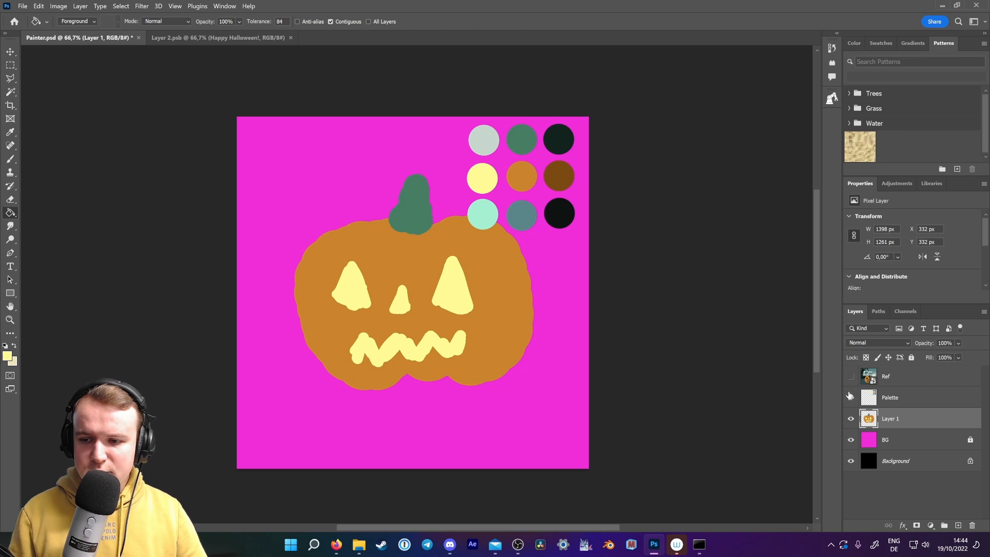
Scale the pumpkin layer up proportionally to about 132%, center it on the canvas, and hide the Palette layer.
{"action": "left_click", "coordinate": [9, 51]}
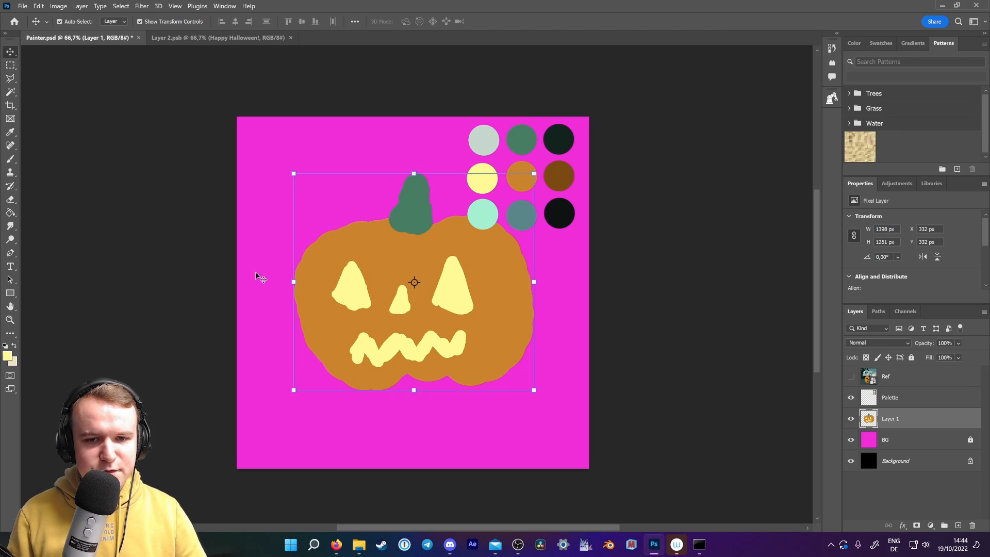
{"action": "left_click_drag", "start_coordinate": [535, 390], "coordinate": [573, 424]}
{"action": "left_click_drag", "start_coordinate": [521, 365], "coordinate": [519, 370]}
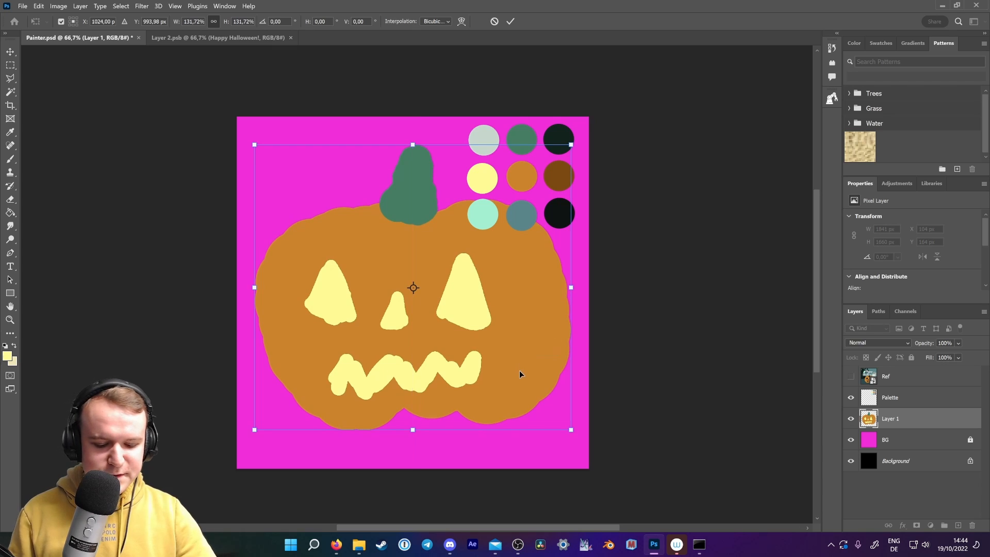
{"action": "key", "text": "Return"}
{"action": "left_click", "coordinate": [851, 398]}
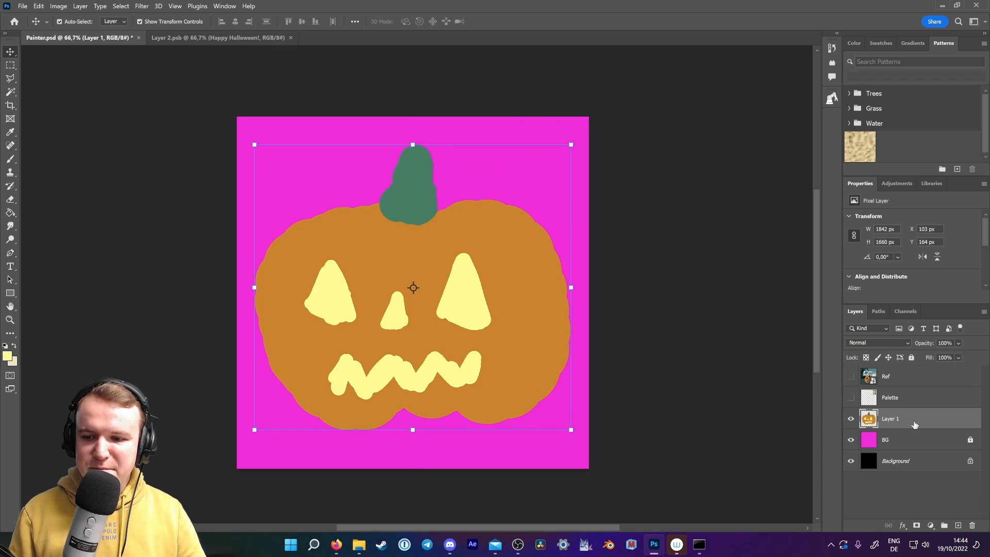
Add a dark outside Stroke of 46 px to the pumpkin layer.
{"action": "right_click", "coordinate": [916, 424]}
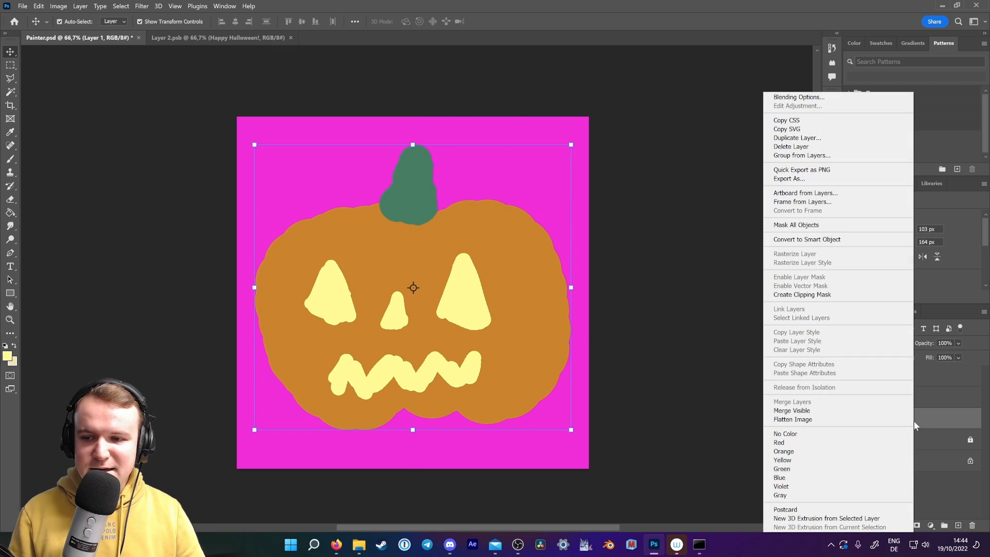
{"action": "left_click", "coordinate": [825, 98]}
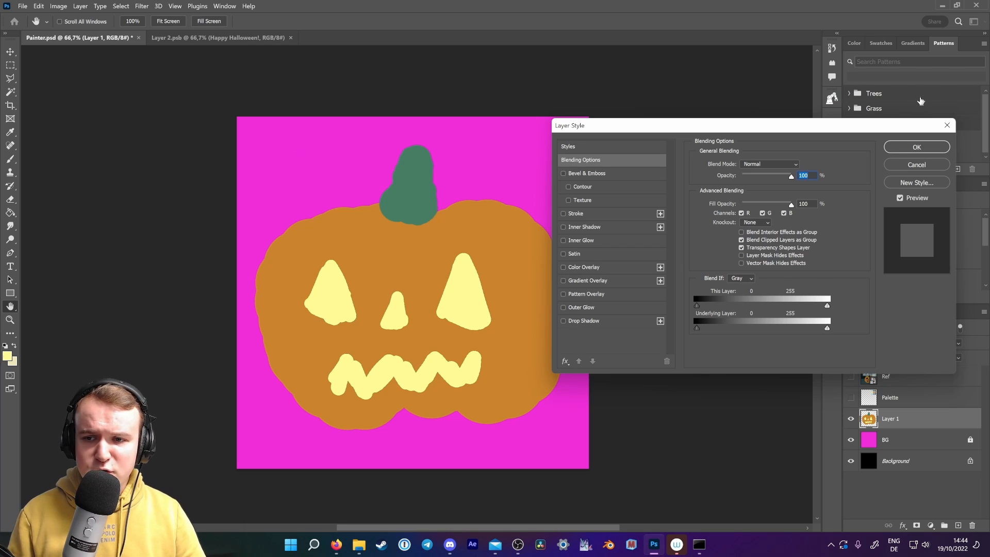
{"action": "left_click_drag", "start_coordinate": [669, 127], "coordinate": [670, 81]}
{"action": "left_click", "coordinate": [565, 168]}
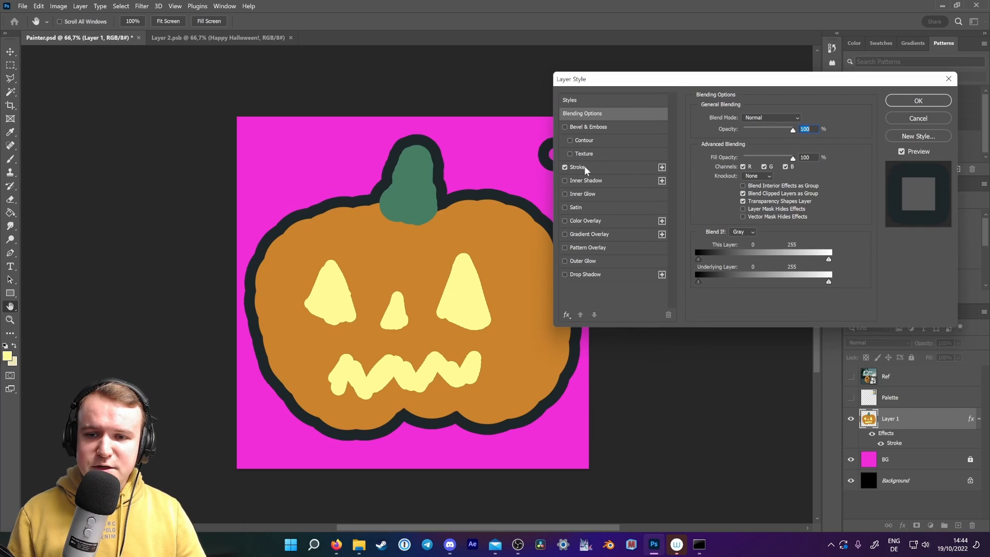
{"action": "left_click", "coordinate": [614, 169]}
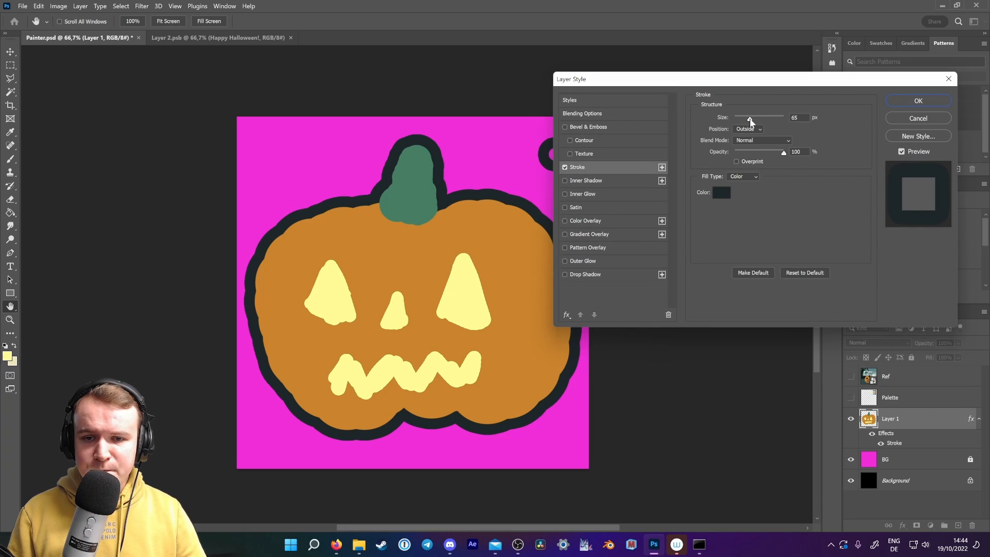
{"action": "left_click_drag", "start_coordinate": [750, 121], "coordinate": [746, 122]}
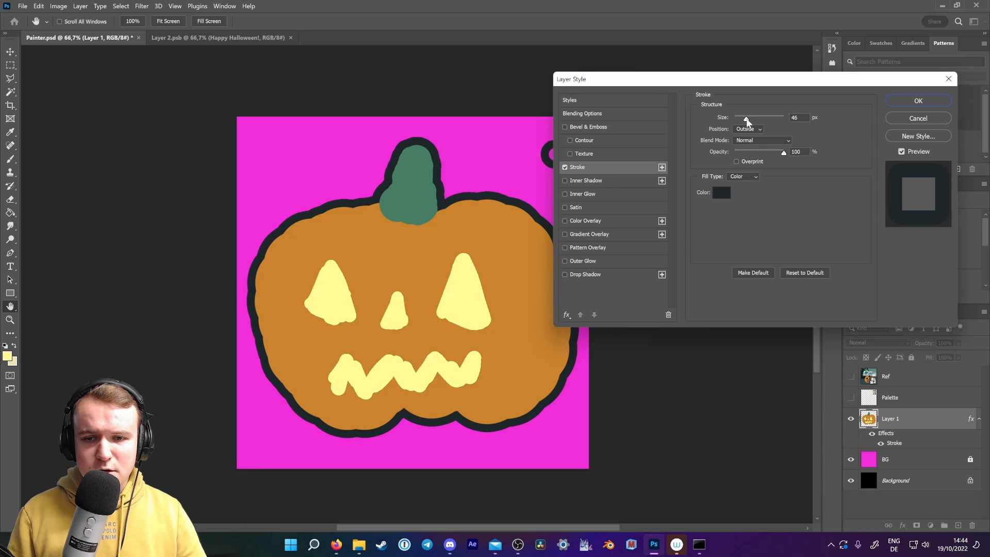
Add a white Inner Shadow at 67% opacity, 149° angle and 57 px distance to the pumpkin, and apply the layer style.
{"action": "left_click", "coordinate": [565, 181]}
{"action": "left_click", "coordinate": [600, 182]}
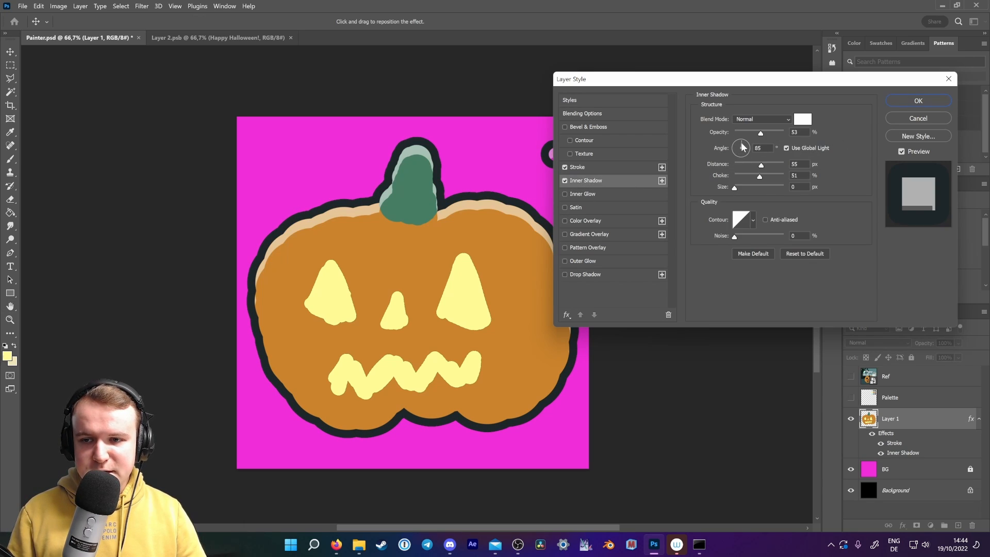
{"action": "left_click_drag", "start_coordinate": [743, 148], "coordinate": [764, 171]}
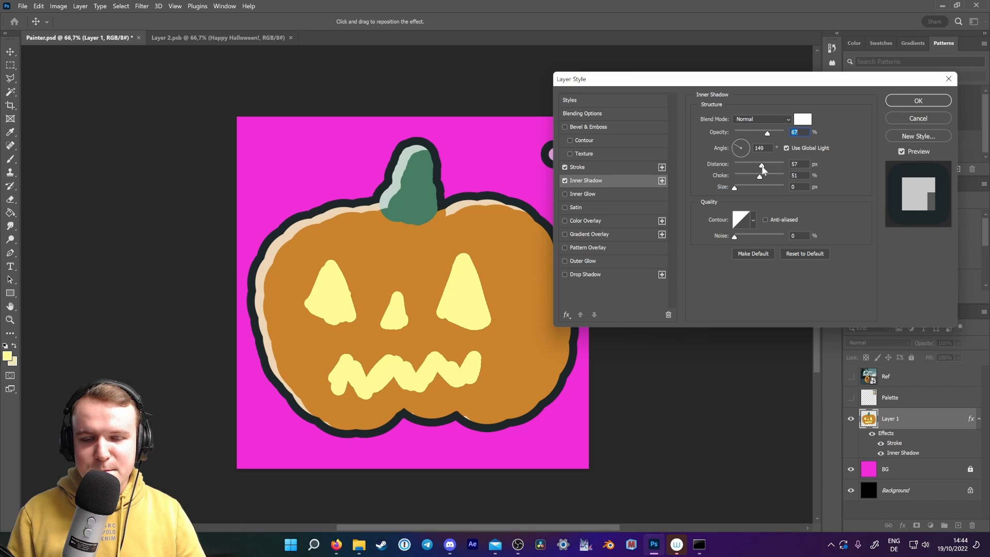
{"action": "left_click", "coordinate": [924, 101]}
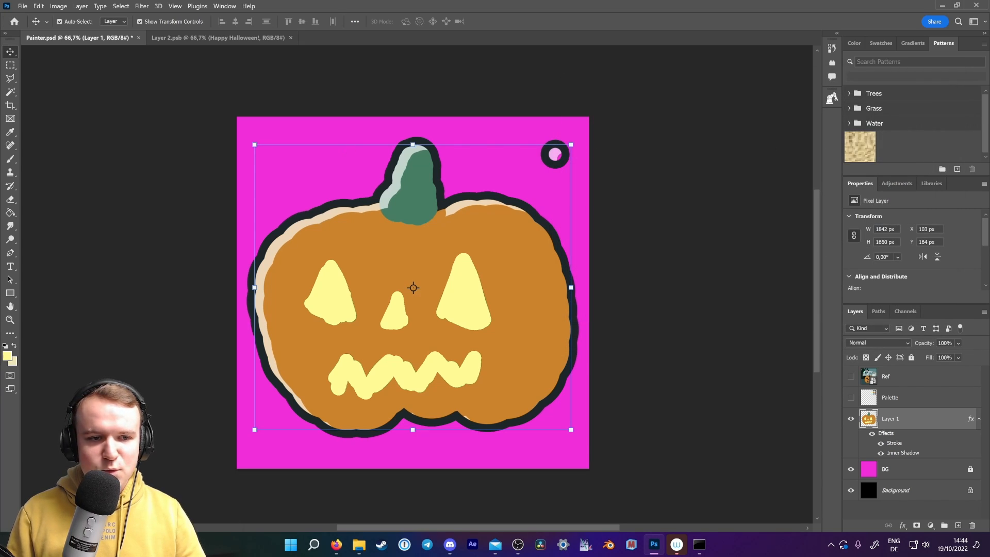
Erase the stray outlined spot near the canvas's upper-right corner.
{"action": "left_click", "coordinate": [10, 199]}
{"action": "left_click", "coordinate": [555, 155]}
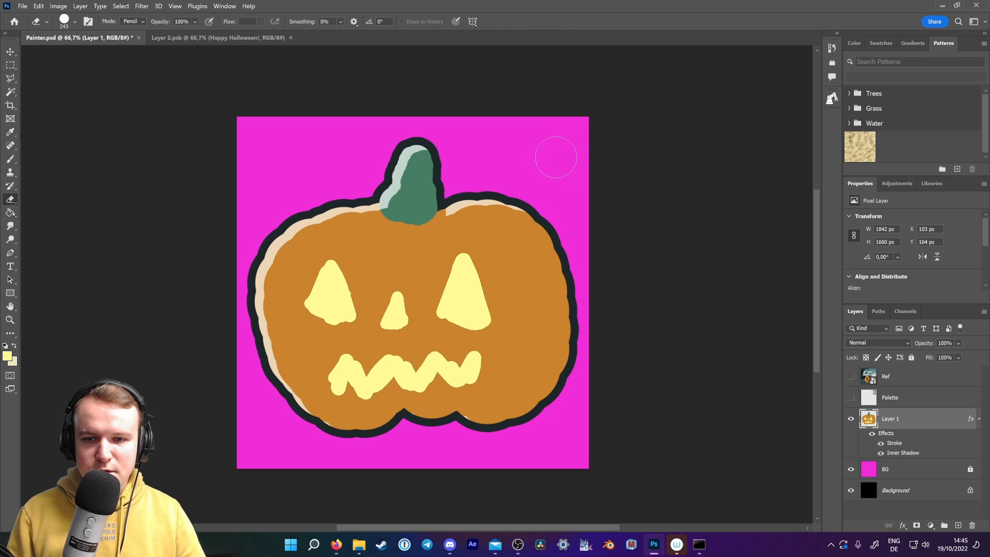
Add a new layer above the pumpkin layer and fill it entirely with black (000000).
{"action": "key", "text": "b"}
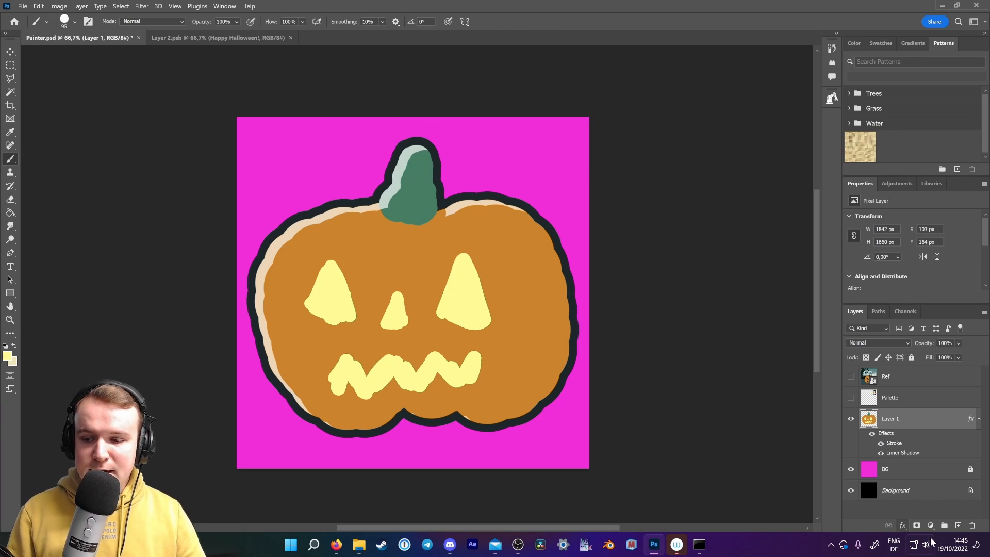
{"action": "left_click", "coordinate": [958, 526]}
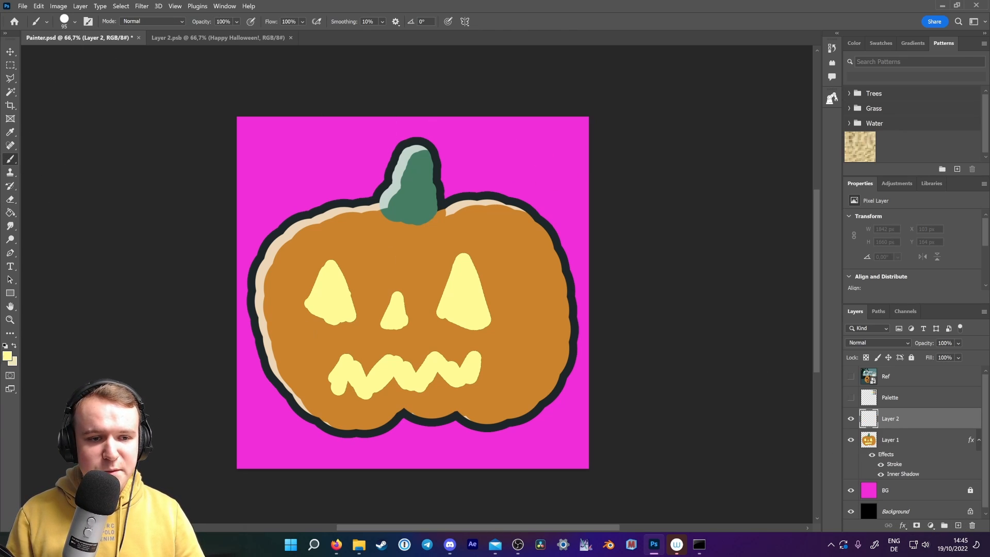
{"action": "left_click", "coordinate": [10, 212]}
{"action": "left_click", "coordinate": [7, 355]}
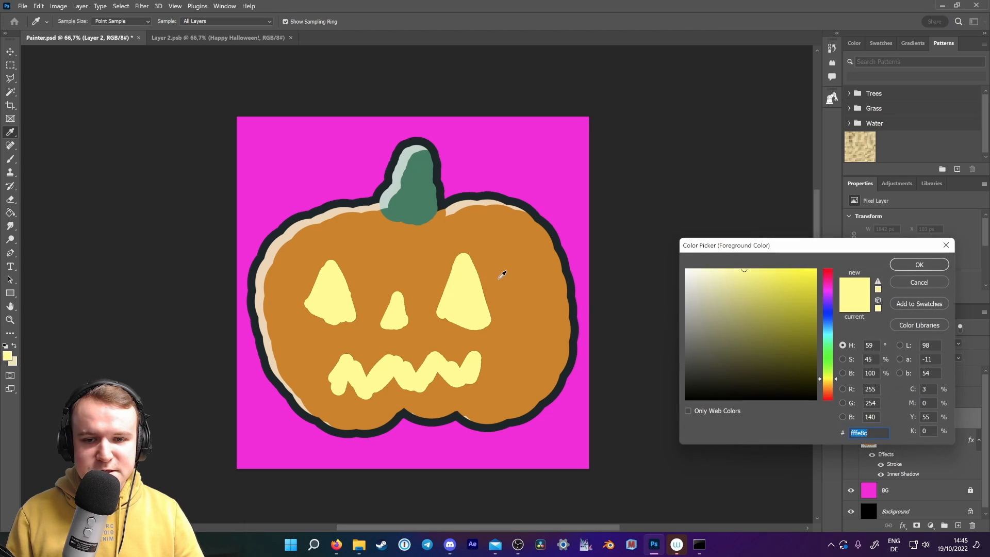
{"action": "mouse_move", "coordinate": [695, 366]}
{"action": "left_mouse_down"}
{"action": "mouse_move", "coordinate": [656, 393]}
{"action": "mouse_move", "coordinate": [655, 407]}
{"action": "left_mouse_up"}
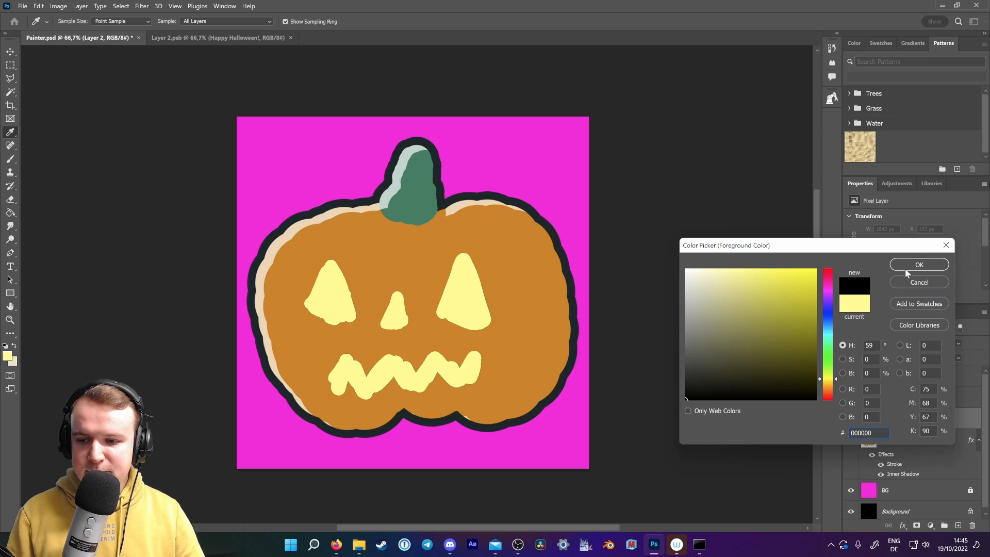
{"action": "left_click", "coordinate": [919, 264]}
{"action": "left_click", "coordinate": [261, 161]}
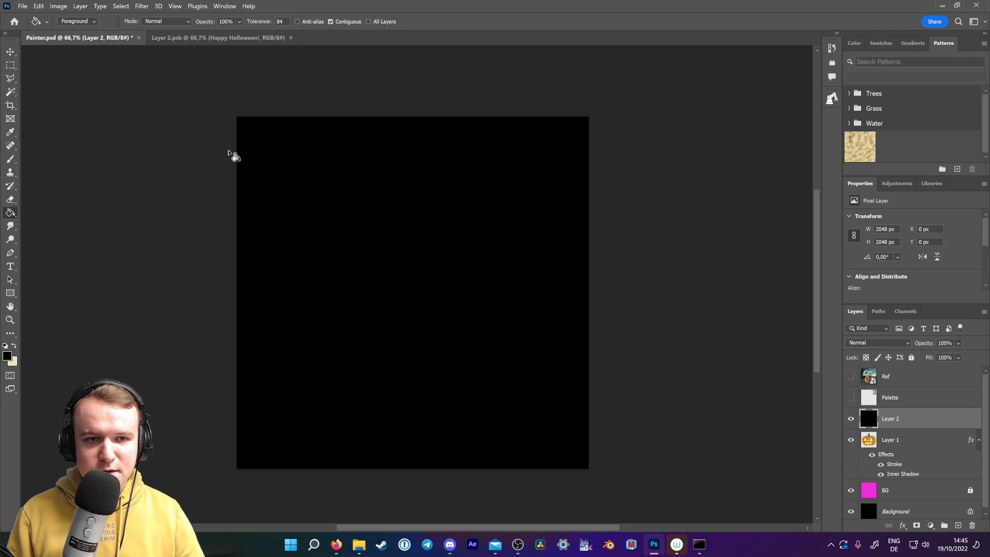
Apply an Add Noise filter of 90,80% to the black layer, with Uniform distribution and Monochromatic off.
{"action": "left_click", "coordinate": [142, 7]}
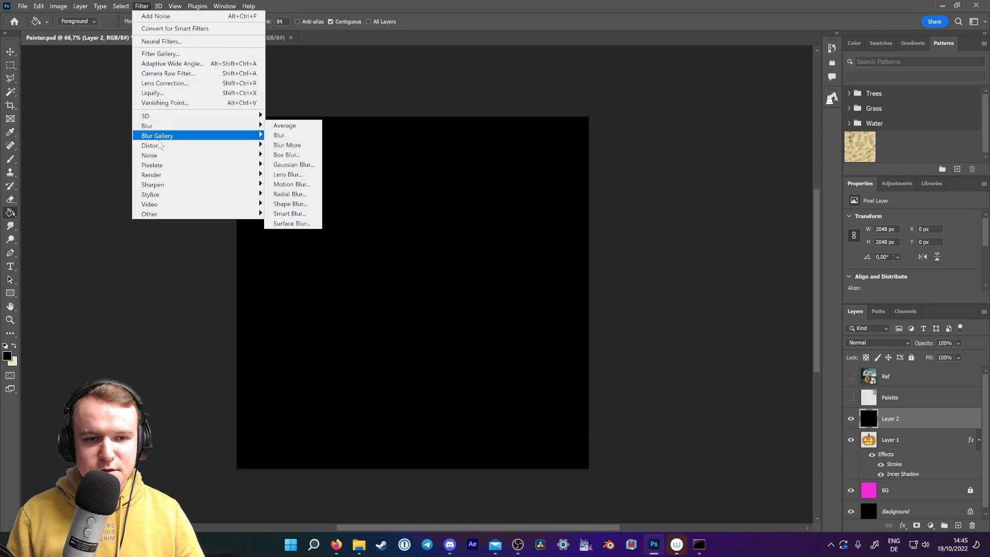
{"action": "mouse_move", "coordinate": [155, 155]}
{"action": "left_click", "coordinate": [290, 153]}
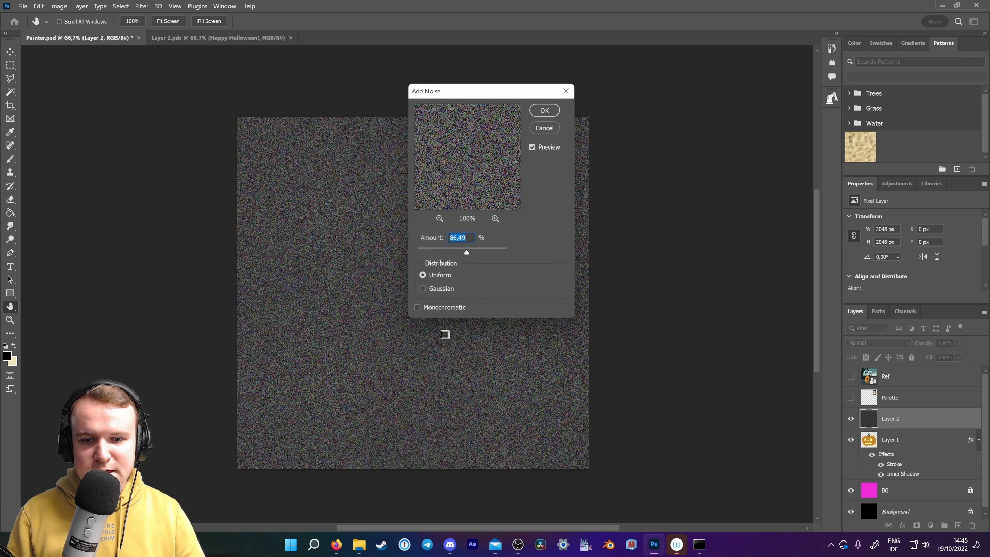
{"action": "left_click_drag", "start_coordinate": [466, 252], "coordinate": [459, 252]}
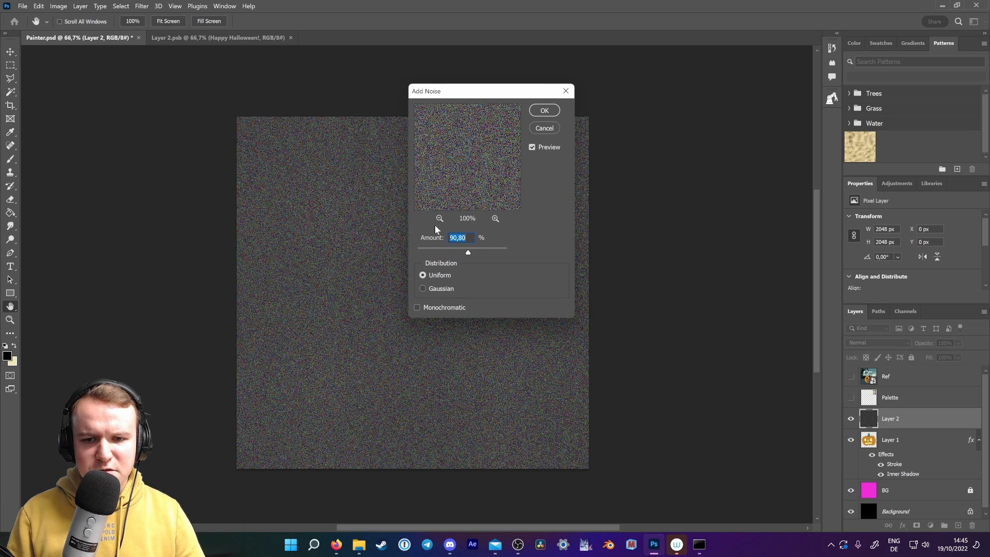
{"action": "left_click", "coordinate": [418, 308]}
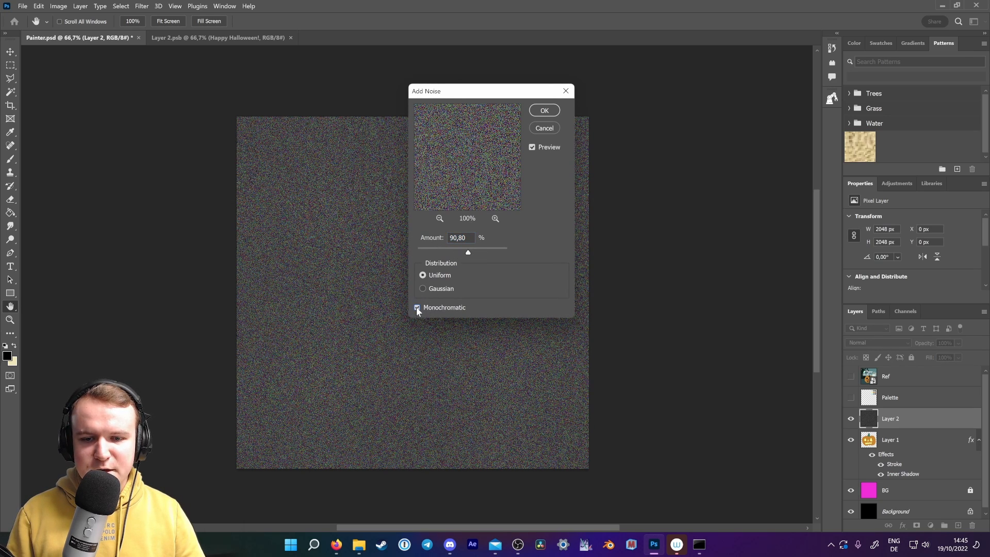
{"action": "left_click", "coordinate": [439, 307]}
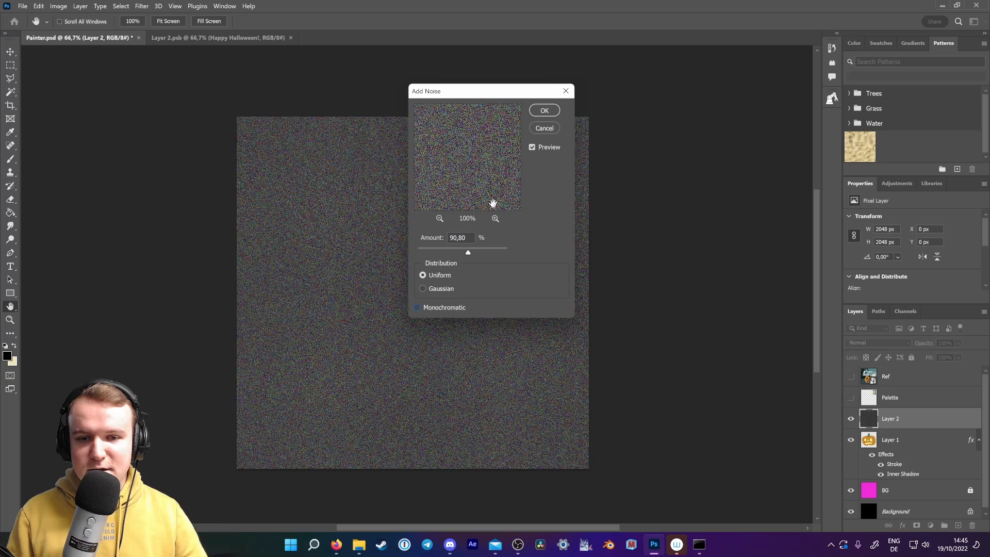
{"action": "left_click", "coordinate": [544, 111]}
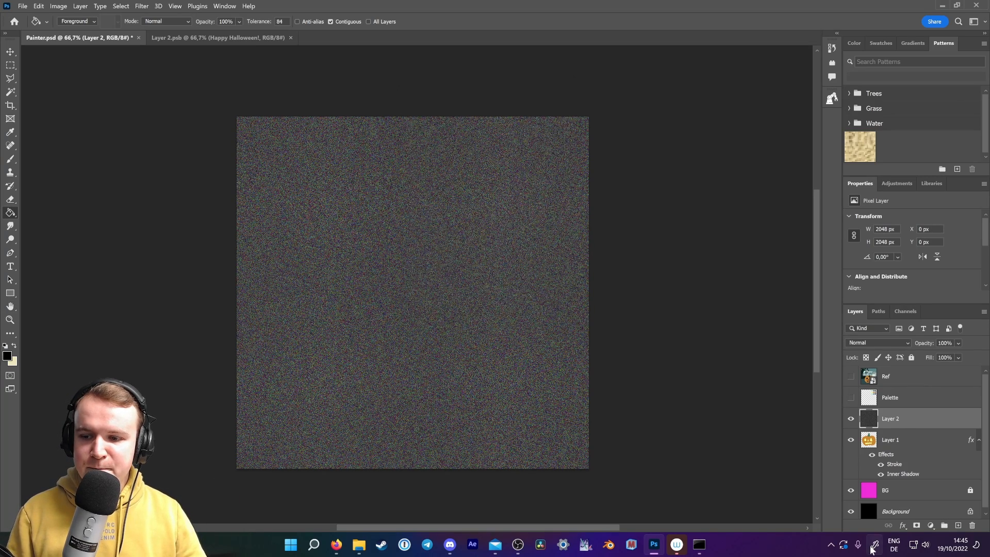
Set the noise layer's blend mode to Screen and its opacity to 42%.
{"action": "left_click", "coordinate": [885, 340]}
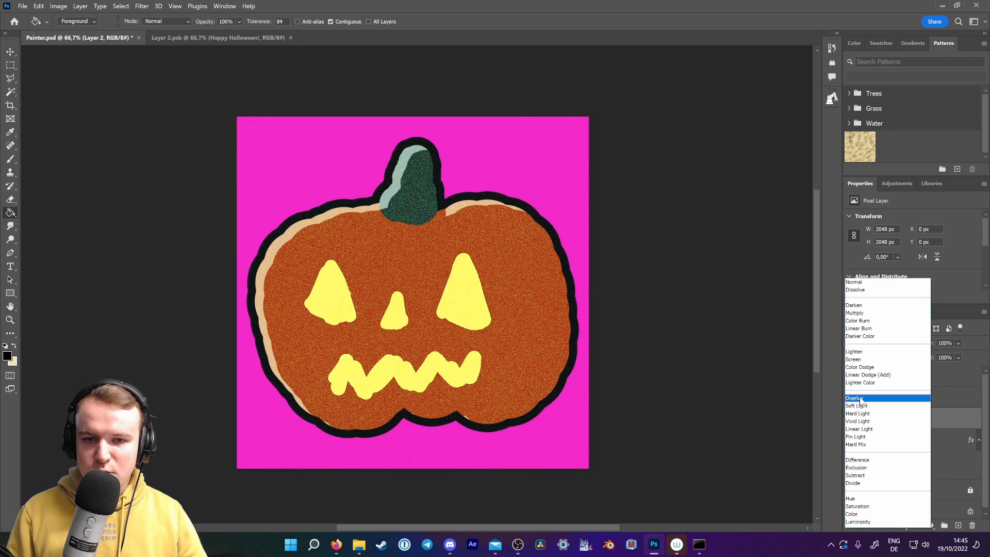
{"action": "left_click", "coordinate": [863, 361]}
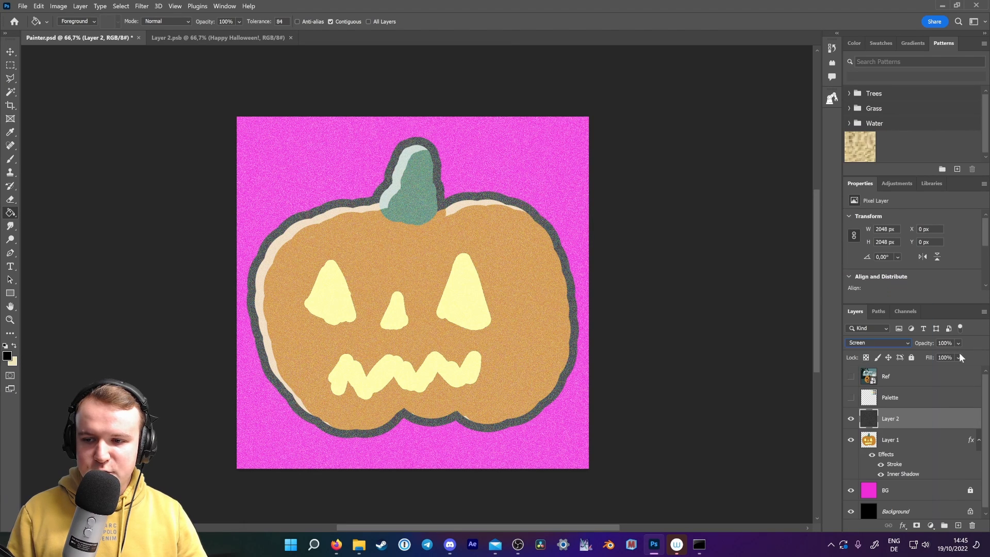
{"action": "left_click_drag", "start_coordinate": [920, 344], "coordinate": [900, 345]}
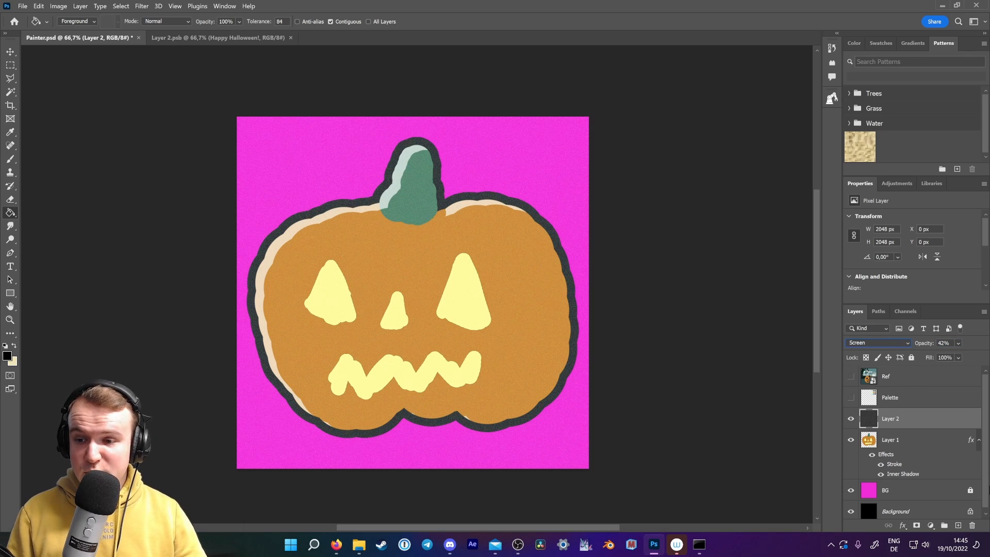
Create a layer group directly above the pumpkin layer and rename the pumpkin layer as Pumpkin.
{"action": "left_click", "coordinate": [906, 447]}
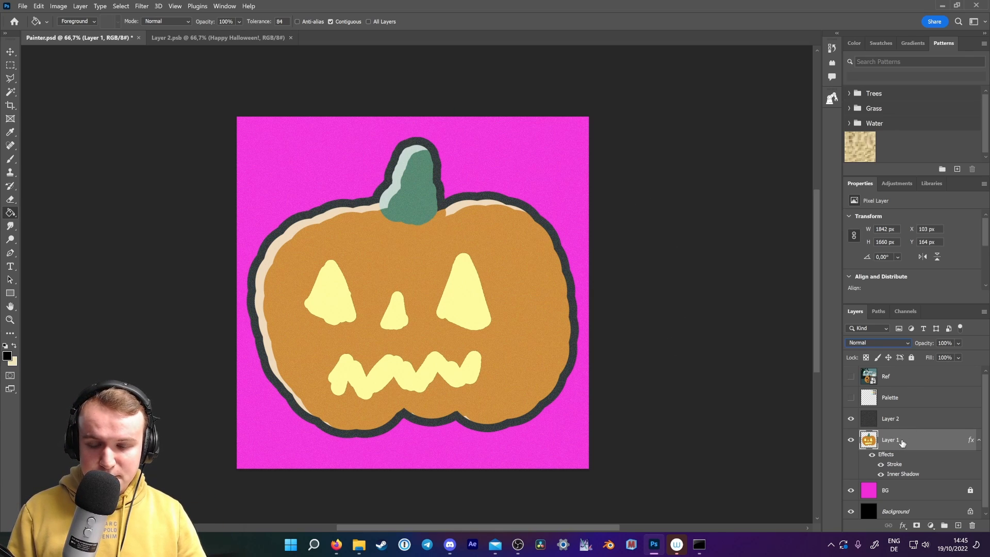
{"action": "left_click", "coordinate": [941, 526]}
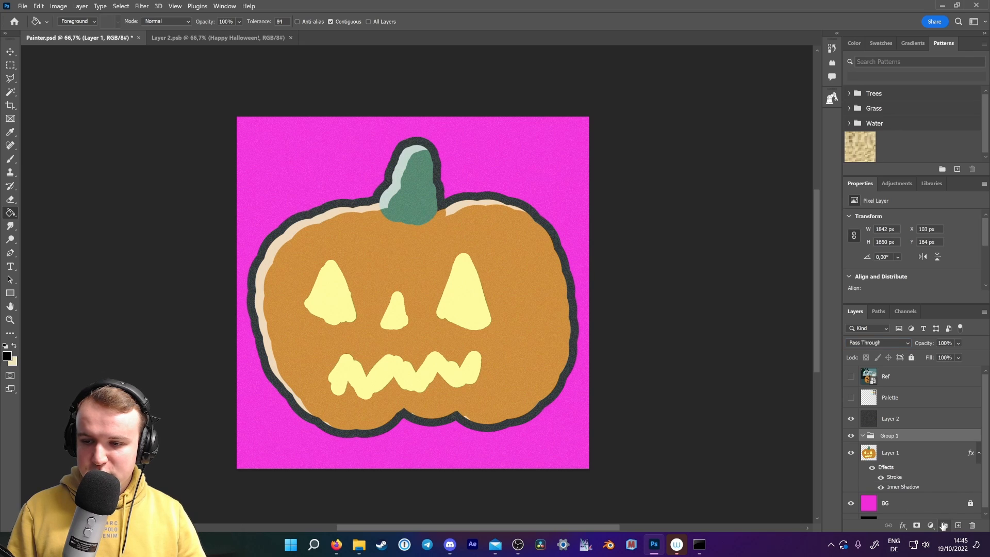
{"action": "double_click", "coordinate": [896, 454]}
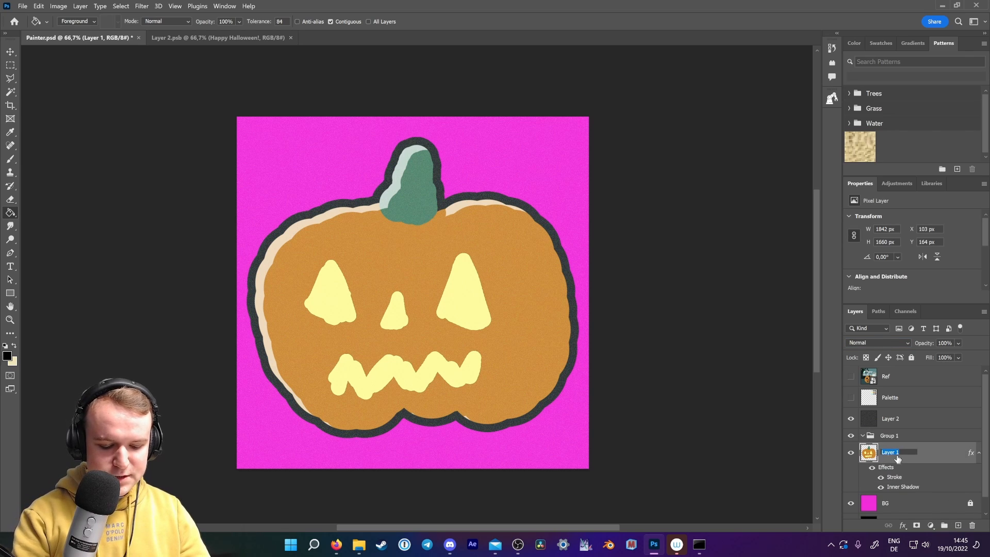
{"action": "key", "text": "Return"}
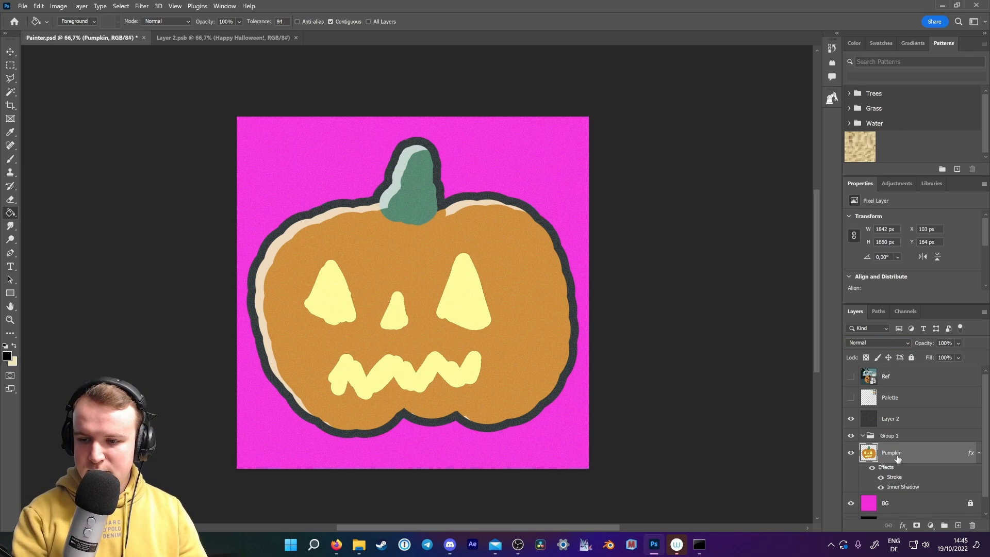
Put the Pumpkin layer inside the new group and transfer its Stroke and Inner Shadow effects to the group.
{"action": "left_click_drag", "start_coordinate": [891, 469], "coordinate": [896, 438]}
{"action": "left_click_drag", "start_coordinate": [885, 482], "coordinate": [895, 437]}
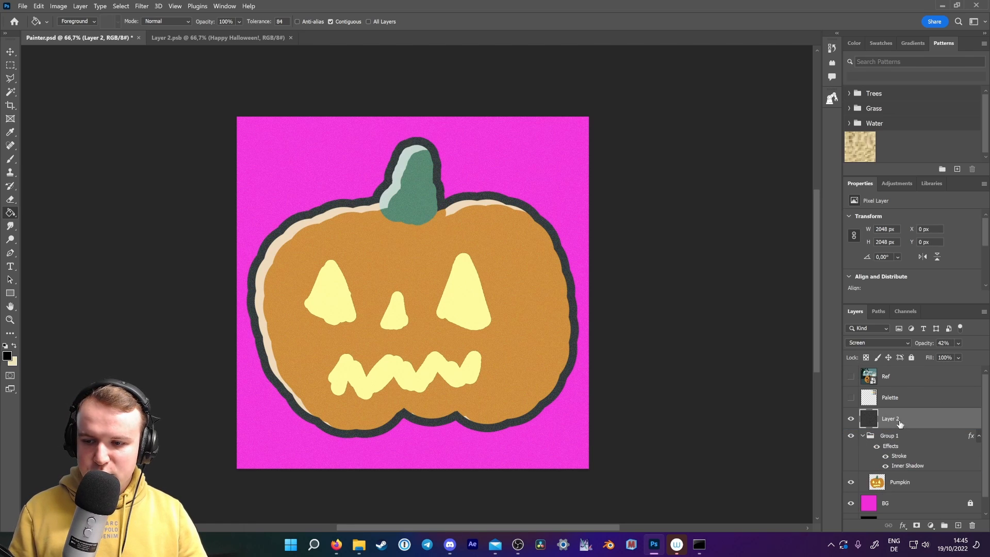
Rename the noise layer as Noise and clip it to the group beneath it.
{"action": "double_click", "coordinate": [890, 419]}
{"action": "type", "text": "Noise"}
{"action": "key", "text": "Return"}
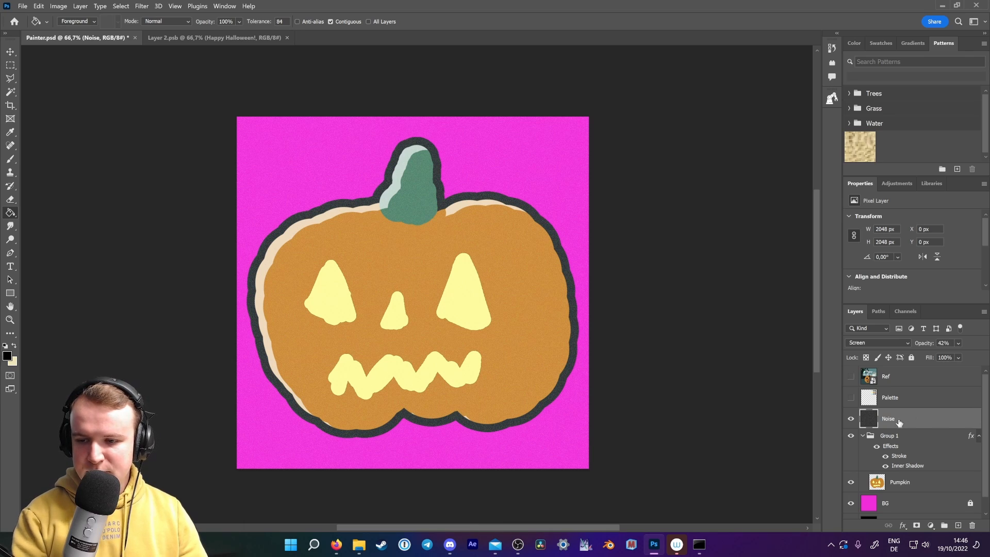
{"action": "left_click_drag", "start_coordinate": [899, 423], "coordinate": [871, 427]}
{"action": "left_click", "coordinate": [871, 426], "text": "alt"}
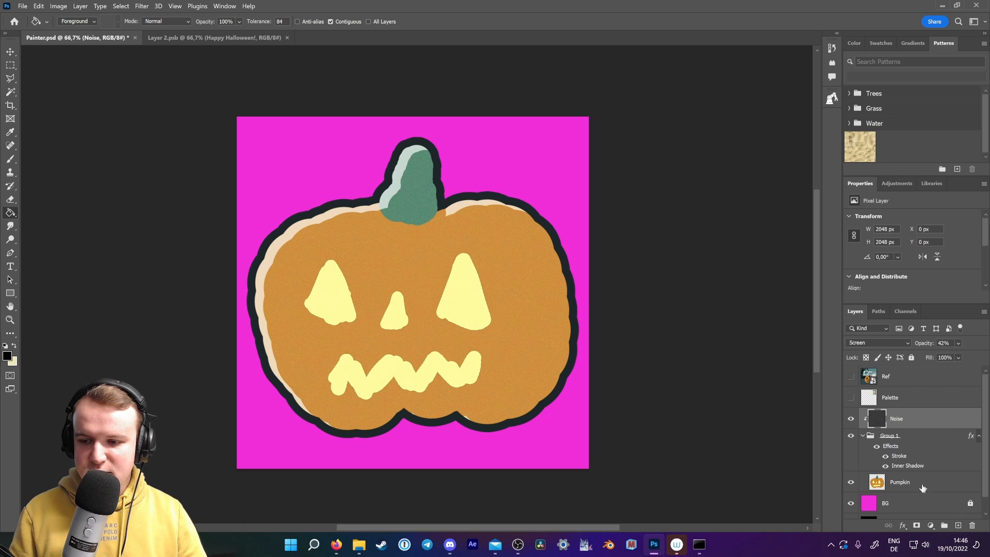
Collapse the group containing the pumpkin and rename it as Elements.
{"action": "left_click", "coordinate": [865, 435]}
{"action": "double_click", "coordinate": [897, 436]}
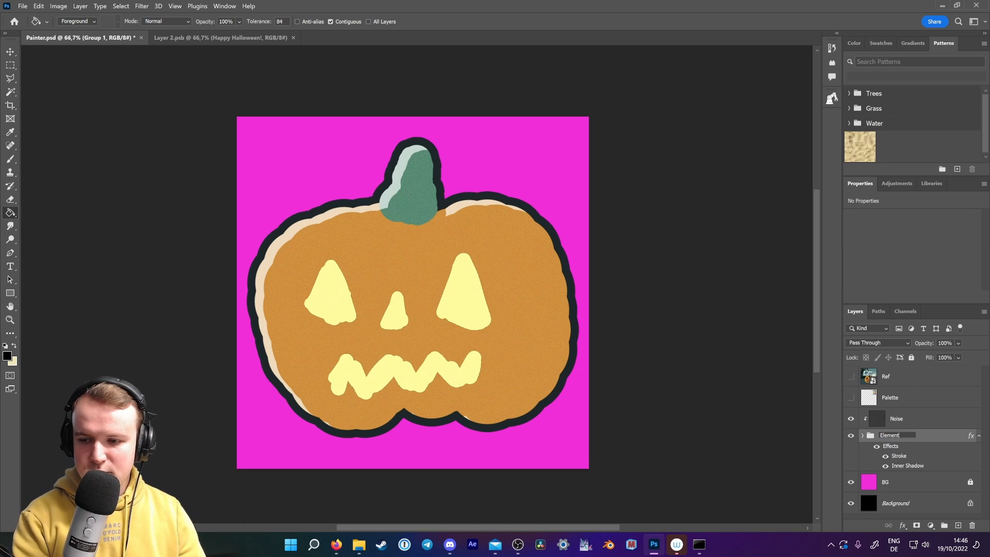
{"action": "type", "text": "Elements"}
{"action": "key", "text": "Return"}
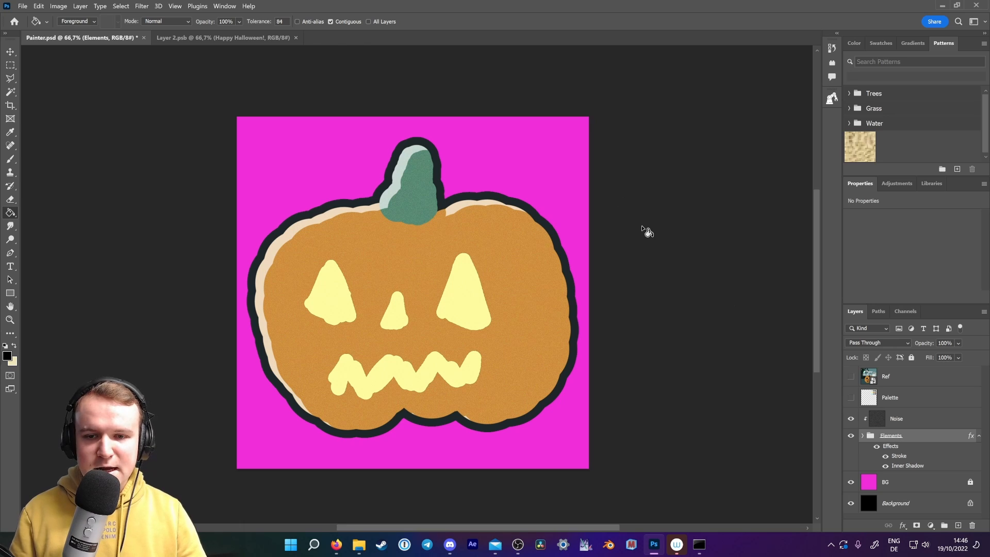
Start saving a copy of the document, creating an Iterations folder with a Pumpkin subfolder inside the Tut10-MoGraph folder.
{"action": "left_click", "coordinate": [23, 7]}
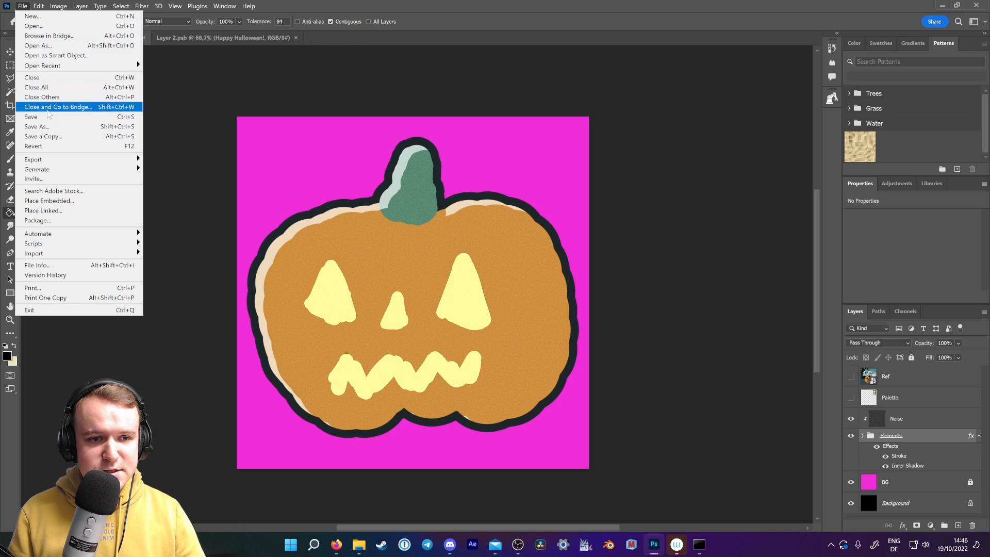
{"action": "left_click", "coordinate": [58, 137]}
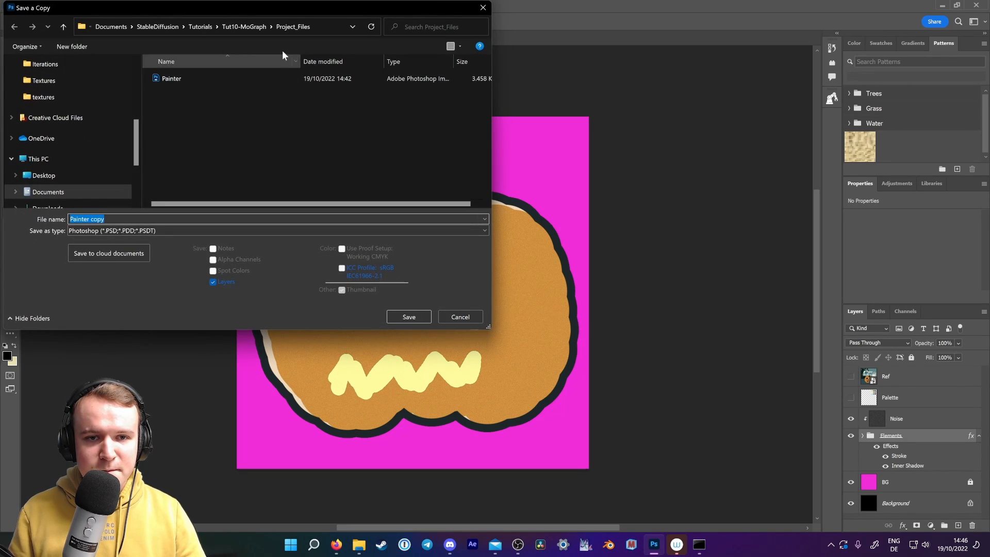
{"action": "left_click", "coordinate": [244, 27]}
{"action": "left_click", "coordinate": [72, 46]}
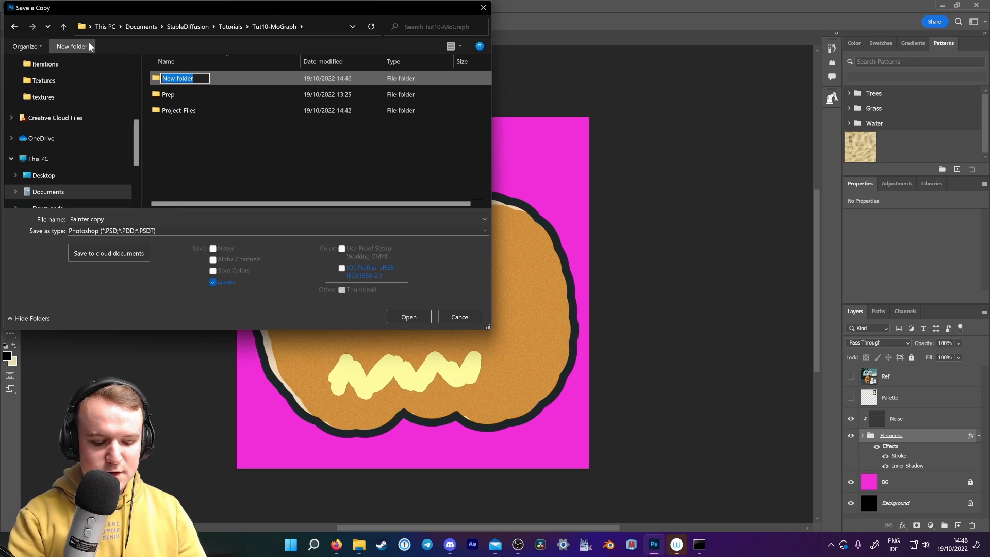
{"action": "type", "text": "Iterations"}
{"action": "key", "text": "Return"}
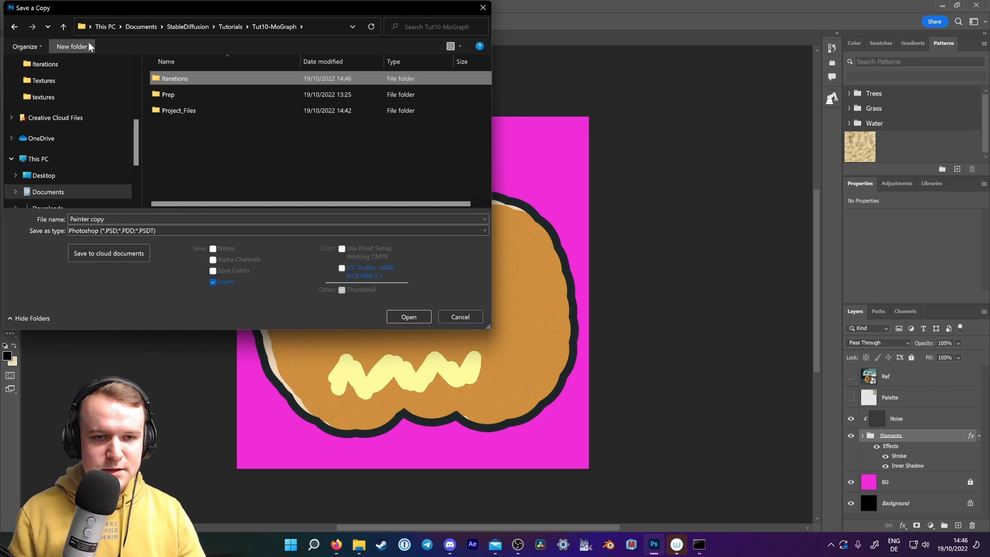
{"action": "key", "text": "Return"}
{"action": "left_click", "coordinate": [72, 46]}
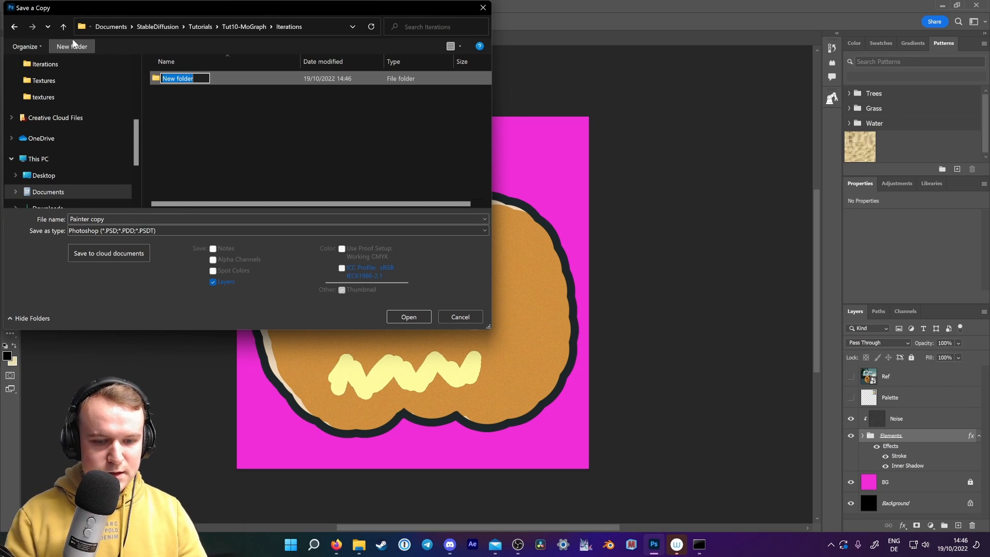
{"action": "type", "text": "Pumpkin"}
{"action": "key", "text": "Return"}
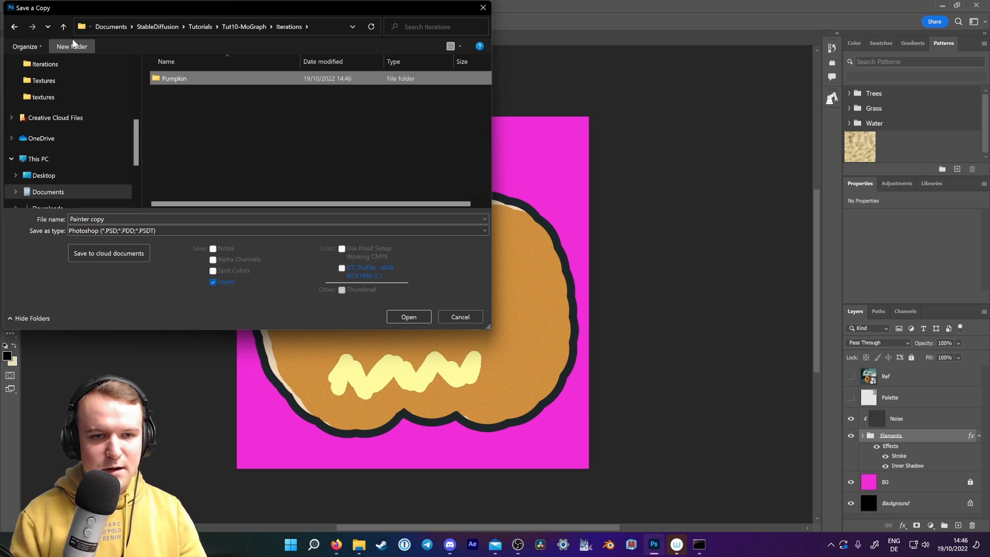
Save the copy in the Pumpkin folder as a JPEG named 1, accepting the JPEG options.
{"action": "double_click", "coordinate": [186, 78]}
{"action": "left_click", "coordinate": [121, 219]}
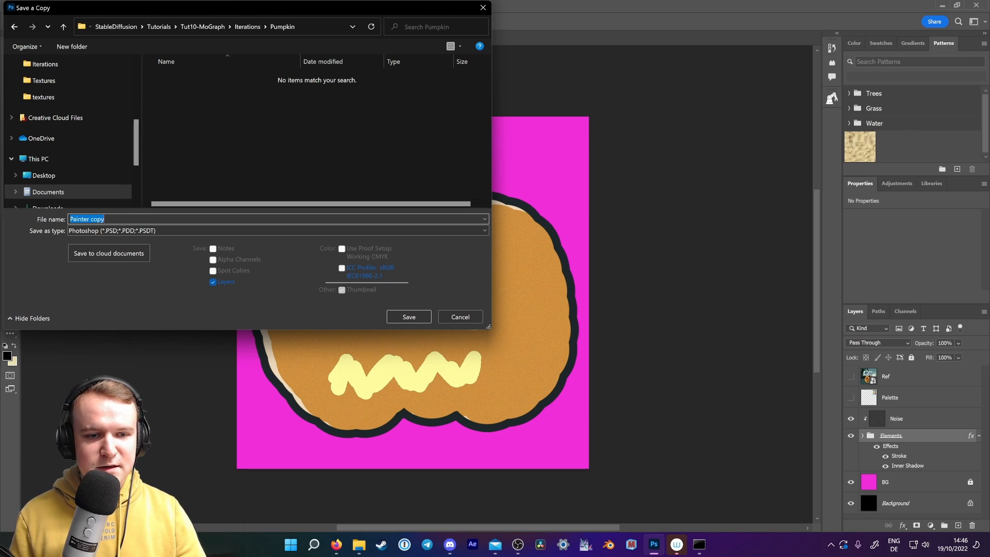
{"action": "type", "text": "1"}
{"action": "left_click", "coordinate": [124, 231]}
{"action": "left_click", "coordinate": [103, 314]}
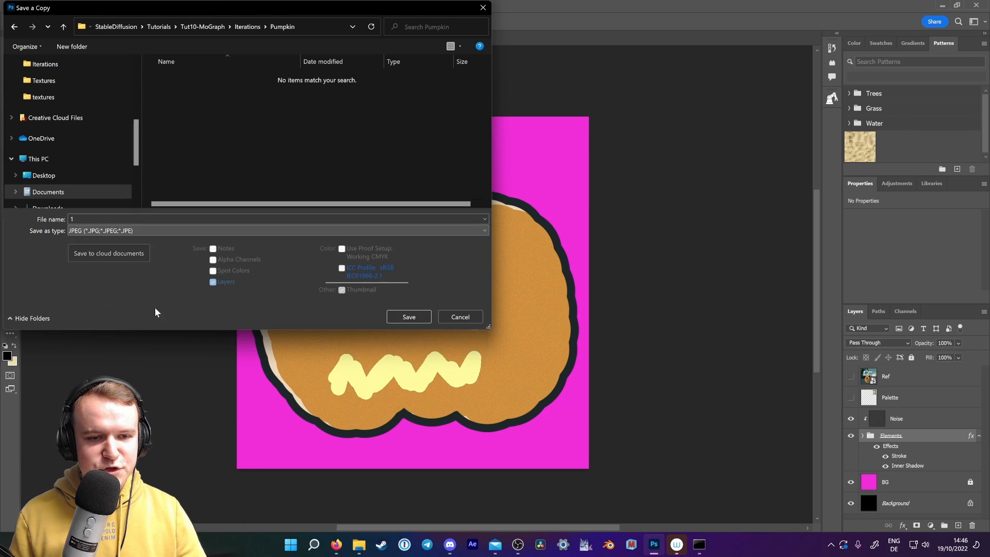
{"action": "left_click", "coordinate": [407, 315]}
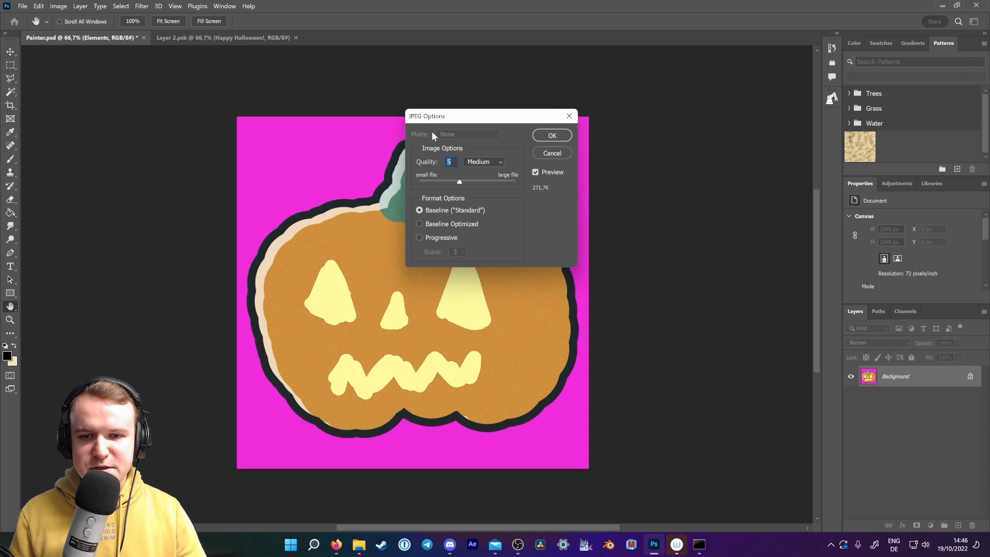
{"action": "left_click", "coordinate": [551, 134]}
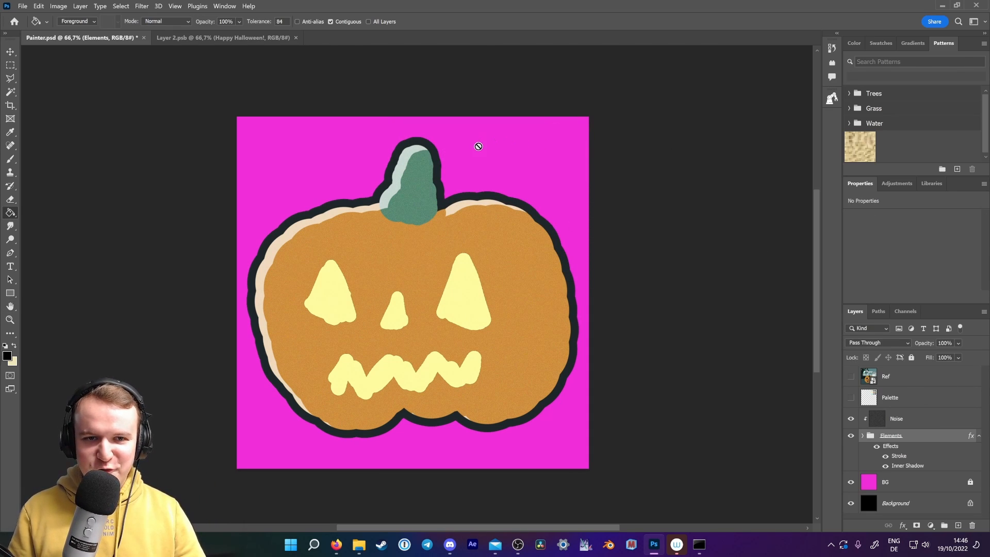
Switch to the Stable Diffusion web interface in Firefox and open its img2img mode.
{"action": "mouse_move", "coordinate": [338, 548]}
{"action": "left_click", "coordinate": [320, 501]}
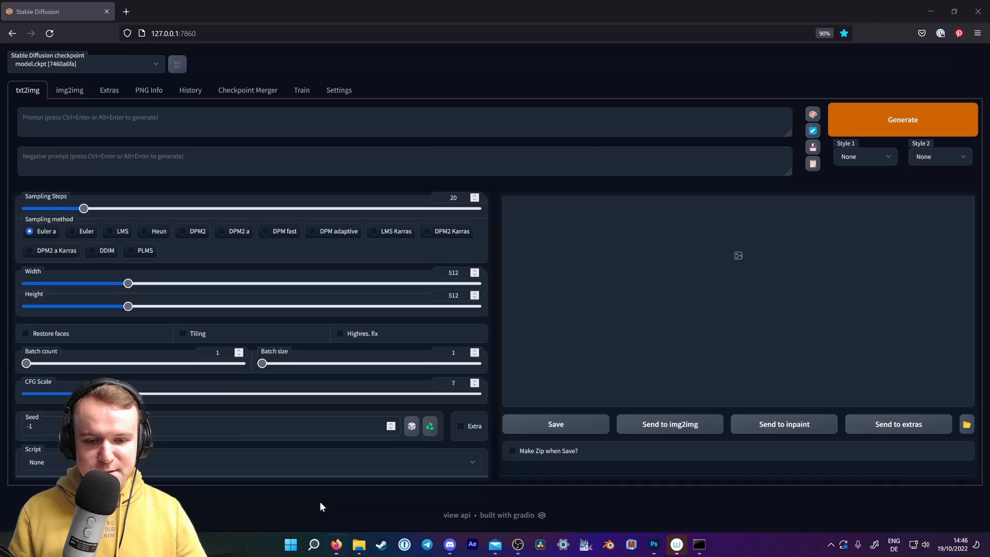
{"action": "left_click", "coordinate": [70, 94]}
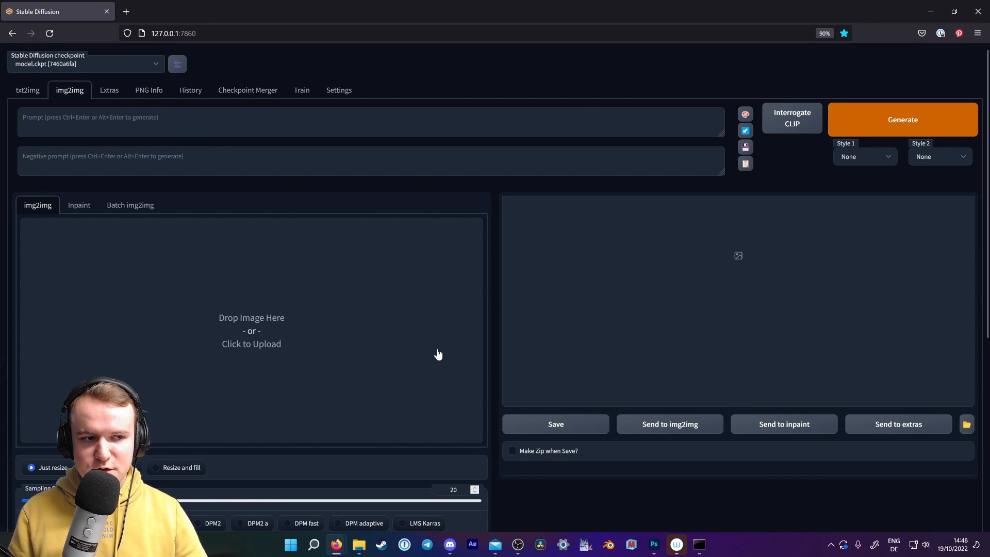
Load the exported pumpkin JPEG from the Pumpkin subfolder of Iterations as the img2img source image.
{"action": "left_click", "coordinate": [409, 256]}
{"action": "left_click", "coordinate": [264, 23]}
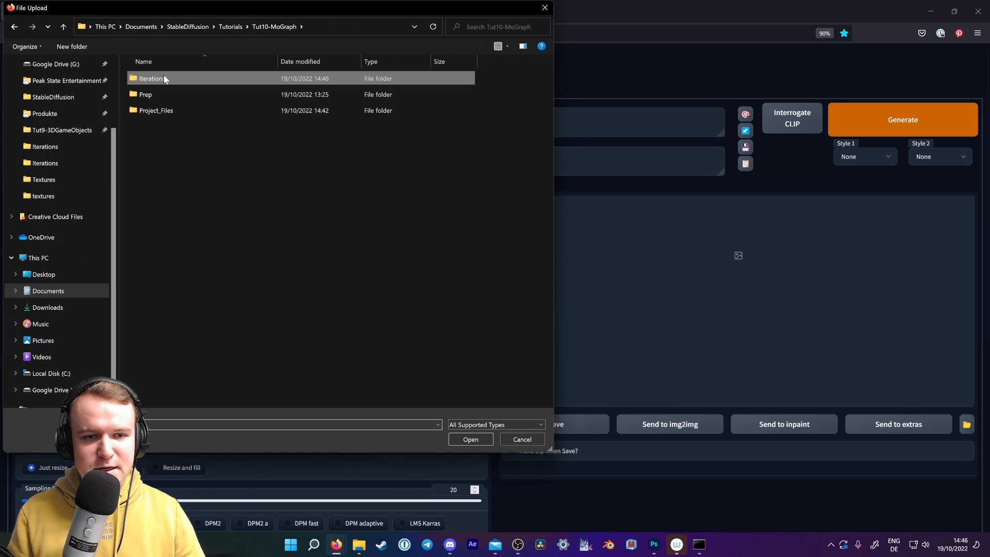
{"action": "double_click", "coordinate": [160, 77]}
{"action": "double_click", "coordinate": [163, 79]}
{"action": "left_click", "coordinate": [459, 440]}
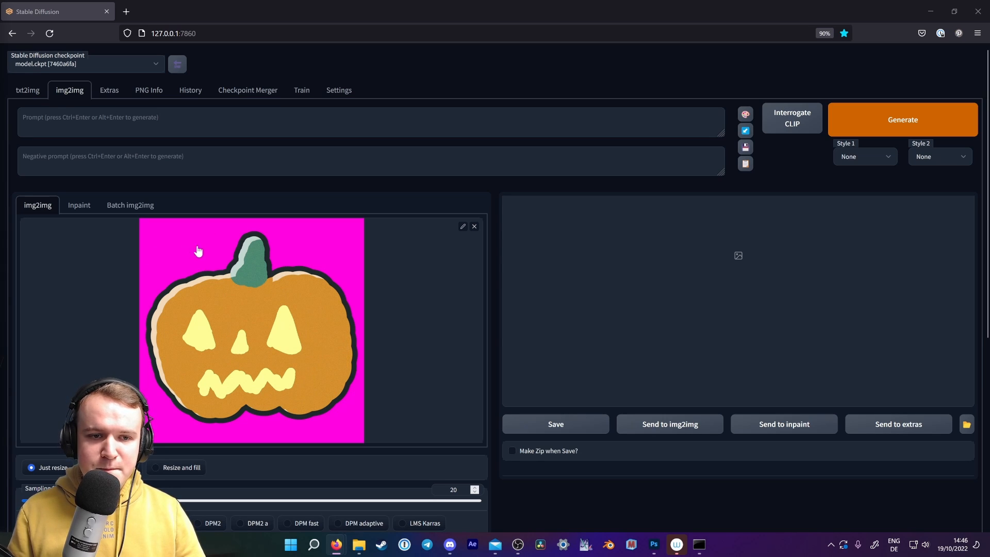
Enter the prompt "flat vector illustration, pink background, hard shadows".
{"action": "left_click", "coordinate": [223, 135]}
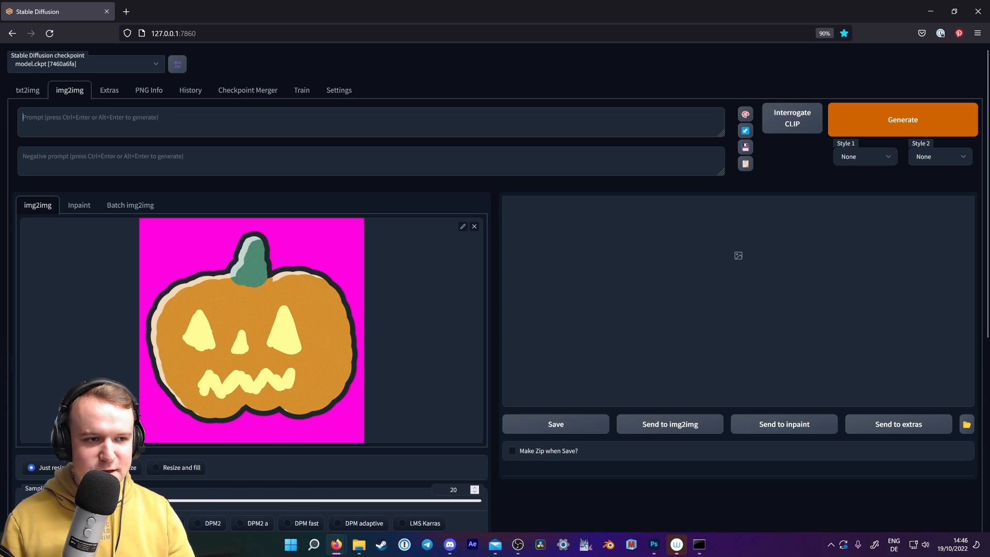
{"action": "type", "text": "3"}
{"action": "key", "text": "BackSpace"}
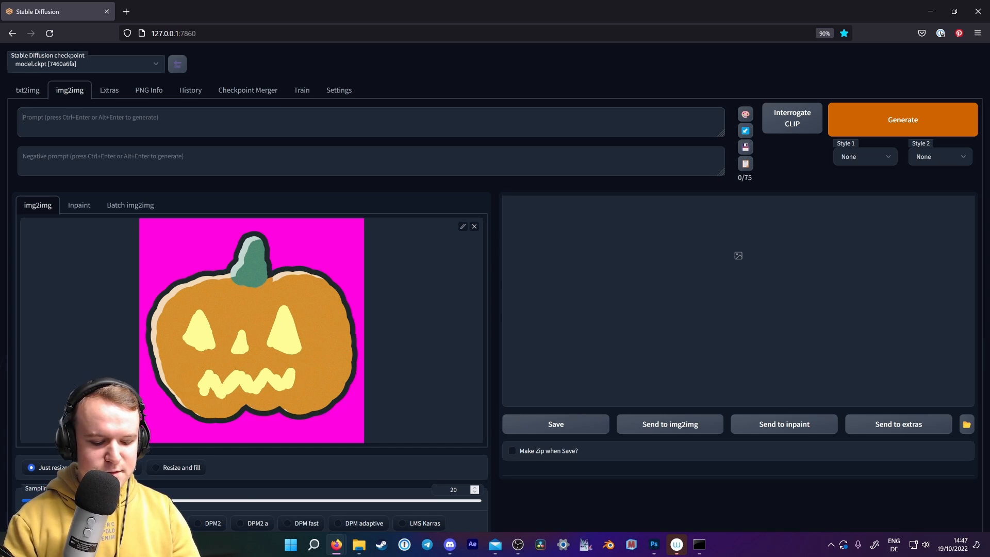
{"action": "type", "text": "fla"}
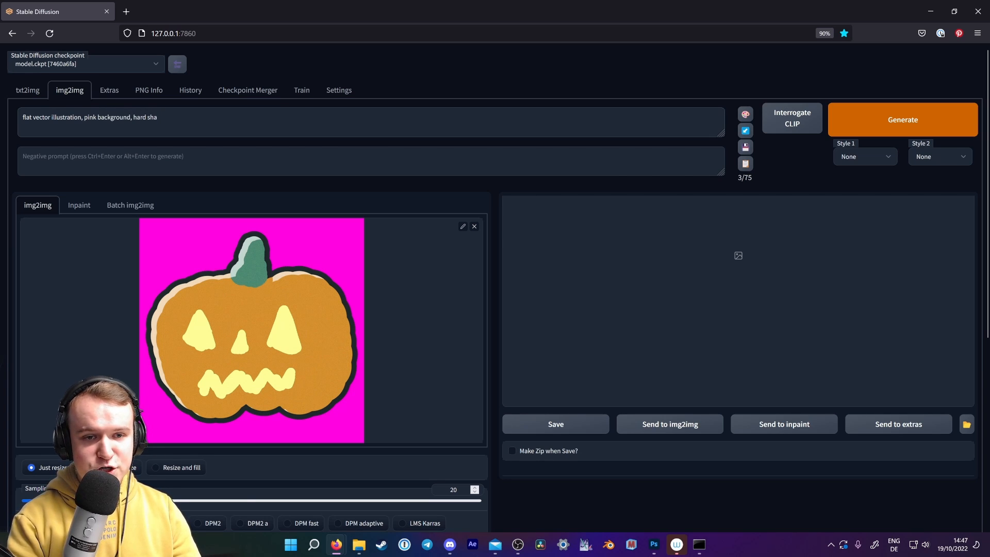
Add "jack-o-lantern halloween pumpkin," at the beginning of the prompt.
{"action": "key", "text": "ctrl+a"}
{"action": "key", "text": "Left"}
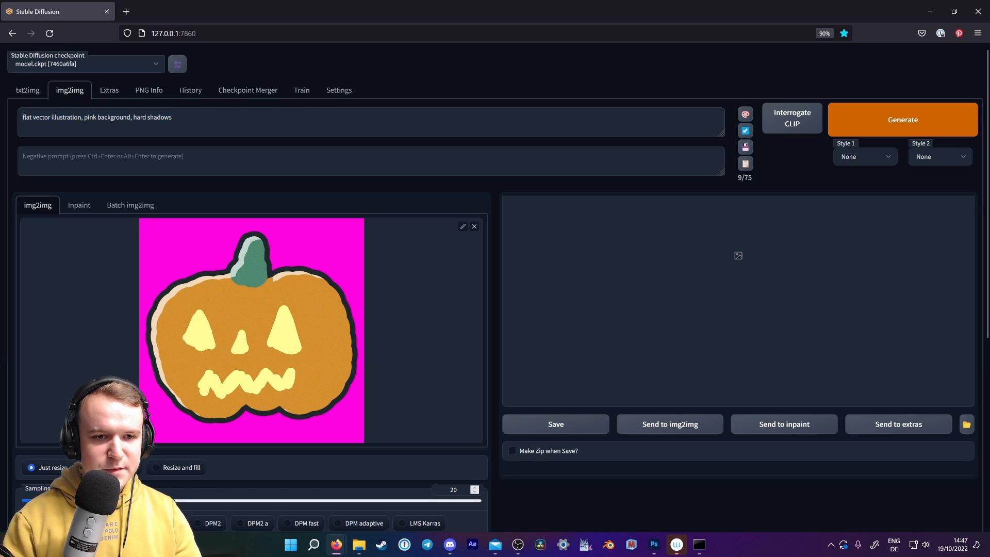
{"action": "type", "text": "jack-o-"}
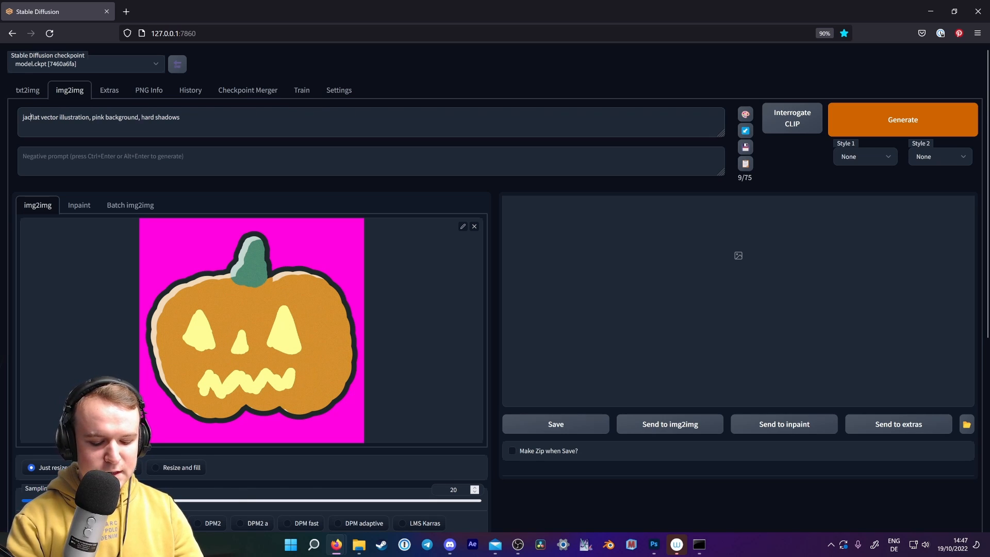
{"action": "type", "text": "lantern hallo"}
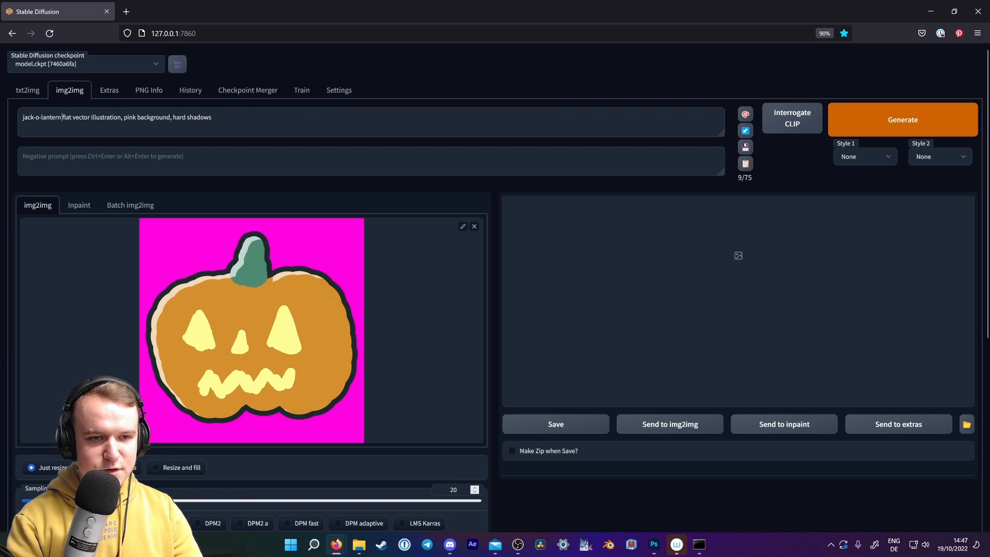
{"action": "type", "text": "ween pumpkin"}
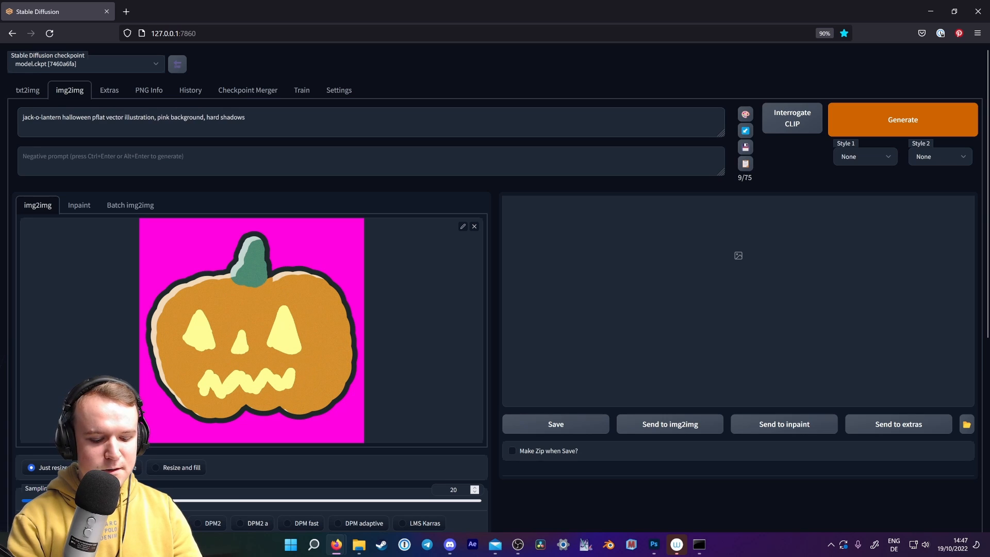
{"action": "type", "text": ","}
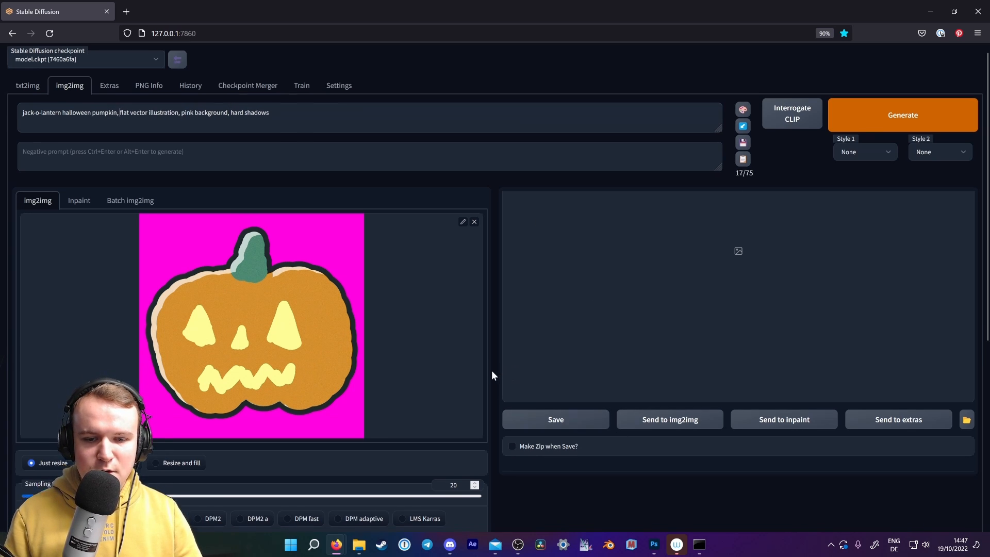
Generate pumpkin variations with a batch count of 6 and a denoising strength of 0.55.
{"action": "scroll", "coordinate": [491, 371], "scroll_direction": "down", "scroll_amount": 4}
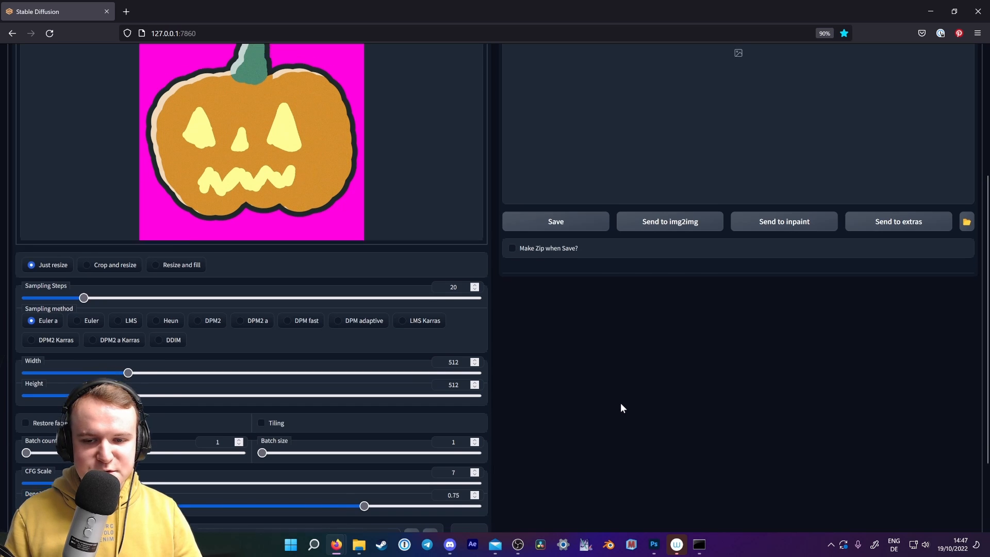
{"action": "scroll", "coordinate": [621, 407], "scroll_direction": "down", "scroll_amount": 2}
{"action": "left_click_drag", "start_coordinate": [26, 358], "coordinate": [71, 364]}
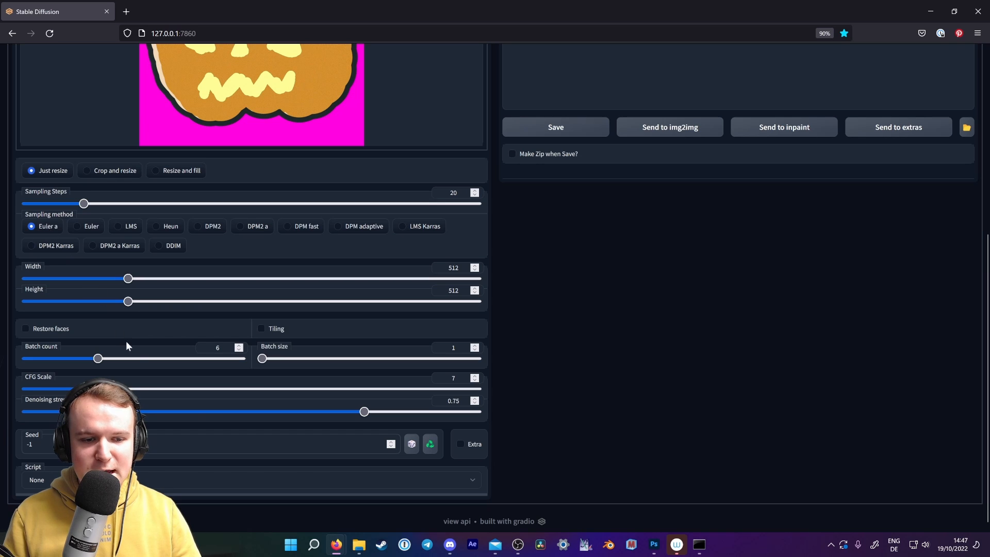
{"action": "left_click_drag", "start_coordinate": [364, 412], "coordinate": [274, 417]}
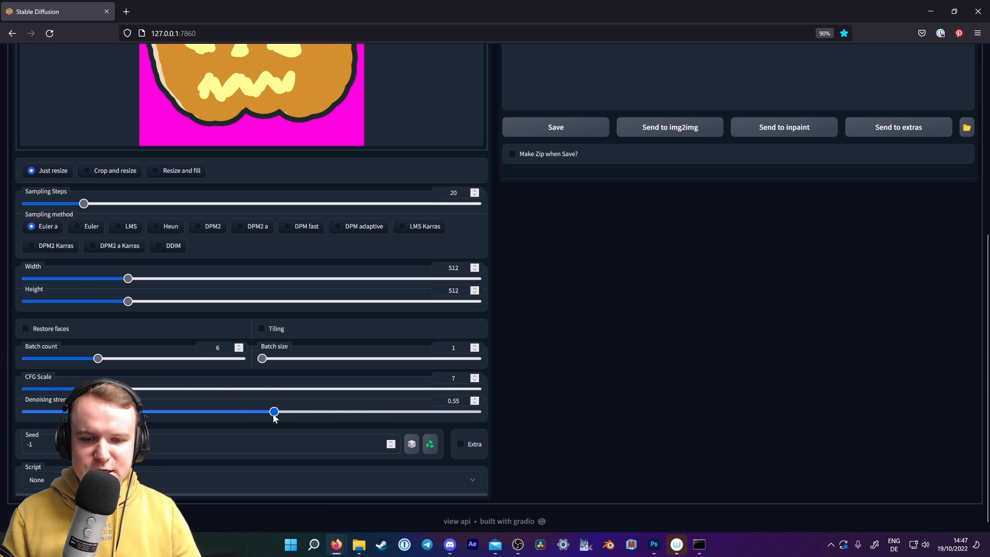
{"action": "scroll", "coordinate": [566, 418], "scroll_direction": "up", "scroll_amount": 4}
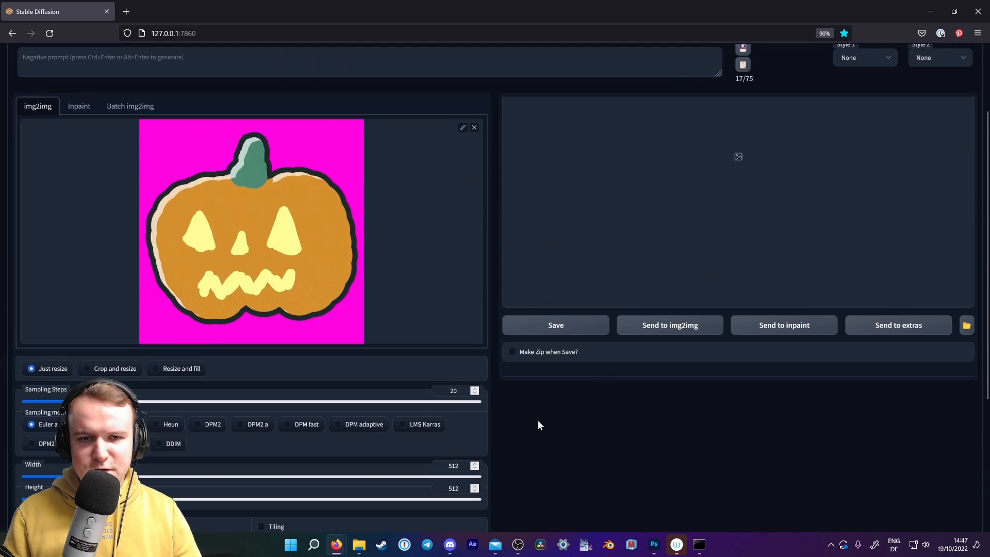
{"action": "scroll", "coordinate": [537, 423], "scroll_direction": "up", "scroll_amount": 2}
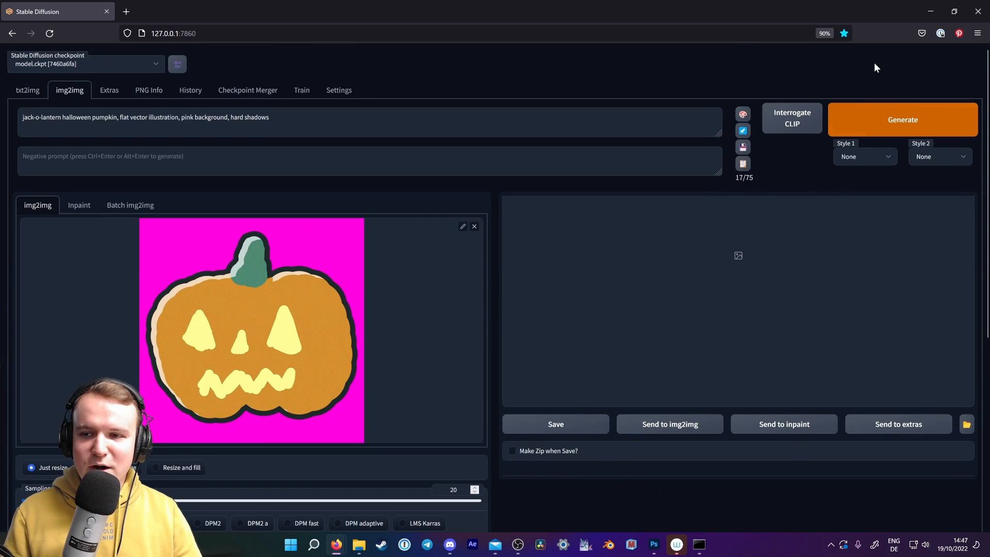
{"action": "left_click", "coordinate": [882, 126]}
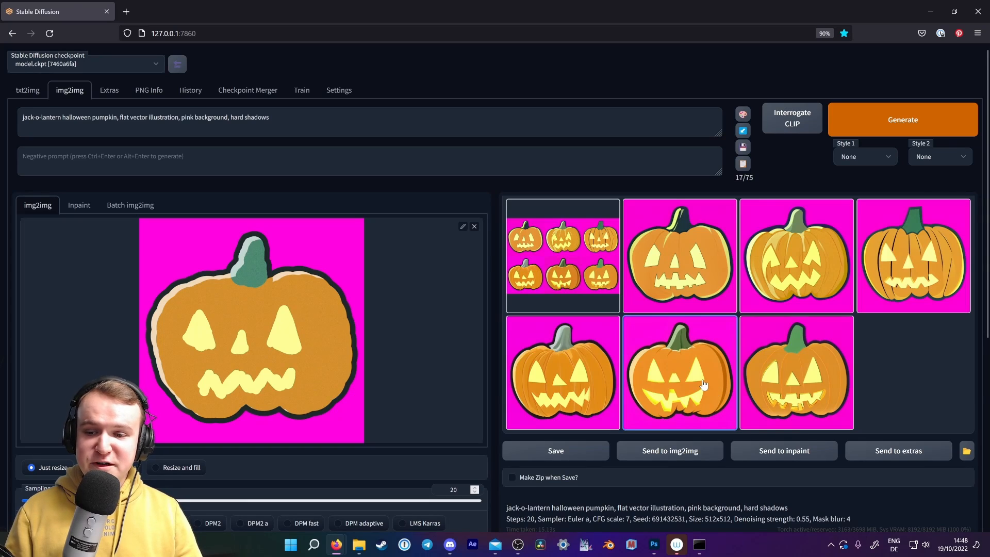
Send the fifth pumpkin variation back to img2img and generate again with 50 sampling steps and a denoising strength of 0.4.
{"action": "left_click", "coordinate": [704, 385]}
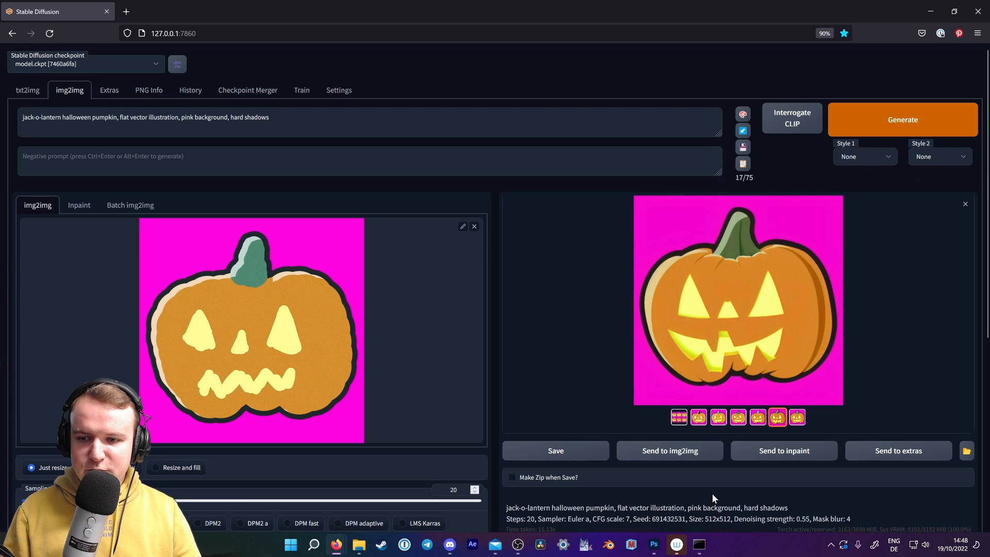
{"action": "left_click", "coordinate": [673, 453]}
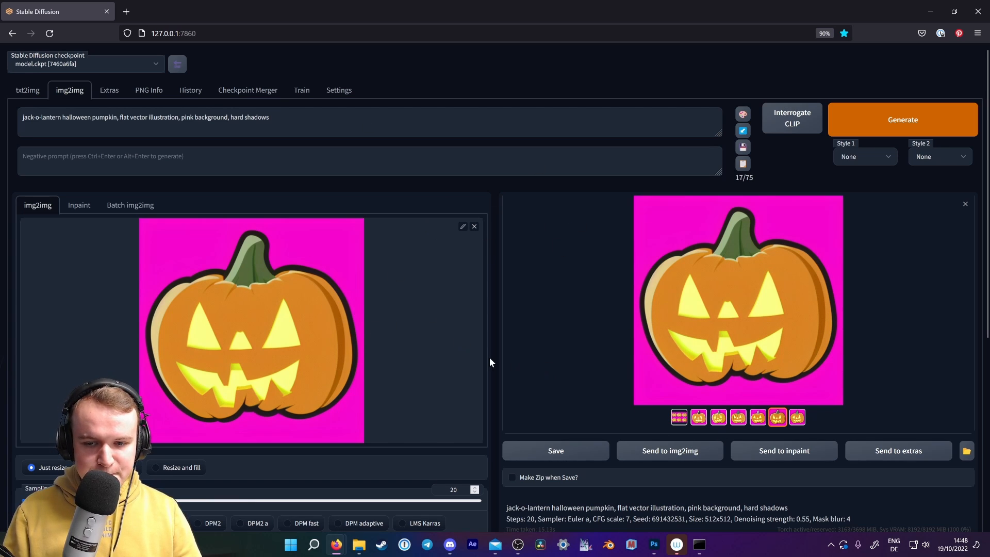
{"action": "scroll", "coordinate": [493, 361], "scroll_direction": "down", "scroll_amount": 3}
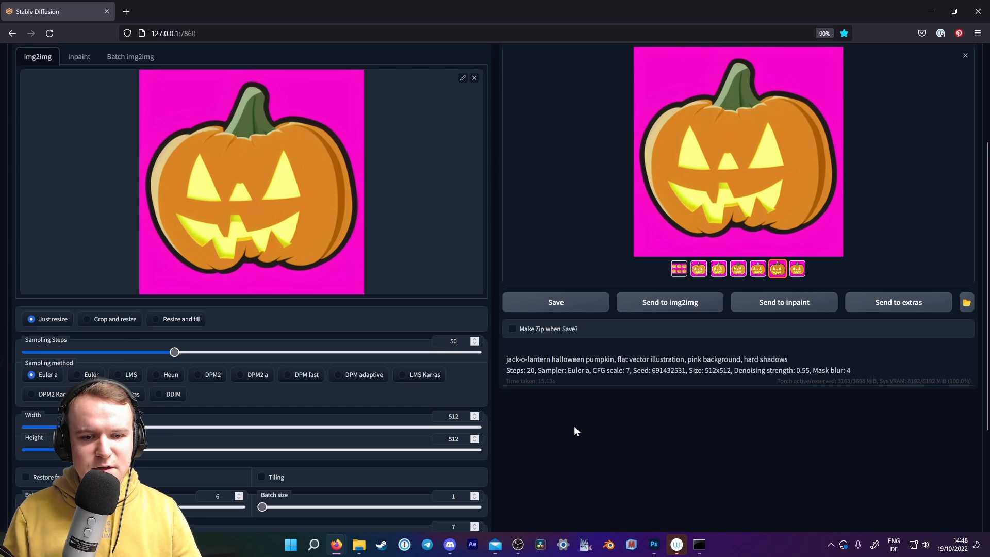
{"action": "scroll", "coordinate": [575, 425], "scroll_direction": "down", "scroll_amount": 3}
{"action": "left_click_drag", "start_coordinate": [273, 412], "coordinate": [206, 415]}
{"action": "scroll", "coordinate": [754, 401], "scroll_direction": "up", "scroll_amount": 6}
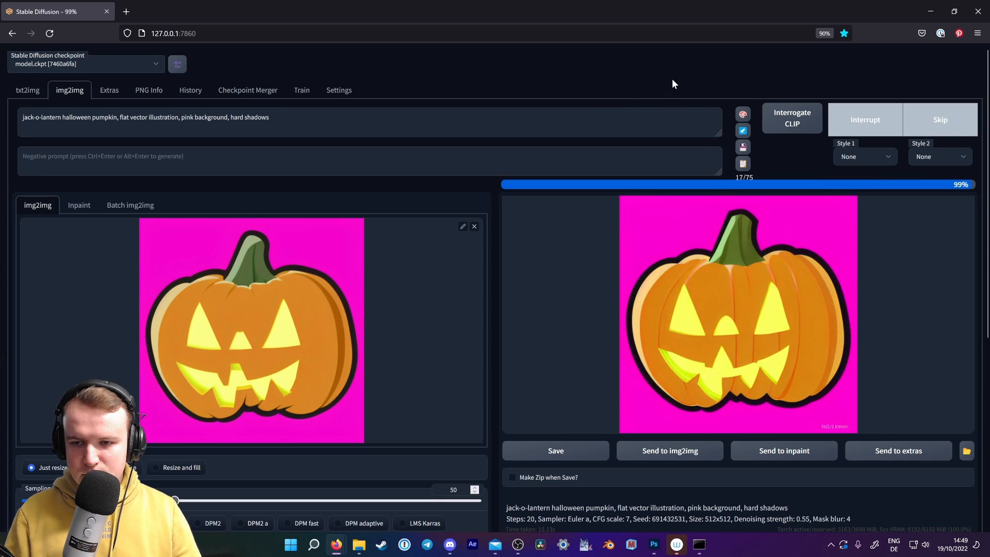
Compare the six newly generated pumpkin variations at large size, checking their outlines, faces and shading.
{"action": "left_click", "coordinate": [699, 417]}
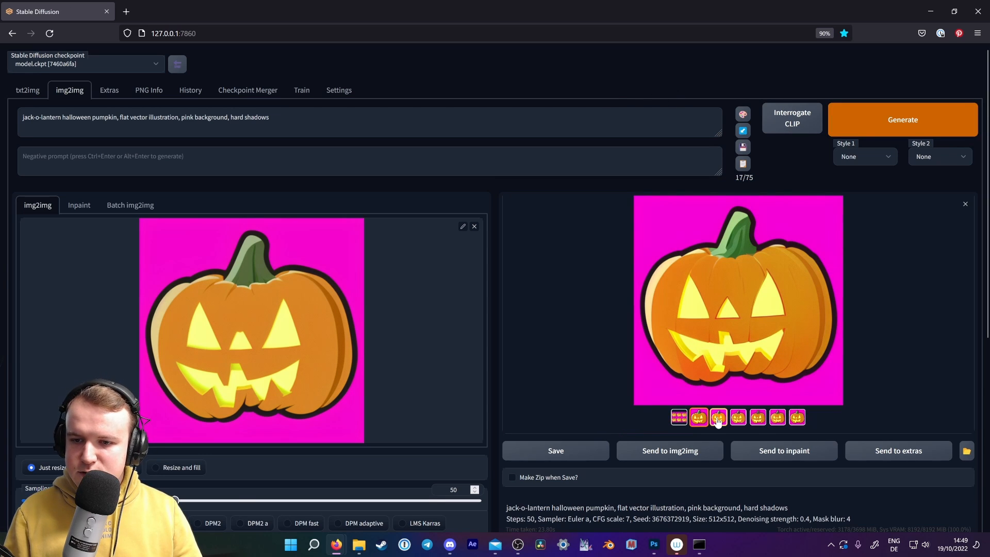
{"action": "left_click", "coordinate": [719, 416]}
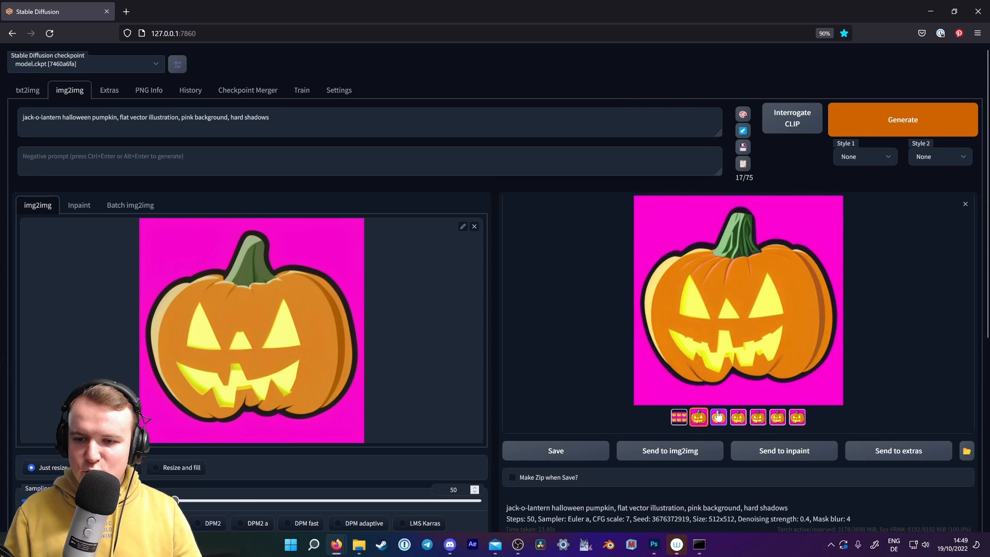
{"action": "left_click", "coordinate": [743, 418]}
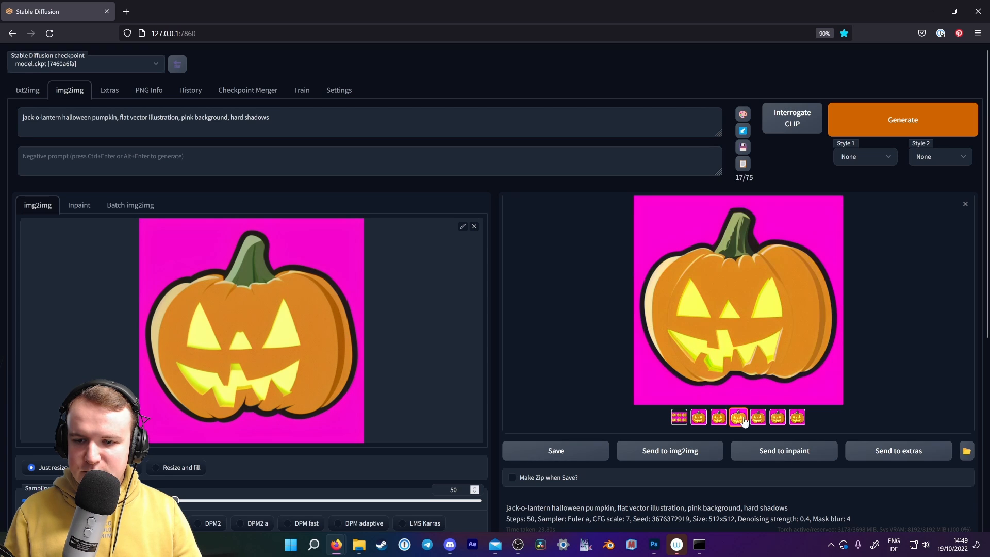
{"action": "left_click", "coordinate": [757, 418]}
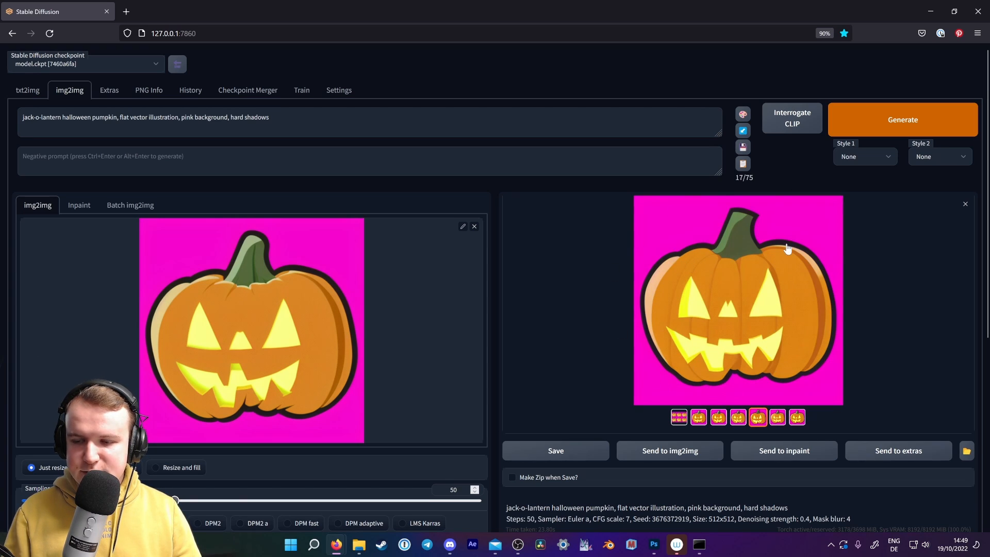
{"action": "left_click", "coordinate": [776, 424]}
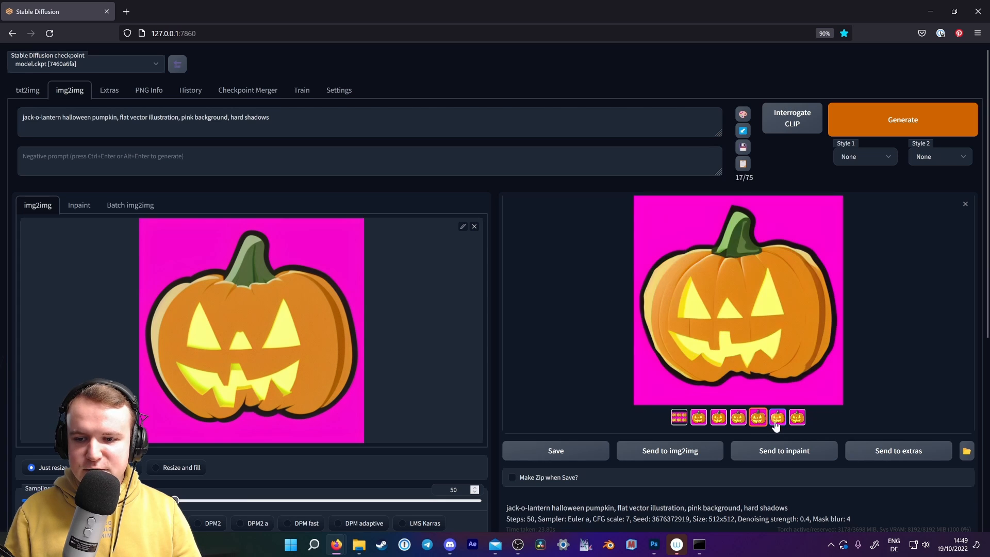
{"action": "left_click", "coordinate": [796, 424]}
{"action": "left_click", "coordinate": [758, 422]}
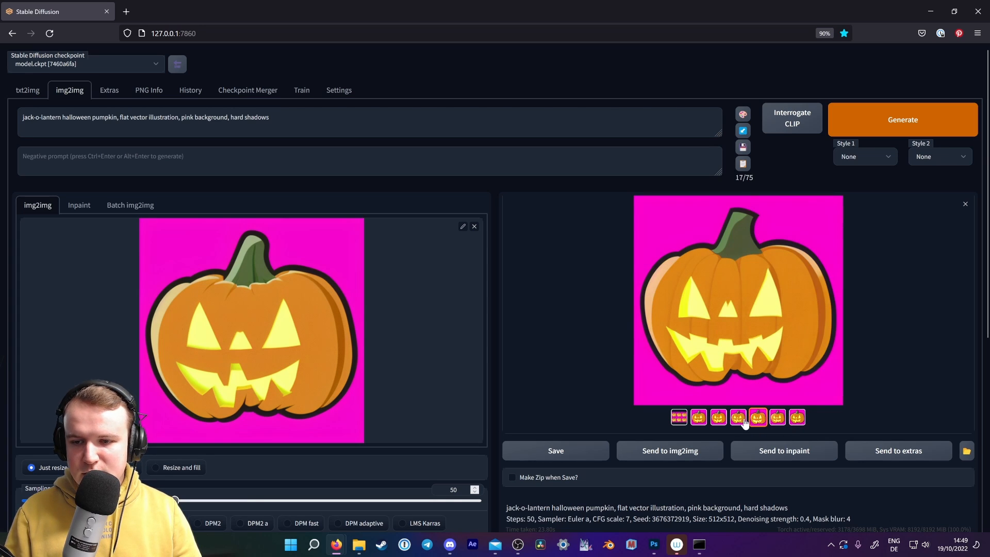
{"action": "left_click", "coordinate": [739, 421]}
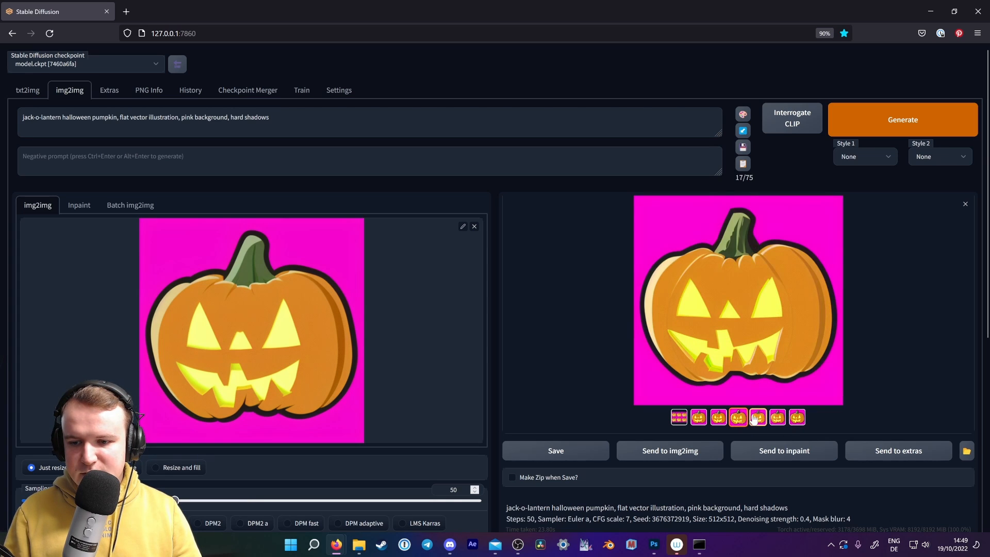
Send the fourth pumpkin variation to Extras and upscale it by 4 with ScuNET GAN as Upscaler 1.
{"action": "left_click", "coordinate": [757, 417]}
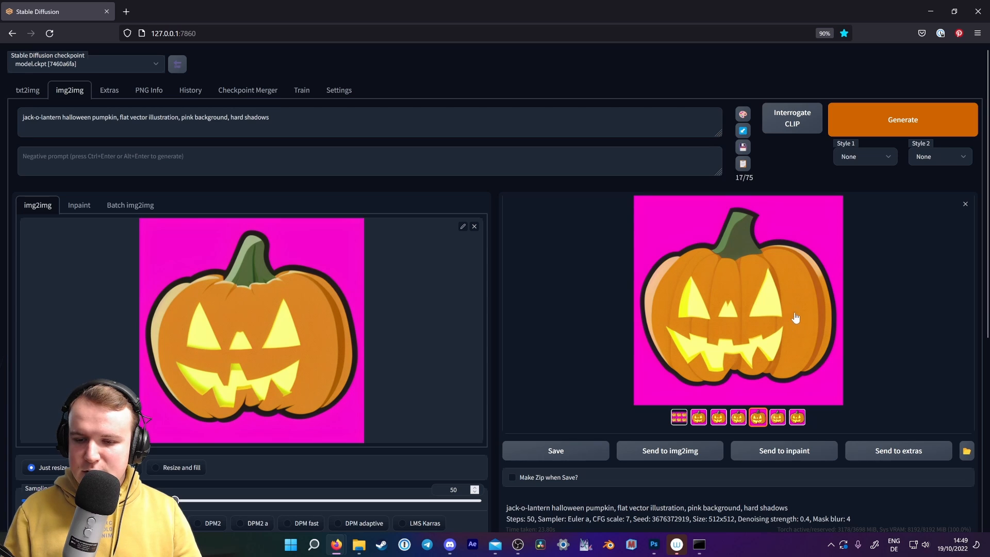
{"action": "left_click", "coordinate": [906, 451]}
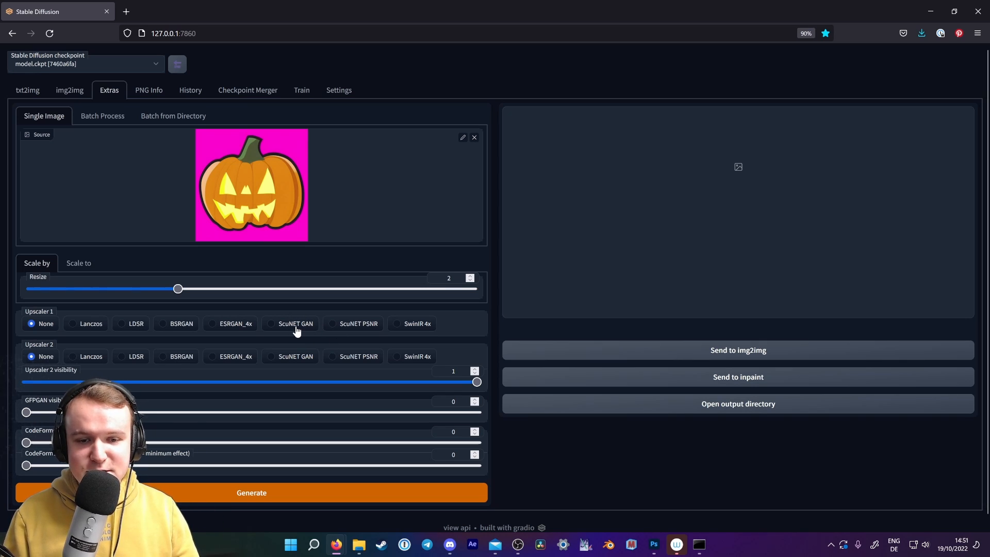
{"action": "left_click", "coordinate": [281, 325]}
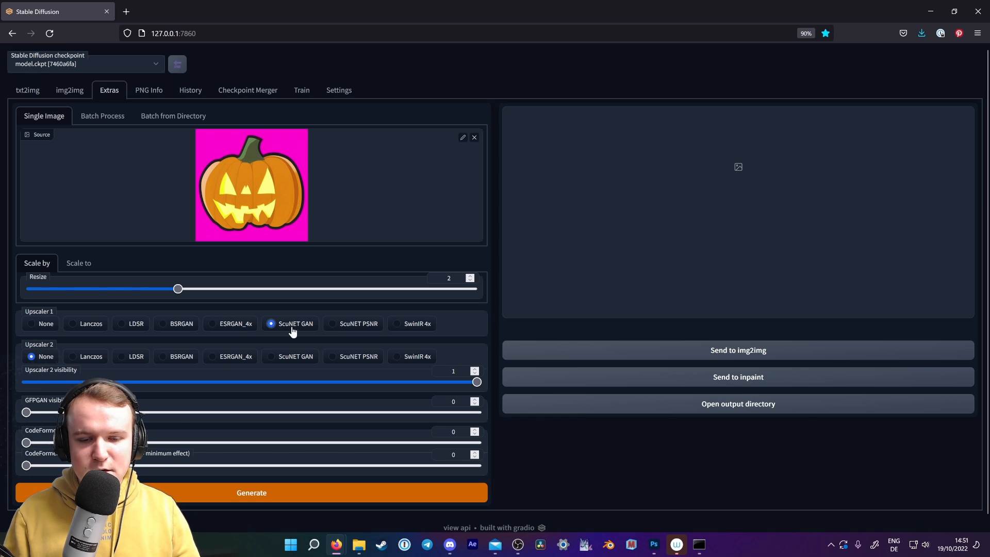
{"action": "left_click_drag", "start_coordinate": [178, 289], "coordinate": [481, 293]}
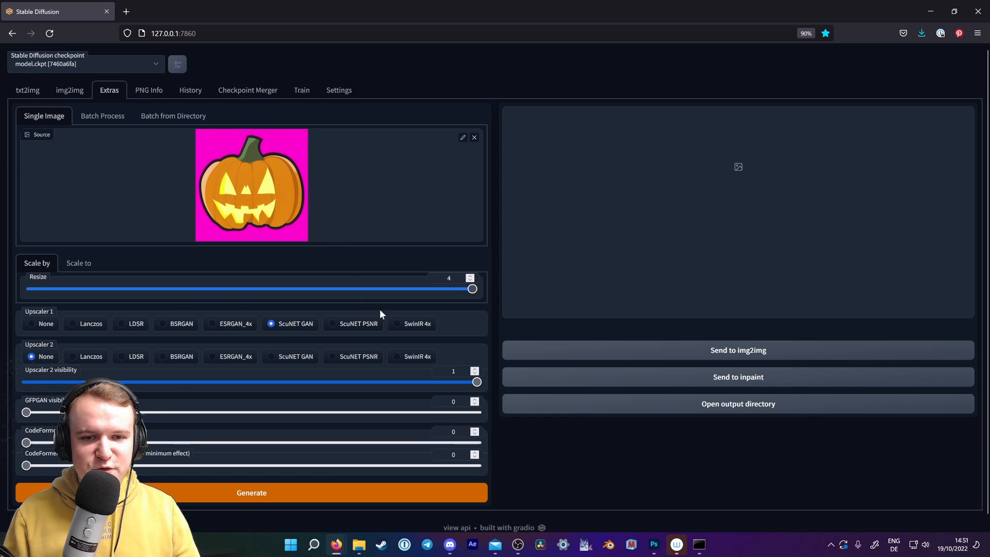
{"action": "left_click", "coordinate": [278, 494]}
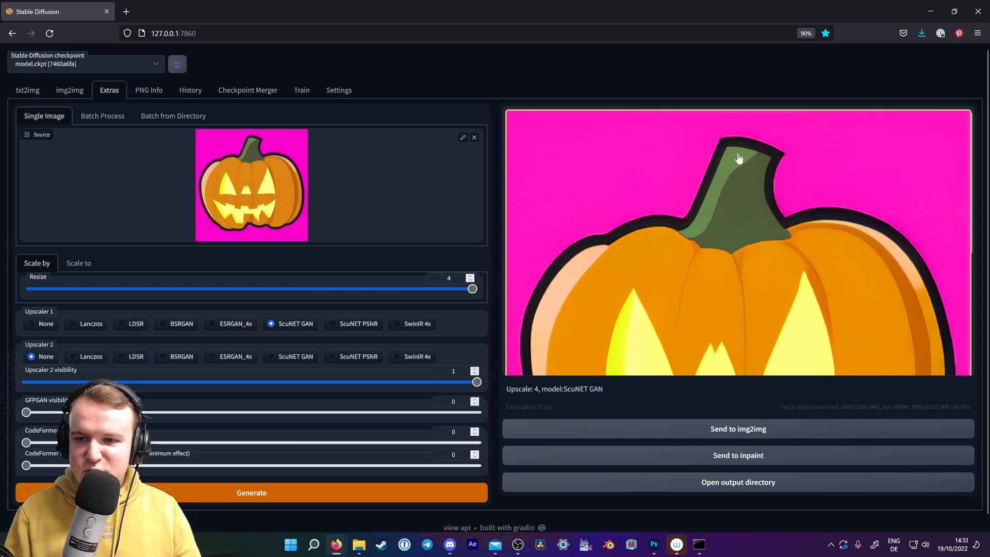
Inspect the ScuNET GAN upscaled pumpkin from stem to base and save the image to disk.
{"action": "scroll", "coordinate": [756, 230], "scroll_direction": "down", "scroll_amount": 4}
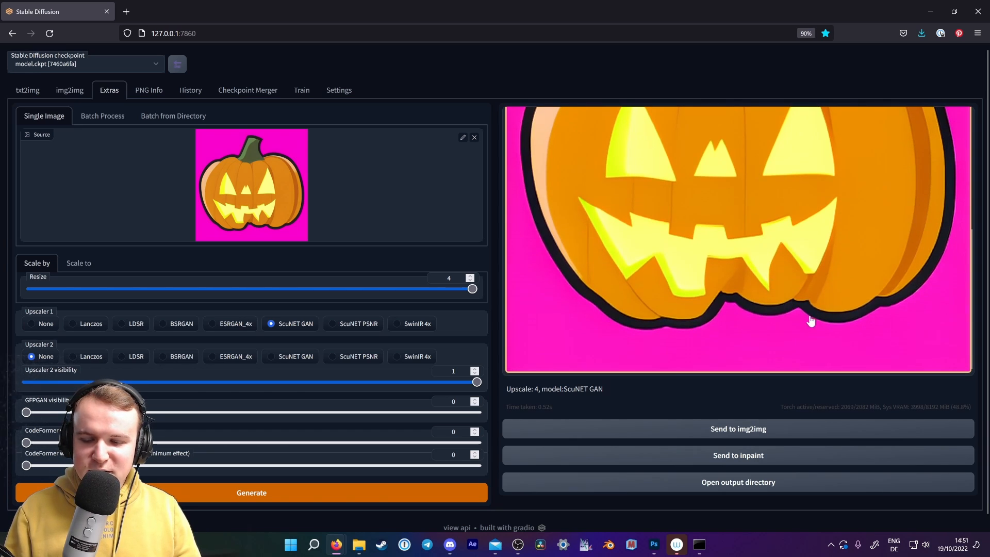
{"action": "scroll", "coordinate": [811, 319], "scroll_direction": "up", "scroll_amount": 4}
{"action": "scroll", "coordinate": [724, 266], "scroll_direction": "down", "scroll_amount": 3}
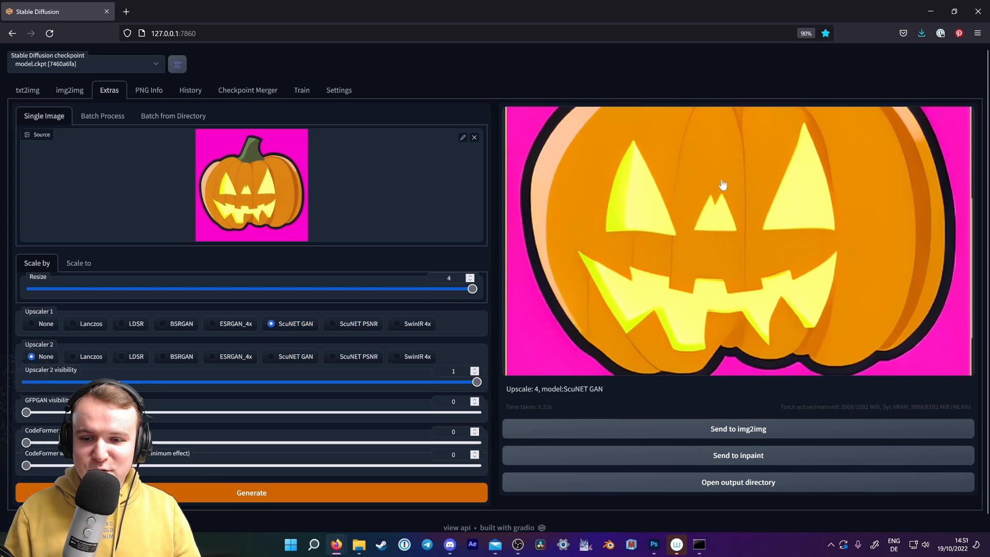
{"action": "right_click", "coordinate": [712, 204]}
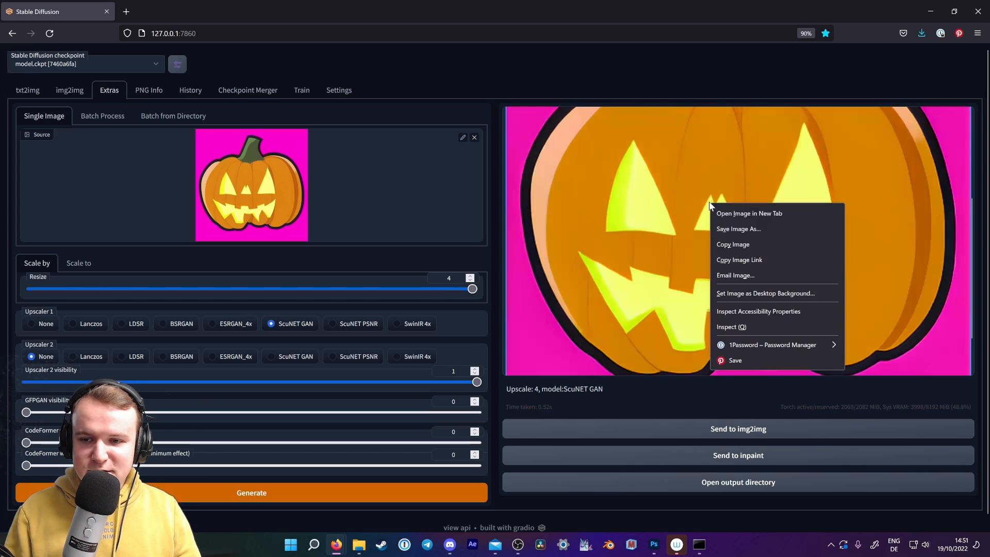
{"action": "left_click", "coordinate": [769, 230]}
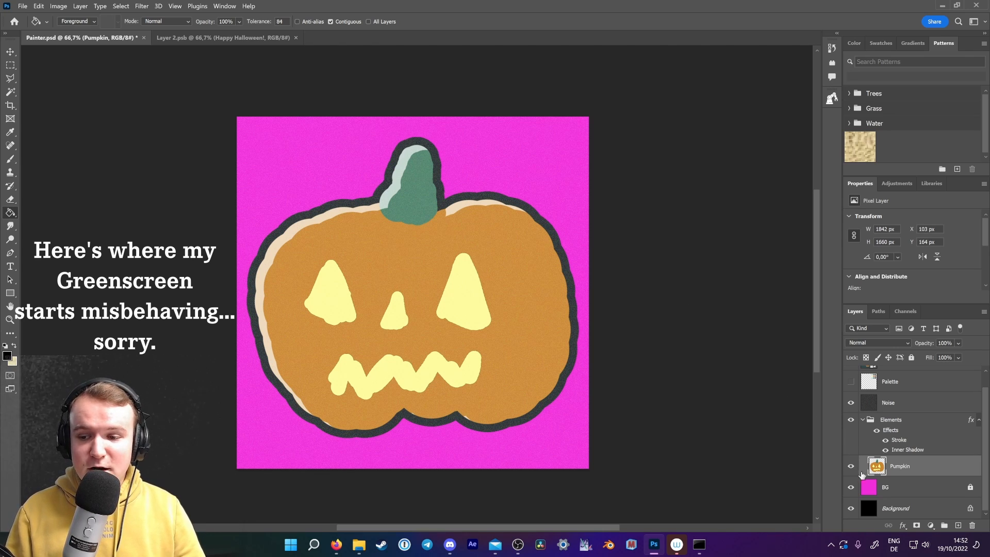
In Photoshop, hide the Pumpkin layer, briefly check the Ref layer, and add a new layer named Tree to the Elements group.
{"action": "left_click", "coordinate": [851, 466]}
{"action": "scroll", "coordinate": [851, 413], "scroll_direction": "up", "scroll_amount": 1}
{"action": "left_click", "coordinate": [852, 377]}
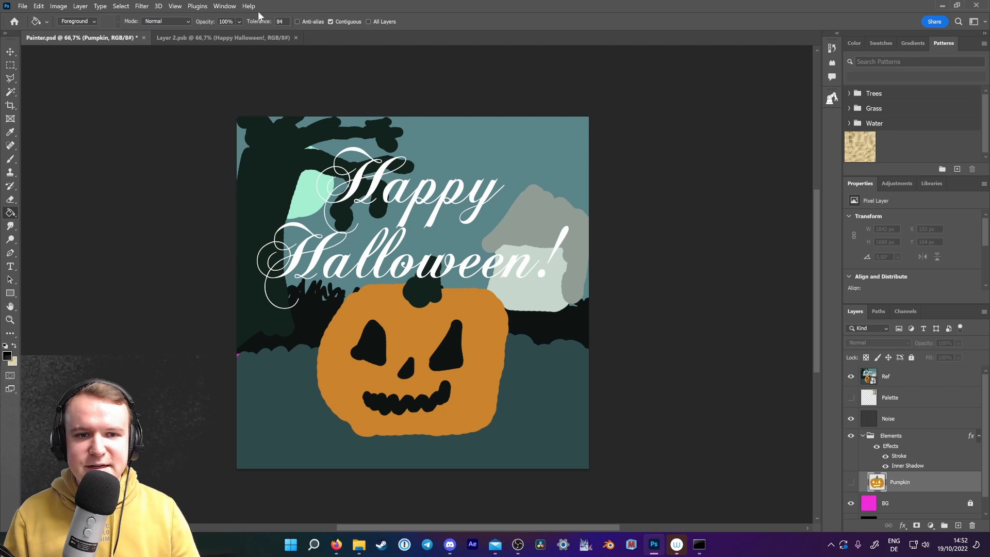
{"action": "left_click", "coordinate": [851, 377]}
{"action": "left_click", "coordinate": [959, 526]}
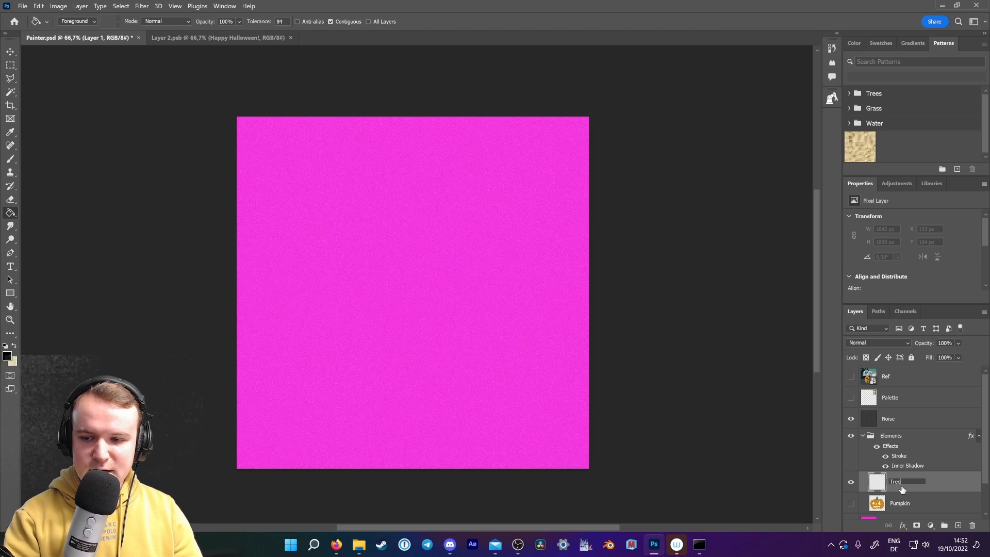
{"action": "key", "text": "Return"}
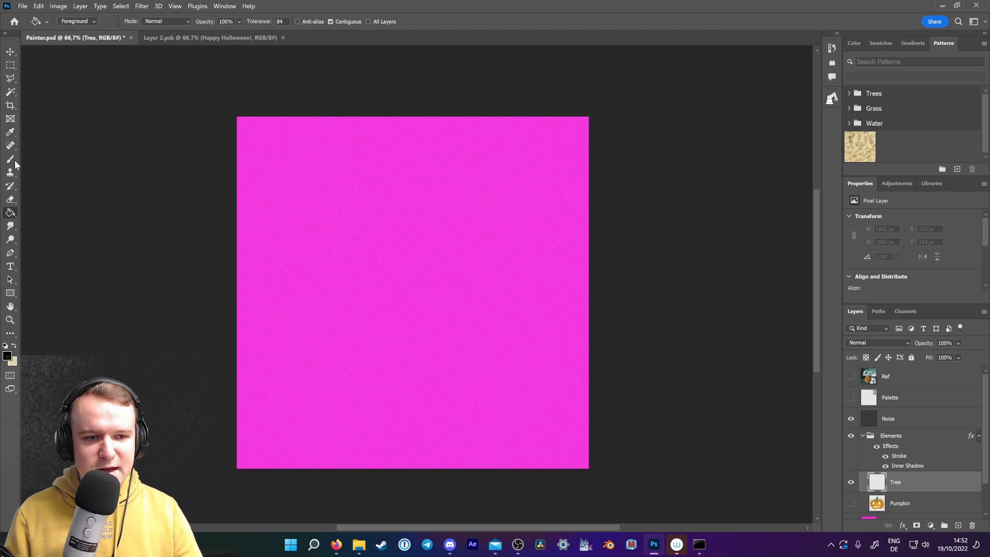
{"action": "left_click", "coordinate": [14, 160]}
Switch to Firefox, search Google Images for "halloween creepy tree", and open the Zoonar creepy tree picture with the full moon as reference.
{"action": "mouse_move", "coordinate": [337, 545]}
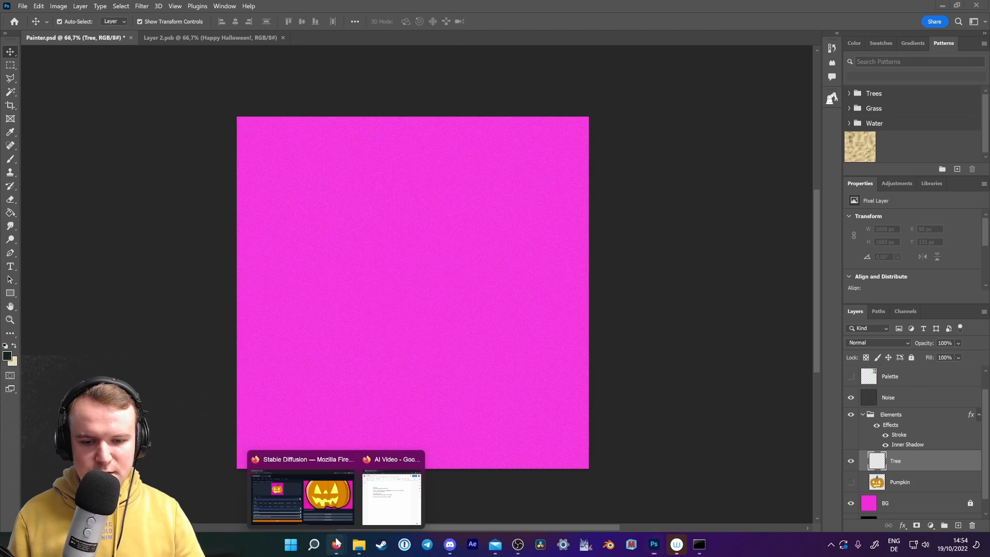
{"action": "left_click", "coordinate": [335, 492]}
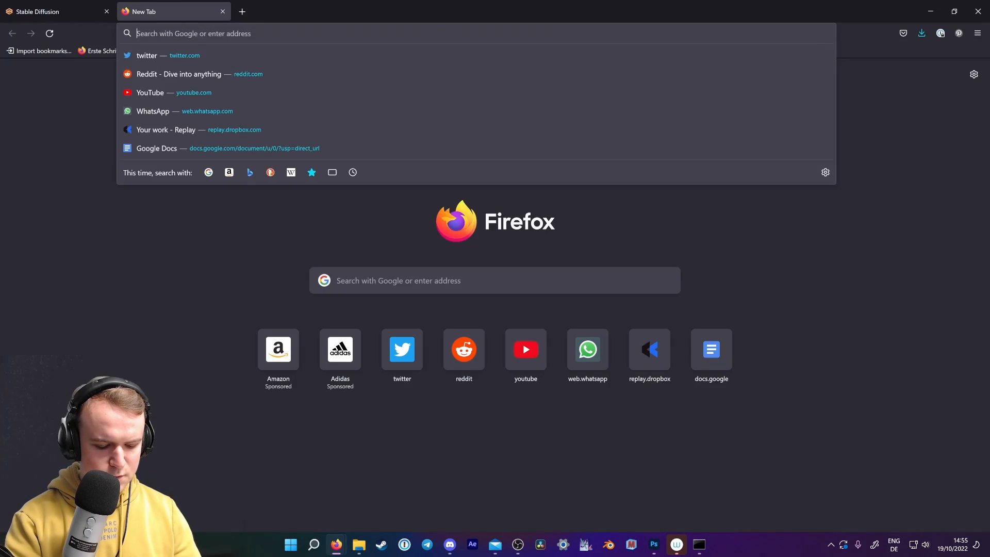
{"action": "type", "text": "hall"}
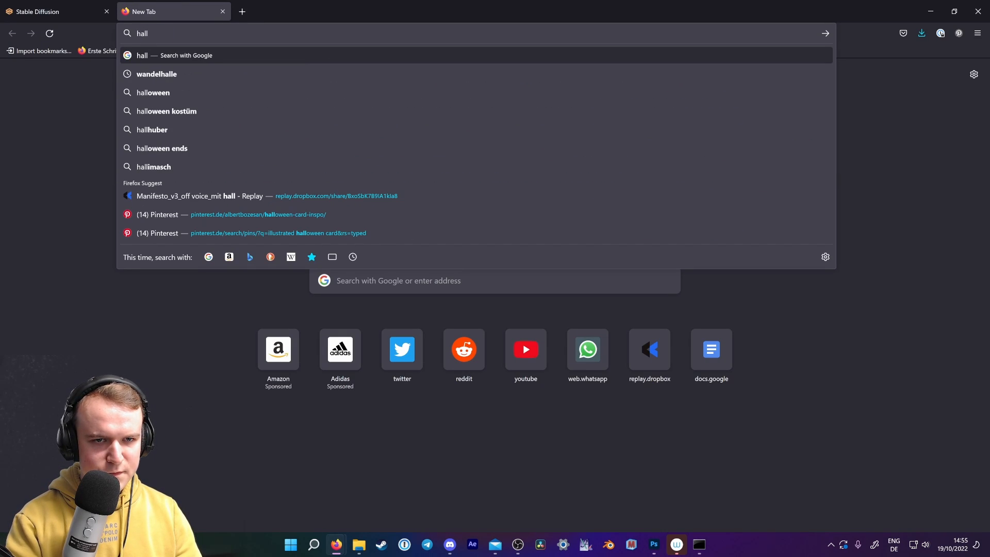
{"action": "type", "text": "oween creepy tree"}
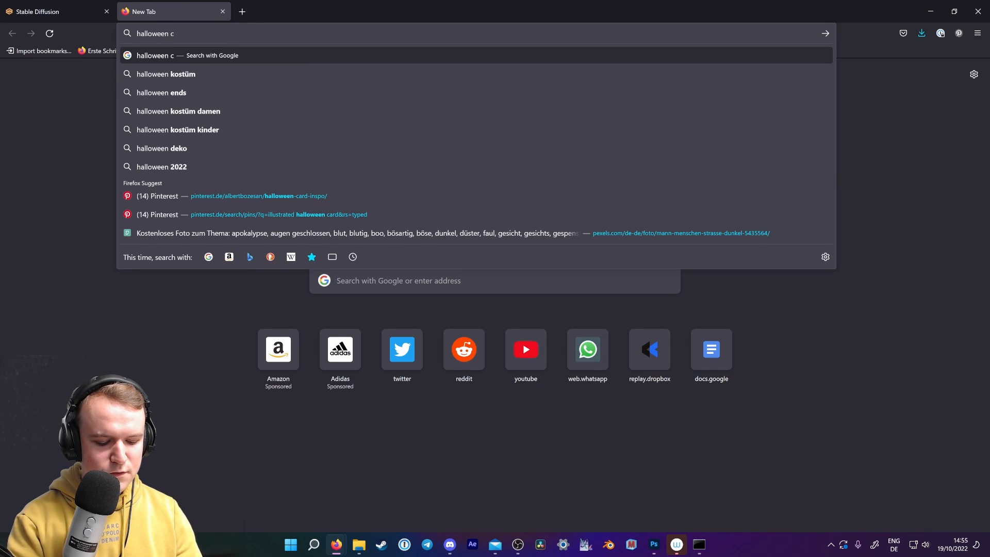
{"action": "key", "text": "Return"}
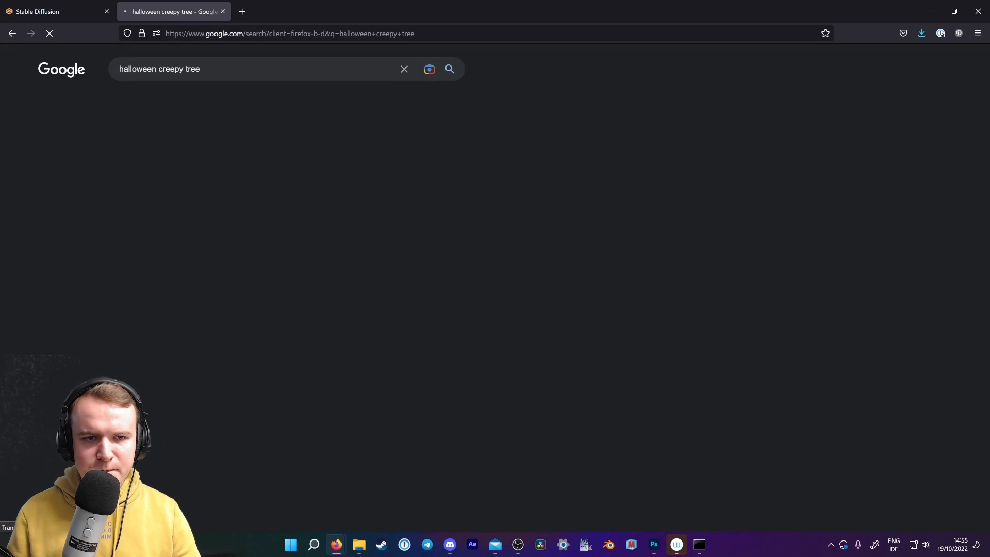
{"action": "left_click", "coordinate": [165, 101]}
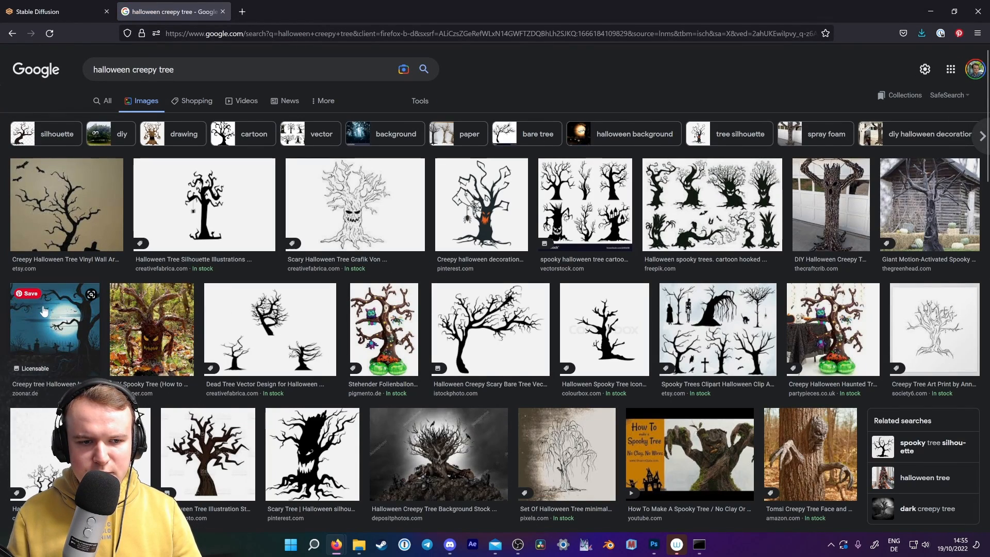
{"action": "left_click", "coordinate": [52, 325]}
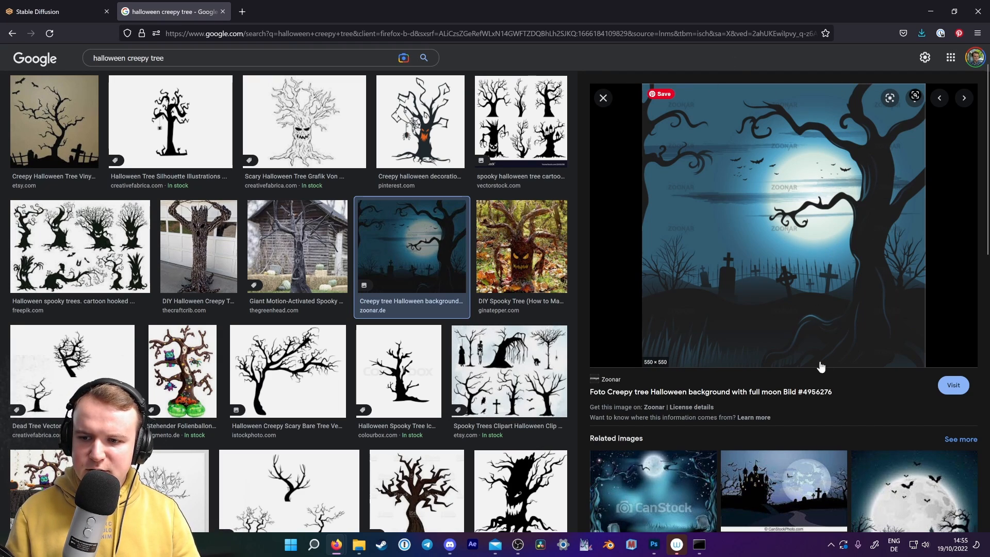
Back in Photoshop, paint a dark, curved tree trunk with spreading roots on the Tree layer using a 199 px brush.
{"action": "left_click", "coordinate": [654, 545]}
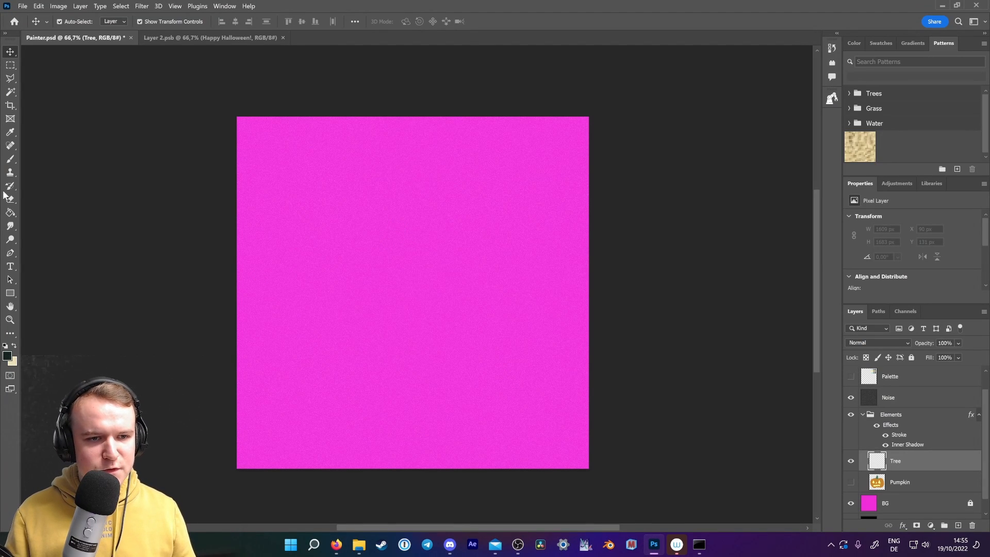
{"action": "left_click", "coordinate": [11, 158]}
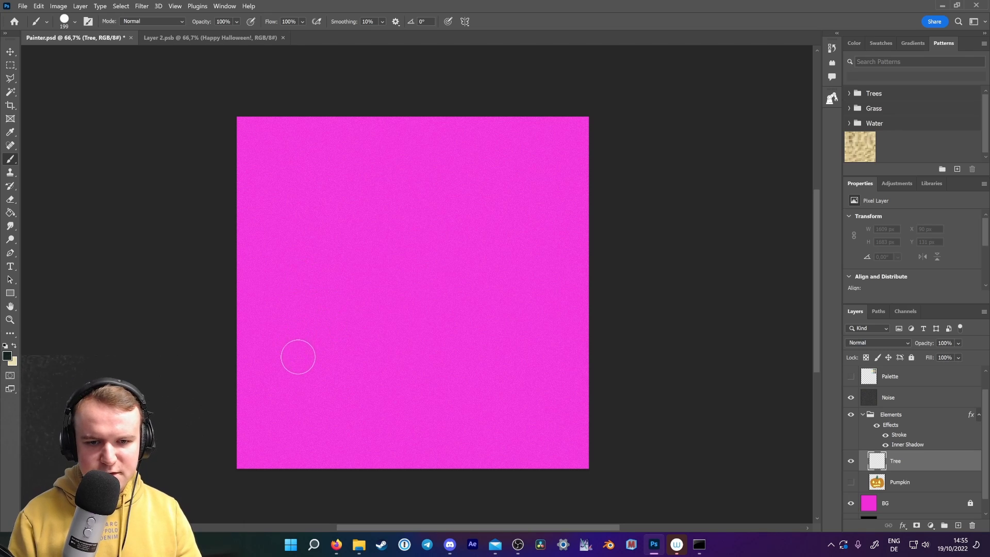
{"action": "mouse_move", "coordinate": [301, 353]}
{"action": "left_mouse_down"}
{"action": "mouse_move", "coordinate": [310, 299]}
{"action": "mouse_move", "coordinate": [316, 361]}
{"action": "mouse_move", "coordinate": [325, 237]}
{"action": "mouse_move", "coordinate": [351, 150]}
{"action": "mouse_move", "coordinate": [369, 132]}
{"action": "mouse_move", "coordinate": [352, 170]}
{"action": "mouse_move", "coordinate": [387, 138]}
{"action": "mouse_move", "coordinate": [327, 354]}
{"action": "mouse_move", "coordinate": [428, 393]}
{"action": "left_mouse_up"}
{"action": "mouse_move", "coordinate": [330, 361]}
{"action": "left_mouse_down"}
{"action": "mouse_move", "coordinate": [357, 382]}
{"action": "mouse_move", "coordinate": [371, 419]}
{"action": "left_mouse_up"}
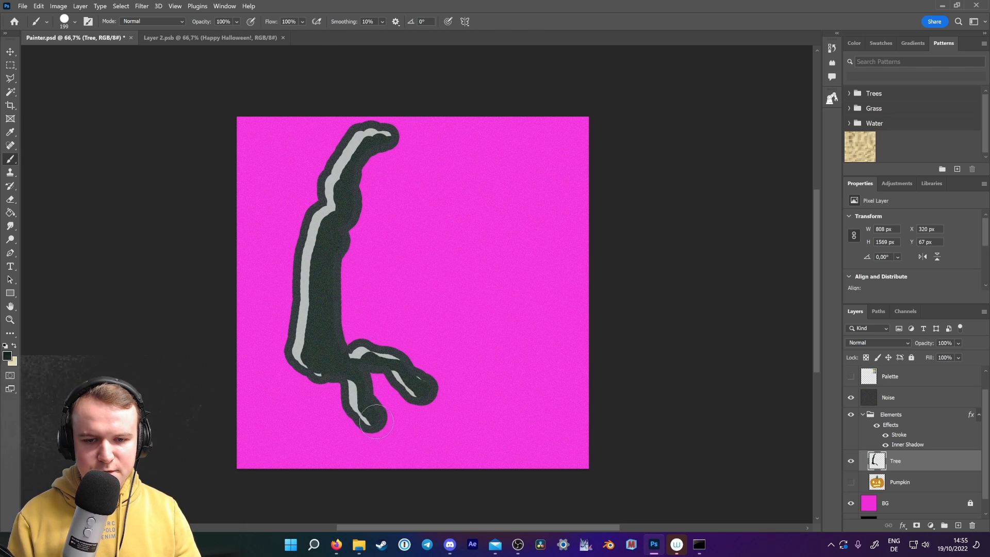
{"action": "mouse_move", "coordinate": [309, 375]}
{"action": "left_mouse_down"}
{"action": "mouse_move", "coordinate": [265, 420]}
{"action": "mouse_move", "coordinate": [258, 379]}
{"action": "mouse_move", "coordinate": [246, 381]}
{"action": "left_mouse_up"}
{"action": "left_click_drag", "start_coordinate": [321, 379], "coordinate": [336, 410]}
Paint a long branch reaching out to the right of the trunk and add small twigs with a 117 px brush.
{"action": "mouse_move", "coordinate": [367, 241]}
{"action": "left_mouse_down"}
{"action": "mouse_move", "coordinate": [362, 217]}
{"action": "mouse_move", "coordinate": [371, 216]}
{"action": "mouse_move", "coordinate": [341, 237]}
{"action": "mouse_move", "coordinate": [390, 210]}
{"action": "mouse_move", "coordinate": [467, 240]}
{"action": "mouse_move", "coordinate": [522, 232]}
{"action": "left_mouse_up"}
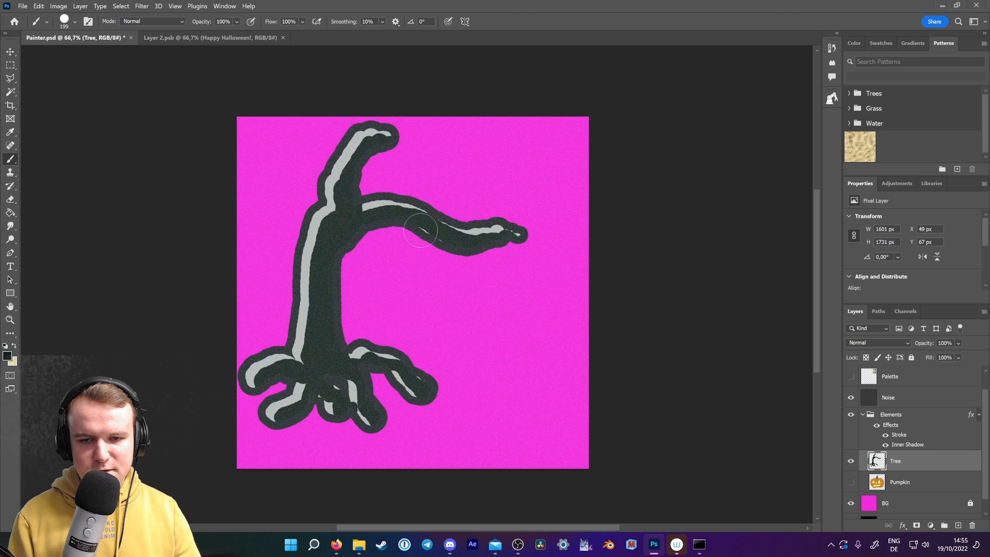
{"action": "right_click", "coordinate": [509, 187]}
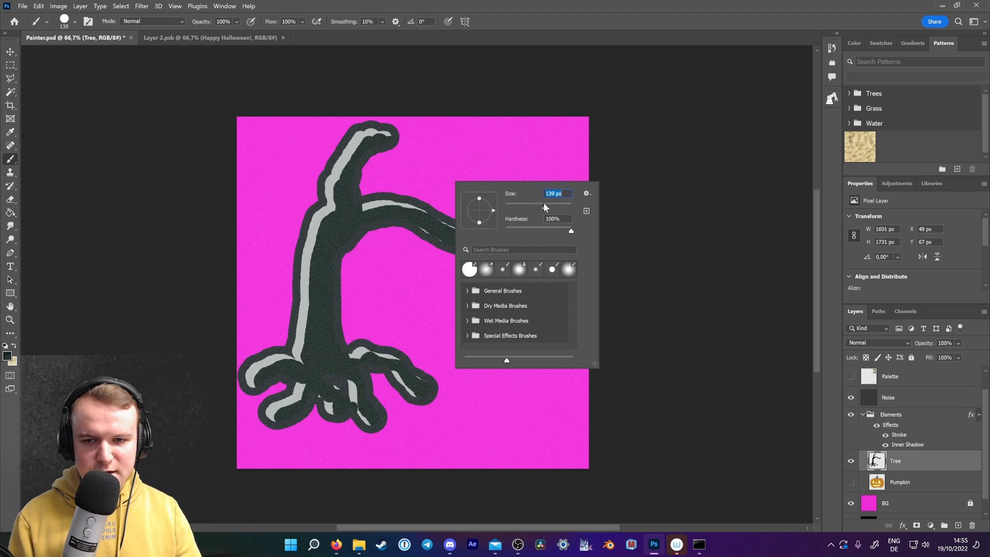
{"action": "left_click_drag", "start_coordinate": [543, 206], "coordinate": [541, 205]}
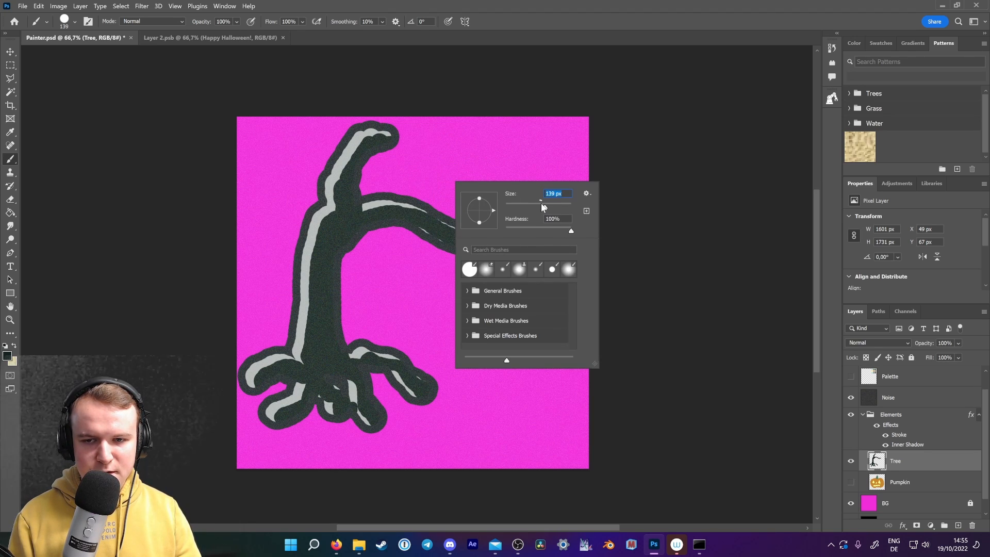
{"action": "left_click", "coordinate": [454, 231]}
{"action": "mouse_move", "coordinate": [504, 233]}
{"action": "left_mouse_down"}
{"action": "mouse_move", "coordinate": [520, 220]}
{"action": "mouse_move", "coordinate": [504, 209]}
{"action": "mouse_move", "coordinate": [512, 235]}
{"action": "mouse_move", "coordinate": [469, 269]}
{"action": "left_mouse_up"}
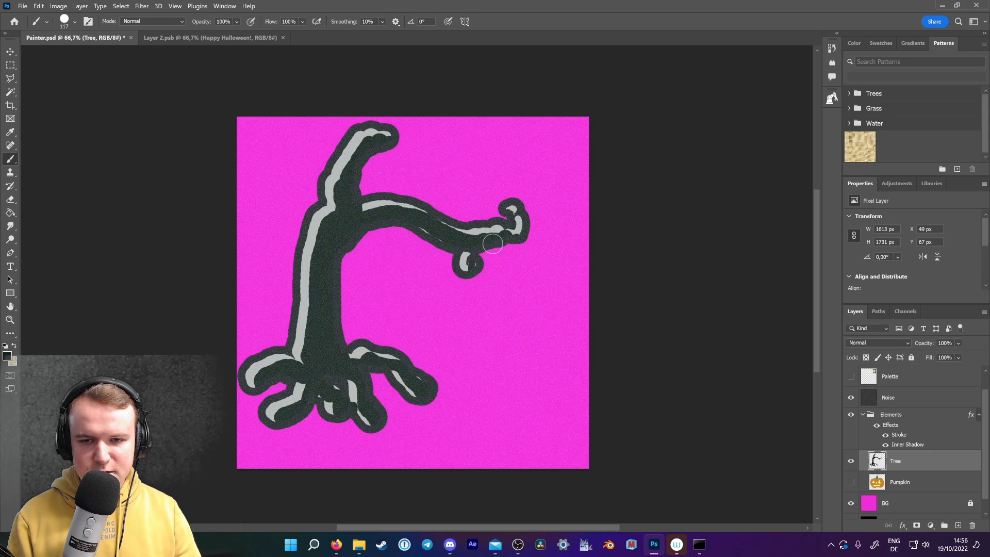
{"action": "mouse_move", "coordinate": [434, 224]}
{"action": "left_mouse_down"}
{"action": "mouse_move", "coordinate": [497, 227]}
{"action": "mouse_move", "coordinate": [534, 242]}
{"action": "left_mouse_up"}
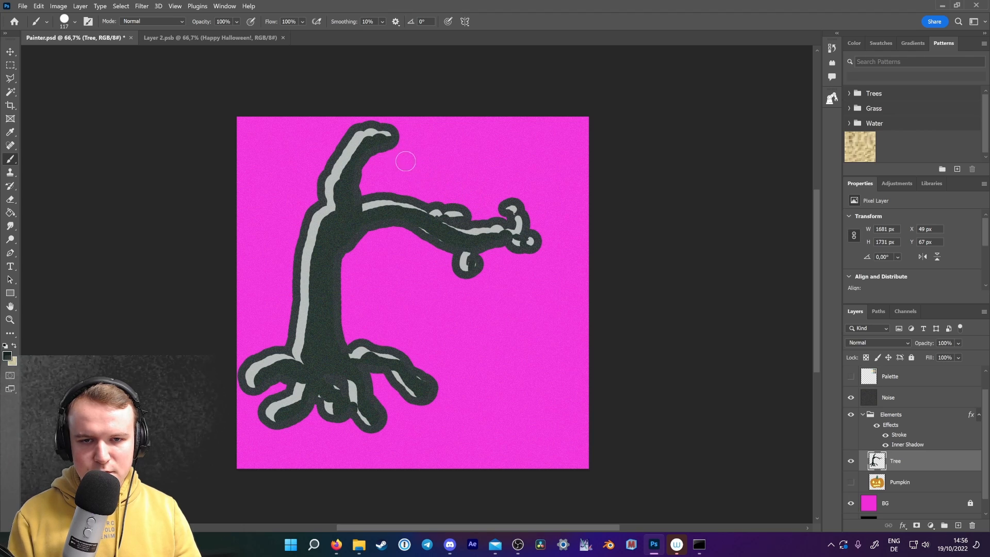
Add twigs to the top branch and paint short curled branches on both sides of the trunk.
{"action": "mouse_move", "coordinate": [390, 144]}
{"action": "left_mouse_down"}
{"action": "mouse_move", "coordinate": [411, 161]}
{"action": "mouse_move", "coordinate": [425, 152]}
{"action": "left_mouse_up"}
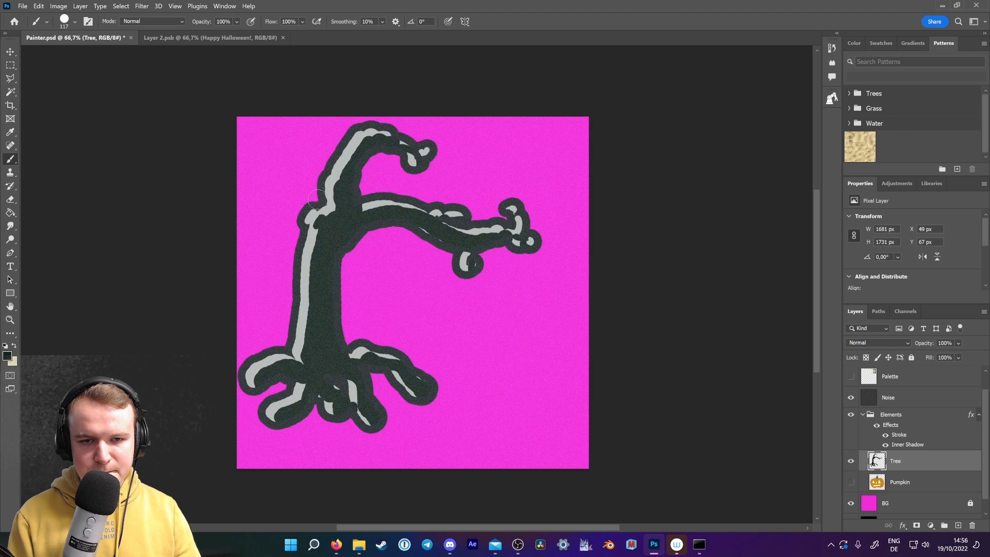
{"action": "mouse_move", "coordinate": [308, 211]}
{"action": "left_mouse_down"}
{"action": "mouse_move", "coordinate": [278, 177]}
{"action": "mouse_move", "coordinate": [281, 151]}
{"action": "mouse_move", "coordinate": [295, 171]}
{"action": "left_mouse_up"}
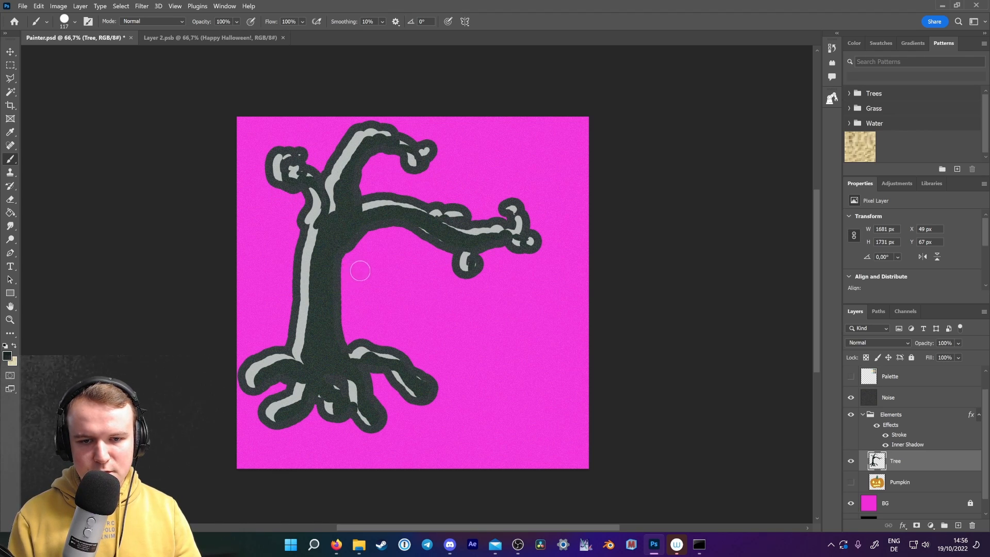
{"action": "mouse_move", "coordinate": [331, 285]}
{"action": "left_mouse_down"}
{"action": "mouse_move", "coordinate": [361, 302]}
{"action": "mouse_move", "coordinate": [380, 283]}
{"action": "mouse_move", "coordinate": [371, 289]}
{"action": "left_mouse_up"}
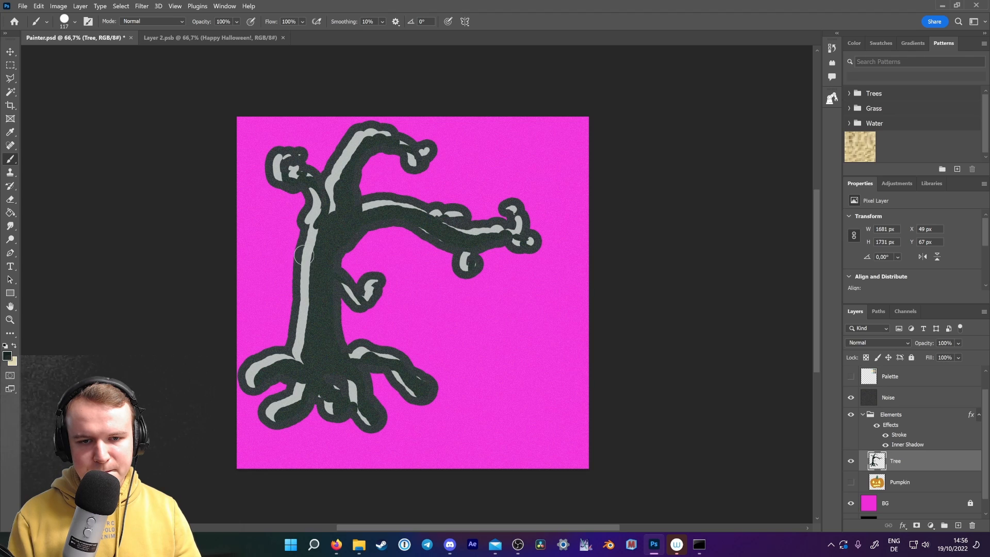
{"action": "mouse_move", "coordinate": [309, 261]}
{"action": "left_mouse_down"}
{"action": "mouse_move", "coordinate": [287, 256]}
{"action": "mouse_move", "coordinate": [268, 273]}
{"action": "left_mouse_up"}
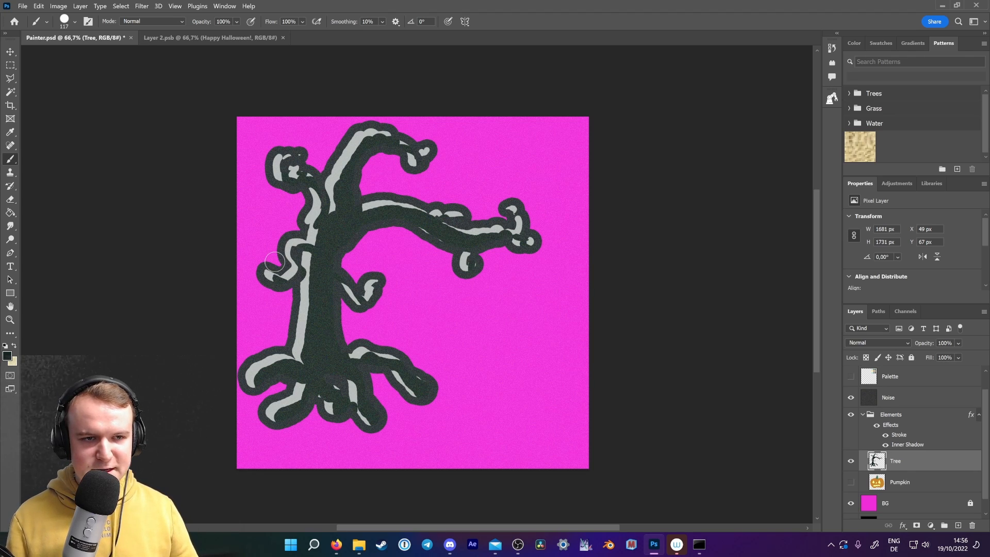
Enlarge the painted tree to about 1804 × 1858 px, shift it to X 73 px, and deselect the layer.
{"action": "left_click", "coordinate": [11, 52]}
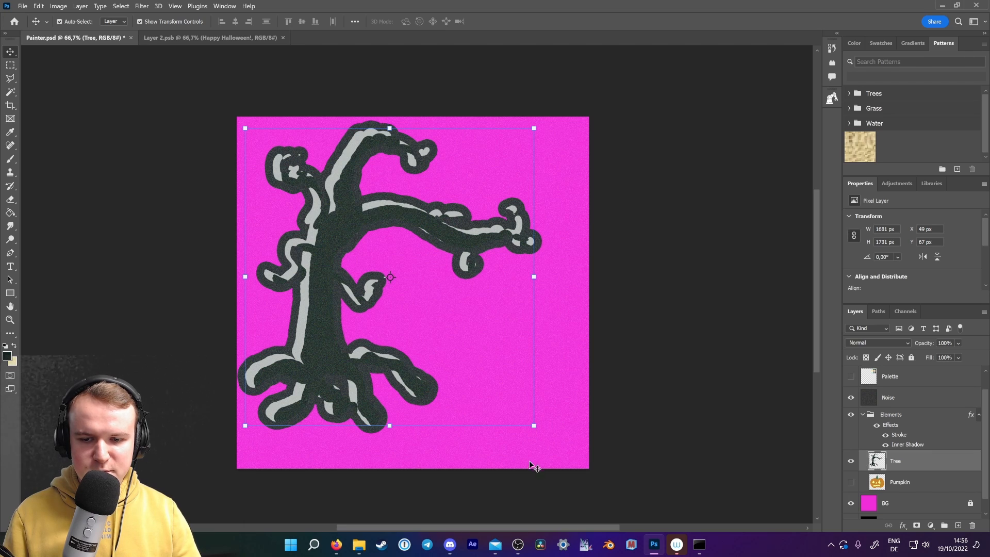
{"action": "left_click_drag", "start_coordinate": [536, 421], "coordinate": [545, 457]}
{"action": "left_click_drag", "start_coordinate": [356, 389], "coordinate": [360, 388]}
{"action": "key", "text": "Return"}
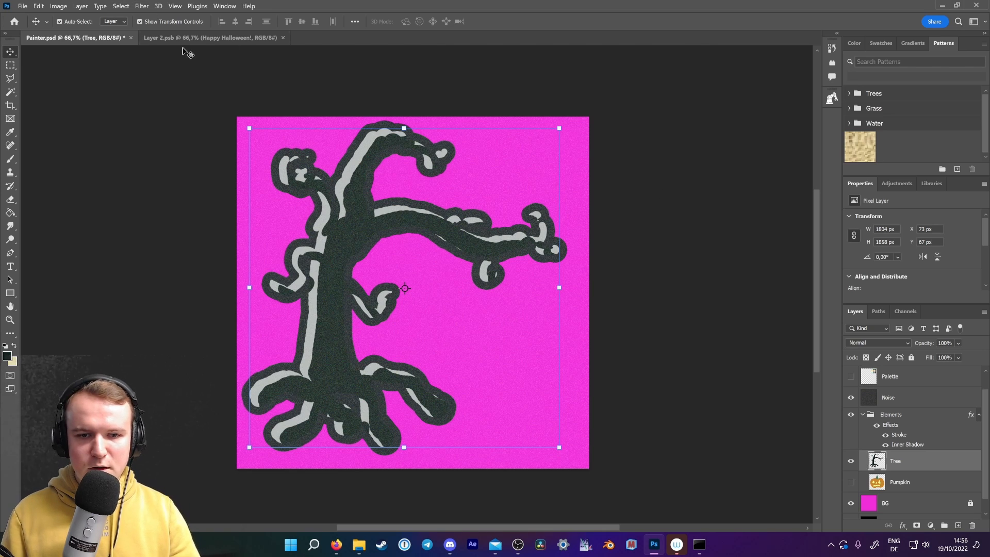
{"action": "left_click", "coordinate": [186, 123]}
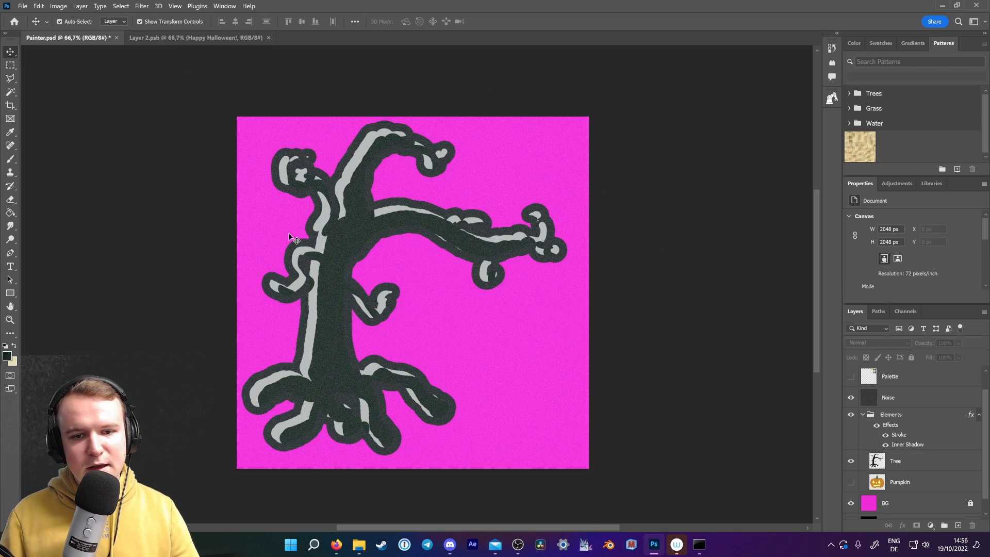
Start saving a copy of the document and create a folder named Tree inside the Iterations folder.
{"action": "left_click", "coordinate": [23, 5]}
{"action": "left_click", "coordinate": [63, 137]}
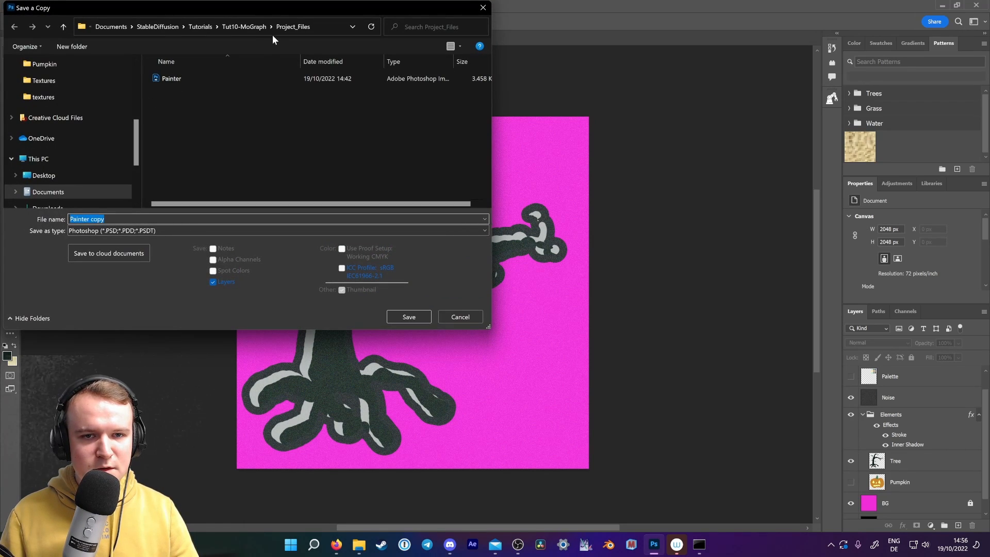
{"action": "left_click", "coordinate": [273, 26]}
{"action": "double_click", "coordinate": [183, 78]}
{"action": "left_click", "coordinate": [83, 46]}
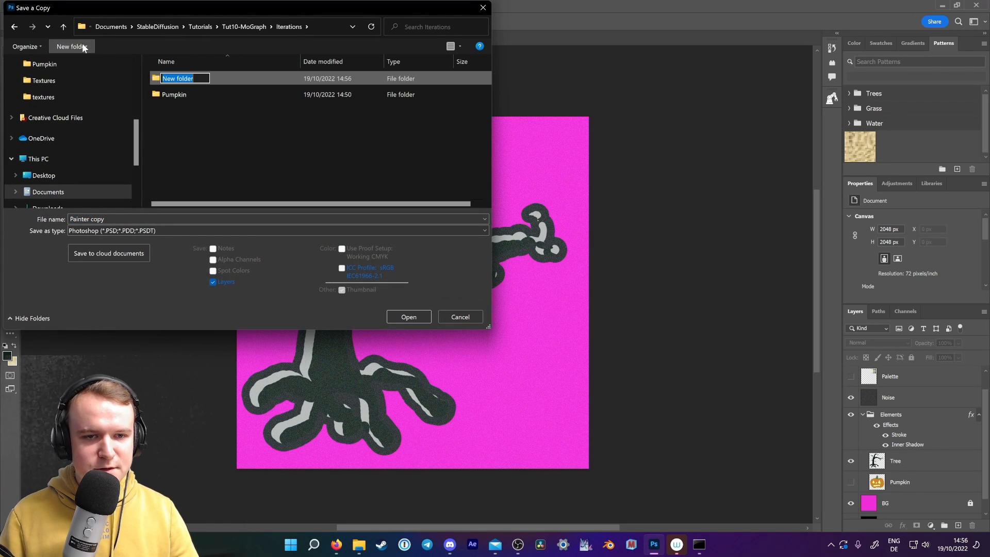
{"action": "type", "text": "Tree"}
{"action": "key", "text": "Return"}
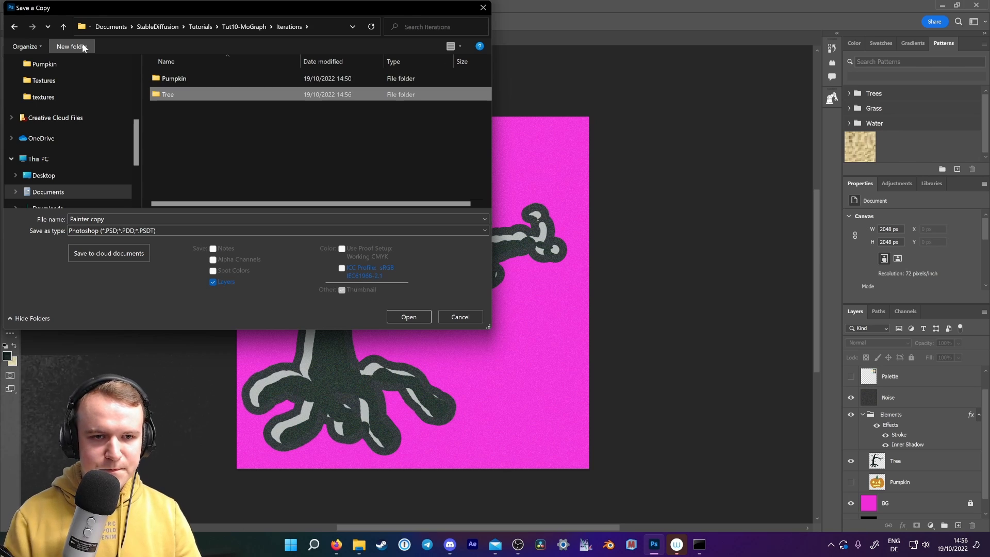
Save the painted tree as a JPEG copy named 1 inside the Tree folder.
{"action": "double_click", "coordinate": [178, 88]}
{"action": "type", "text": "1"}
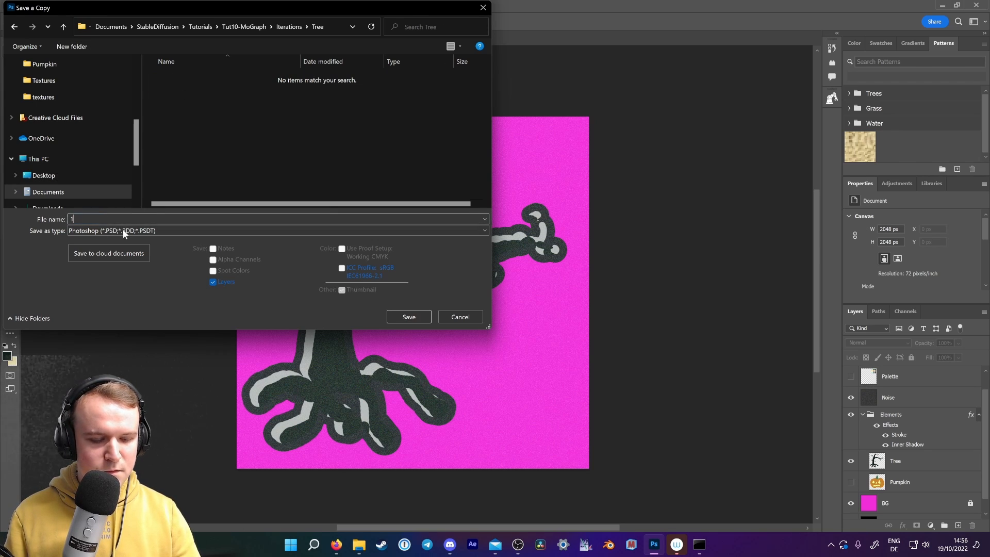
{"action": "left_click", "coordinate": [120, 231]}
{"action": "left_click", "coordinate": [110, 315]}
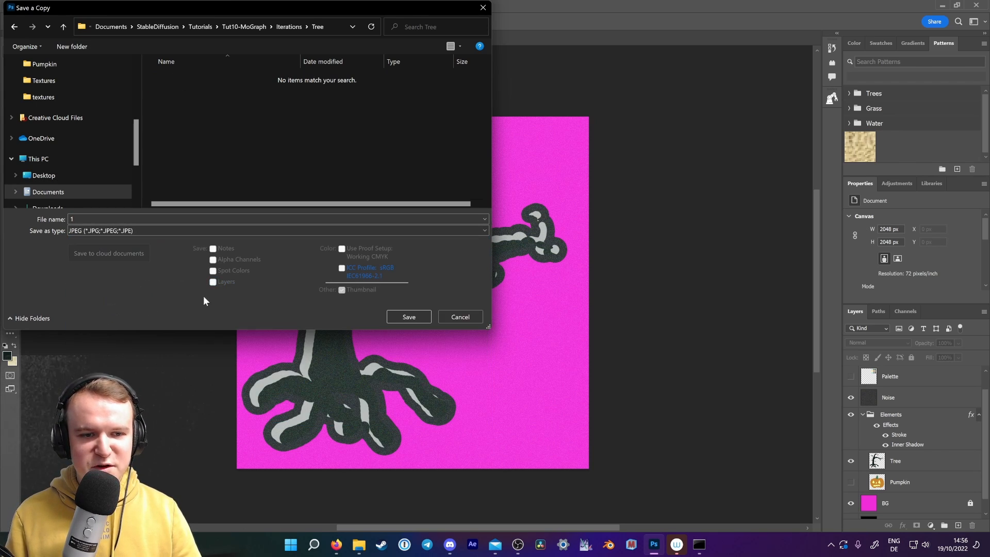
{"action": "left_click", "coordinate": [414, 317]}
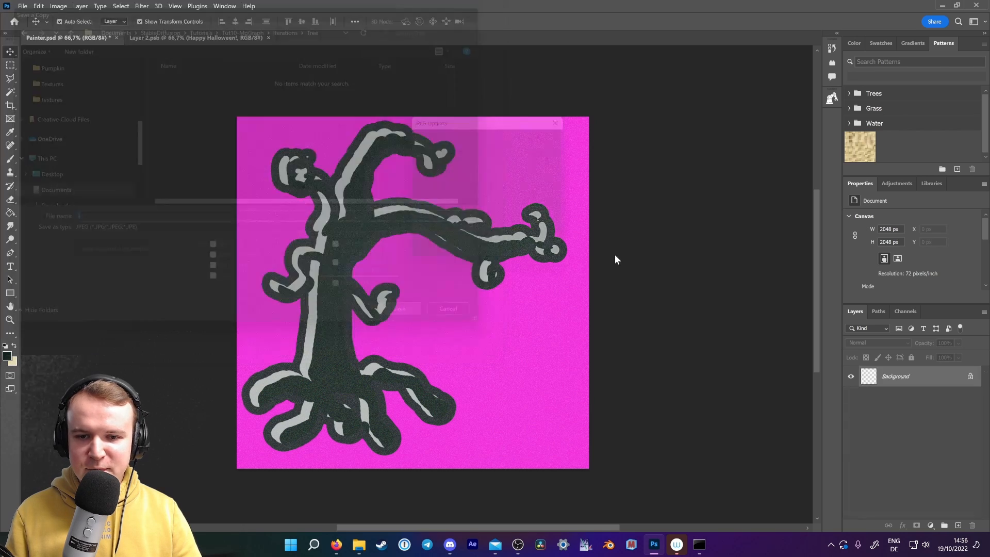
{"action": "left_click", "coordinate": [552, 135]}
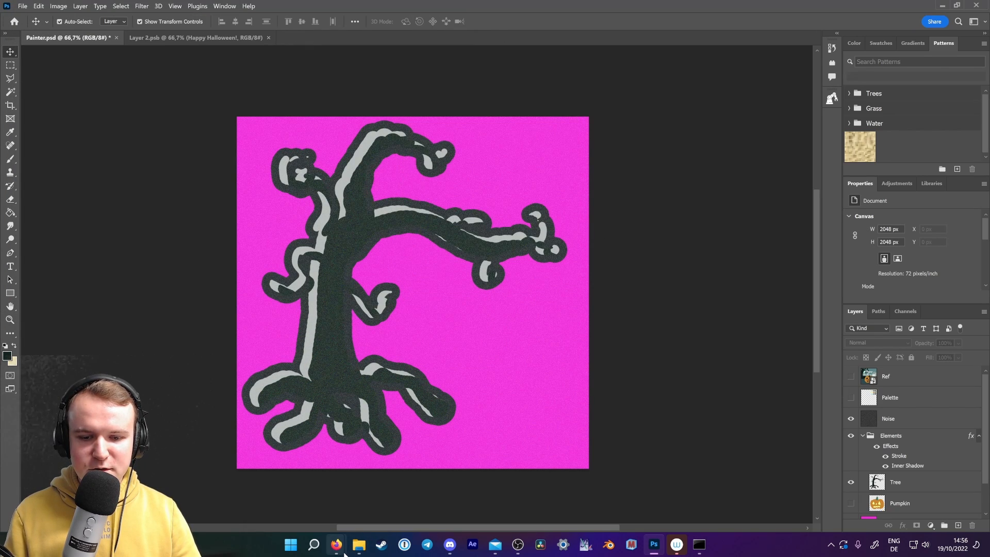
Switch to Stable Diffusion in Firefox and replace the pumpkin img2img source with image 1 from the Tree folder.
{"action": "mouse_move", "coordinate": [335, 544]}
{"action": "left_click", "coordinate": [371, 495]}
{"action": "left_click", "coordinate": [80, 7]}
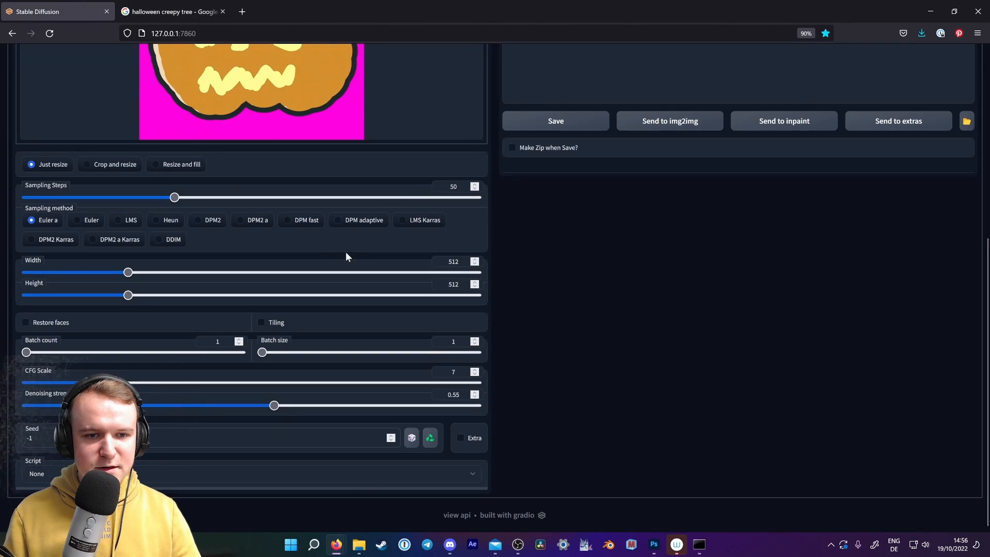
{"action": "scroll", "coordinate": [441, 191], "scroll_direction": "up", "scroll_amount": 5}
{"action": "left_click", "coordinate": [473, 172]}
{"action": "left_click", "coordinate": [373, 217]}
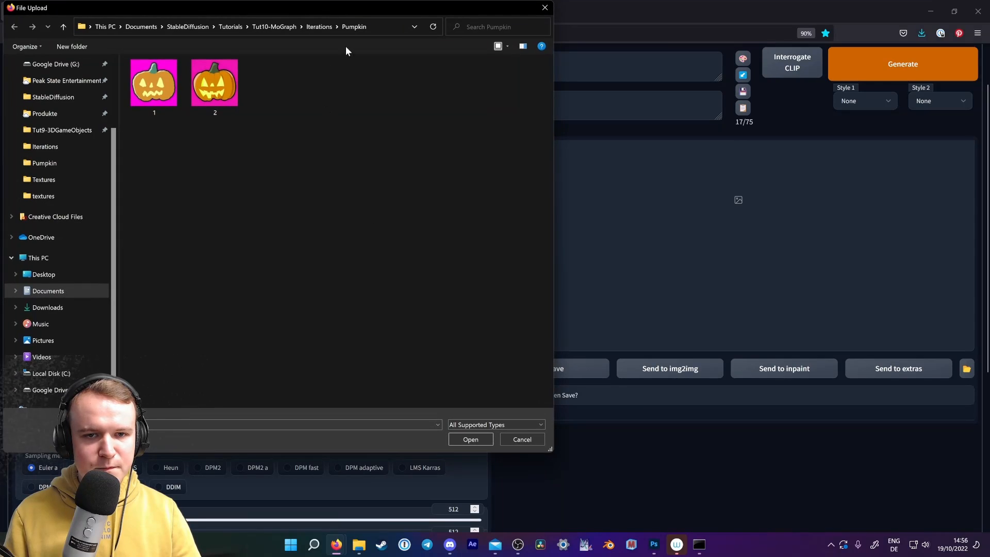
{"action": "left_click", "coordinate": [320, 27]}
{"action": "double_click", "coordinate": [159, 87]}
{"action": "left_click", "coordinate": [160, 88]}
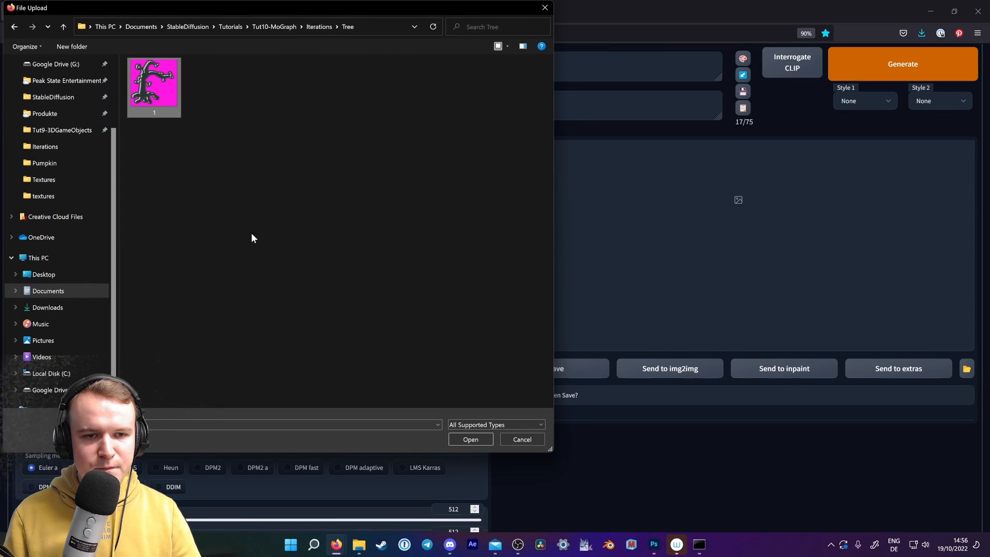
{"action": "left_click", "coordinate": [470, 439]}
Change the subject of the img2img prompt from a jack-o-lantern pumpkin to "haunted halloween tree", keeping the style terms.
{"action": "scroll", "coordinate": [108, 96], "scroll_direction": "up", "scroll_amount": 2}
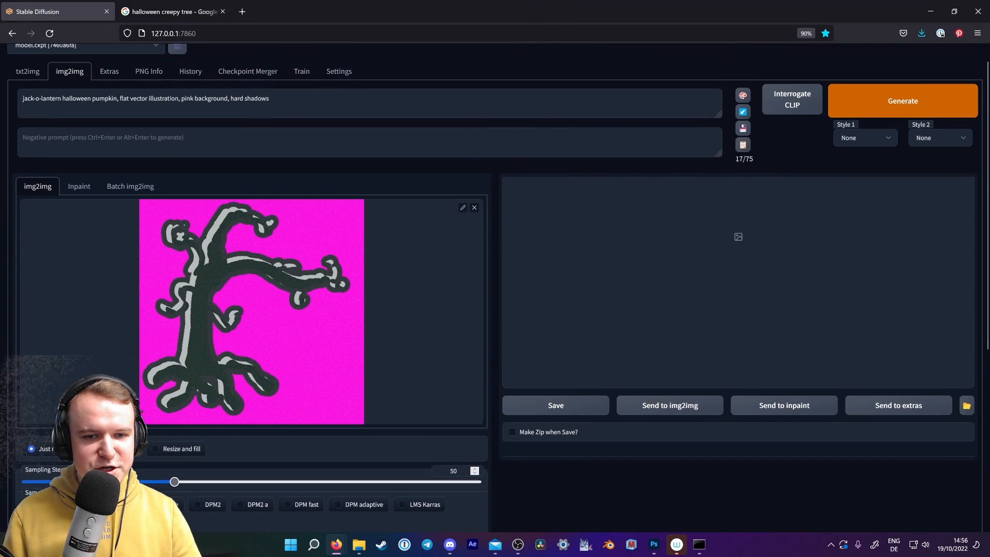
{"action": "double_click", "coordinate": [99, 111]}
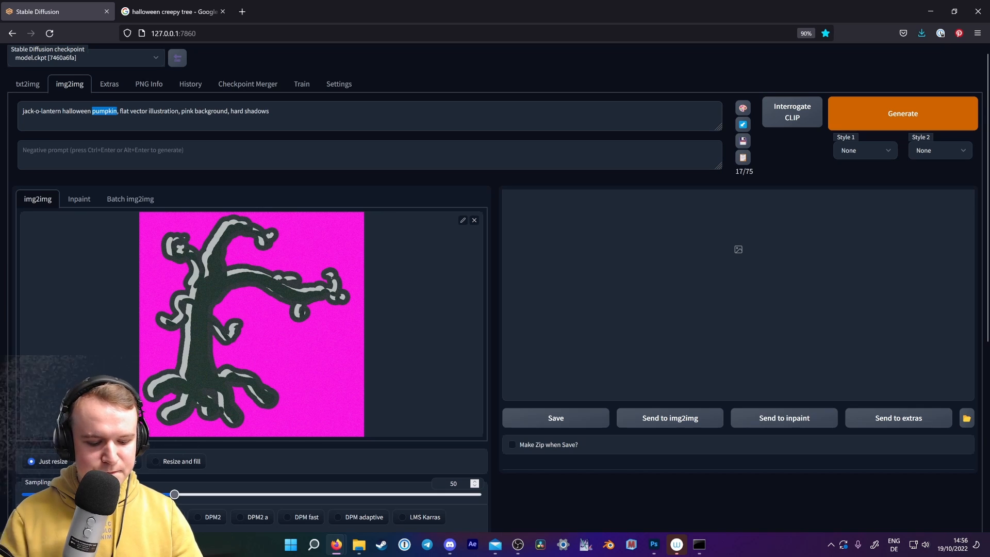
{"action": "type", "text": "tree"}
{"action": "double_click", "coordinate": [50, 111]}
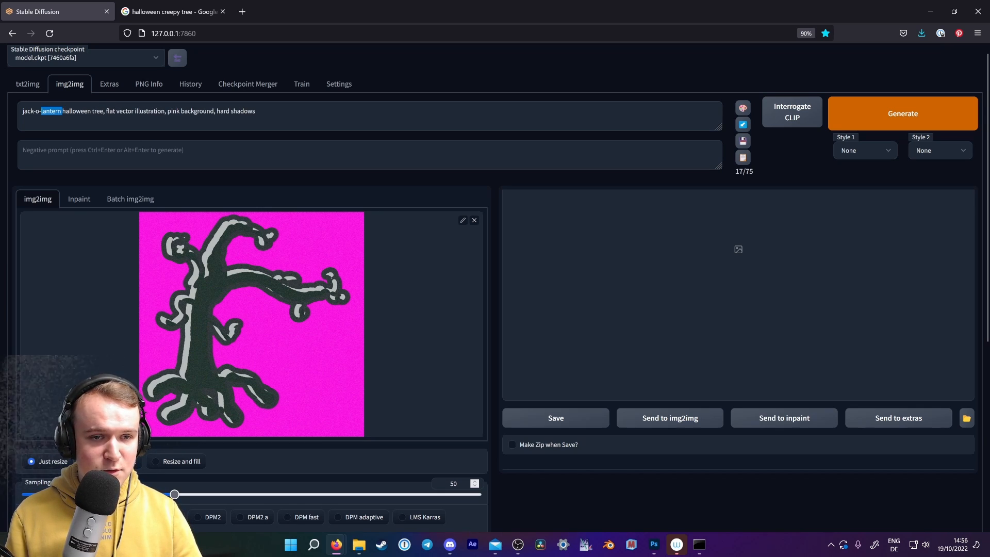
{"action": "left_click", "coordinate": [58, 111]}
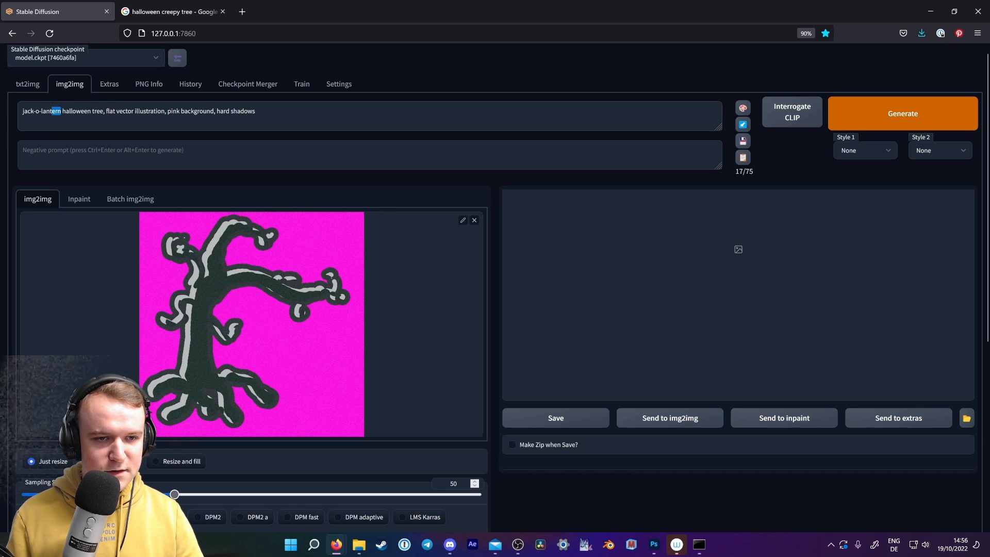
{"action": "key", "text": "shift+Home"}
{"action": "key", "text": "BackSpace"}
{"action": "type", "text": "haunted"}
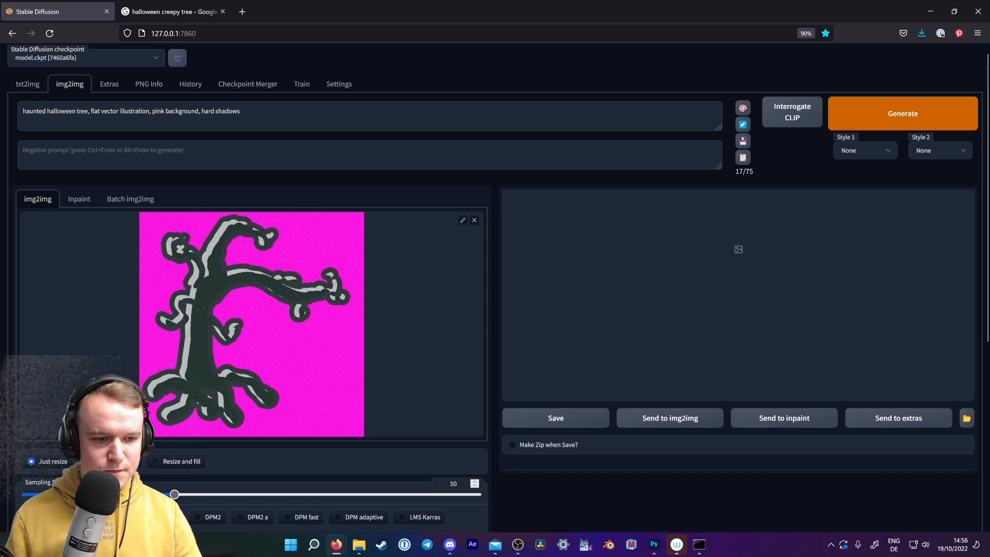
Generate a batch of trees with 20 sampling steps, batch count 6 and denoising strength 0.4.
{"action": "scroll", "coordinate": [591, 487], "scroll_direction": "down", "scroll_amount": 3}
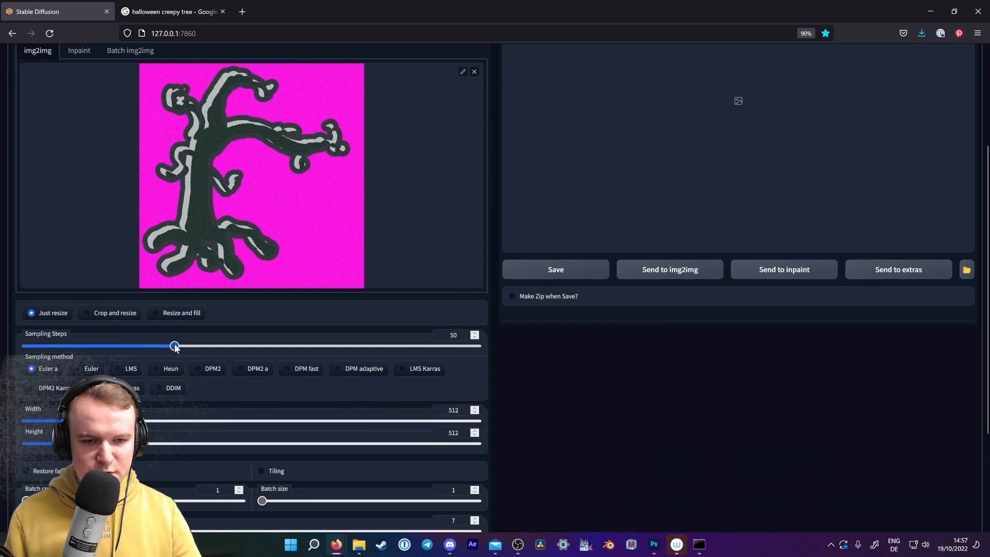
{"action": "left_click_drag", "start_coordinate": [174, 346], "coordinate": [99, 347]}
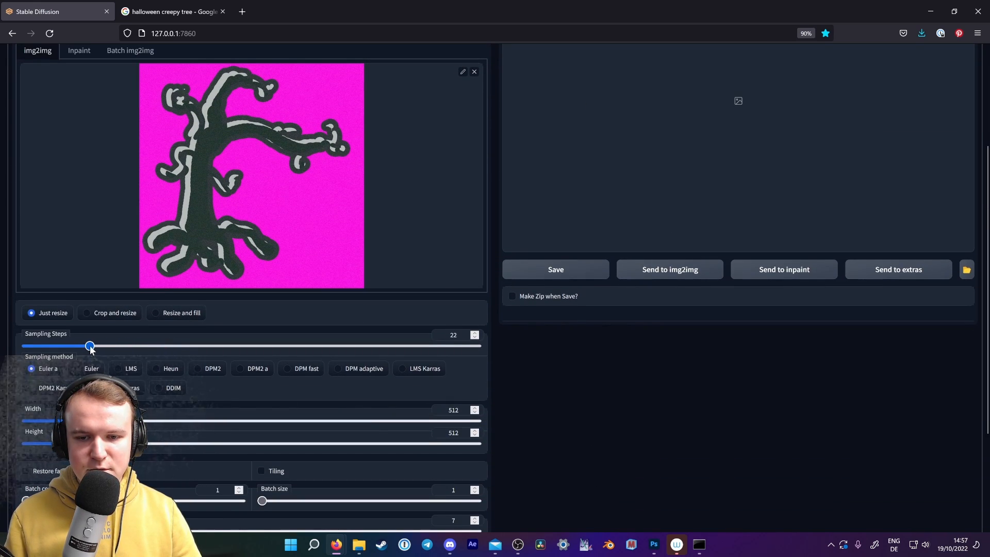
{"action": "scroll", "coordinate": [360, 349], "scroll_direction": "down", "scroll_amount": 3}
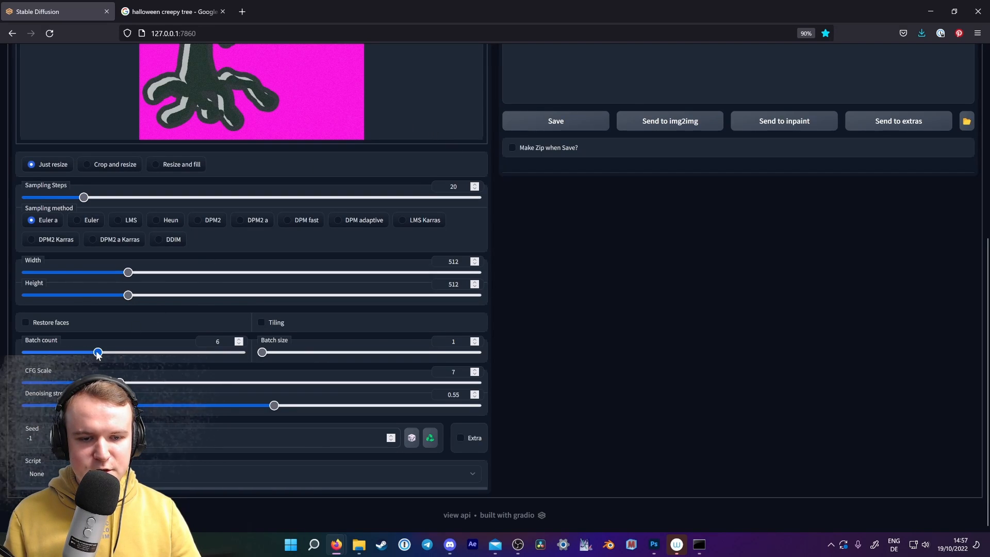
{"action": "left_click_drag", "start_coordinate": [274, 406], "coordinate": [198, 407]}
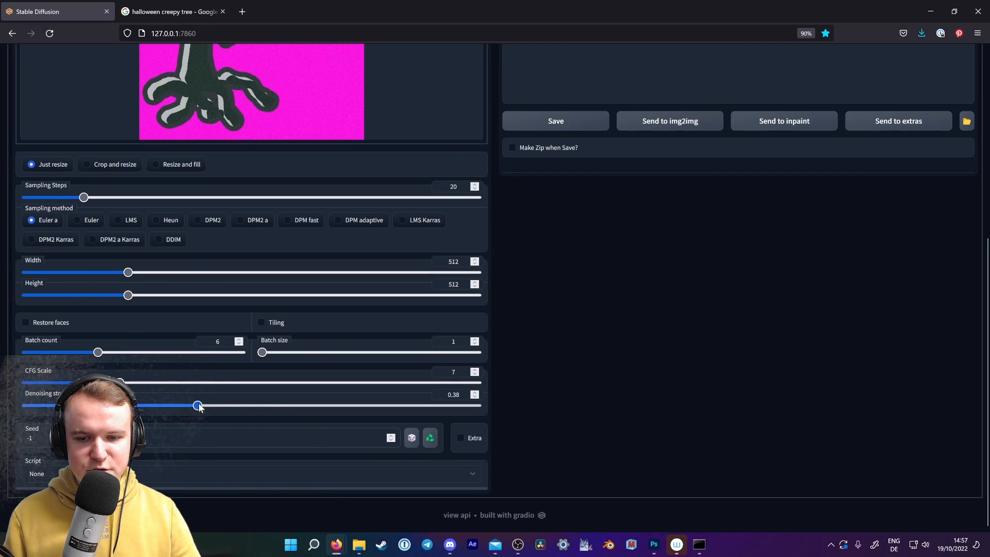
{"action": "scroll", "coordinate": [805, 373], "scroll_direction": "up", "scroll_amount": 4}
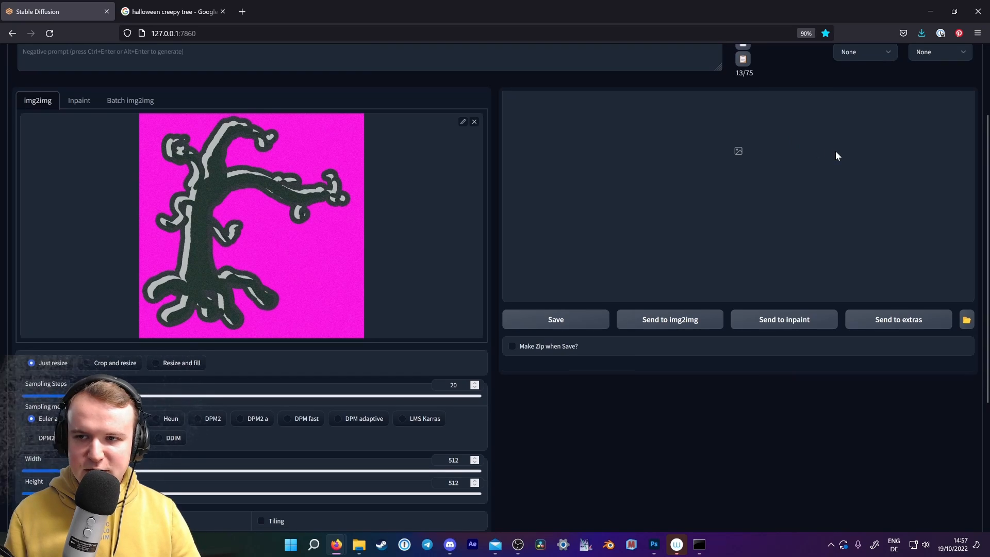
{"action": "scroll", "coordinate": [835, 151], "scroll_direction": "up", "scroll_amount": 2}
{"action": "left_click", "coordinate": [887, 118]}
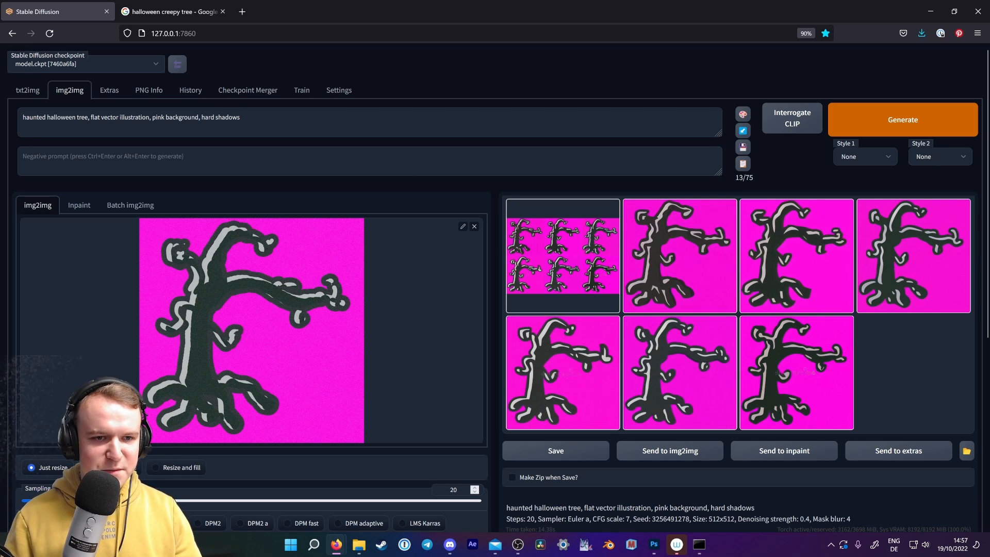
Regenerate the batch with denoising strength 0.6 and "gnarled branches, scary, horror" added to the prompt after "haunted halloween tree".
{"action": "scroll", "coordinate": [622, 463], "scroll_direction": "down", "scroll_amount": 5}
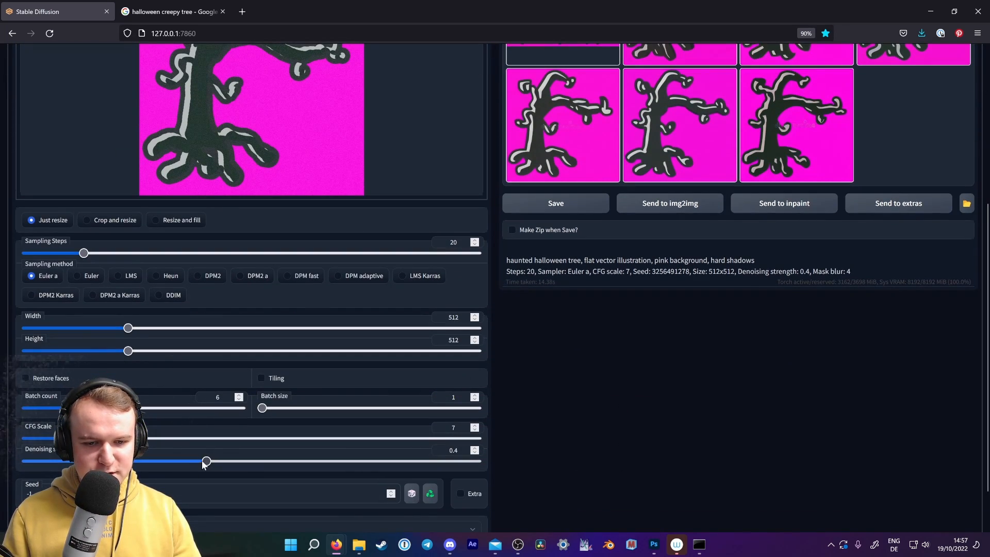
{"action": "left_click_drag", "start_coordinate": [206, 461], "coordinate": [296, 462]}
{"action": "scroll", "coordinate": [326, 456], "scroll_direction": "up", "scroll_amount": 4}
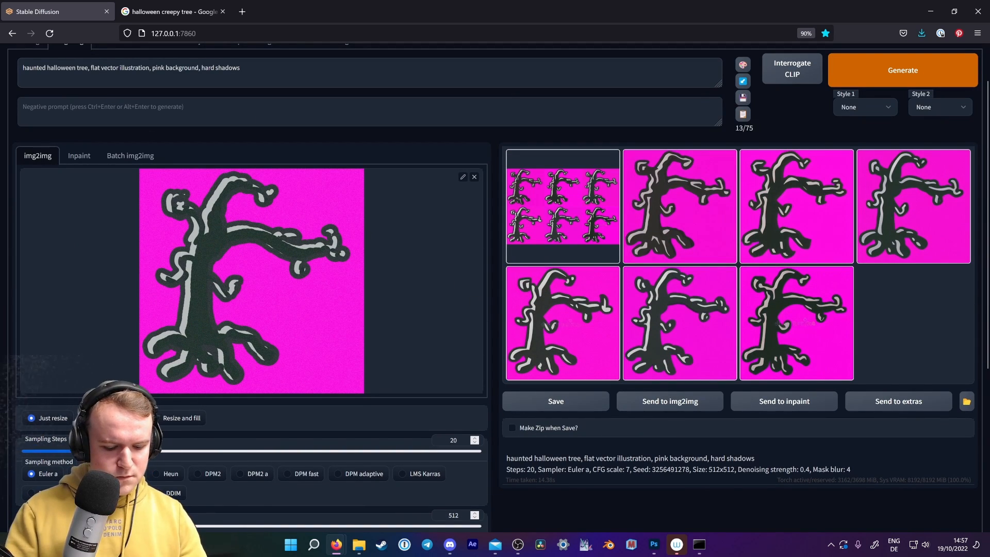
{"action": "type", "text": "gnarled branch"}
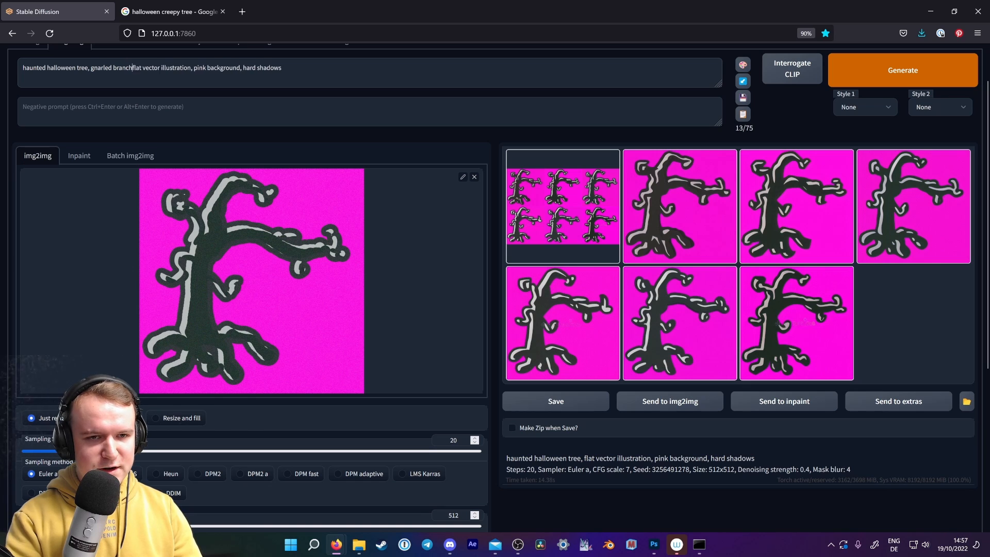
{"action": "type", "text": "es, scary"}
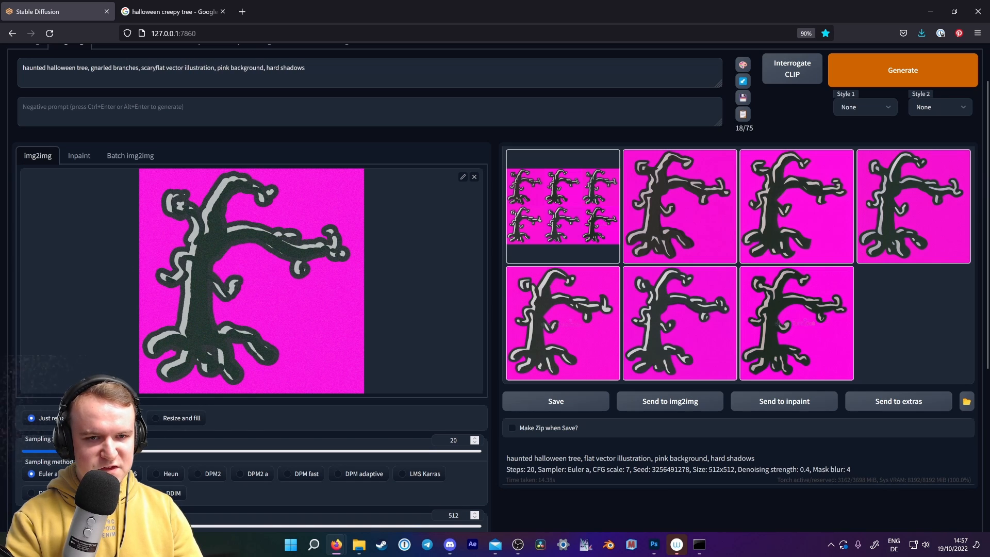
{"action": "type", "text": ", horror,"}
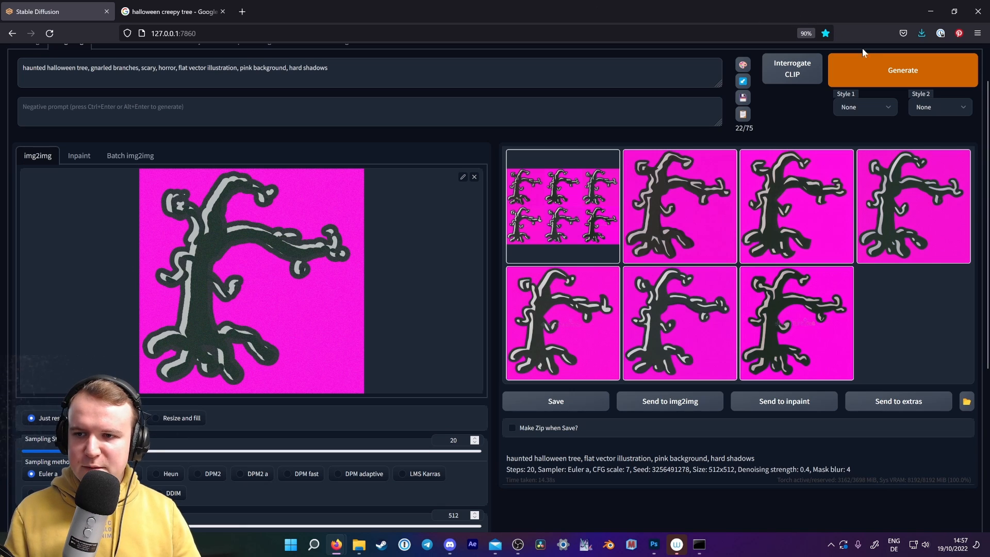
{"action": "left_click", "coordinate": [872, 64]}
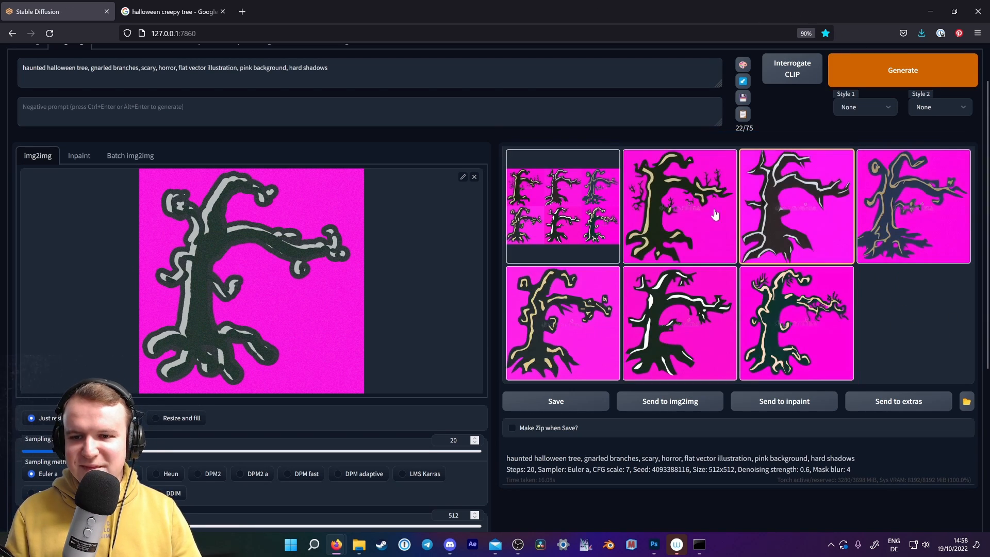
Compare the six generated tree variants one by one in the enlarged preview, focusing on branch shapes and highlights.
{"action": "left_click", "coordinate": [715, 215]}
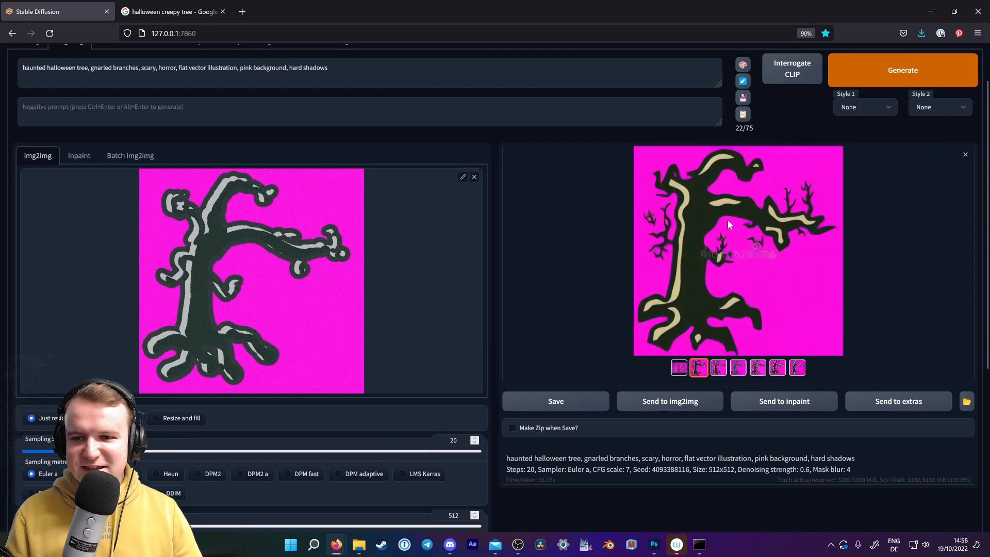
{"action": "left_click", "coordinate": [720, 368]}
{"action": "left_click", "coordinate": [738, 368]}
{"action": "left_click", "coordinate": [758, 369]}
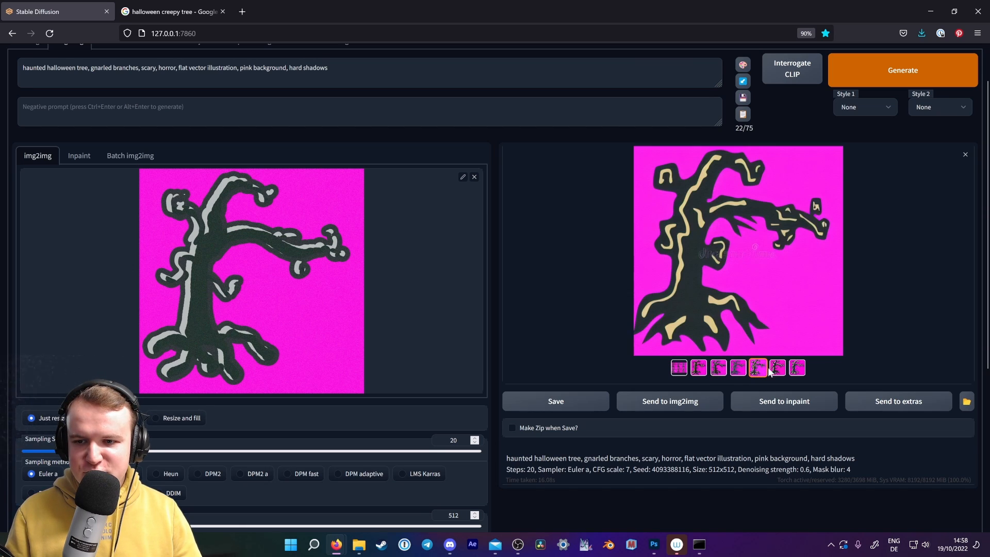
{"action": "left_click", "coordinate": [778, 369]}
{"action": "left_click", "coordinate": [797, 369]}
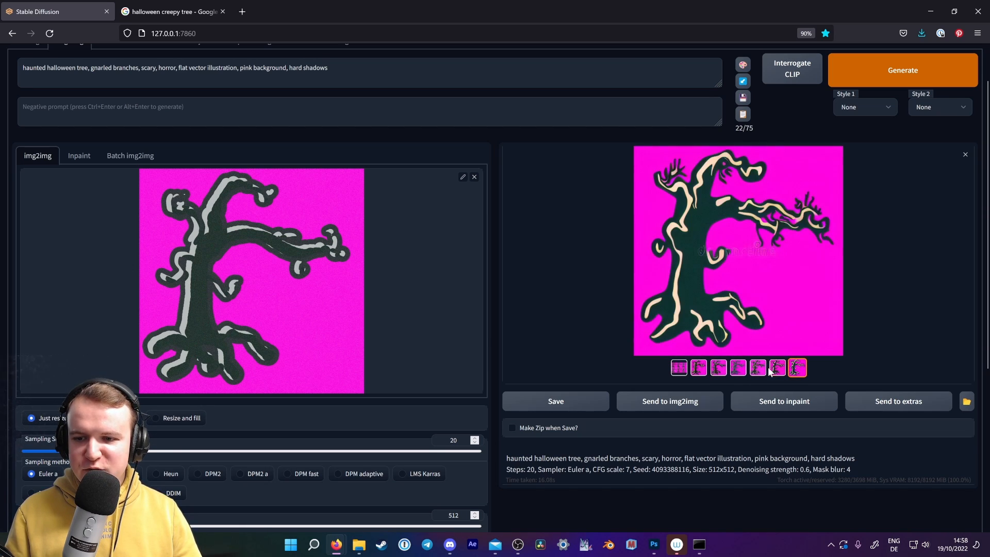
{"action": "left_click", "coordinate": [778, 368]}
{"action": "left_click", "coordinate": [758, 368]}
{"action": "left_click", "coordinate": [738, 368]}
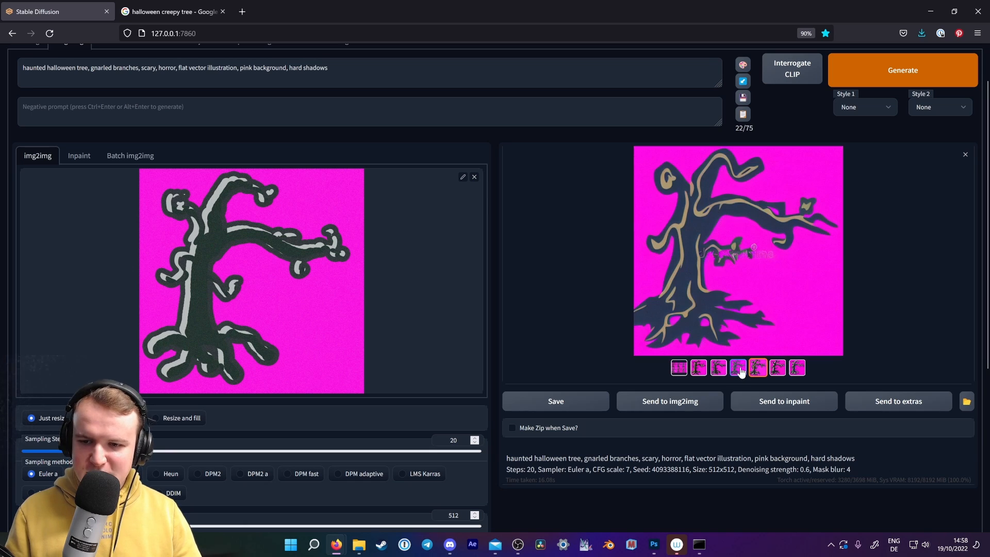
{"action": "left_click", "coordinate": [719, 369]}
{"action": "left_click", "coordinate": [699, 368]}
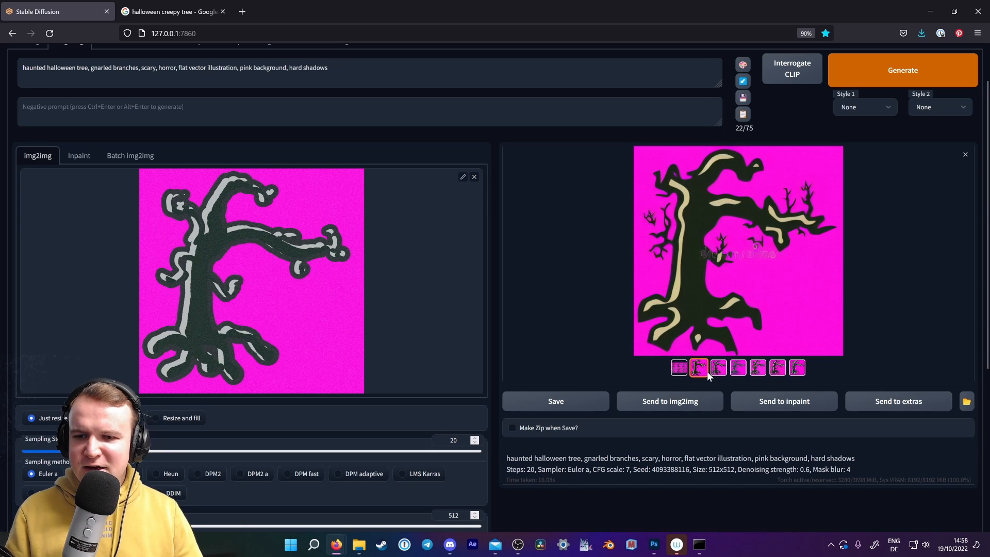
{"action": "left_click", "coordinate": [717, 369]}
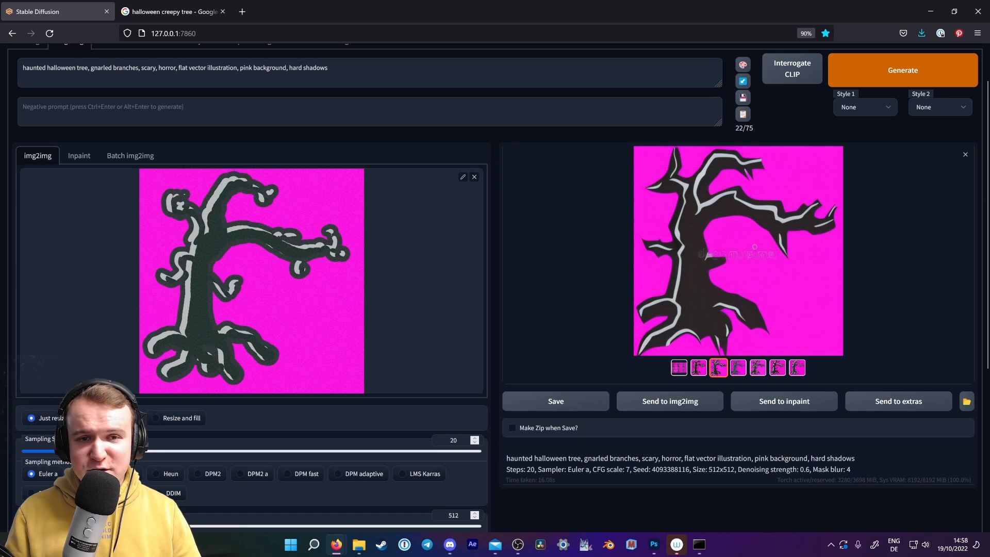
{"action": "left_click", "coordinate": [739, 368]}
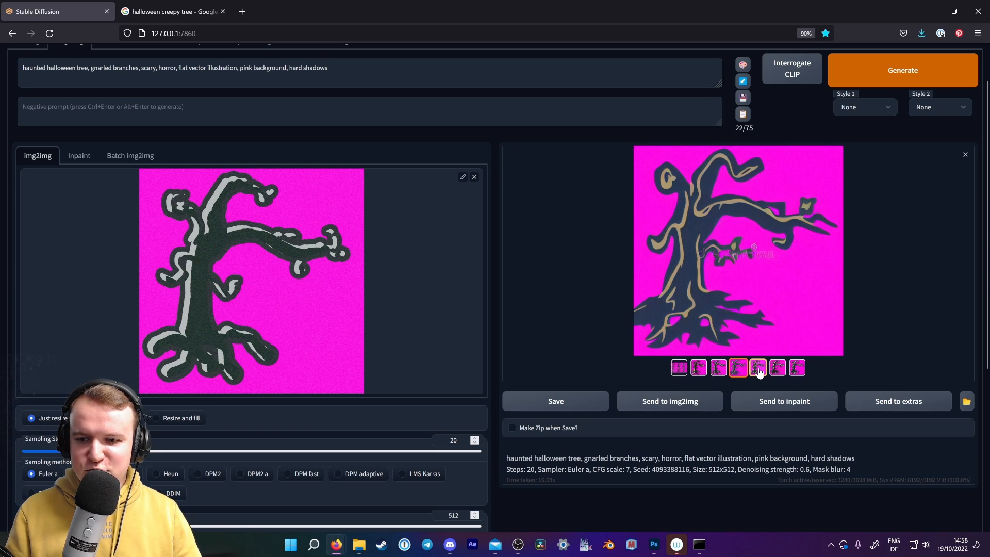
{"action": "left_click", "coordinate": [758, 368]}
{"action": "left_click", "coordinate": [777, 368]}
{"action": "left_click", "coordinate": [798, 368]}
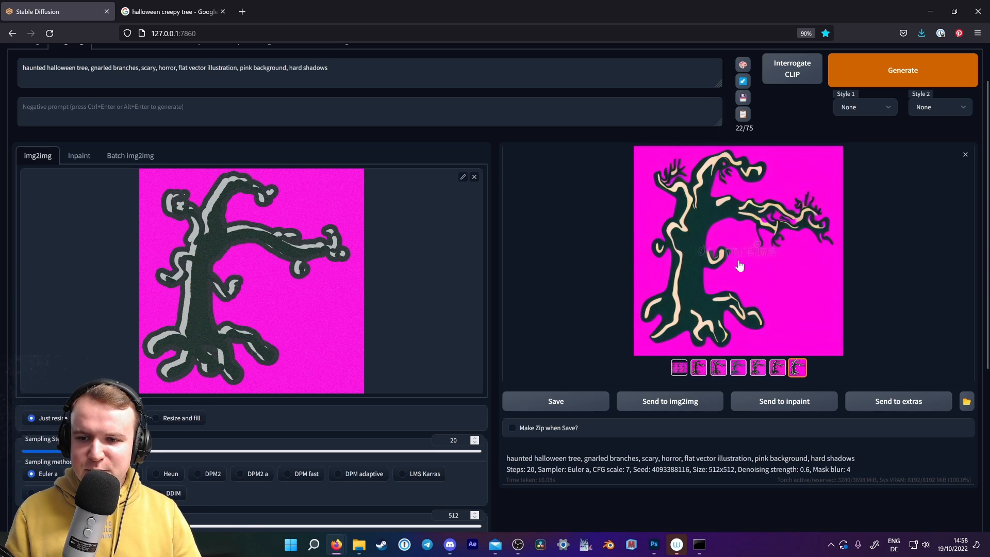
{"action": "left_click", "coordinate": [778, 368]}
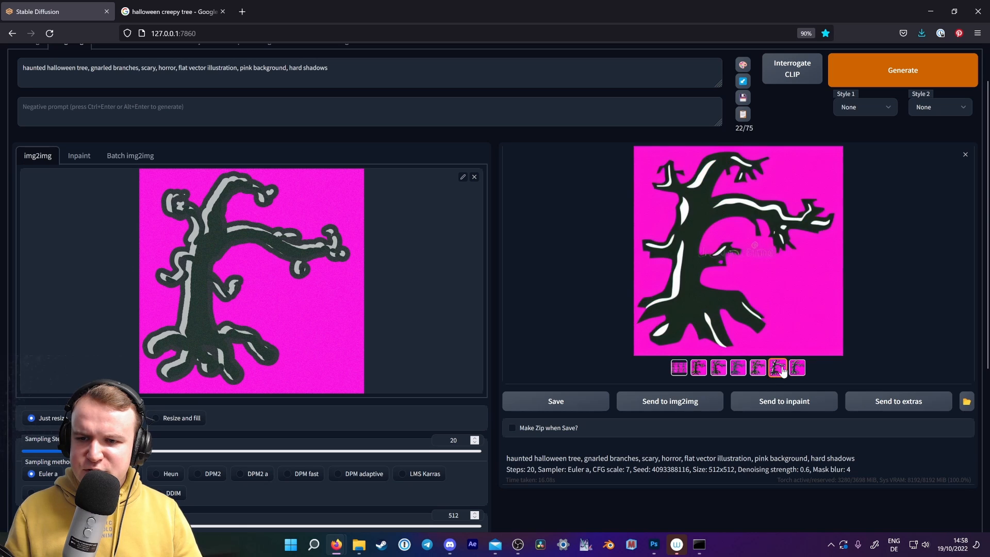
{"action": "left_click", "coordinate": [758, 368]}
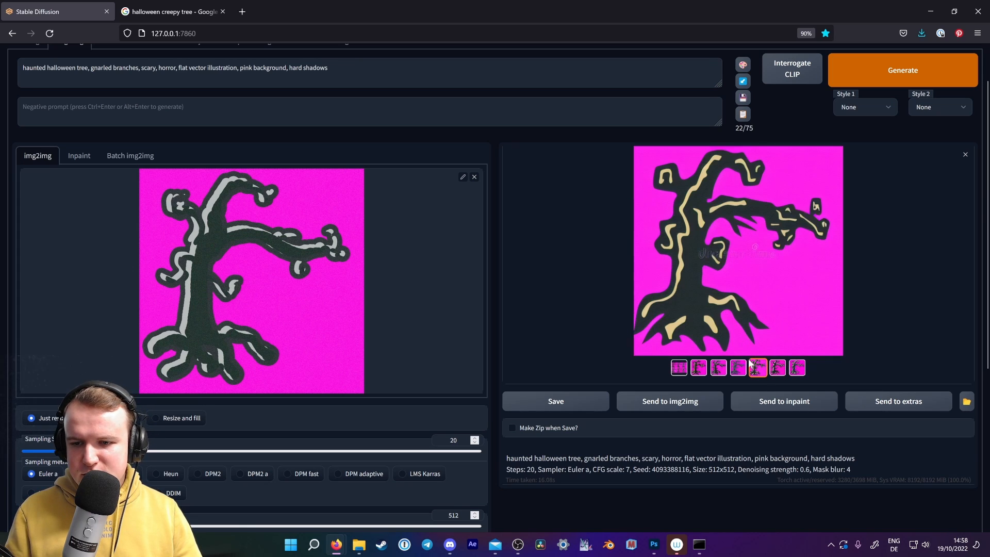
{"action": "left_click", "coordinate": [738, 368]}
{"action": "left_click", "coordinate": [719, 372]}
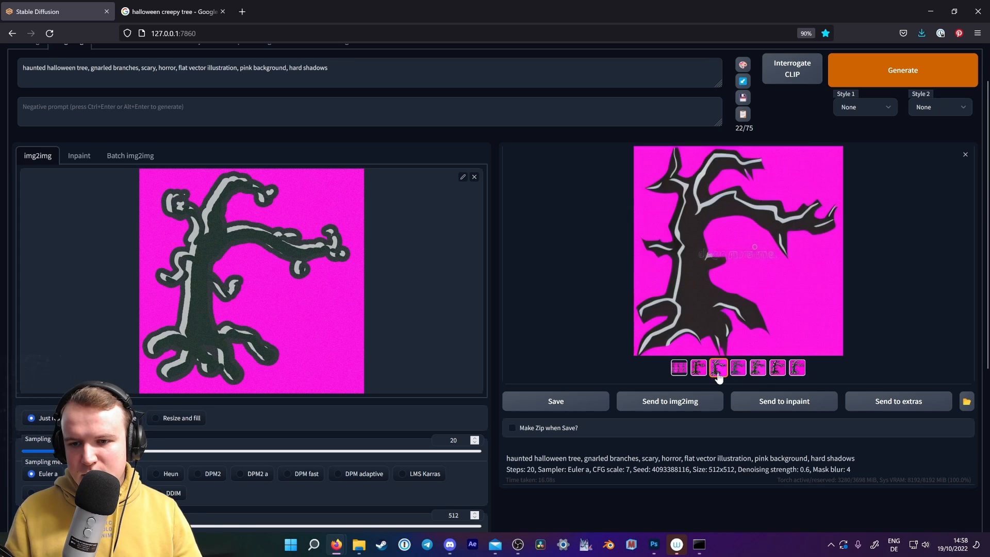
Preview the first and third generated tree variants in the enlarged view.
{"action": "left_click", "coordinate": [705, 373]}
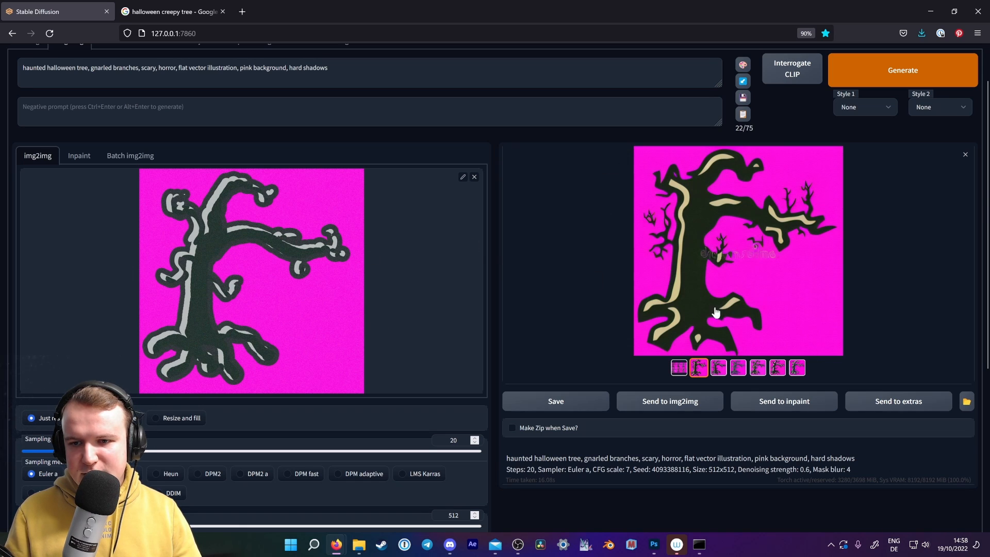
{"action": "left_click", "coordinate": [739, 368]}
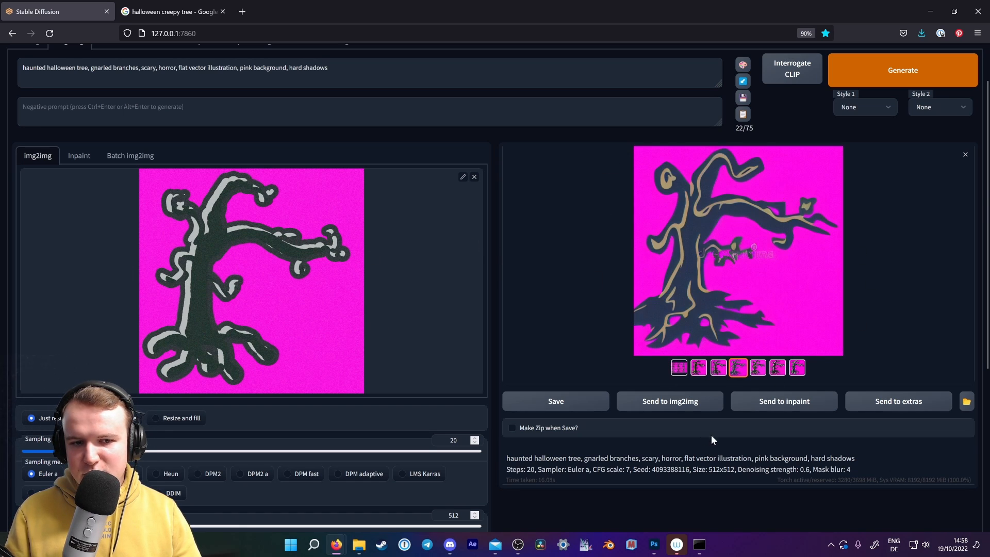
Switch to Photoshop, raise the Noise layer's opacity to 91% and clip the layer to the Elements group.
{"action": "left_click", "coordinate": [654, 544]}
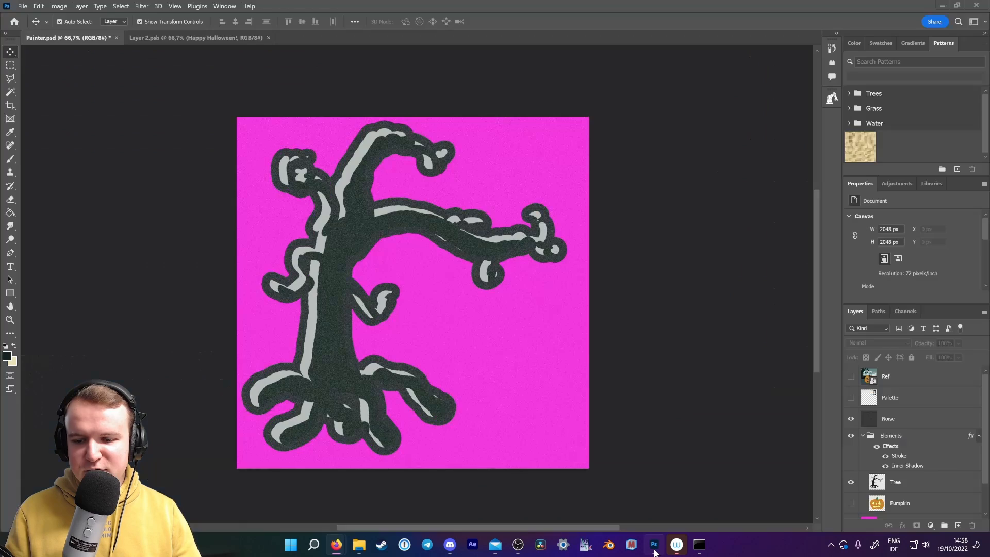
{"action": "left_click", "coordinate": [914, 412]}
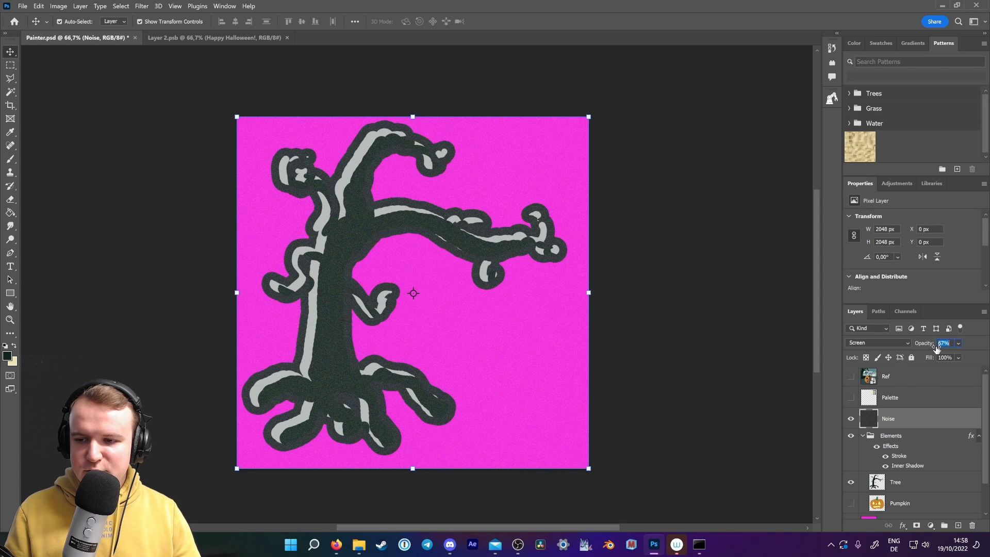
{"action": "left_click_drag", "start_coordinate": [937, 349], "coordinate": [939, 348]}
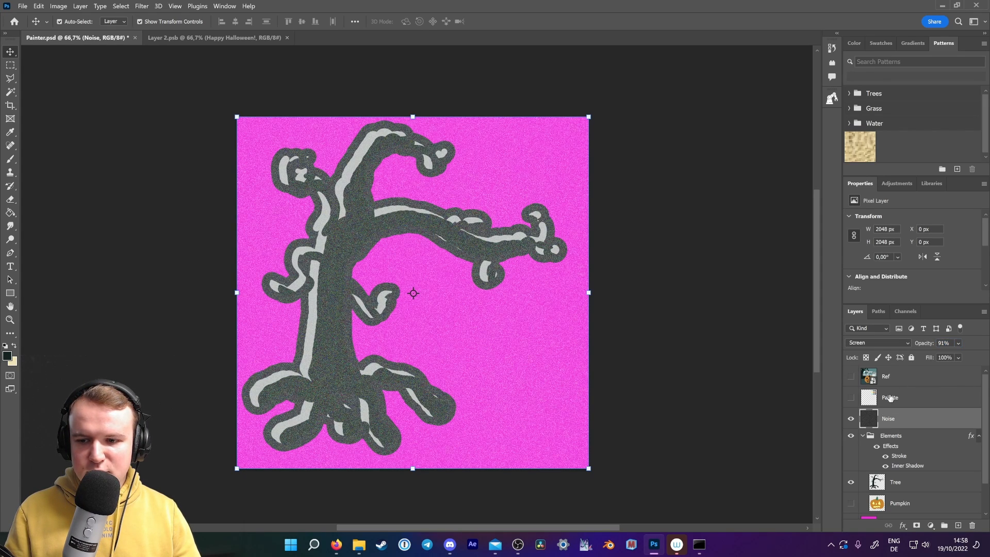
{"action": "left_click", "coordinate": [882, 427], "text": "alt"}
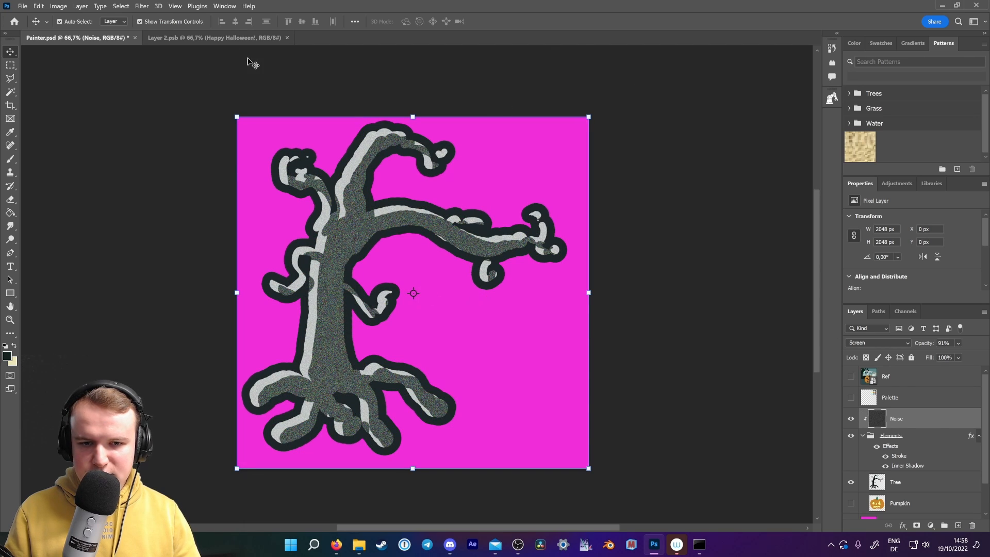
{"action": "left_click", "coordinate": [23, 6]}
{"action": "left_click", "coordinate": [52, 134]}
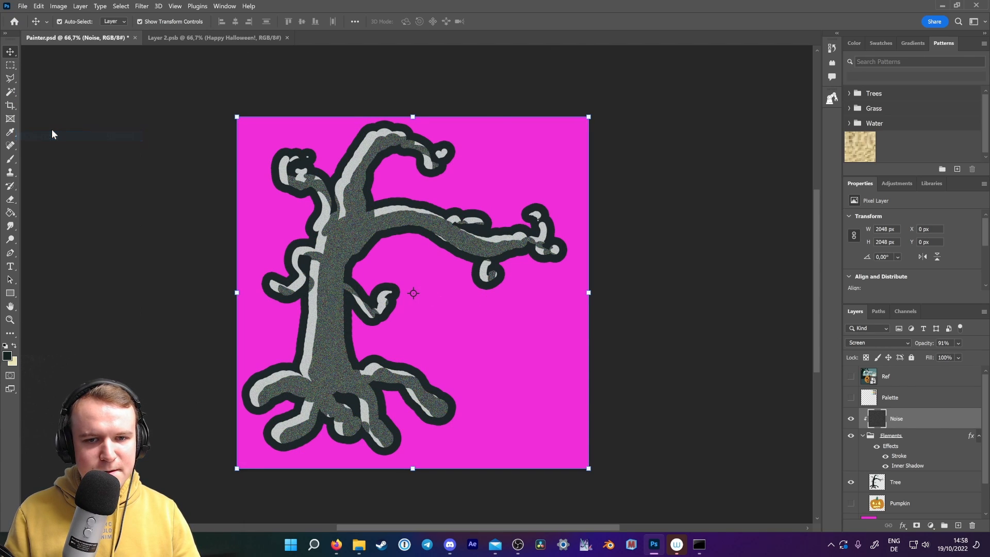
{"action": "left_click", "coordinate": [448, 316]}
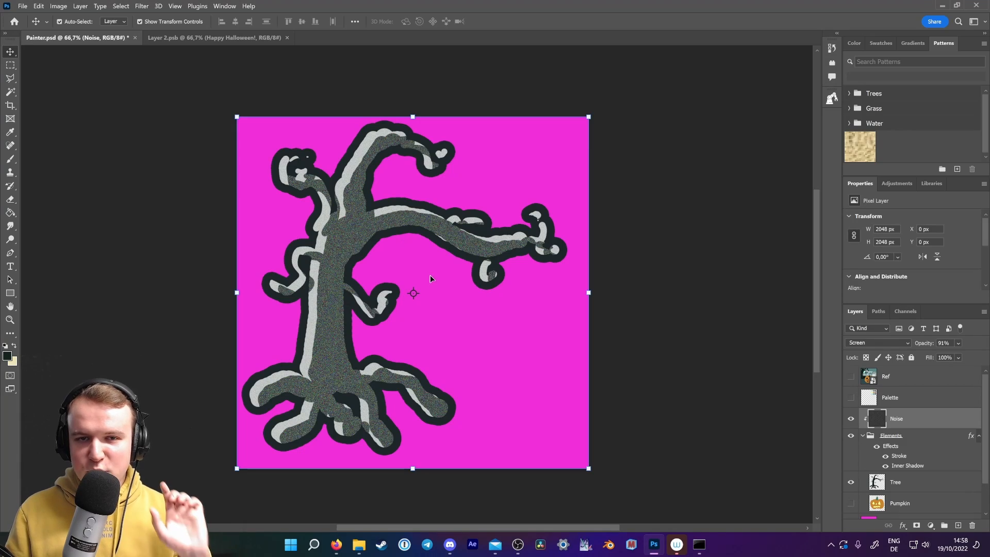
Reduce the stroke size on the Elements group and set its inner shadow distance to 41 px.
{"action": "left_click", "coordinate": [908, 459]}
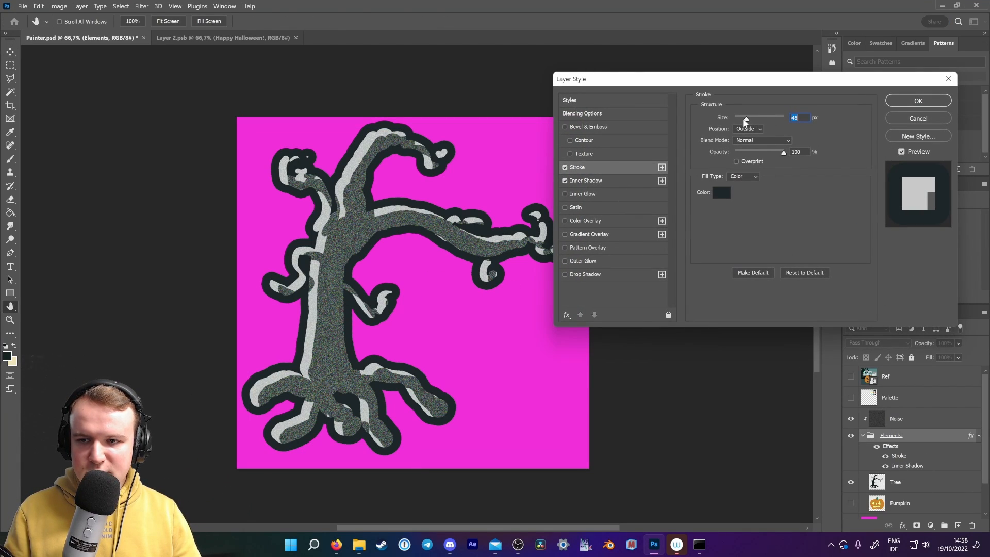
{"action": "left_click_drag", "start_coordinate": [744, 121], "coordinate": [742, 120]}
{"action": "left_click", "coordinate": [919, 101]}
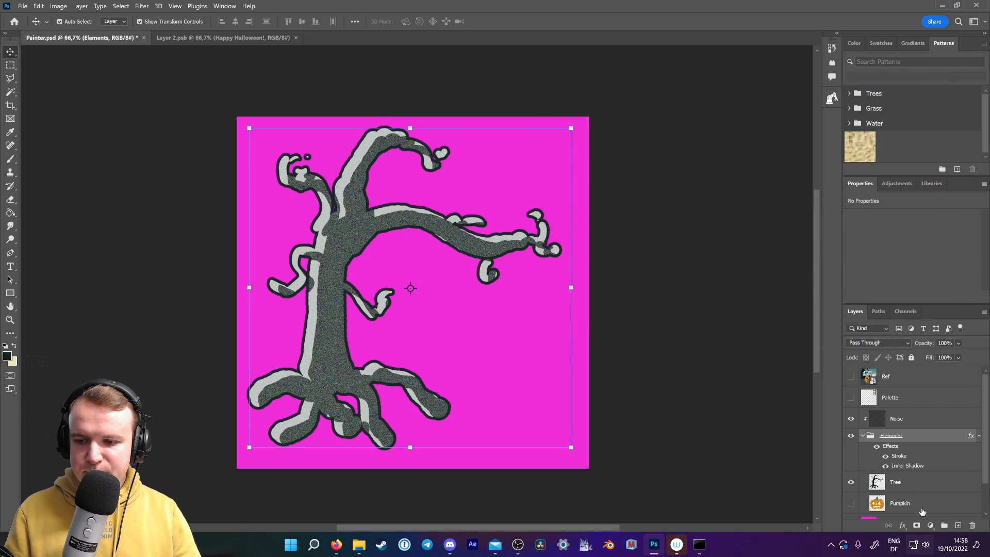
{"action": "double_click", "coordinate": [906, 467]}
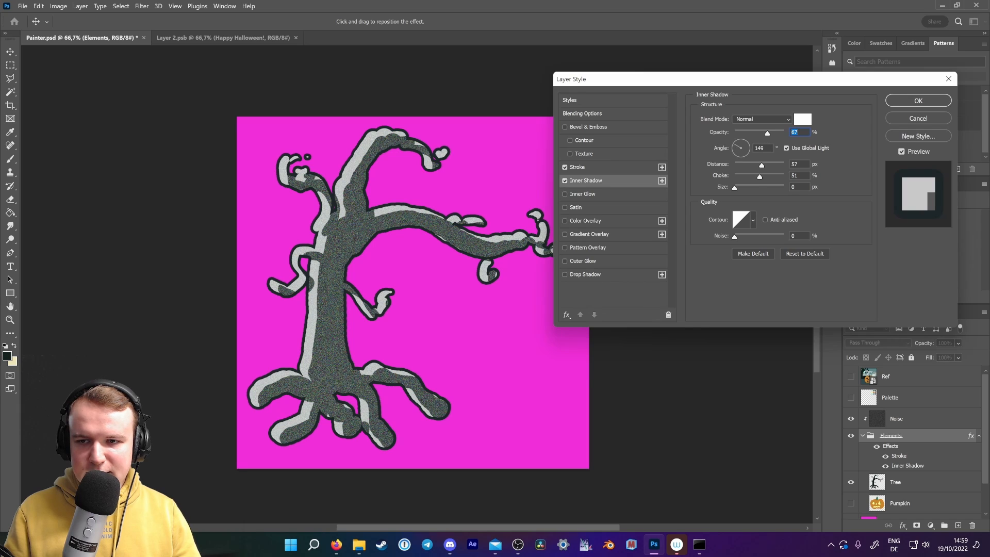
{"action": "left_click_drag", "start_coordinate": [762, 168], "coordinate": [756, 168]}
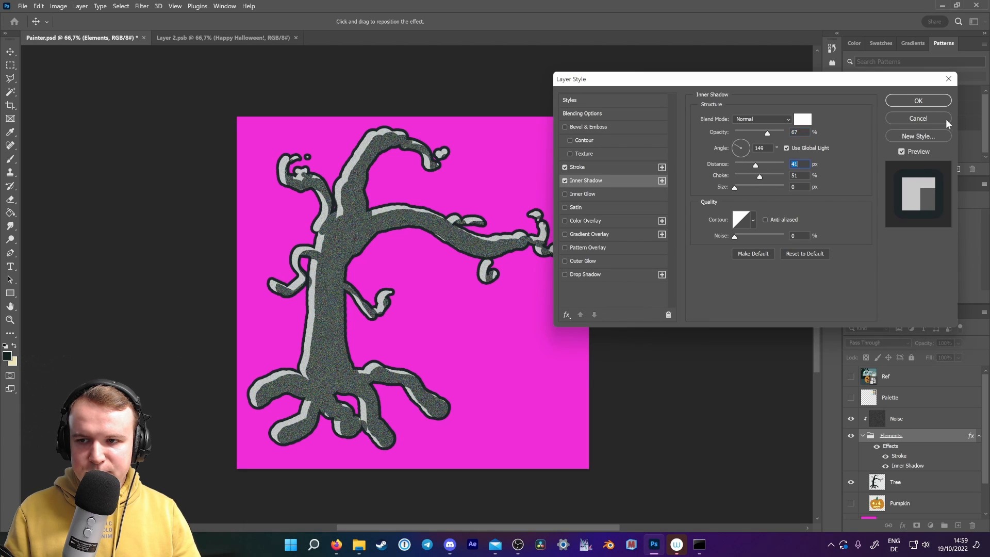
{"action": "left_click", "coordinate": [923, 101]}
Save a copy of the tree painting as a JPEG named 2 in the Iterations/Tree folder.
{"action": "left_click", "coordinate": [23, 6]}
{"action": "left_click", "coordinate": [71, 139]}
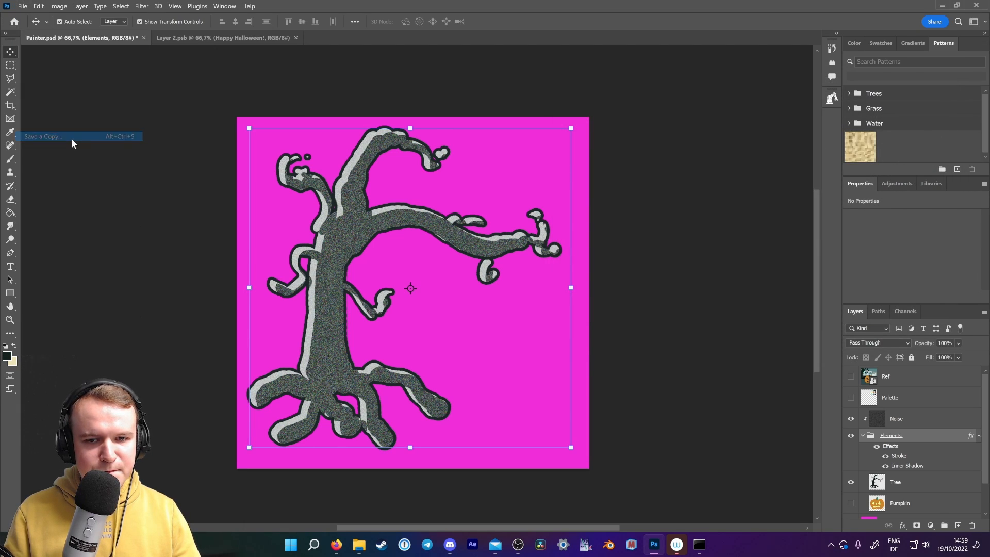
{"action": "left_click", "coordinate": [252, 29]}
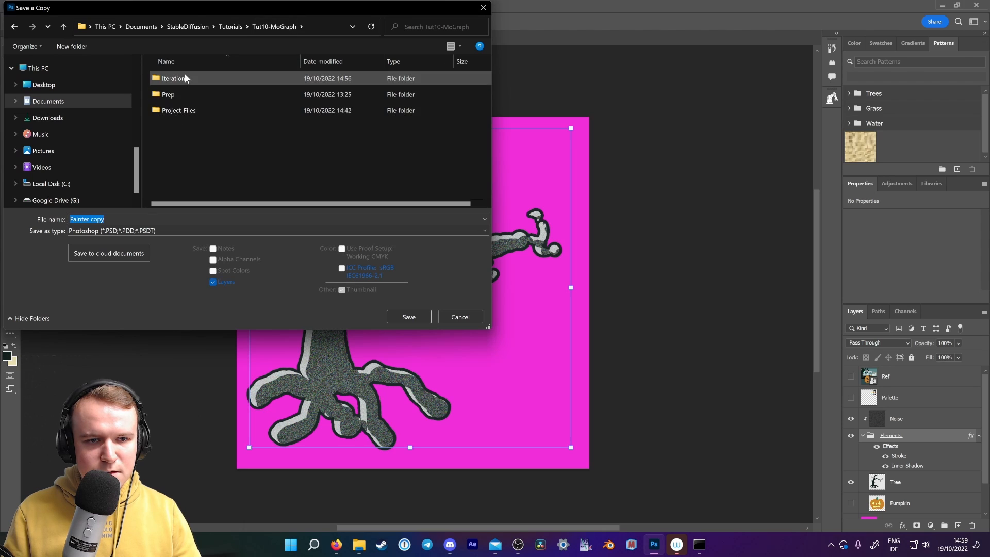
{"action": "double_click", "coordinate": [185, 78]}
{"action": "double_click", "coordinate": [172, 93]}
{"action": "left_click", "coordinate": [103, 219]}
{"action": "key", "text": "ctrl+a"}
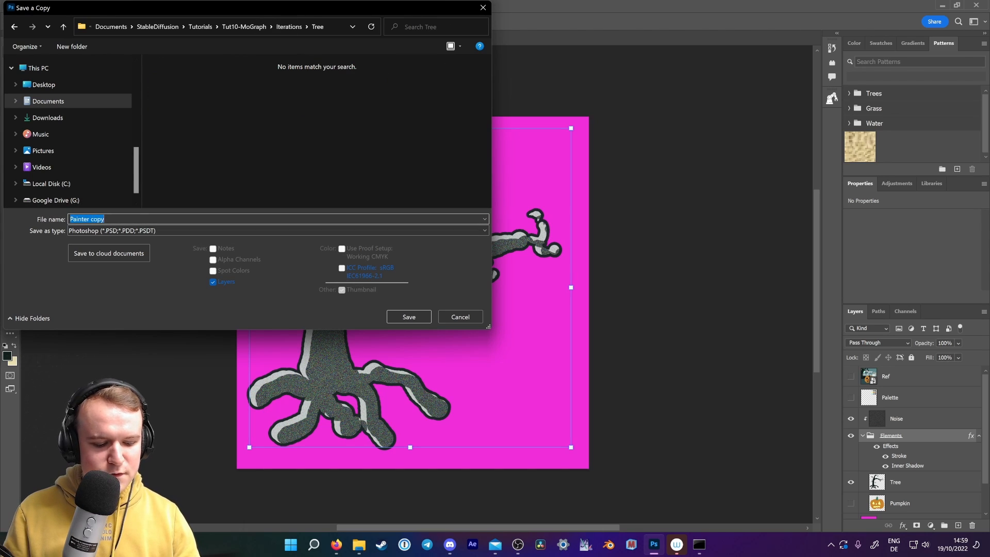
{"action": "type", "text": "2"}
{"action": "left_click", "coordinate": [104, 232]}
{"action": "left_click", "coordinate": [109, 316]}
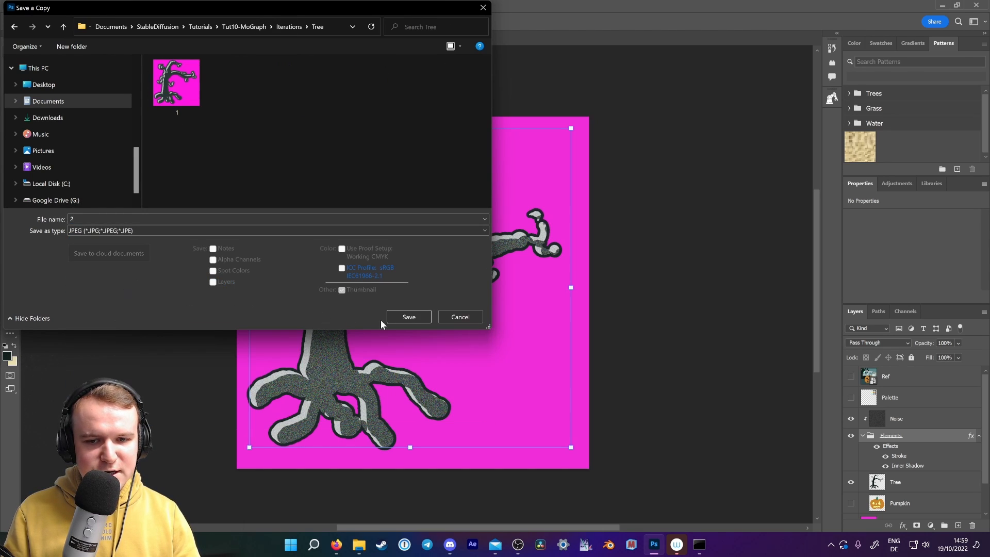
{"action": "left_click", "coordinate": [412, 318]}
{"action": "left_click", "coordinate": [551, 135]}
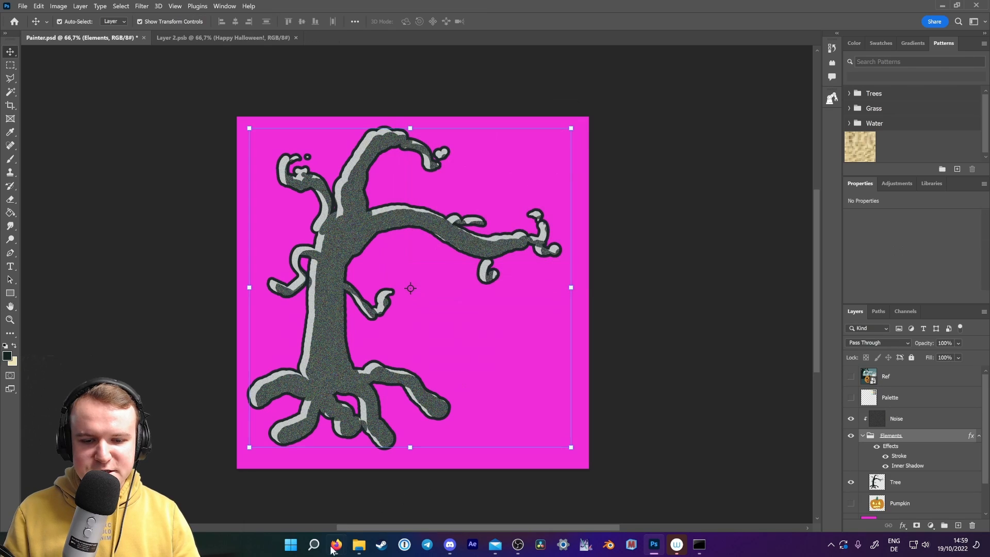
Switch to Stable Diffusion in the browser and replace the img2img input image with image 2 from the Tree folder.
{"action": "mouse_move", "coordinate": [336, 545]}
{"action": "left_click", "coordinate": [371, 496]}
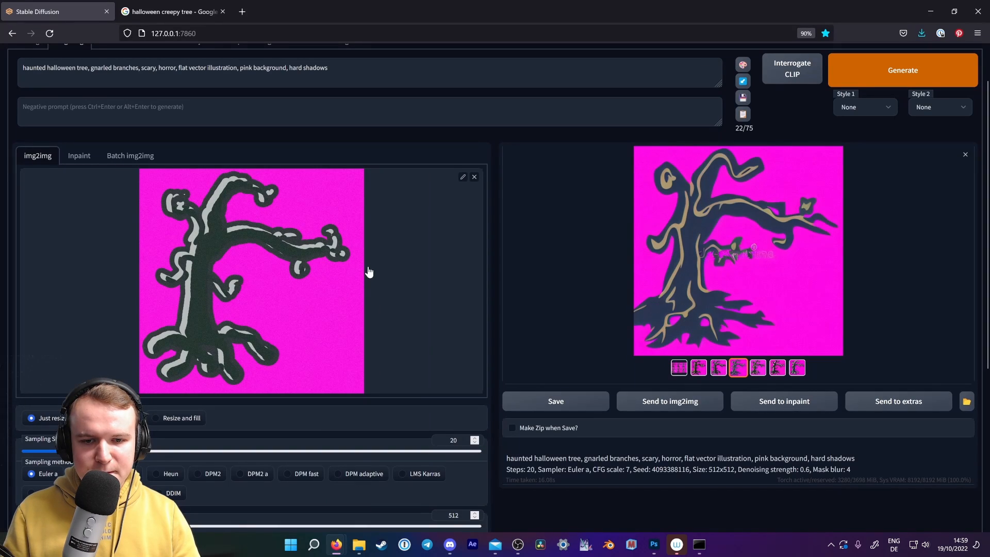
{"action": "left_click", "coordinate": [475, 176]}
{"action": "left_click", "coordinate": [385, 225]}
{"action": "left_click", "coordinate": [215, 85]}
{"action": "left_click", "coordinate": [464, 433]}
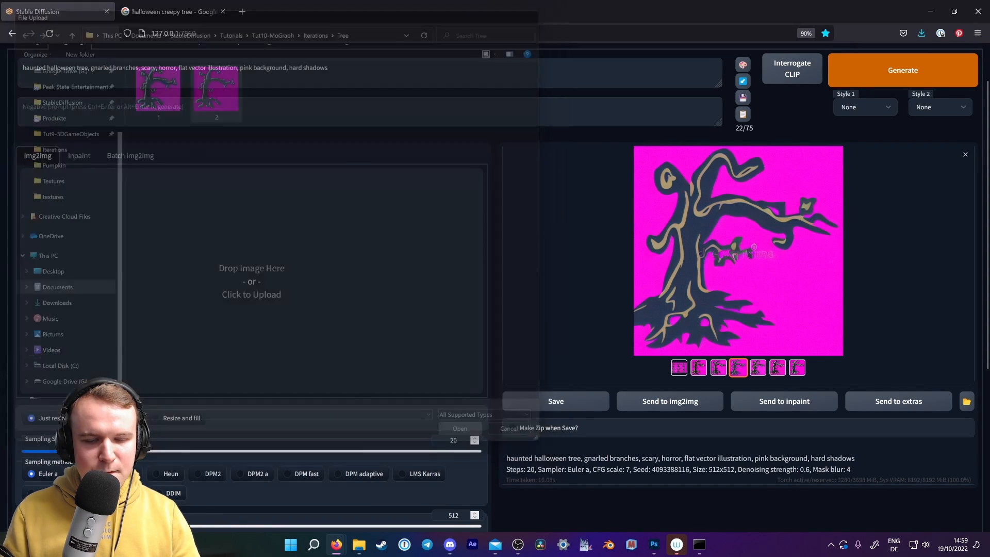
Change the start of the prompt to "old tree with gnarled branches and roots", keeping the remaining terms, and generate a new batch.
{"action": "key", "text": "BackSpace"}
{"action": "type", "text": "with"}
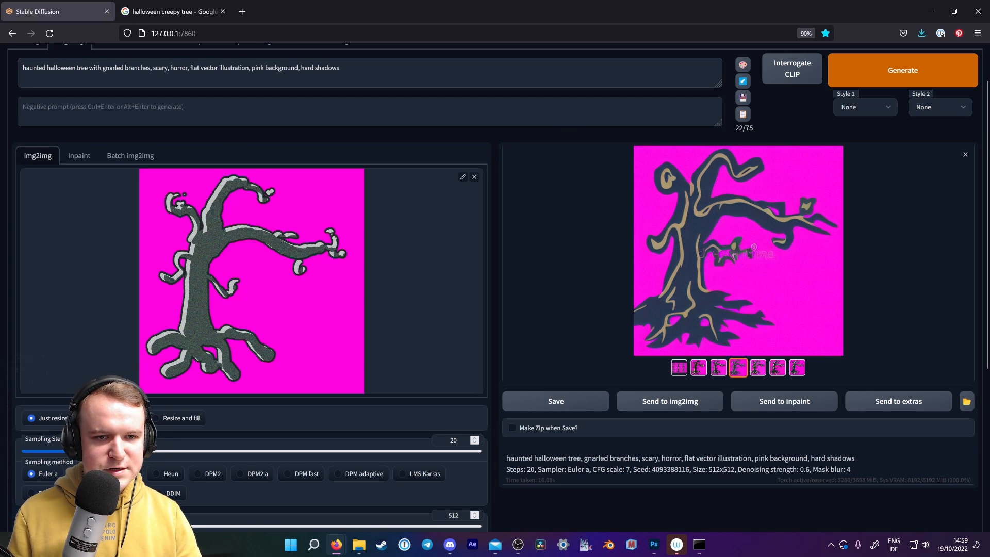
{"action": "type", "text": " and roots"}
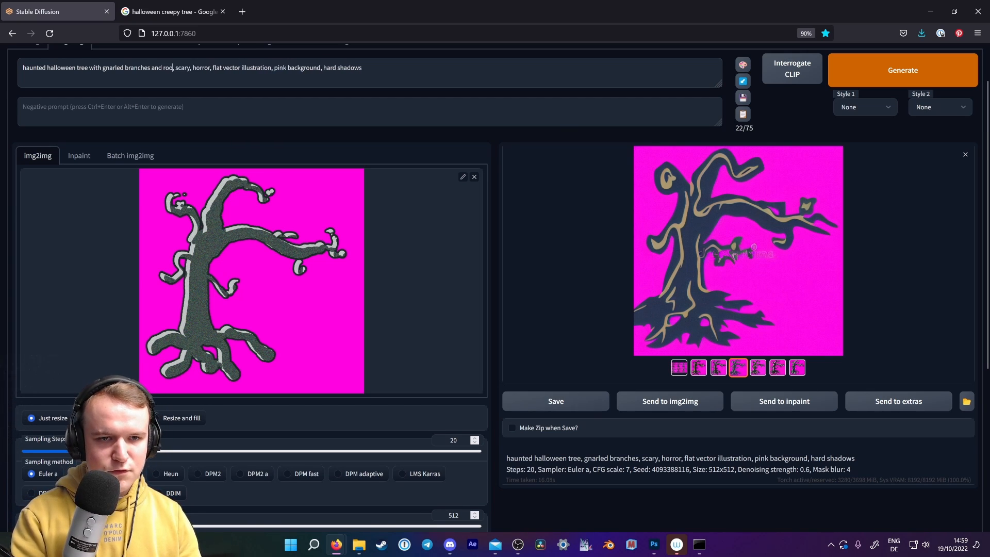
{"action": "double_click", "coordinate": [34, 68]}
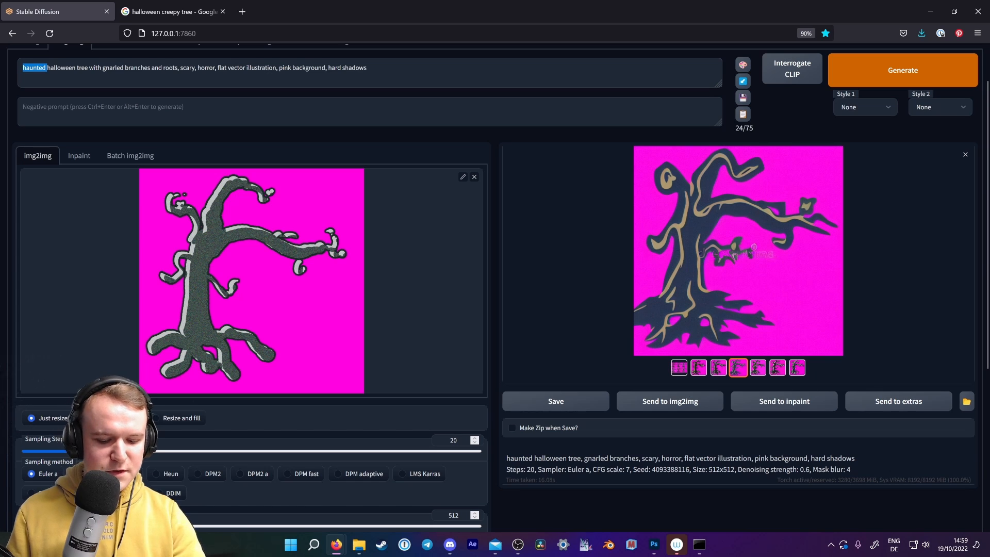
{"action": "key", "text": "BackSpace"}
{"action": "double_click", "coordinate": [36, 67]}
{"action": "type", "text": "old"}
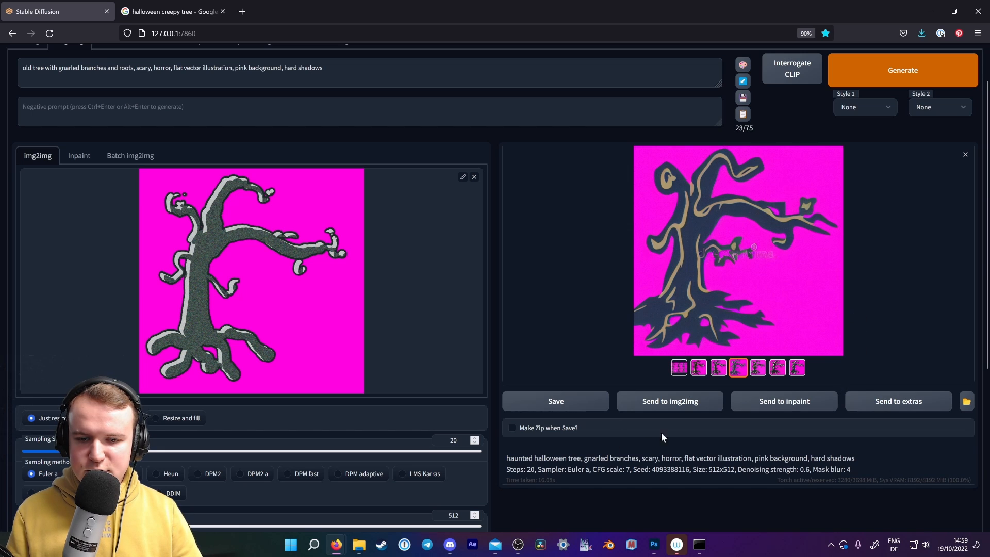
{"action": "key", "text": "ctrl+Return"}
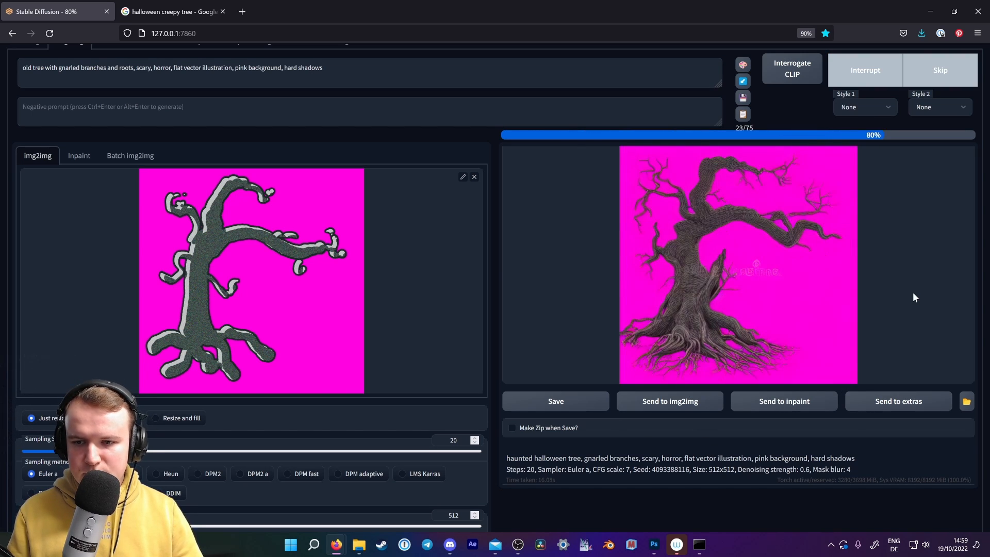
Select the last generated tree variant and send it to img2img as the new input image.
{"action": "left_click", "coordinate": [798, 368]}
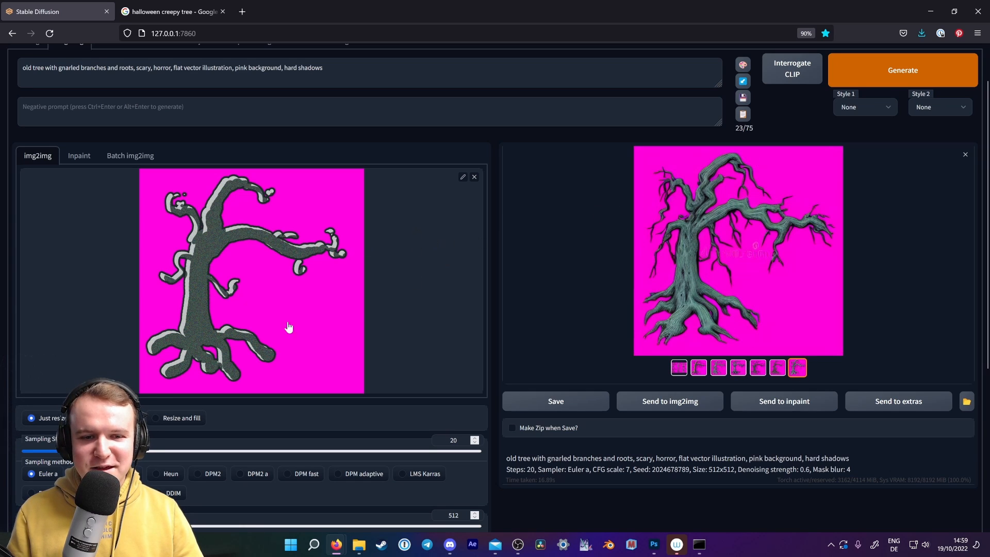
{"action": "scroll", "coordinate": [499, 286], "scroll_direction": "down", "scroll_amount": 4}
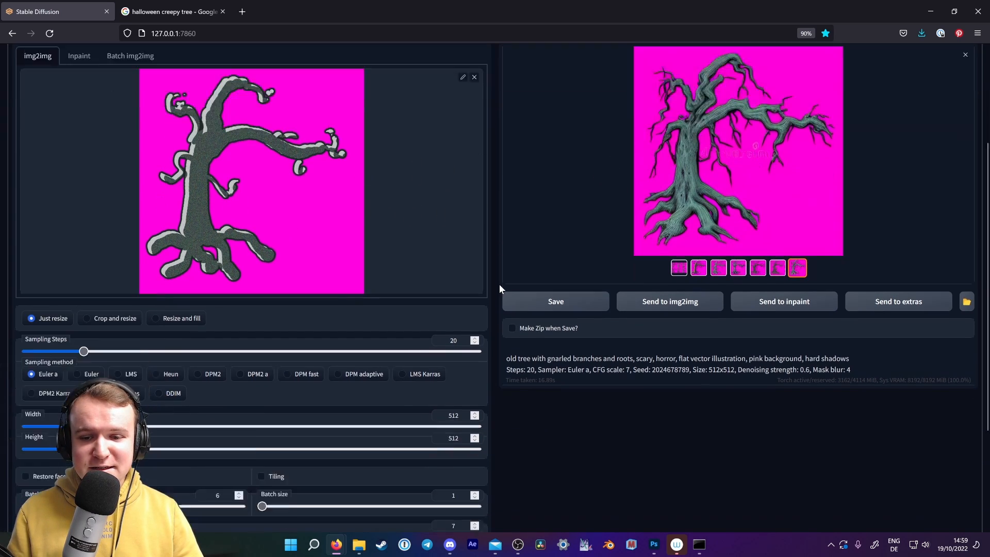
{"action": "scroll", "coordinate": [617, 423], "scroll_direction": "up", "scroll_amount": 5}
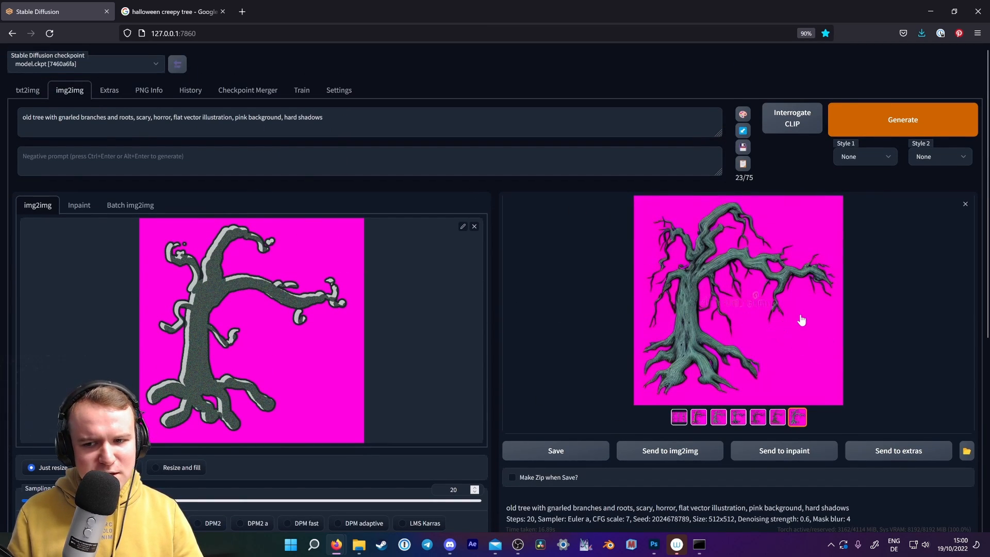
{"action": "left_click", "coordinate": [691, 457]}
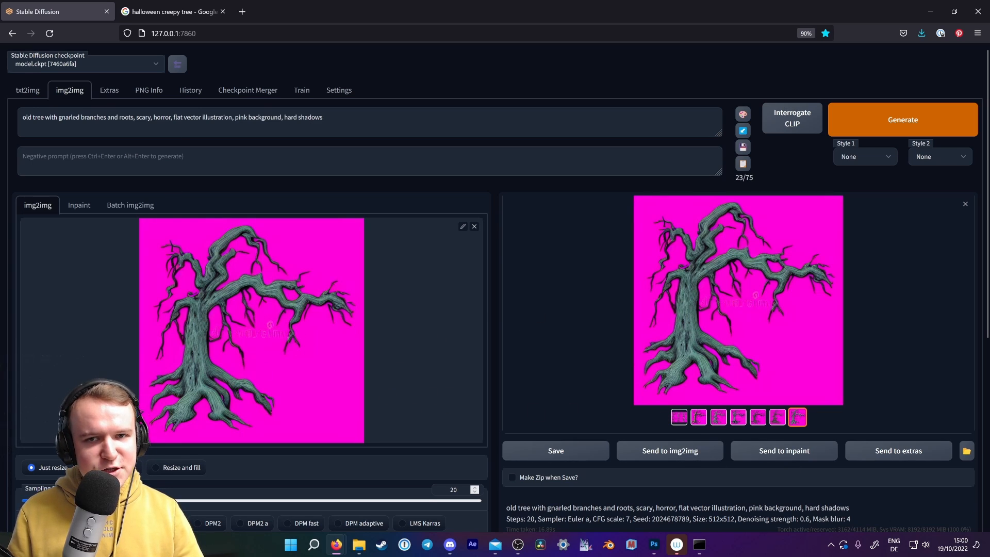
Enter the negative prompt "dreamstime, watermark, text, logo" and regenerate the batch with denoising strength 0.4.
{"action": "type", "text": "dreamstime, watermark, text, logo"}
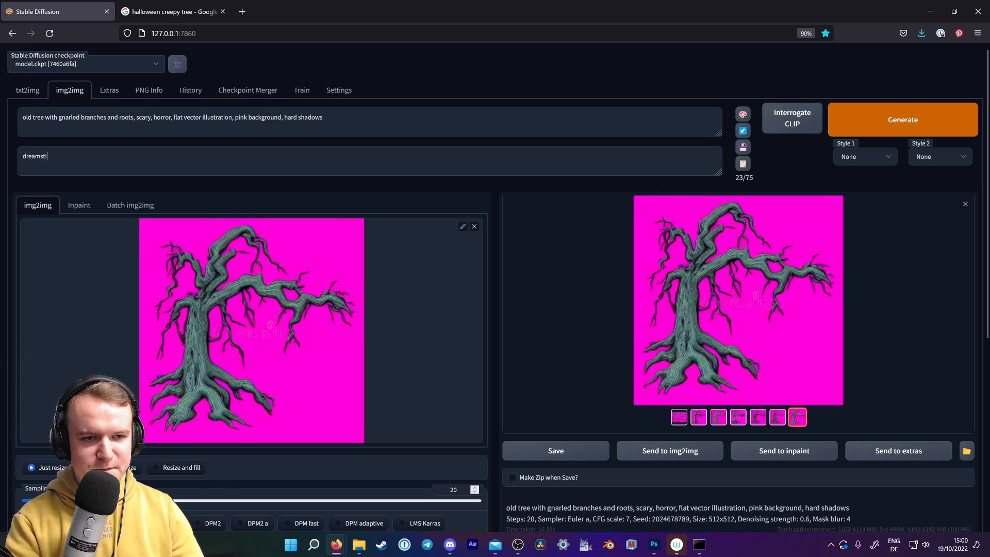
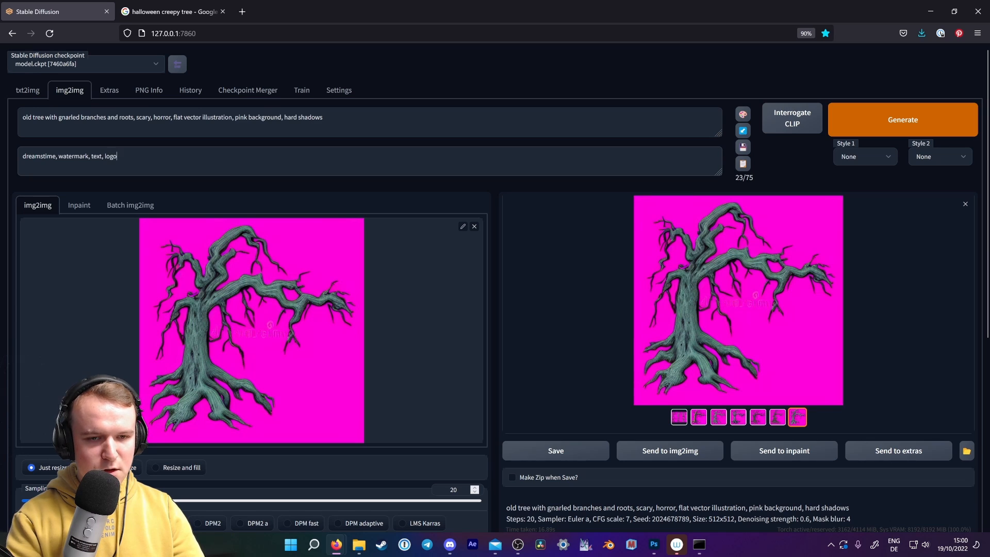
{"action": "scroll", "coordinate": [534, 357], "scroll_direction": "down", "scroll_amount": 1}
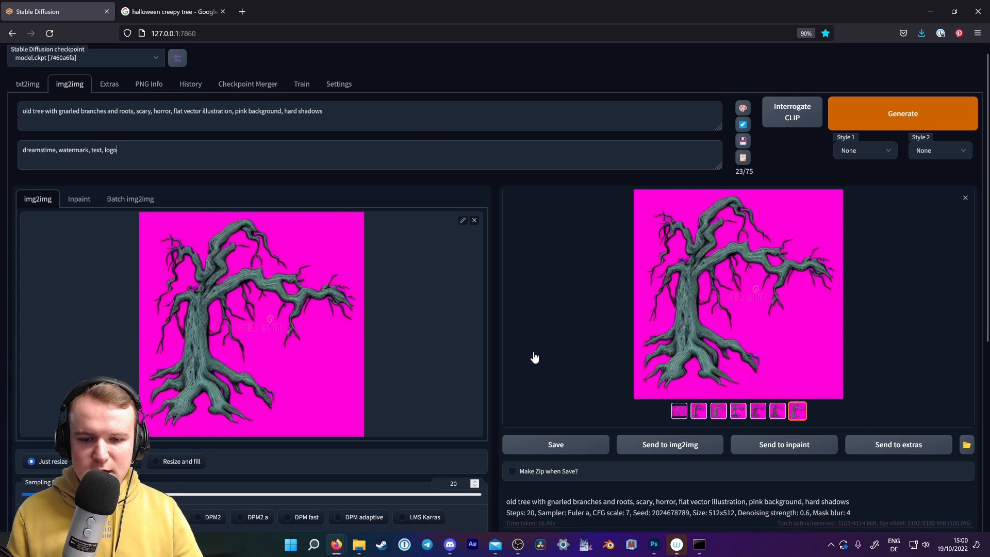
{"action": "scroll", "coordinate": [534, 357], "scroll_direction": "down", "scroll_amount": 5}
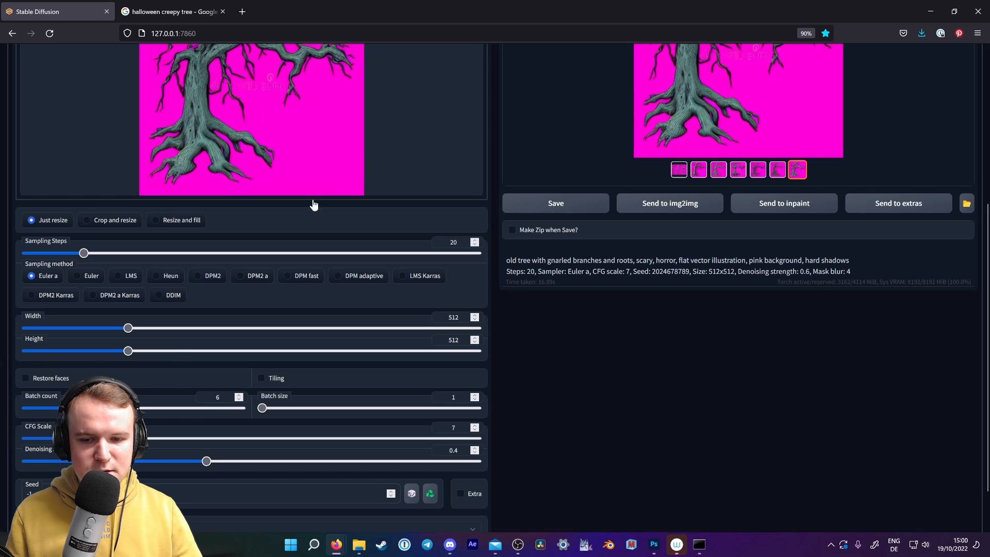
{"action": "scroll", "coordinate": [555, 410], "scroll_direction": "up", "scroll_amount": 5}
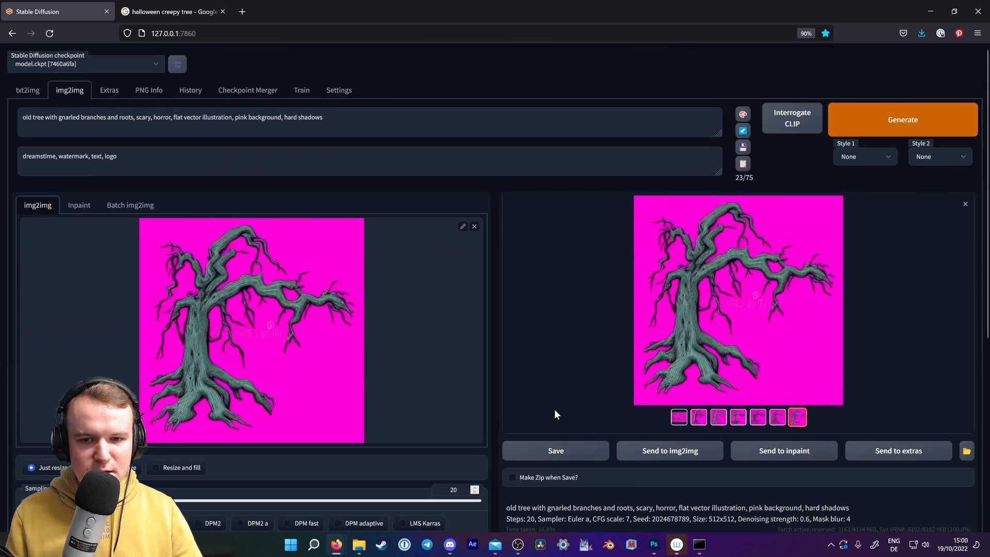
{"action": "left_click", "coordinate": [903, 119]}
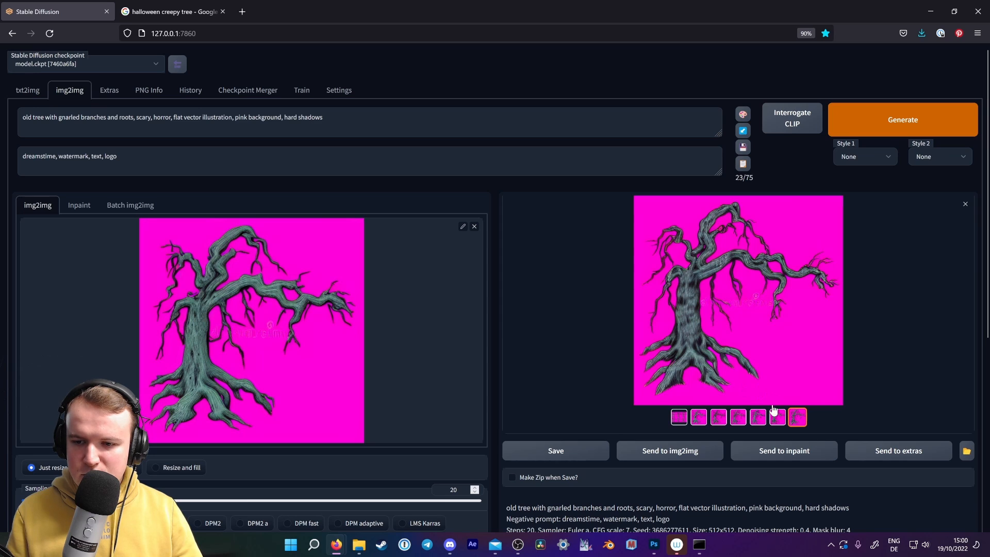
{"action": "left_click", "coordinate": [759, 416]}
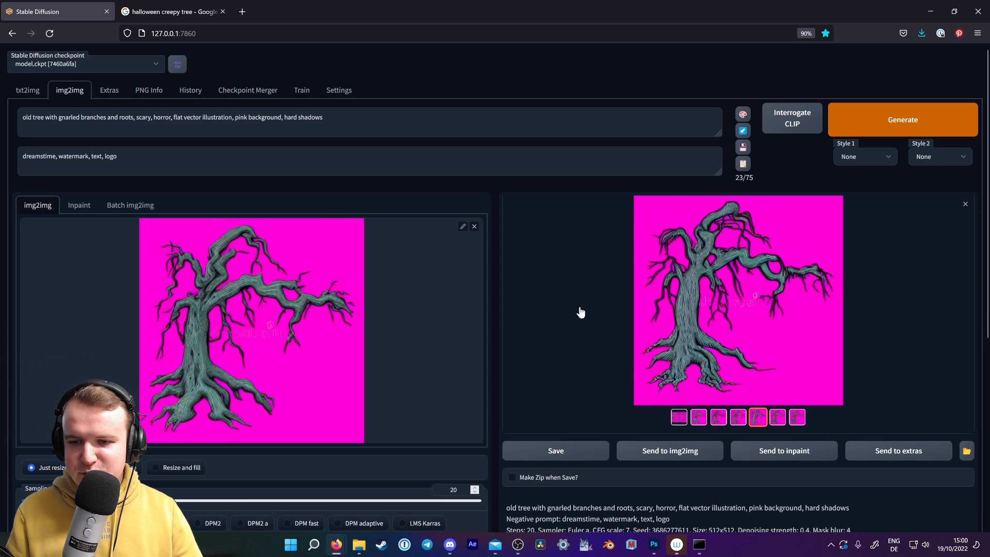
Switch to Photoshop and create a new 512 x 512 px document at 72 ppi with a black background.
{"action": "left_click", "coordinate": [654, 545]}
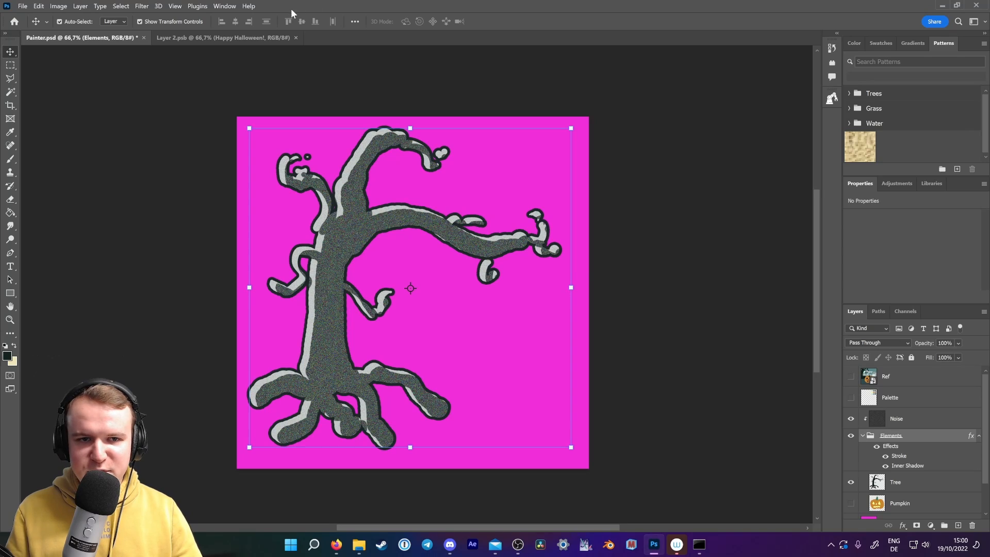
{"action": "left_click", "coordinate": [22, 6]}
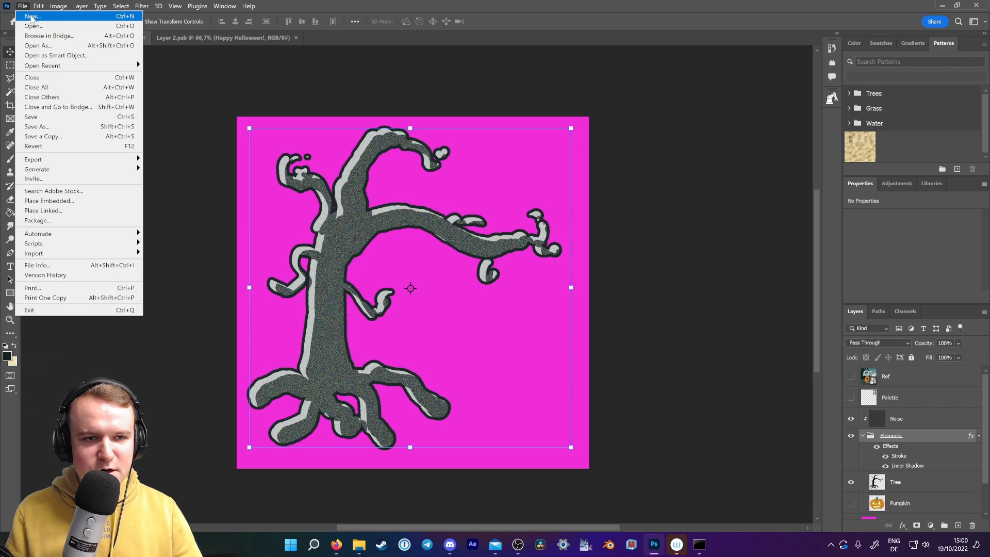
{"action": "left_click", "coordinate": [76, 19]}
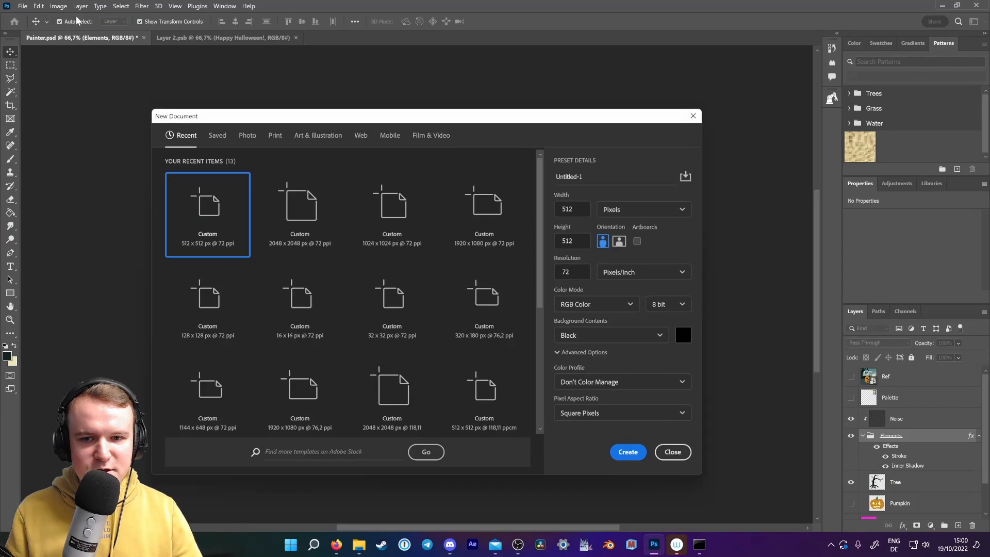
{"action": "left_click", "coordinate": [632, 454]}
{"action": "key", "text": "ctrl+plus"}
{"action": "key", "text": "ctrl+plus"}
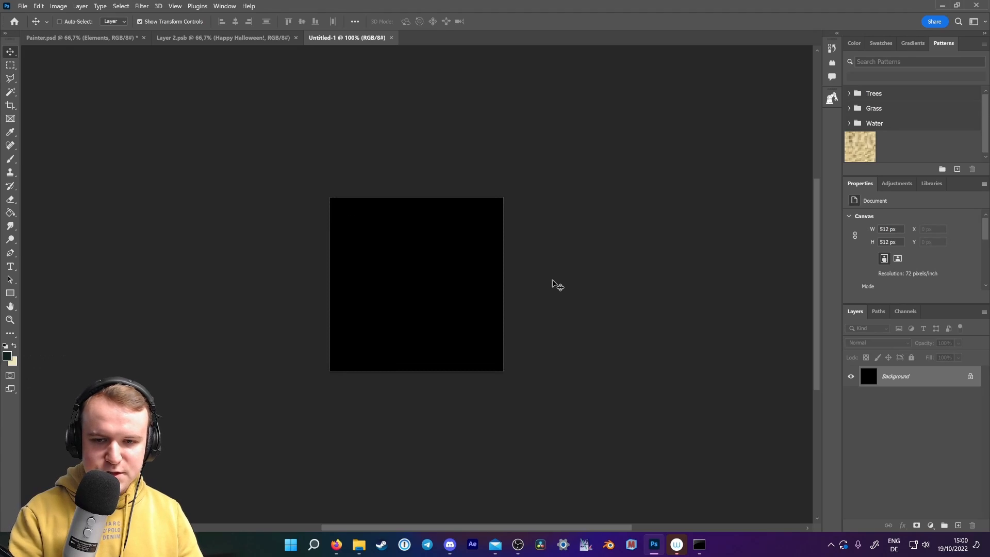
Place image 2 from the Pumpkin folder into the document, scaled to about 287 x 287 px near the canvas centre.
{"action": "left_click", "coordinate": [367, 547]}
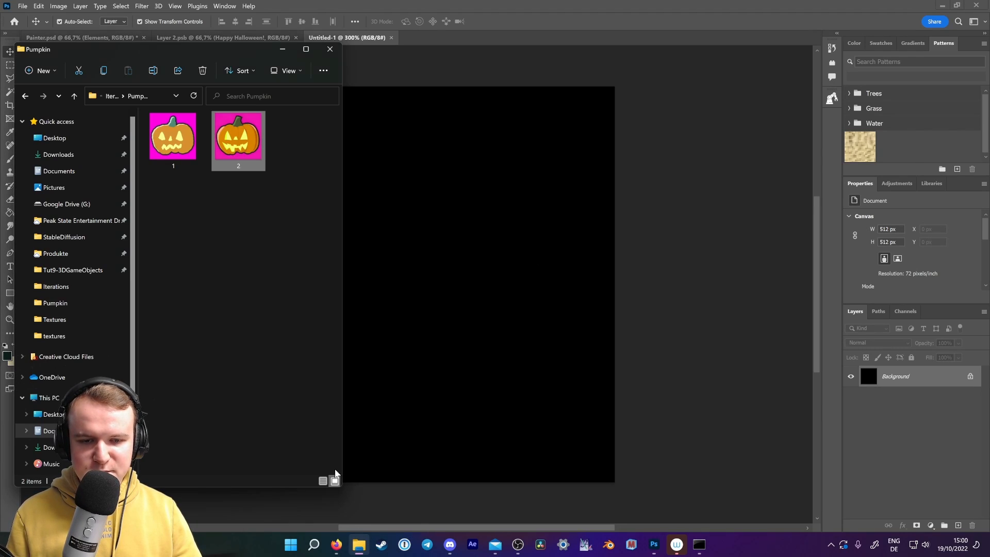
{"action": "left_click_drag", "start_coordinate": [226, 171], "coordinate": [444, 265]}
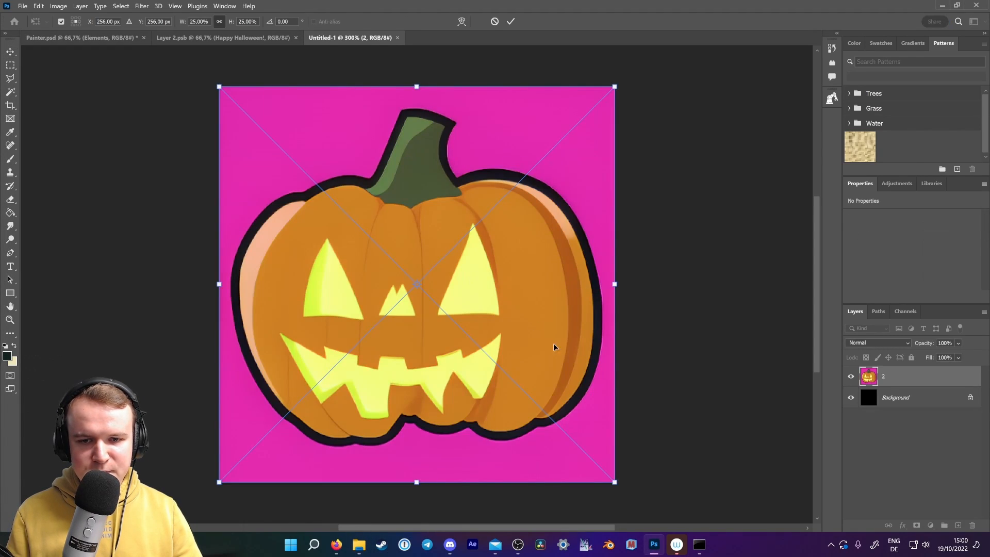
{"action": "left_click_drag", "start_coordinate": [614, 87], "coordinate": [528, 179]}
{"action": "left_click_drag", "start_coordinate": [454, 279], "coordinate": [446, 298]}
{"action": "key", "text": "Return"}
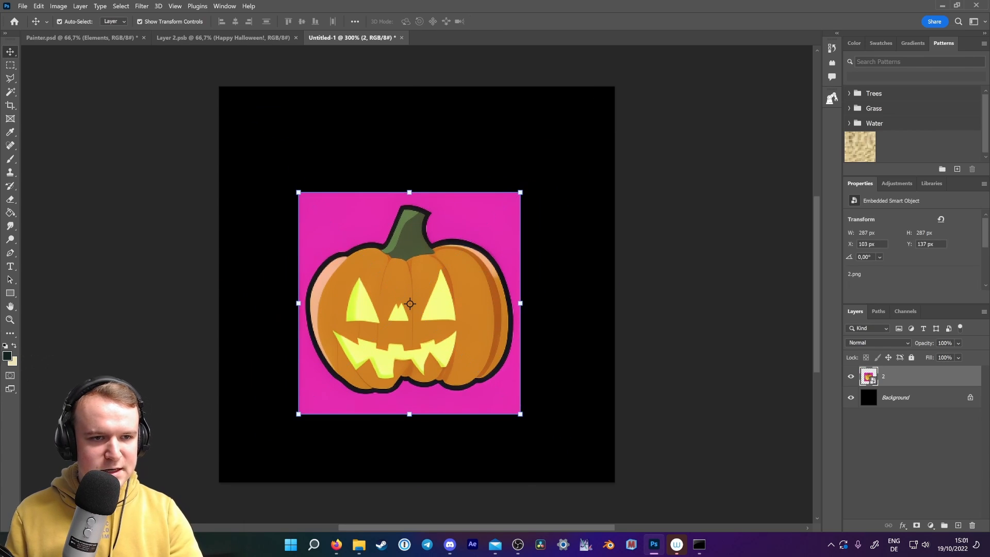
Select the pink background around the pumpkin with the Magic Wand, invert the selection and turn it into a layer mask.
{"action": "left_click", "coordinate": [11, 92]}
{"action": "left_click", "coordinate": [369, 210]}
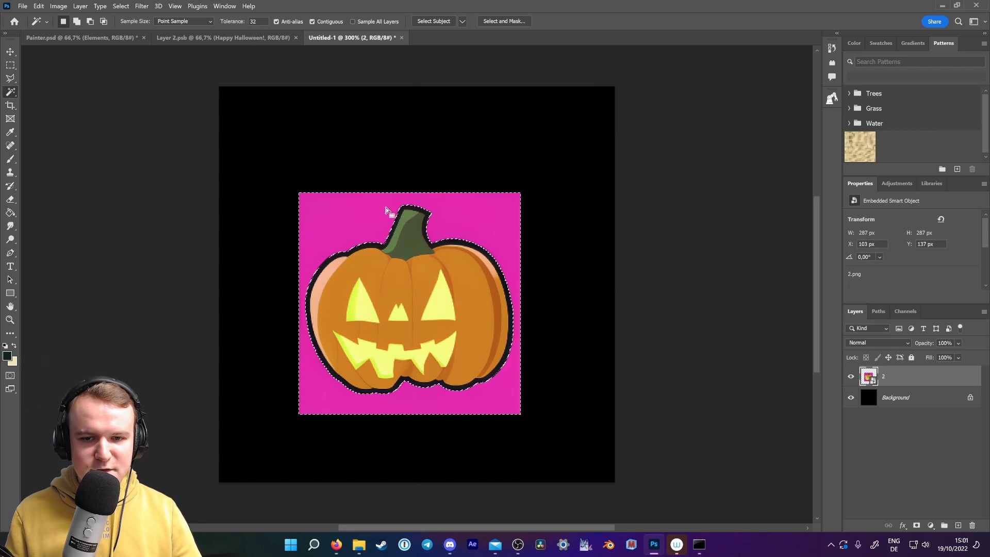
{"action": "left_click", "coordinate": [120, 6]}
{"action": "left_click", "coordinate": [130, 46]}
{"action": "left_click", "coordinate": [917, 526]}
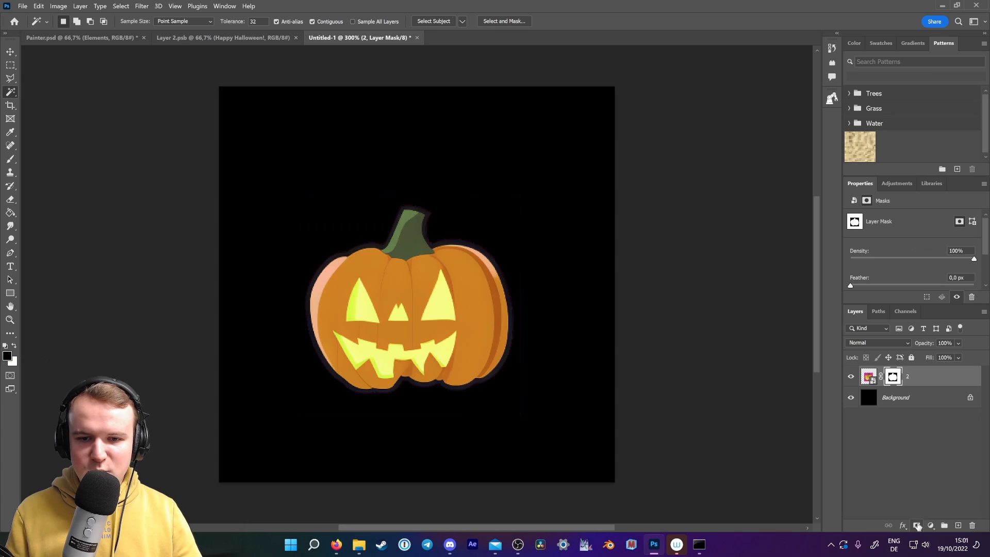
Add the generated tree with its pink background masked out, move it behind the pumpkin and scale it to about 367 x 367 px.
{"action": "left_click", "coordinate": [359, 545]}
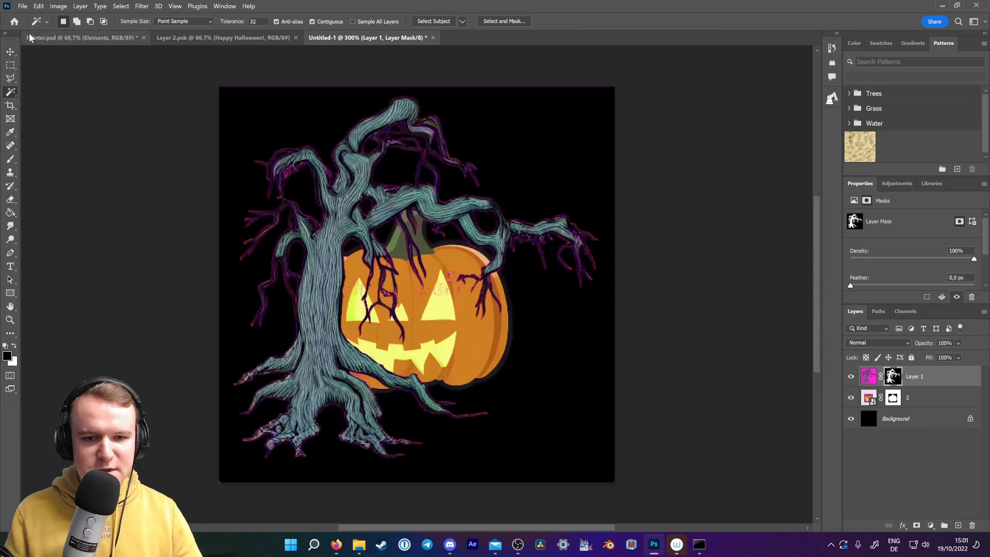
{"action": "key", "text": "v"}
{"action": "key", "text": "ctrl+bracketleft"}
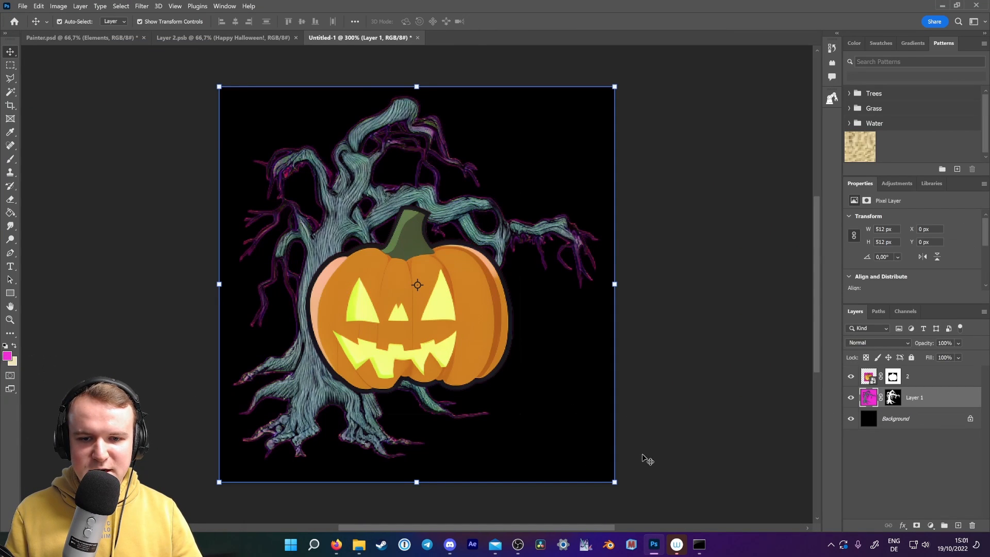
{"action": "left_click_drag", "start_coordinate": [618, 487], "coordinate": [473, 406]}
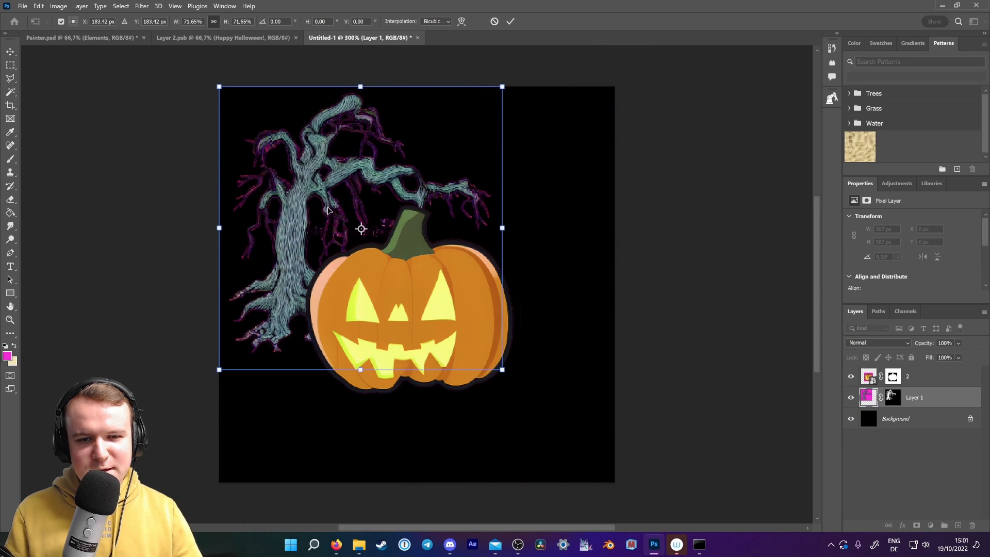
{"action": "key", "text": "Return"}
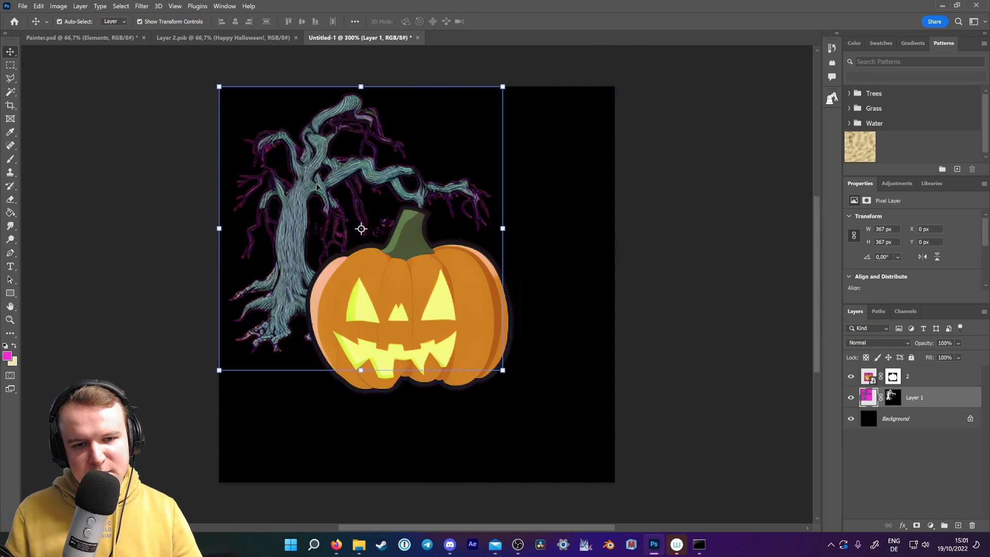
Return to Stable Diffusion in the browser, append "little detail" to the tree prompt and "detail" to the negative prompt.
{"action": "mouse_move", "coordinate": [336, 544]}
{"action": "left_click", "coordinate": [347, 504]}
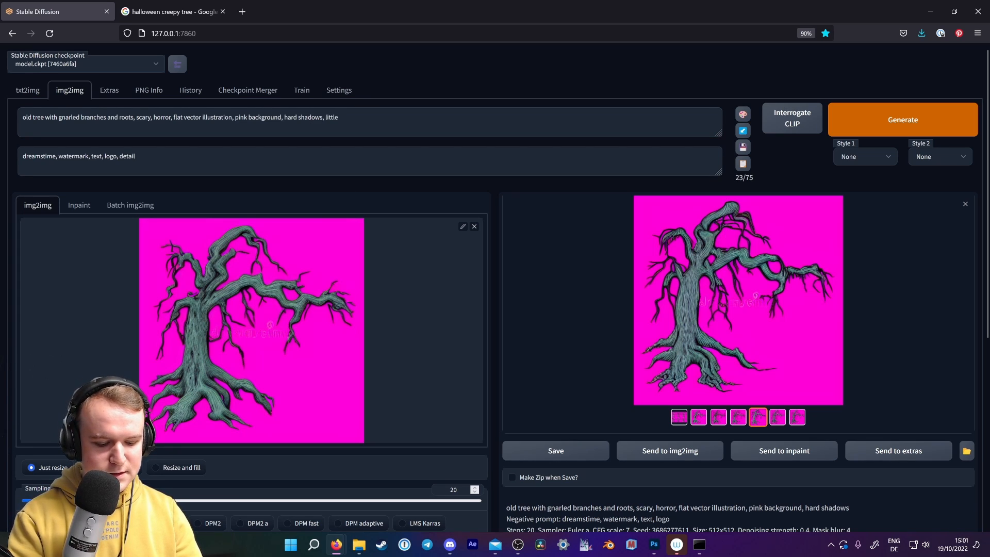
{"action": "type", "text": "detail, flat"}
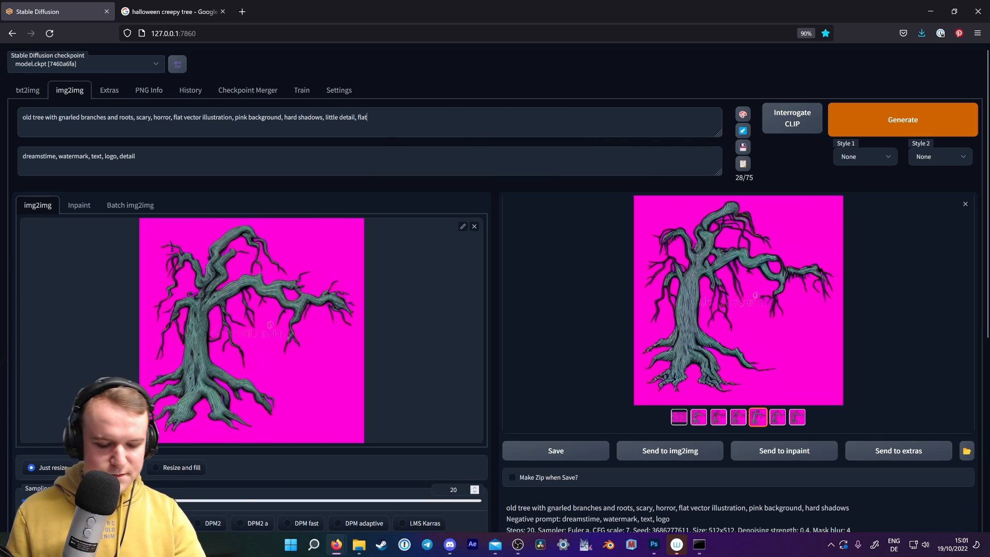
{"action": "key", "text": "BackSpace"}
{"action": "key", "text": "BackSpace"}
{"action": "key", "text": "BackSpace"}
{"action": "key", "text": "BackSpace"}
{"action": "key", "text": "BackSpace"}
{"action": "key", "text": "BackSpace"}
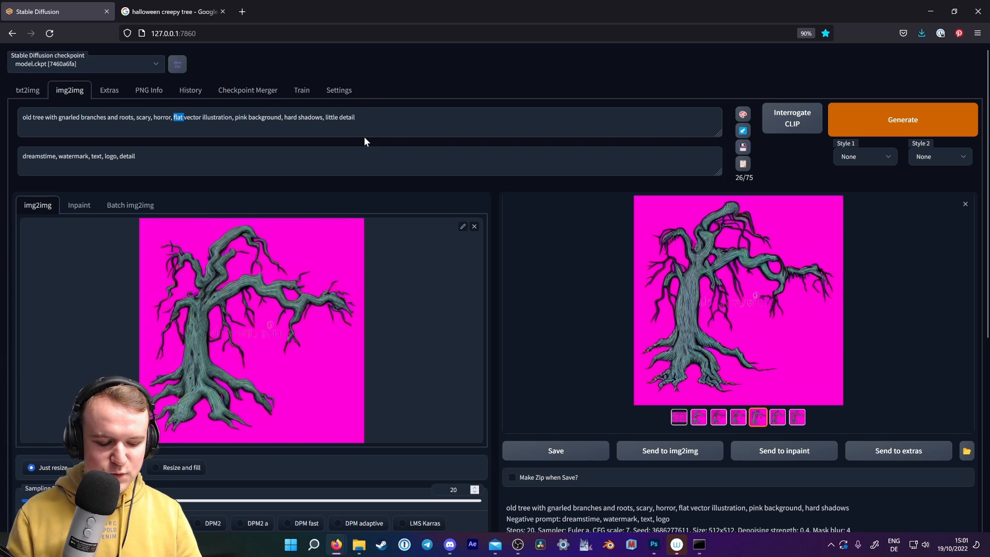
Emphasize "flat" in the prompt as "(flat)" and generate a new batch with denoising strength 0.57.
{"action": "key", "text": "Right"}
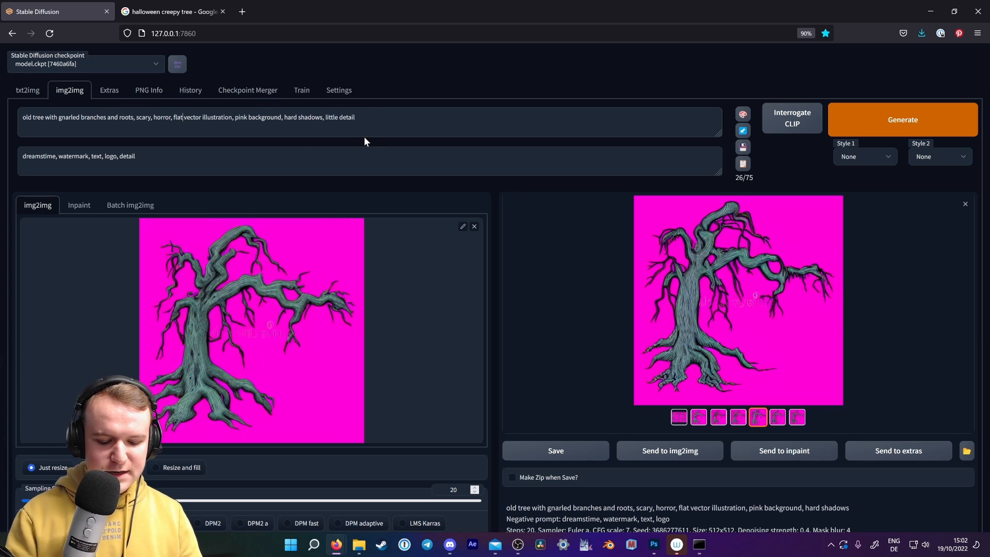
{"action": "type", "text": ")"}
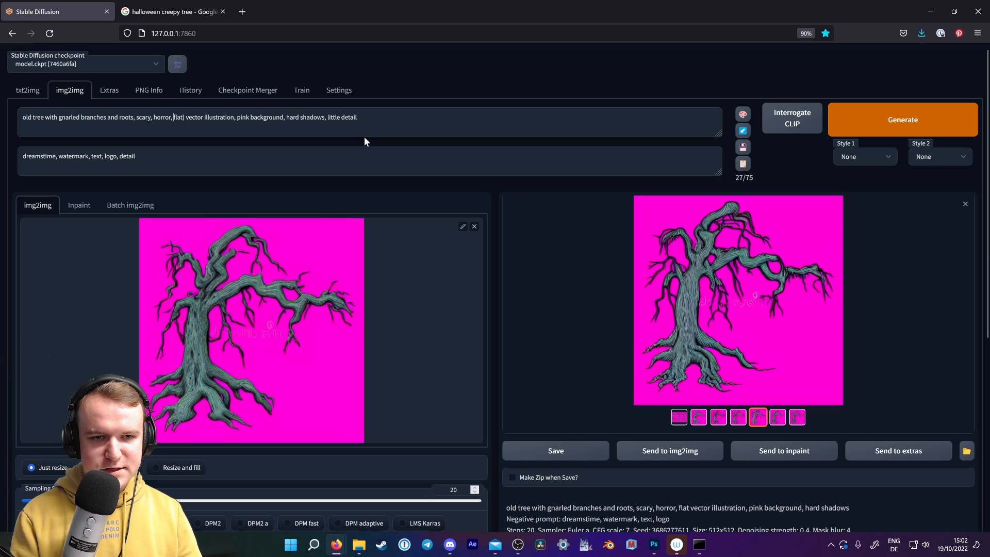
{"action": "type", "text": "("}
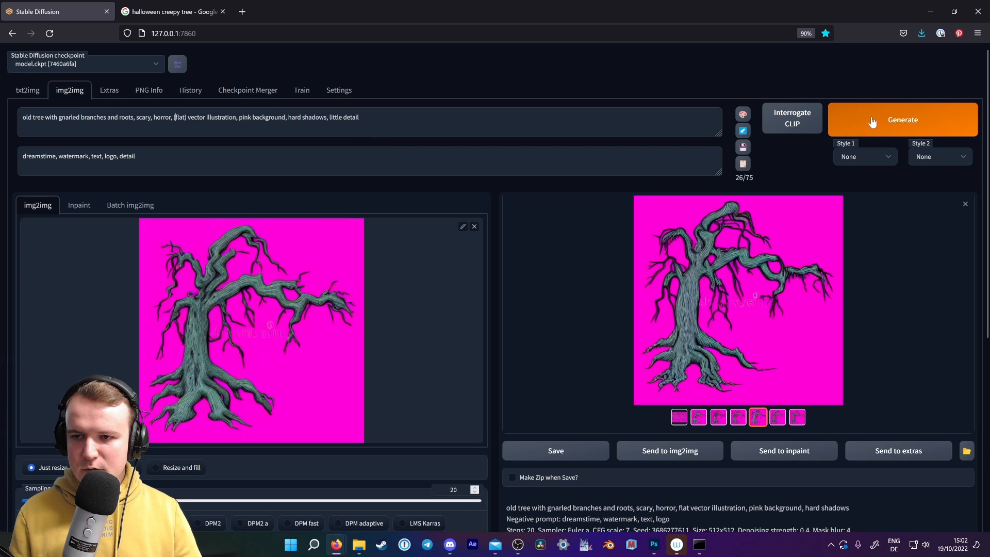
{"action": "scroll", "coordinate": [658, 237], "scroll_direction": "down", "scroll_amount": 4}
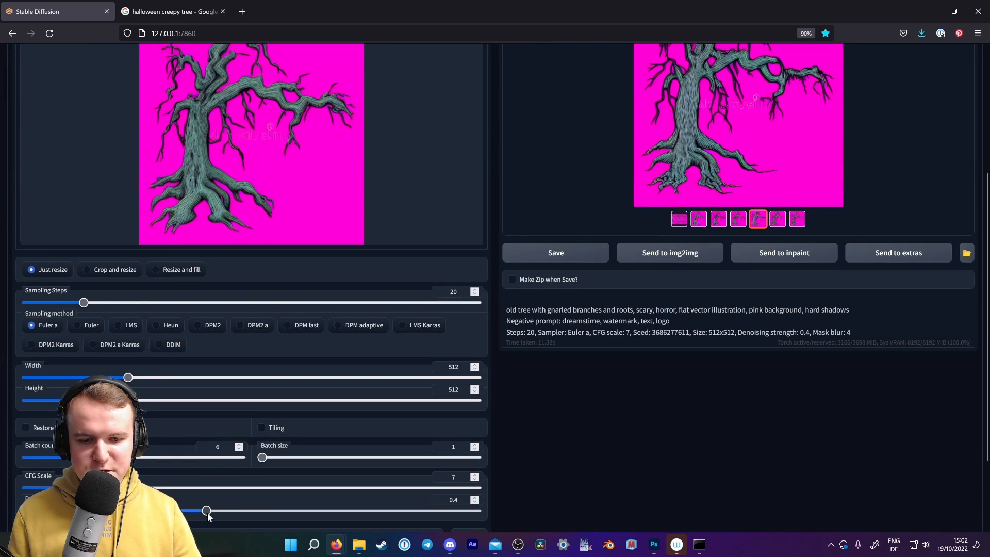
{"action": "scroll", "coordinate": [664, 405], "scroll_direction": "up", "scroll_amount": 4}
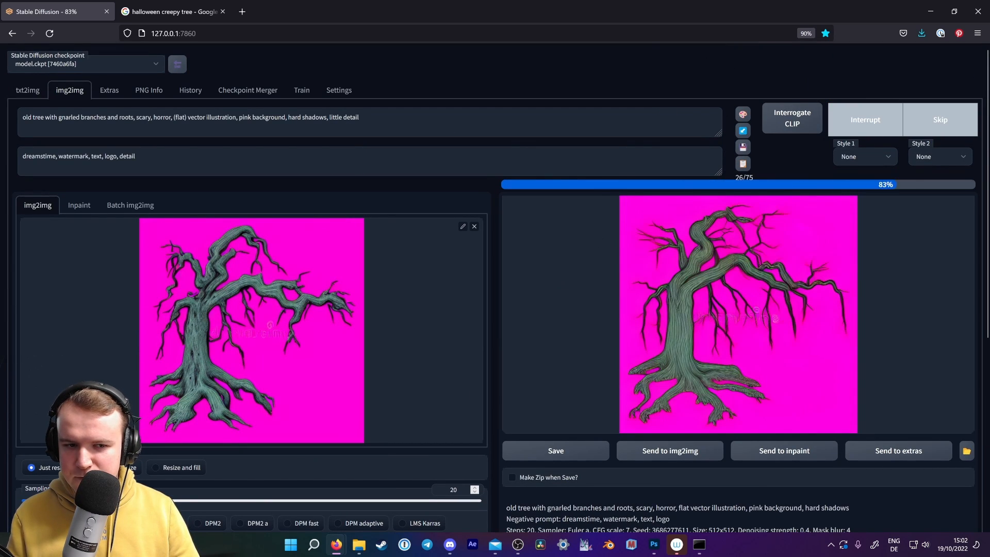
Send the fifth tree variant to img2img as the input image and regenerate the batch with 50 sampling steps.
{"action": "left_click", "coordinate": [783, 412]}
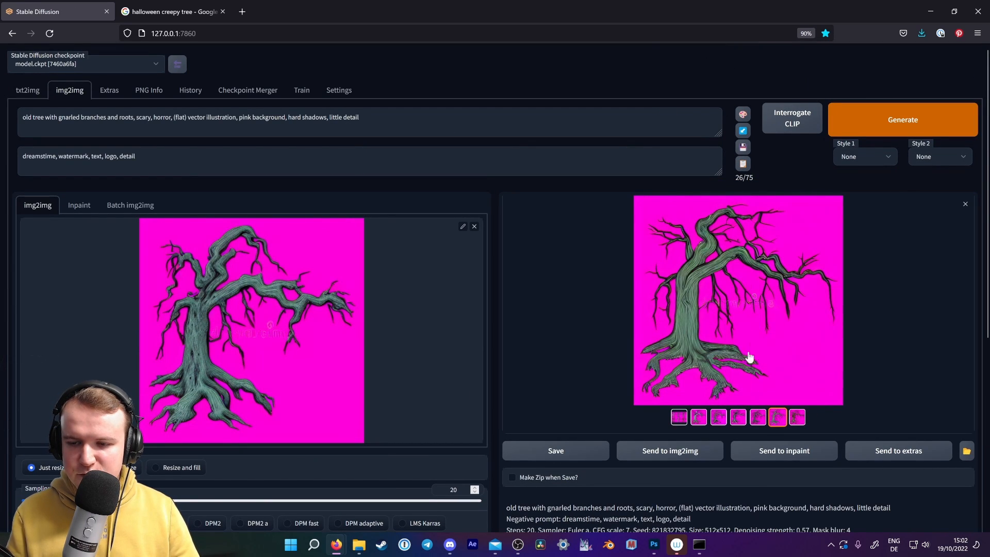
{"action": "left_click", "coordinate": [663, 450]}
{"action": "scroll", "coordinate": [482, 309], "scroll_direction": "down", "scroll_amount": 3}
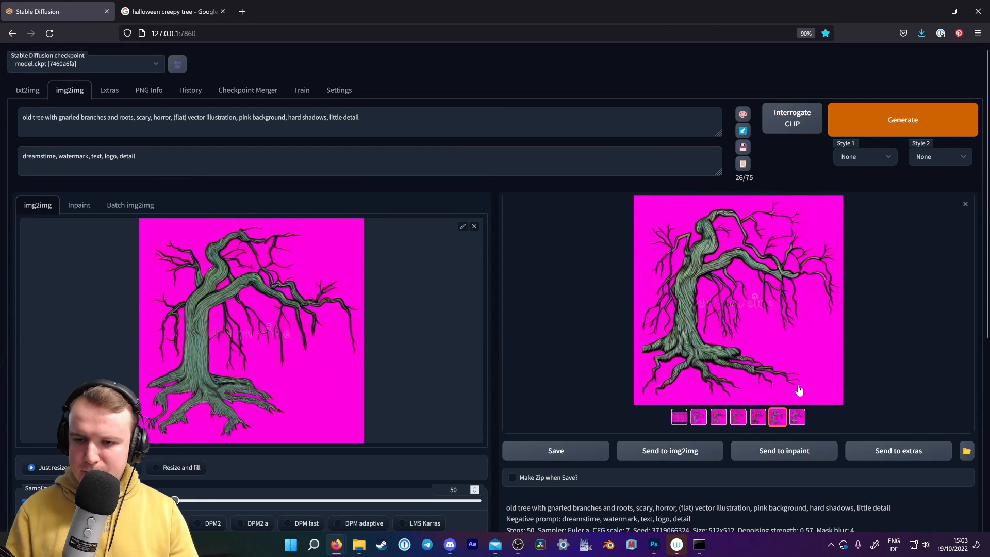
Compare the six new tree variants for branch and root shapes, level of detail and shading.
{"action": "left_click", "coordinate": [758, 417]}
{"action": "left_click", "coordinate": [739, 417]}
{"action": "left_click", "coordinate": [721, 417]}
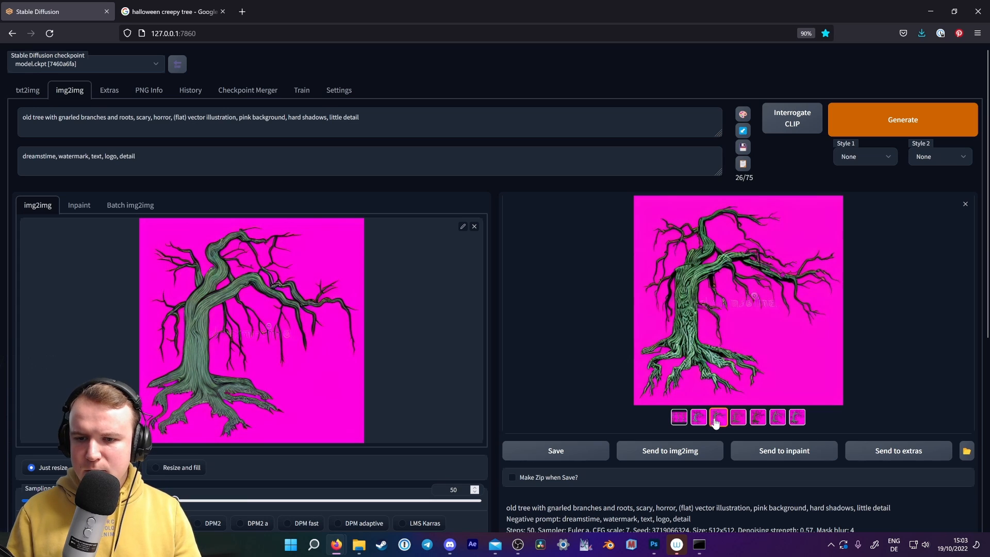
{"action": "left_click", "coordinate": [699, 418]}
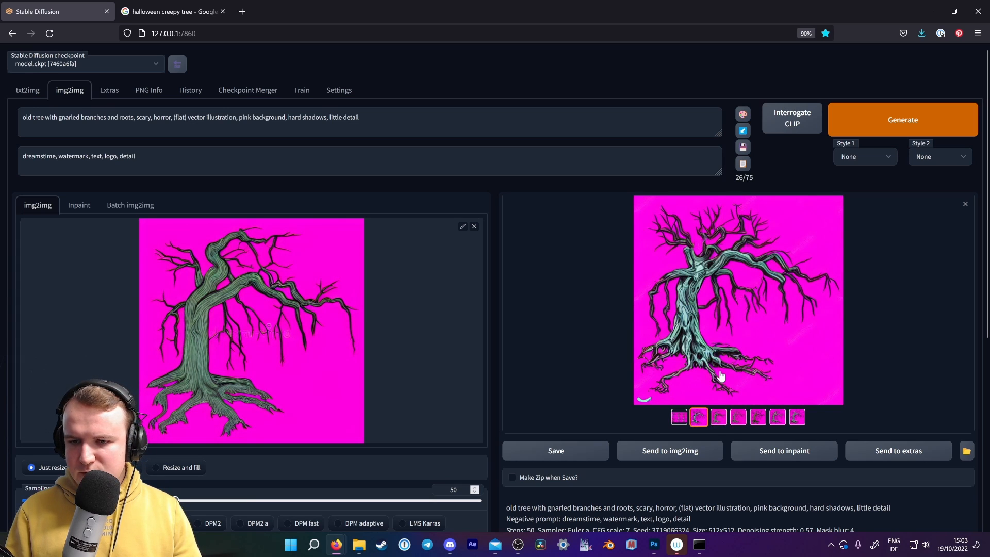
{"action": "left_click", "coordinate": [758, 418]}
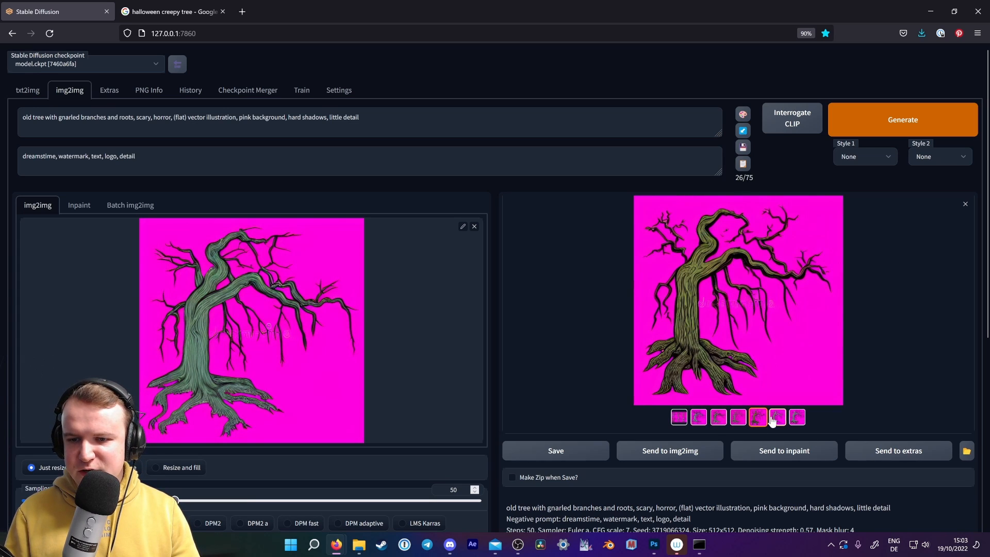
{"action": "left_click", "coordinate": [778, 418]}
{"action": "left_click", "coordinate": [798, 418]}
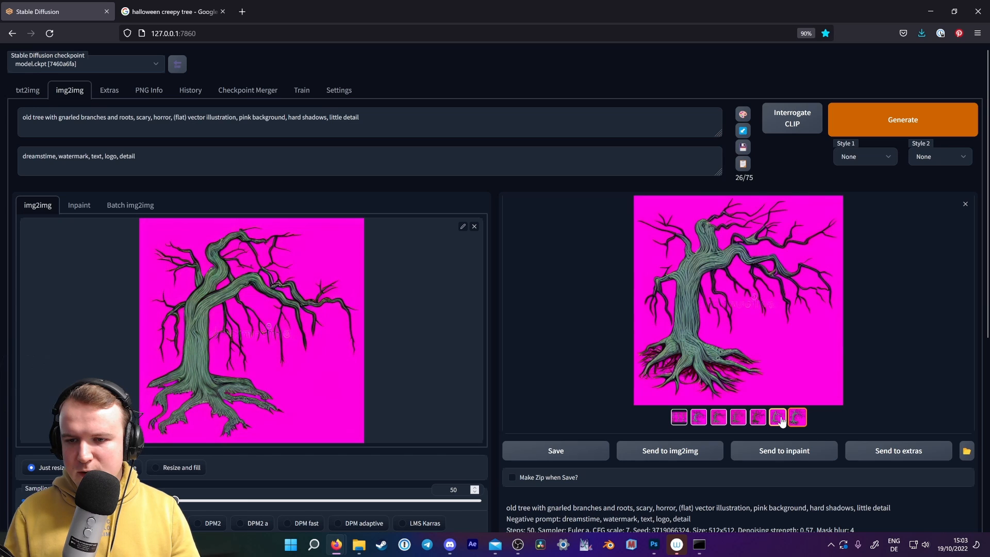
{"action": "left_click", "coordinate": [778, 419]}
{"action": "left_click", "coordinate": [759, 419]}
{"action": "left_click", "coordinate": [738, 420]}
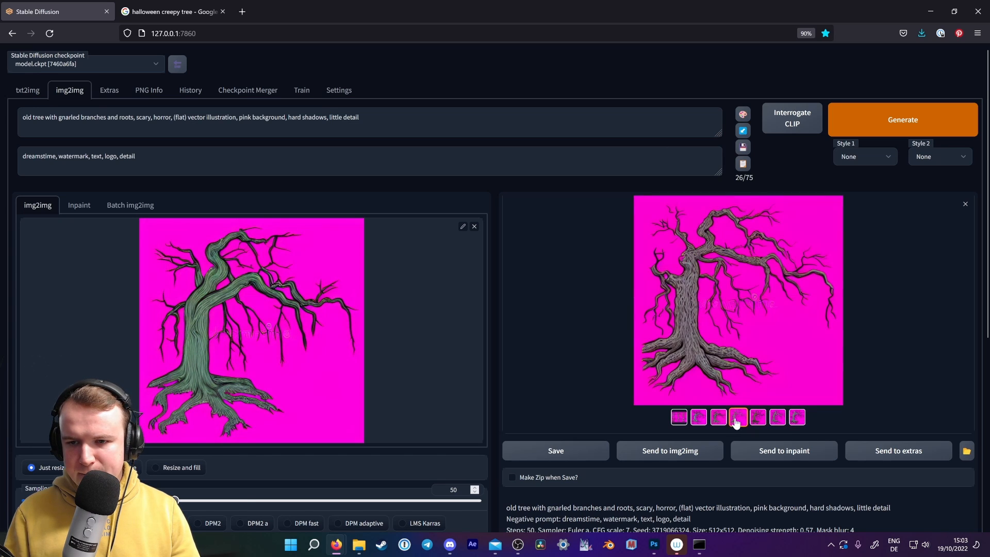
{"action": "left_click", "coordinate": [718, 418]}
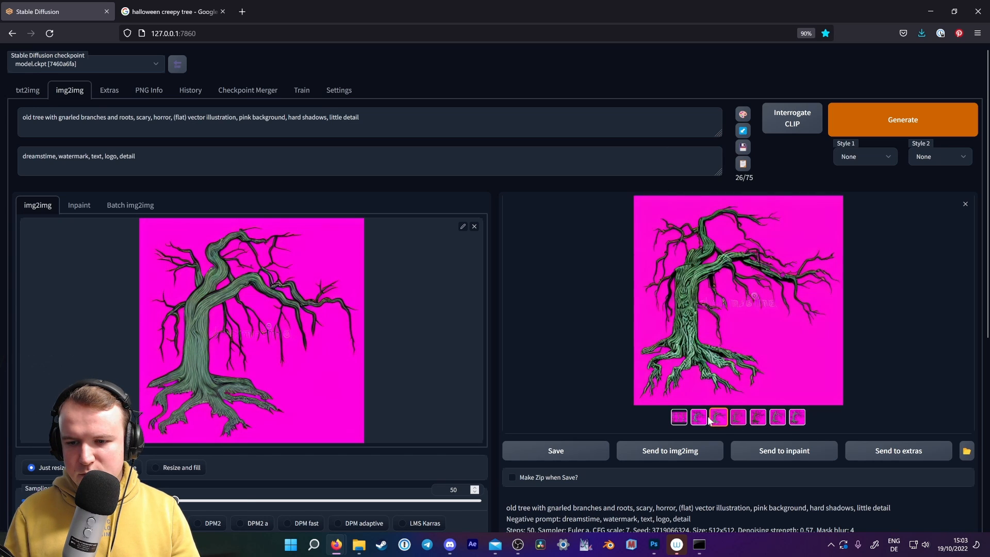
{"action": "left_click", "coordinate": [702, 419]}
{"action": "left_click", "coordinate": [718, 418]}
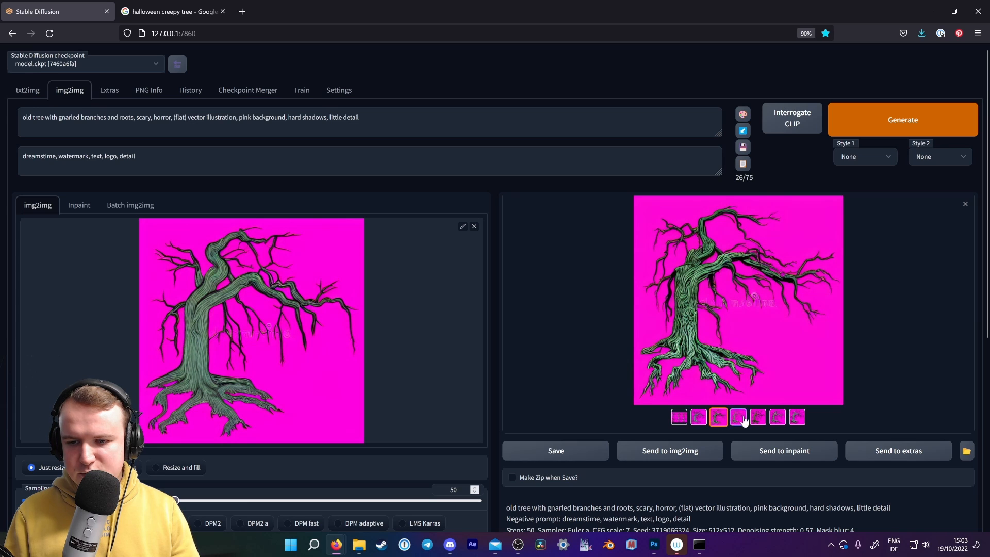
{"action": "left_click", "coordinate": [738, 418]}
{"action": "left_click", "coordinate": [756, 420]}
{"action": "left_click", "coordinate": [741, 419]}
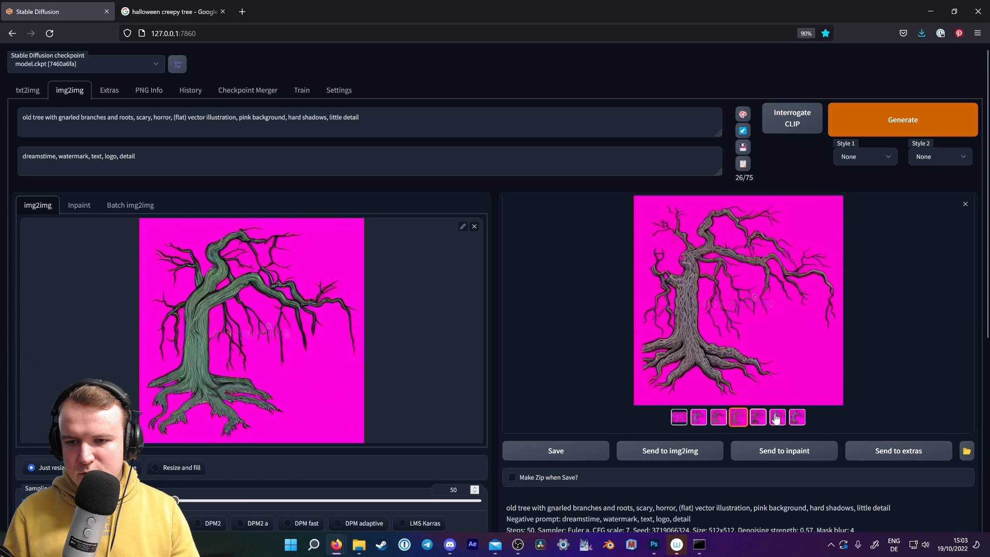
{"action": "left_click", "coordinate": [777, 419]}
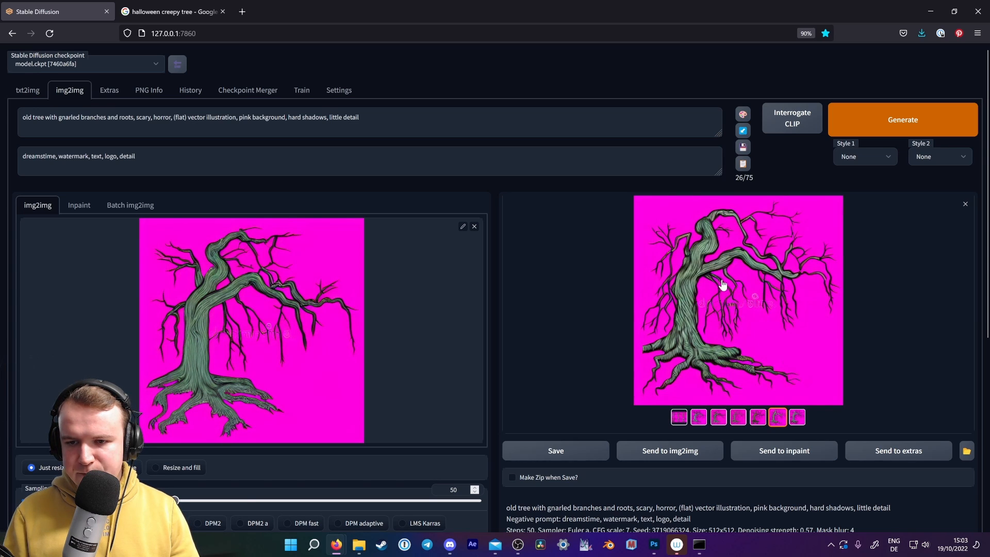
{"action": "left_click", "coordinate": [756, 420]}
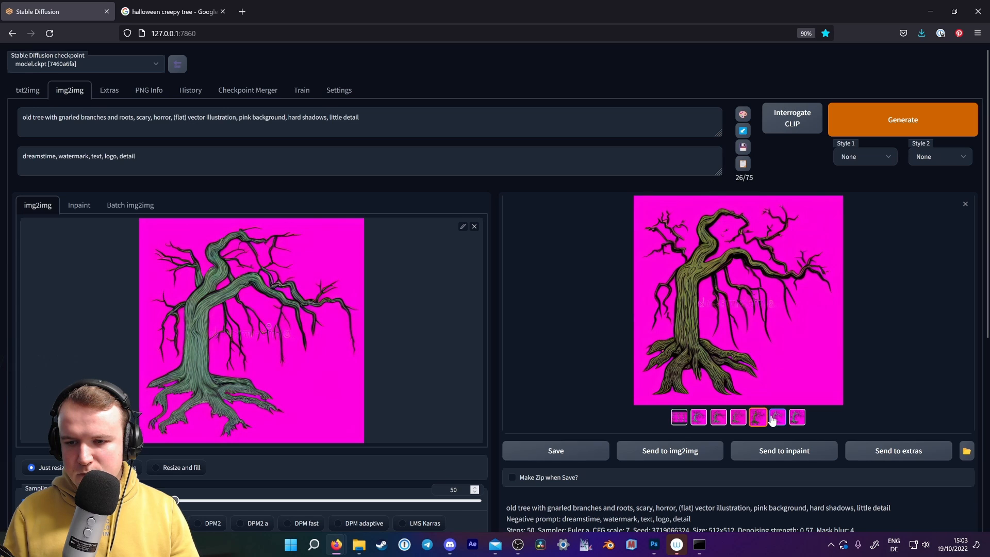
Send the fifth tree variant to img2img as the new input image and remove "scary, horror," from the prompt.
{"action": "left_click", "coordinate": [777, 419]}
{"action": "left_click", "coordinate": [676, 451]}
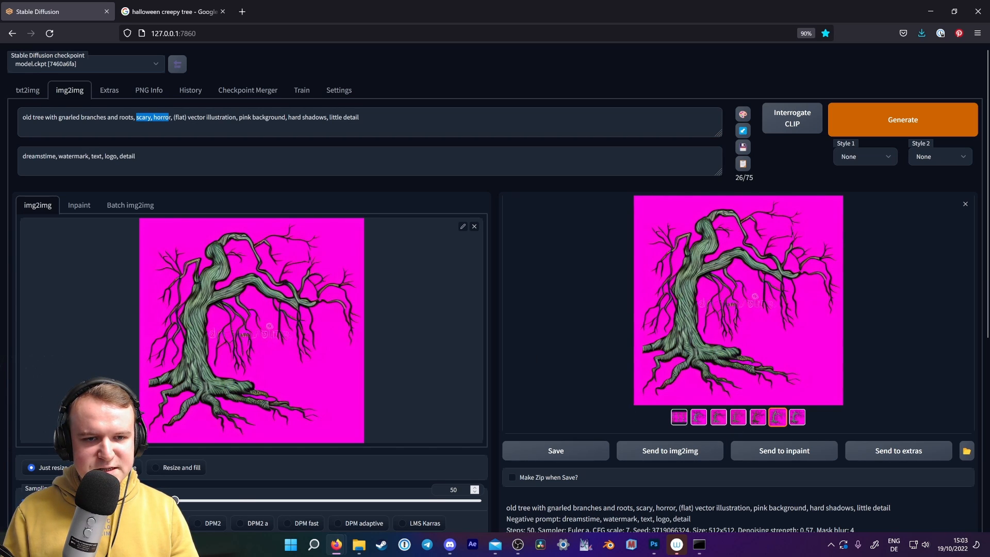
{"action": "key", "text": "BackSpace"}
{"action": "key", "text": "Delete"}
{"action": "key", "text": "Delete"}
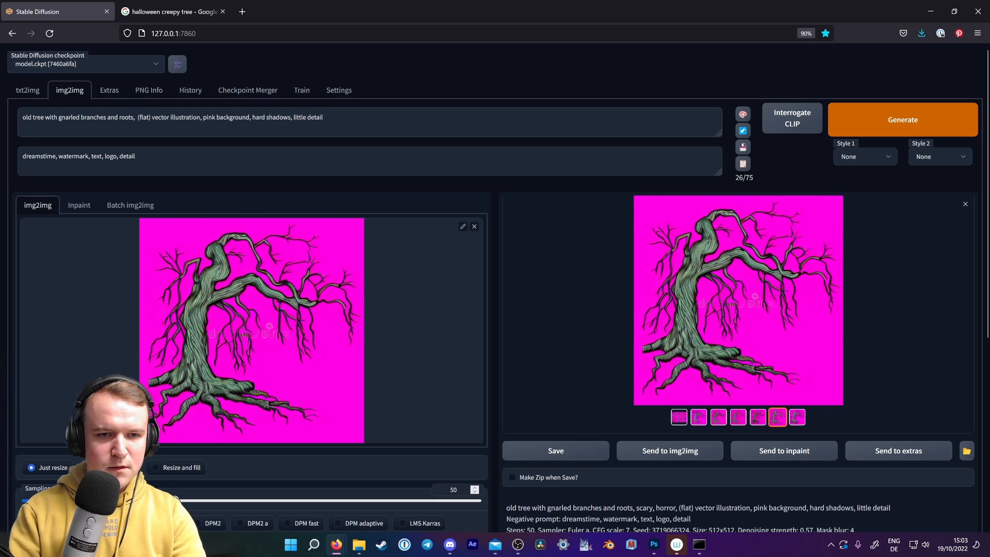
Add "simple" before "(flat)" in the prompt and generate a new batch of tree variants.
{"action": "type", "text": "simple"}
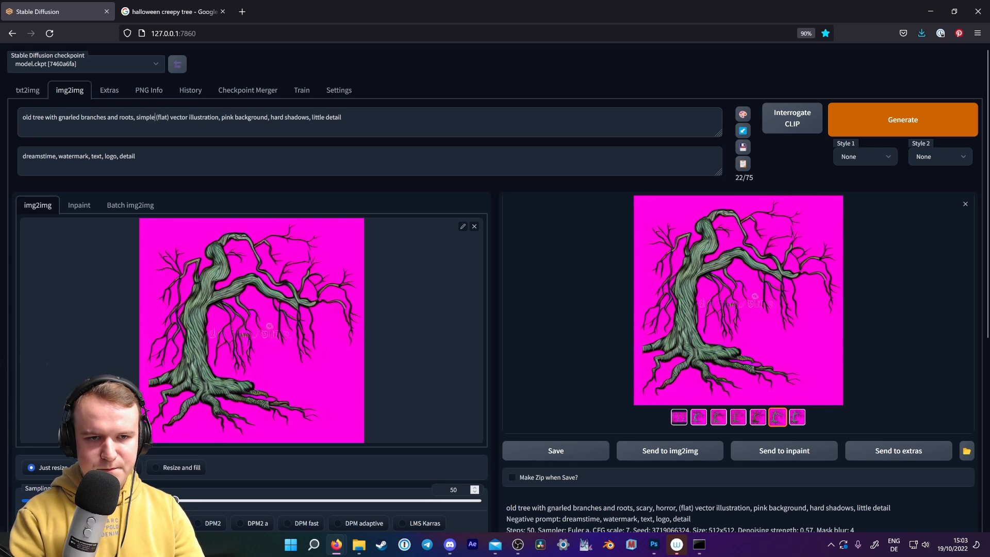
{"action": "key", "text": "ctrl+Return"}
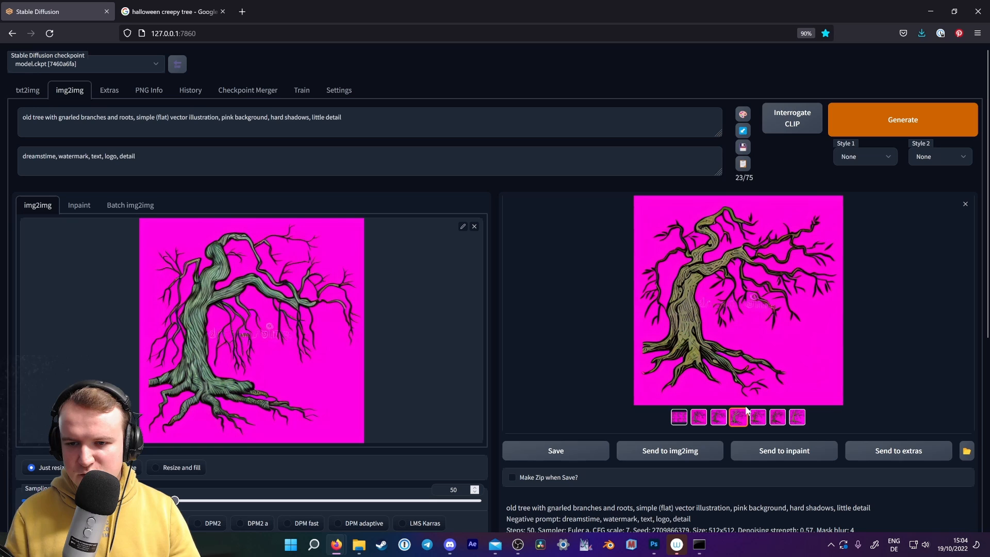
Send the third tree variant to img2img as the new input image and set the denoising strength to 0.5.
{"action": "left_click", "coordinate": [691, 451]}
{"action": "scroll", "coordinate": [286, 464], "scroll_direction": "down", "scroll_amount": 4}
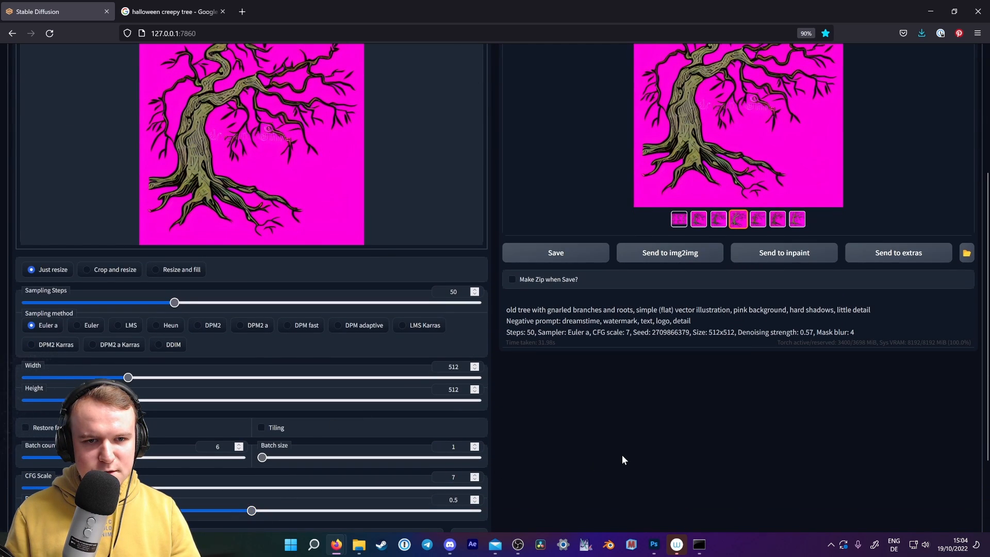
{"action": "scroll", "coordinate": [622, 454], "scroll_direction": "up", "scroll_amount": 4}
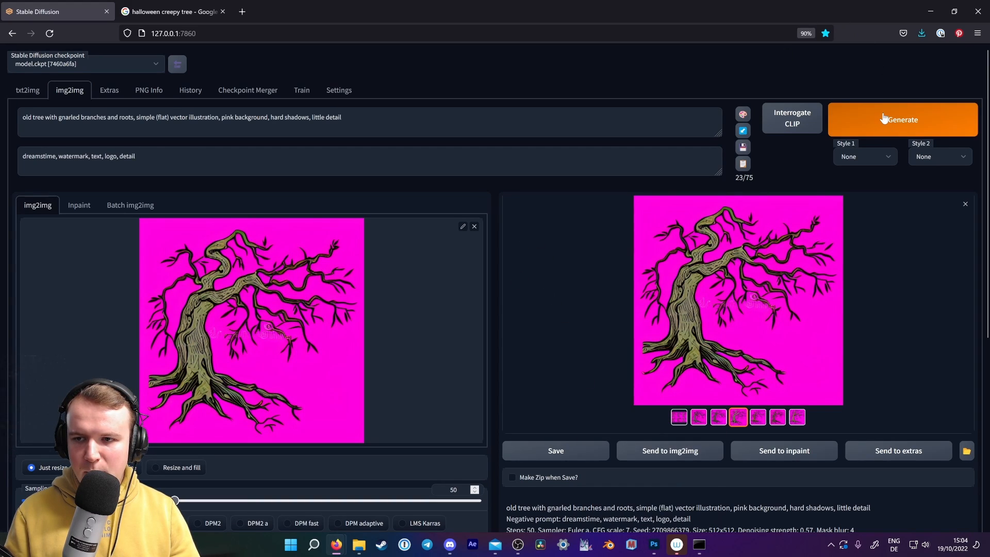
Switch to Photoshop, hide the pumpkin layer and mask out the tree layer's pink background with a Color Range selection.
{"action": "left_click", "coordinate": [653, 548]}
{"action": "left_click", "coordinate": [120, 6]}
{"action": "left_click", "coordinate": [140, 101]}
{"action": "key", "text": "Escape"}
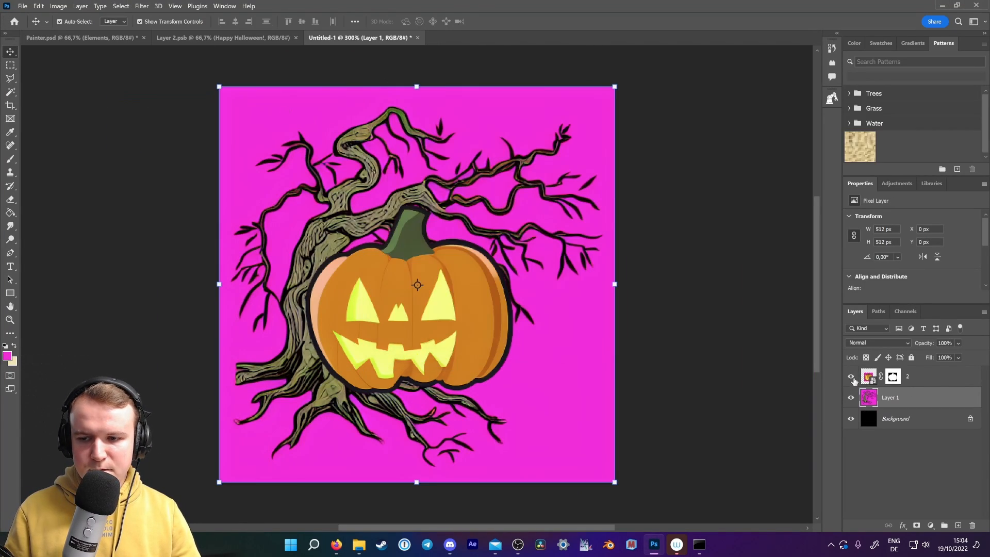
{"action": "left_click", "coordinate": [852, 376]}
{"action": "left_click", "coordinate": [120, 5]}
{"action": "left_click", "coordinate": [138, 100]}
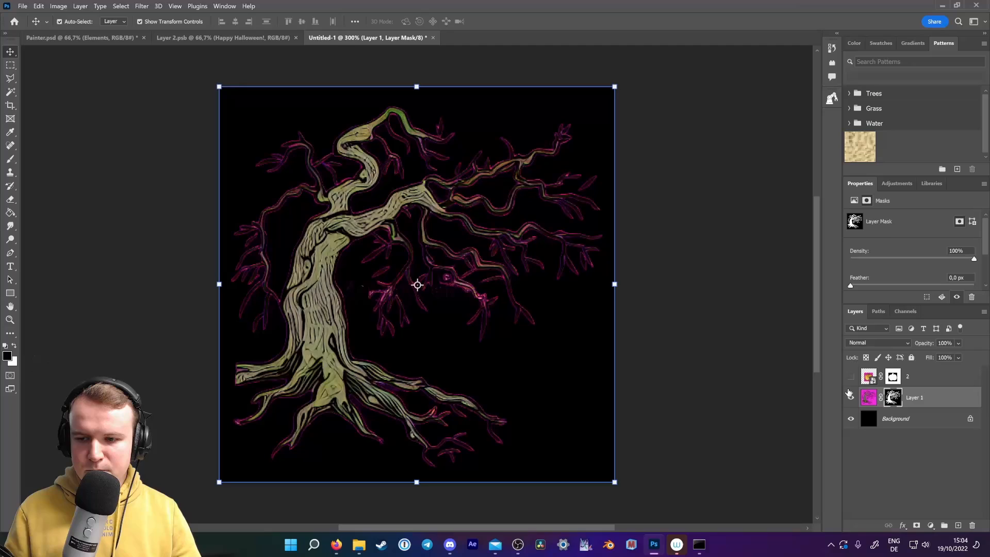
Scale the masked tree to about 74% and position it behind the pumpkin, toward the canvas's upper-left area.
{"action": "left_click_drag", "start_coordinate": [320, 218], "coordinate": [310, 106]}
{"action": "key", "text": "ctrl+t"}
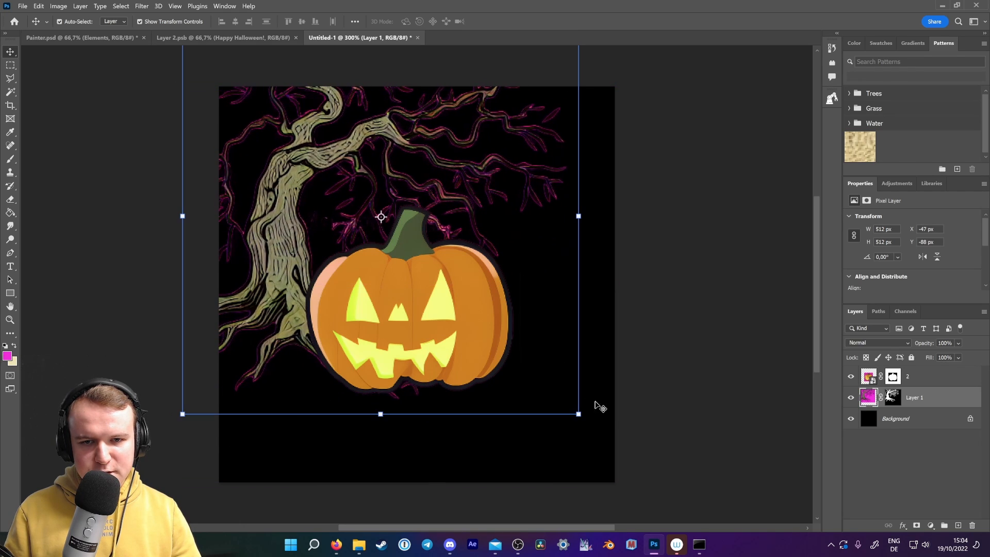
{"action": "left_click_drag", "start_coordinate": [576, 413], "coordinate": [442, 276]}
{"action": "left_click_drag", "start_coordinate": [368, 152], "coordinate": [368, 198]}
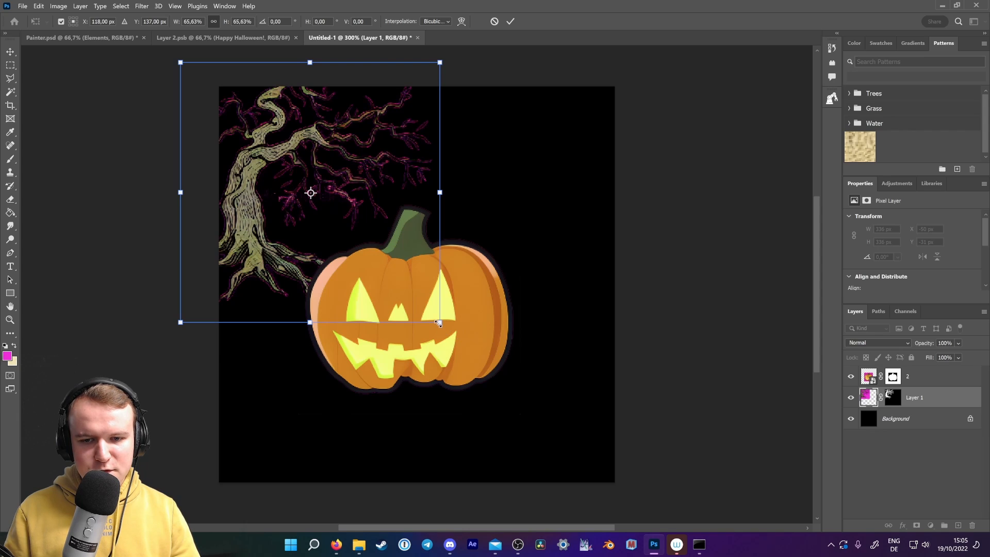
{"action": "left_click_drag", "start_coordinate": [439, 323], "coordinate": [472, 355]}
{"action": "left_click_drag", "start_coordinate": [383, 161], "coordinate": [405, 173]}
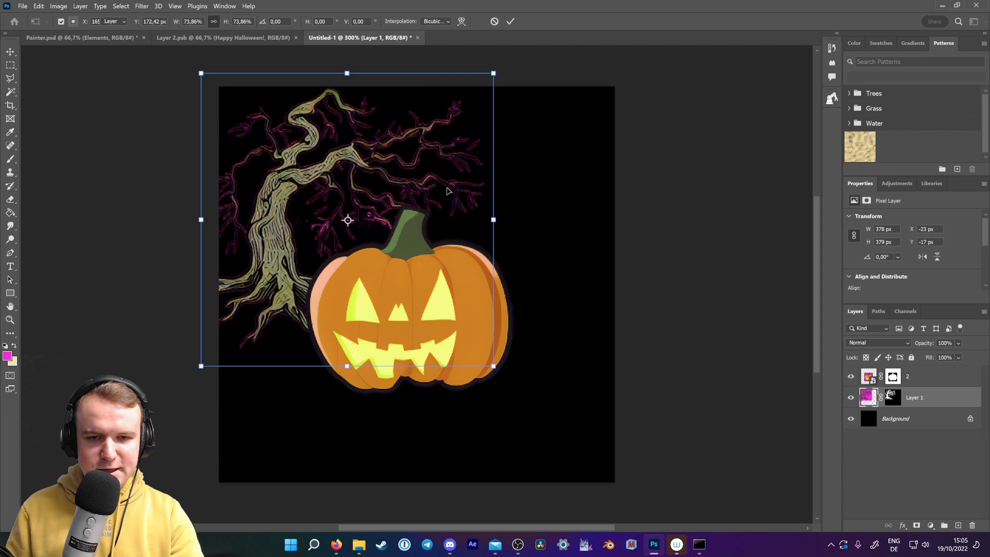
{"action": "key", "text": "Return"}
Switch to Stable Diffusion, generate a new batch from the current tree input and send the first variant to Extras.
{"action": "mouse_move", "coordinate": [325, 534]}
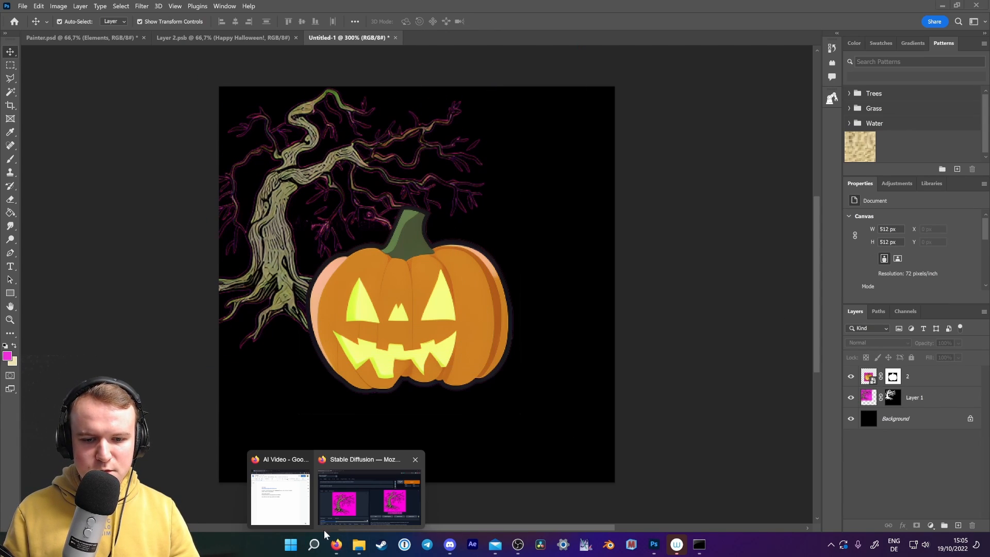
{"action": "left_click", "coordinate": [371, 497]}
{"action": "scroll", "coordinate": [938, 341], "scroll_direction": "down", "scroll_amount": 3}
{"action": "scroll", "coordinate": [935, 336], "scroll_direction": "up", "scroll_amount": 3}
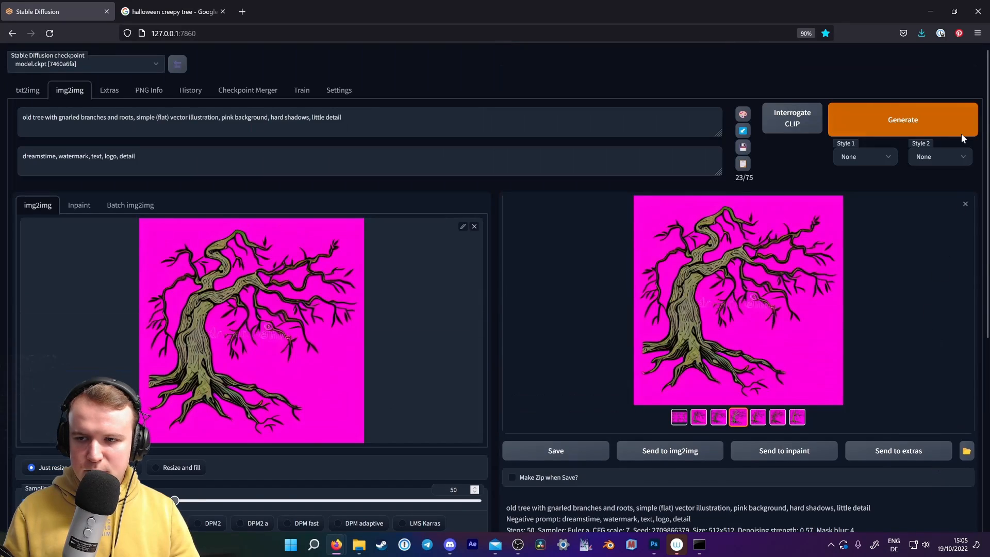
{"action": "left_click", "coordinate": [961, 134]}
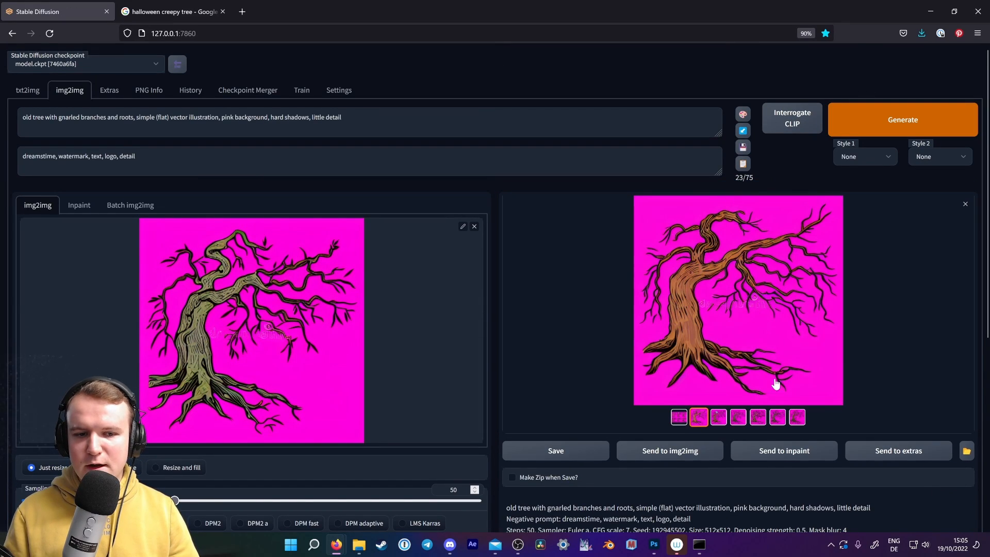
{"action": "left_click", "coordinate": [883, 452]}
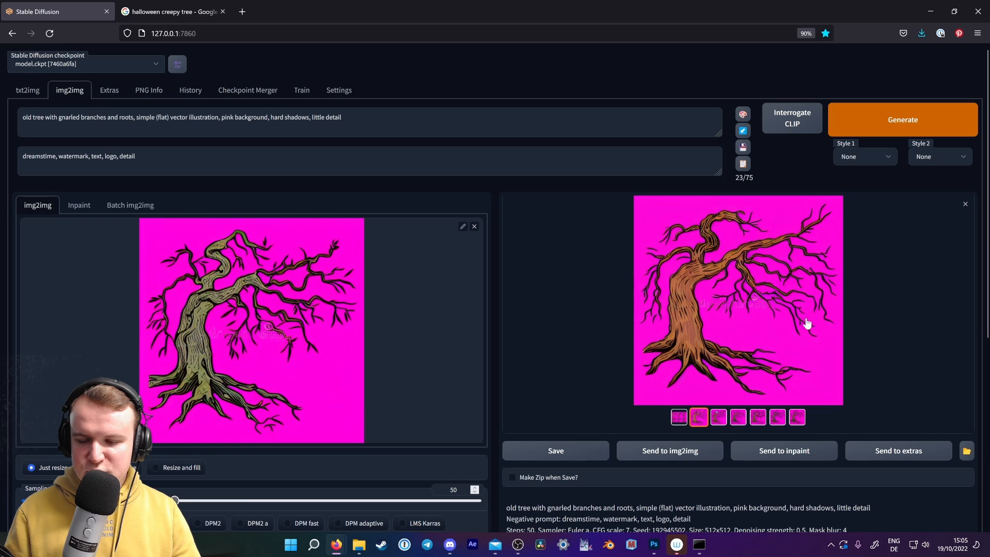
{"action": "left_click", "coordinate": [897, 451]}
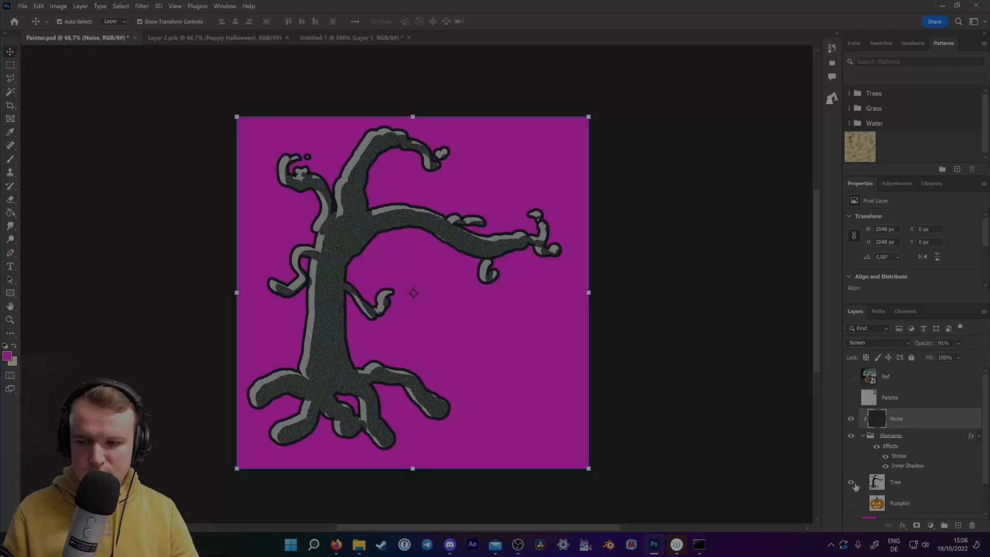
Switch to Painter.psd in Photoshop and hide the Tree layer in the Elements group.
{"action": "left_click", "coordinate": [851, 482]}
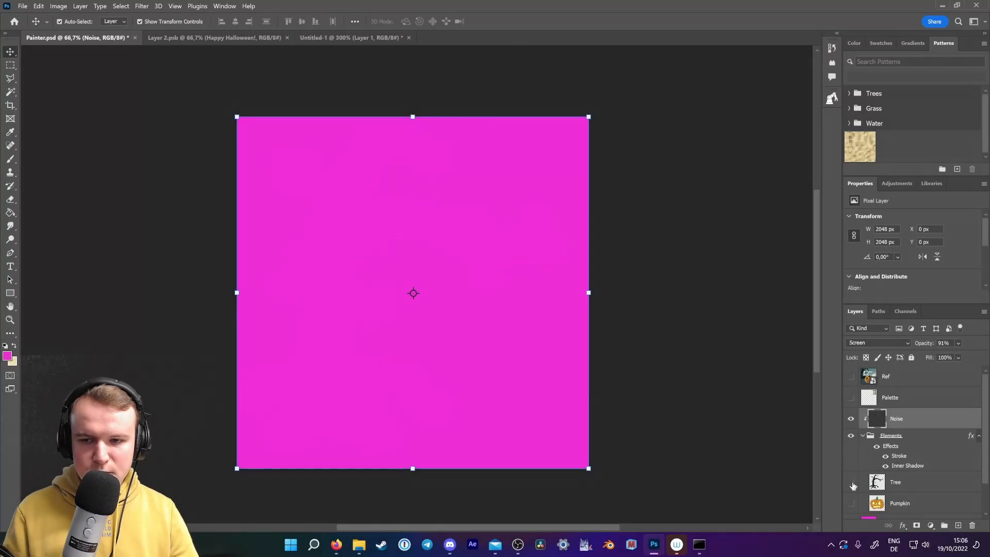
Check the Ref layer, hide it again, and create a new layer named Mansion at the head of the Elements group.
{"action": "left_click", "coordinate": [851, 378]}
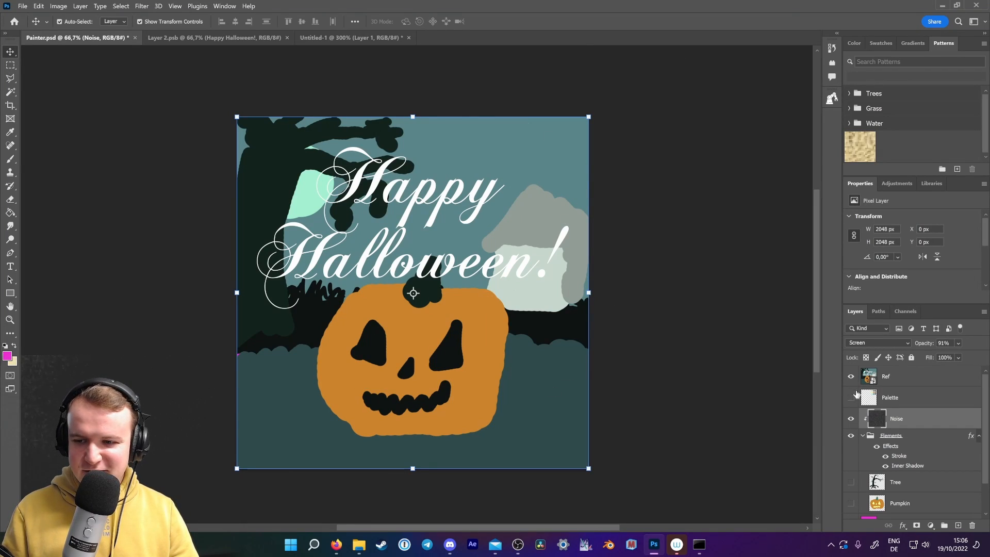
{"action": "left_click", "coordinate": [851, 377]}
{"action": "left_click", "coordinate": [934, 445]}
{"action": "left_click", "coordinate": [959, 525]}
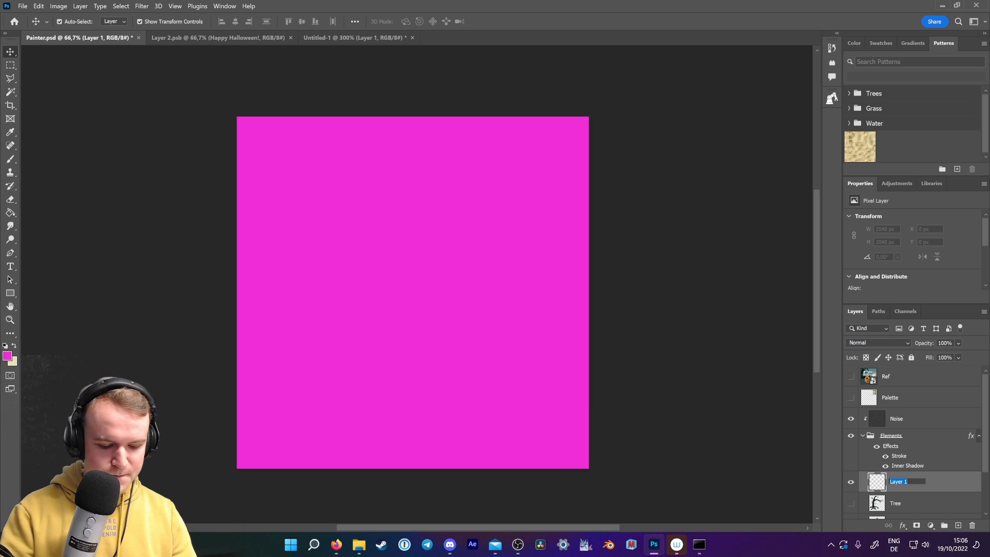
{"action": "key", "text": "Return"}
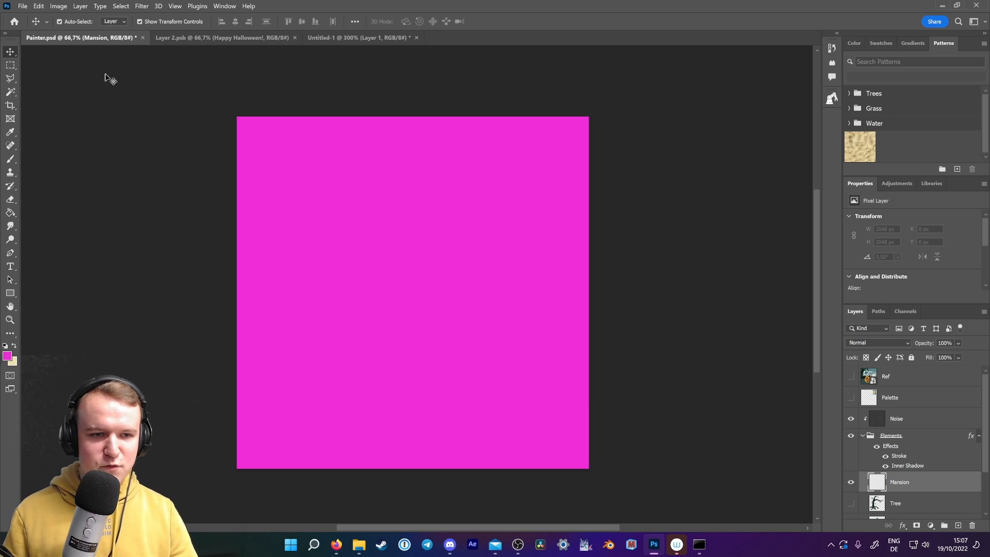
Show the Palette layer, sample its mint green, and paint a filled front wall on the Mansion layer.
{"action": "left_click", "coordinate": [10, 159]}
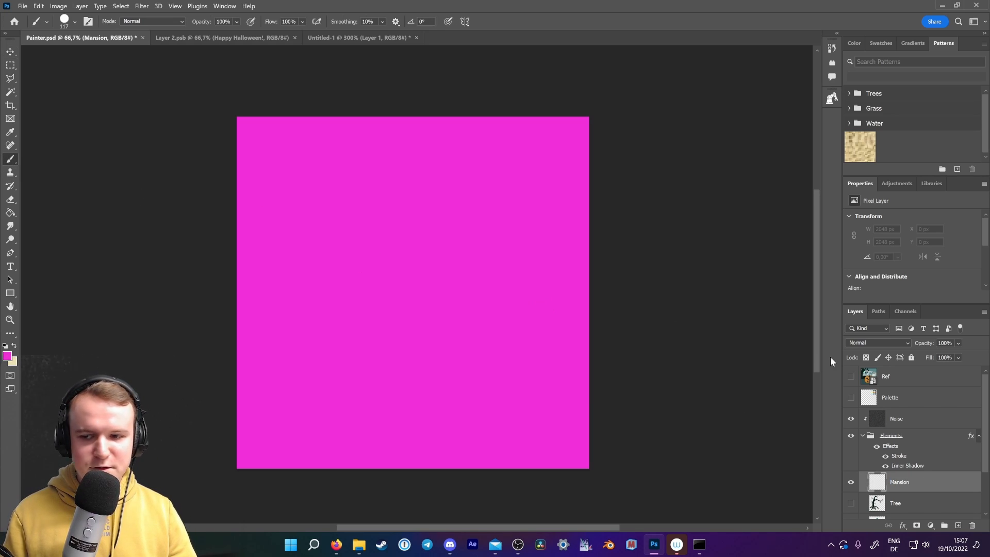
{"action": "left_click", "coordinate": [849, 398]}
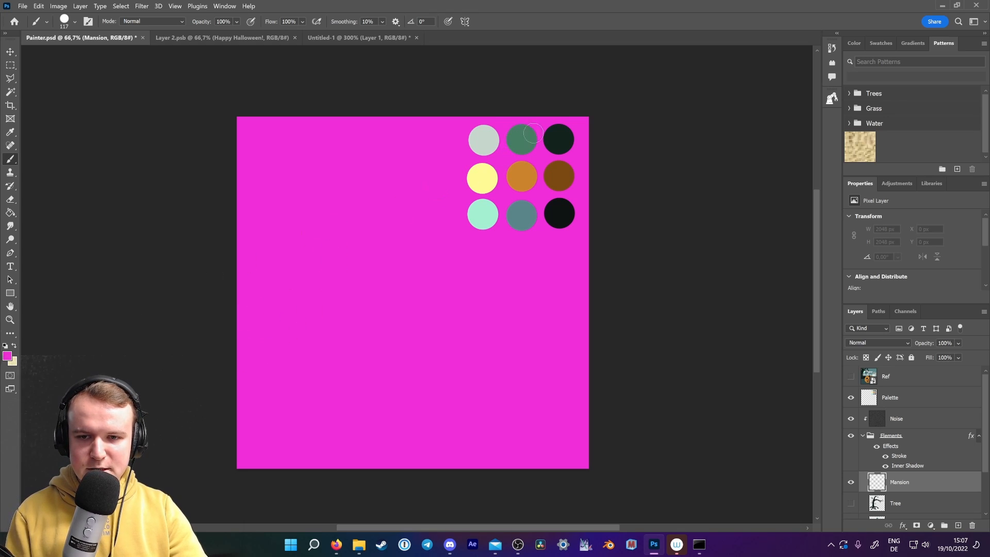
{"action": "key", "text": "i"}
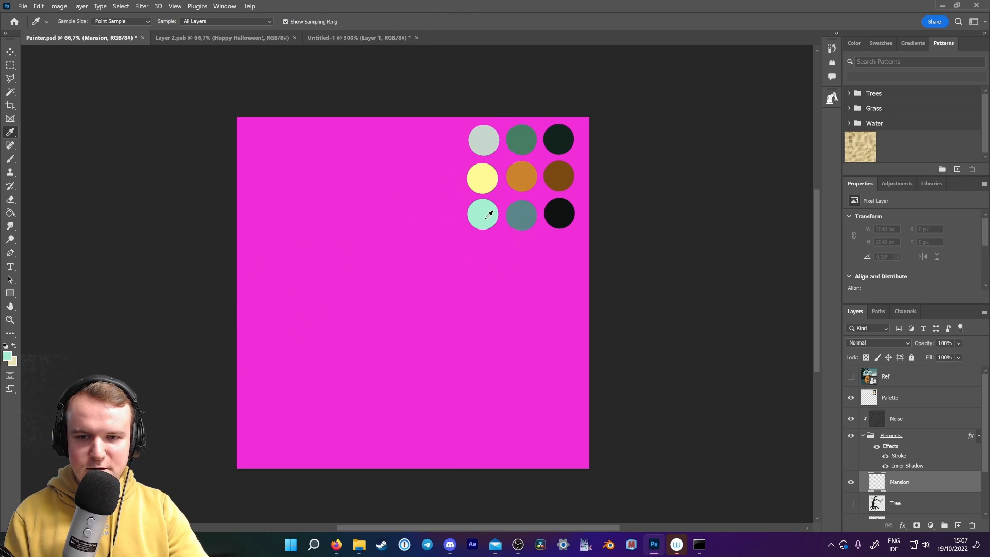
{"action": "key", "text": "b"}
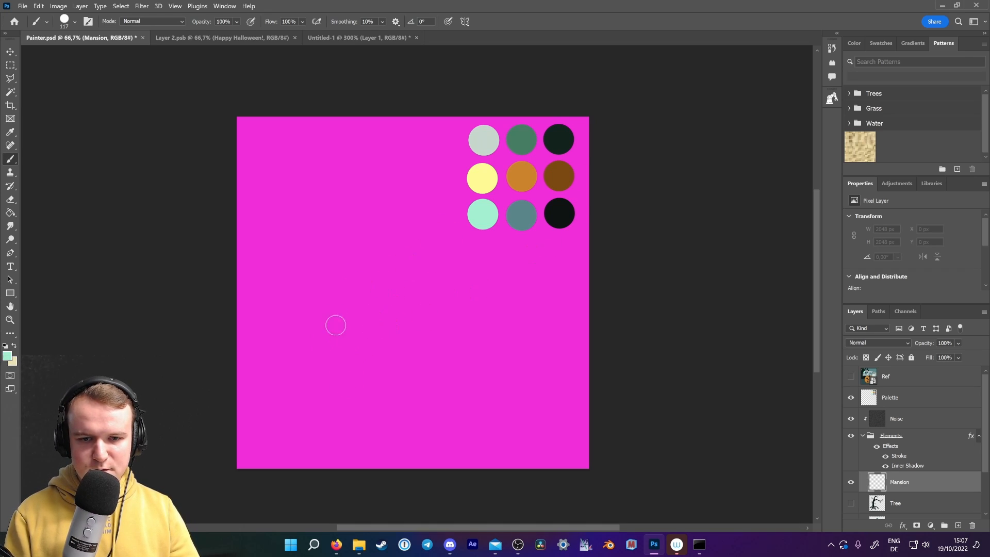
{"action": "mouse_move", "coordinate": [307, 381]}
{"action": "left_mouse_down"}
{"action": "mouse_move", "coordinate": [307, 247]}
{"action": "mouse_move", "coordinate": [362, 209]}
{"action": "mouse_move", "coordinate": [487, 203]}
{"action": "mouse_move", "coordinate": [489, 351]}
{"action": "mouse_move", "coordinate": [357, 404]}
{"action": "mouse_move", "coordinate": [307, 379]}
{"action": "left_mouse_up"}
{"action": "key", "text": "g"}
{"action": "left_click", "coordinate": [392, 304]}
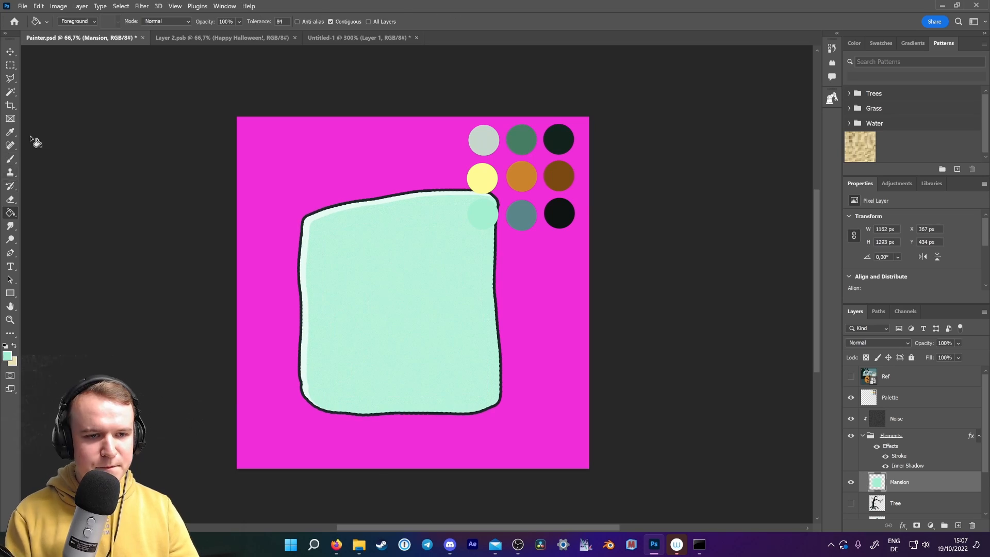
Sample the medium green from the palette and paint a filled side wall adjoining the mint front wall.
{"action": "key", "text": "b"}
{"action": "left_click", "coordinate": [521, 140], "text": "alt"}
{"action": "mouse_move", "coordinate": [542, 189]}
{"action": "left_mouse_down"}
{"action": "mouse_move", "coordinate": [551, 289]}
{"action": "mouse_move", "coordinate": [540, 196]}
{"action": "left_mouse_up"}
{"action": "key", "text": "g"}
{"action": "left_click", "coordinate": [526, 309]}
Switch to the web browser and search for haunted mansion reference images.
{"action": "key", "text": "alt+Tab"}
{"action": "left_click", "coordinate": [245, 12]}
{"action": "type", "text": "hearon.de/"}
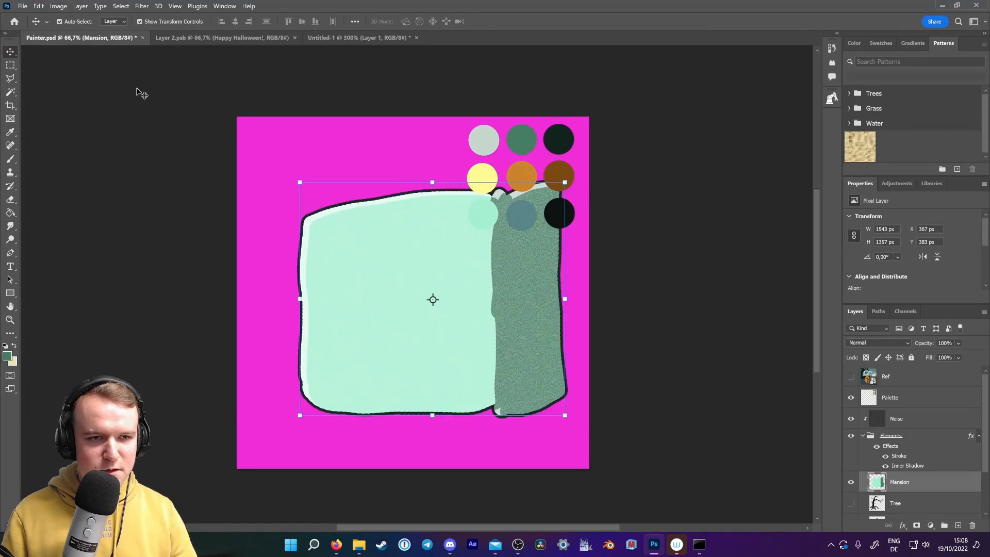
Scale the painted mansion walls down to about 906 by 1039 px.
{"action": "left_click_drag", "start_coordinate": [586, 298], "coordinate": [464, 320]}
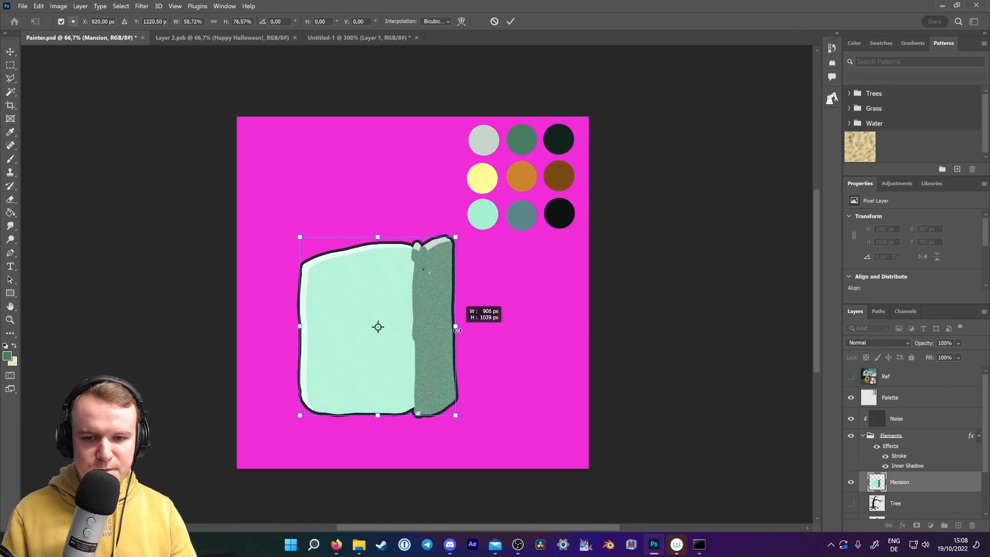
{"action": "key", "text": "Return"}
Paint a light grey wall section beside the green side wall and add a medium green roof over the mansion.
{"action": "mouse_move", "coordinate": [462, 243]}
{"action": "left_mouse_down"}
{"action": "mouse_move", "coordinate": [485, 269]}
{"action": "mouse_move", "coordinate": [503, 242]}
{"action": "mouse_move", "coordinate": [541, 257]}
{"action": "mouse_move", "coordinate": [536, 361]}
{"action": "left_mouse_up"}
{"action": "left_click", "coordinate": [521, 139], "text": "alt"}
{"action": "mouse_move", "coordinate": [293, 264]}
{"action": "left_mouse_down"}
{"action": "mouse_move", "coordinate": [361, 128]}
{"action": "mouse_move", "coordinate": [363, 193]}
{"action": "left_mouse_up"}
{"action": "left_click_drag", "start_coordinate": [379, 150], "coordinate": [516, 207]}
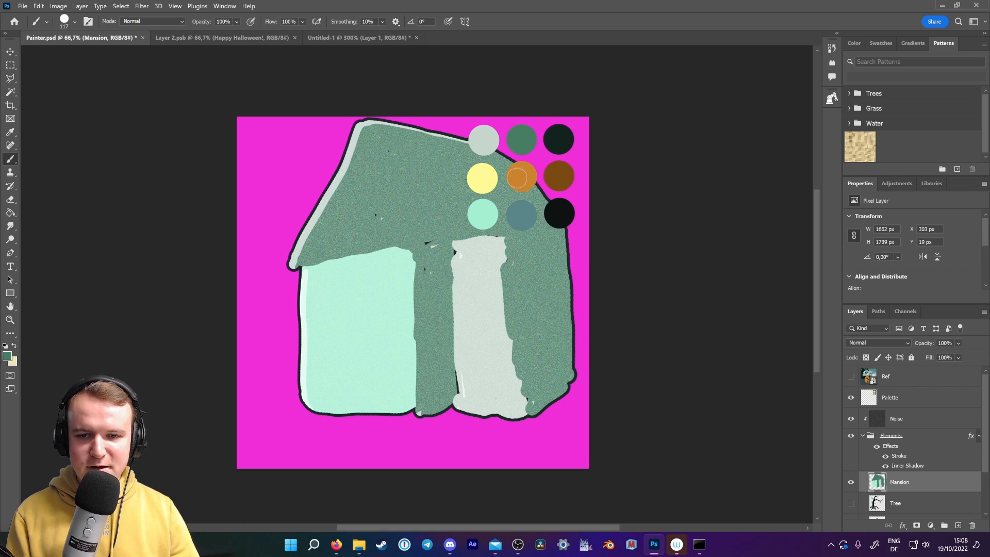
Paint an arched door and the wall and roof windows in the palette's dark green, hiding the Palette layer.
{"action": "left_click", "coordinate": [558, 139], "text": "alt"}
{"action": "mouse_move", "coordinate": [345, 410]}
{"action": "left_mouse_down"}
{"action": "mouse_move", "coordinate": [361, 377]}
{"action": "mouse_move", "coordinate": [356, 410]}
{"action": "left_mouse_up"}
{"action": "left_click_drag", "start_coordinate": [319, 284], "coordinate": [328, 304]}
{"action": "left_click_drag", "start_coordinate": [377, 276], "coordinate": [384, 297]}
{"action": "mouse_move", "coordinate": [477, 265]}
{"action": "left_mouse_down"}
{"action": "mouse_move", "coordinate": [475, 289]}
{"action": "mouse_move", "coordinate": [485, 273]}
{"action": "left_mouse_up"}
{"action": "left_click_drag", "start_coordinate": [427, 166], "coordinate": [436, 175]}
{"action": "left_click", "coordinate": [851, 397]}
{"action": "mouse_move", "coordinate": [485, 173]}
{"action": "left_mouse_down"}
{"action": "mouse_move", "coordinate": [508, 180]}
{"action": "mouse_move", "coordinate": [498, 231]}
{"action": "left_mouse_up"}
Lock the Noise layer, and centre the mansion on the canvas enlarged to about 106%.
{"action": "key", "text": "v"}
{"action": "left_click", "coordinate": [551, 266]}
{"action": "left_click", "coordinate": [911, 357]}
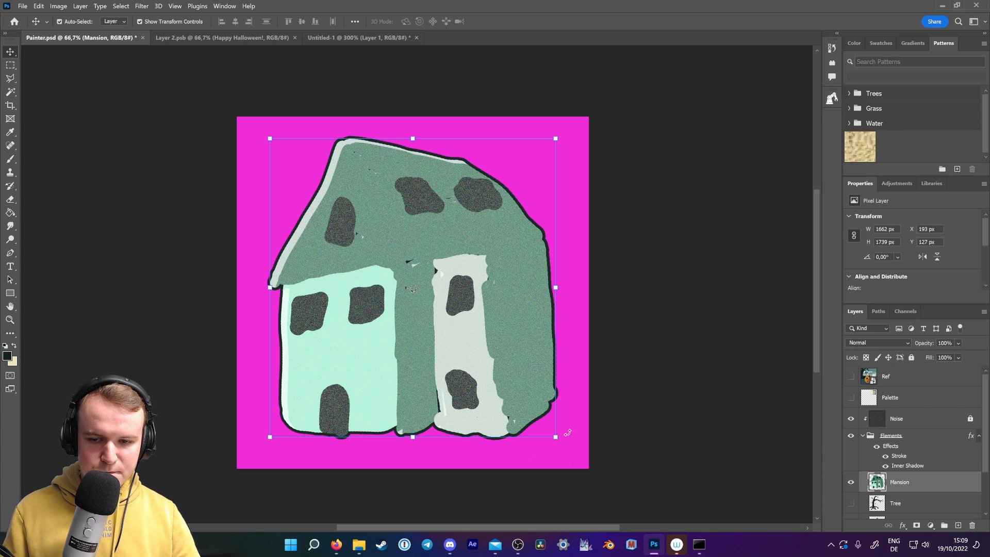
{"action": "left_click_drag", "start_coordinate": [556, 437], "coordinate": [565, 446]}
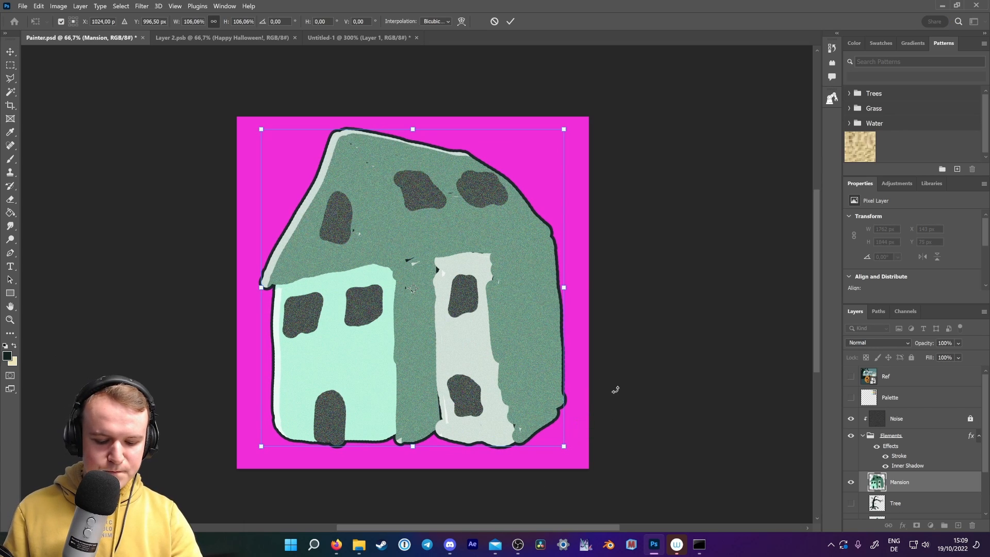
{"action": "key", "text": "Return"}
Start saving a copy of the document and create a folder named Mansion inside the Iterations folder.
{"action": "left_click", "coordinate": [23, 6]}
{"action": "left_click", "coordinate": [46, 135]}
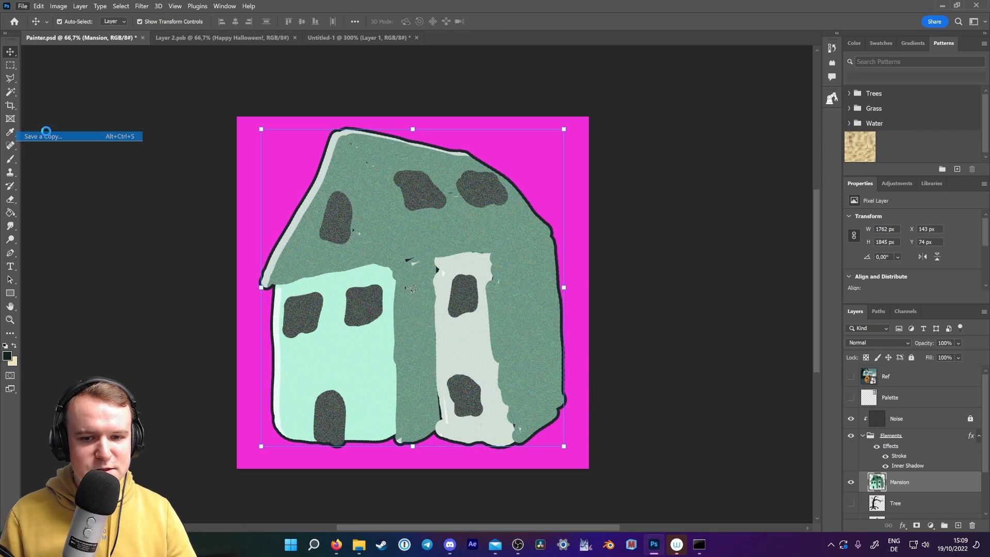
{"action": "left_click", "coordinate": [261, 27]}
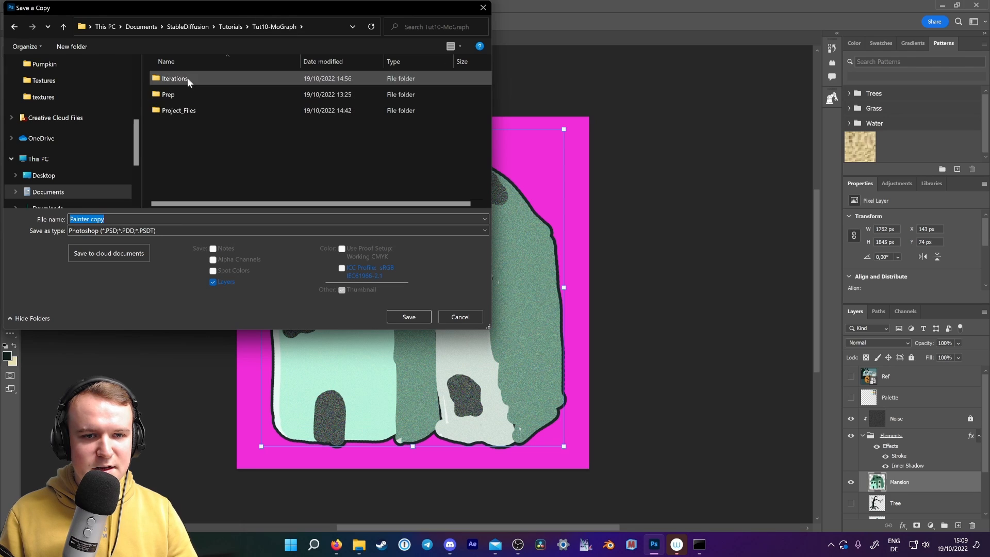
{"action": "double_click", "coordinate": [174, 78]}
{"action": "left_click", "coordinate": [87, 45]}
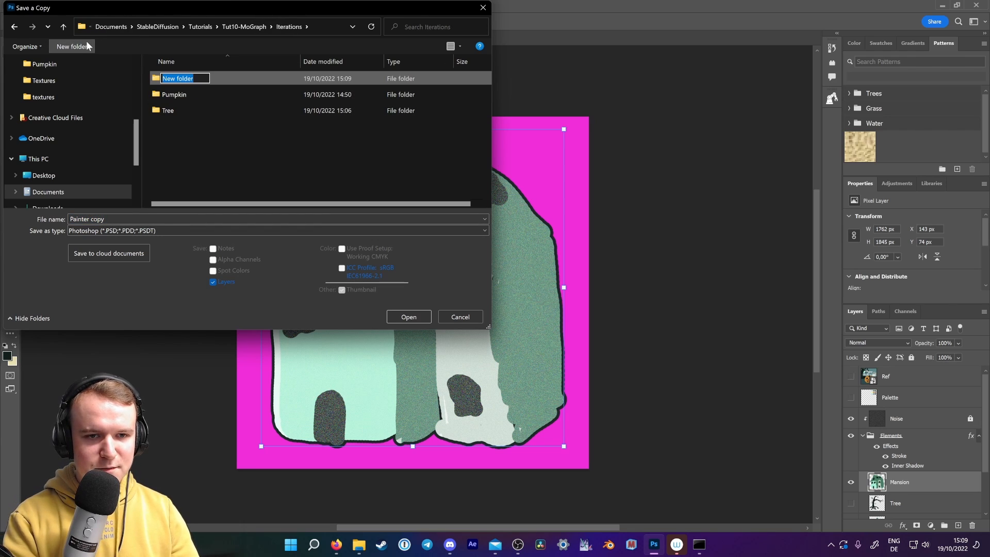
{"action": "type", "text": "Mansio"}
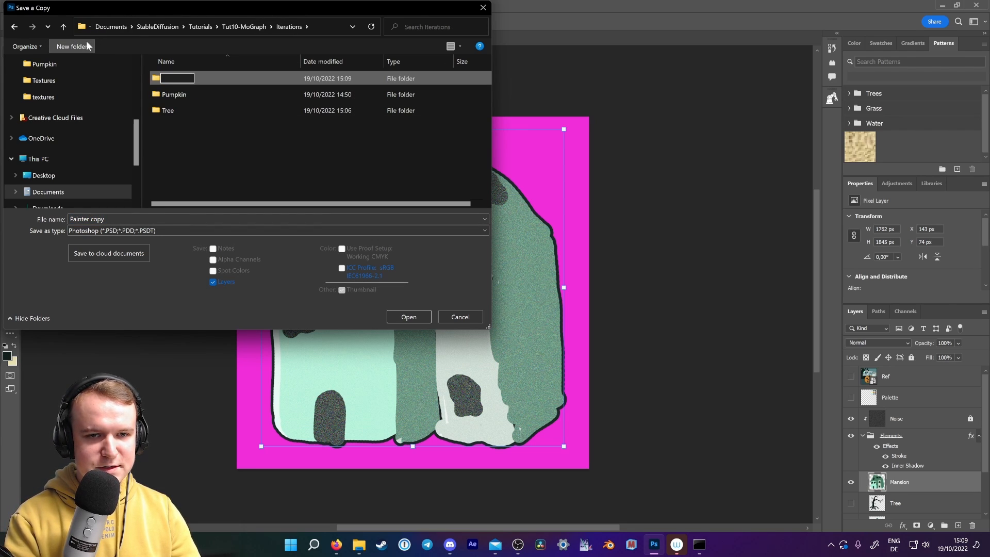
{"action": "type", "text": "n"}
{"action": "key", "text": "Return"}
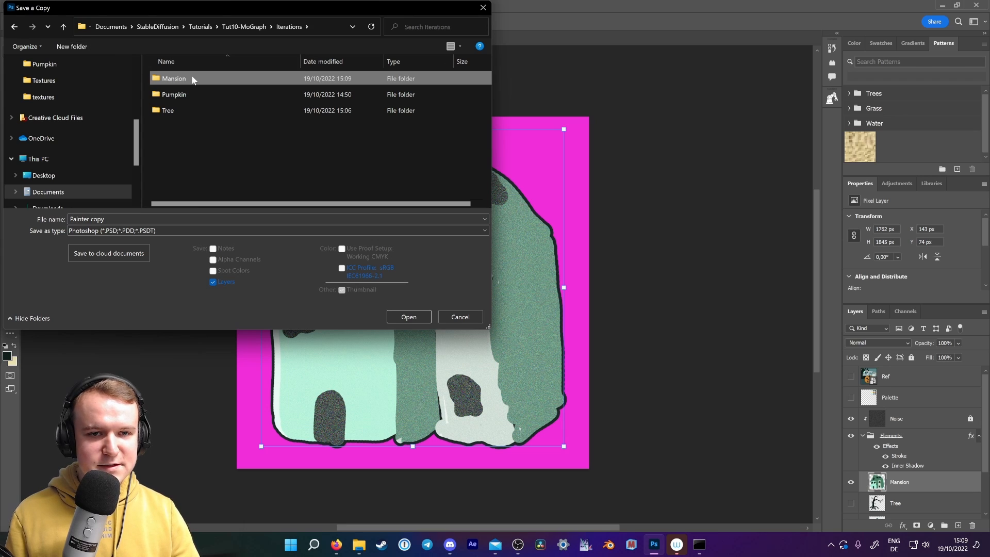
Save the copy in the Mansion folder as a JPEG named 1, accepting the JPEG options.
{"action": "double_click", "coordinate": [168, 78]}
{"action": "left_click", "coordinate": [163, 214]}
{"action": "type", "text": "1"}
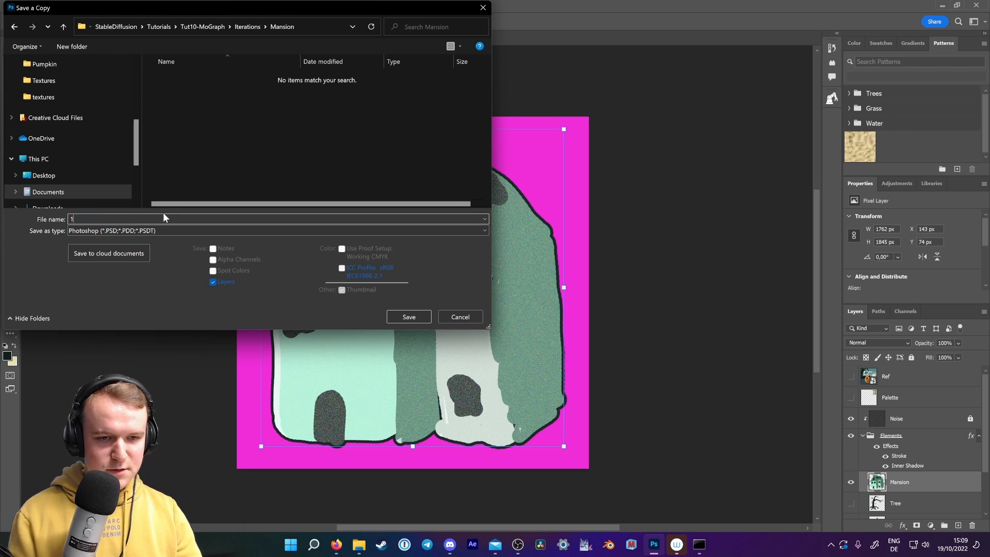
{"action": "left_click", "coordinate": [181, 231]}
{"action": "left_click", "coordinate": [136, 314]}
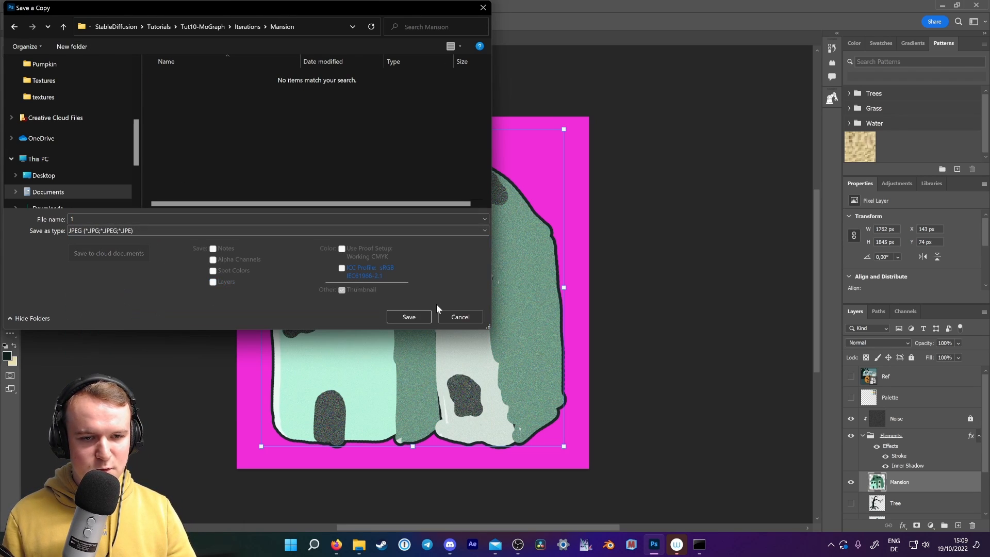
{"action": "left_click", "coordinate": [400, 317]}
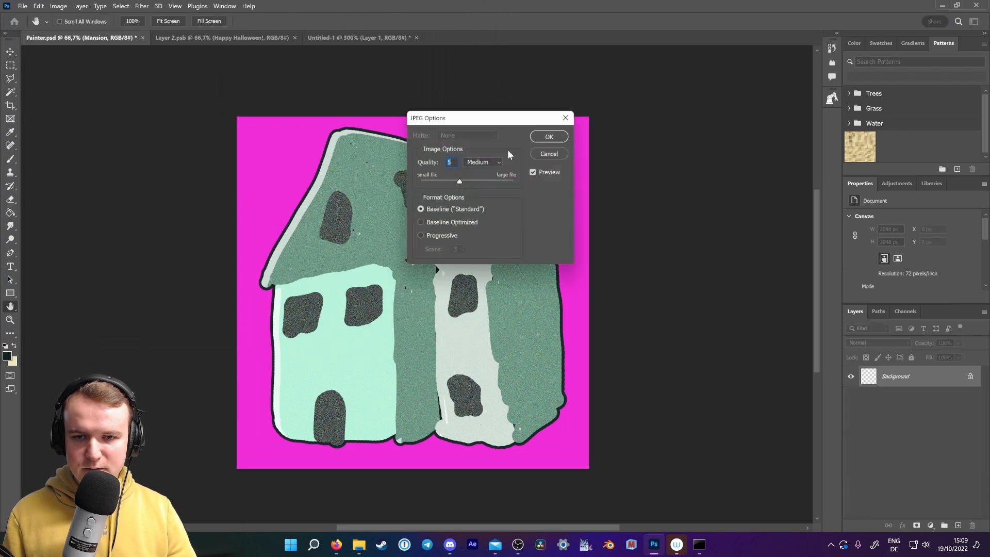
{"action": "left_click", "coordinate": [544, 137]}
Switch to Stable Diffusion in the browser and replace the img2img source with image 1 from the Iterations/Mansion folder.
{"action": "mouse_move", "coordinate": [336, 544]}
{"action": "left_click", "coordinate": [351, 521]}
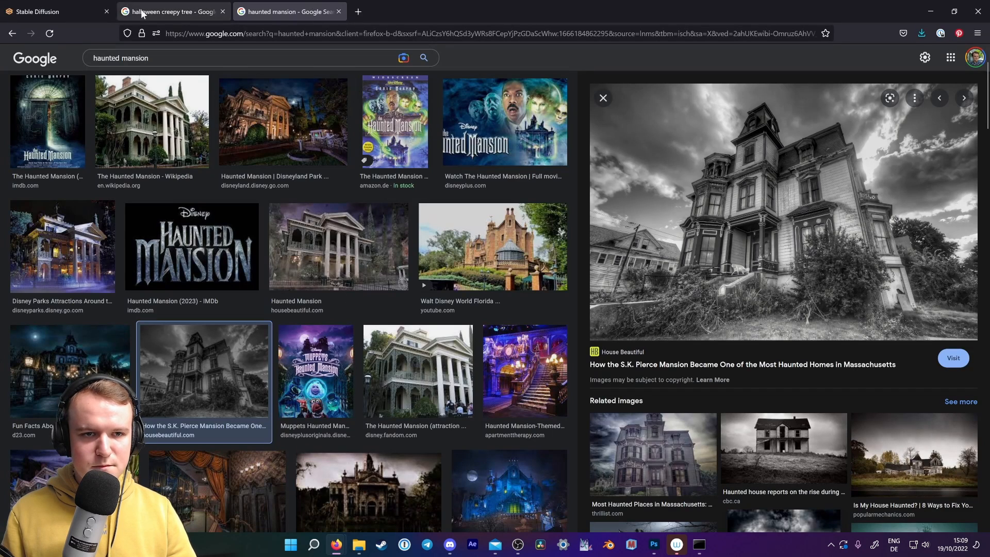
{"action": "left_click", "coordinate": [77, 11]}
{"action": "left_click", "coordinate": [474, 227]}
{"action": "left_click", "coordinate": [382, 260]}
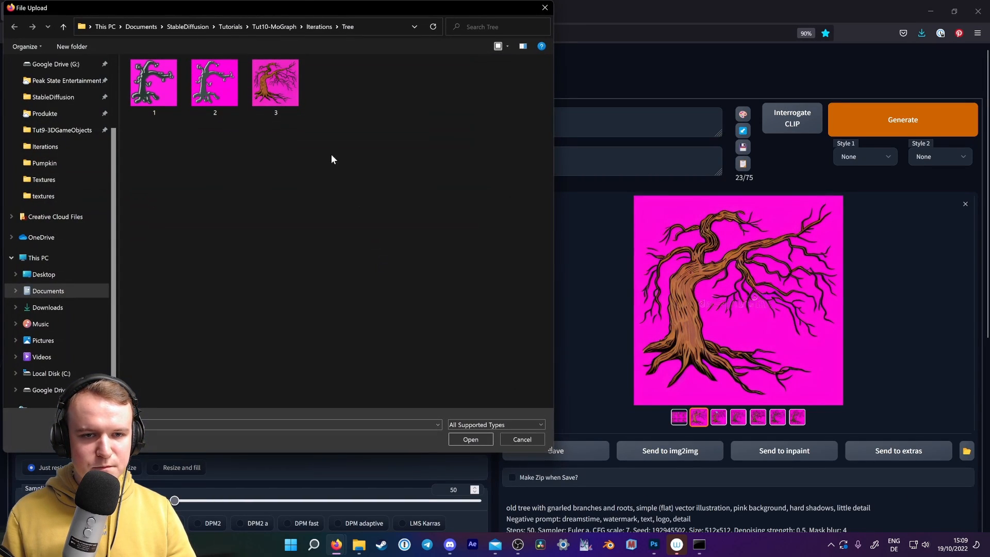
{"action": "left_click", "coordinate": [319, 26]}
{"action": "double_click", "coordinate": [167, 77]}
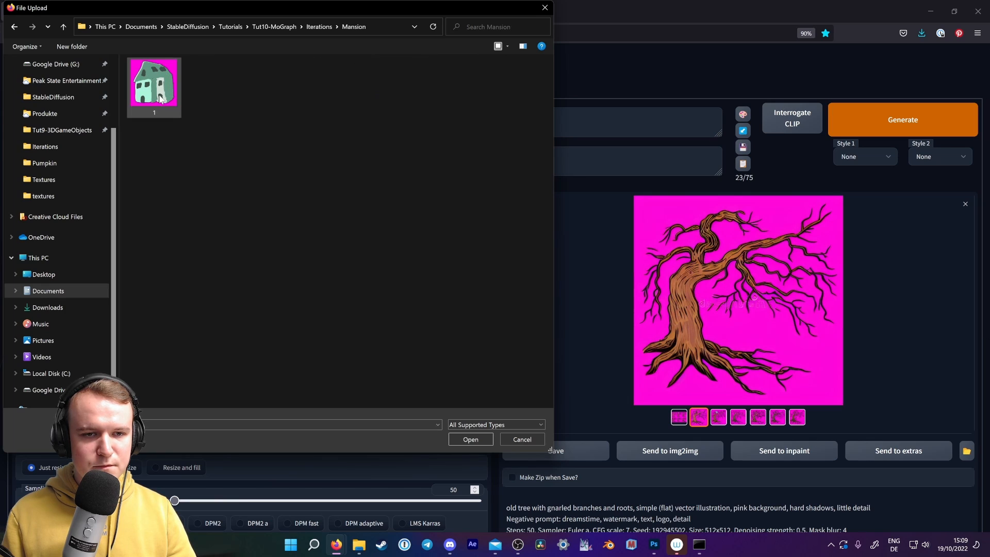
{"action": "left_click", "coordinate": [149, 87]}
{"action": "left_click", "coordinate": [460, 441]}
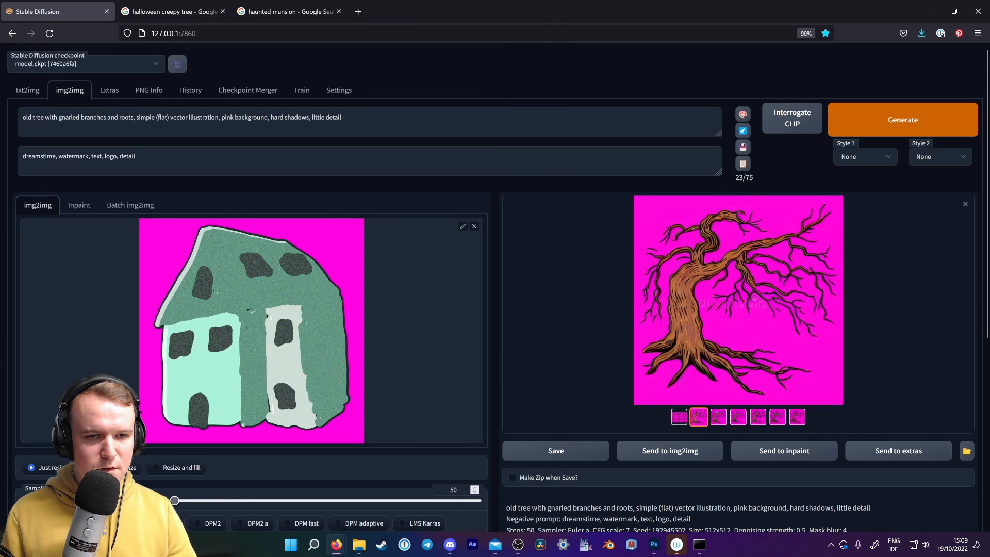
Change the prompt to "creepy old haunted mansion, simple (flat) vector illustration, pink background, hard shadows".
{"action": "left_click_drag", "start_coordinate": [134, 117], "coordinate": [16, 104]}
{"action": "type", "text": "creepy "}
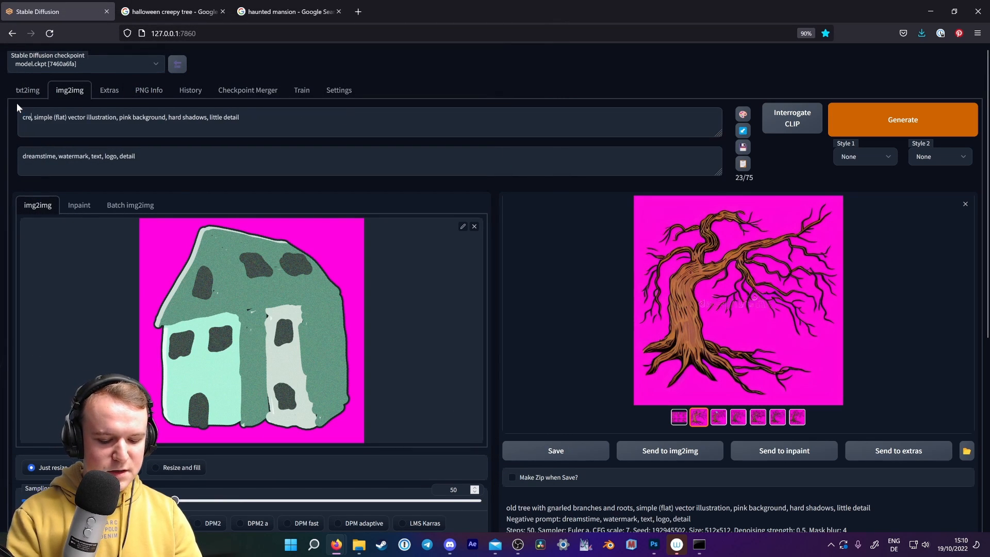
{"action": "type", "text": "and"}
{"action": "key", "text": "BackSpace"}
{"action": "key", "text": "BackSpace"}
{"action": "key", "text": "BackSpace"}
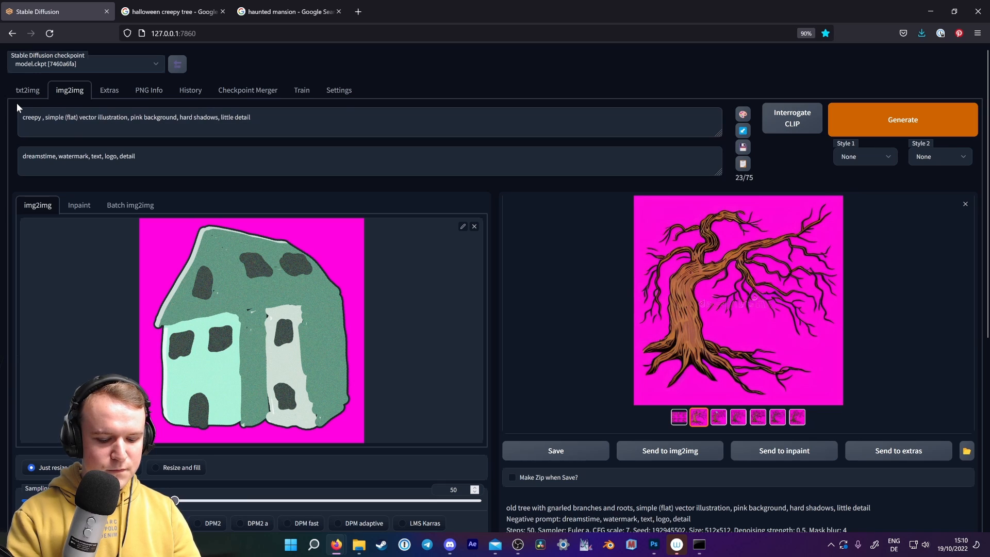
{"action": "type", "text": "old haunted mans"}
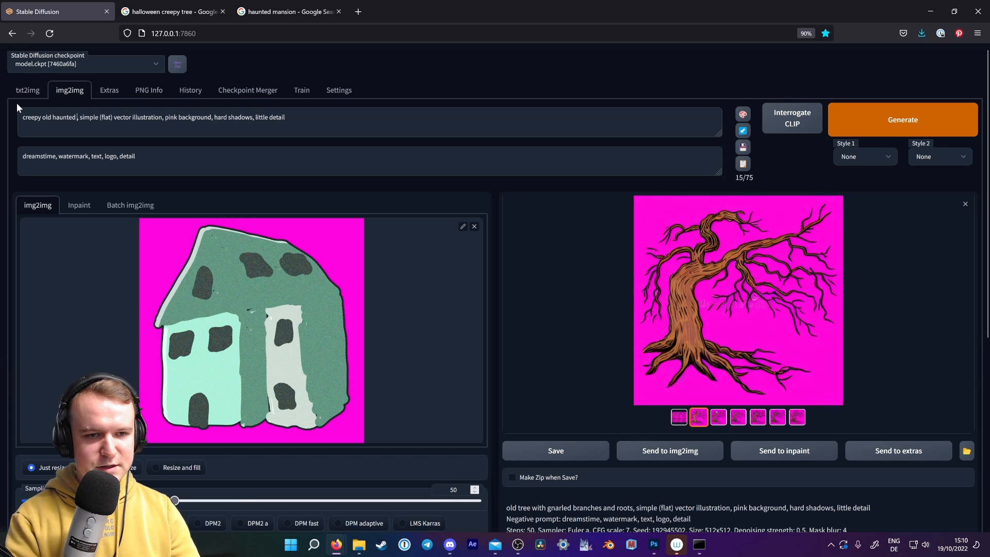
{"action": "type", "text": "ion"}
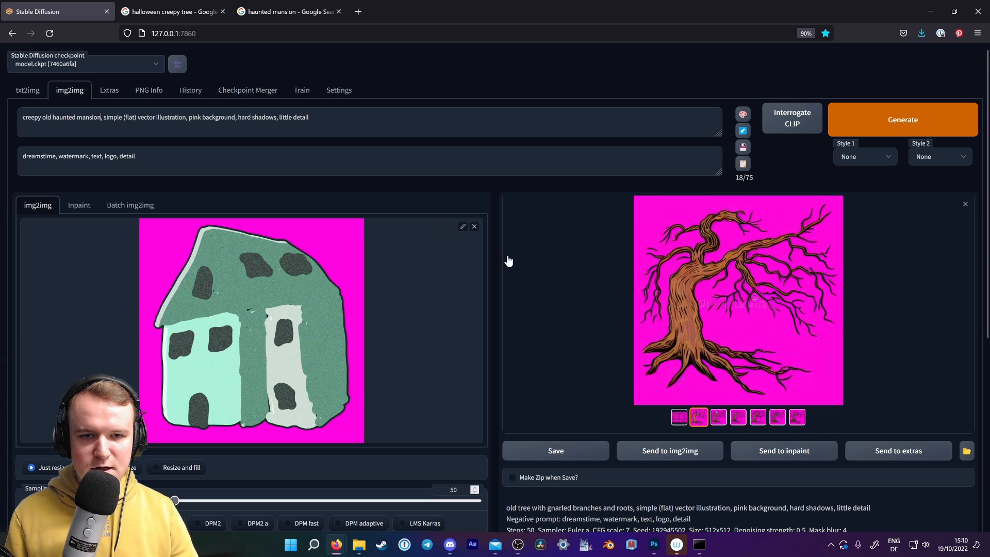
{"action": "left_click_drag", "start_coordinate": [309, 117], "coordinate": [276, 117]}
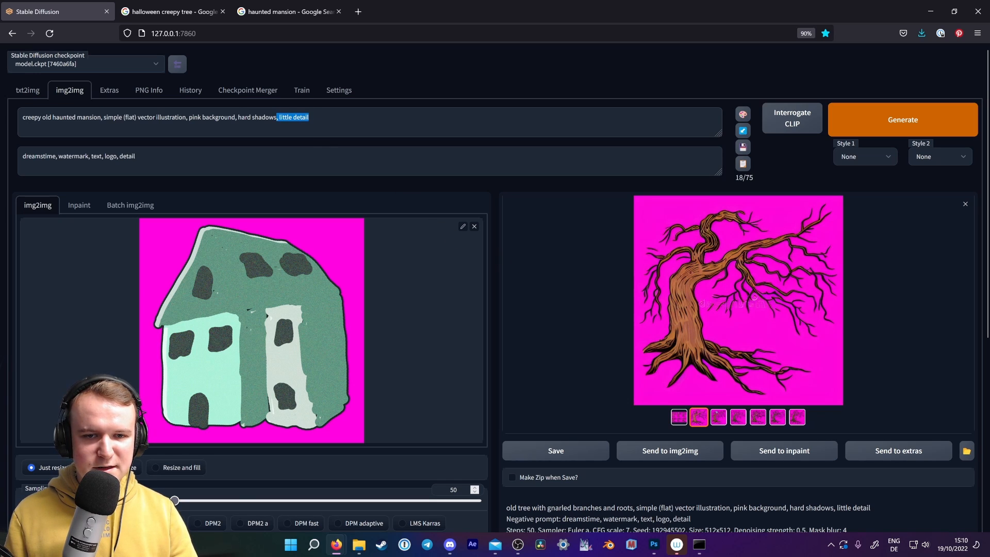
{"action": "key", "text": "BackSpace"}
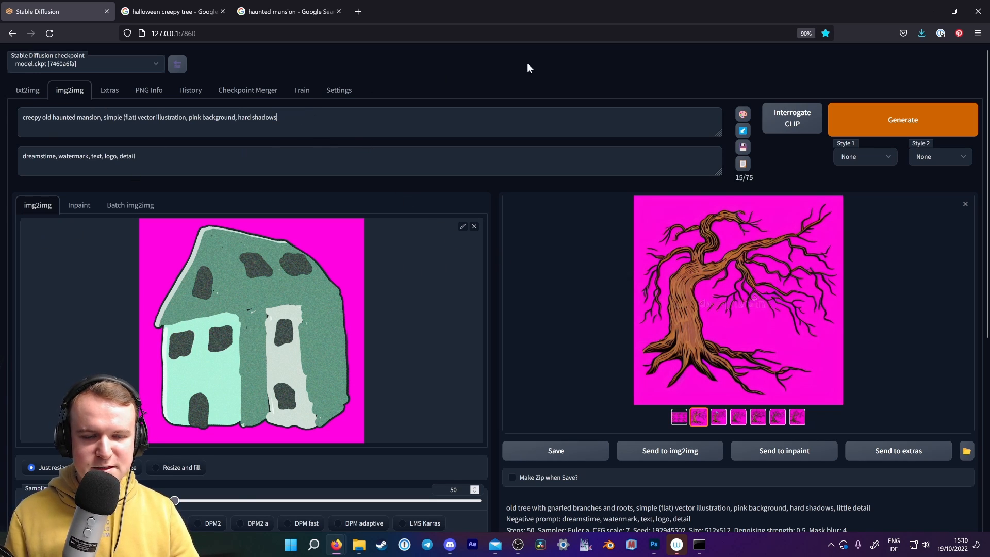
Generate mansion variations with the denoising strength set to 0.9 and view the second result.
{"action": "scroll", "coordinate": [500, 292], "scroll_direction": "down", "scroll_amount": 5}
{"action": "left_click_drag", "start_coordinate": [251, 411], "coordinate": [432, 423]}
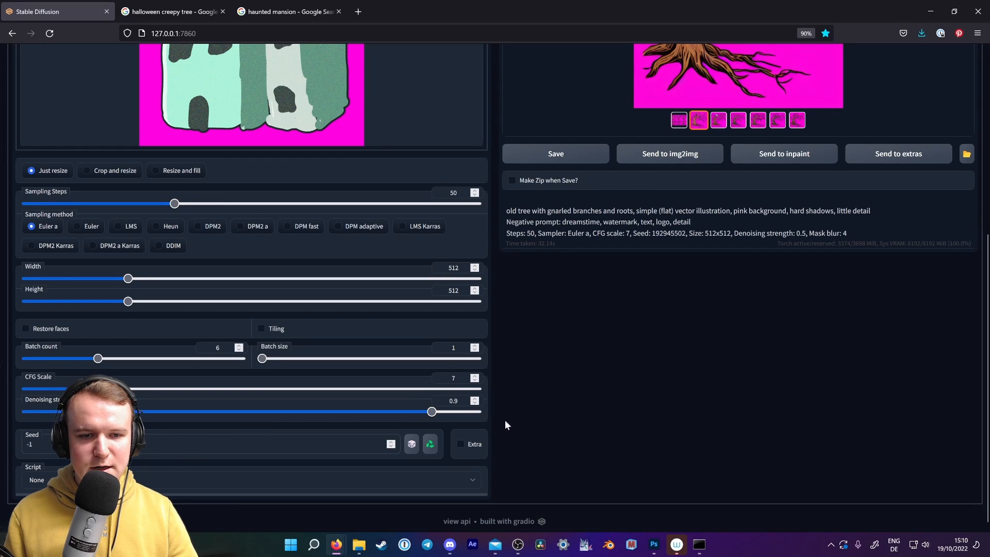
{"action": "scroll", "coordinate": [612, 425], "scroll_direction": "up", "scroll_amount": 5}
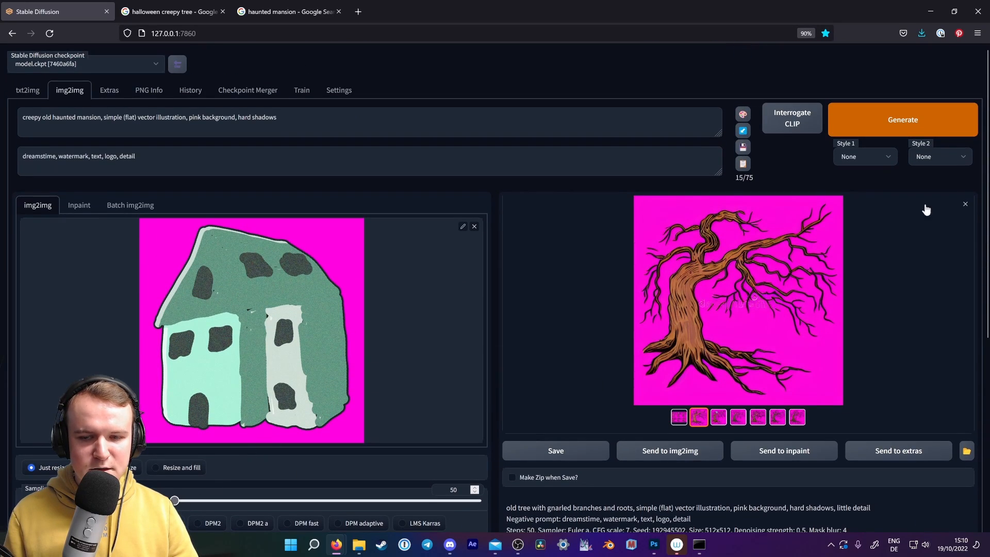
{"action": "left_click", "coordinate": [892, 125]}
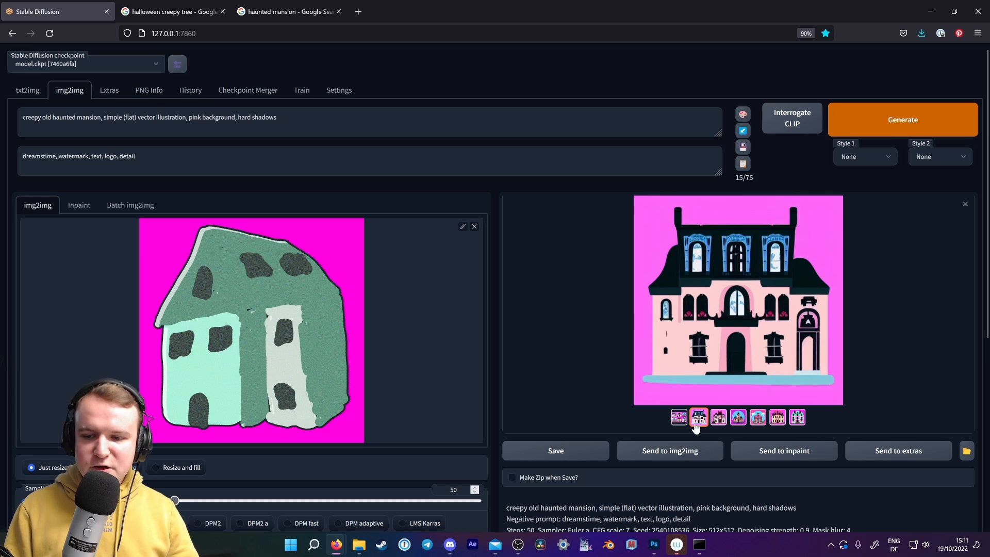
{"action": "left_click", "coordinate": [718, 418]}
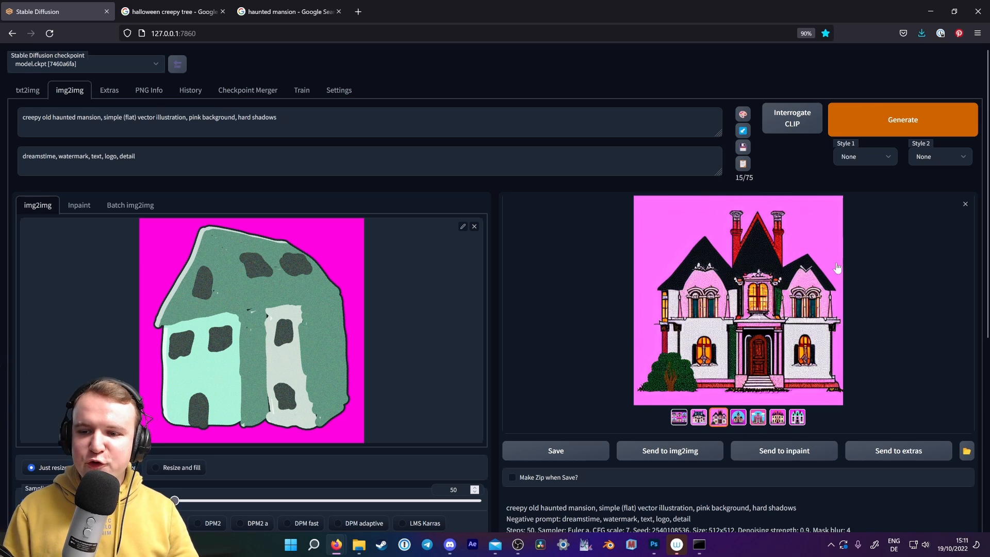
Compare the remaining mansion results and lower the denoising strength to 0.6.
{"action": "left_click", "coordinate": [758, 418]}
{"action": "left_click", "coordinate": [779, 419]}
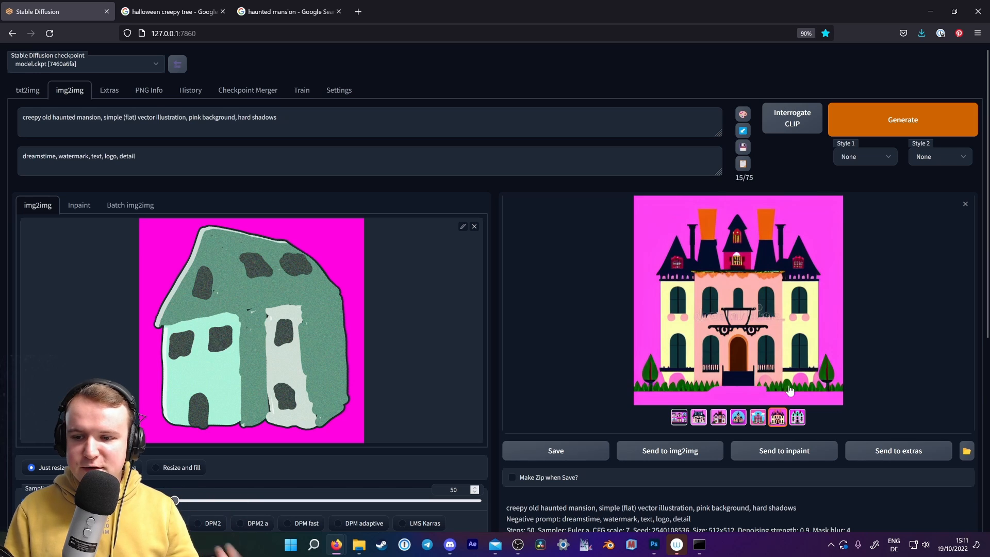
{"action": "left_click", "coordinate": [798, 417]}
{"action": "left_click", "coordinate": [740, 416]}
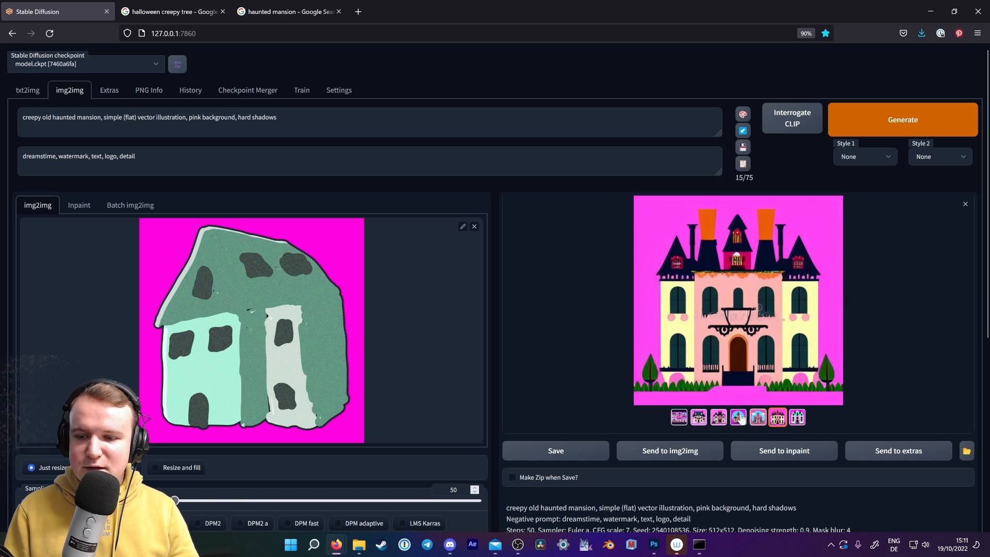
{"action": "left_click", "coordinate": [758, 416]}
{"action": "scroll", "coordinate": [445, 340], "scroll_direction": "down", "scroll_amount": 5}
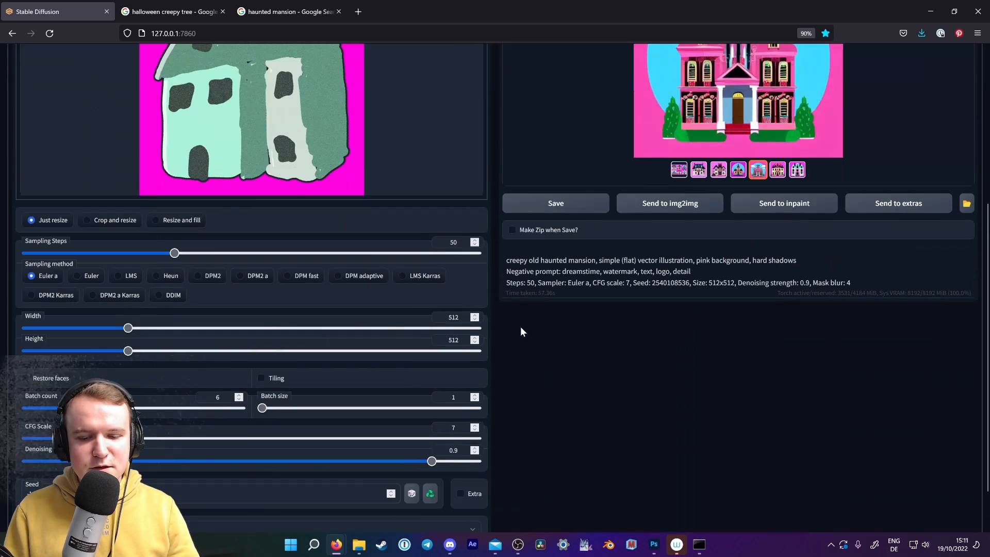
{"action": "left_click_drag", "start_coordinate": [403, 461], "coordinate": [297, 460]}
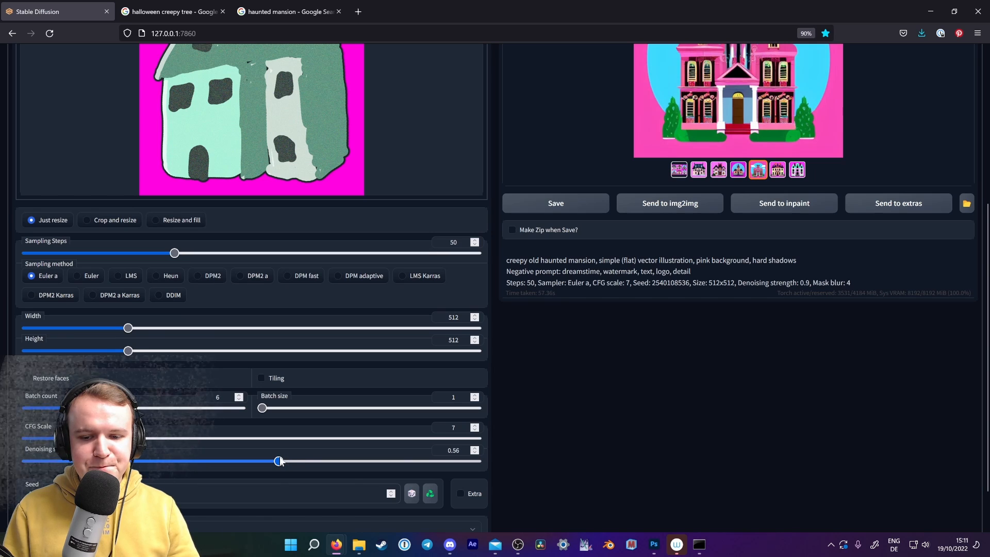
{"action": "scroll", "coordinate": [641, 410], "scroll_direction": "up", "scroll_amount": 5}
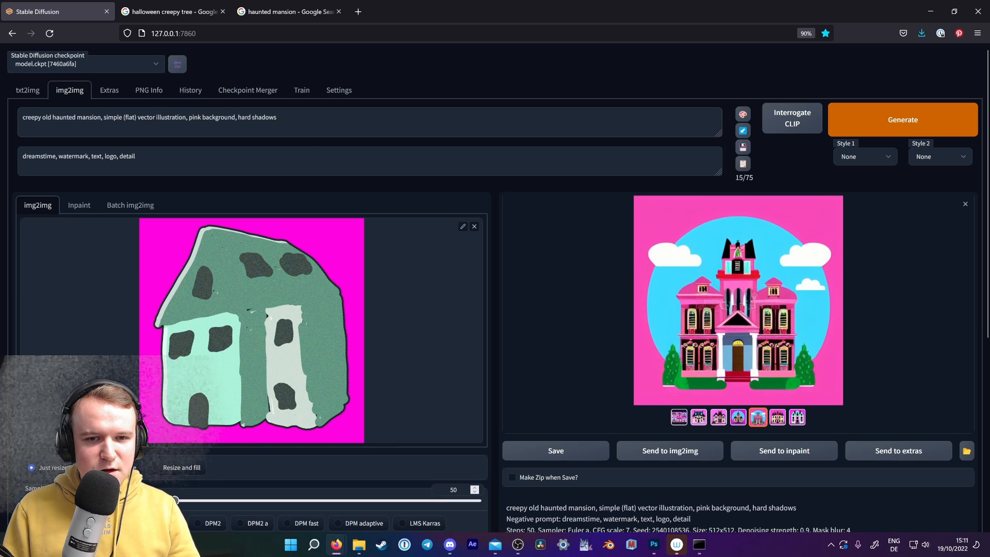
Add "turrets" before "pink background" and "dark stroke" at the end of the prompt, and generate mansion variations.
{"action": "type", "text": "turret"}
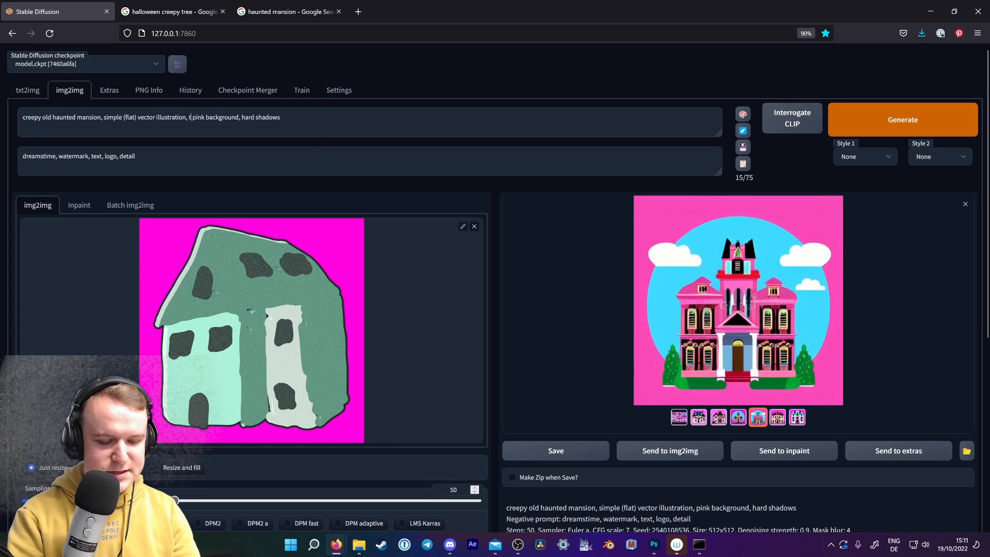
{"action": "type", "text": "s,"}
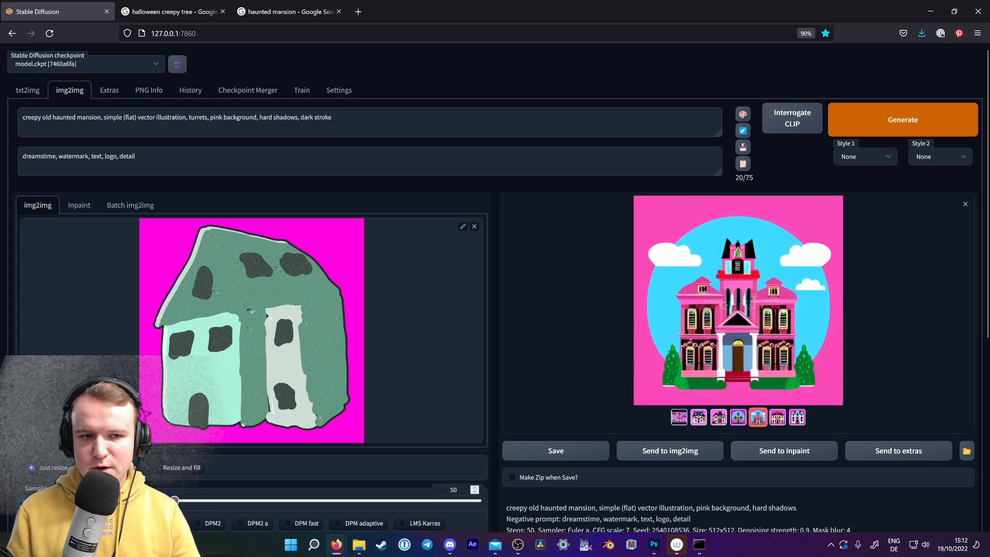
{"action": "left_click", "coordinate": [893, 121]}
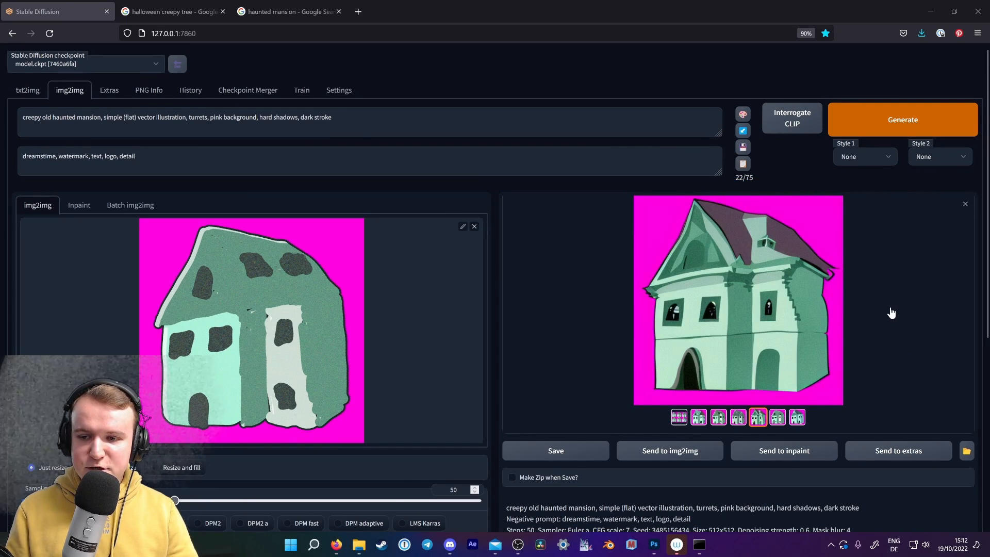
Compare the new mansion variations and send the sixth one to img2img as the source image.
{"action": "left_click", "coordinate": [778, 416]}
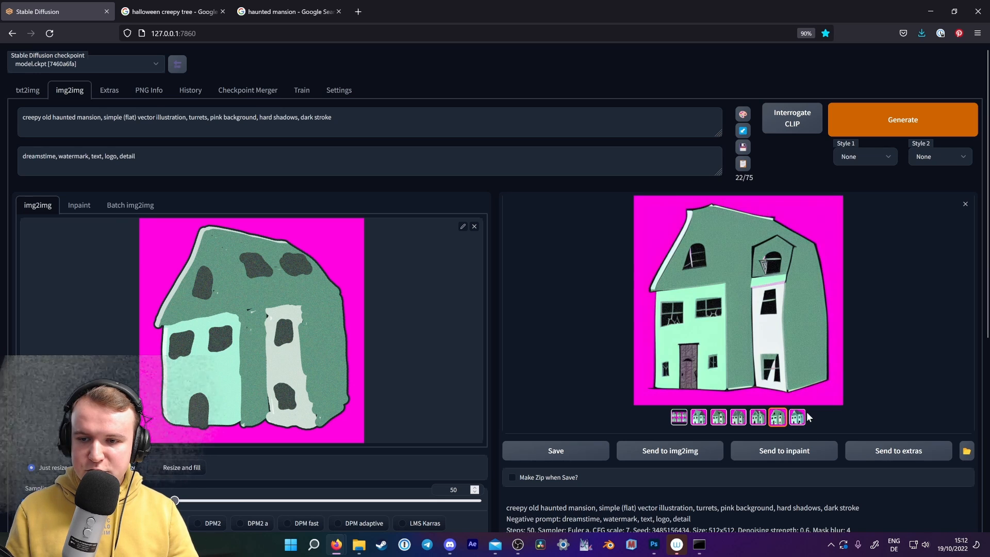
{"action": "left_click", "coordinate": [799, 418]}
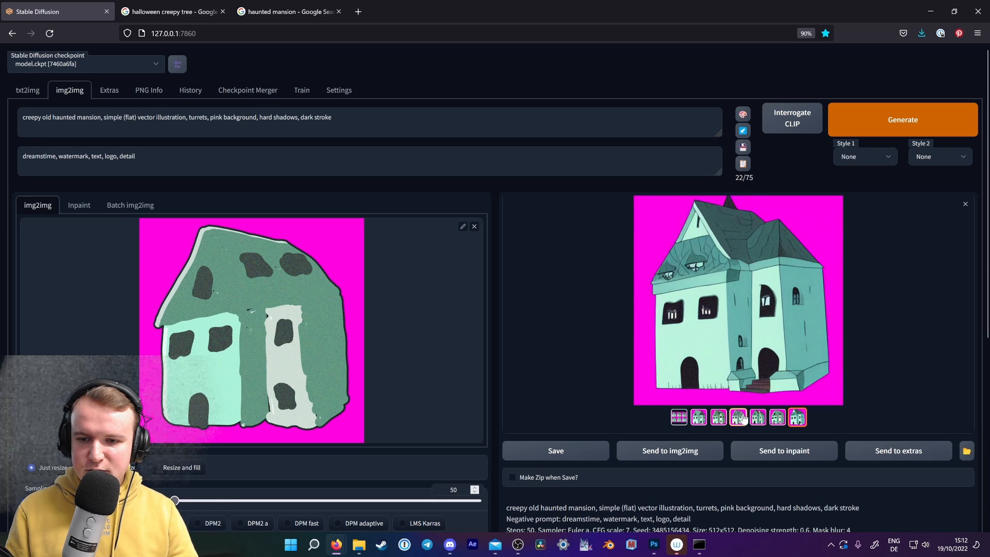
{"action": "left_click", "coordinate": [738, 415]}
{"action": "left_click", "coordinate": [798, 417]}
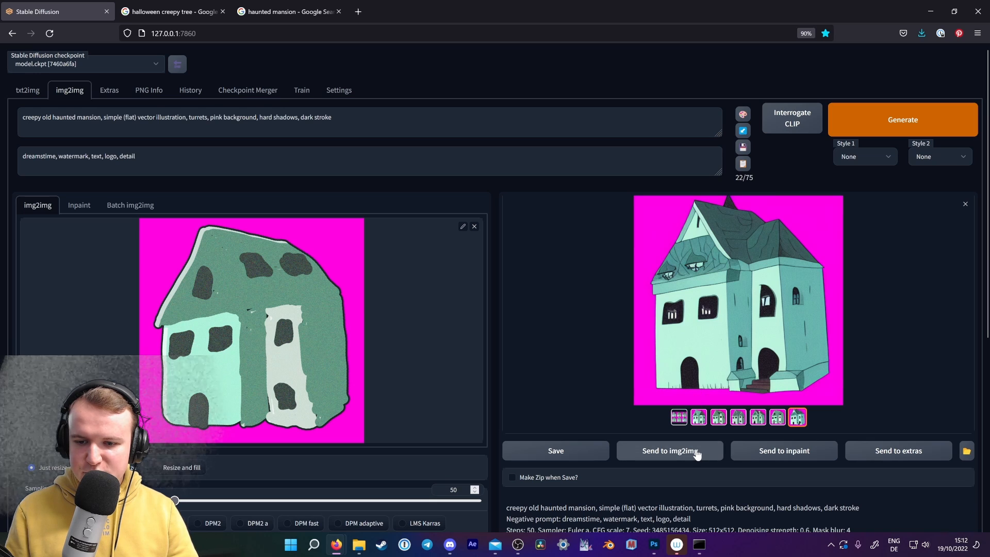
{"action": "left_click", "coordinate": [695, 451]}
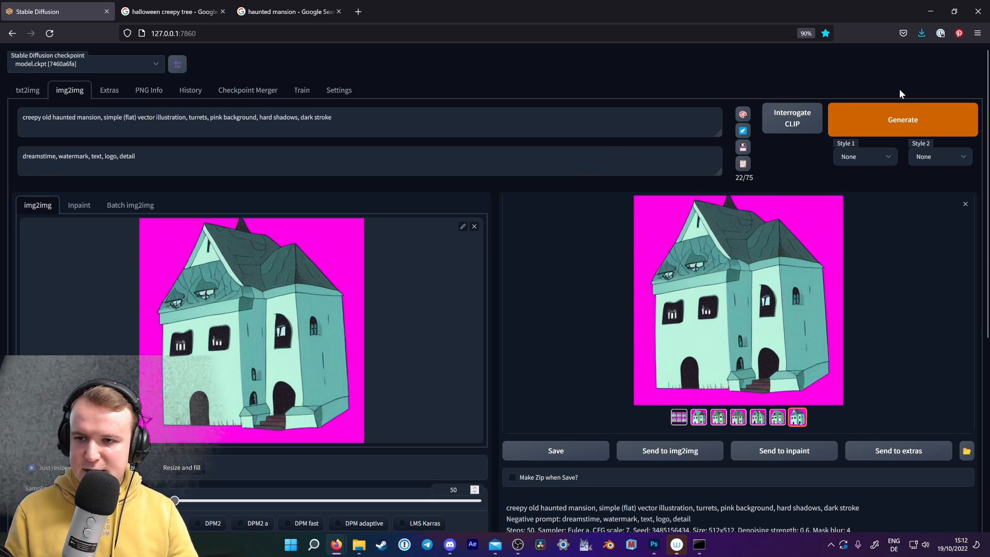
Generate variations from the new source and send the fifth mansion result to img2img.
{"action": "left_click", "coordinate": [900, 120]}
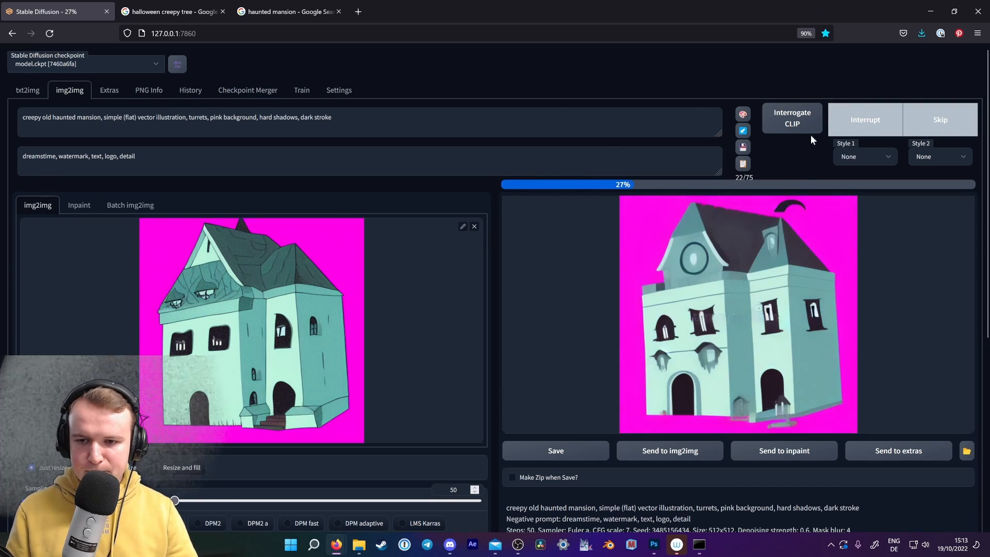
{"action": "left_click", "coordinate": [806, 33]}
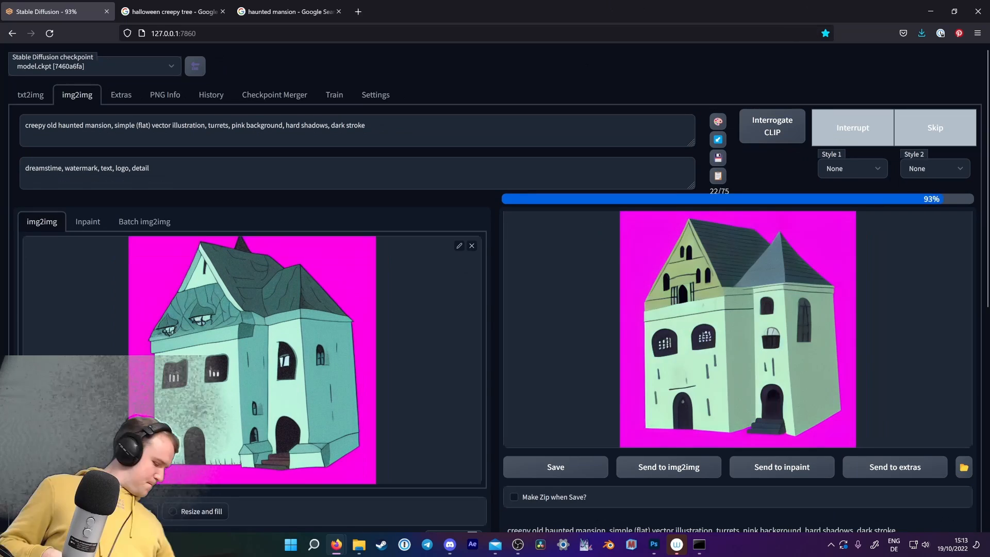
{"action": "left_click", "coordinate": [717, 430]}
{"action": "left_click", "coordinate": [737, 431]}
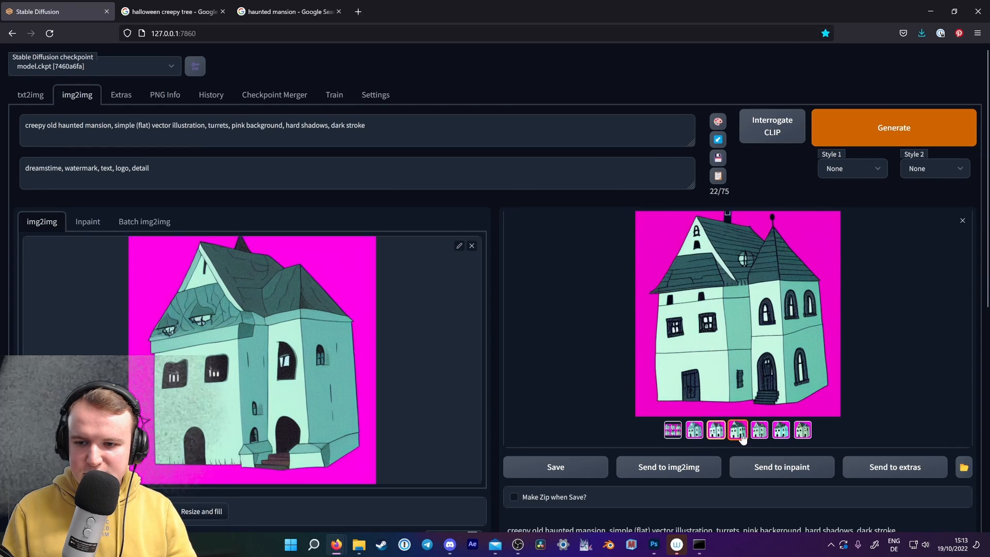
{"action": "left_click", "coordinate": [760, 431]}
{"action": "left_click", "coordinate": [782, 431]}
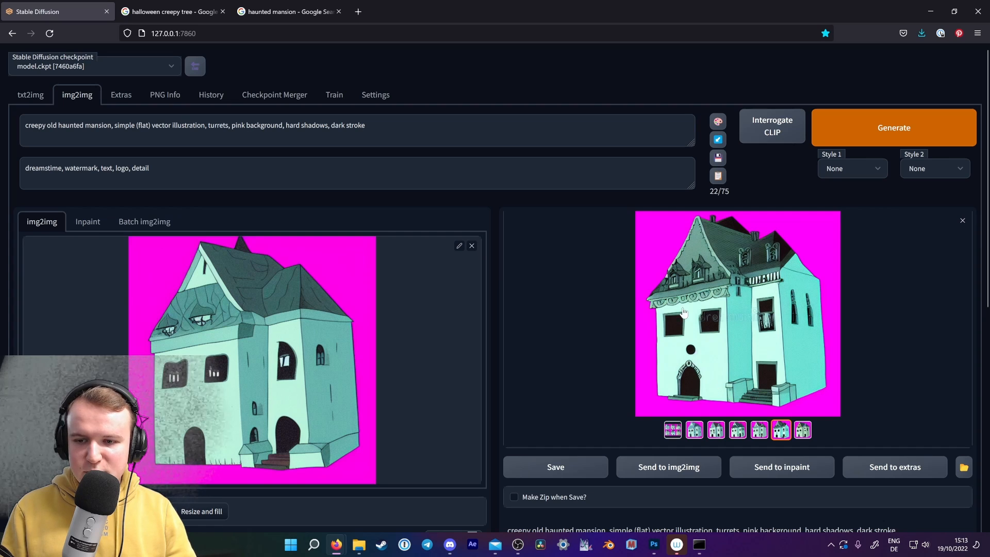
{"action": "left_click", "coordinate": [665, 467]}
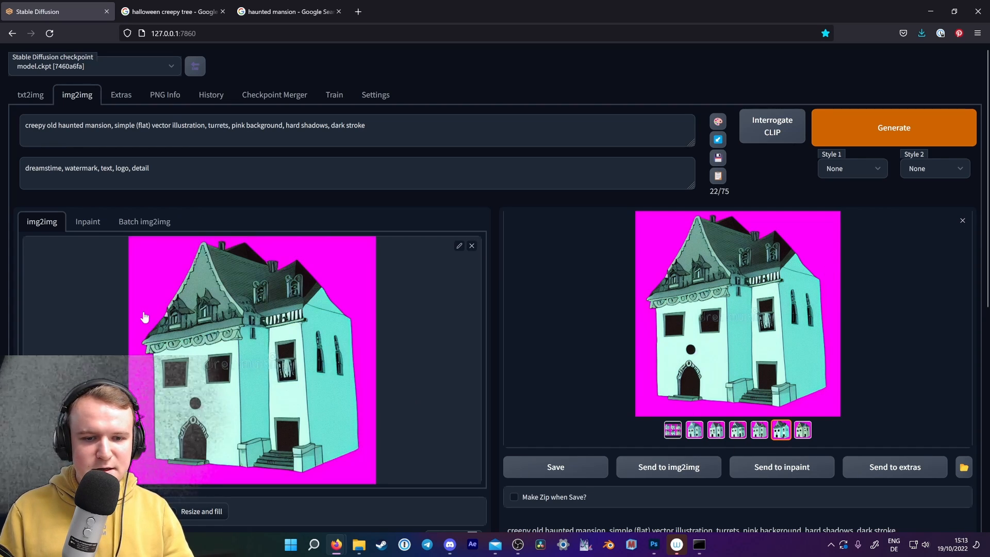
Generate mansion variations with "victorian" added before "mansion" in the prompt and the denoising strength set to 0.7.
{"action": "left_click_drag", "start_coordinate": [58, 125], "coordinate": [85, 125]}
{"action": "type", "text": "haunted victorian"}
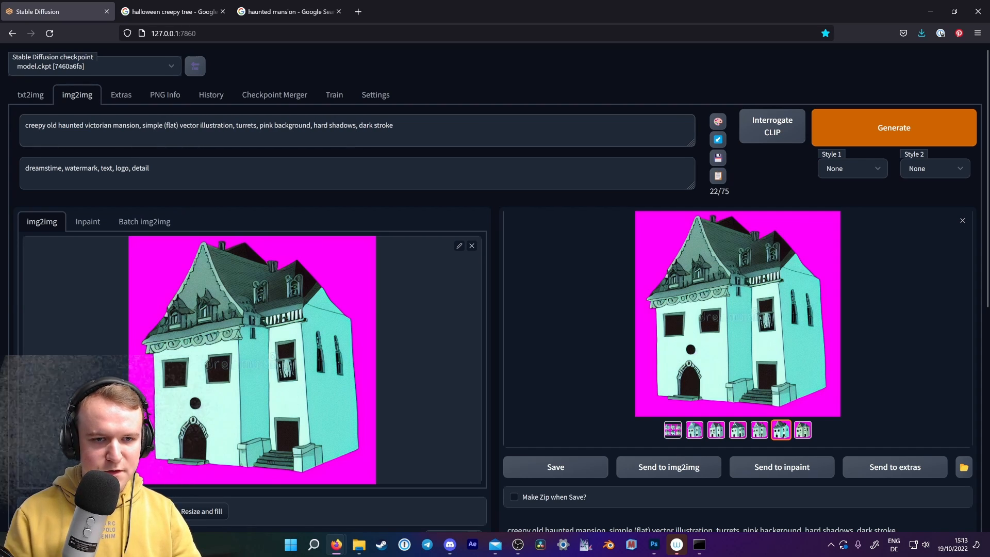
{"action": "scroll", "coordinate": [475, 294], "scroll_direction": "down", "scroll_amount": 6}
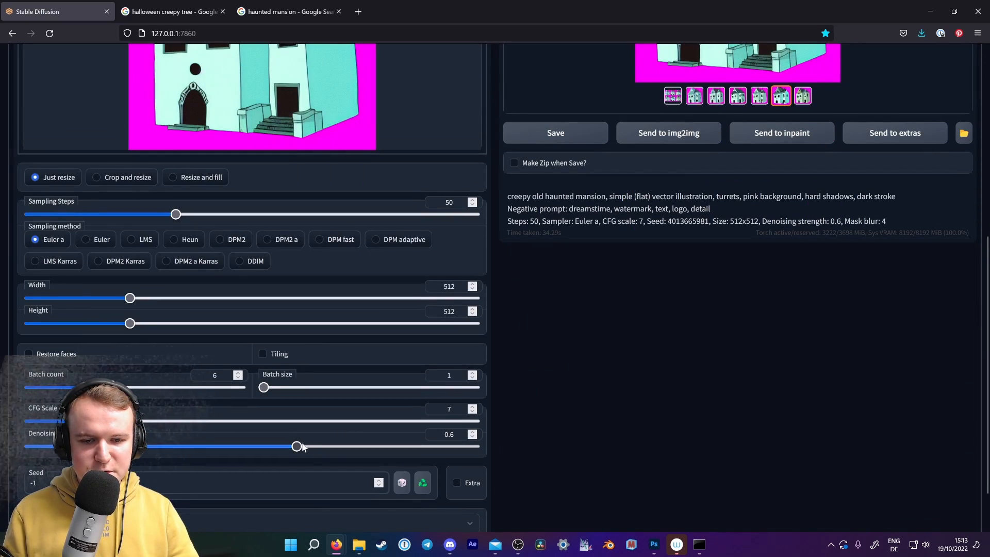
{"action": "left_click_drag", "start_coordinate": [298, 447], "coordinate": [324, 446]}
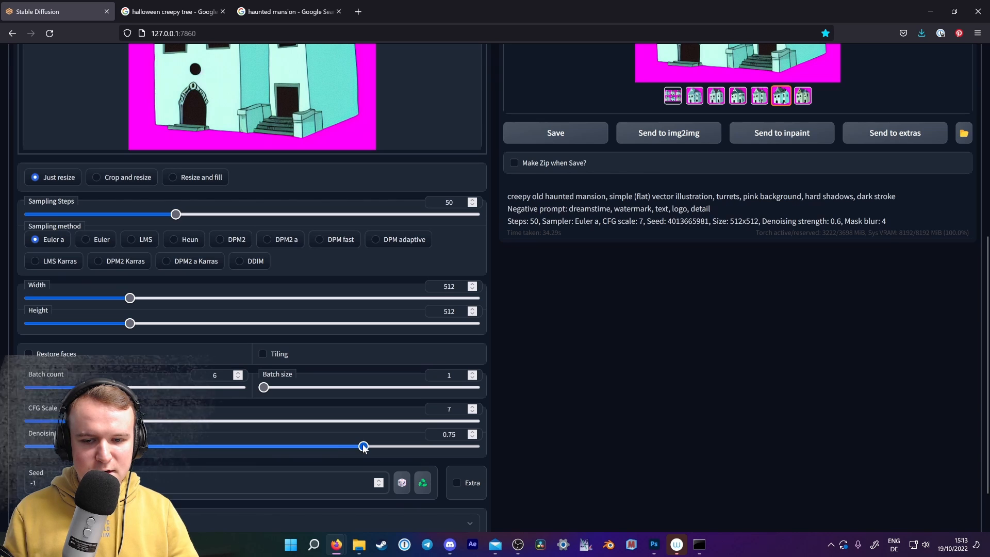
{"action": "scroll", "coordinate": [650, 312], "scroll_direction": "up", "scroll_amount": 10}
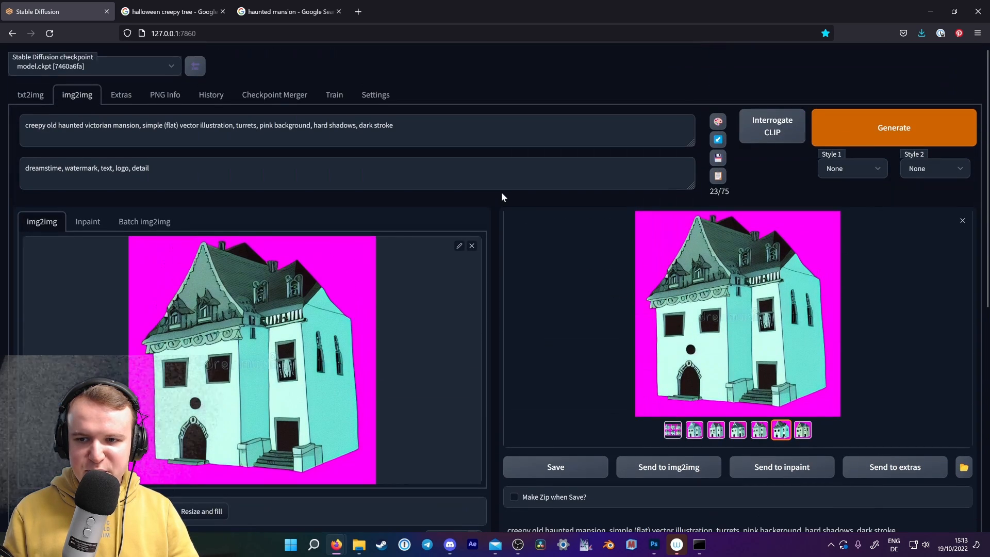
{"action": "left_click", "coordinate": [854, 135]}
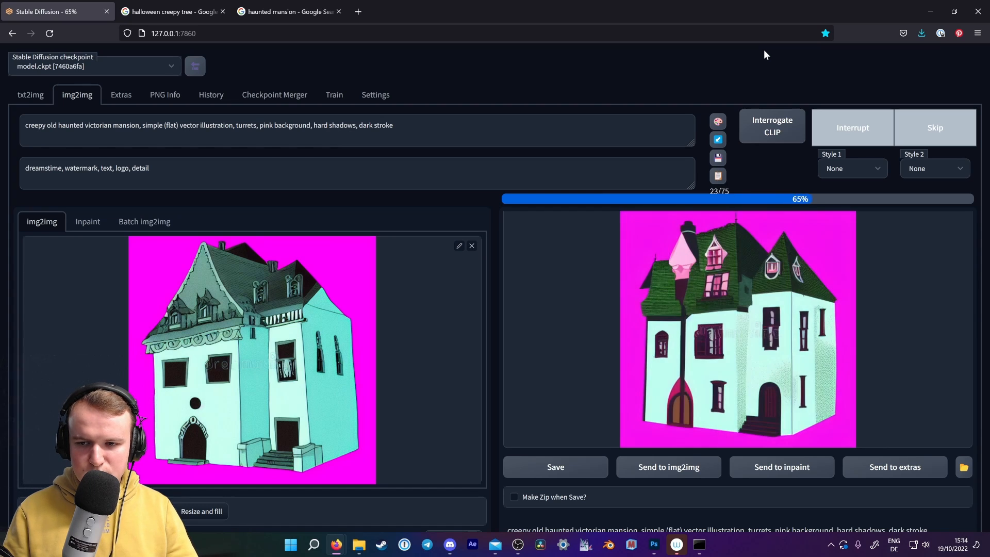
Send the last Victorian mansion result to img2img and generate variations with a batch count of 9 and CFG scale of 9.
{"action": "left_click", "coordinate": [713, 266]}
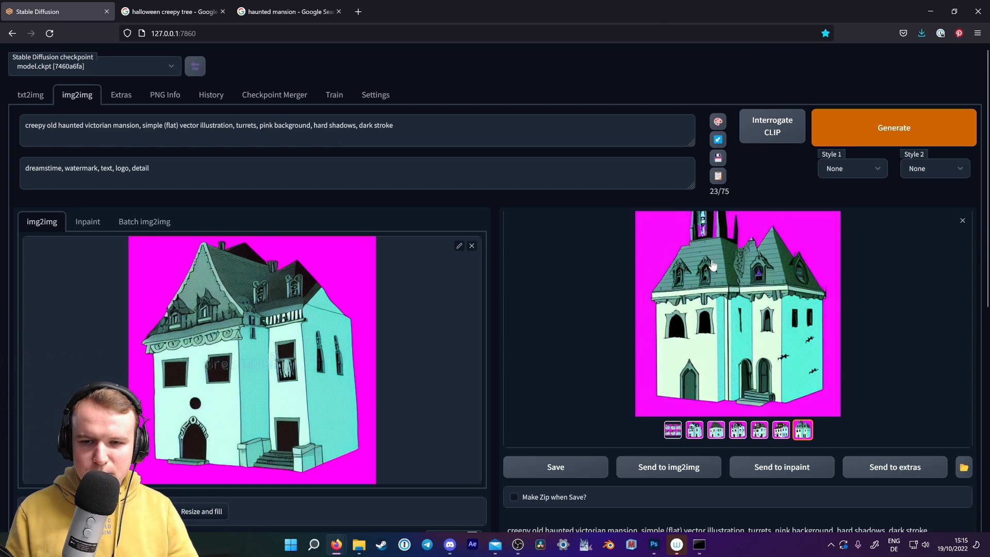
{"action": "left_click", "coordinate": [648, 464]}
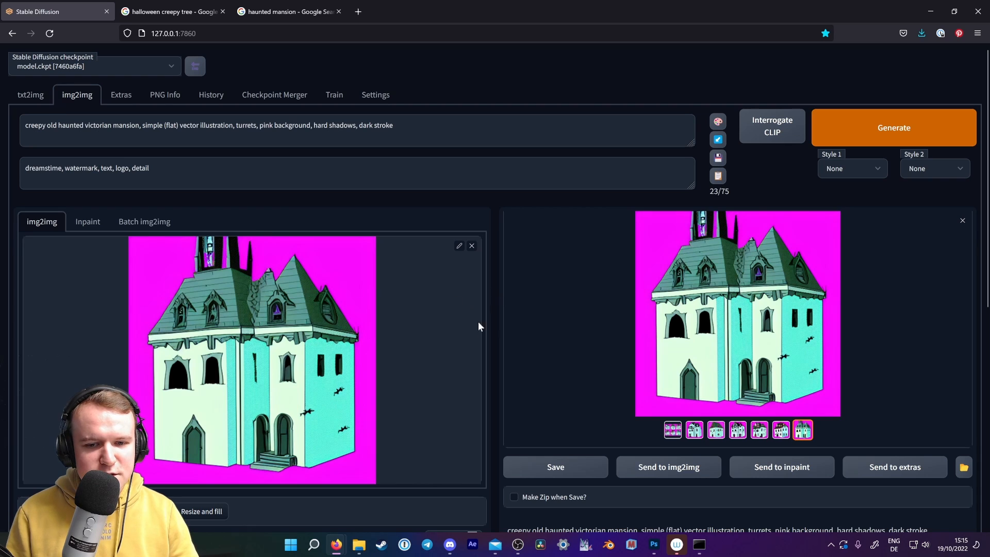
{"action": "scroll", "coordinate": [465, 327], "scroll_direction": "down", "scroll_amount": 7}
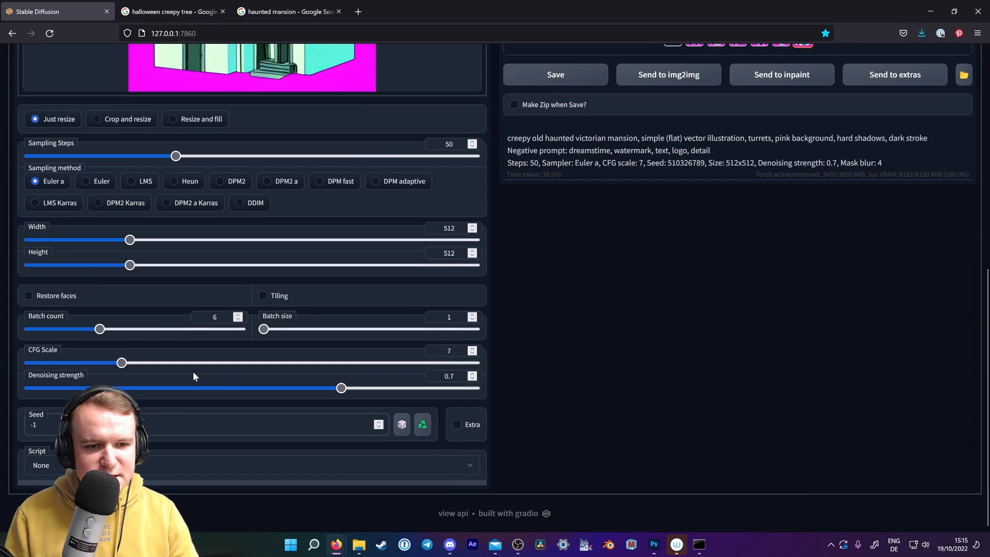
{"action": "left_click_drag", "start_coordinate": [100, 329], "coordinate": [136, 331]}
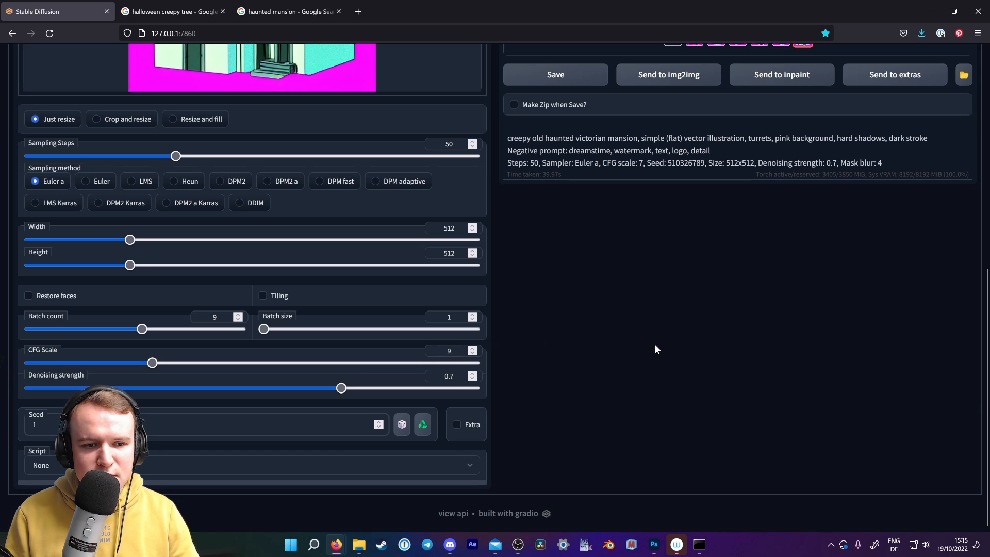
{"action": "scroll", "coordinate": [729, 376], "scroll_direction": "up", "scroll_amount": 8}
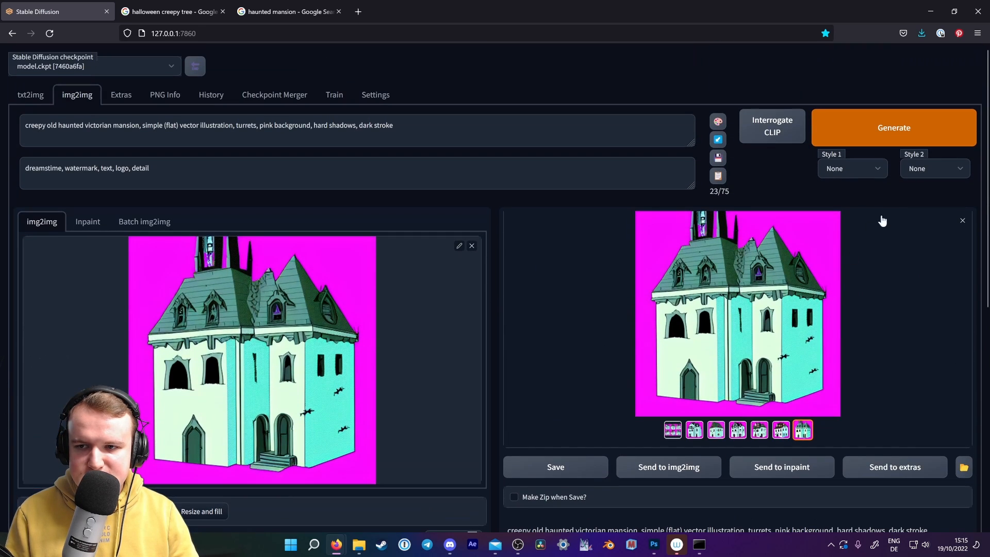
{"action": "left_click", "coordinate": [921, 130]}
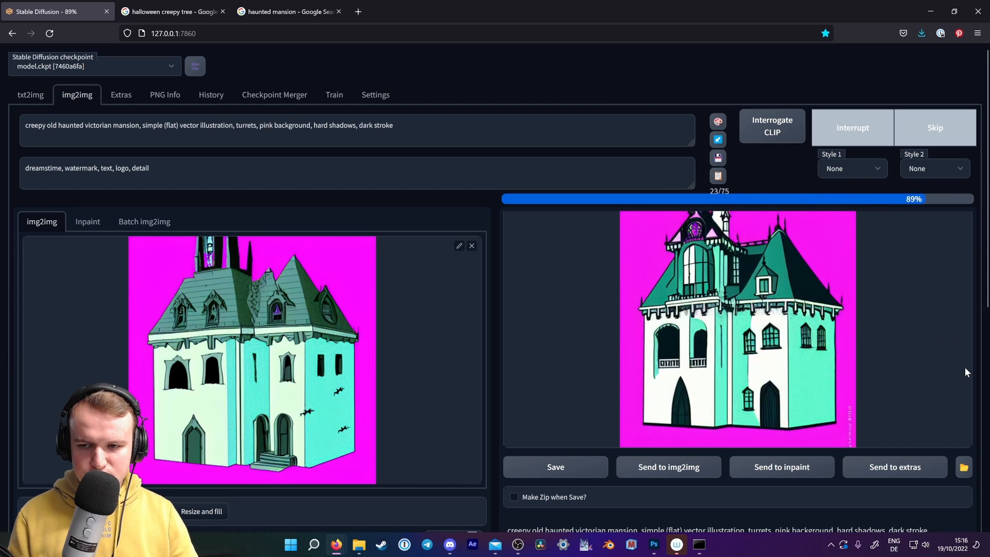
Compare the new batch of mansion variations and bring up the seventh one.
{"action": "left_click", "coordinate": [733, 463]}
{"action": "left_click", "coordinate": [750, 463]}
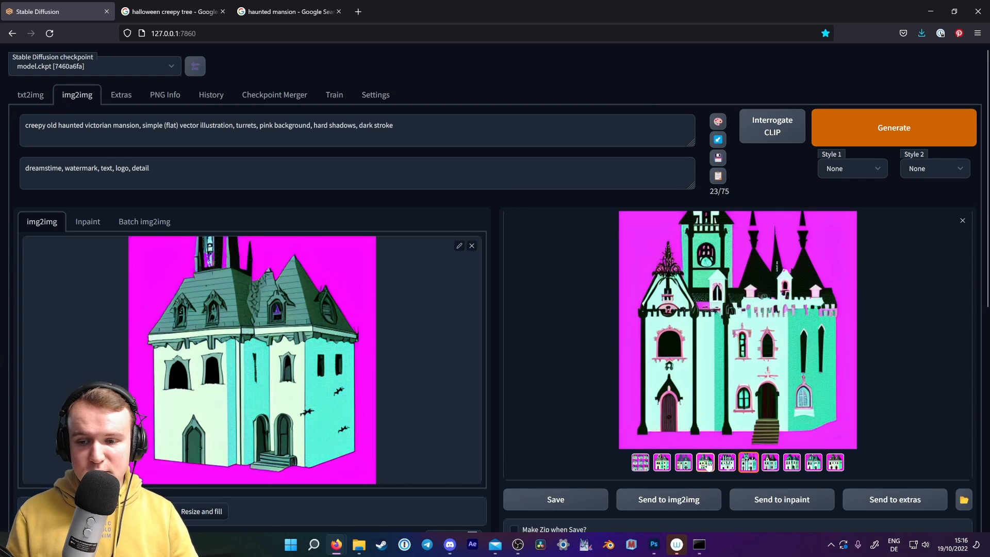
{"action": "left_click", "coordinate": [707, 463]}
{"action": "left_click", "coordinate": [685, 463]}
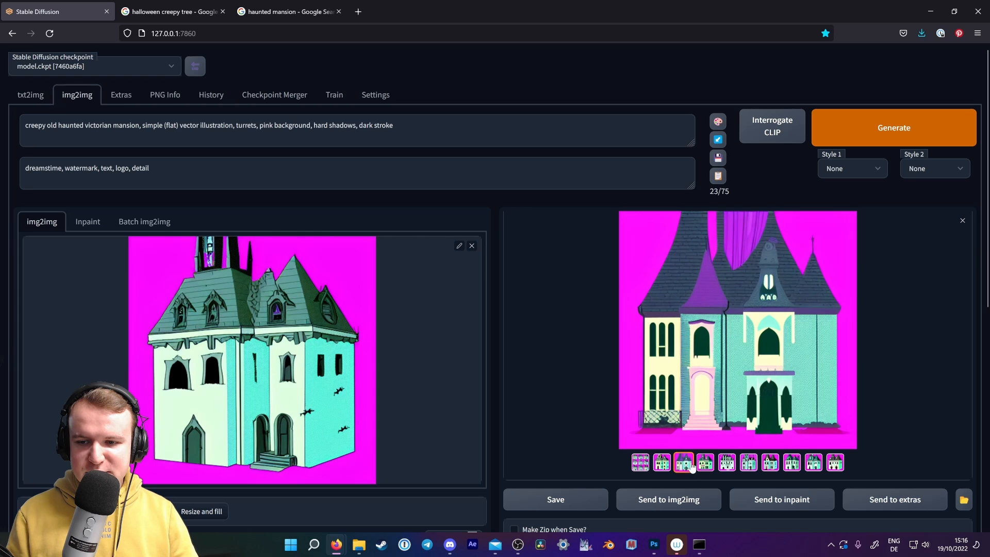
{"action": "left_click", "coordinate": [771, 462]}
{"action": "left_click", "coordinate": [793, 464]}
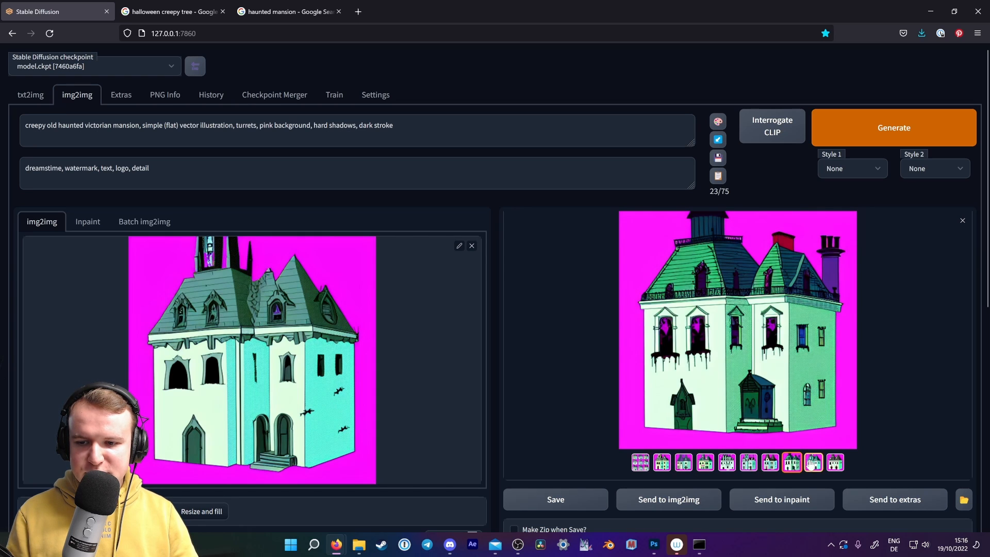
{"action": "left_click", "coordinate": [812, 464]}
{"action": "left_click", "coordinate": [793, 463]}
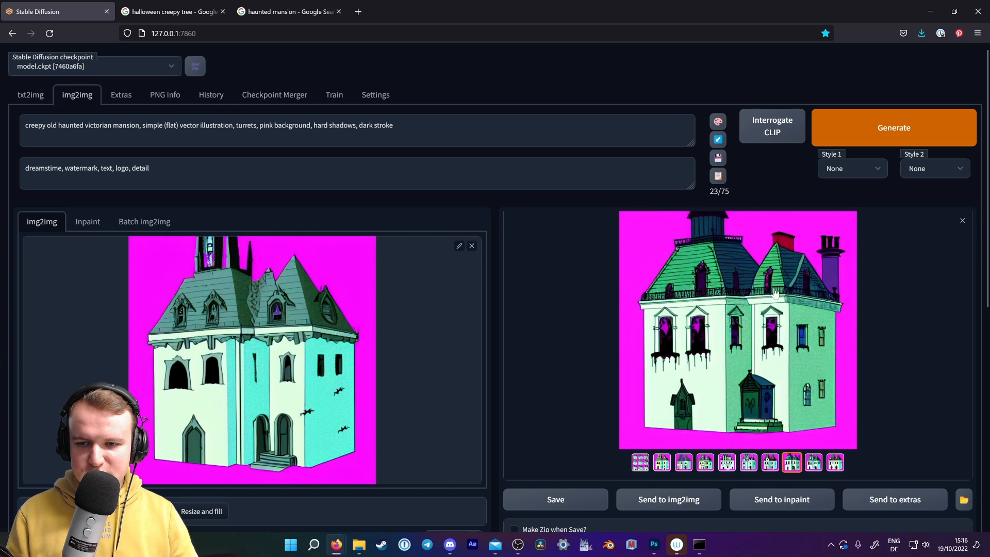
Copy the seventh mansion image and switch to the Untitled-1 document in Photoshop.
{"action": "right_click", "coordinate": [716, 287]}
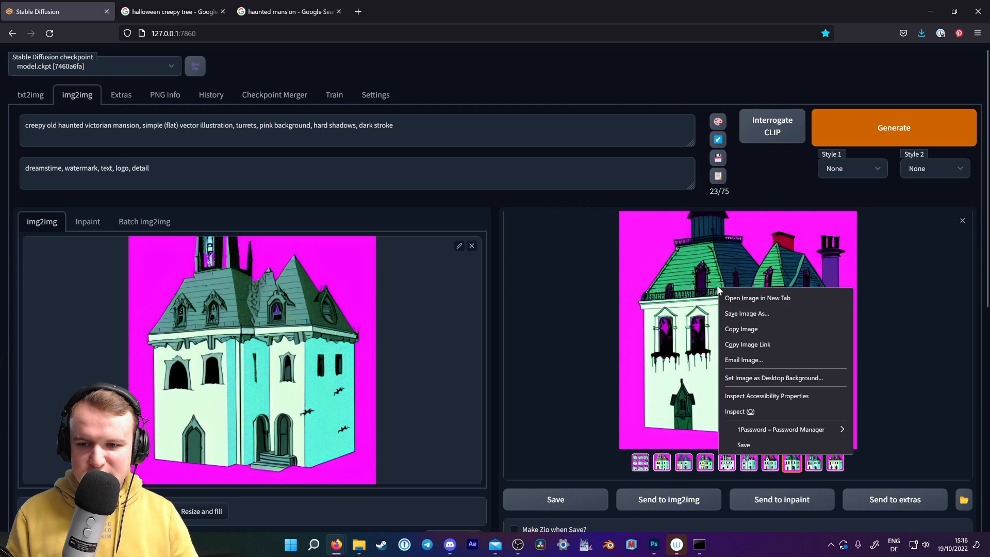
{"action": "left_click", "coordinate": [724, 328]}
{"action": "left_click", "coordinate": [655, 546]}
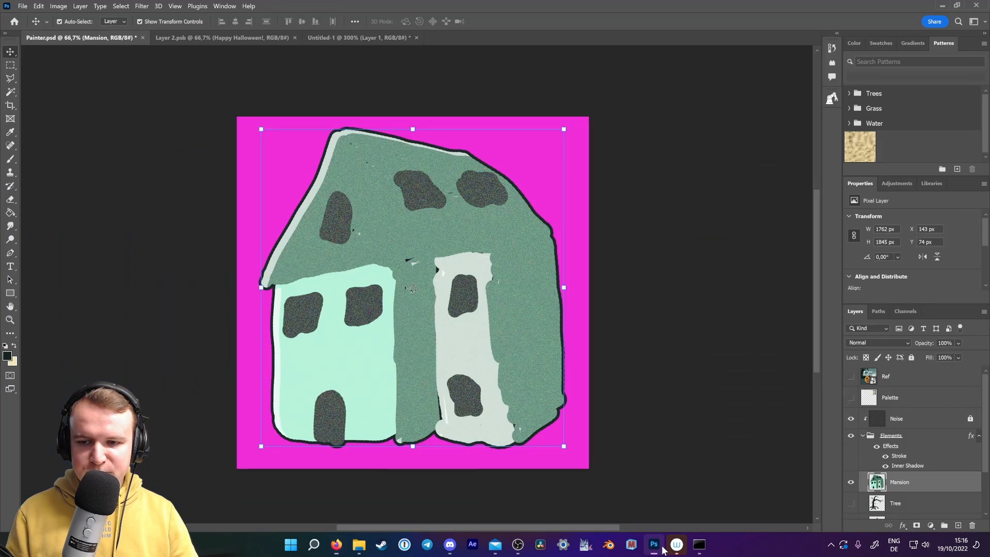
{"action": "left_click", "coordinate": [344, 38]}
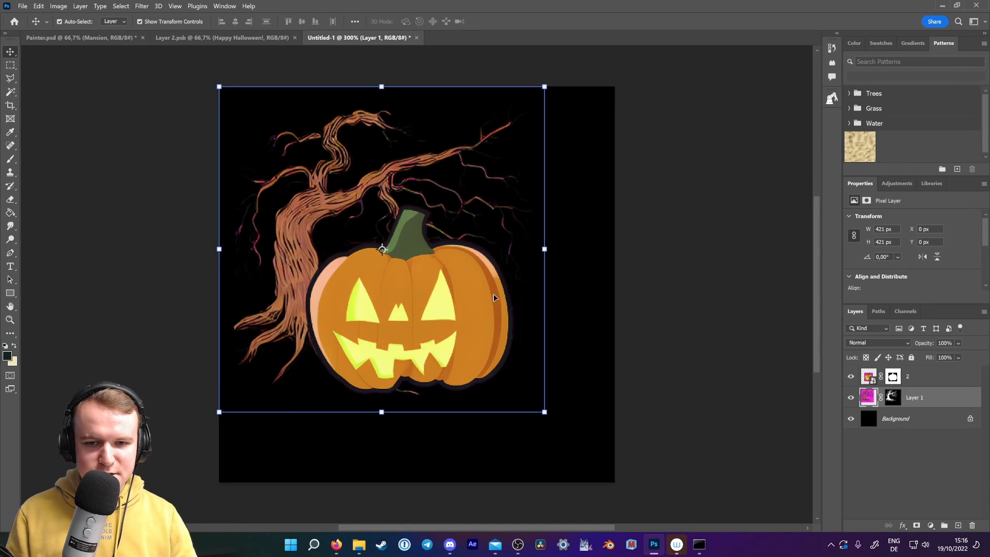
Paste the copied mansion between the pumpkin and tree layers and mask out its pink background with a Color Range selection.
{"action": "key", "text": "ctrl+v"}
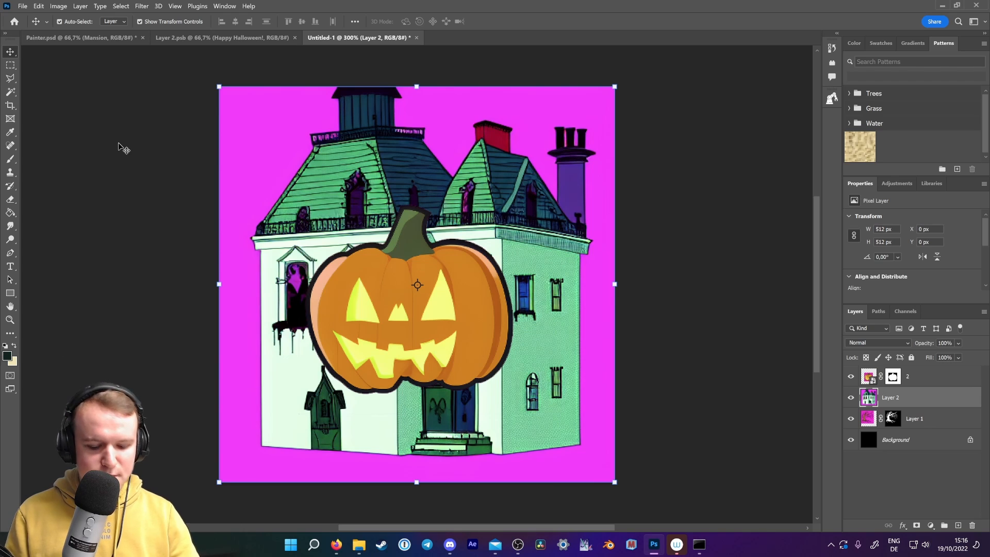
{"action": "left_click", "coordinate": [126, 6]}
{"action": "left_click", "coordinate": [181, 120]}
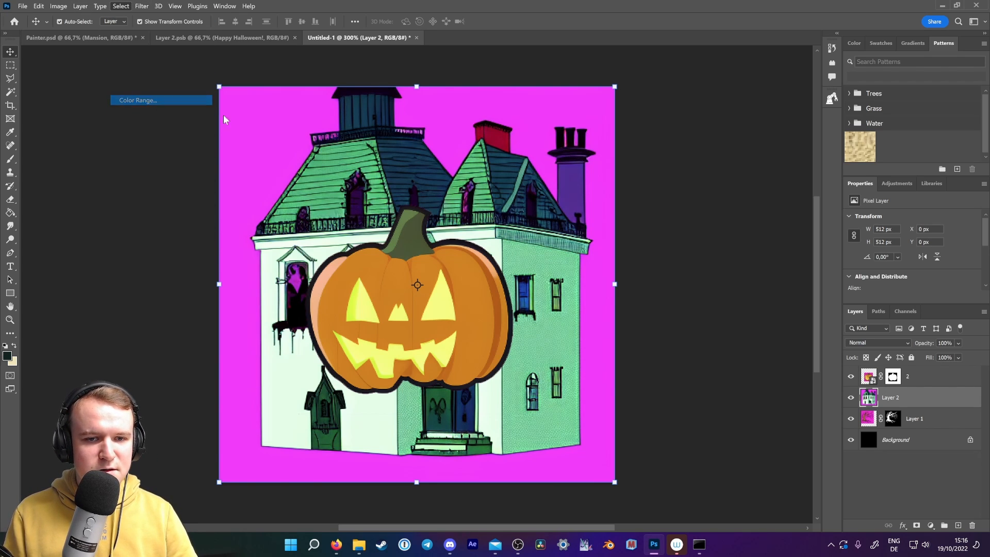
{"action": "key", "text": "Return"}
{"action": "left_click", "coordinate": [917, 526]}
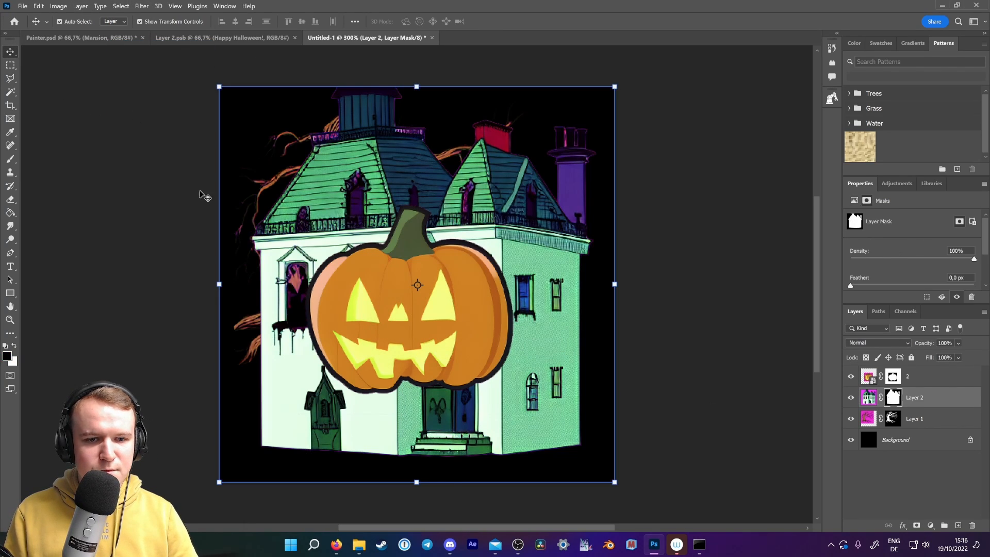
Scale the mansion down to about 40% and place it beside the pumpkin at the canvas's right edge.
{"action": "left_click", "coordinate": [888, 388]}
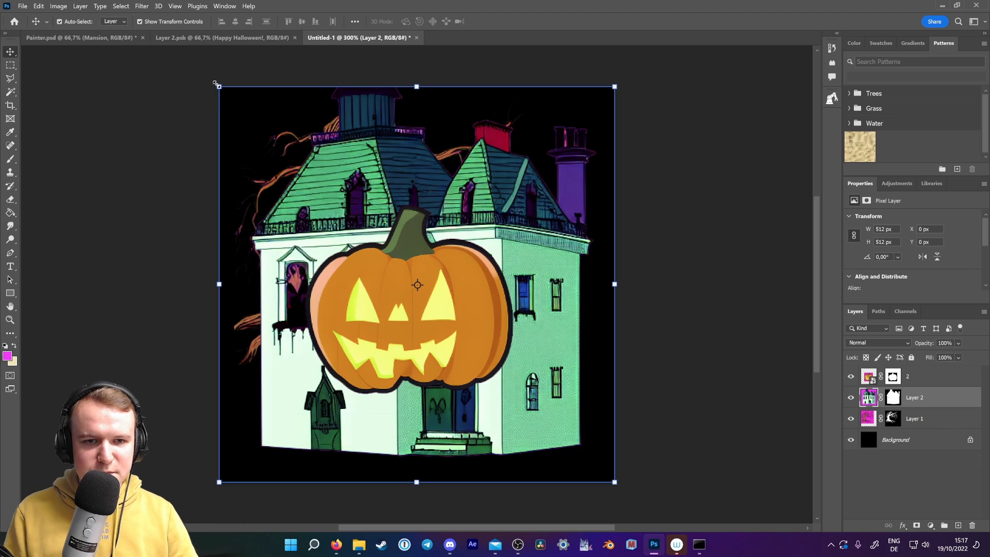
{"action": "left_click_drag", "start_coordinate": [216, 84], "coordinate": [305, 172]}
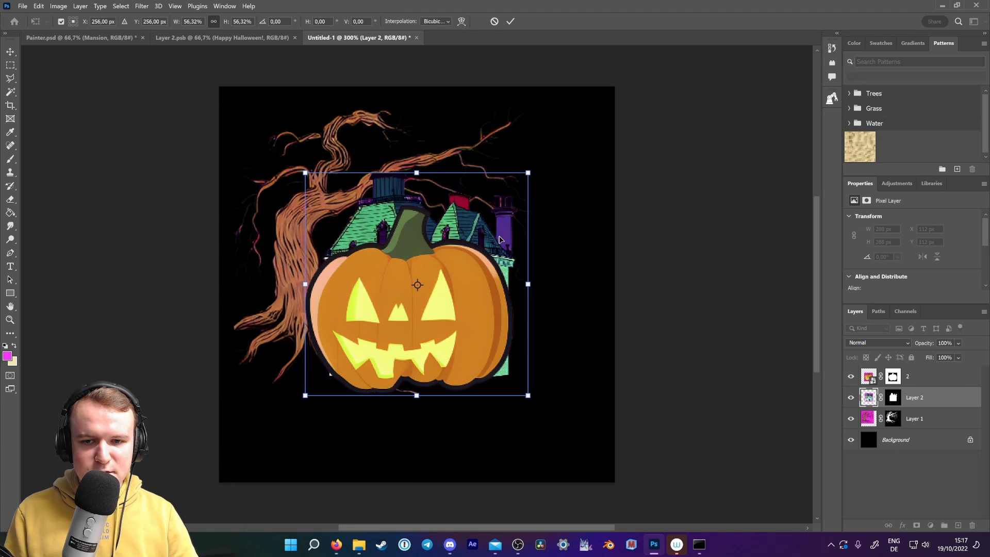
{"action": "left_click_drag", "start_coordinate": [500, 239], "coordinate": [598, 212]}
{"action": "left_click_drag", "start_coordinate": [405, 146], "coordinate": [435, 177]}
{"action": "left_click_drag", "start_coordinate": [571, 262], "coordinate": [594, 277]}
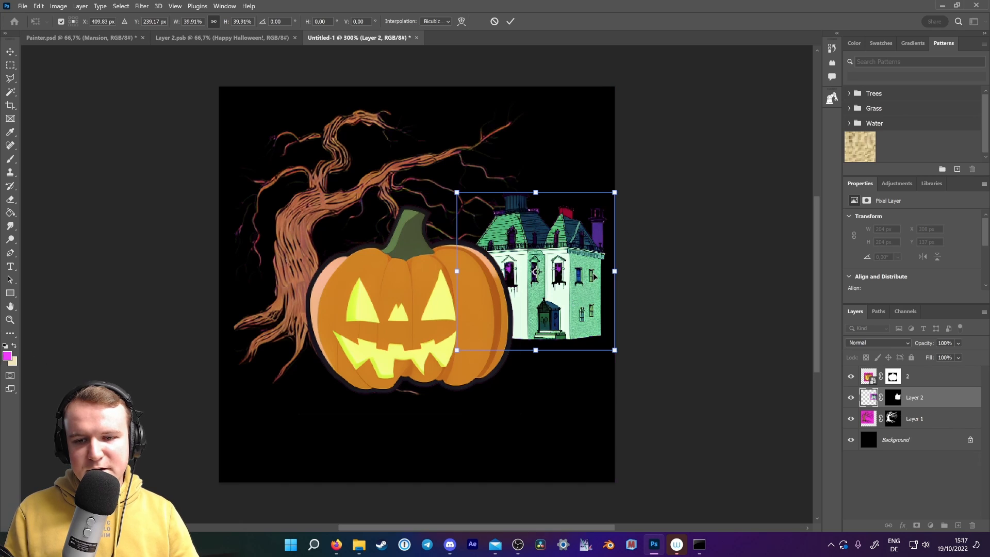
{"action": "key", "text": "Return"}
{"action": "left_click", "coordinate": [646, 235]}
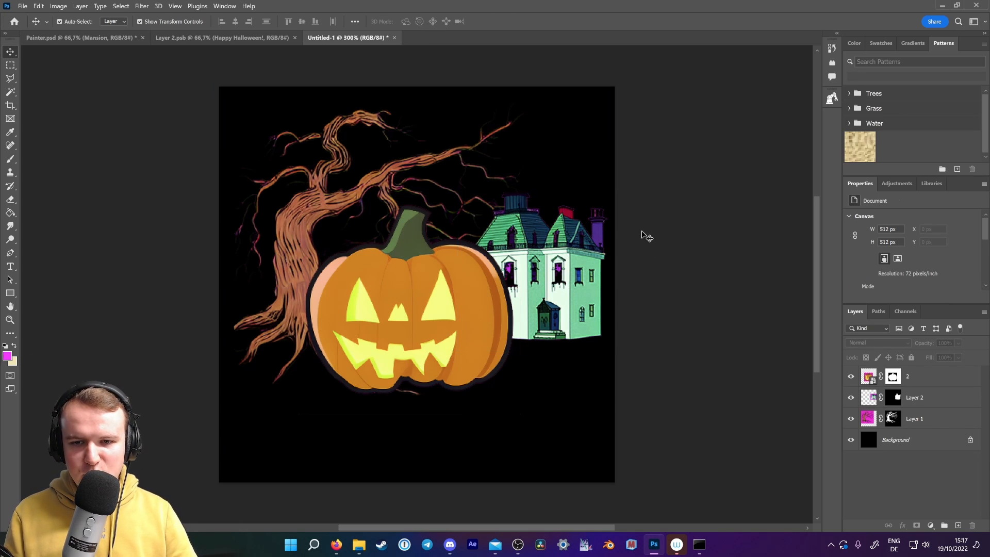
Paste the mansion image into the Painter.psd document and enlarge it to fill the canvas.
{"action": "left_click", "coordinate": [86, 38]}
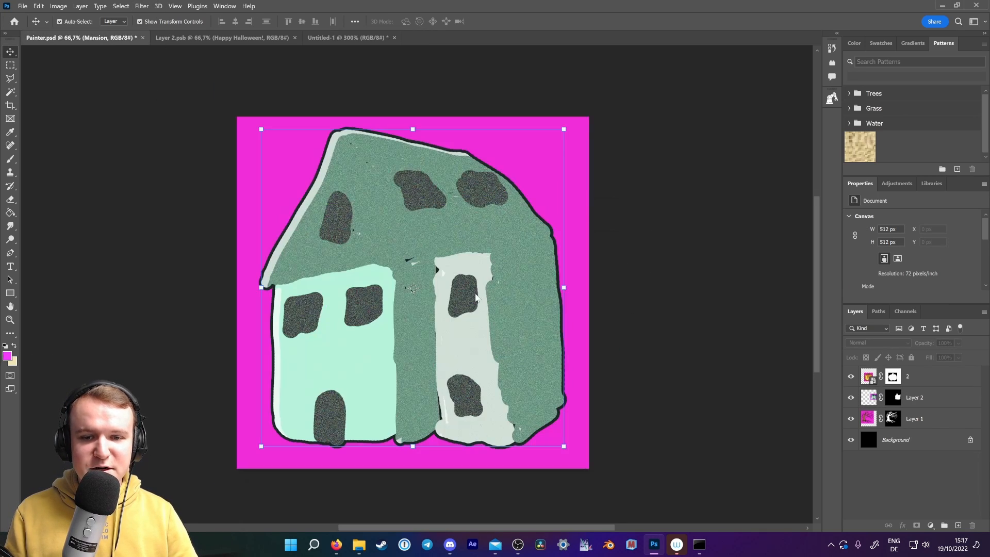
{"action": "left_click", "coordinate": [689, 298]}
{"action": "key", "text": "ctrl+v"}
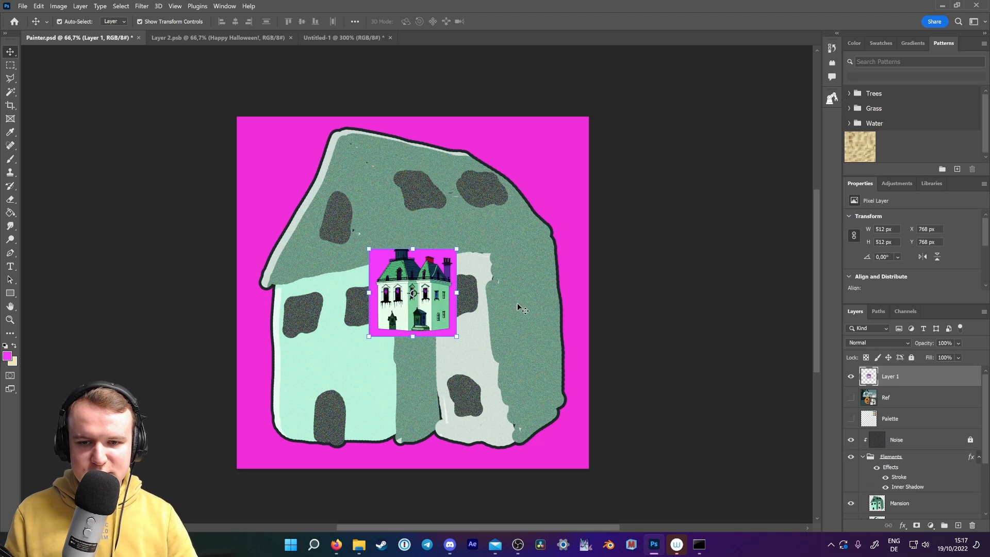
{"action": "left_click", "coordinate": [457, 336]}
{"action": "left_click_drag", "start_coordinate": [457, 335], "coordinate": [602, 453]}
{"action": "key", "text": "Return"}
Replace the hidden Mansion layer with the pasted mansion, its pink background masked out, positioned above the Noise layer.
{"action": "left_click_drag", "start_coordinate": [888, 377], "coordinate": [851, 504]}
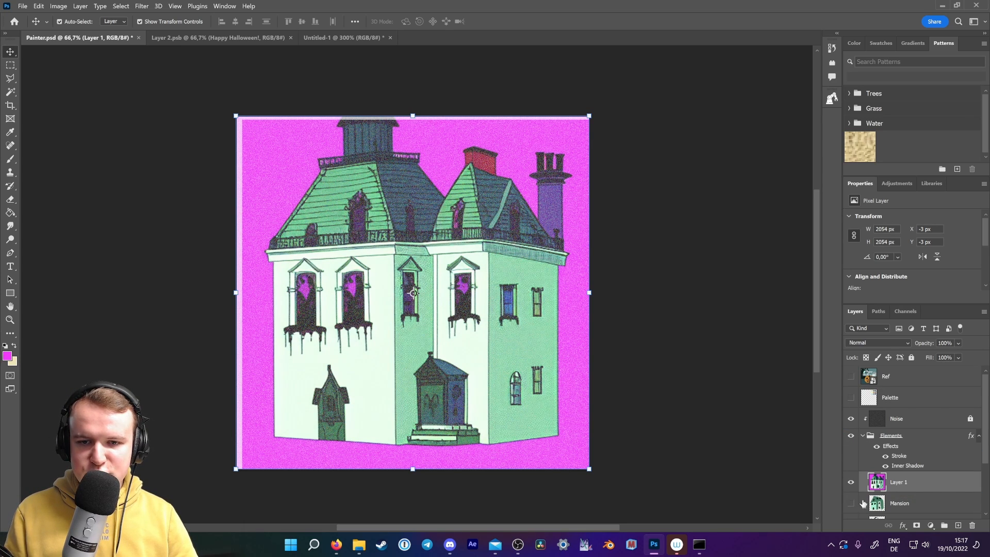
{"action": "left_click", "coordinate": [10, 92]}
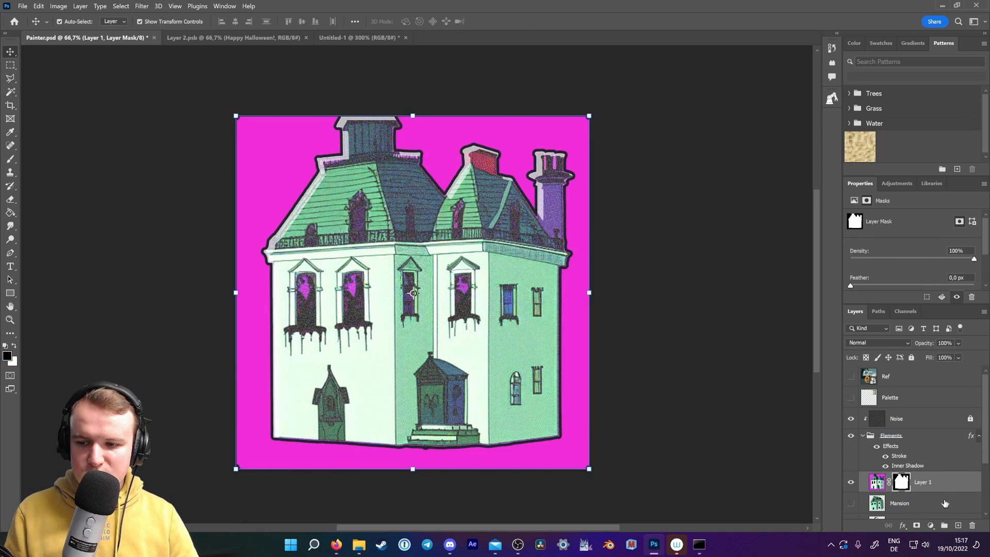
{"action": "left_click_drag", "start_coordinate": [929, 482], "coordinate": [929, 411]}
Outline the tower on top of the mansion's roof and remove it by filling that area on the layer mask.
{"action": "left_click", "coordinate": [344, 156]}
{"action": "left_click", "coordinate": [396, 151]}
{"action": "left_click", "coordinate": [8, 356]}
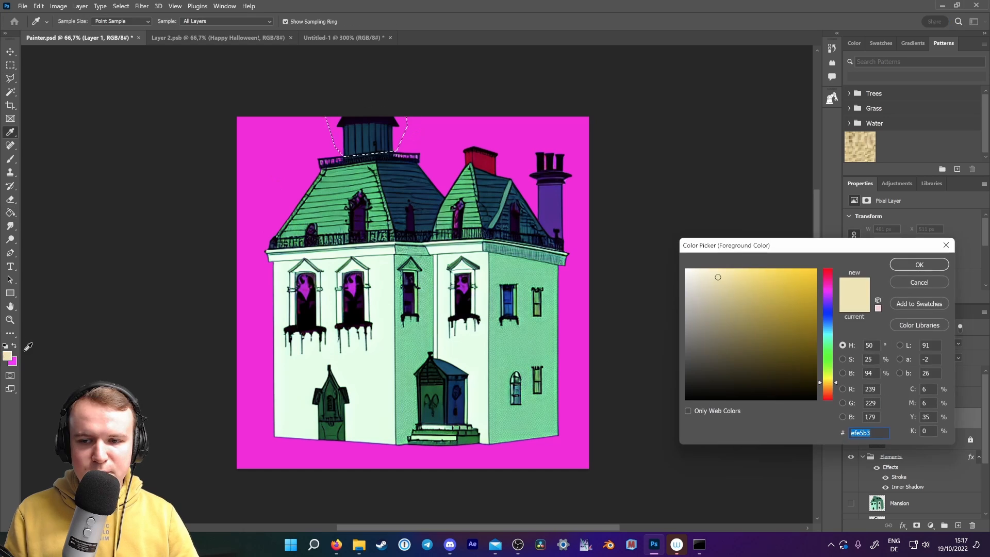
{"action": "left_click", "coordinate": [919, 263]}
{"action": "left_click", "coordinate": [893, 419]}
{"action": "left_click", "coordinate": [369, 135]}
{"action": "left_click", "coordinate": [121, 6]}
{"action": "left_click", "coordinate": [129, 26]}
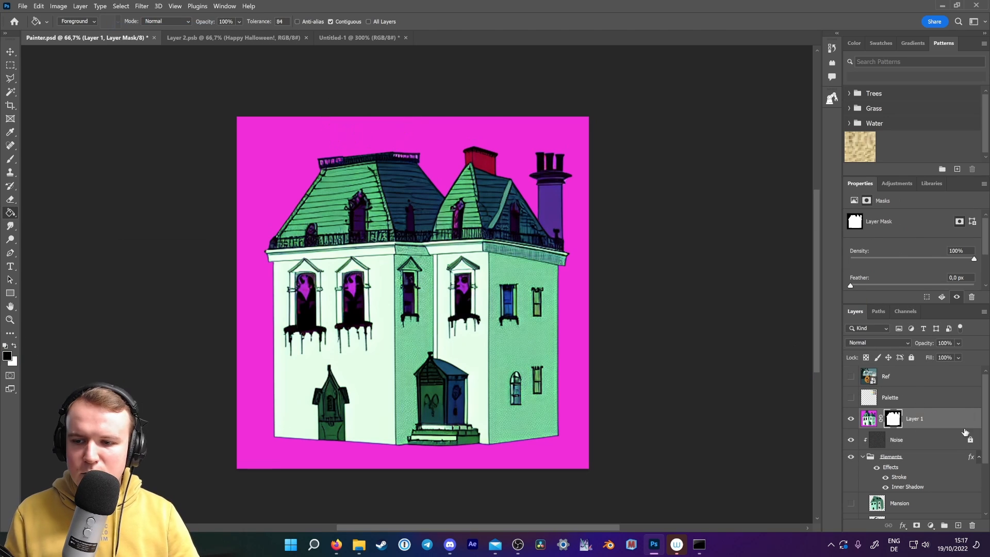
Add a Curves adjustment above the mansion, lowering the green channel's darker tones and adjusting the blue channel.
{"action": "left_click", "coordinate": [931, 525]}
{"action": "left_click", "coordinate": [910, 396]}
{"action": "left_click", "coordinate": [907, 231]}
{"action": "left_click", "coordinate": [887, 259]}
{"action": "left_click_drag", "start_coordinate": [901, 314], "coordinate": [903, 321]}
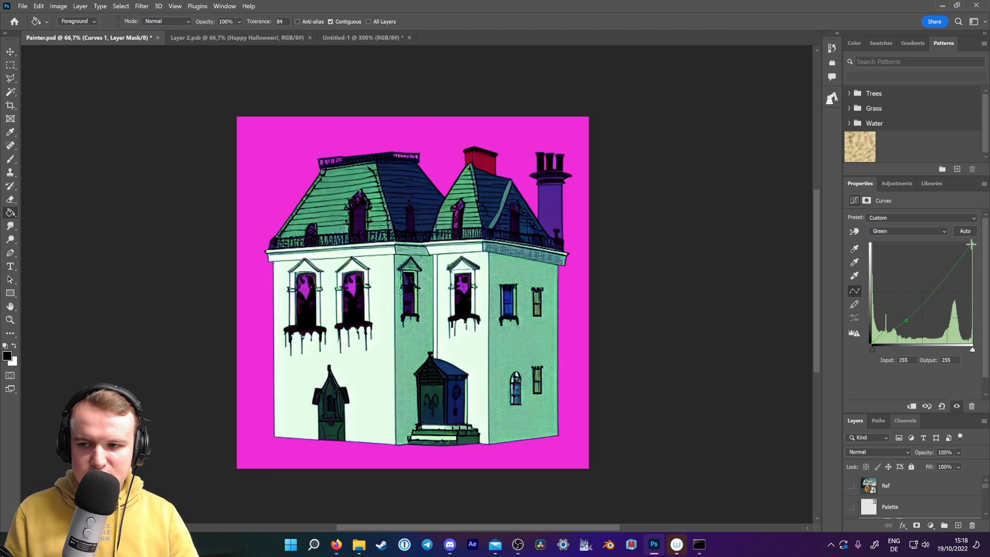
{"action": "left_click", "coordinate": [908, 231]}
{"action": "left_click", "coordinate": [887, 240]}
{"action": "left_click", "coordinate": [908, 231]}
{"action": "left_click", "coordinate": [887, 265]}
{"action": "left_click", "coordinate": [895, 320]}
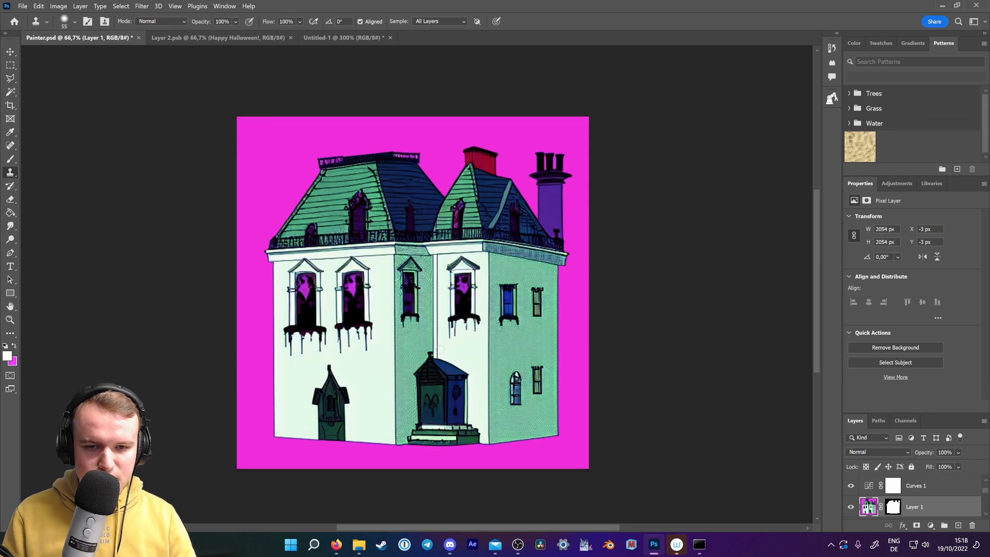
Clone Stamp over the pink patches inside the mansion's front windows and the right dormer window.
{"action": "left_click_drag", "start_coordinate": [349, 294], "coordinate": [351, 274]}
{"action": "left_click_drag", "start_coordinate": [304, 299], "coordinate": [304, 274]}
{"action": "left_click_drag", "start_coordinate": [462, 305], "coordinate": [465, 279]}
{"action": "left_click_drag", "start_coordinate": [459, 230], "coordinate": [457, 209]}
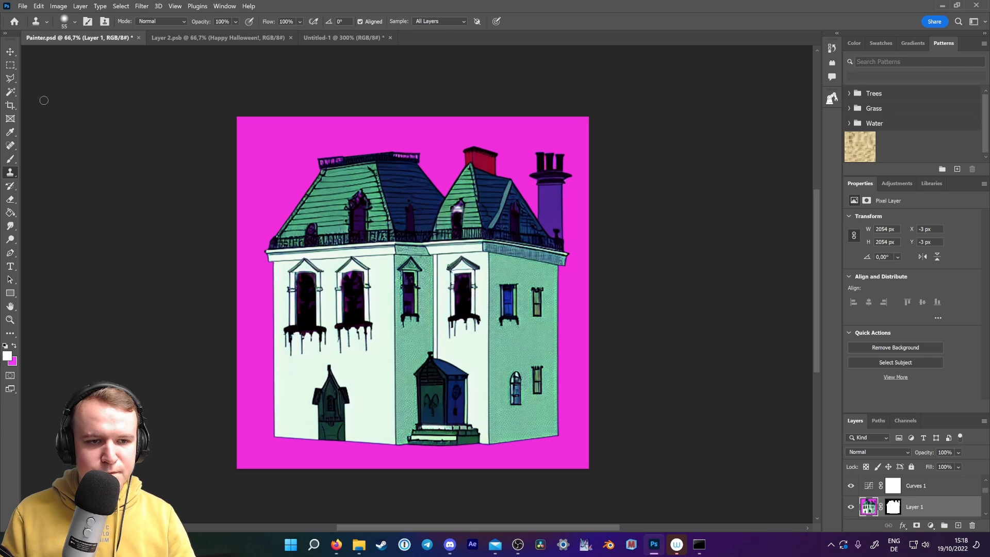
Select the red chimney and shift its hue to blue with Hue/Saturation.
{"action": "left_click", "coordinate": [10, 92]}
{"action": "left_click", "coordinate": [481, 162]}
{"action": "left_click", "coordinate": [141, 6]}
{"action": "key", "text": "Escape"}
{"action": "key", "text": "ctrl+u"}
{"action": "left_click_drag", "start_coordinate": [677, 200], "coordinate": [686, 199]}
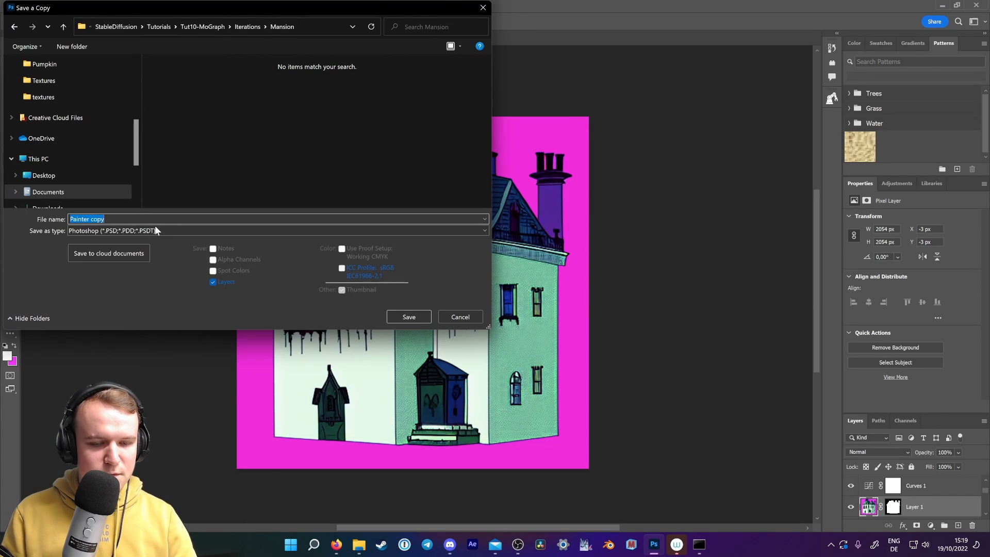
Save a JPEG copy of the edited mansion named 2 in the Mansion folder.
{"action": "type", "text": "2"}
{"action": "left_click", "coordinate": [156, 231]}
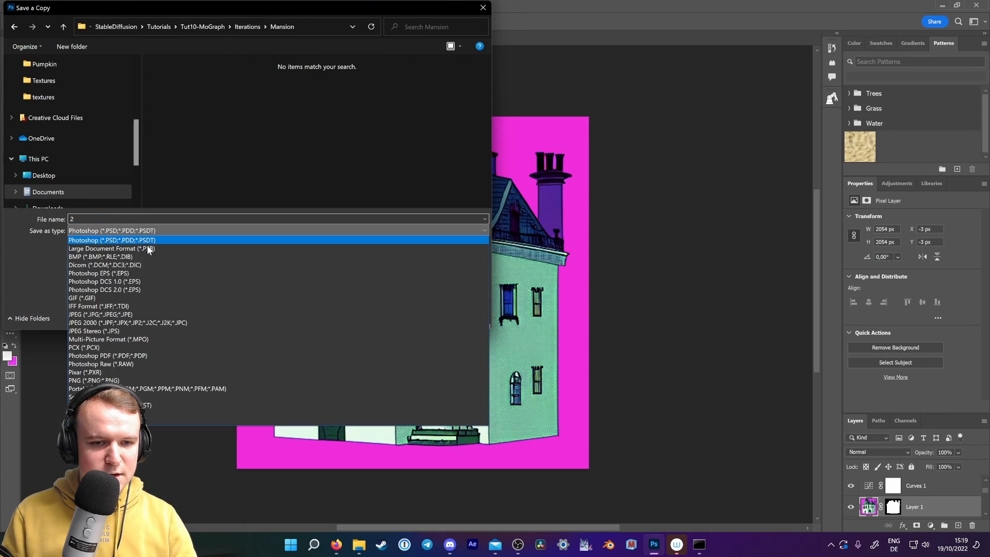
{"action": "left_click", "coordinate": [110, 318]}
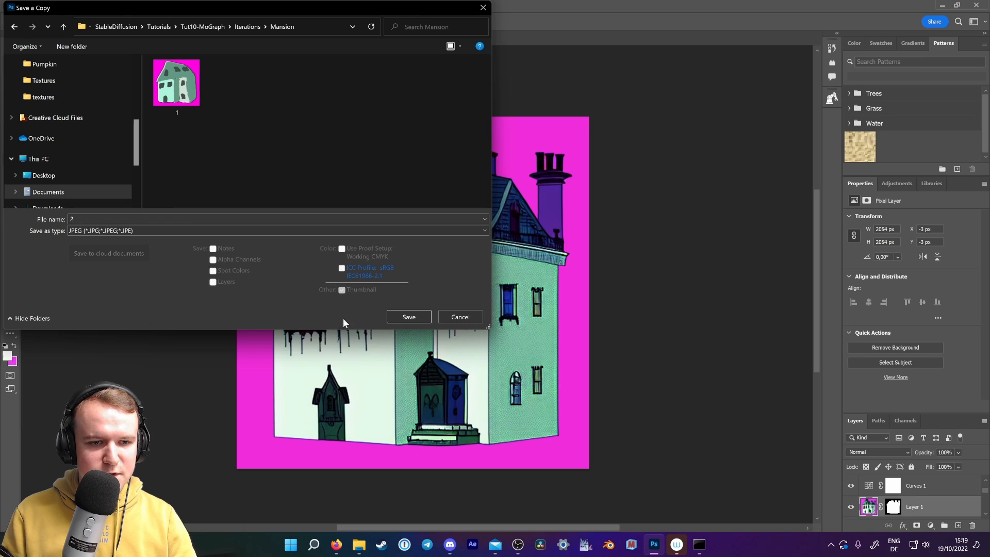
{"action": "left_click", "coordinate": [409, 317]}
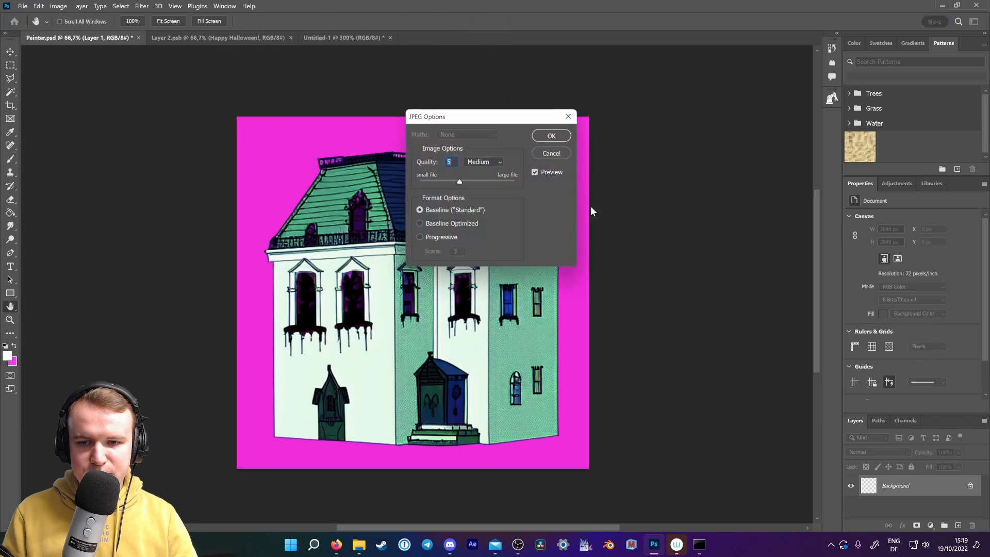
{"action": "left_click", "coordinate": [556, 138]}
Switch to Stable Diffusion in the browser and replace the img2img source image with file 2 from the Mansion folder.
{"action": "mouse_move", "coordinate": [337, 544]}
{"action": "left_click", "coordinate": [367, 492]}
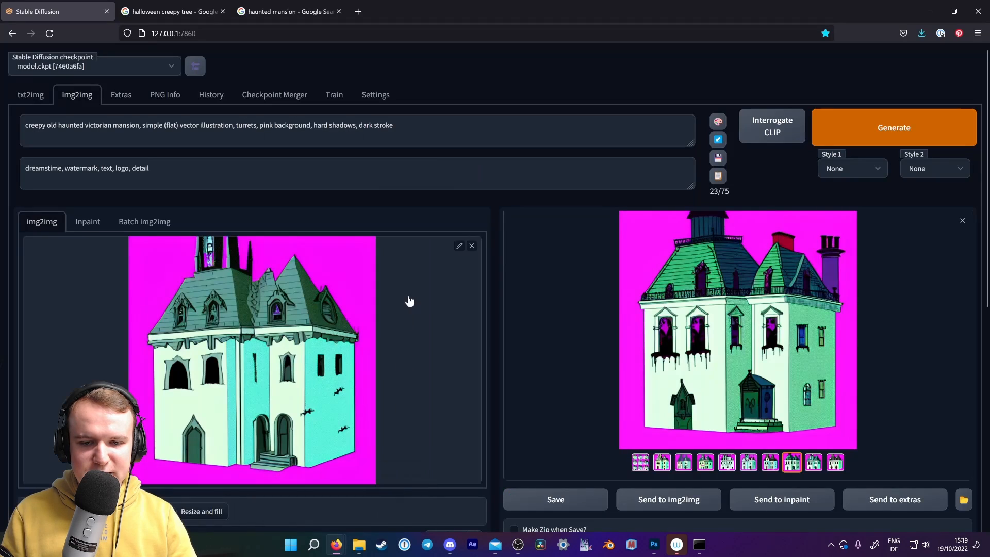
{"action": "left_click", "coordinate": [472, 246]}
{"action": "left_click", "coordinate": [416, 277]}
{"action": "left_click", "coordinate": [214, 85]}
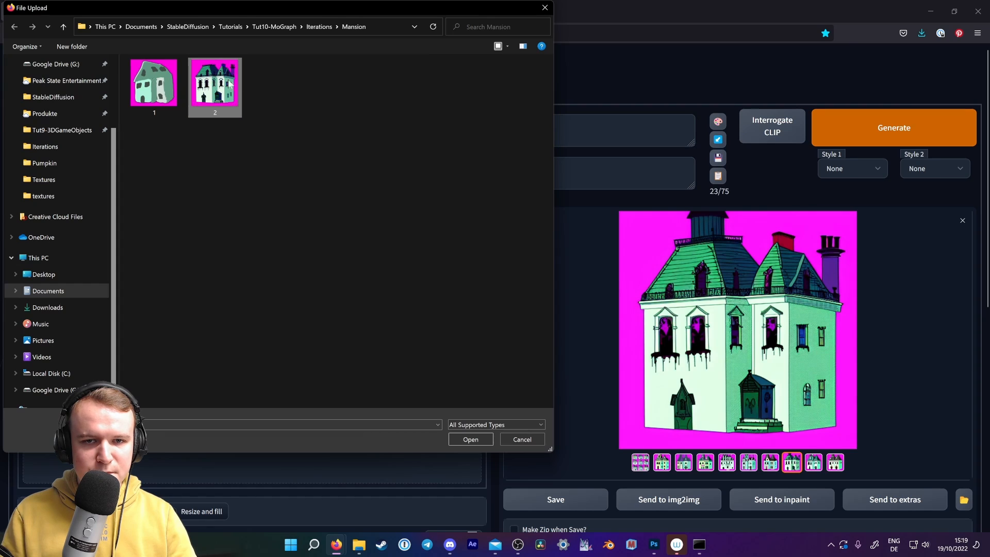
{"action": "left_click", "coordinate": [452, 439]}
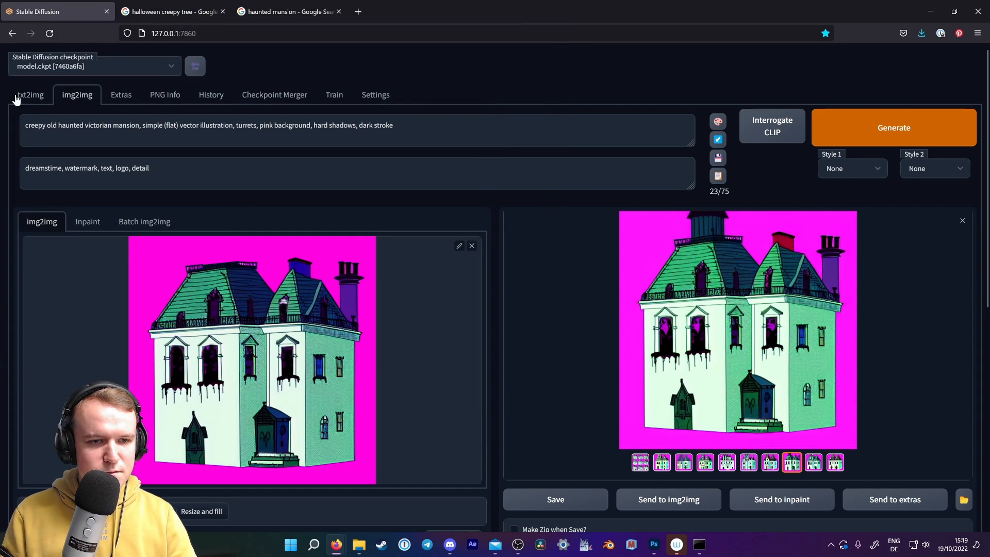
Set the denoising strength to 0.45.
{"action": "scroll", "coordinate": [488, 217], "scroll_direction": "down", "scroll_amount": 8}
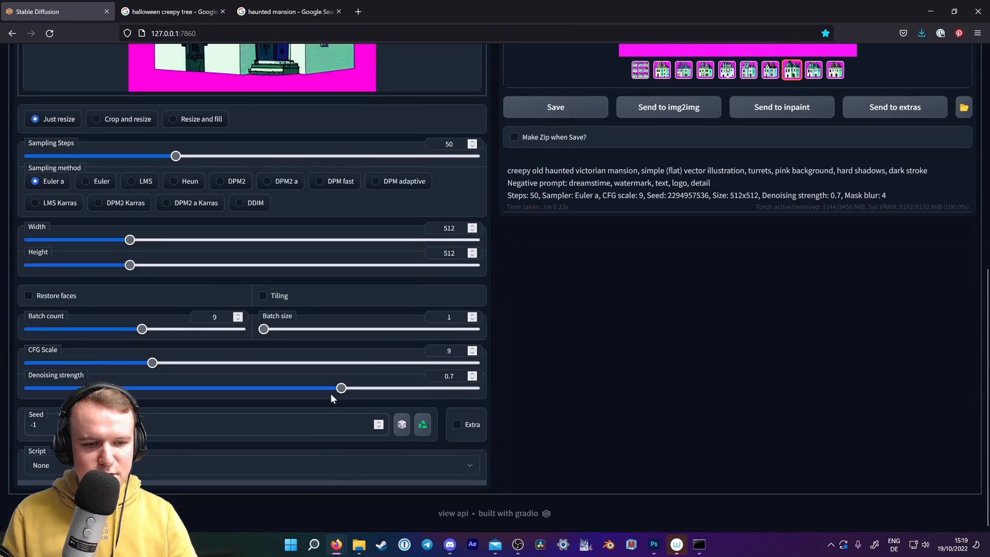
{"action": "left_click_drag", "start_coordinate": [342, 388], "coordinate": [236, 393]}
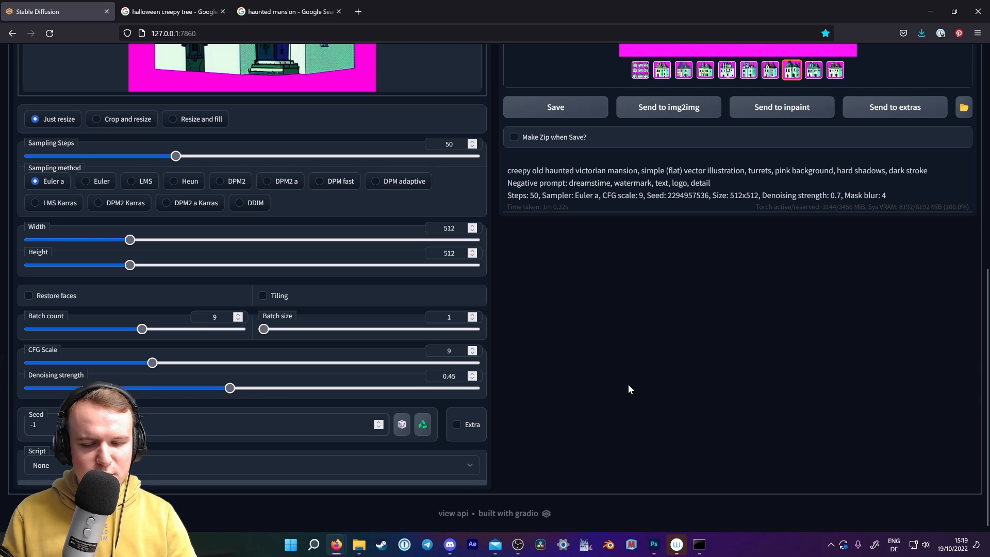
{"action": "scroll", "coordinate": [552, 395], "scroll_direction": "up", "scroll_amount": 1}
{"action": "scroll", "coordinate": [548, 443], "scroll_direction": "up", "scroll_amount": 6}
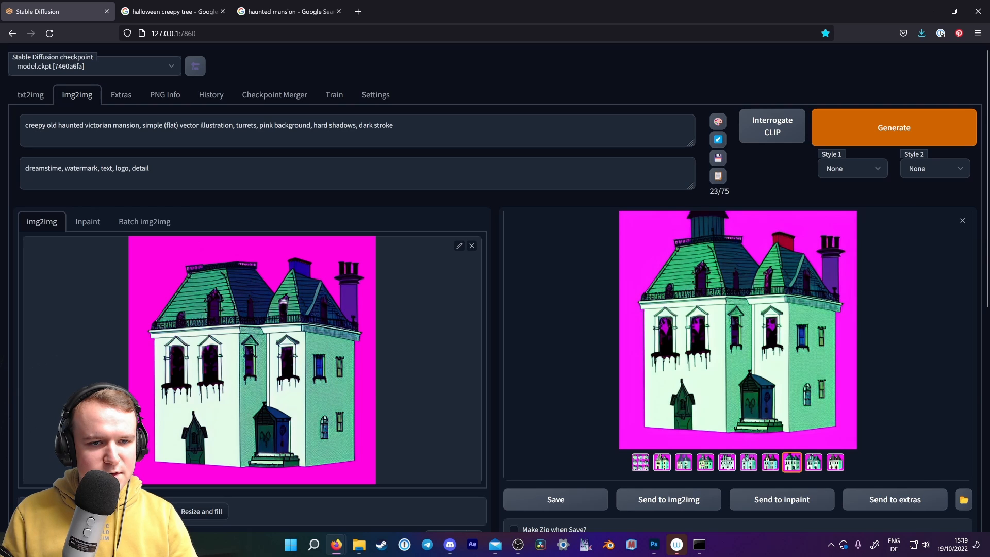
Shorten the prompt to "old victorian mansion, simple (flat) vector illustration, pink background, hard shadows" and generate the variations.
{"action": "key", "text": "shift+Home"}
{"action": "key", "text": "BackSpace"}
{"action": "type", "text": "old"}
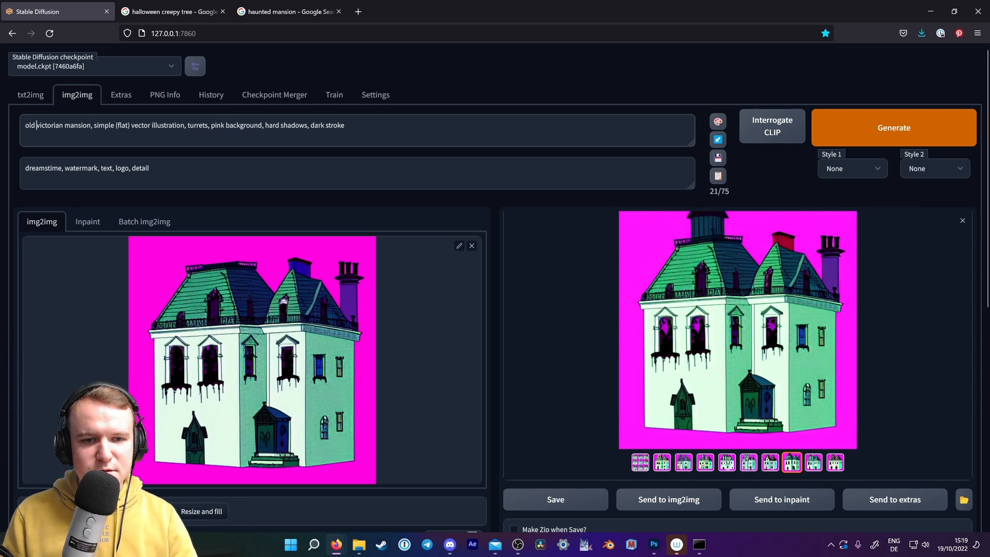
{"action": "key", "text": "BackSpace"}
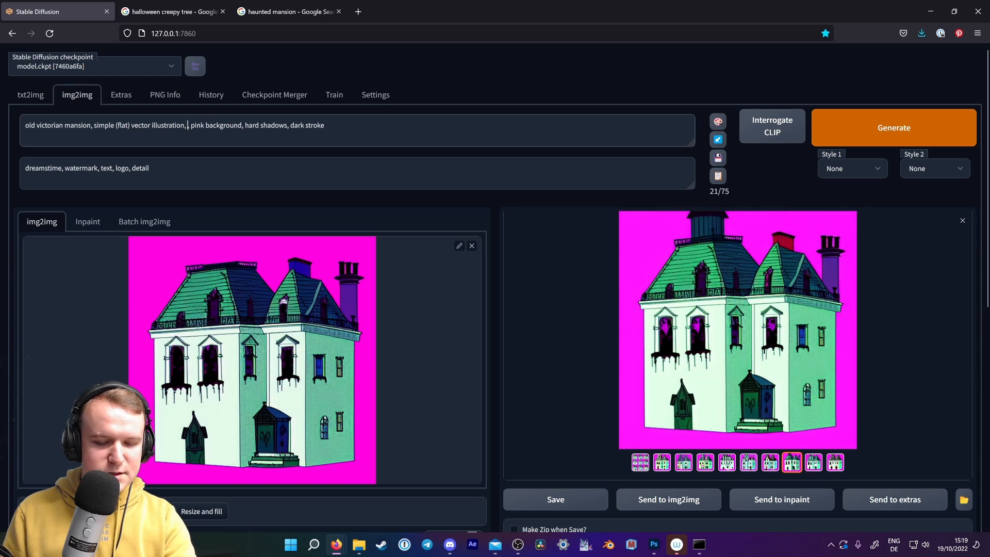
{"action": "key", "text": "Delete"}
{"action": "key", "text": "Delete"}
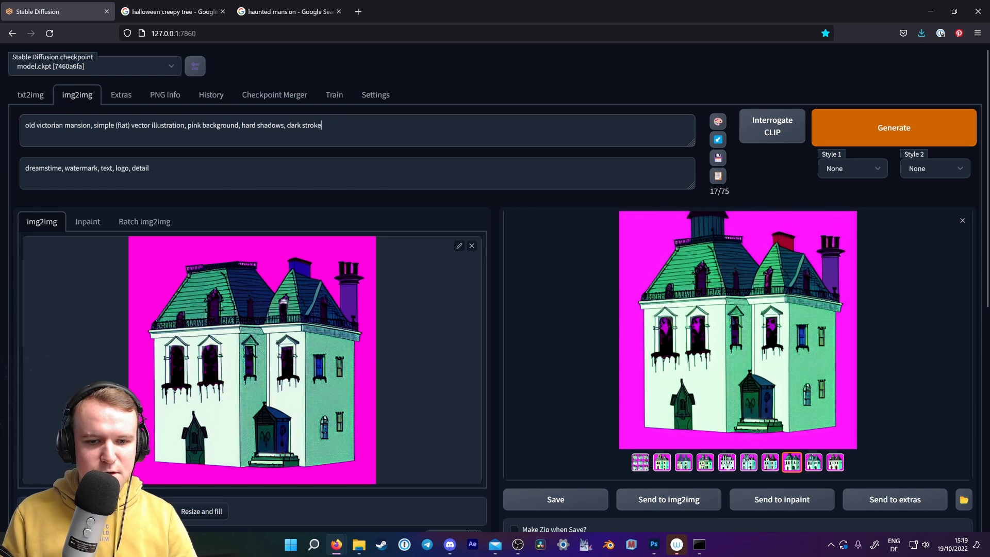
{"action": "key", "text": "ctrl+shift+Left"}
{"action": "key", "text": "ctrl+shift+Left"}
{"action": "key", "text": "ctrl+shift+Right"}
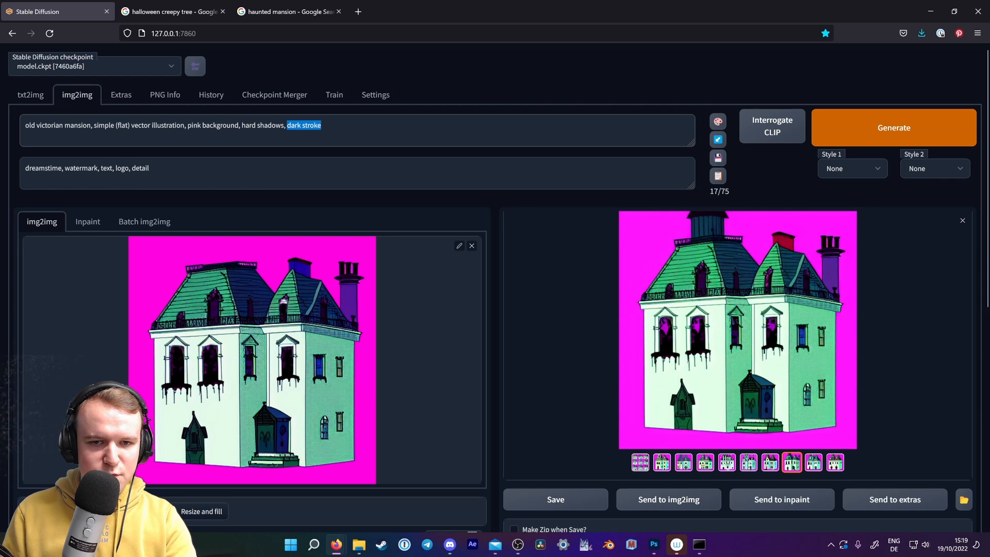
{"action": "key", "text": "BackSpace"}
{"action": "key", "text": "BackSpace"}
{"action": "key", "text": "BackSpace"}
{"action": "left_click", "coordinate": [885, 142]}
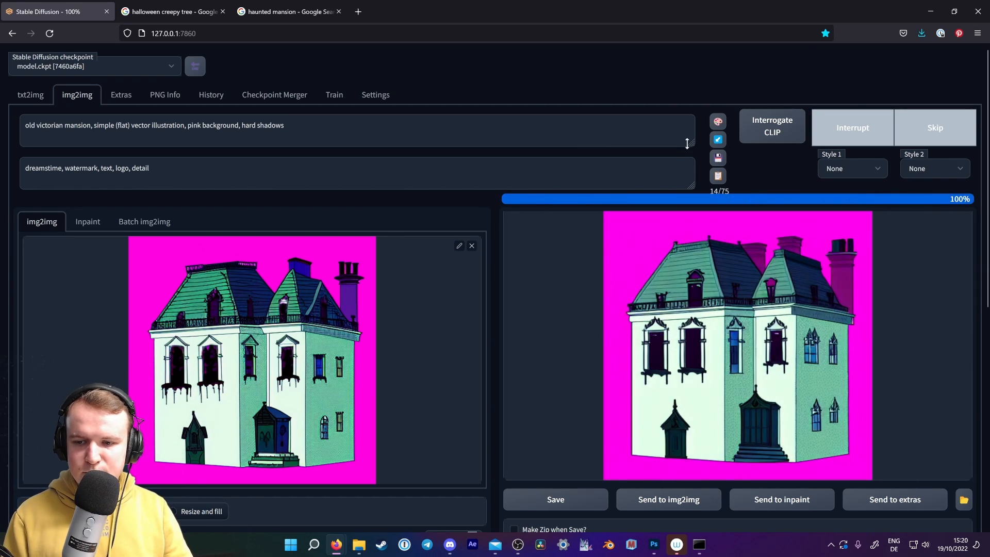
Compare the newly generated mansion variations one by one, checking their roofs, chimneys, windows and doors.
{"action": "left_click", "coordinate": [706, 462]}
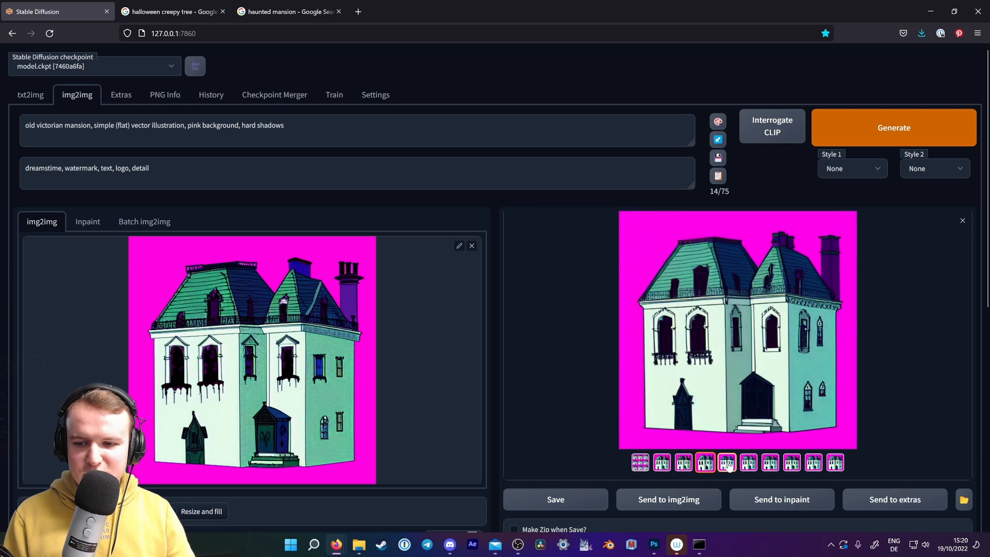
{"action": "left_click", "coordinate": [728, 465]}
{"action": "left_click", "coordinate": [749, 465]}
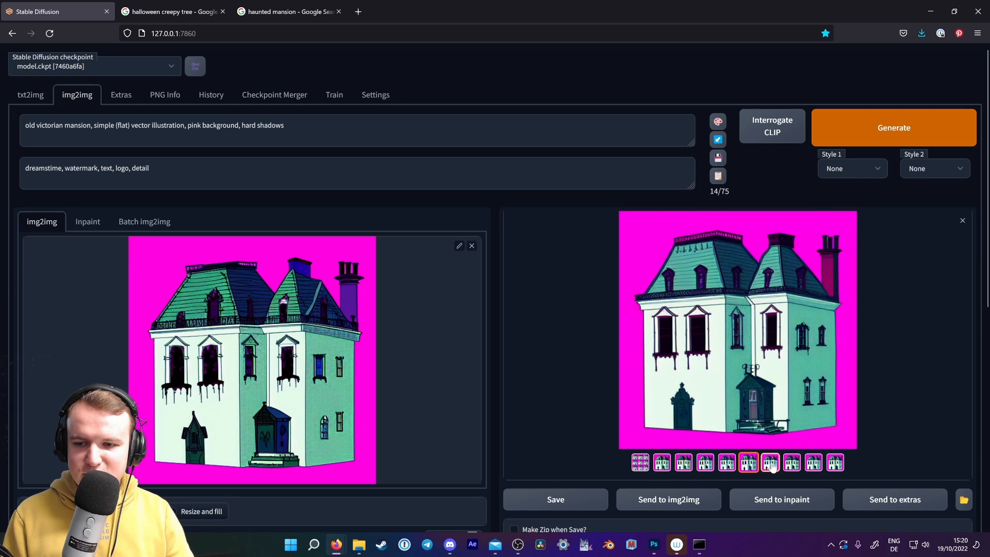
{"action": "left_click", "coordinate": [772, 464]}
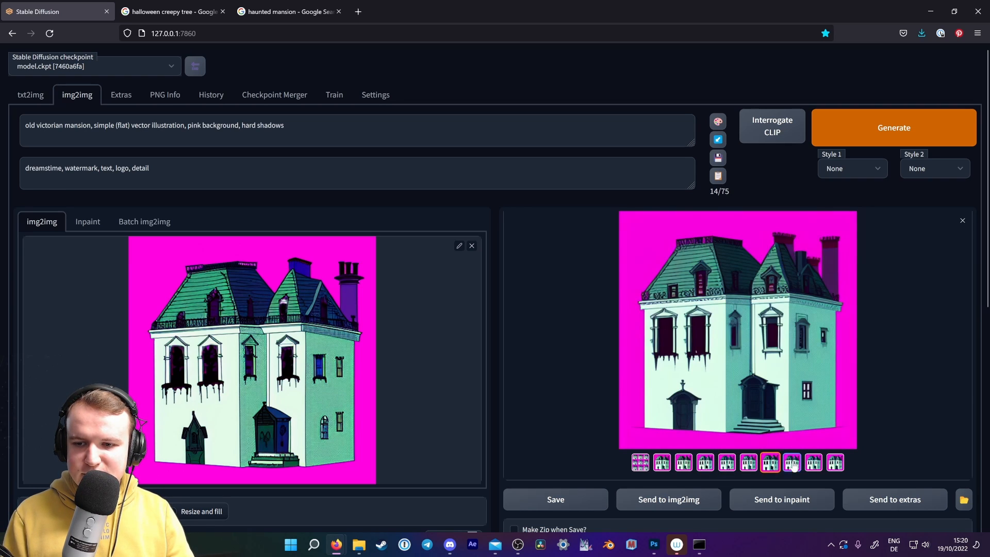
{"action": "left_click", "coordinate": [793, 465]}
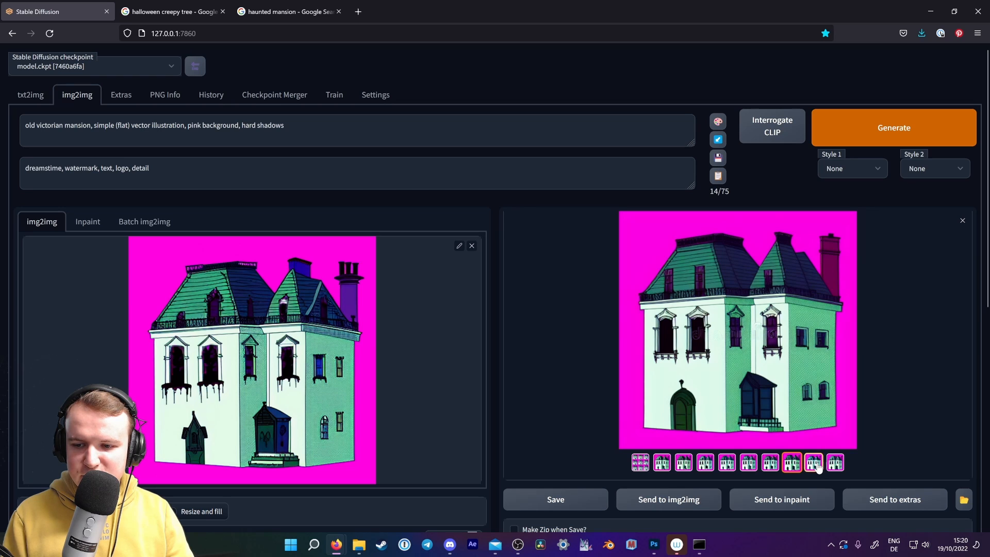
{"action": "left_click", "coordinate": [815, 464]}
{"action": "left_click", "coordinate": [793, 463]}
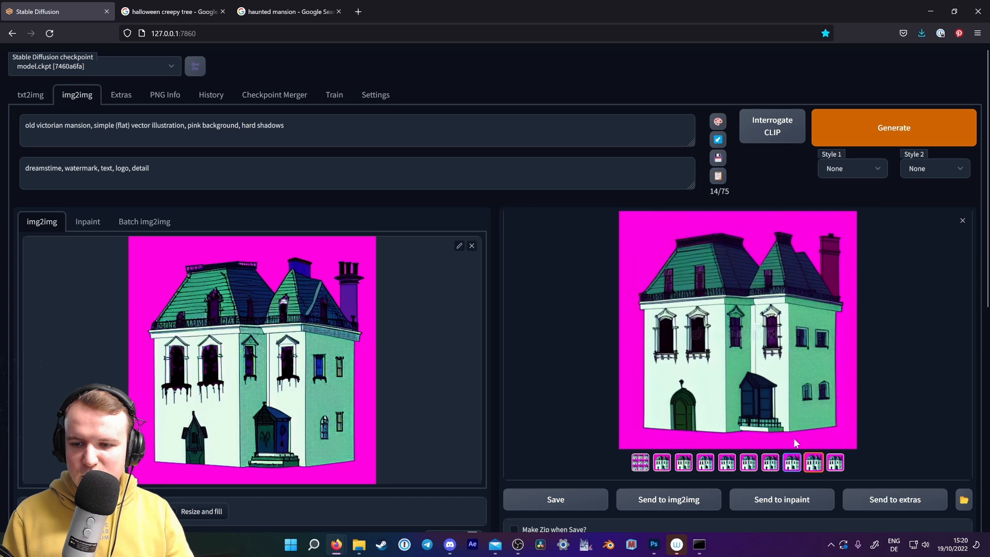
{"action": "left_click", "coordinate": [749, 463]}
{"action": "left_click", "coordinate": [728, 463]}
{"action": "left_click", "coordinate": [706, 464]}
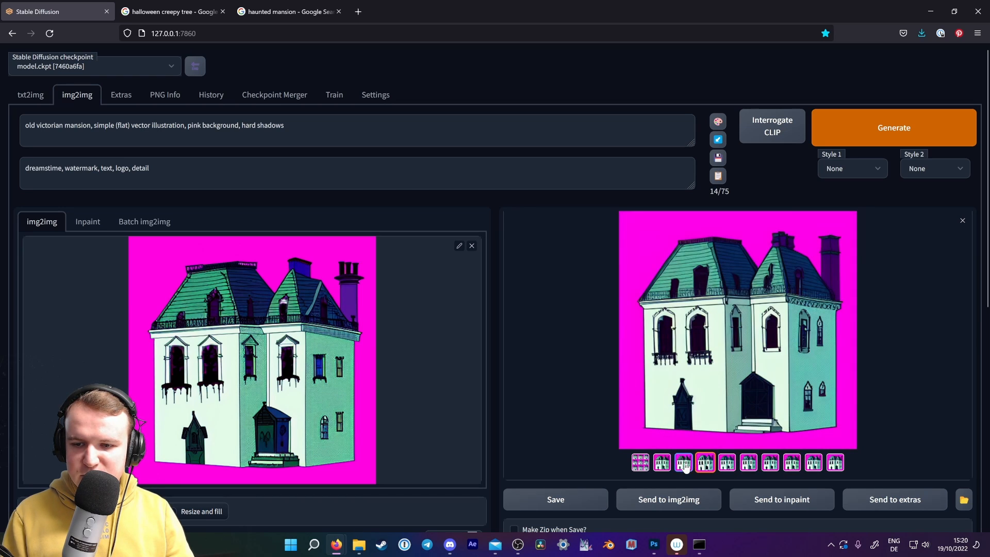
{"action": "left_click", "coordinate": [677, 466]}
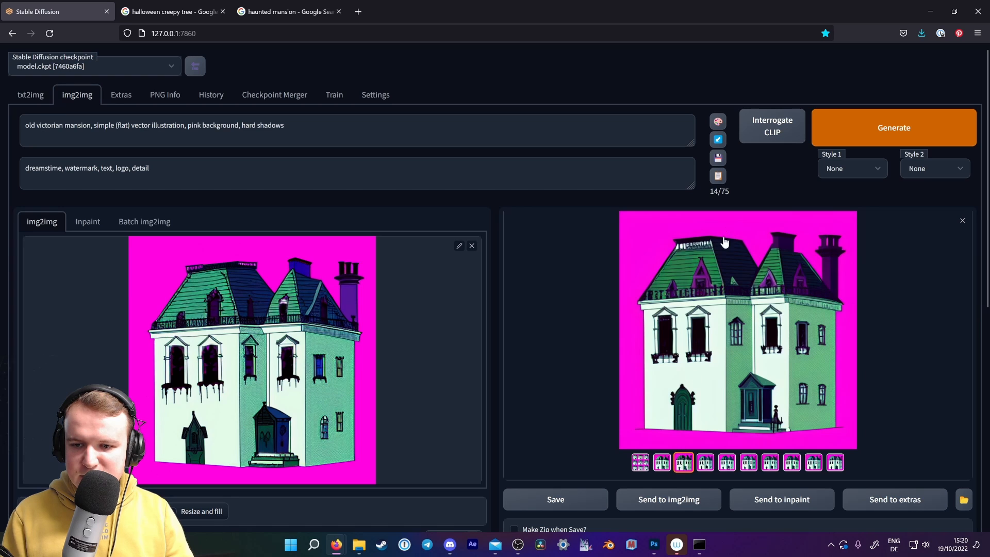
{"action": "left_click", "coordinate": [704, 464]}
{"action": "key", "text": "Right"}
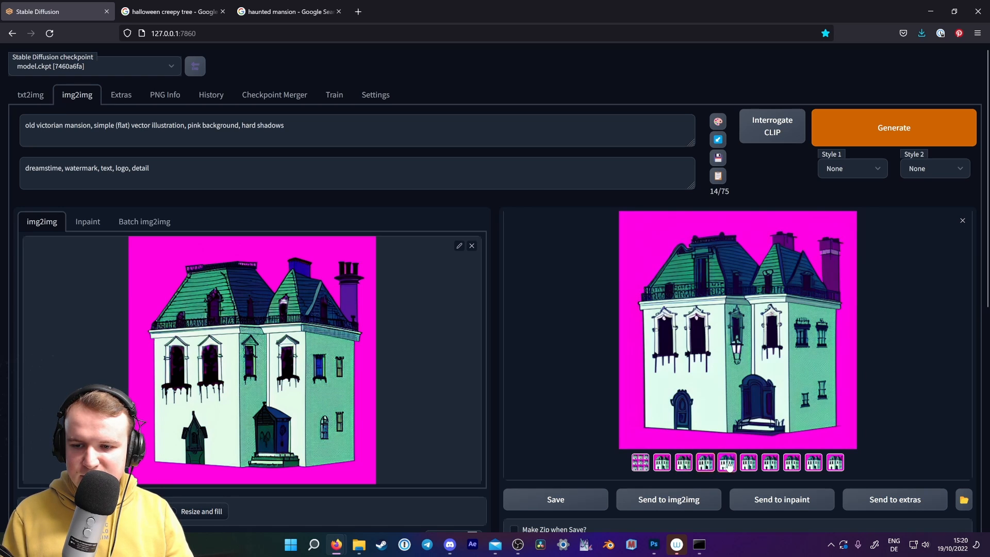
{"action": "left_click", "coordinate": [705, 464]}
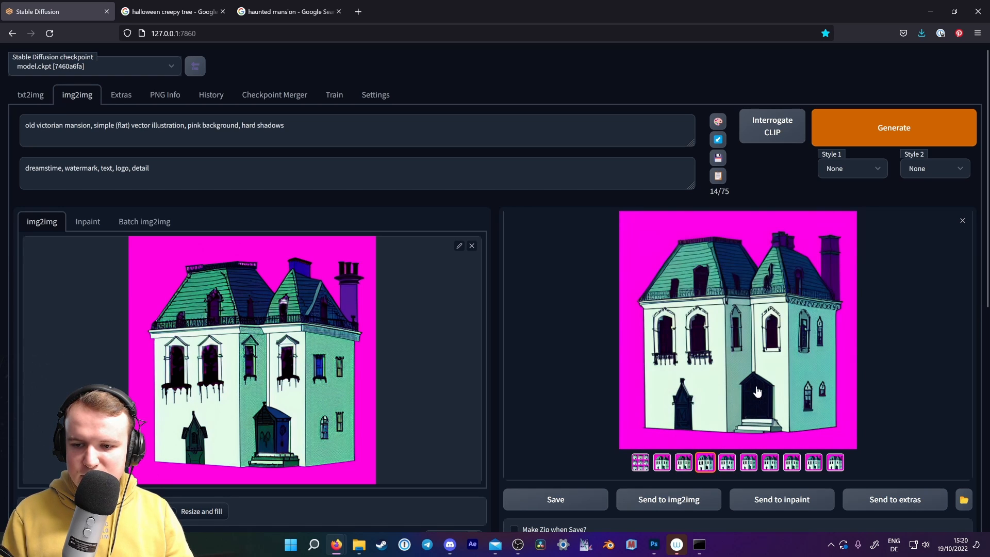
{"action": "left_click", "coordinate": [733, 466]}
{"action": "left_click", "coordinate": [755, 465]}
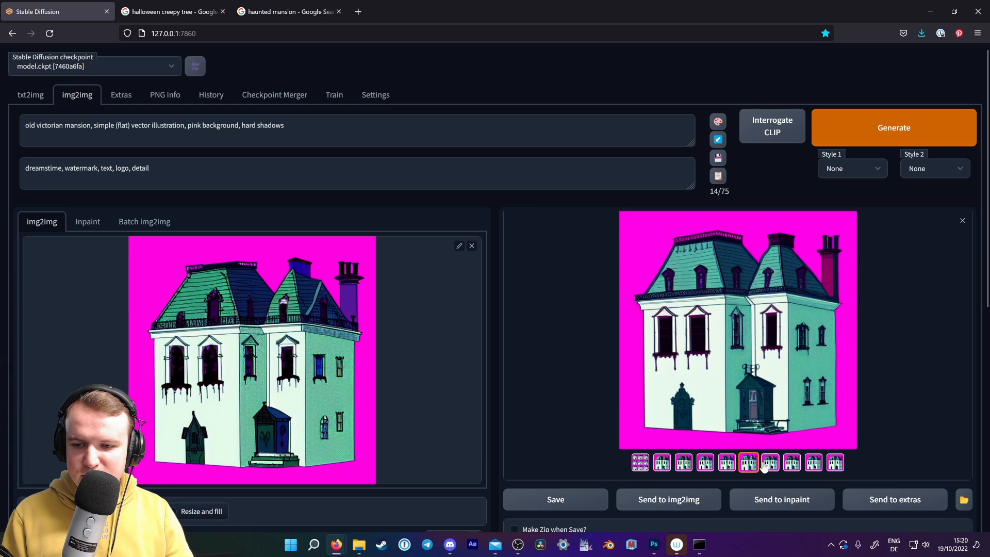
{"action": "left_click", "coordinate": [771, 464]}
{"action": "left_click", "coordinate": [794, 464]}
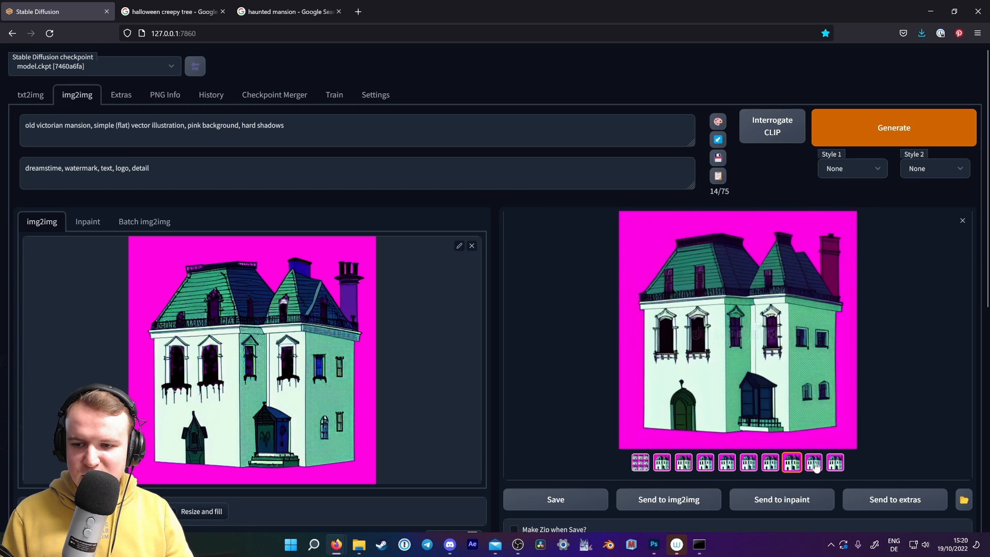
{"action": "left_click", "coordinate": [815, 465]}
{"action": "left_click", "coordinate": [836, 464]}
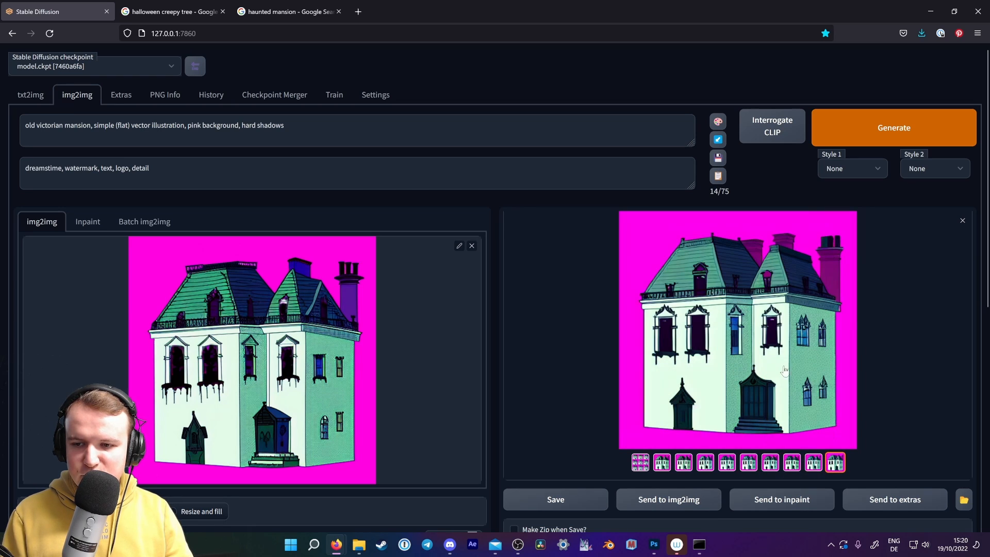
{"action": "left_click", "coordinate": [727, 463]}
{"action": "left_click", "coordinate": [705, 463]}
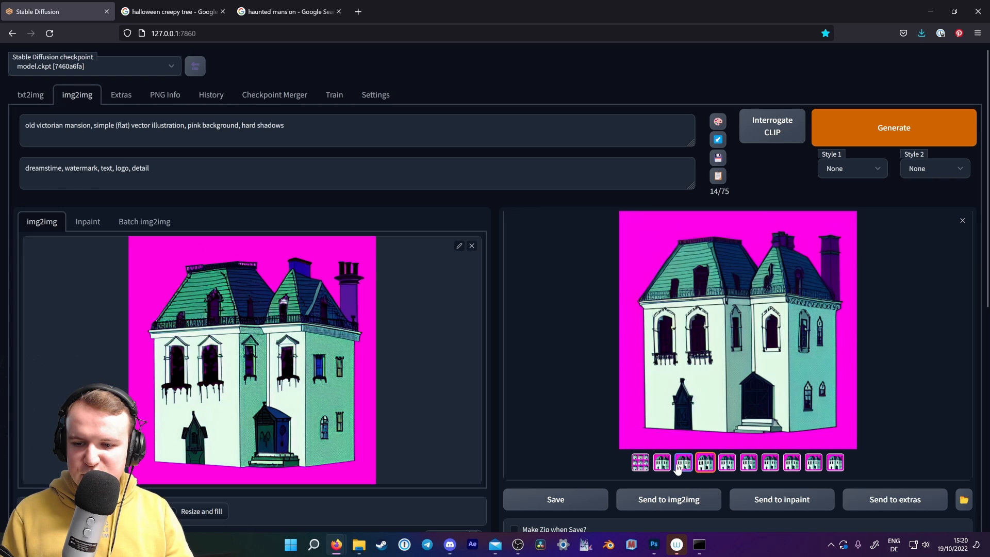
{"action": "left_click", "coordinate": [680, 464]}
{"action": "left_click", "coordinate": [700, 464]}
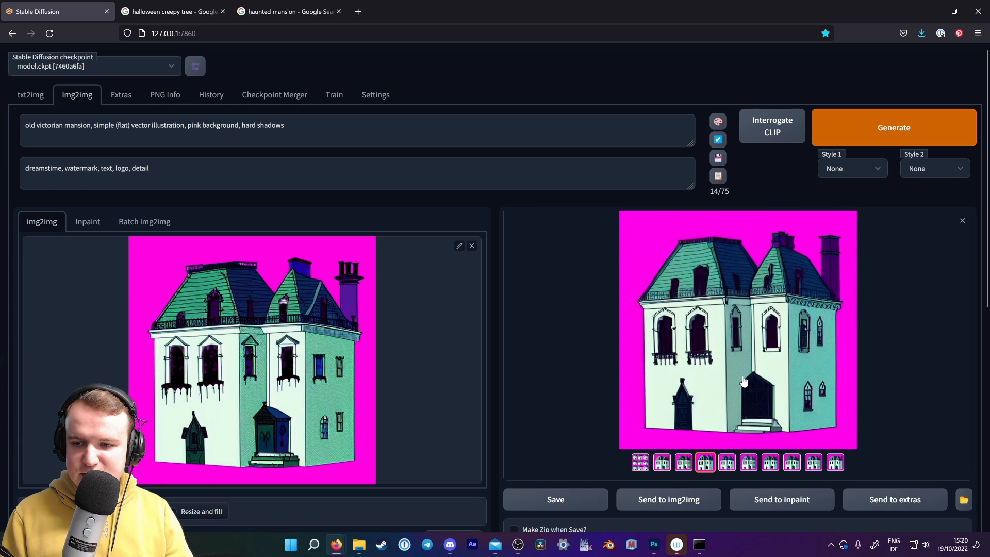
{"action": "key", "text": "Right"}
{"action": "key", "text": "Right"}
{"action": "key", "text": "Right"}
{"action": "key", "text": "Right"}
{"action": "key", "text": "Right"}
{"action": "key", "text": "Right"}
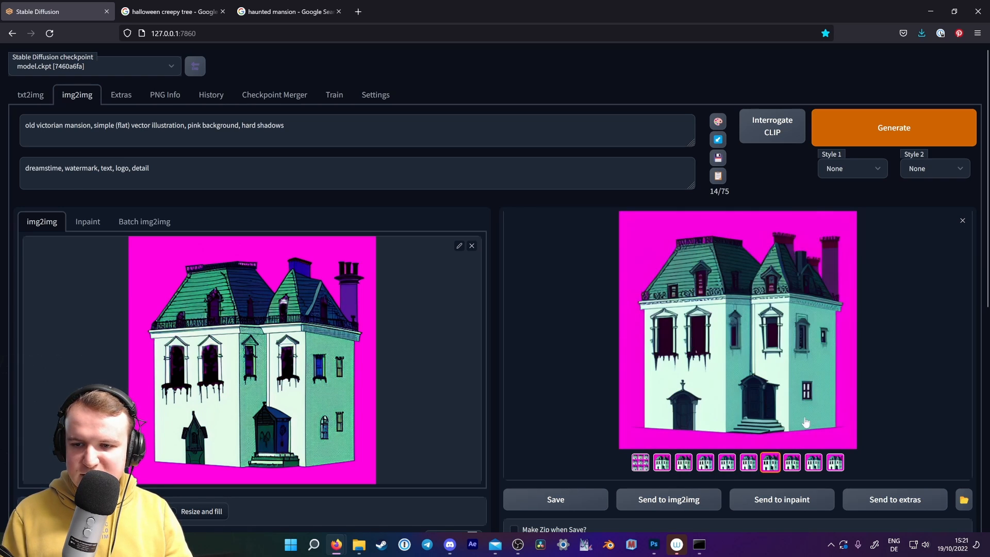
{"action": "left_click", "coordinate": [743, 465]}
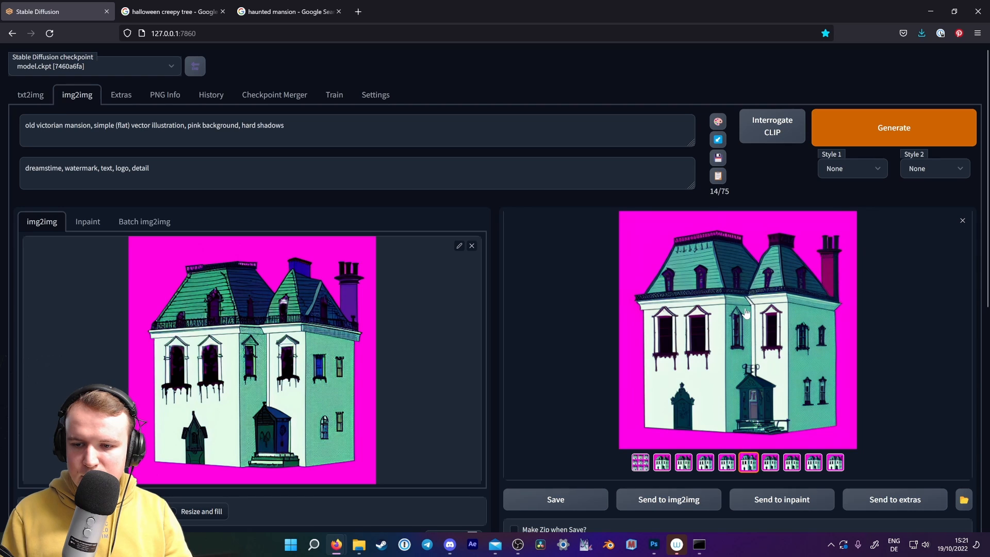
{"action": "left_click", "coordinate": [771, 463]}
{"action": "left_click", "coordinate": [749, 464]}
{"action": "left_click", "coordinate": [768, 465]}
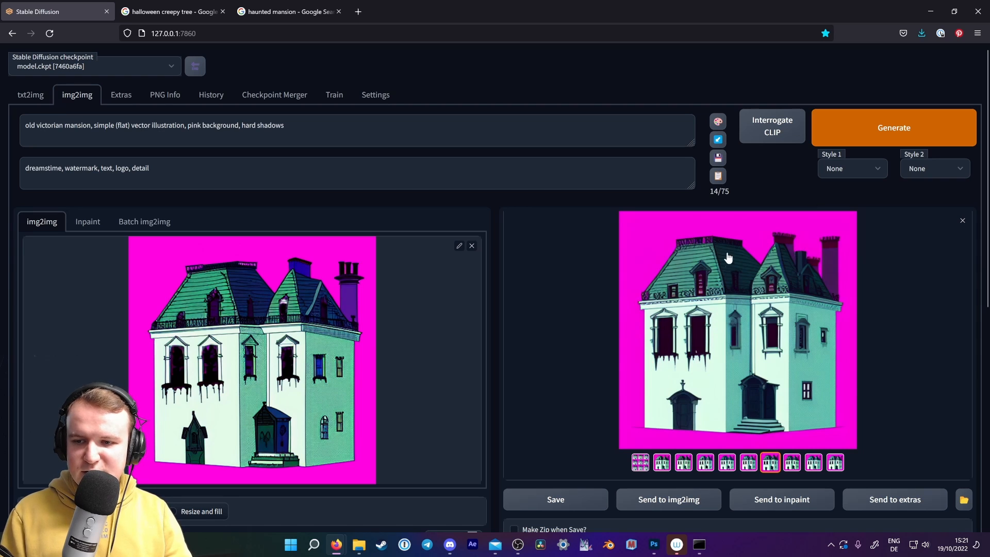
Enlarge the variation with the green arched door and maroon chimney, then send it to Extras for upscaling.
{"action": "right_click", "coordinate": [724, 302]}
{"action": "left_click", "coordinate": [816, 326]}
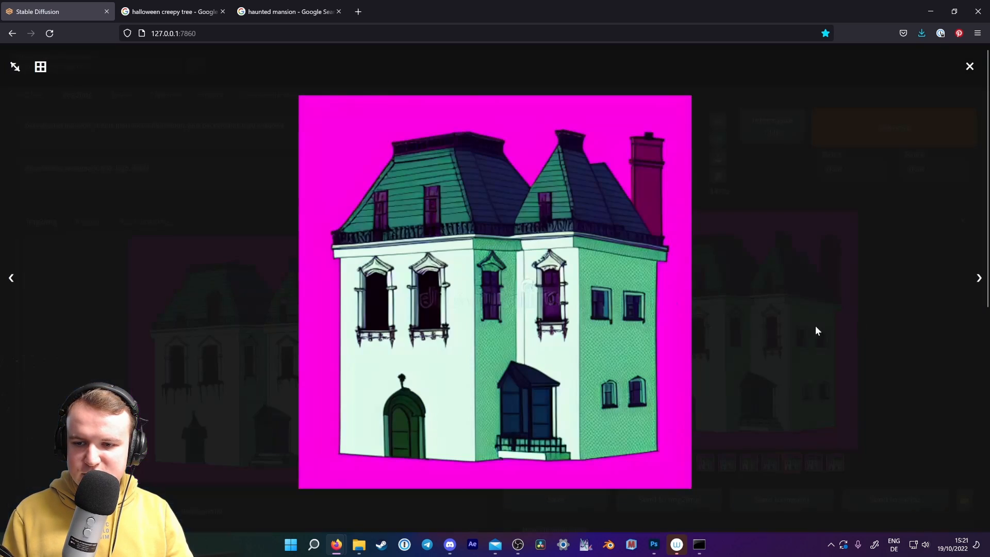
{"action": "left_click", "coordinate": [968, 67]}
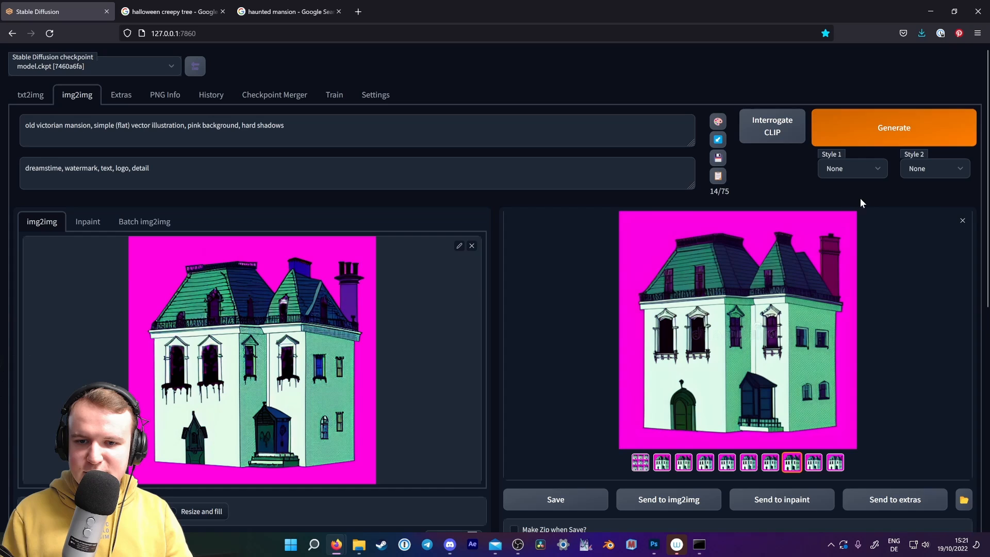
{"action": "left_click", "coordinate": [896, 501]}
Switch to Photoshop and add a new empty layer above the Mansion layer in the Elements group of Painter.psd.
{"action": "scroll", "coordinate": [503, 512], "scroll_direction": "down", "scroll_amount": 2}
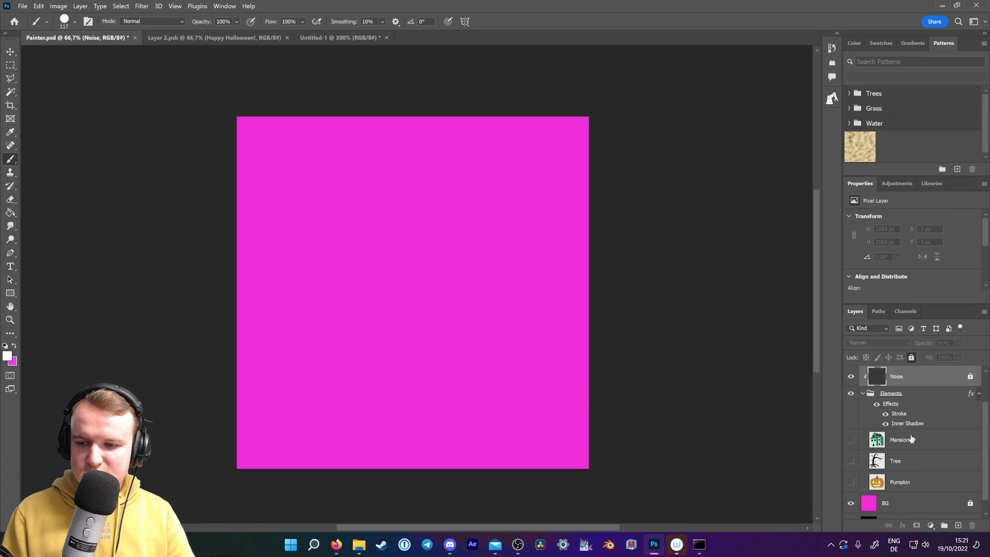
{"action": "left_click", "coordinate": [912, 439]}
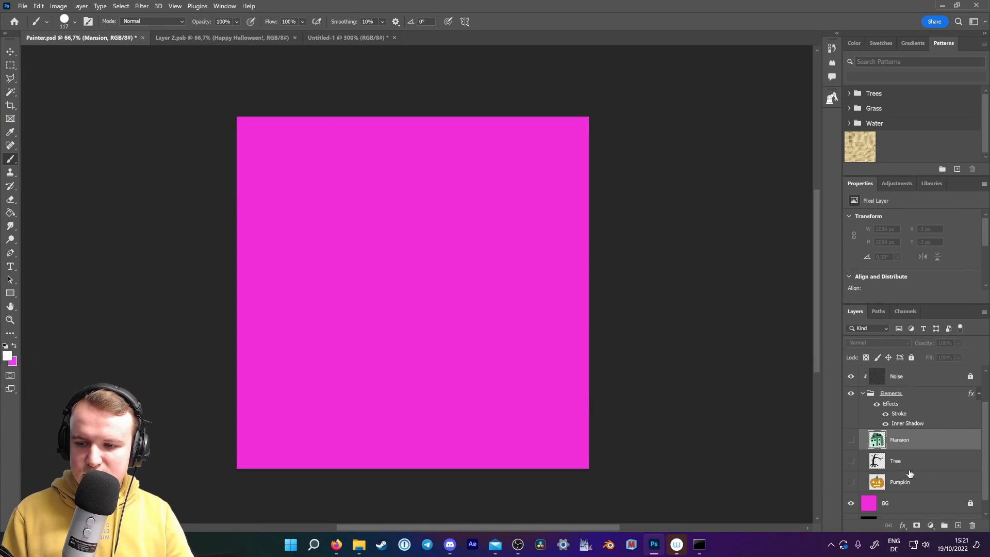
{"action": "left_click", "coordinate": [959, 525]}
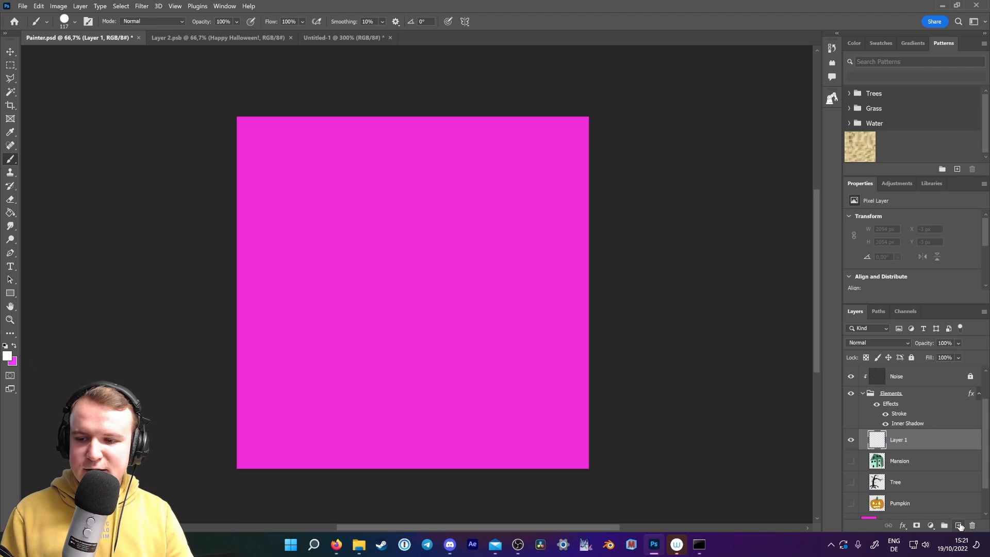
Check the rough Happy Halloween composition in Layer 2.psb and return to Painter.psd.
{"action": "left_click", "coordinate": [236, 39]}
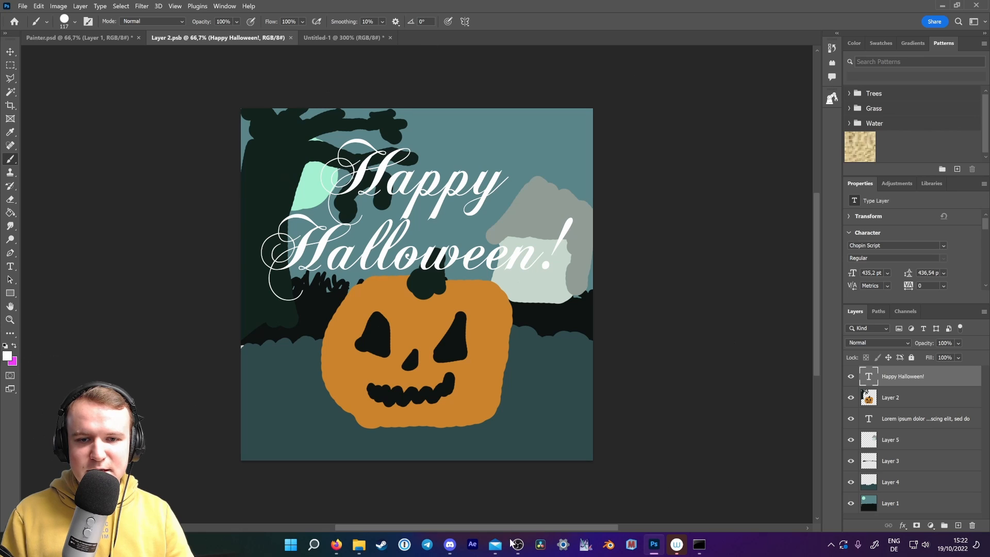
{"action": "left_click", "coordinate": [500, 448]}
{"action": "left_click", "coordinate": [578, 222]}
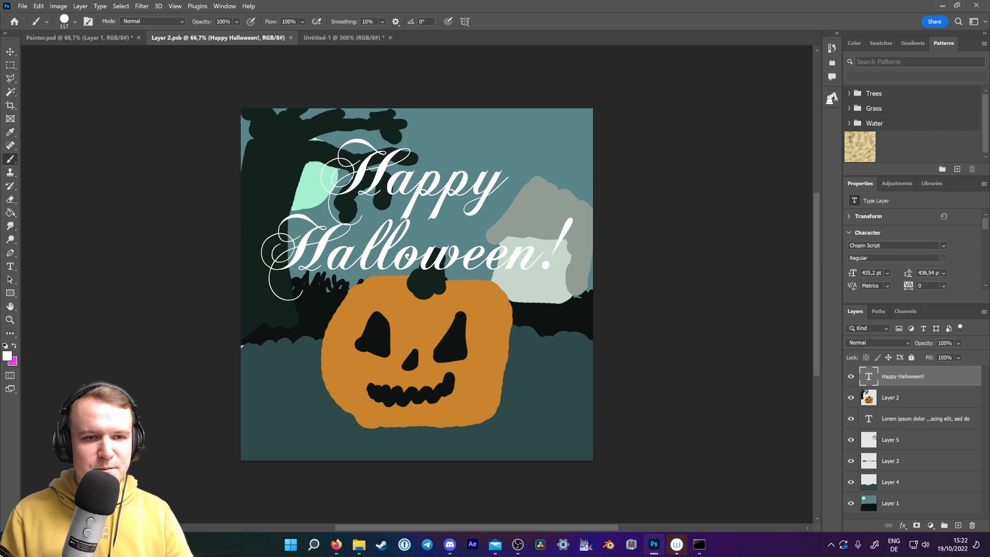
{"action": "left_click", "coordinate": [100, 38]}
Make a circular selection about 1636 px in diameter on the canvas with the Elliptical Marquee tool.
{"action": "left_click", "coordinate": [11, 66]}
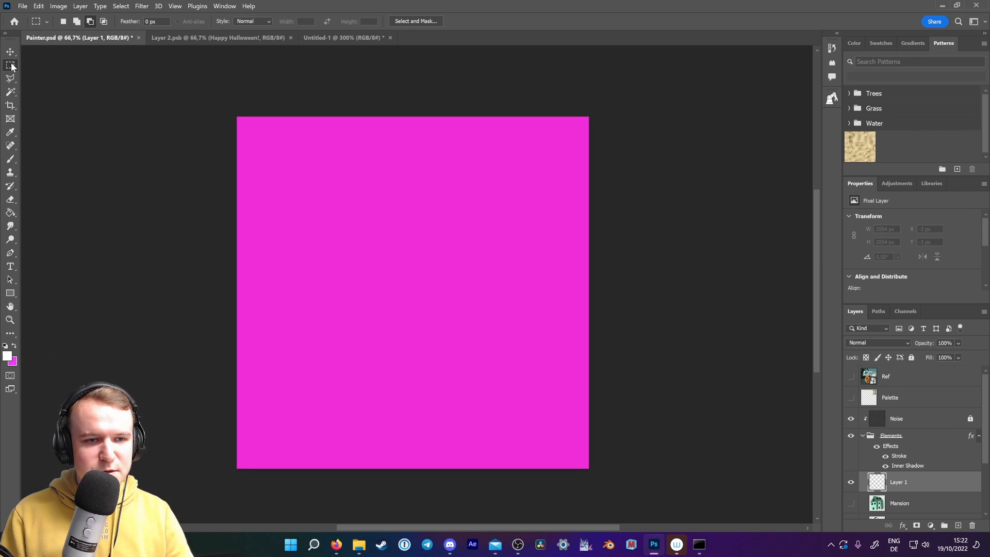
{"action": "right_click", "coordinate": [10, 65]}
{"action": "left_click", "coordinate": [61, 75]}
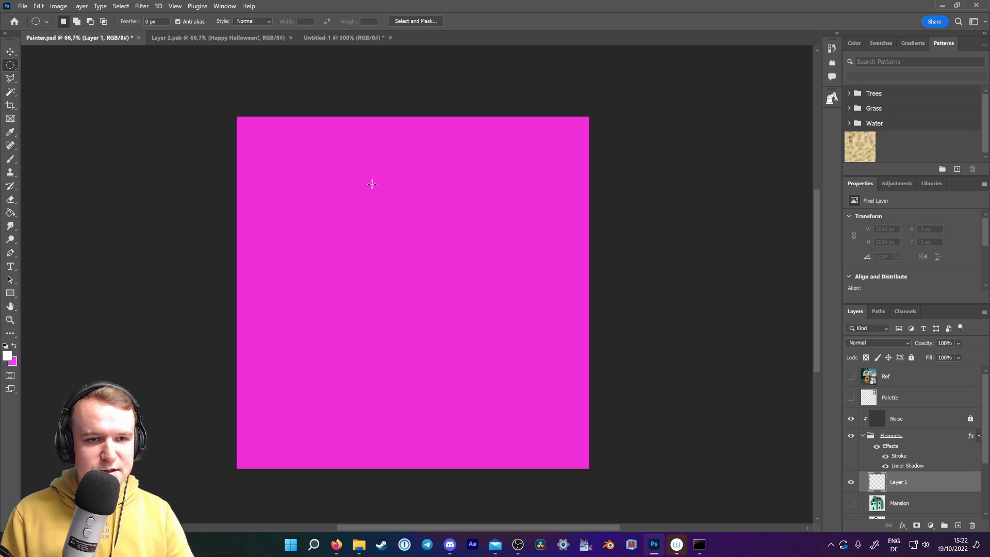
{"action": "left_click_drag", "start_coordinate": [290, 147], "coordinate": [572, 488]}
Show the Palette layer, fill the circle on the new layer with the sampled light grey-green, and centre it on the canvas.
{"action": "left_click", "coordinate": [851, 398]}
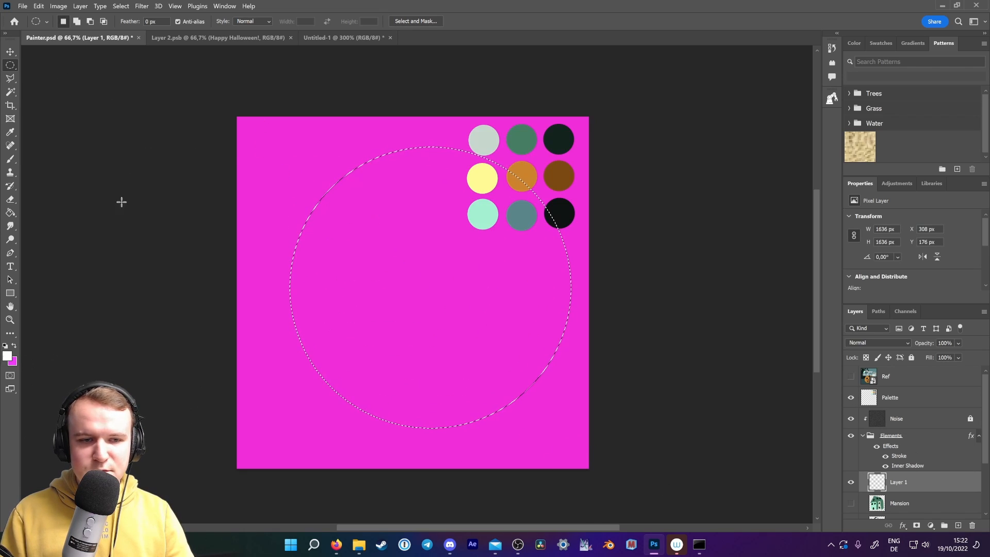
{"action": "key", "text": "i"}
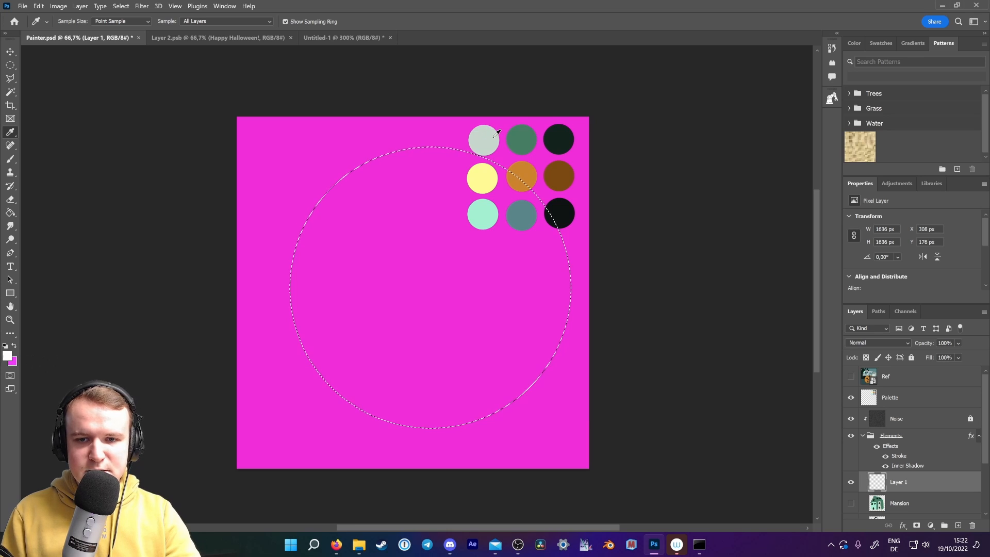
{"action": "left_click", "coordinate": [484, 140]}
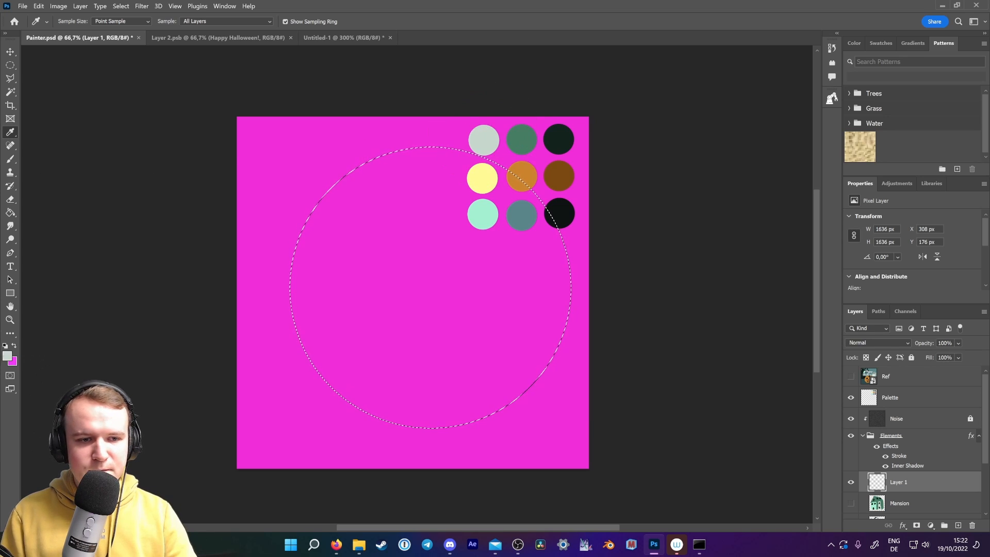
{"action": "key", "text": "v"}
{"action": "key", "text": "alt+BackSpace"}
{"action": "key", "text": "ctrl+d"}
{"action": "left_click_drag", "start_coordinate": [508, 351], "coordinate": [479, 353]}
Unlock the Noise layer, adjust its opacity, and lock it again.
{"action": "left_click", "coordinate": [921, 420]}
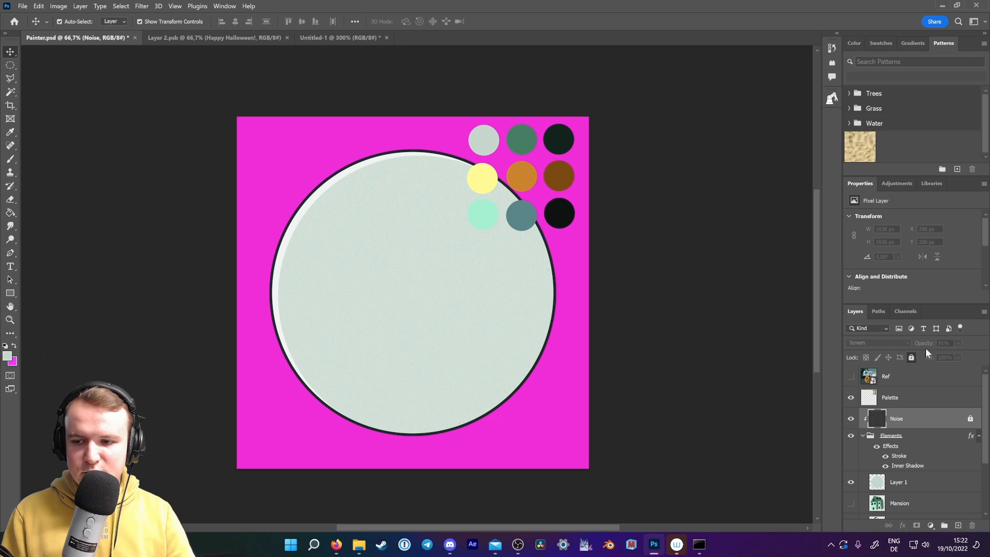
{"action": "left_click", "coordinate": [972, 419]}
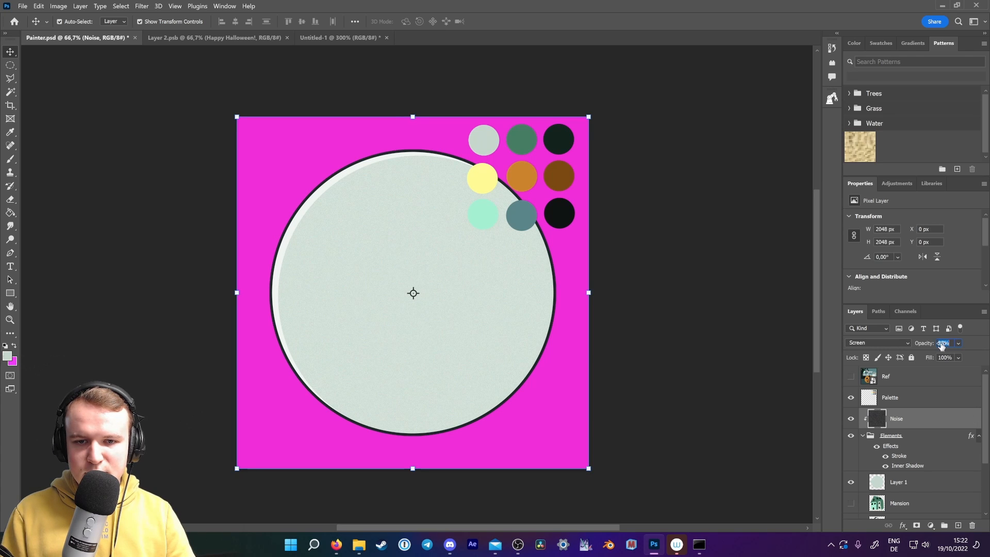
{"action": "left_click", "coordinate": [912, 357]}
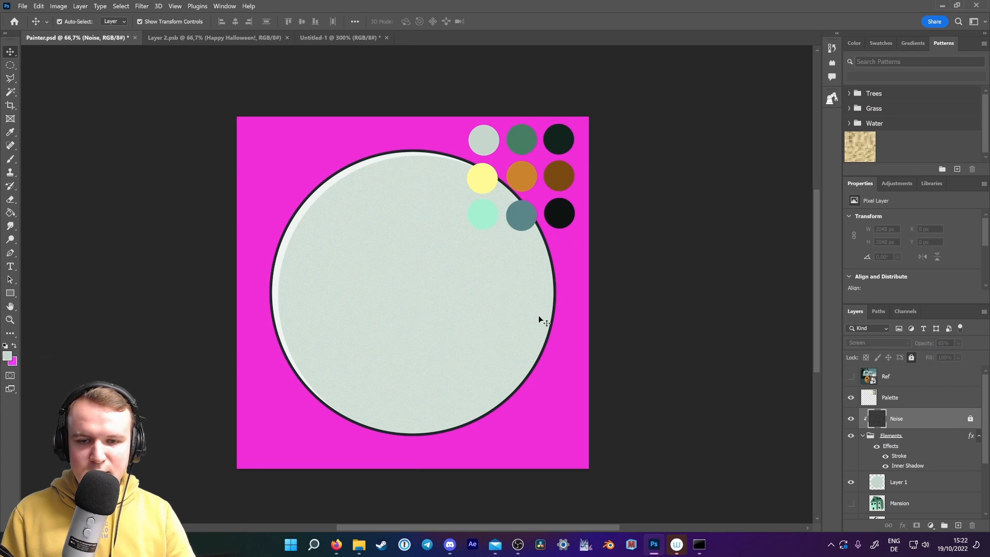
Choose the Brush tool and set the foreground colour to a darker shade of the circle's grey-green.
{"action": "left_click", "coordinate": [10, 161]}
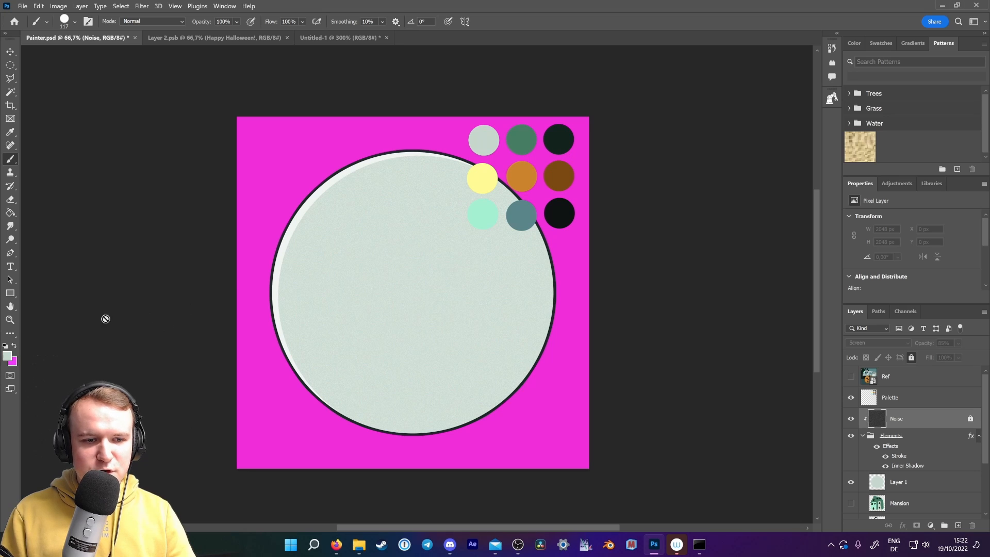
{"action": "left_click", "coordinate": [7, 356]}
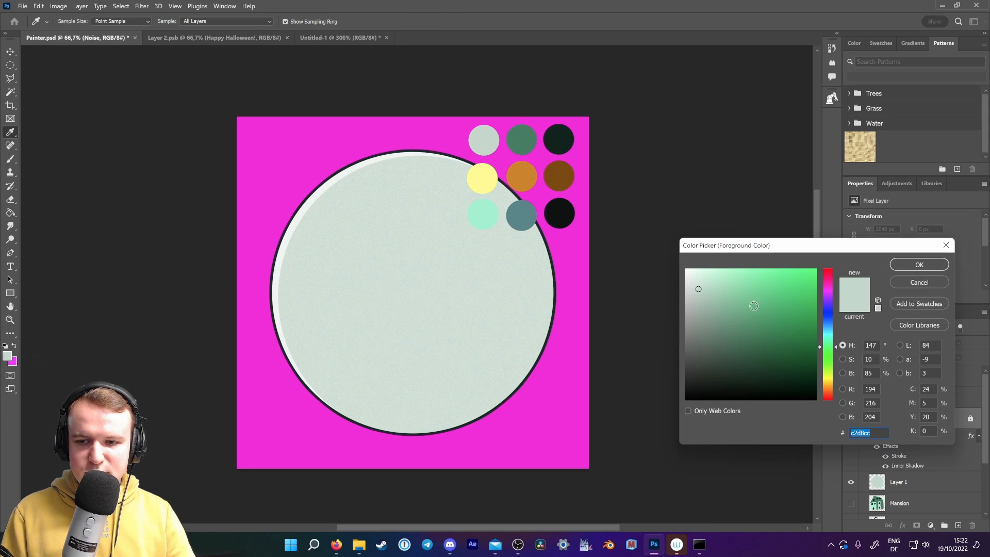
{"action": "left_click", "coordinate": [697, 310]}
{"action": "left_click", "coordinate": [920, 265]}
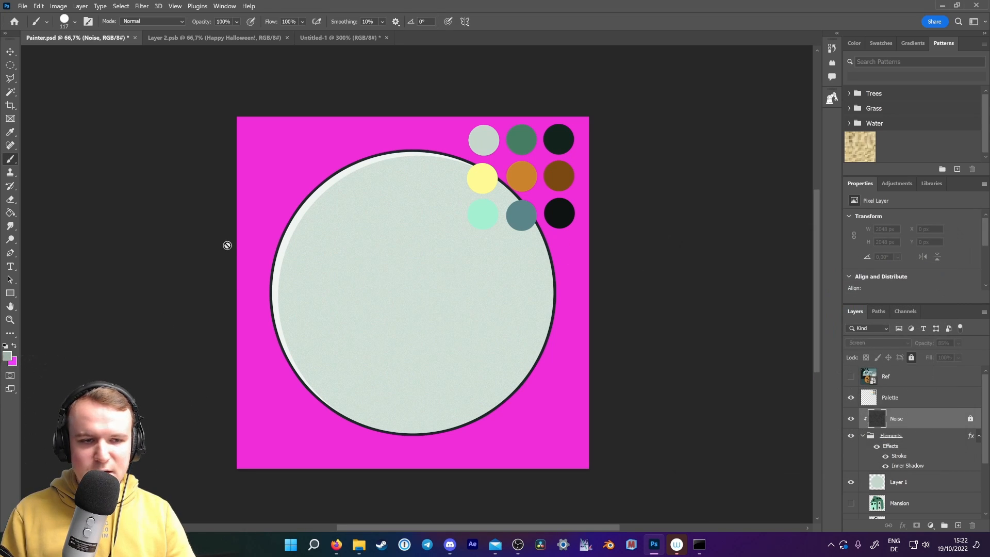
Select Layer 1 with the circle and enlarge the brush to 300 px.
{"action": "left_click", "coordinate": [900, 482]}
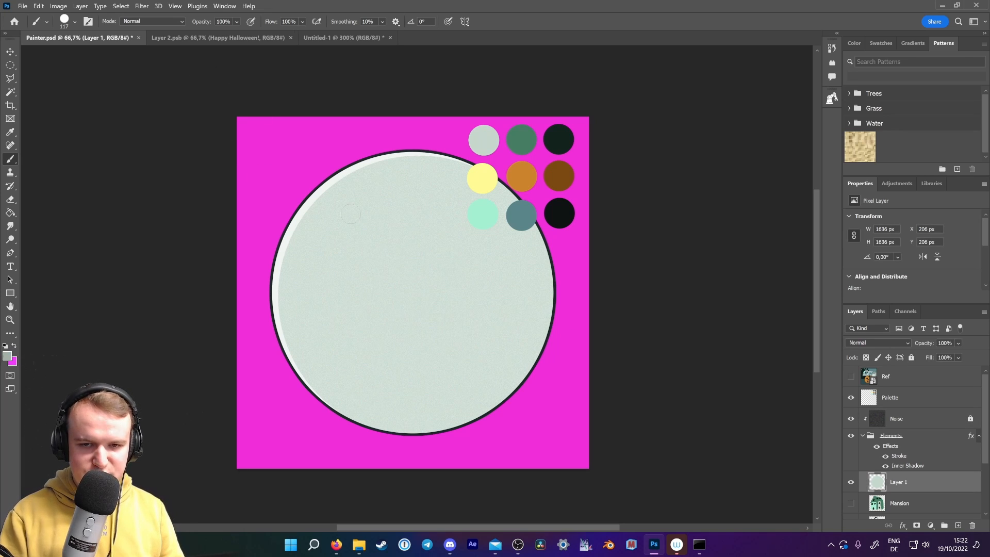
{"action": "mouse_move", "coordinate": [354, 246]}
{"action": "left_mouse_down"}
{"action": "mouse_move", "coordinate": [369, 228]}
{"action": "mouse_move", "coordinate": [355, 254]}
{"action": "left_mouse_up"}
{"action": "right_click", "coordinate": [408, 244]}
{"action": "left_click_drag", "start_coordinate": [497, 270], "coordinate": [511, 271]}
{"action": "mouse_move", "coordinate": [363, 232]}
{"action": "left_mouse_down"}
{"action": "mouse_move", "coordinate": [338, 309]}
{"action": "mouse_move", "coordinate": [410, 387]}
{"action": "left_mouse_up"}
{"action": "left_click_drag", "start_coordinate": [351, 335], "coordinate": [382, 376]}
{"action": "key", "text": "ctrl+z"}
{"action": "key", "text": "ctrl+z"}
{"action": "key", "text": "ctrl+z"}
{"action": "key", "text": "ctrl+z"}
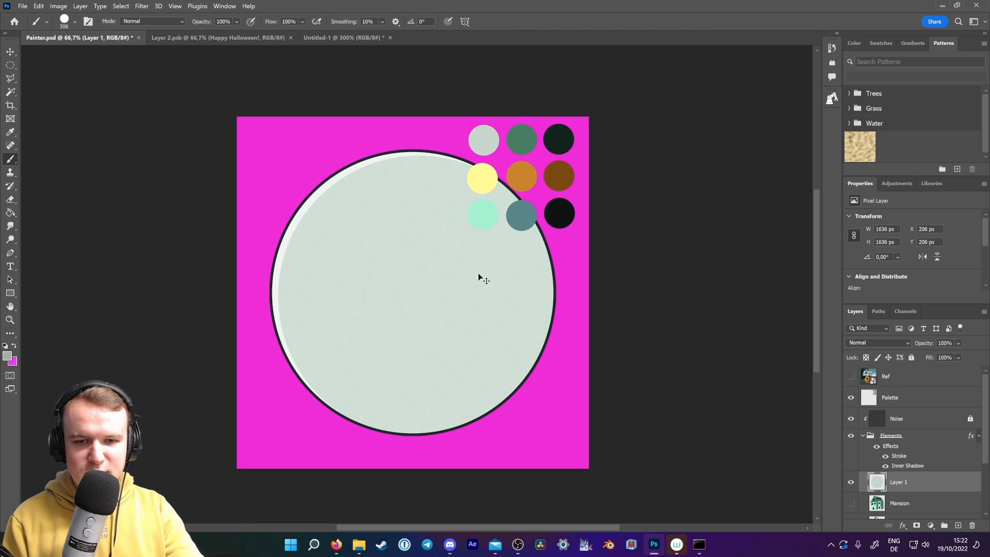
Paint a rough face on the circle with two blotchy eyes, a slanted nose and a wide curved smile.
{"action": "mouse_move", "coordinate": [341, 235]}
{"action": "left_mouse_down"}
{"action": "mouse_move", "coordinate": [334, 231]}
{"action": "mouse_move", "coordinate": [360, 225]}
{"action": "left_mouse_up"}
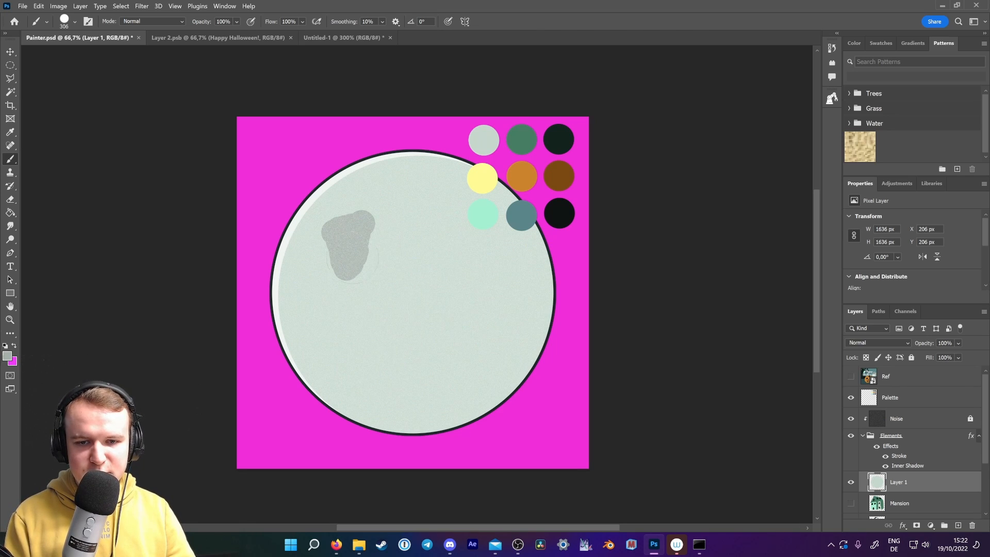
{"action": "left_click_drag", "start_coordinate": [450, 269], "coordinate": [472, 258]}
{"action": "mouse_move", "coordinate": [386, 304]}
{"action": "left_mouse_down"}
{"action": "mouse_move", "coordinate": [398, 271]}
{"action": "mouse_move", "coordinate": [384, 322]}
{"action": "left_mouse_up"}
{"action": "mouse_move", "coordinate": [304, 343]}
{"action": "left_mouse_down"}
{"action": "mouse_move", "coordinate": [325, 313]}
{"action": "mouse_move", "coordinate": [355, 371]}
{"action": "mouse_move", "coordinate": [384, 365]}
{"action": "mouse_move", "coordinate": [402, 401]}
{"action": "mouse_move", "coordinate": [438, 366]}
{"action": "mouse_move", "coordinate": [454, 379]}
{"action": "mouse_move", "coordinate": [471, 363]}
{"action": "left_mouse_up"}
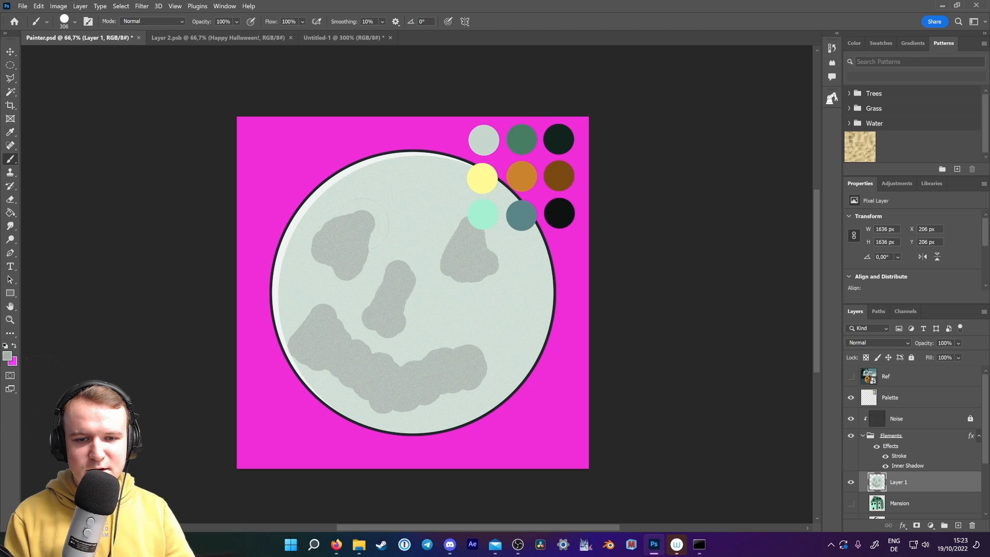
{"action": "mouse_move", "coordinate": [468, 248]}
{"action": "left_mouse_down"}
{"action": "mouse_move", "coordinate": [482, 277]}
{"action": "mouse_move", "coordinate": [490, 255]}
{"action": "left_mouse_up"}
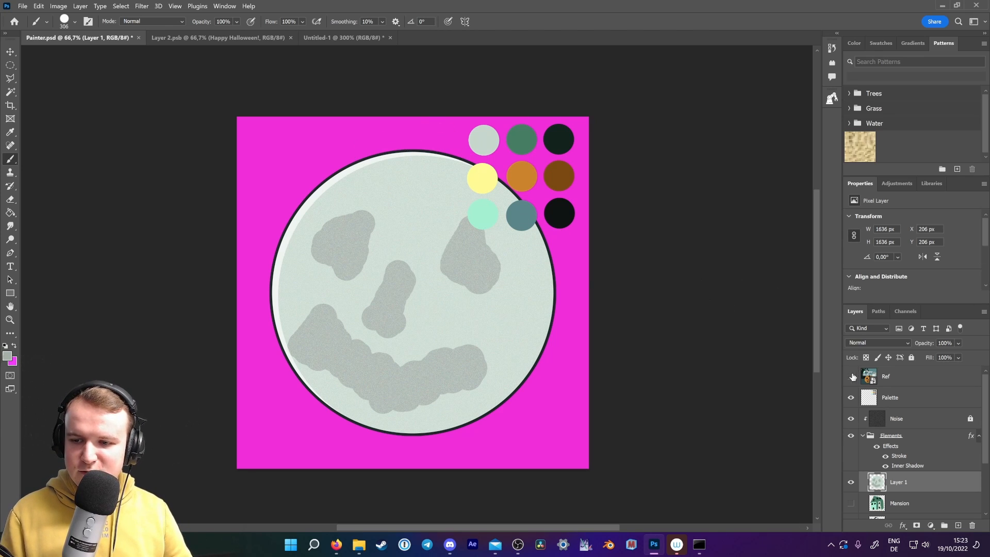
With the Palette layer hidden, save a copy of the painted moon and load it as the Stable Diffusion img2img source.
{"action": "left_click", "coordinate": [851, 398]}
{"action": "left_click", "coordinate": [23, 6]}
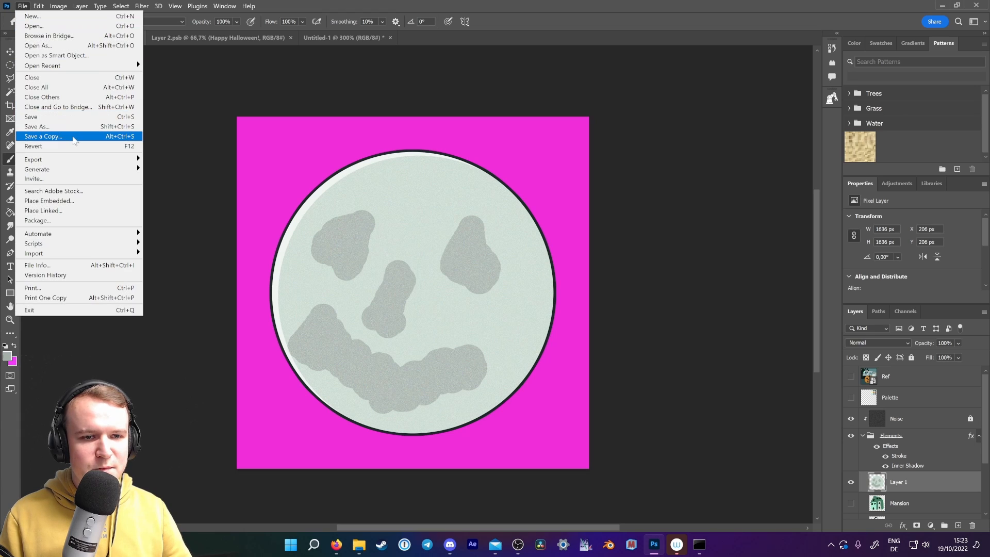
{"action": "left_click", "coordinate": [72, 137]}
{"action": "left_click", "coordinate": [248, 27]}
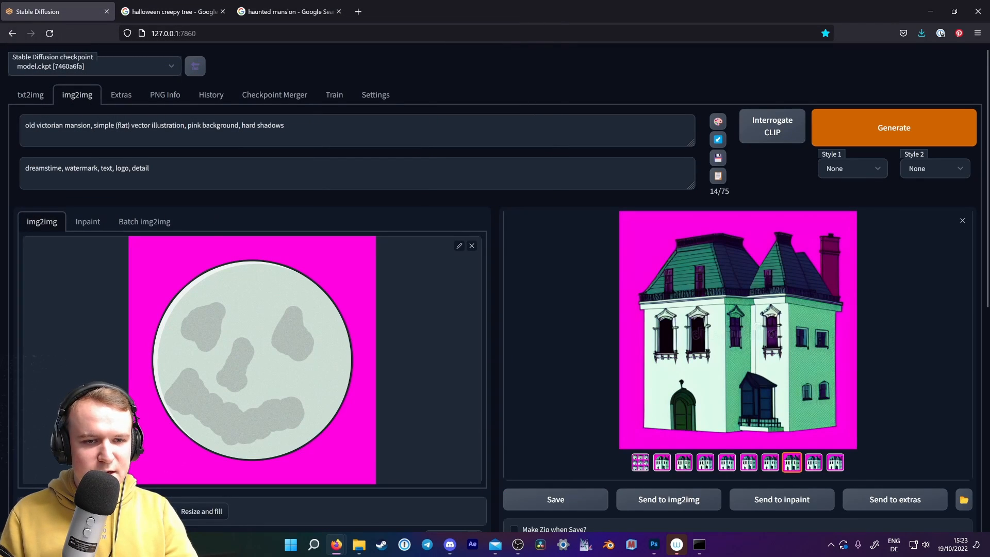
Replace "old victorian mansion" in the prompt with "the moon with a creepy pumpkin smile".
{"action": "left_click_drag", "start_coordinate": [91, 125], "coordinate": [3, 110]}
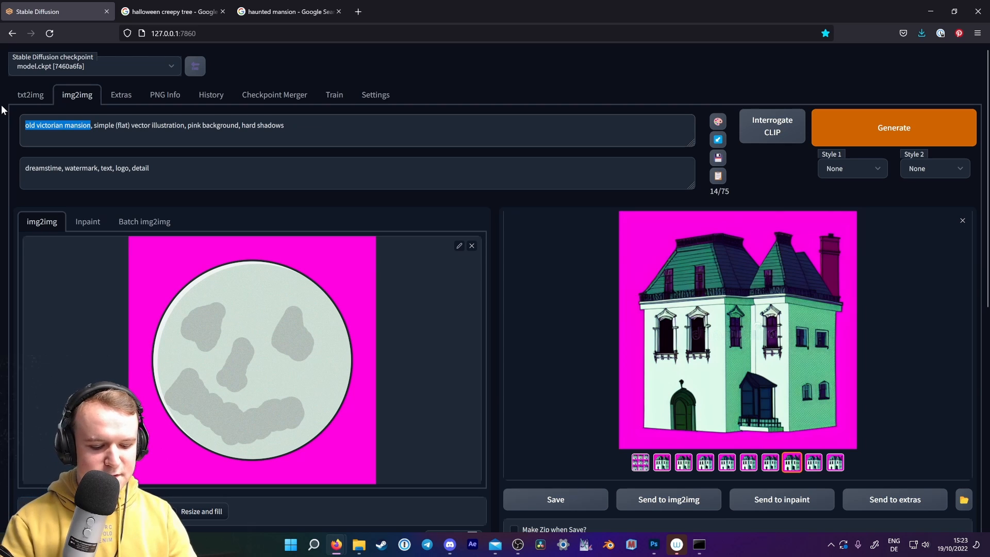
{"action": "type", "text": "the moon wit"}
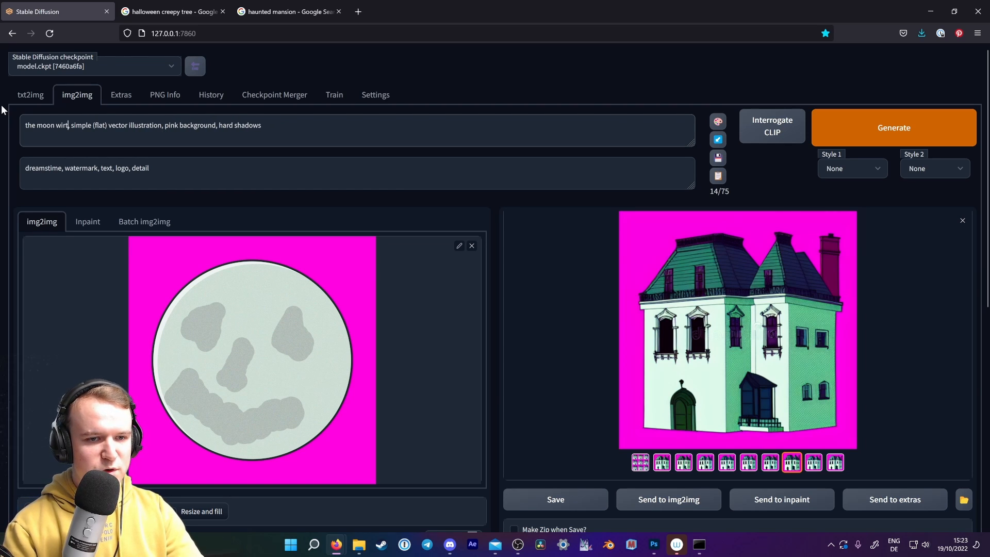
{"action": "key", "text": "BackSpace"}
{"action": "key", "text": "BackSpace"}
{"action": "type", "text": "t"}
{"action": "type", "text": "h a creepy "}
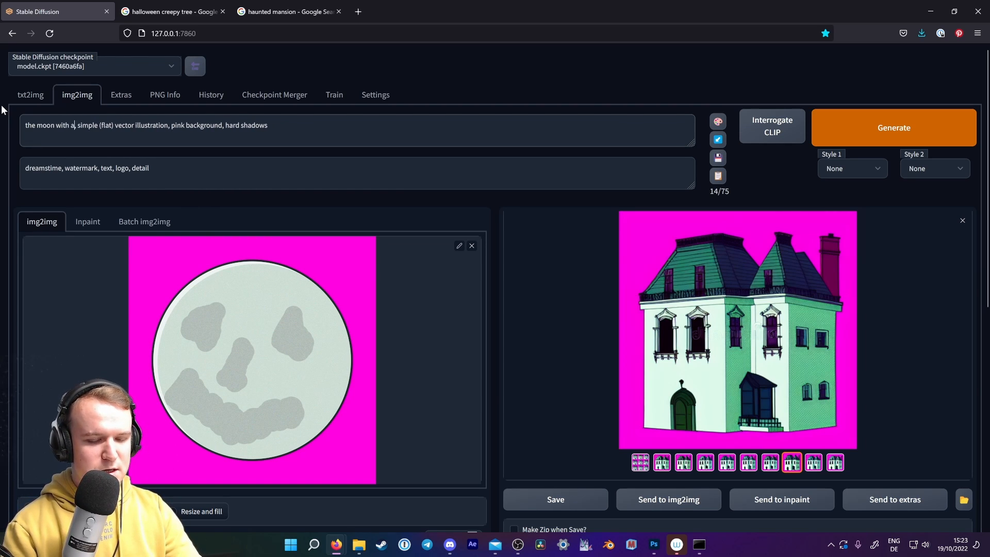
{"action": "type", "text": "pumpkin smile"}
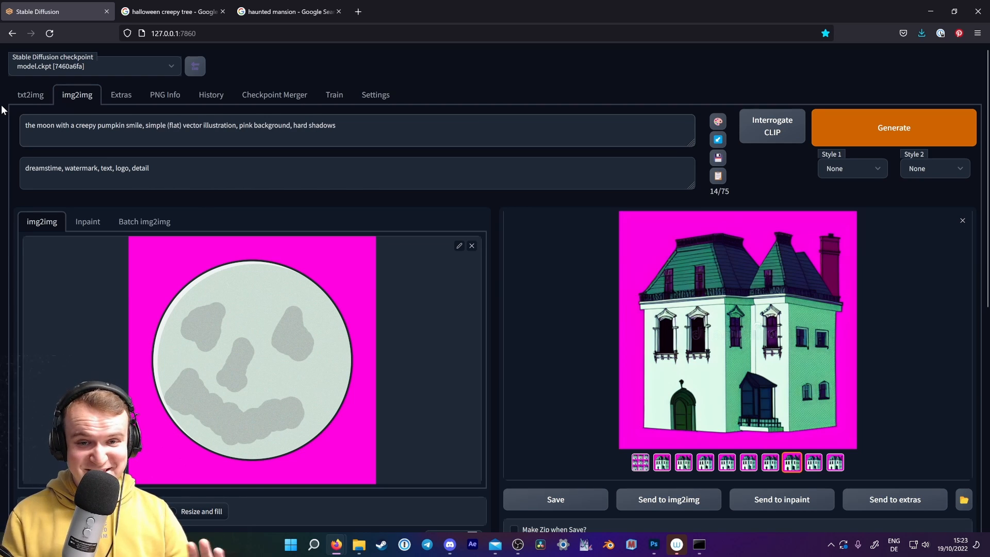
Generate a batch of moon images with 20 sampling steps and a denoising strength of 0.6.
{"action": "scroll", "coordinate": [600, 354], "scroll_direction": "down", "scroll_amount": 6}
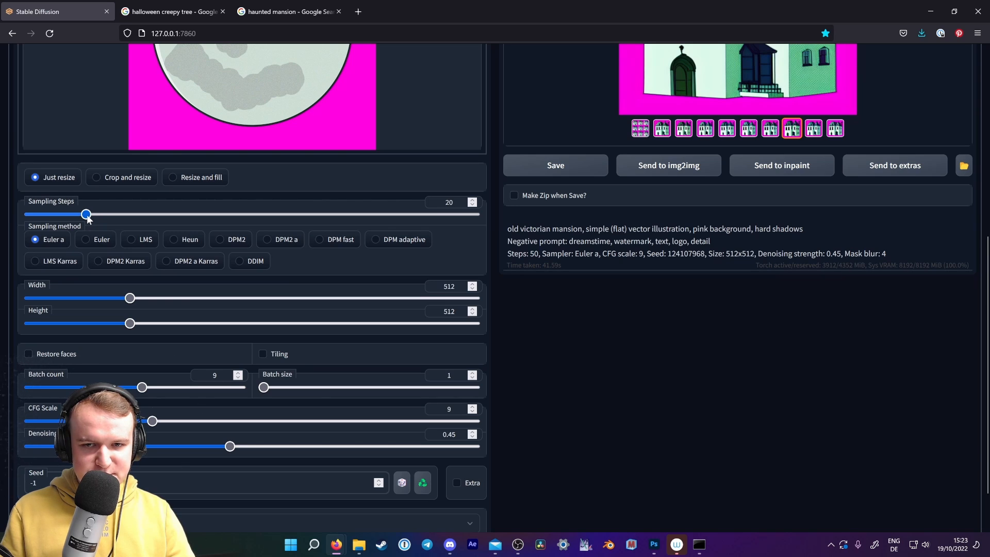
{"action": "left_click_drag", "start_coordinate": [235, 447], "coordinate": [298, 450]}
{"action": "scroll", "coordinate": [612, 443], "scroll_direction": "up", "scroll_amount": 5}
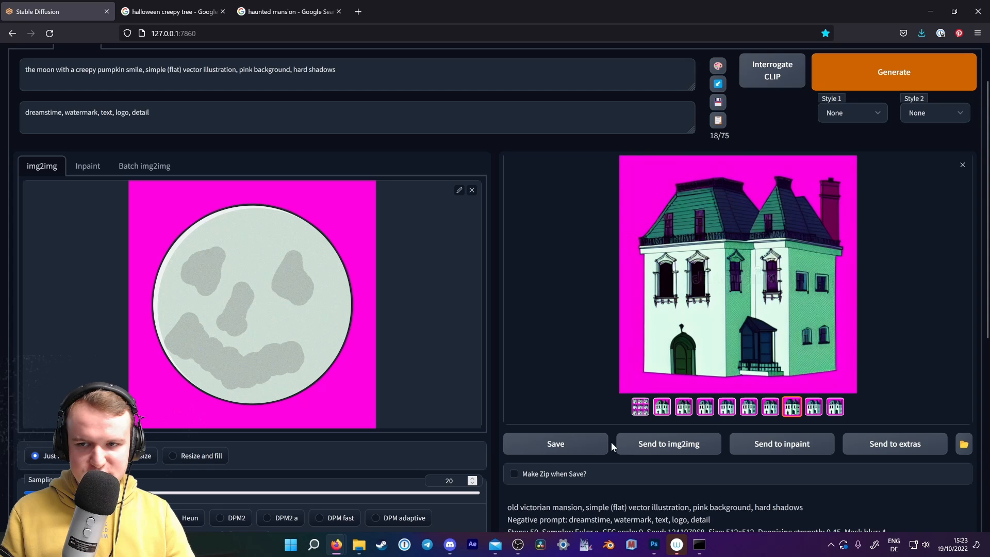
{"action": "left_click", "coordinate": [904, 75]}
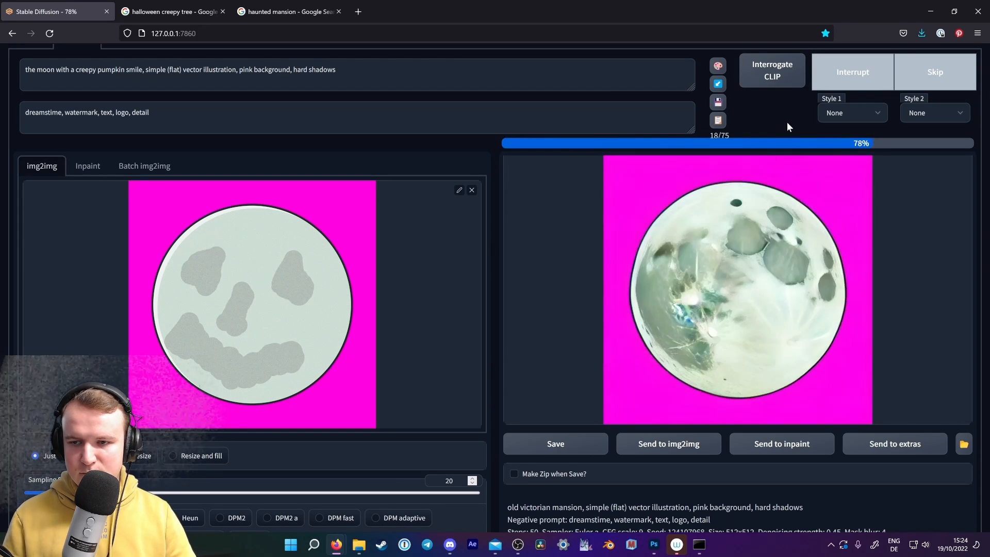
Send the first generated moon back to img2img and generate again with denoising strength 0.68 and 50 sampling steps.
{"action": "left_click", "coordinate": [662, 408]}
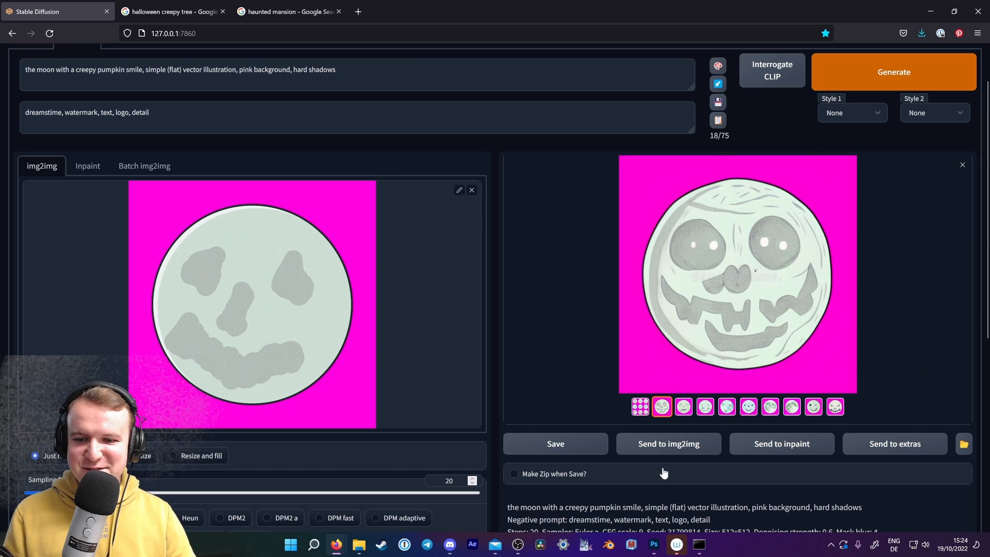
{"action": "left_click", "coordinate": [682, 443]}
{"action": "scroll", "coordinate": [516, 289], "scroll_direction": "down", "scroll_amount": 6}
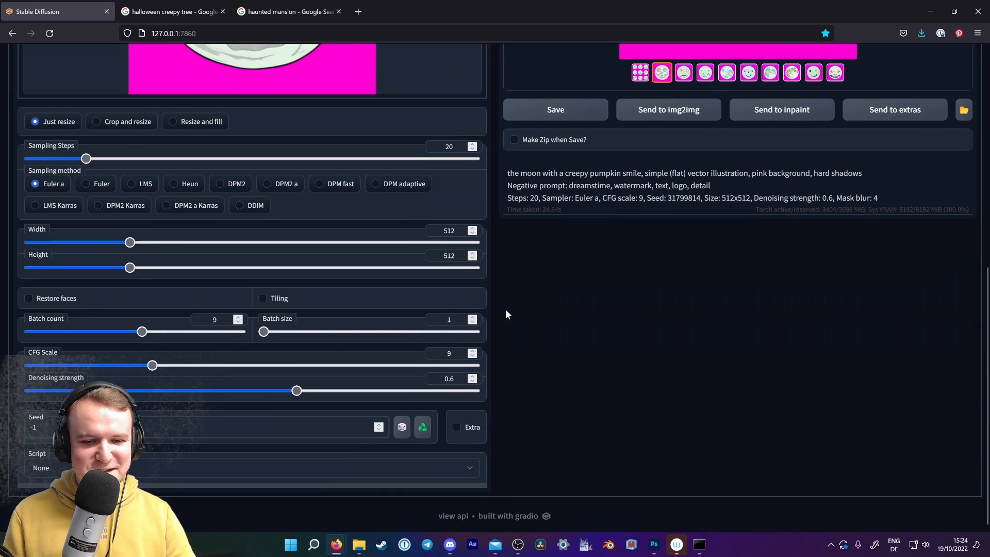
{"action": "left_click_drag", "start_coordinate": [298, 390], "coordinate": [333, 390]}
{"action": "scroll", "coordinate": [555, 395], "scroll_direction": "up", "scroll_amount": 3}
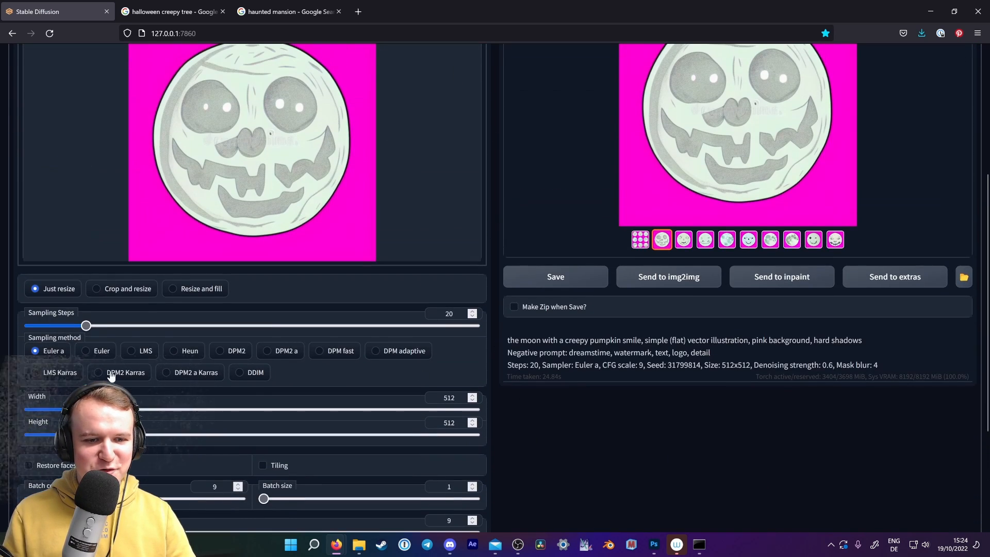
{"action": "left_click_drag", "start_coordinate": [90, 329], "coordinate": [195, 334]}
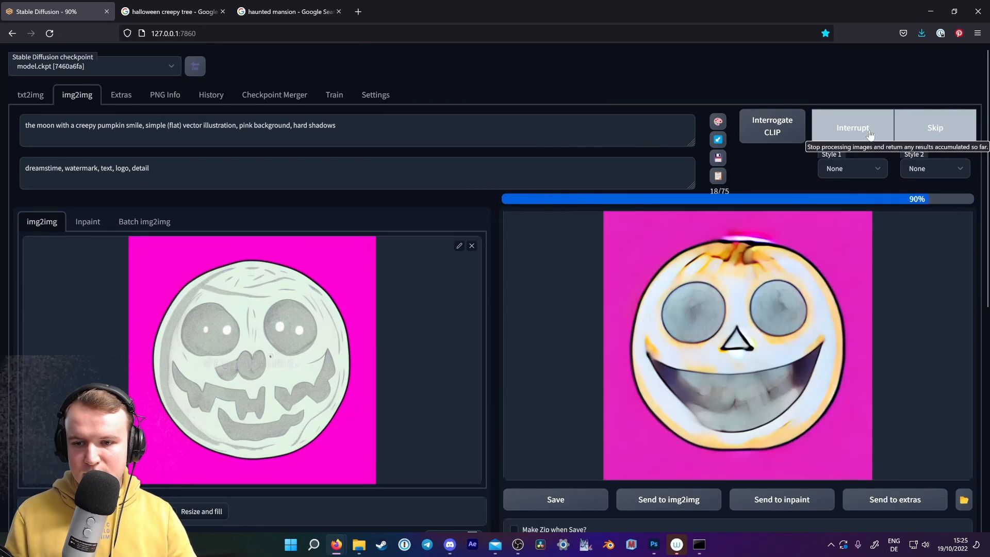
Lower the denoising strength to 0.4 and regenerate the moon batch from the same source image.
{"action": "scroll", "coordinate": [552, 303], "scroll_direction": "down", "scroll_amount": 7}
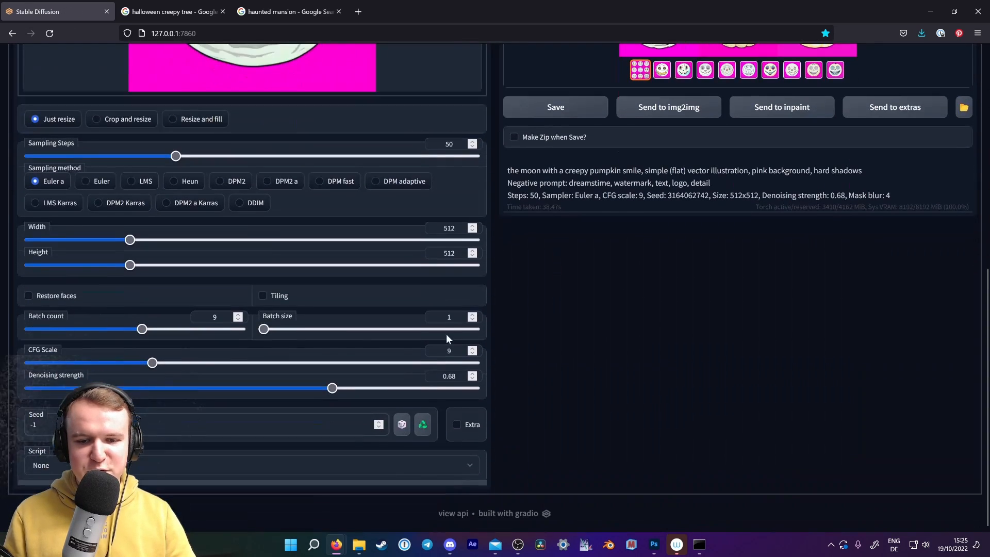
{"action": "left_click_drag", "start_coordinate": [333, 388], "coordinate": [206, 393]}
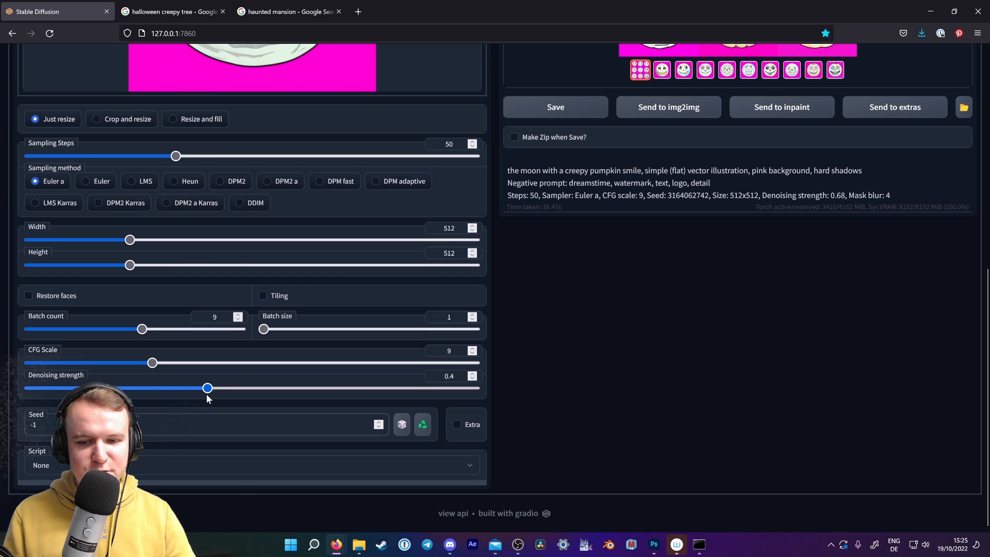
{"action": "scroll", "coordinate": [682, 323], "scroll_direction": "up", "scroll_amount": 5}
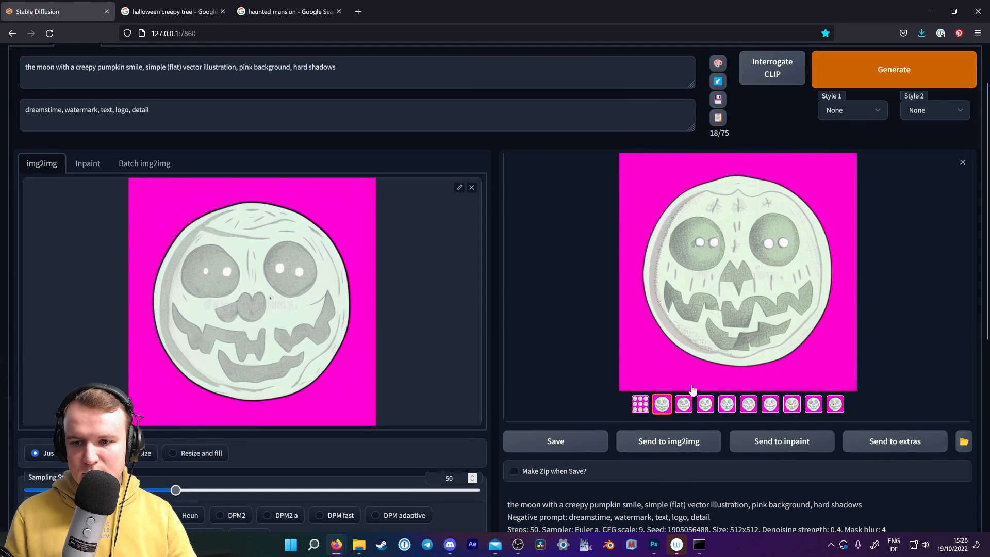
Compare several of the generated moon faces and select the first result.
{"action": "left_click", "coordinate": [684, 405]}
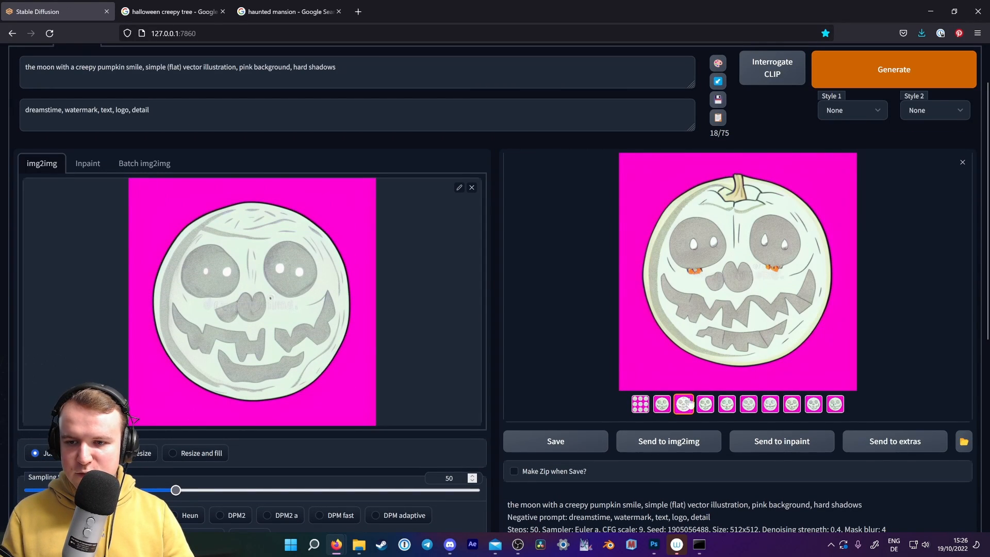
{"action": "left_click", "coordinate": [662, 404]}
{"action": "left_click", "coordinate": [706, 404]}
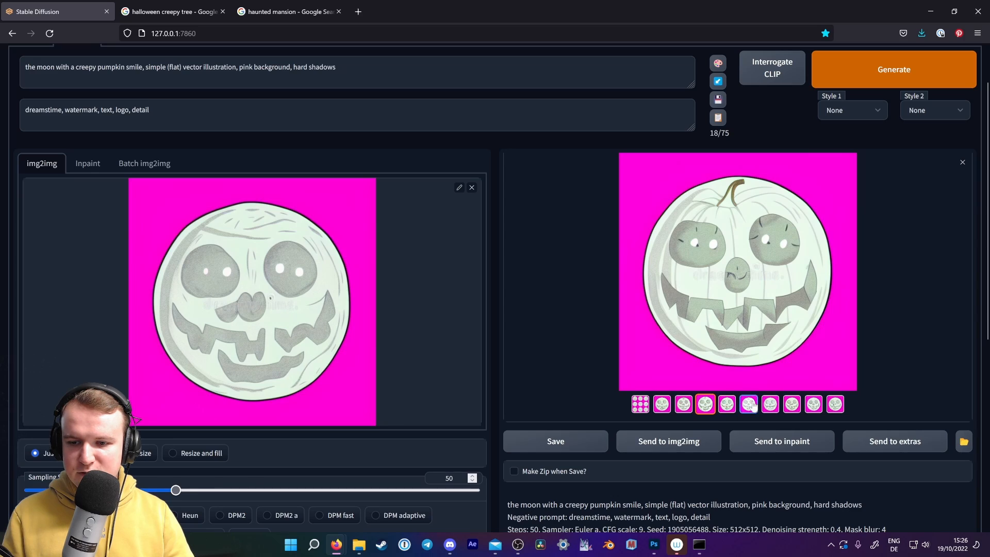
{"action": "left_click", "coordinate": [749, 404]}
{"action": "left_click", "coordinate": [662, 404]}
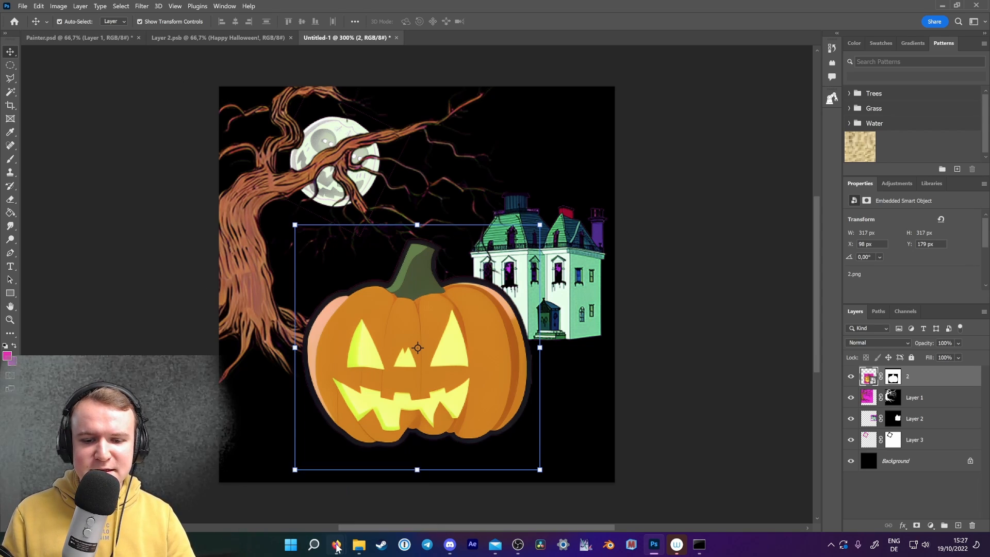
Switch to Stable Diffusion in the browser and copy the img2img moon prompt into the txt2img prompt.
{"action": "mouse_move", "coordinate": [337, 548]}
{"action": "left_click", "coordinate": [355, 499]}
{"action": "left_click", "coordinate": [77, 95]}
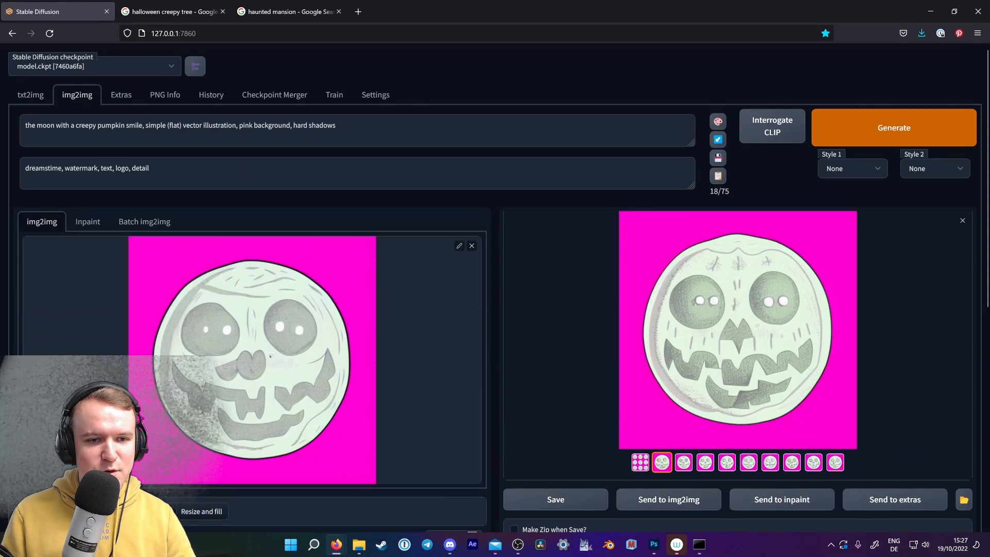
{"action": "triple_click", "coordinate": [240, 126]}
{"action": "key", "text": "ctrl+c"}
{"action": "left_click", "coordinate": [30, 98]}
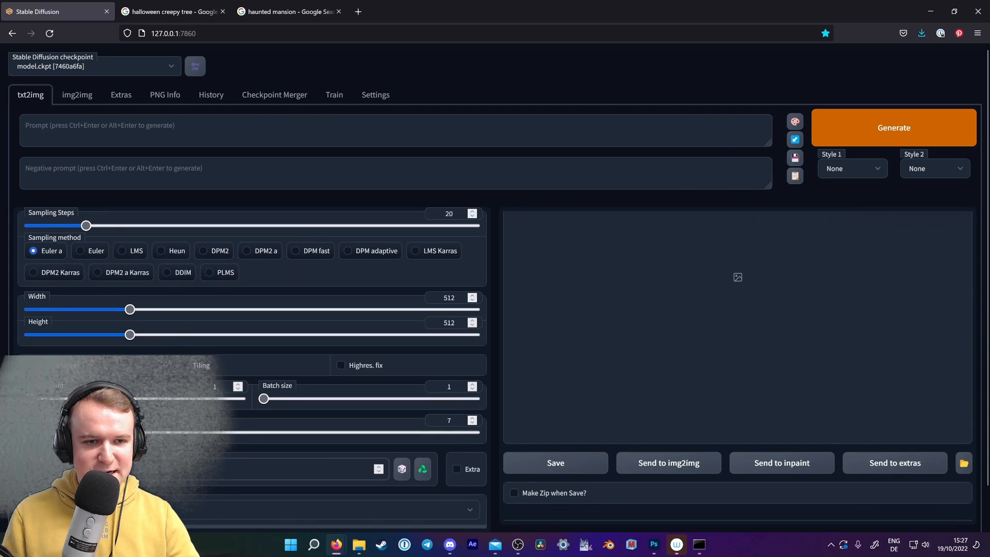
{"action": "key", "text": "ctrl+v"}
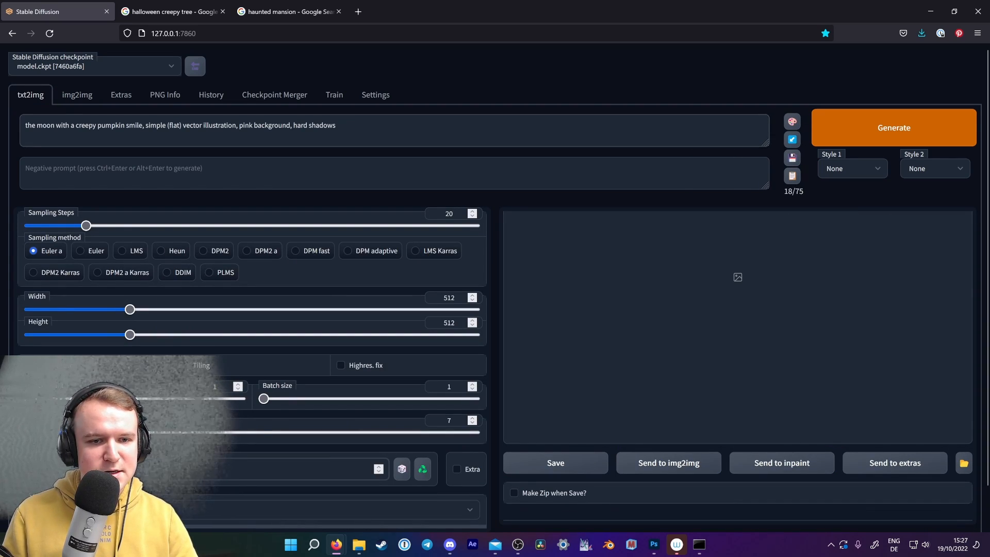
Replace the moon description in the txt2img prompt with "a foggy landscape with woods," and generate images.
{"action": "left_click_drag", "start_coordinate": [145, 126], "coordinate": [25, 126]}
{"action": "type", "text": "a foggy l"}
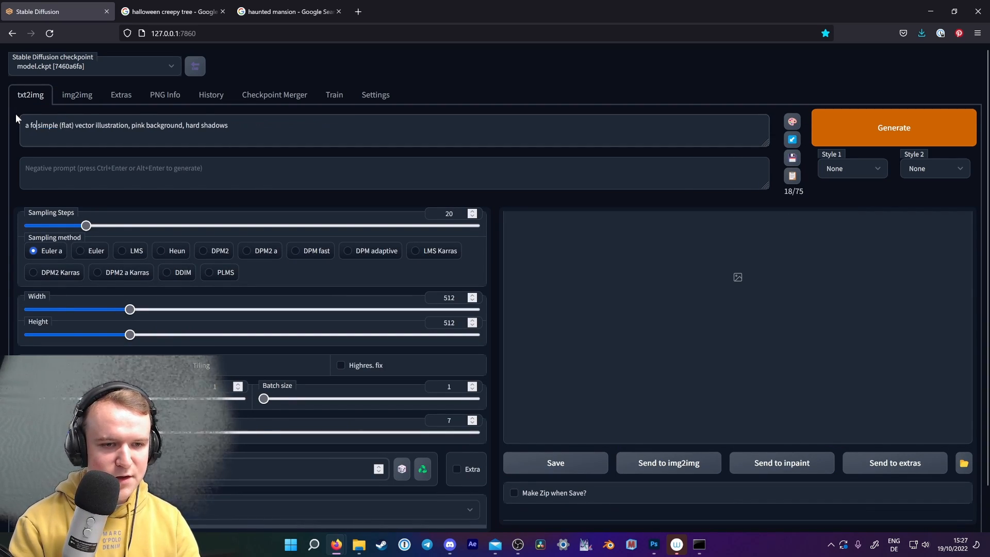
{"action": "type", "text": "andscape with"}
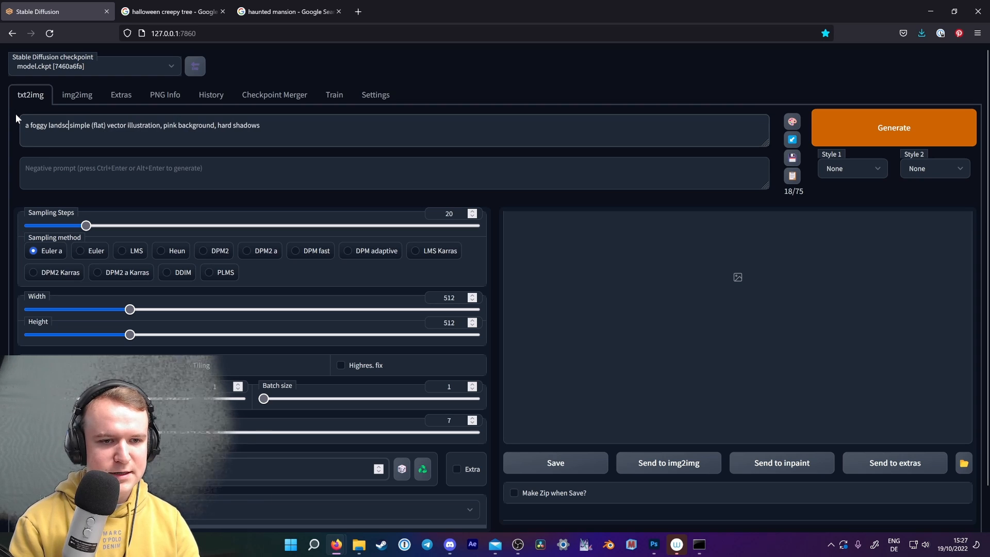
{"action": "type", "text": " woods,"}
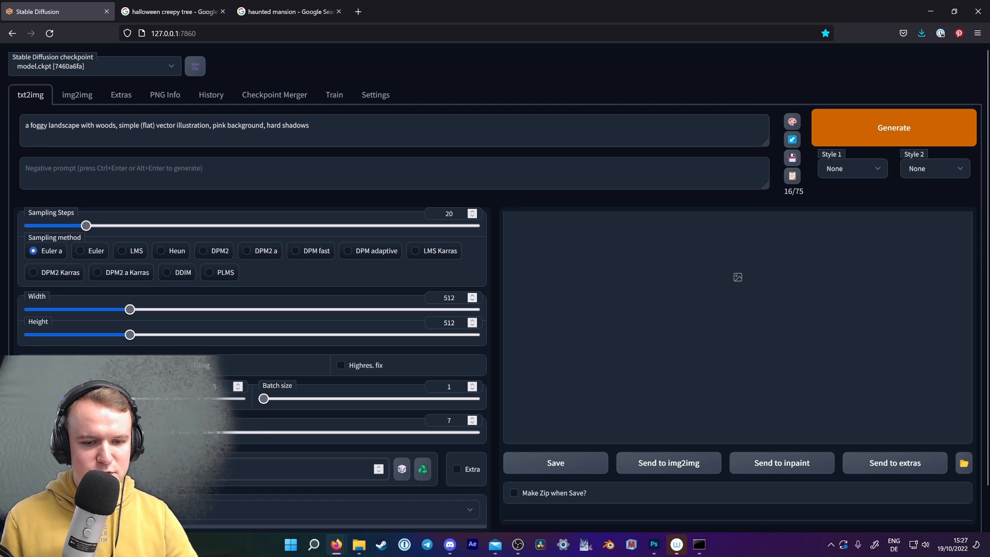
{"action": "left_click", "coordinate": [888, 139]}
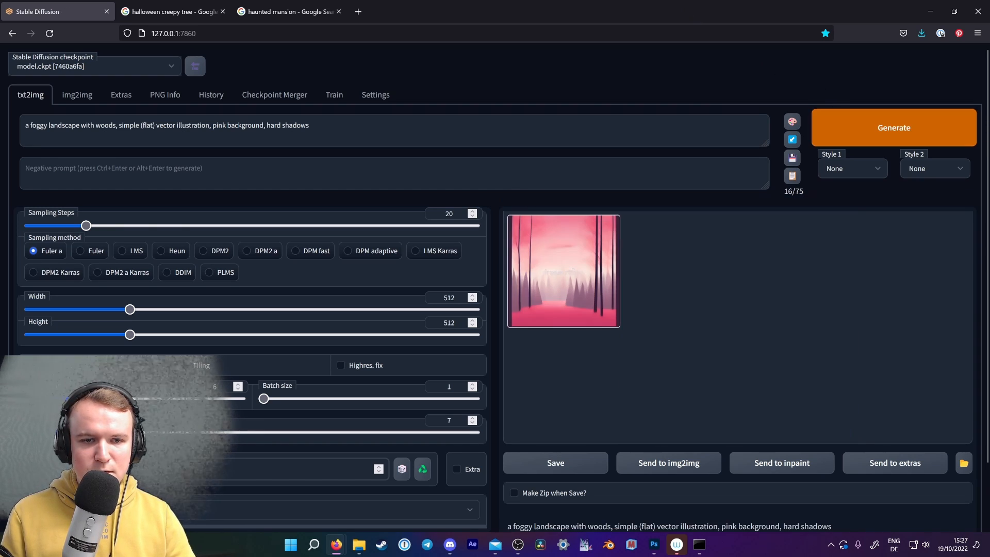
Replace "pink background," in the txt2img prompt with "dark blue color scheme".
{"action": "left_click_drag", "start_coordinate": [212, 125], "coordinate": [238, 126]}
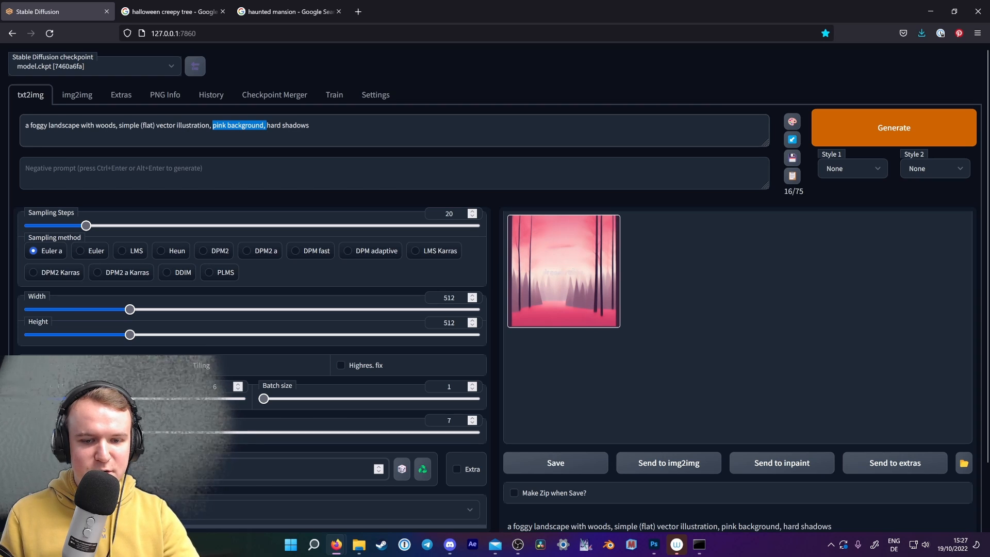
{"action": "key", "text": "BackSpace"}
{"action": "type", "text": "dark blue co"}
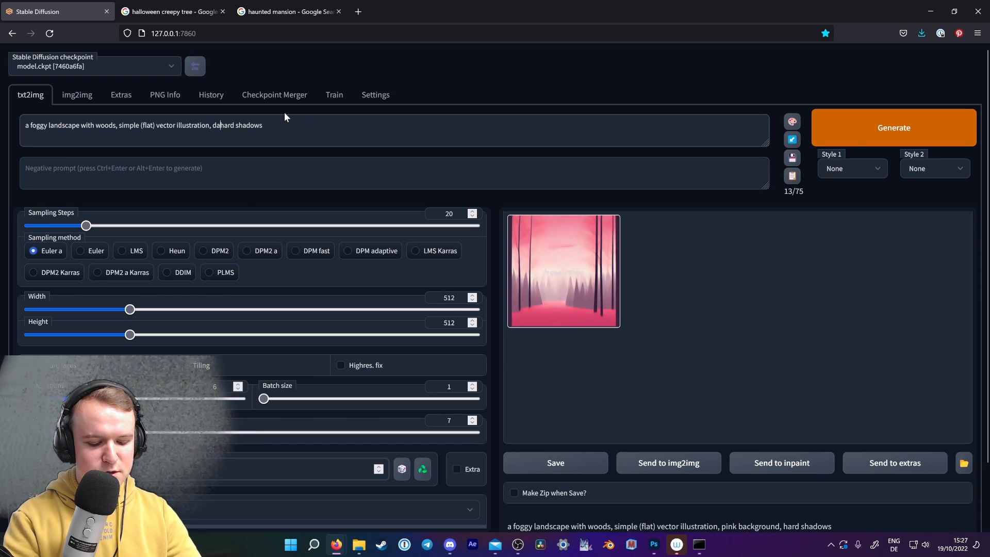
{"action": "type", "text": "lor s"}
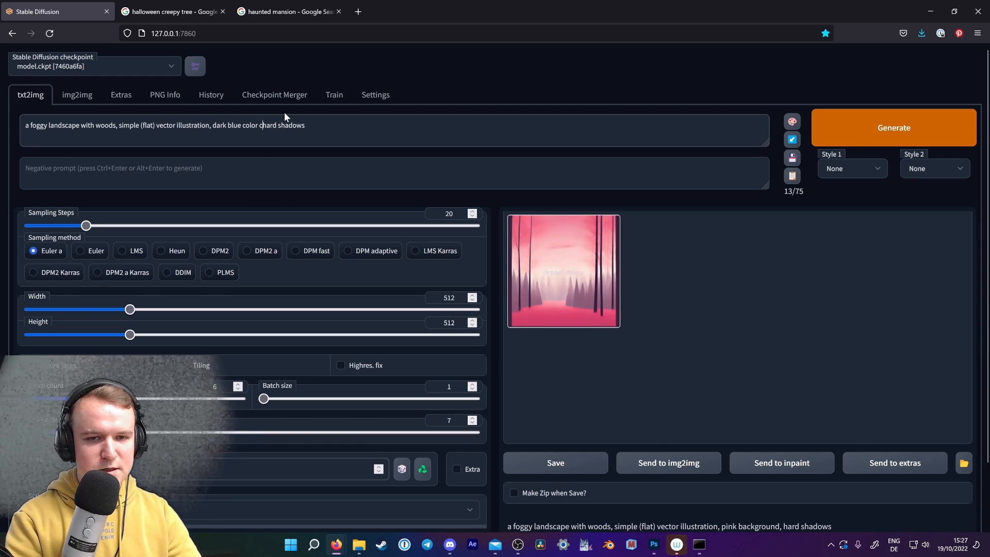
{"action": "type", "text": "cheme "}
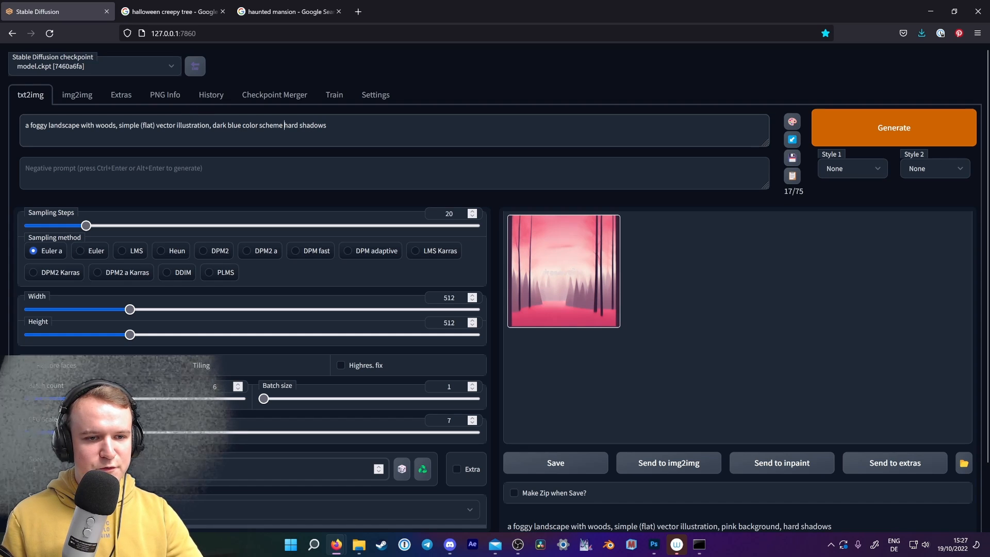
Add "night" before "landscape" in the txt2img prompt and generate a new batch of images.
{"action": "type", "text": "night"}
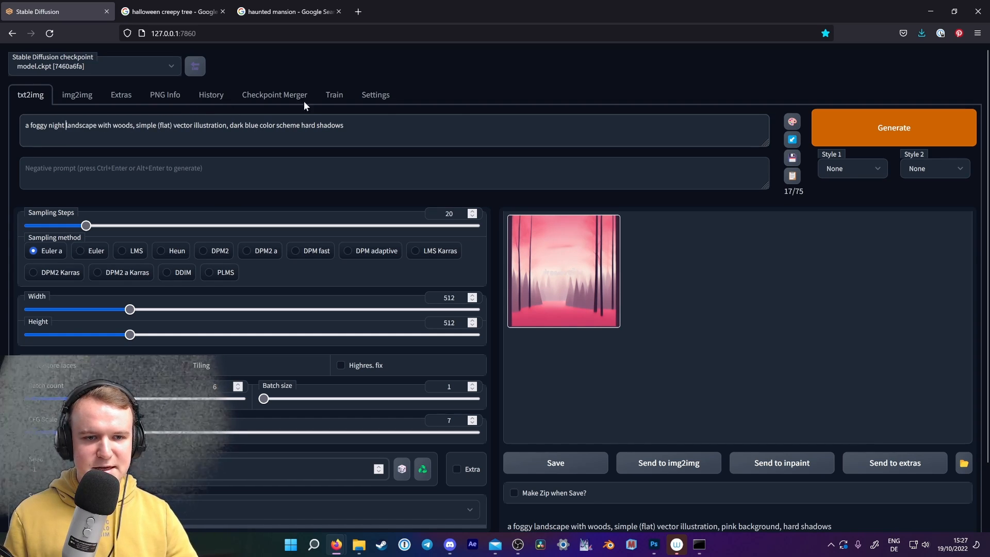
{"action": "key", "text": "ctrl+Return"}
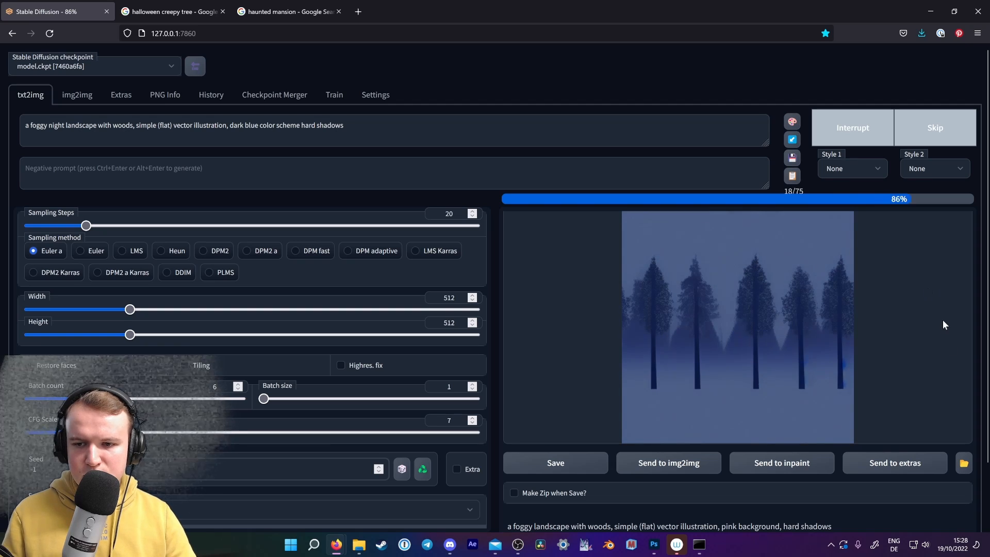
Compare the generated foggy night landscapes one by one in the results gallery.
{"action": "left_click", "coordinate": [813, 382]}
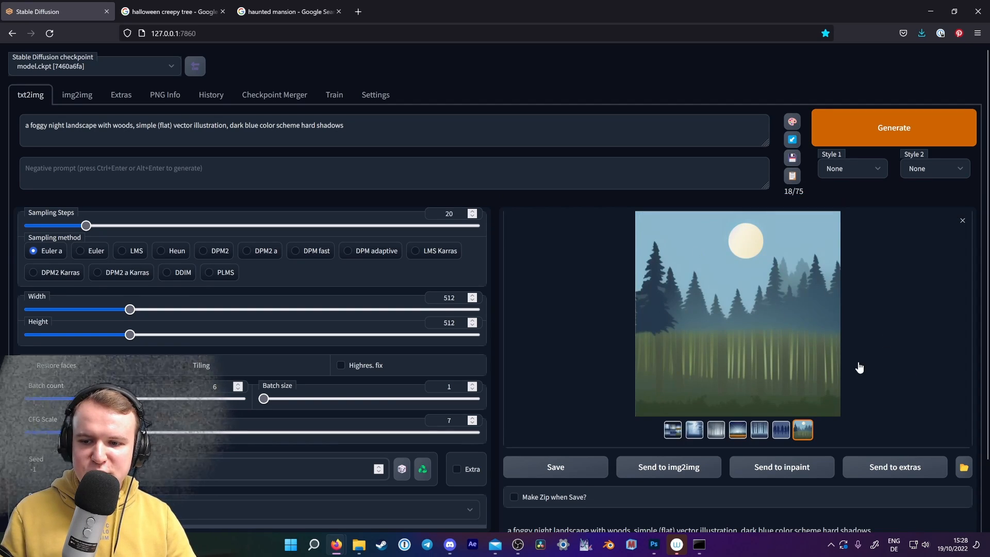
{"action": "left_click", "coordinate": [781, 430]}
{"action": "left_click", "coordinate": [738, 430]}
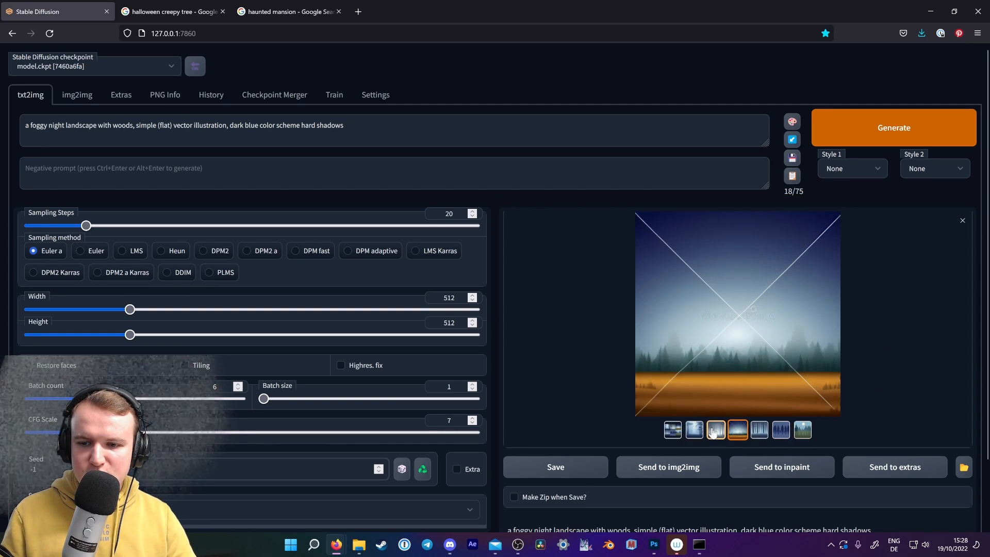
{"action": "left_click", "coordinate": [713, 432]}
{"action": "left_click", "coordinate": [759, 430]}
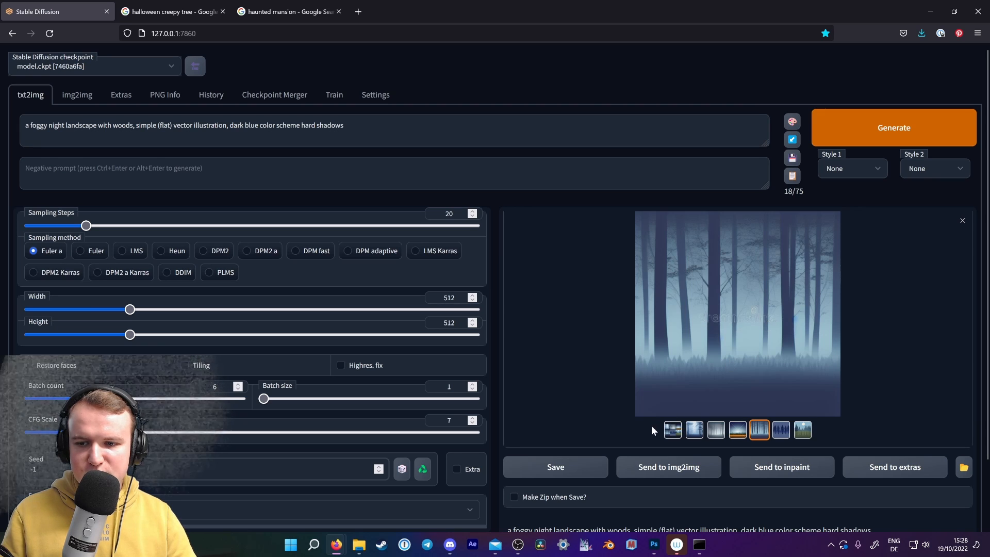
{"action": "left_click", "coordinate": [695, 431]}
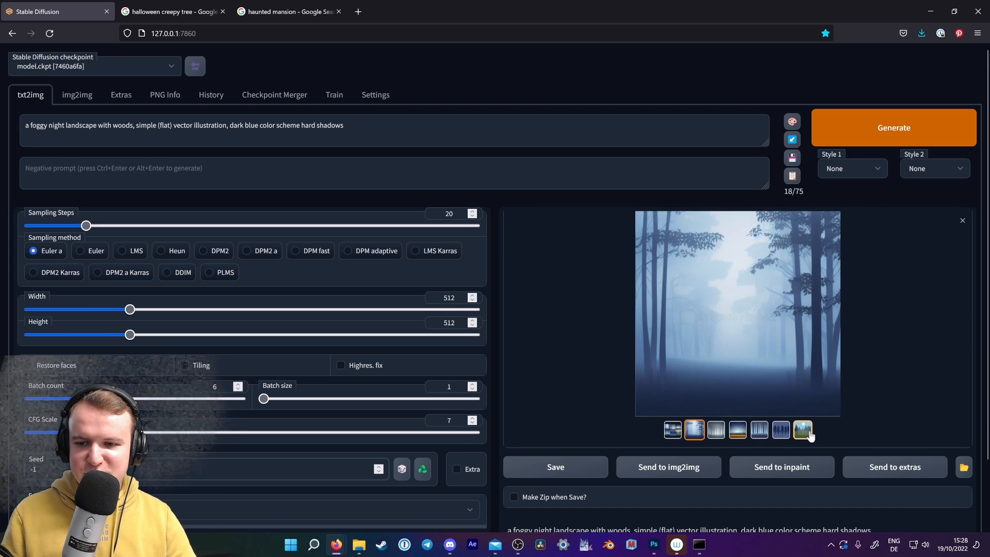
{"action": "left_click", "coordinate": [804, 432]}
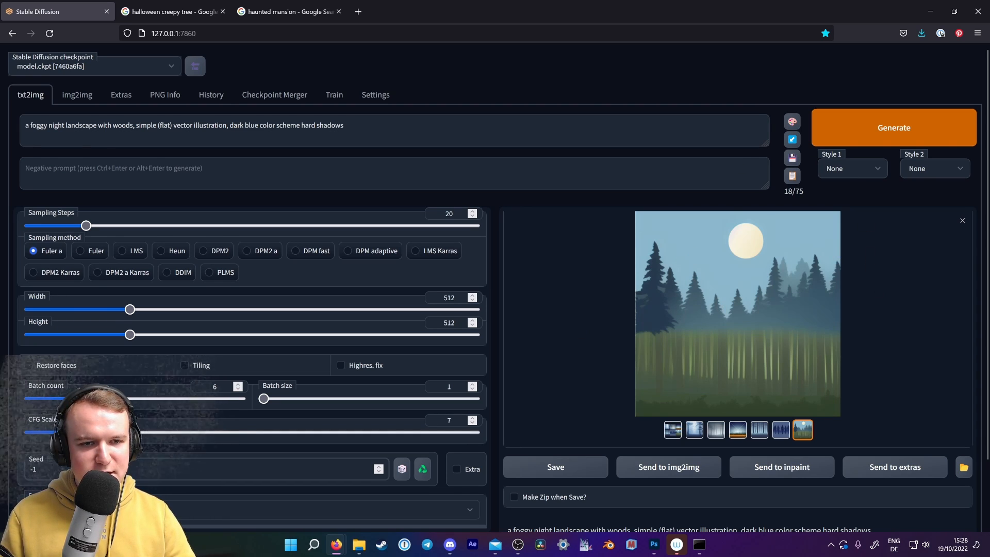
Extend the txt2img prompt after "woods" with "in the far distance, stars".
{"action": "left_click", "coordinate": [133, 125]}
{"action": "type", "text": "in the "}
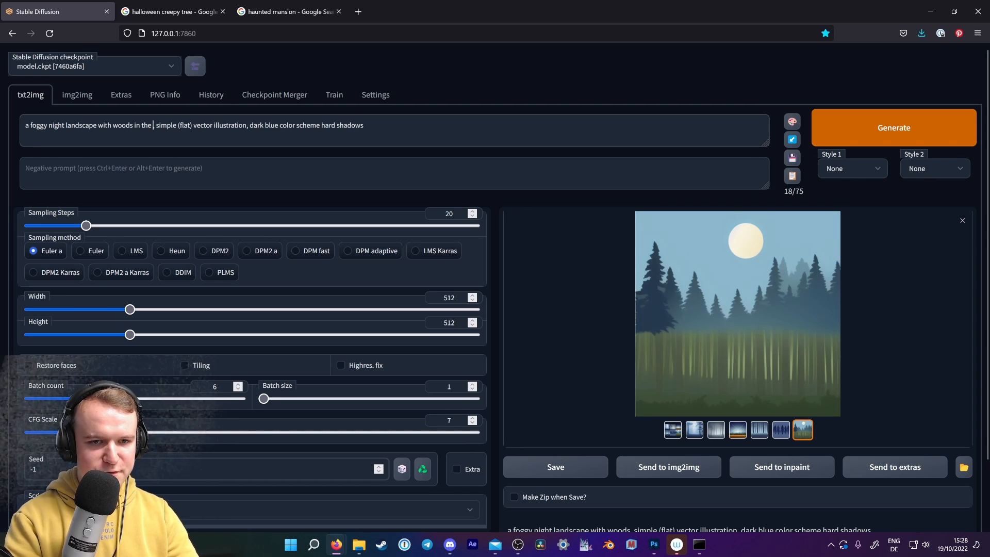
{"action": "type", "text": "far distance"}
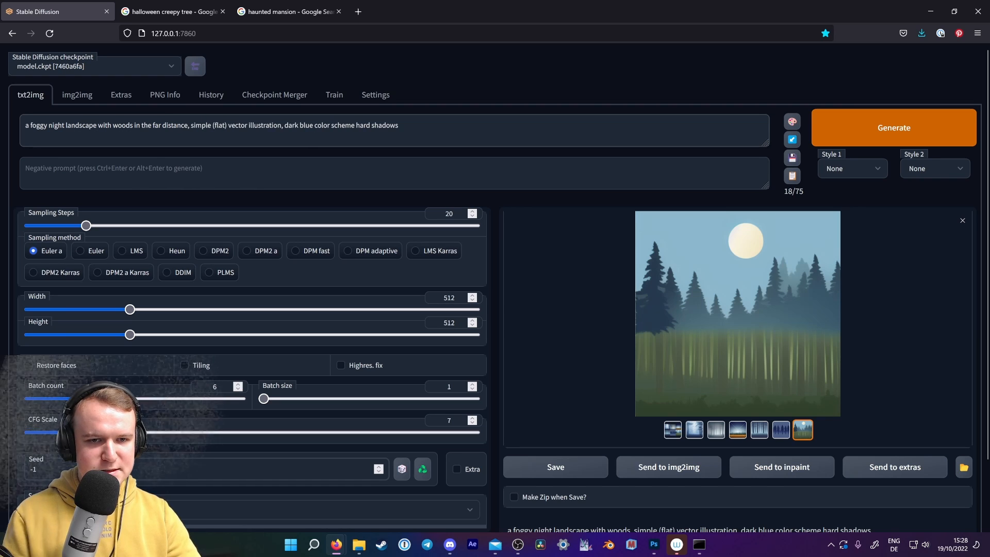
{"action": "type", "text": ", str"}
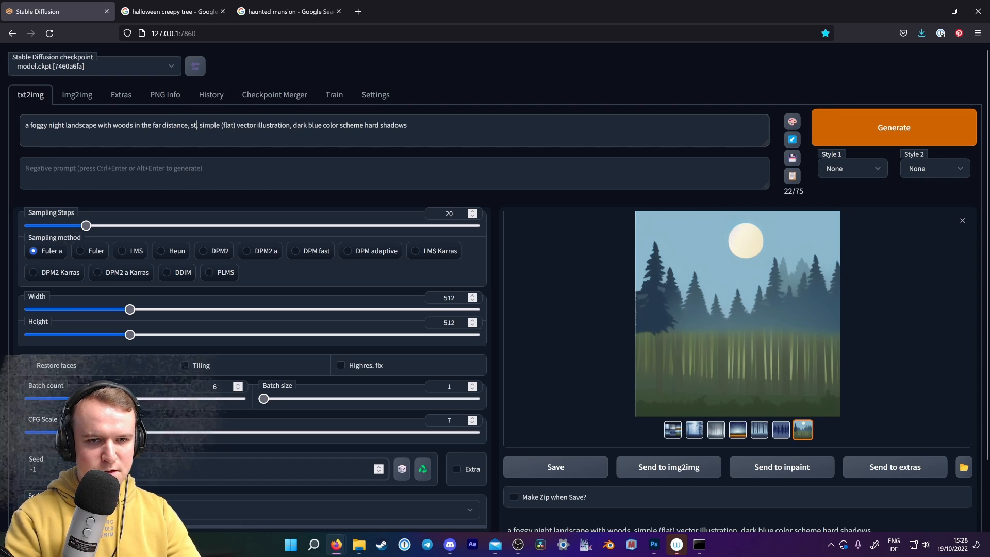
{"action": "type", "text": "rs"}
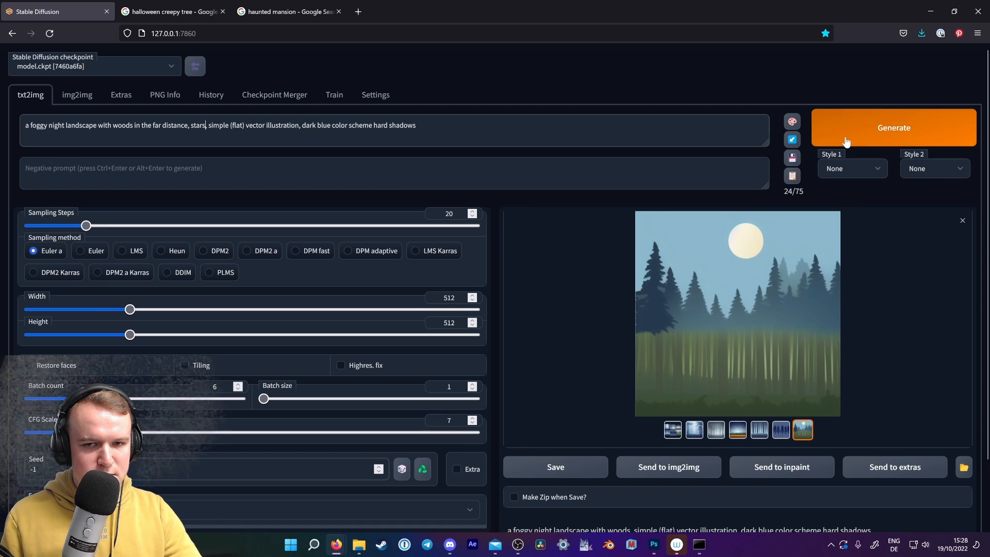
Copy the negative prompt "dreamstime, watermark, text, logo, detail" from img2img into the txt2img negative prompt and generate images.
{"action": "left_click", "coordinate": [25, 168]}
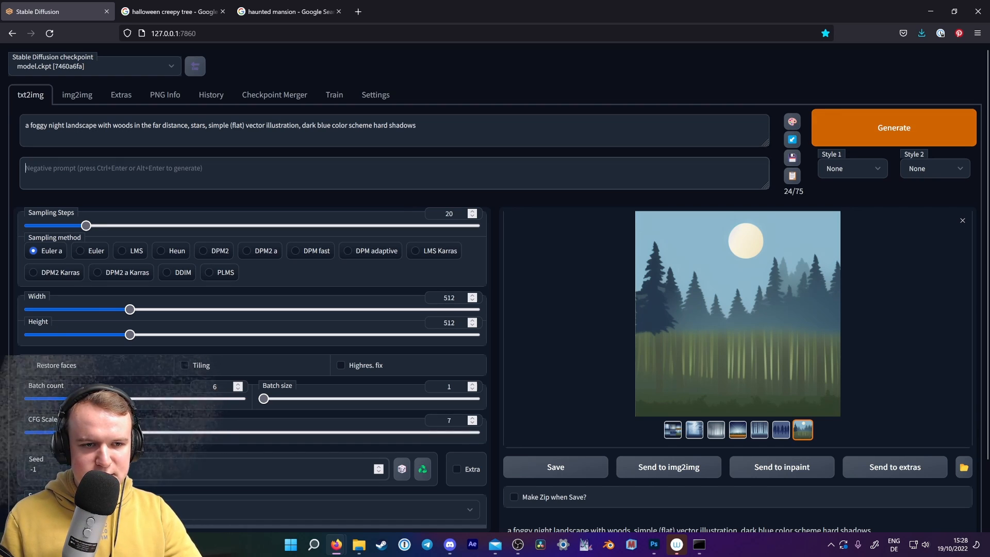
{"action": "left_click", "coordinate": [78, 95]}
{"action": "triple_click", "coordinate": [80, 168]}
{"action": "key", "text": "ctrl+c"}
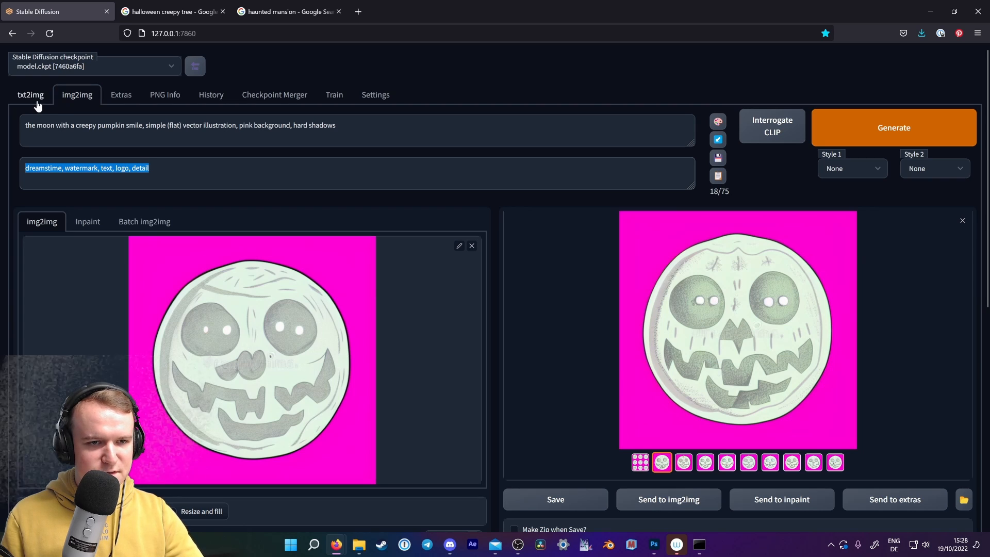
{"action": "left_click", "coordinate": [38, 103]}
{"action": "key", "text": "ctrl+v"}
{"action": "left_click", "coordinate": [895, 127]}
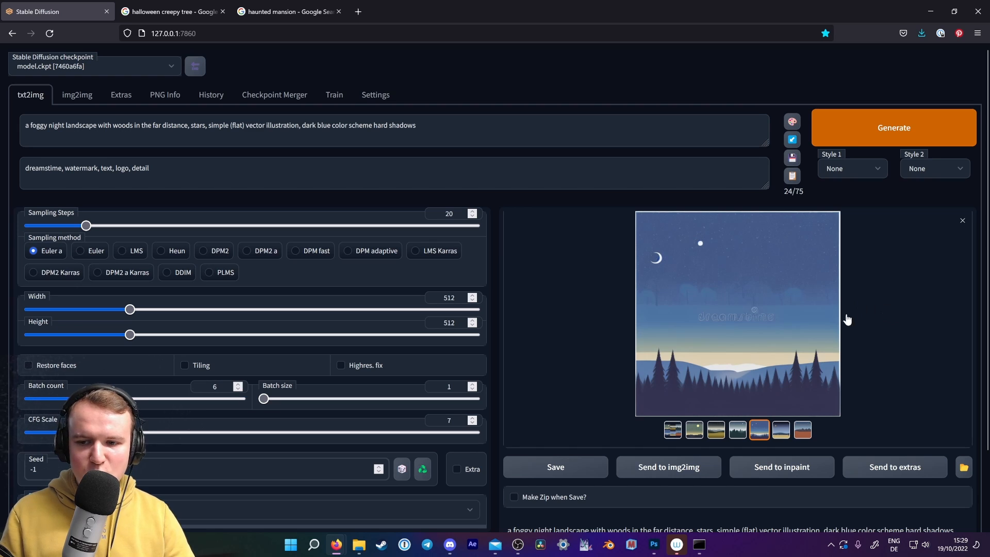
Pick the generated starry sky with dark fir trees from the results and copy that image.
{"action": "left_click", "coordinate": [782, 430]}
{"action": "left_click", "coordinate": [740, 433]}
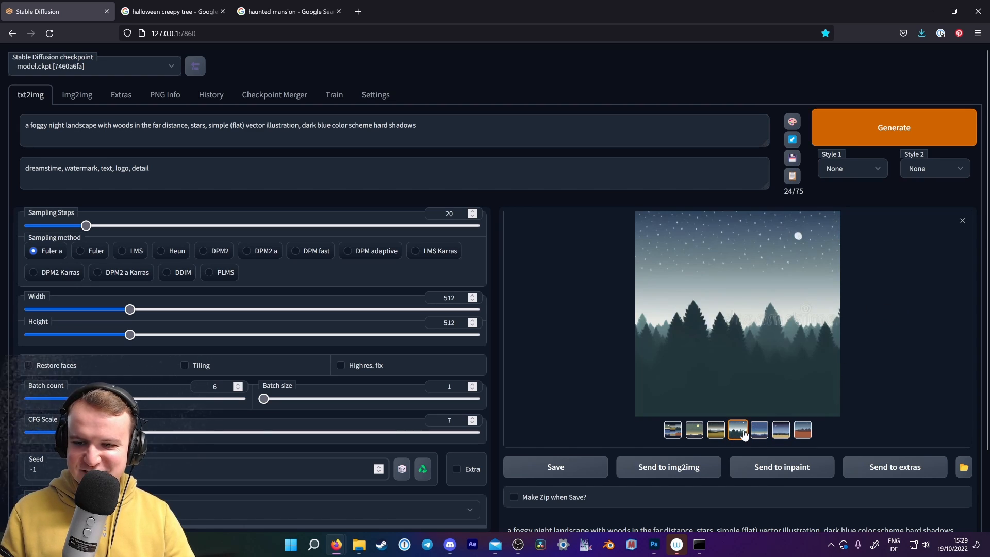
{"action": "right_click", "coordinate": [702, 276]}
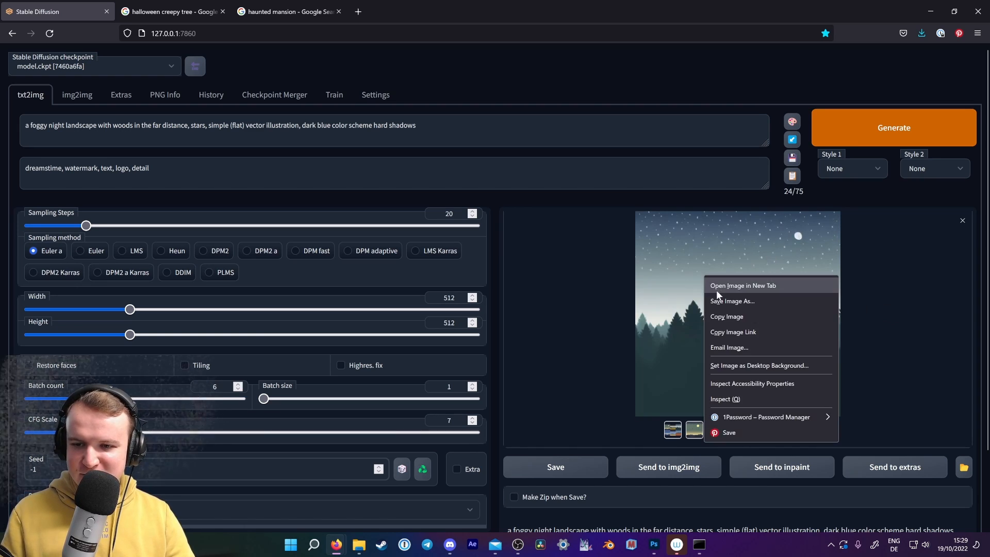
{"action": "left_click", "coordinate": [718, 321]}
Switch to Photoshop, create a 512 x 512 pixel document with a black background and paste the copied forest image.
{"action": "key", "text": "alt+Tab"}
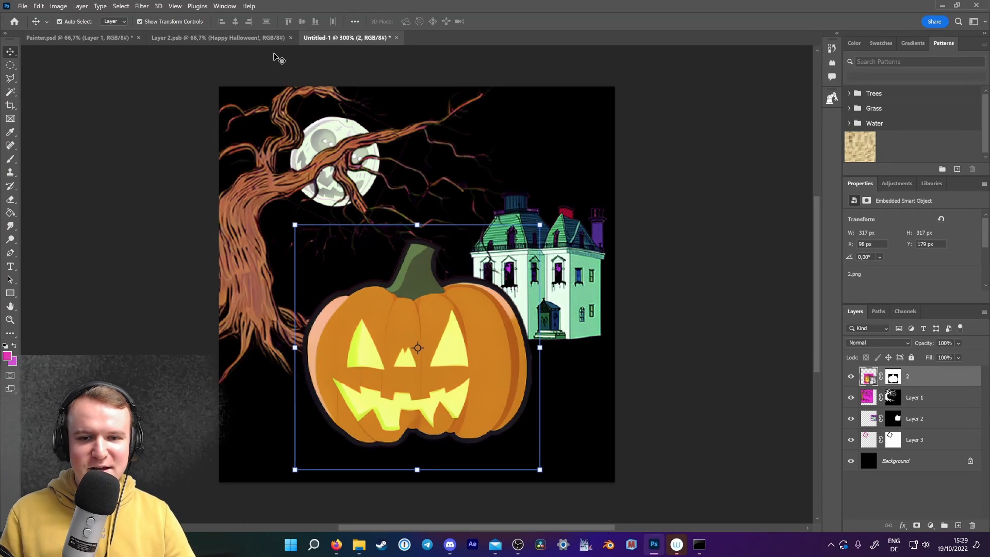
{"action": "left_click", "coordinate": [195, 37]}
{"action": "left_click", "coordinate": [23, 6]}
{"action": "left_click", "coordinate": [31, 16]}
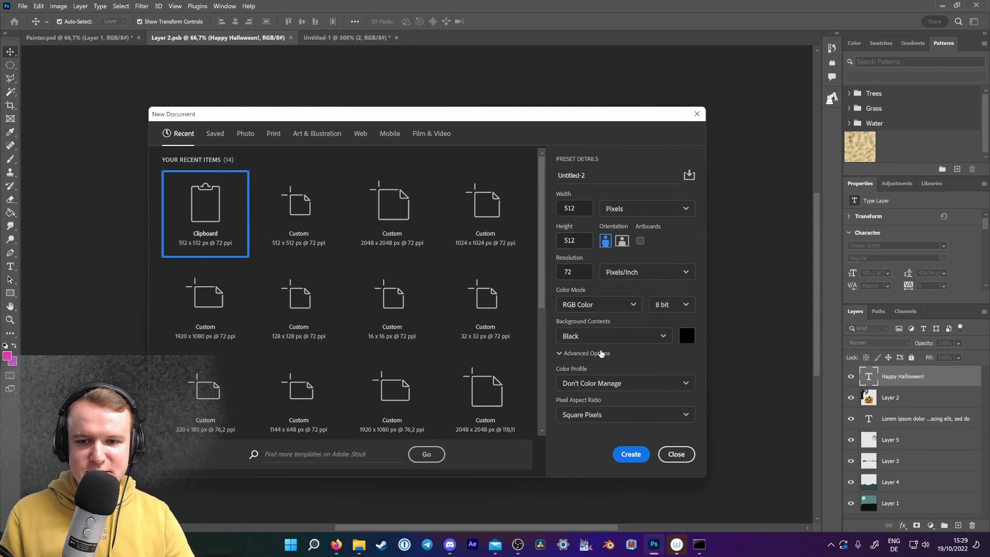
{"action": "left_click", "coordinate": [628, 452]}
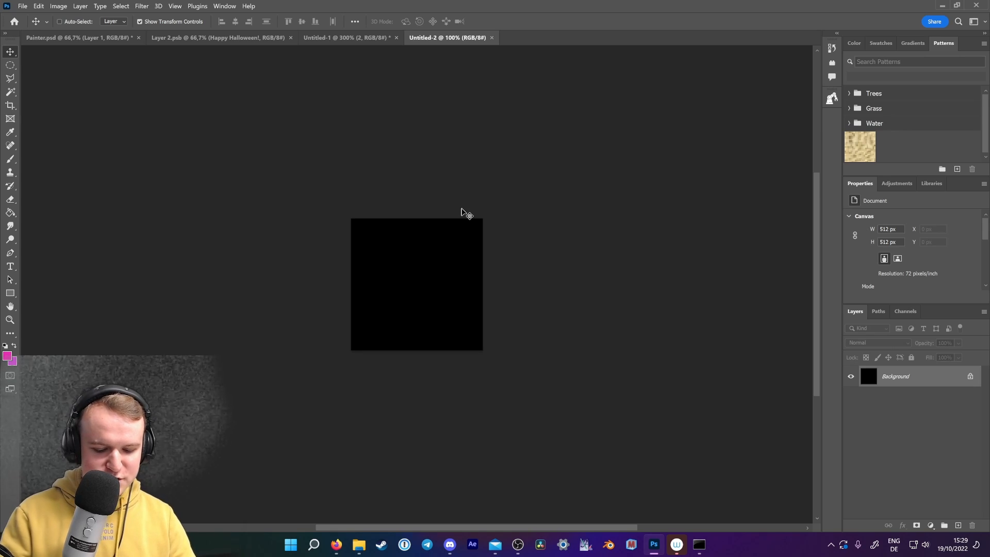
{"action": "key", "text": "ctrl+plus"}
{"action": "key", "text": "ctrl+v"}
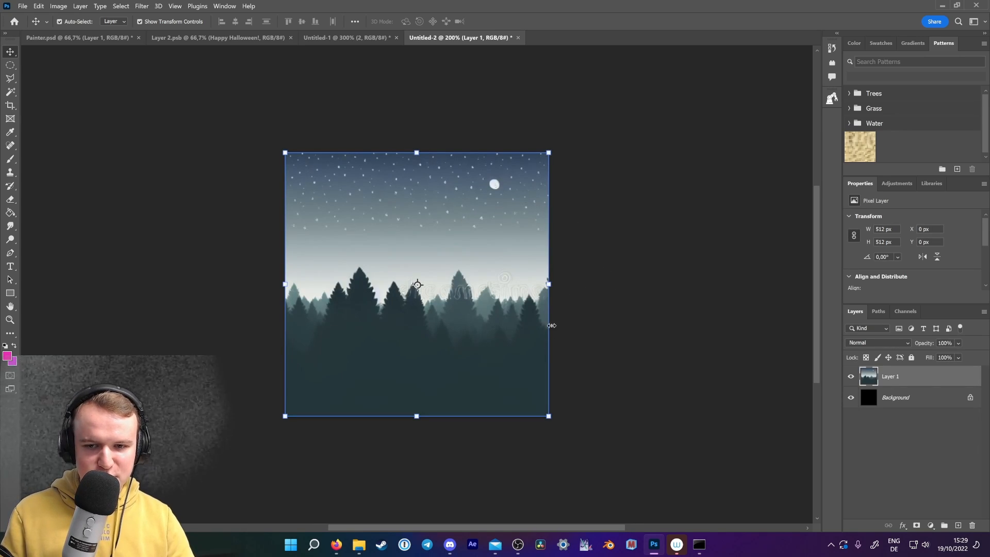
Paste the forest image into the Untitled-1 Halloween composition and move its layer directly above the Background layer.
{"action": "left_click", "coordinate": [338, 37]}
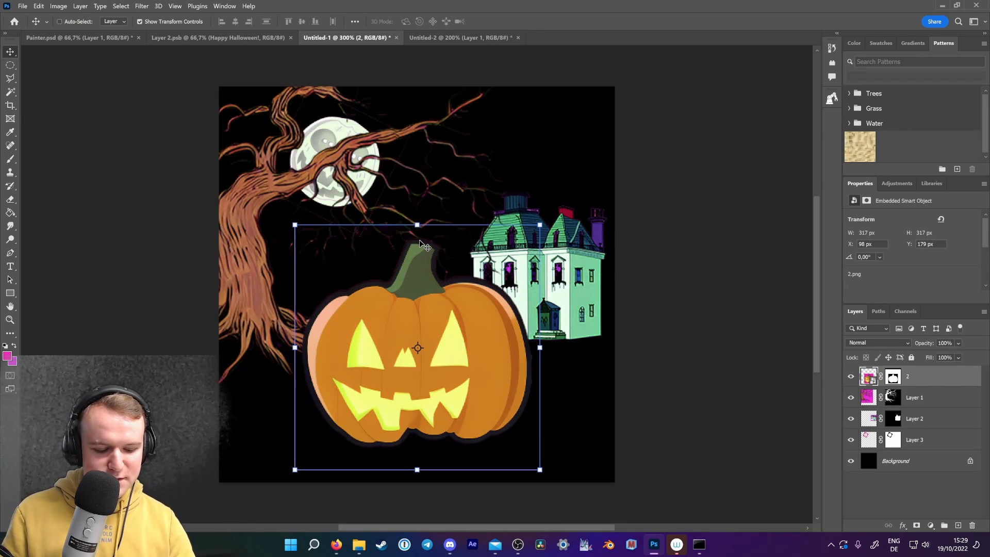
{"action": "key", "text": "ctrl+v"}
{"action": "left_click_drag", "start_coordinate": [933, 384], "coordinate": [928, 470]}
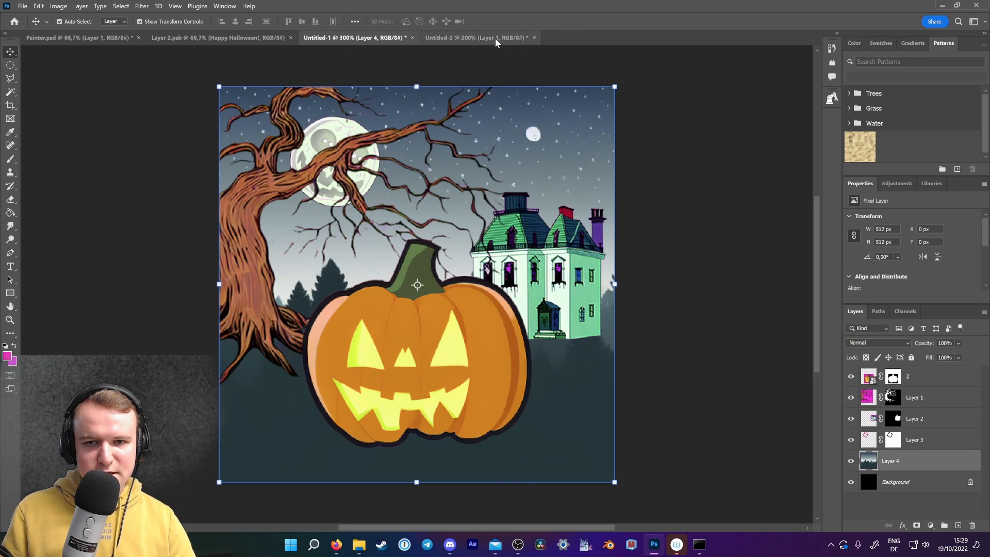
In Untitled-2, scale the forest layer to about 41% and place it against the canvas's left edge at mid-height.
{"action": "left_click", "coordinate": [483, 38]}
{"action": "left_click_drag", "start_coordinate": [549, 421], "coordinate": [359, 303]}
{"action": "left_click_drag", "start_coordinate": [355, 243], "coordinate": [353, 323]}
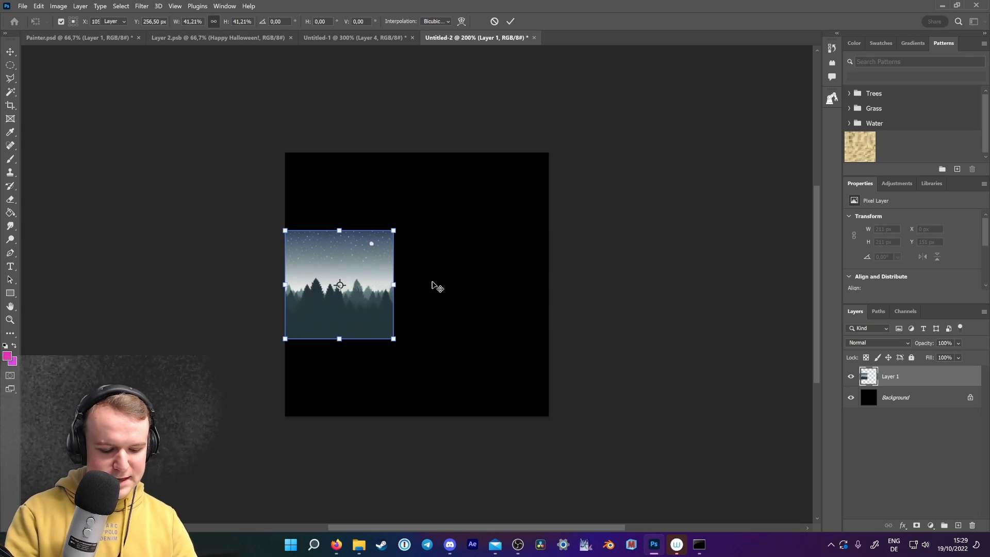
{"action": "key", "text": "Return"}
Duplicate the small forest image twice and line the copies up side by side across the canvas width.
{"action": "key", "text": "ctrl+c"}
{"action": "key", "text": "ctrl+v"}
{"action": "left_click_drag", "start_coordinate": [423, 291], "coordinate": [541, 315]}
{"action": "key", "text": "ctrl+c"}
{"action": "key", "text": "ctrl+v"}
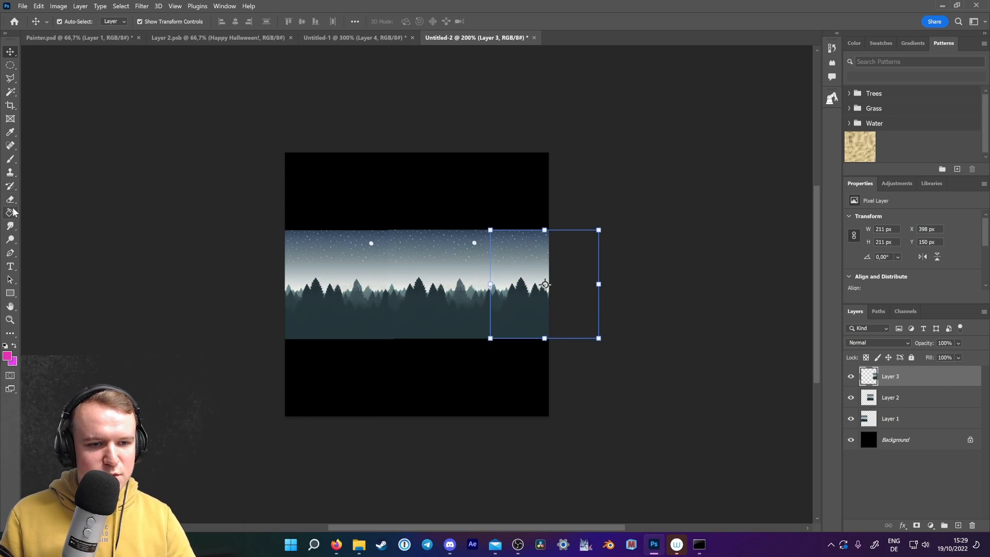
Paint out both small moons in the forest strip's sky with the Clone Stamp tool, sampling nearby sky.
{"action": "left_click", "coordinate": [10, 172]}
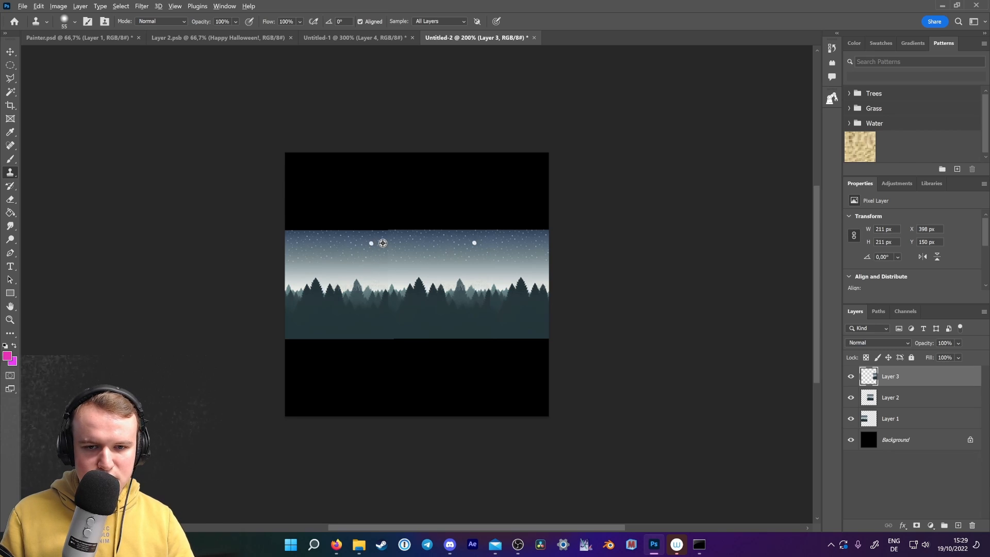
{"action": "left_click", "coordinate": [366, 245]}
{"action": "left_click", "coordinate": [434, 245], "text": "alt"}
{"action": "left_click", "coordinate": [480, 241]}
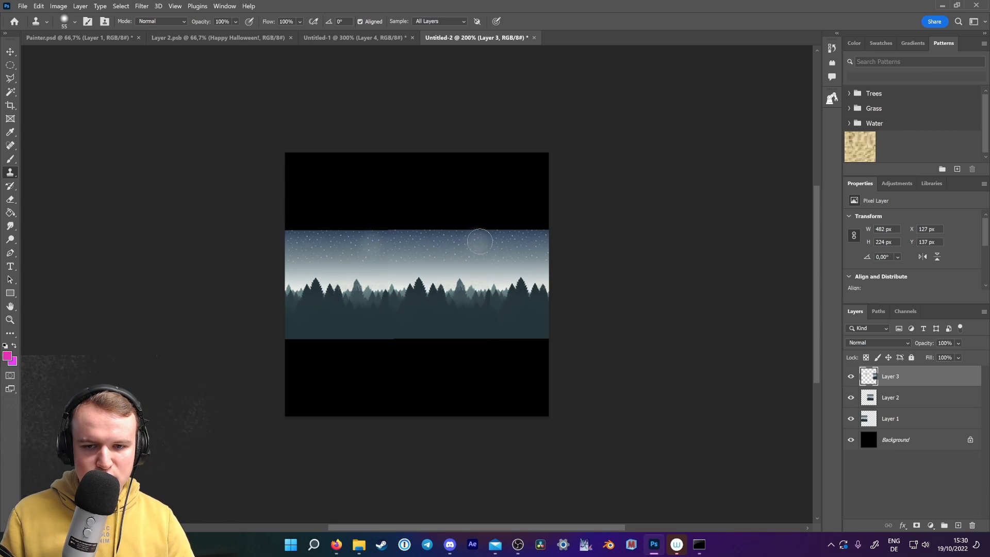
Switch to Stable Diffusion in the browser and copy the generated dark blue night sky with the brownish moon.
{"action": "mouse_move", "coordinate": [339, 547]}
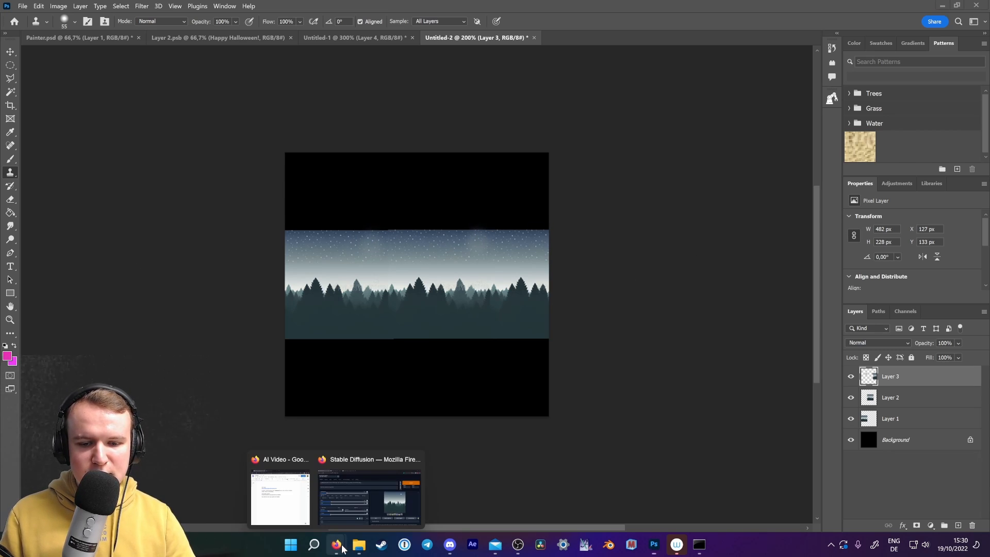
{"action": "left_click", "coordinate": [344, 513]}
{"action": "left_click", "coordinate": [717, 429]}
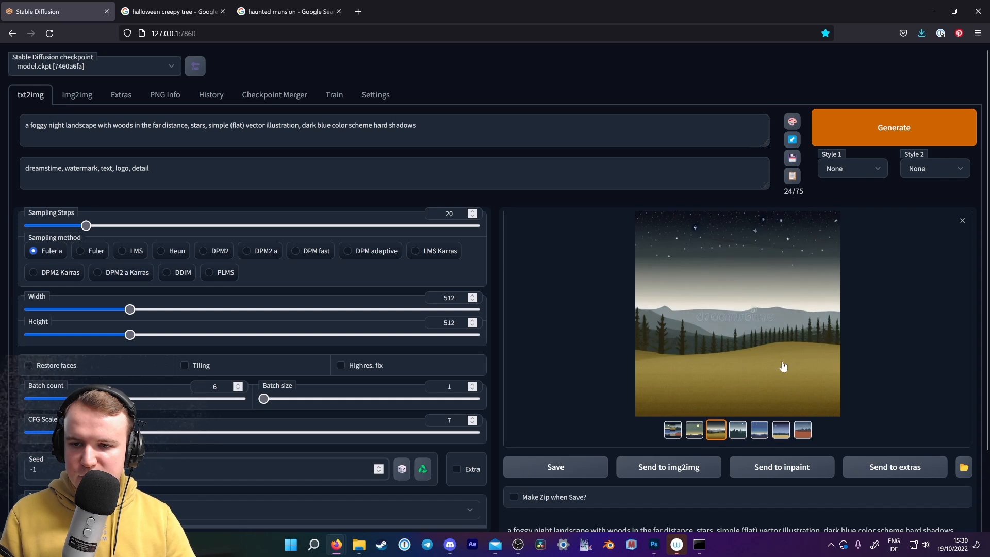
{"action": "left_click", "coordinate": [782, 429]}
{"action": "right_click", "coordinate": [756, 261]}
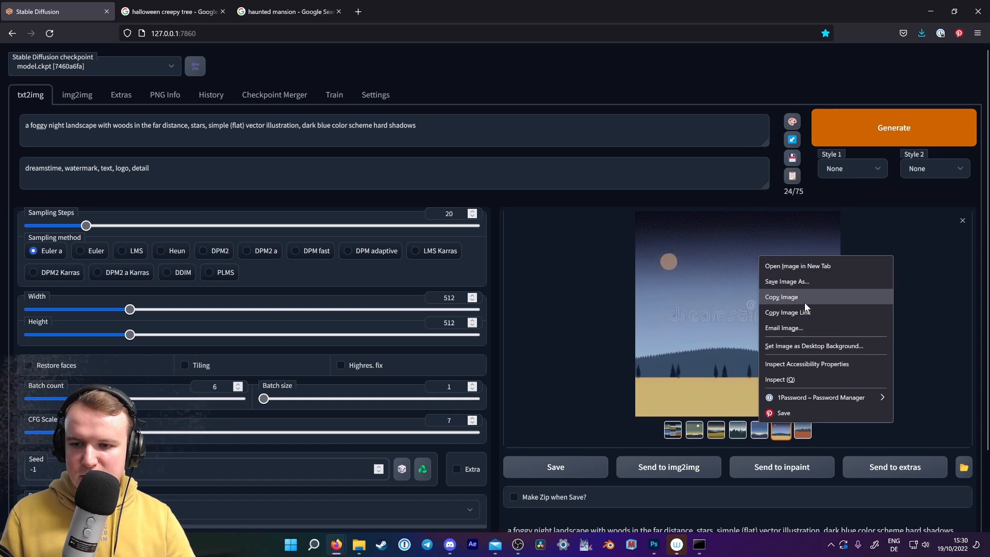
{"action": "left_click", "coordinate": [805, 306]}
Switch to Photoshop, paste the night sky image beneath the three forest layers and give it a layer mask.
{"action": "left_click", "coordinate": [654, 544]}
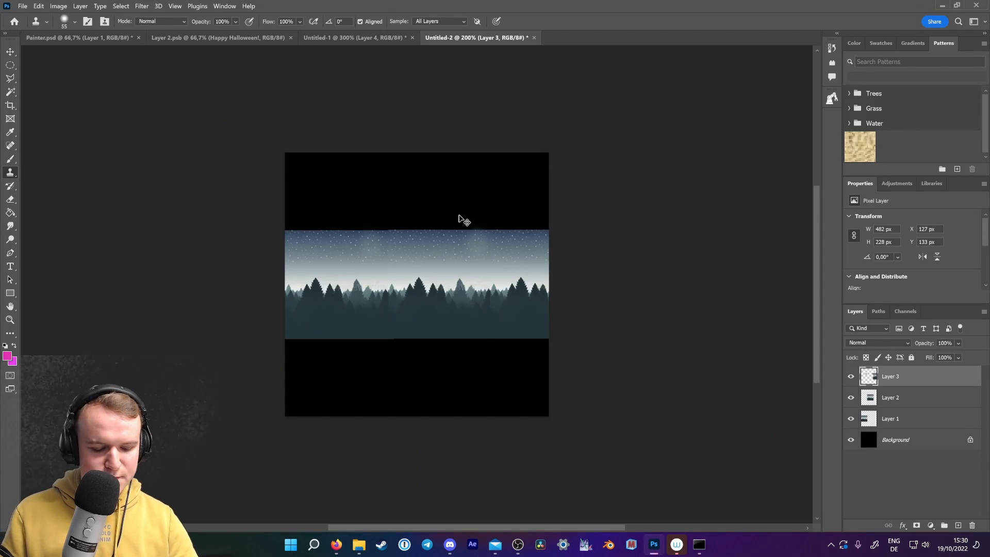
{"action": "key", "text": "ctrl+v"}
{"action": "left_click_drag", "start_coordinate": [902, 381], "coordinate": [903, 446]}
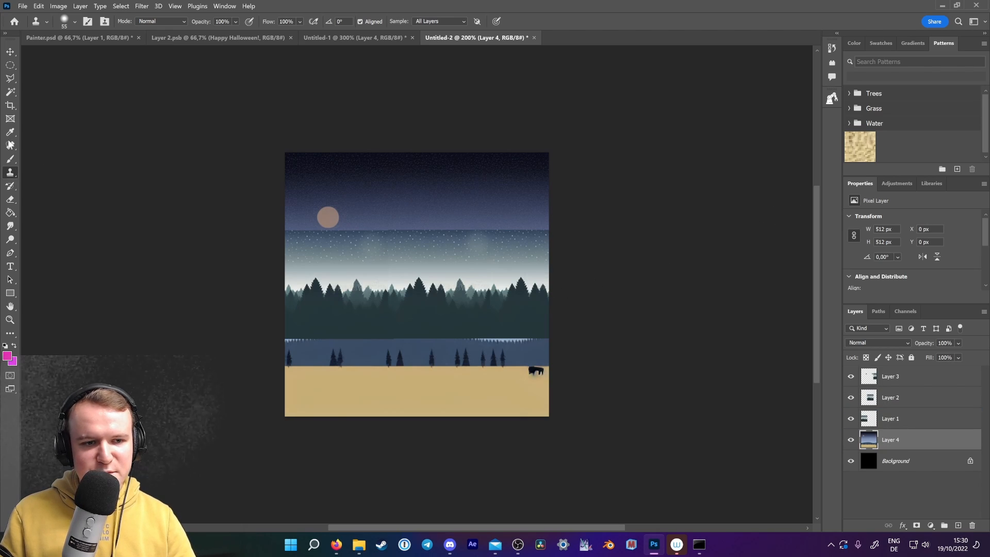
{"action": "left_click", "coordinate": [10, 159]}
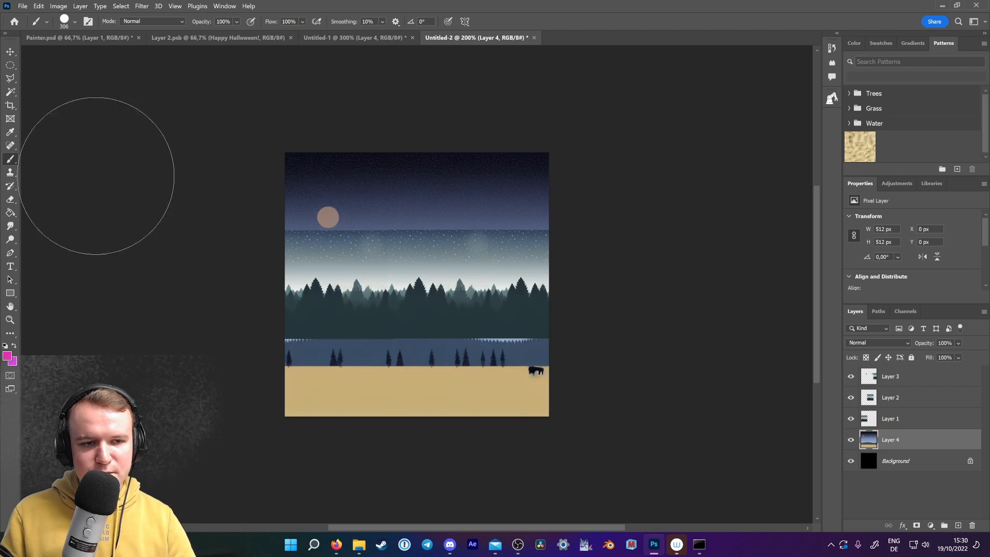
{"action": "left_click", "coordinate": [918, 527]}
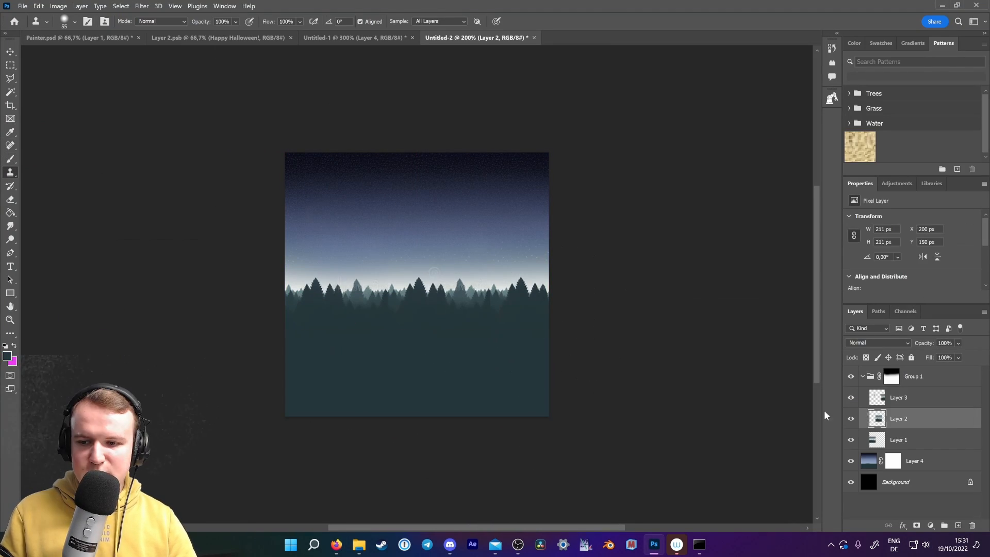
{"action": "left_click", "coordinate": [898, 397]}
{"action": "left_click", "coordinate": [899, 440]}
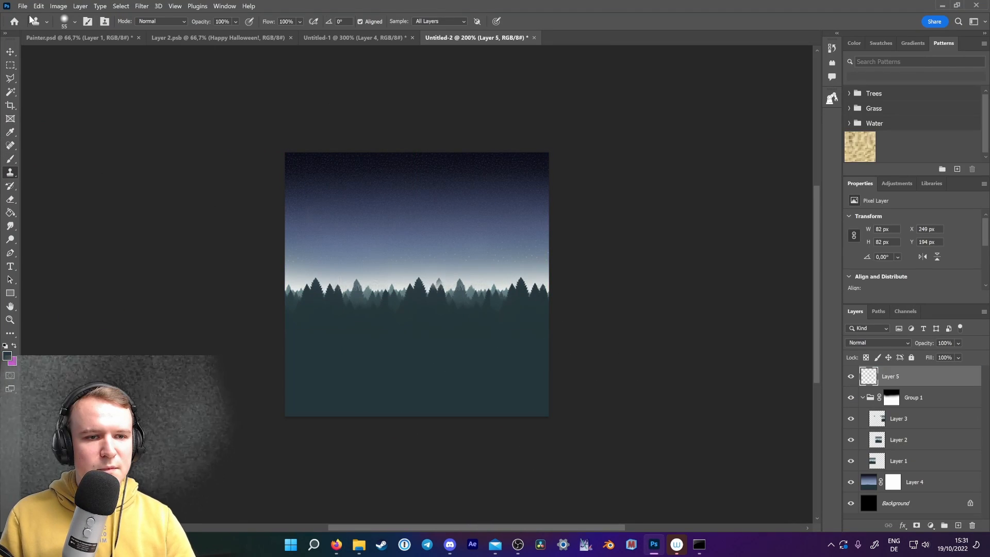
Save a copy of the forest composite into a new folder named BG Forest inside the Iterations folder.
{"action": "left_click", "coordinate": [23, 6]}
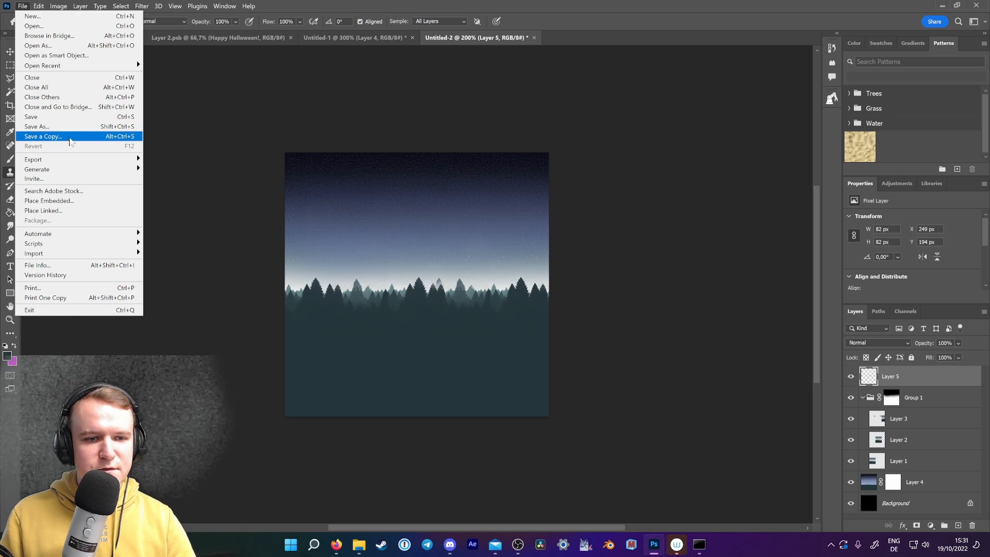
{"action": "left_click", "coordinate": [70, 138]}
{"action": "left_click", "coordinate": [192, 339]}
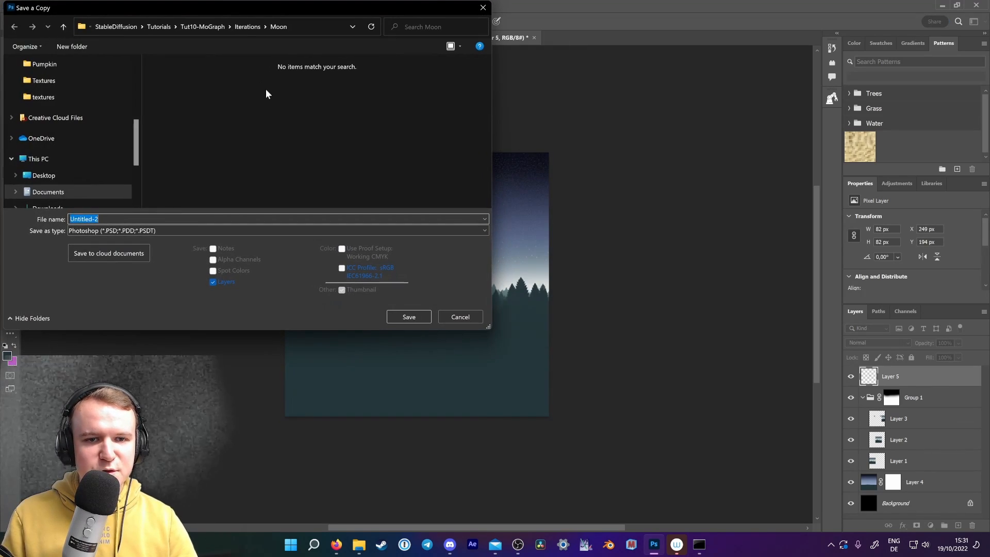
{"action": "double_click", "coordinate": [178, 110]}
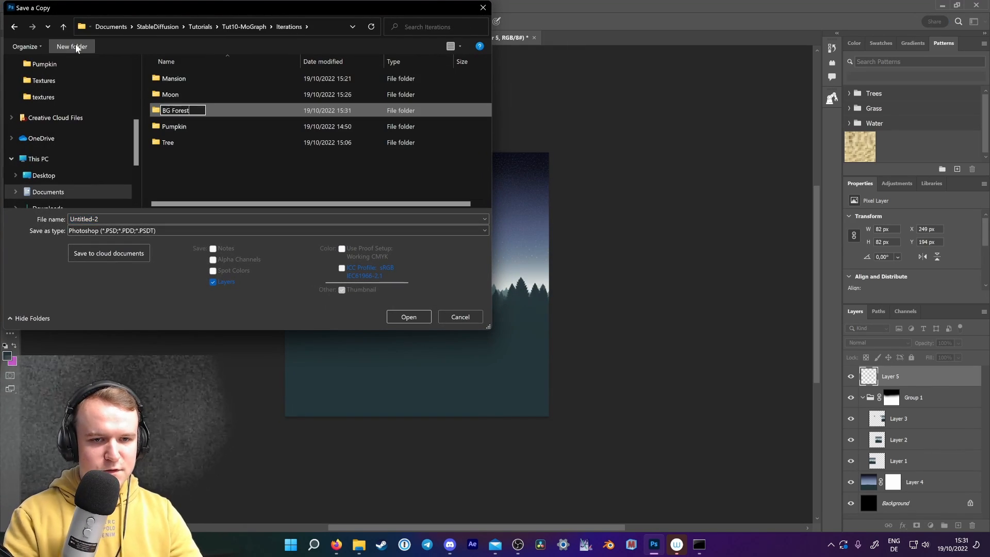
{"action": "double_click", "coordinate": [186, 110]}
{"action": "left_click", "coordinate": [279, 231]}
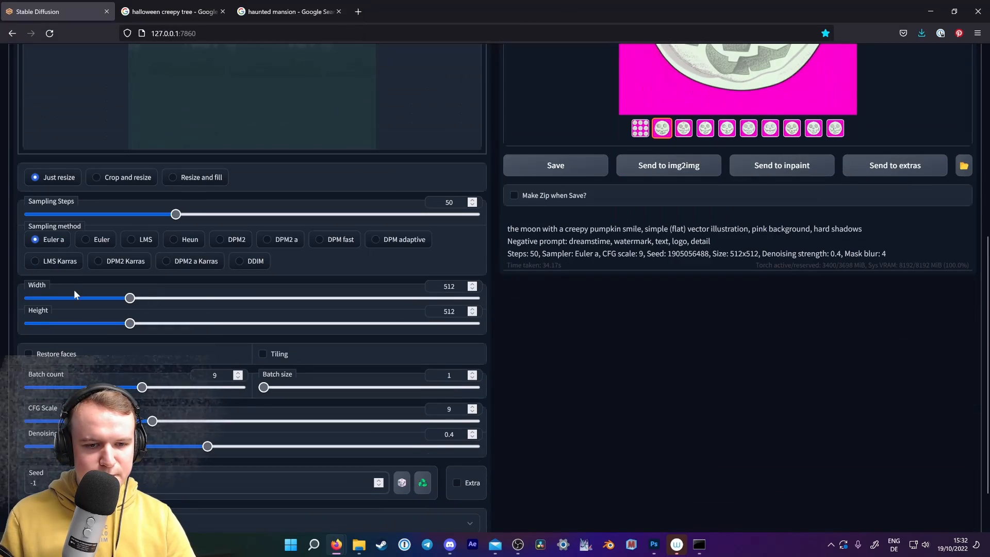
In Stable Diffusion's img2img, set the denoising strength to 0.5 and generate variations of the foggy night forest composite.
{"action": "scroll", "coordinate": [426, 219], "scroll_direction": "up", "scroll_amount": 3}
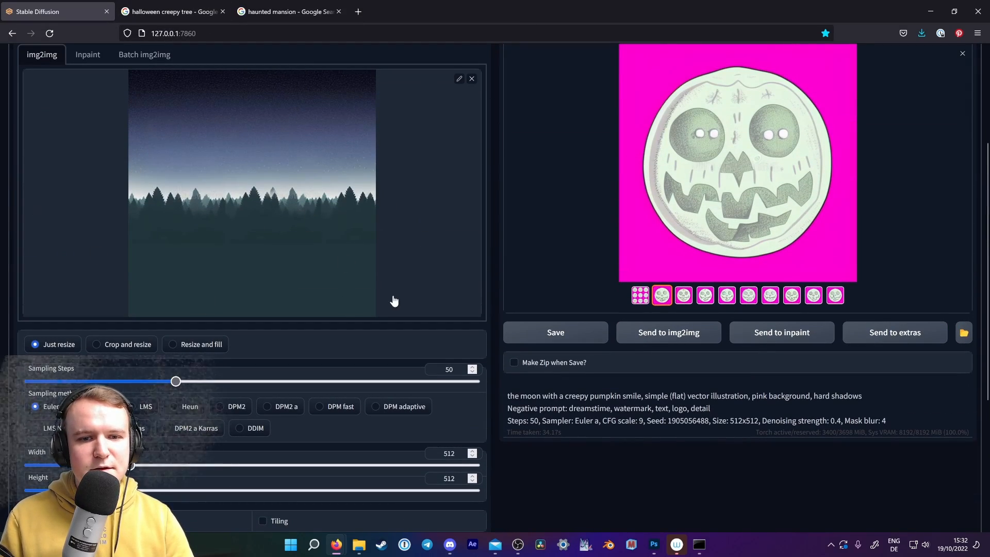
{"action": "scroll", "coordinate": [394, 302], "scroll_direction": "up", "scroll_amount": 3}
{"action": "scroll", "coordinate": [326, 318], "scroll_direction": "down", "scroll_amount": 1}
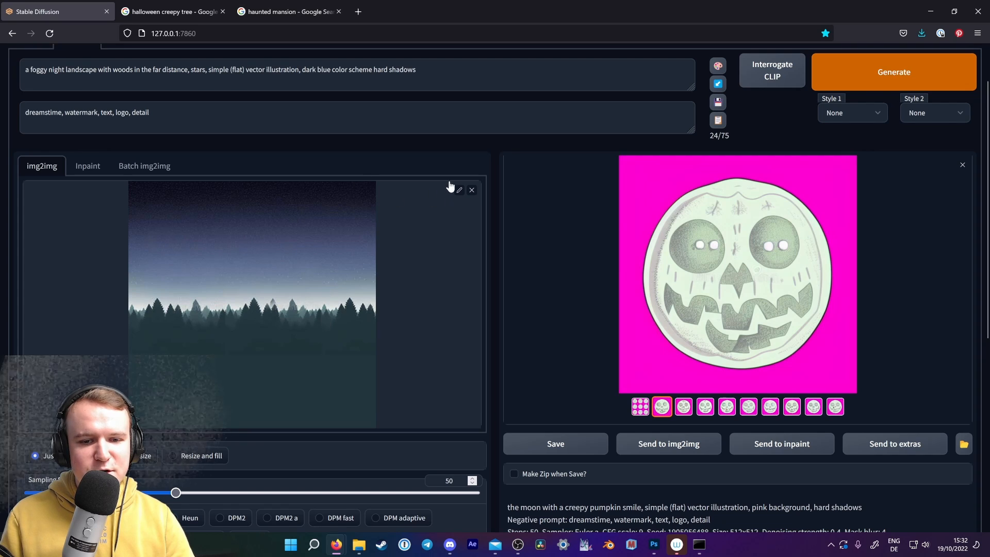
{"action": "scroll", "coordinate": [450, 186], "scroll_direction": "down", "scroll_amount": 6}
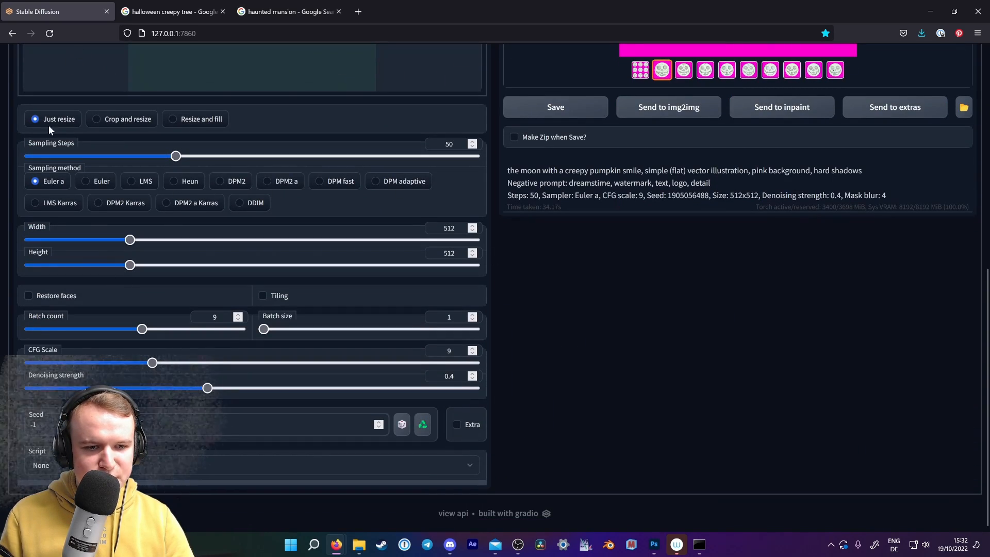
{"action": "left_click_drag", "start_coordinate": [207, 388], "coordinate": [254, 391]}
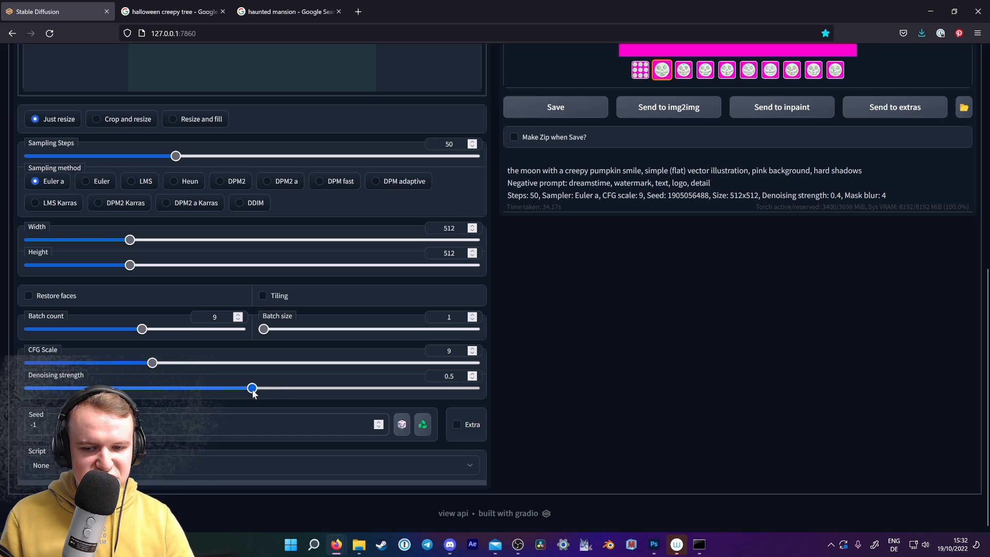
{"action": "scroll", "coordinate": [686, 400], "scroll_direction": "up", "scroll_amount": 6}
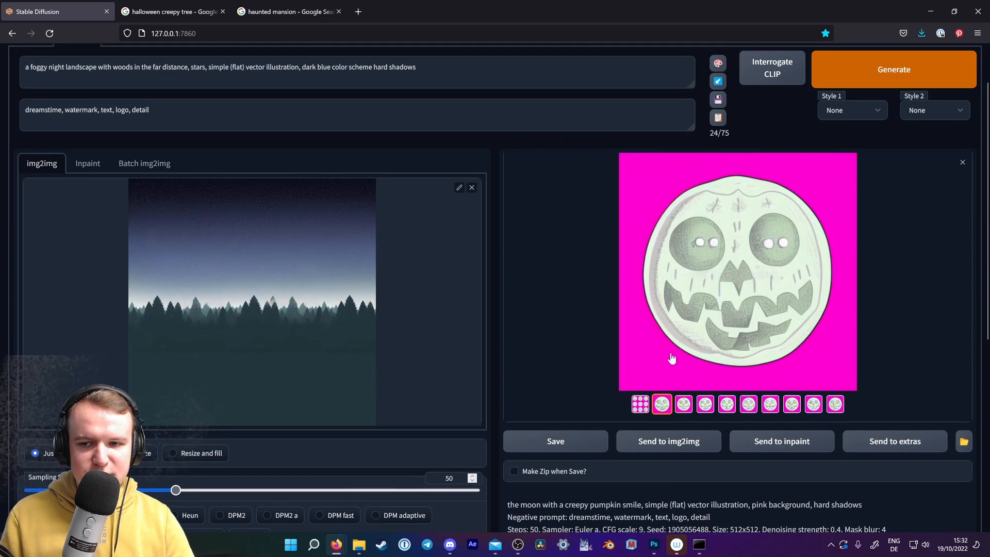
{"action": "left_click", "coordinate": [881, 72]}
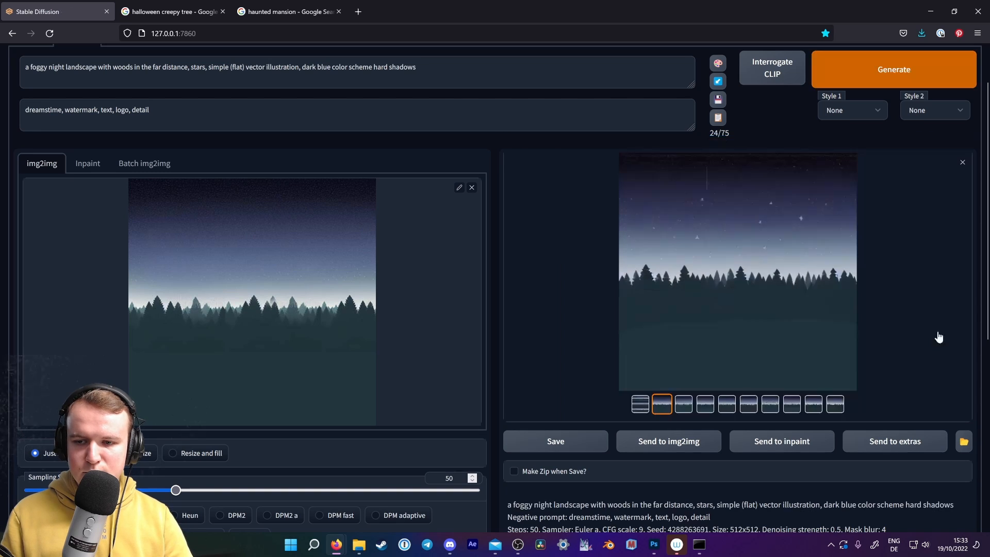
Compare the generated forests, send the one with the starry purple sky to Extras and upscale it 4x with ScuNET GAN.
{"action": "left_click", "coordinate": [796, 406]}
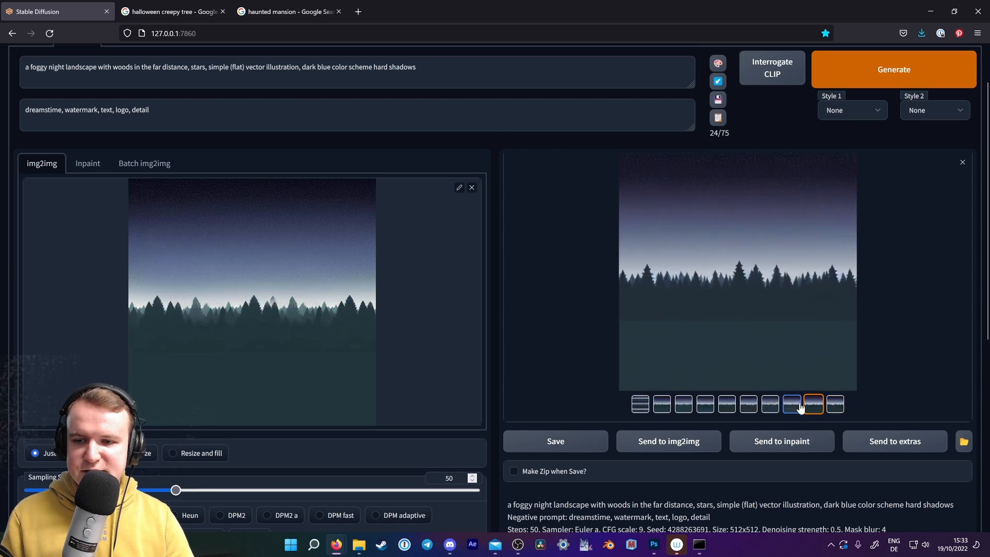
{"action": "left_click", "coordinate": [815, 406]}
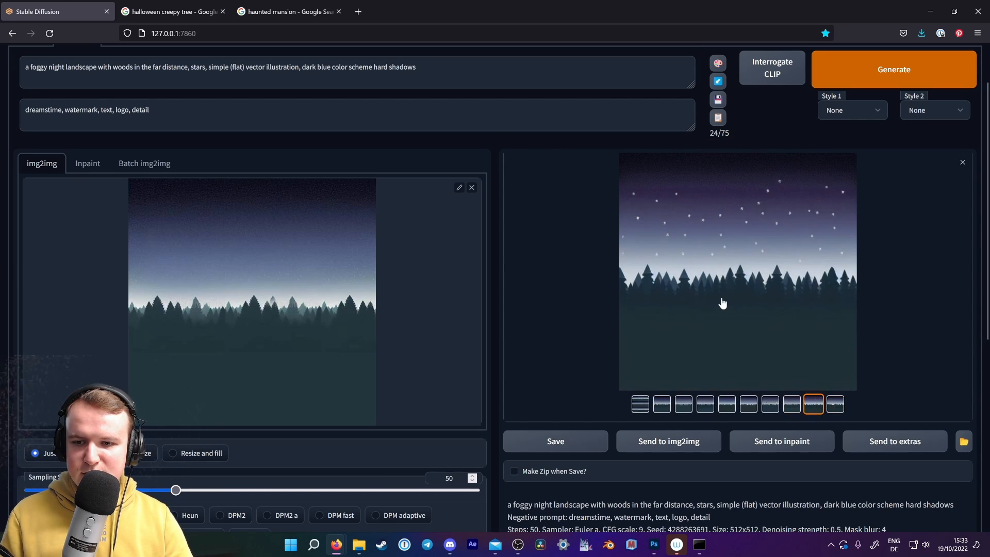
{"action": "left_click", "coordinate": [896, 442]}
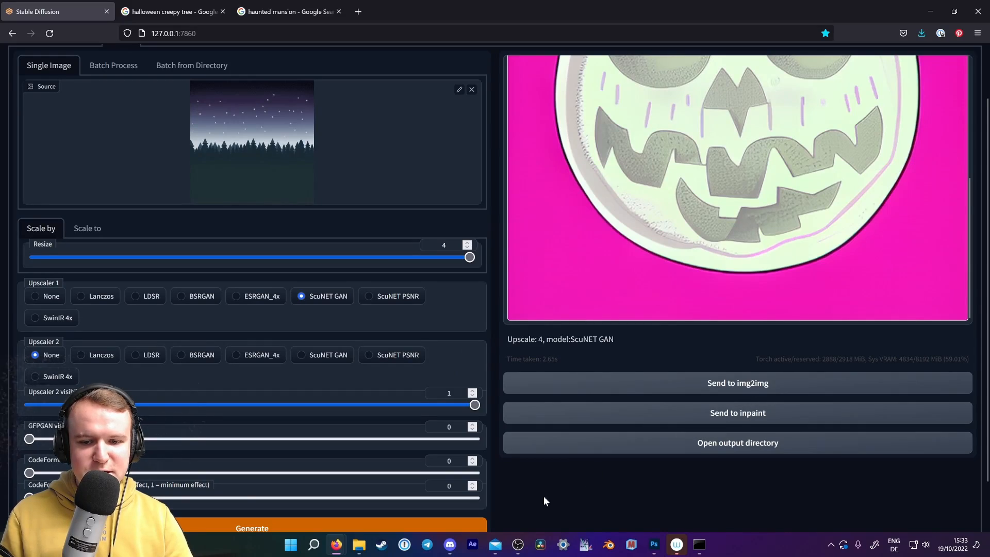
{"action": "left_click", "coordinate": [430, 528]}
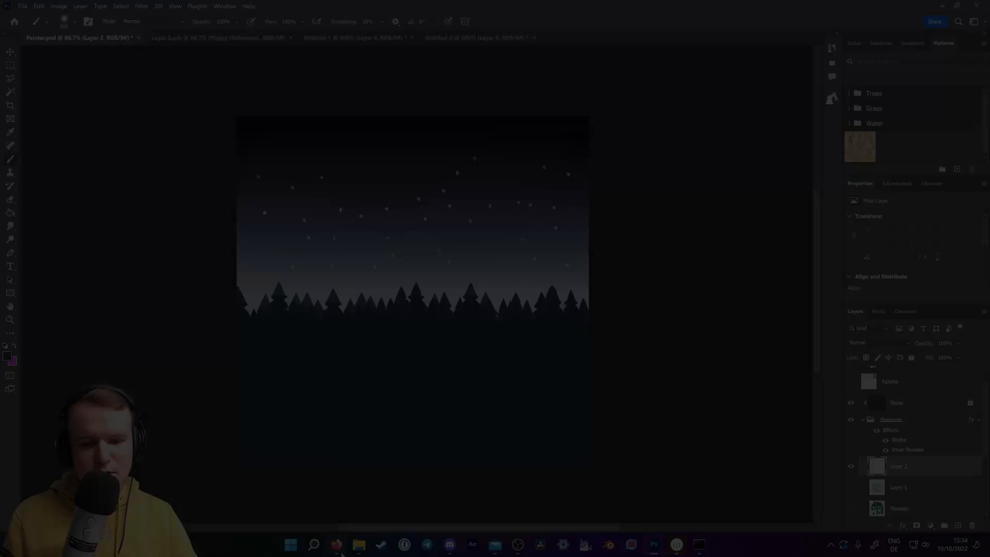
Switch to the browser, examine the creepy Halloween tree reference for its foreground grass, and return to Photoshop.
{"action": "mouse_move", "coordinate": [338, 547]}
{"action": "left_click", "coordinate": [382, 478]}
{"action": "left_click", "coordinate": [216, 13]}
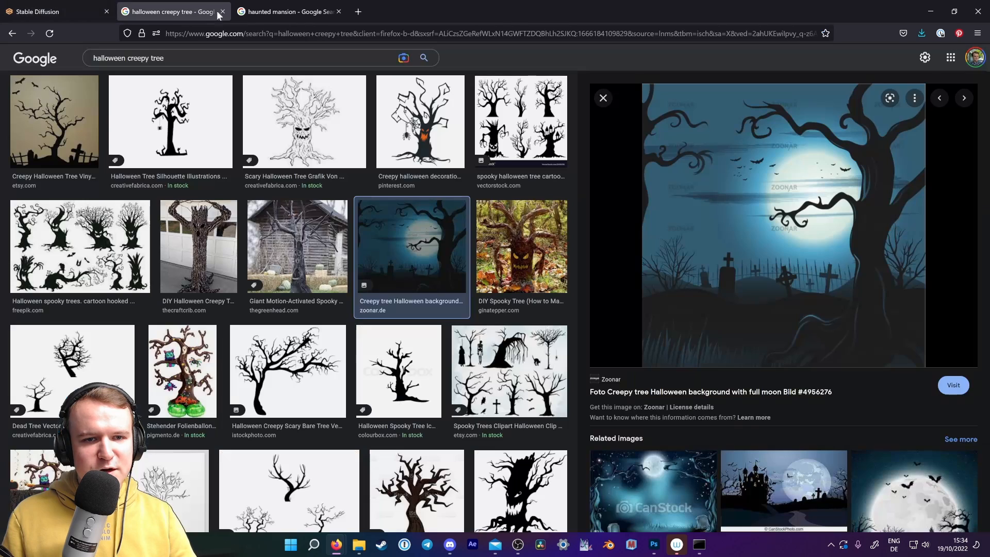
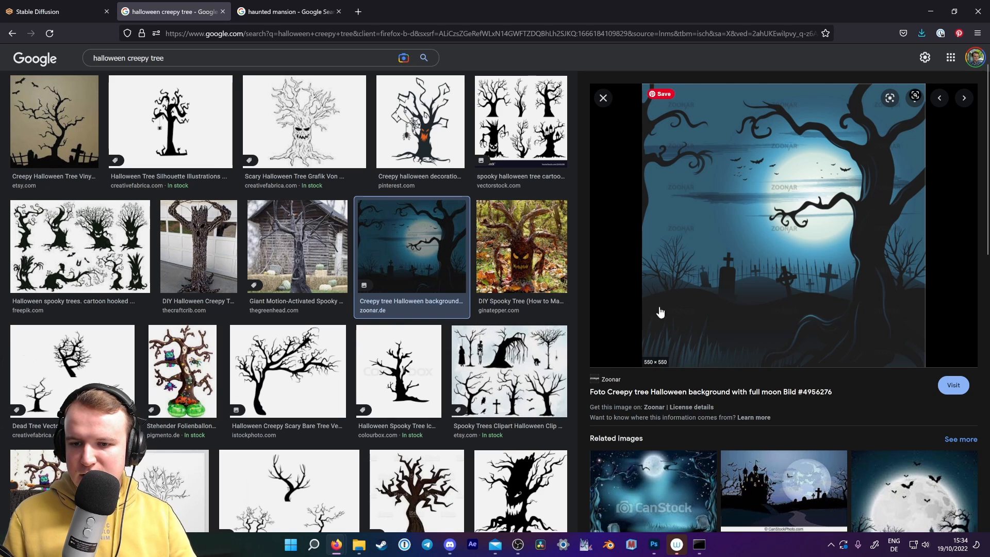
{"action": "left_click", "coordinate": [654, 545]}
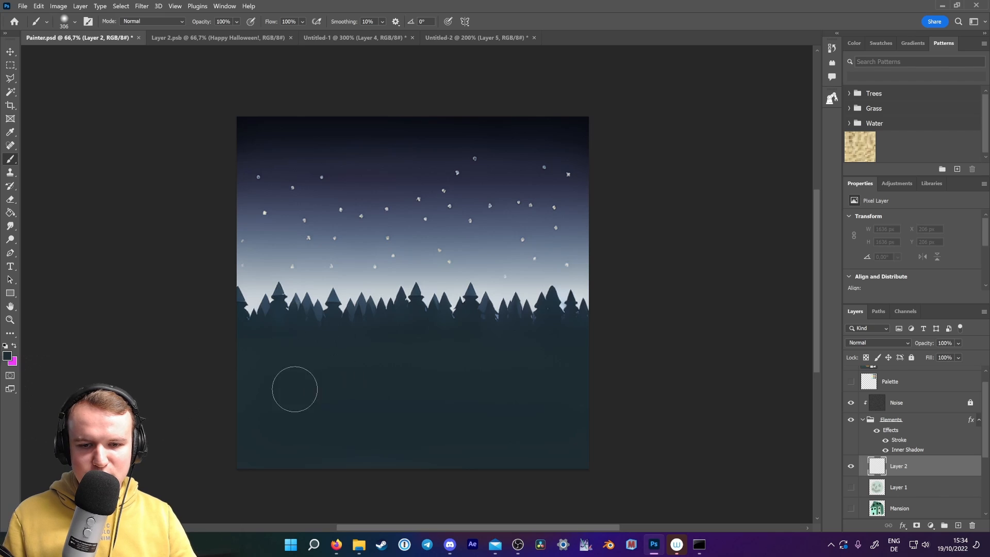
{"action": "left_click_drag", "start_coordinate": [243, 393], "coordinate": [309, 382]}
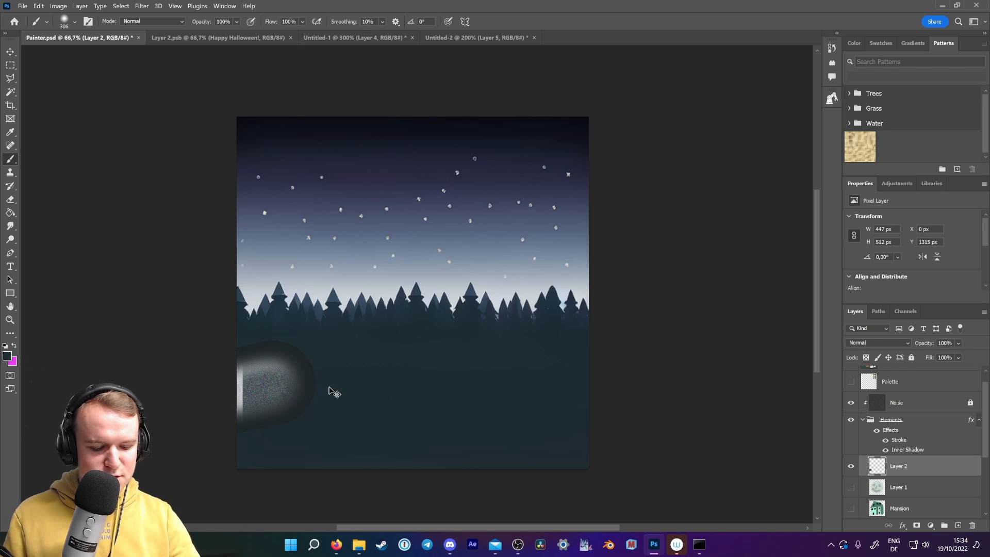
{"action": "key", "text": "ctrl+z"}
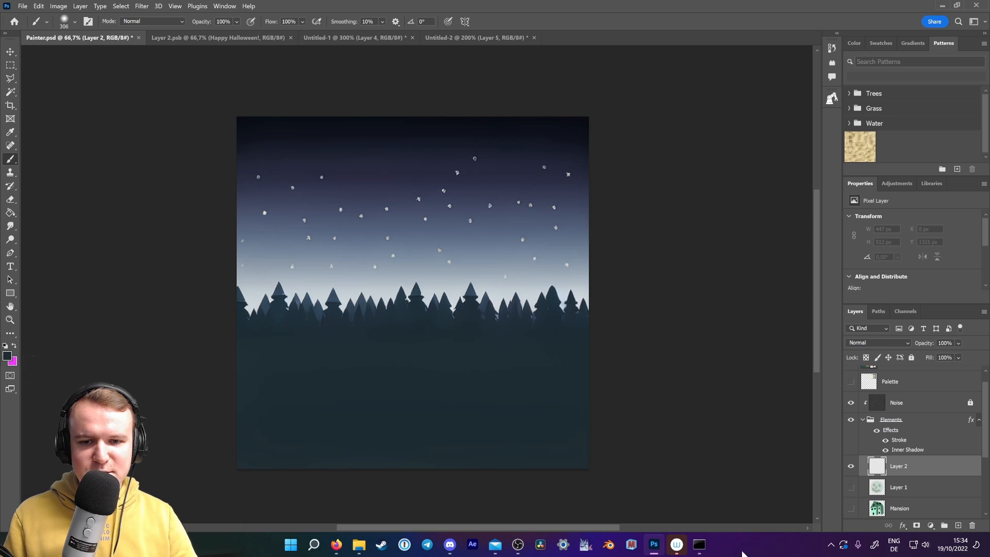
{"action": "left_click", "coordinate": [7, 356]}
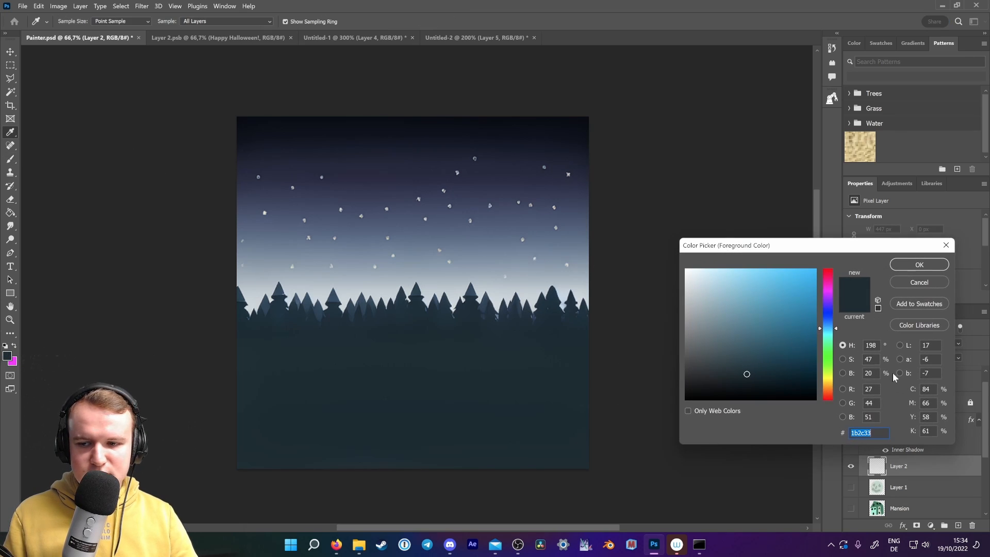
{"action": "left_click", "coordinate": [916, 280]}
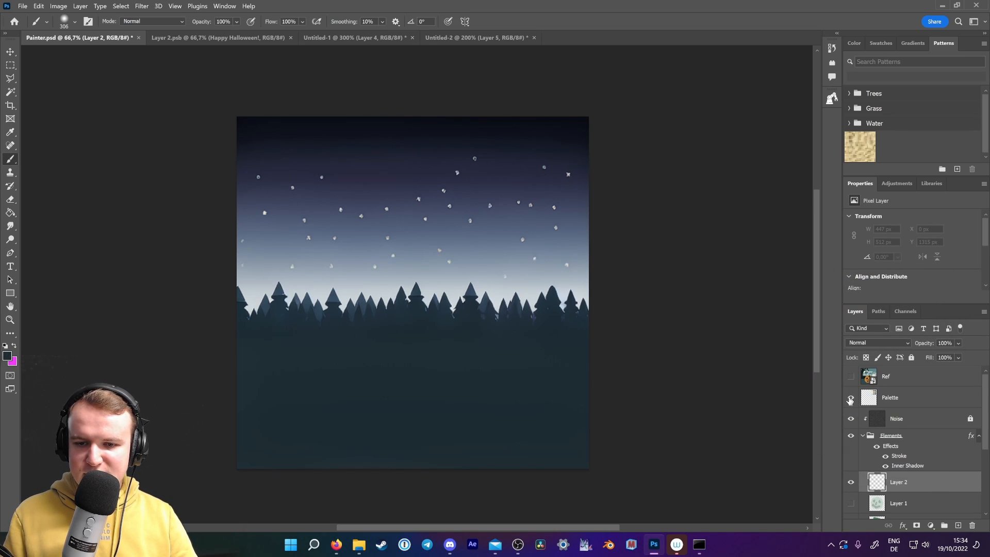
Show the Palette layer, sample its medium green swatch, and set the brush to 86 px with 100% hardness.
{"action": "left_click", "coordinate": [851, 398]}
{"action": "key", "text": "i"}
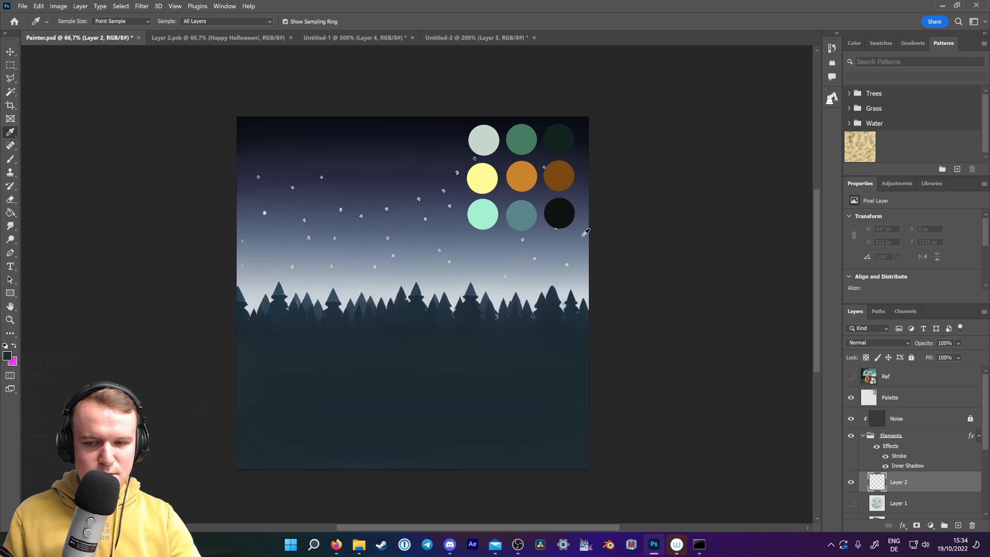
{"action": "left_click", "coordinate": [530, 140]}
{"action": "key", "text": "b"}
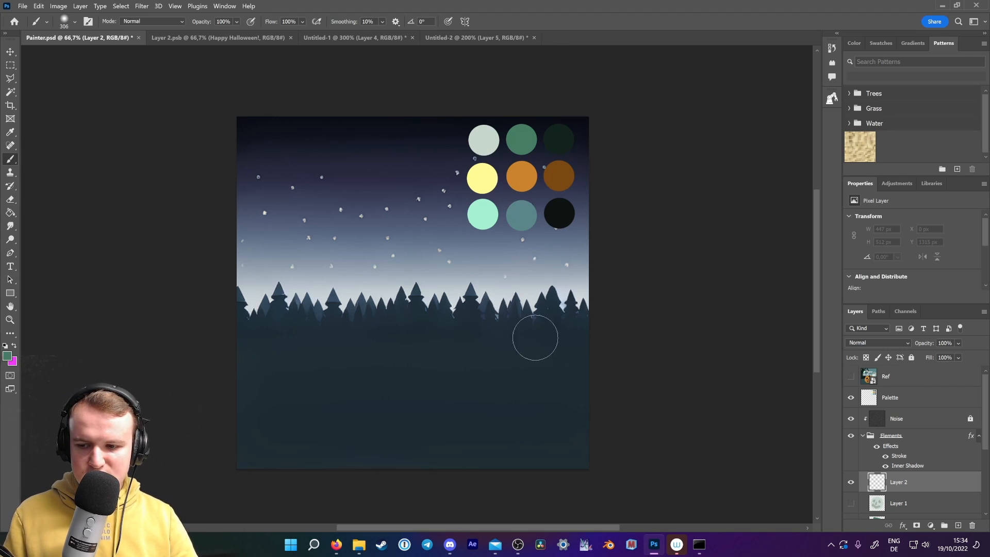
{"action": "left_click", "coordinate": [75, 23]}
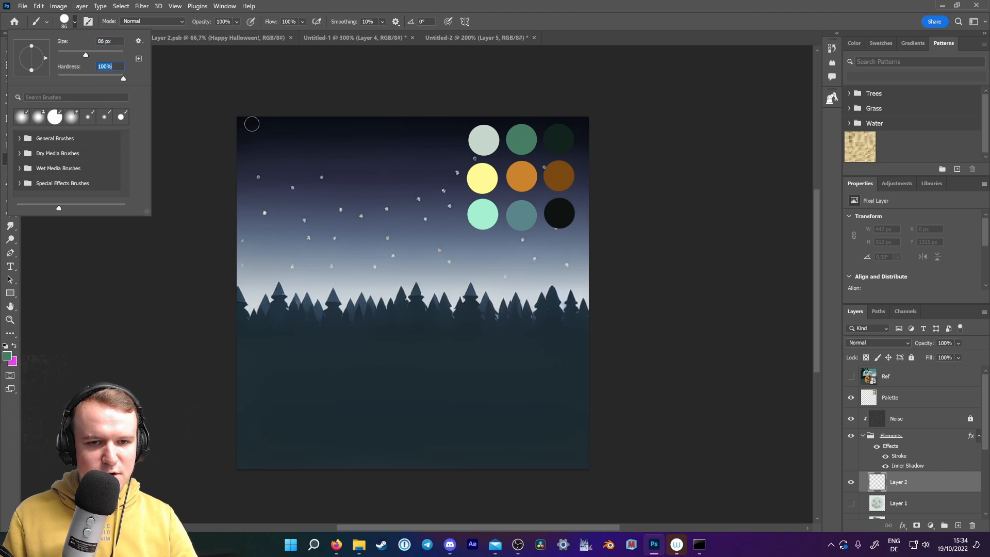
Scribble rough green grass blades across Layer 2 and hide the night forest background so only magenta lies behind them.
{"action": "mouse_move", "coordinate": [326, 355]}
{"action": "left_mouse_down"}
{"action": "mouse_move", "coordinate": [360, 303]}
{"action": "mouse_move", "coordinate": [408, 382]}
{"action": "mouse_move", "coordinate": [494, 217]}
{"action": "mouse_move", "coordinate": [429, 361]}
{"action": "mouse_move", "coordinate": [537, 344]}
{"action": "left_mouse_up"}
{"action": "scroll", "coordinate": [908, 449], "scroll_direction": "down", "scroll_amount": 5}
{"action": "left_click", "coordinate": [851, 483]}
{"action": "left_click_drag", "start_coordinate": [526, 389], "coordinate": [559, 421]}
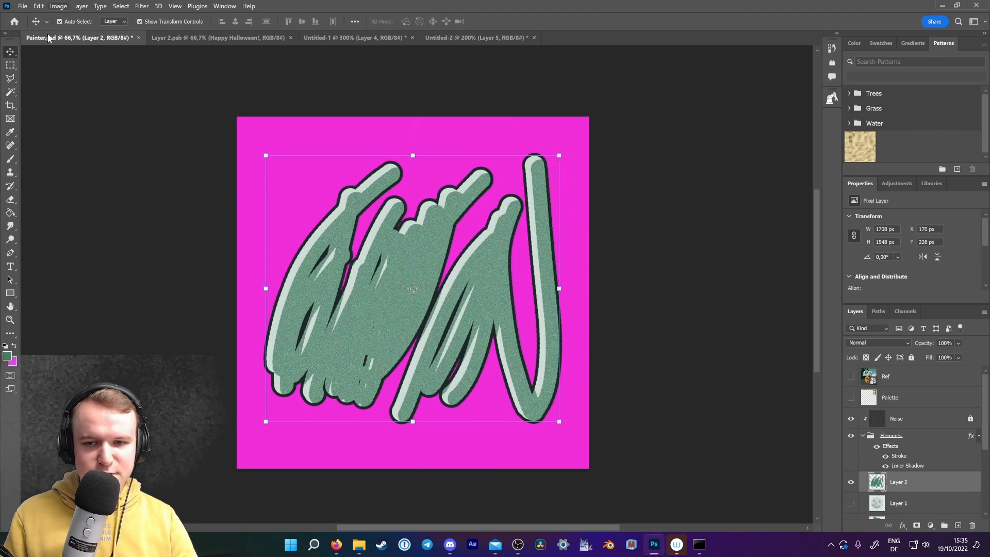
Save a copy of the grass sketch into a new folder named Grass.
{"action": "key", "text": "ctrl+alt+s"}
{"action": "left_click", "coordinate": [79, 45]}
{"action": "type", "text": "Grass"}
{"action": "key", "text": "Return"}
{"action": "key", "text": "Return"}
{"action": "left_click", "coordinate": [103, 231]}
{"action": "left_click", "coordinate": [100, 314]}
{"action": "left_click", "coordinate": [420, 318]}
{"action": "left_click", "coordinate": [552, 135]}
Switch to Stable Diffusion in the browser and load the saved grass sketch as the img2img source image.
{"action": "left_click", "coordinate": [336, 545]}
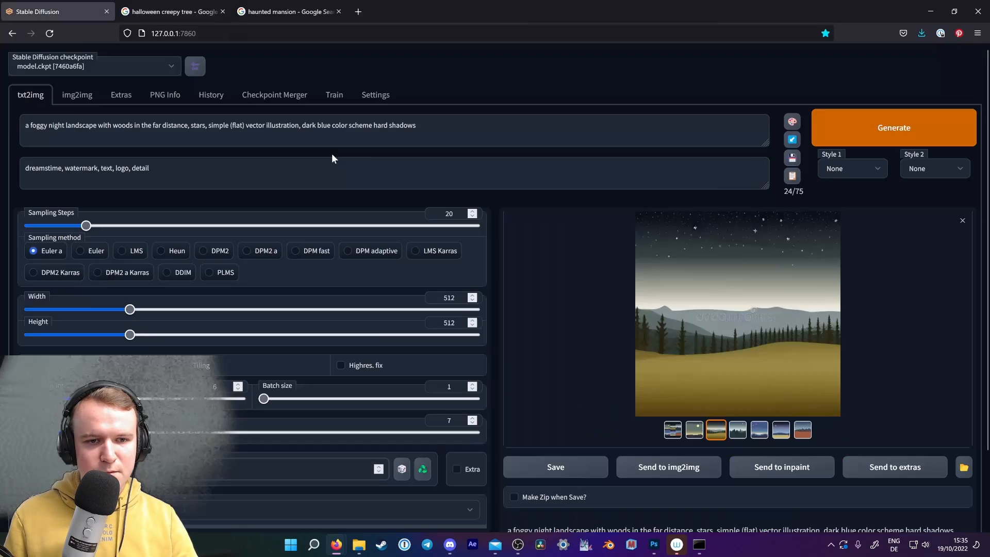
{"action": "left_click", "coordinate": [77, 94]}
{"action": "left_click", "coordinate": [252, 359]}
{"action": "double_click", "coordinate": [193, 95]}
{"action": "double_click", "coordinate": [192, 79]}
Change the prompt to "grass, simple (flat) vector illustration, dark blue color scheme hard shadows".
{"action": "left_click_drag", "start_coordinate": [188, 125], "coordinate": [25, 125]}
{"action": "key", "text": "BackSpace"}
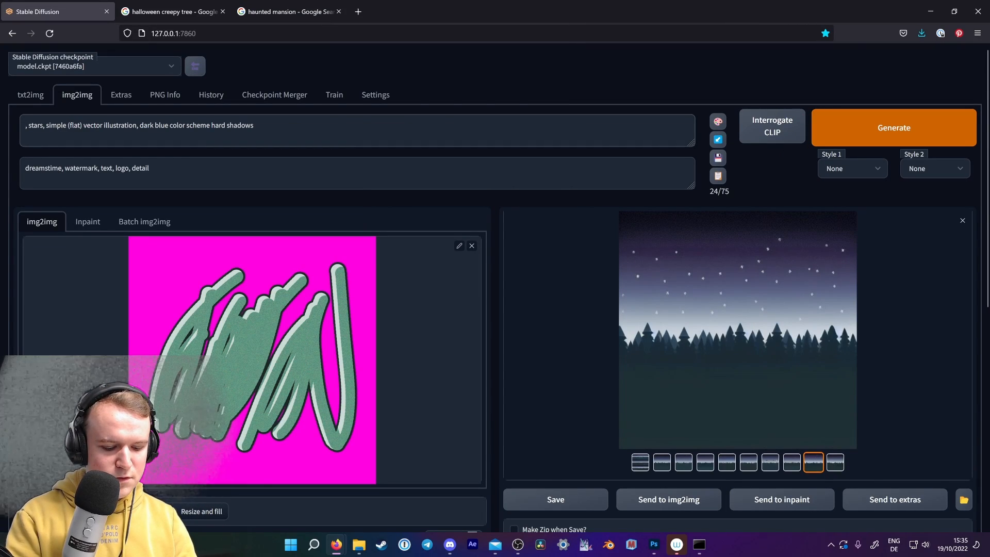
{"action": "type", "text": "grass"}
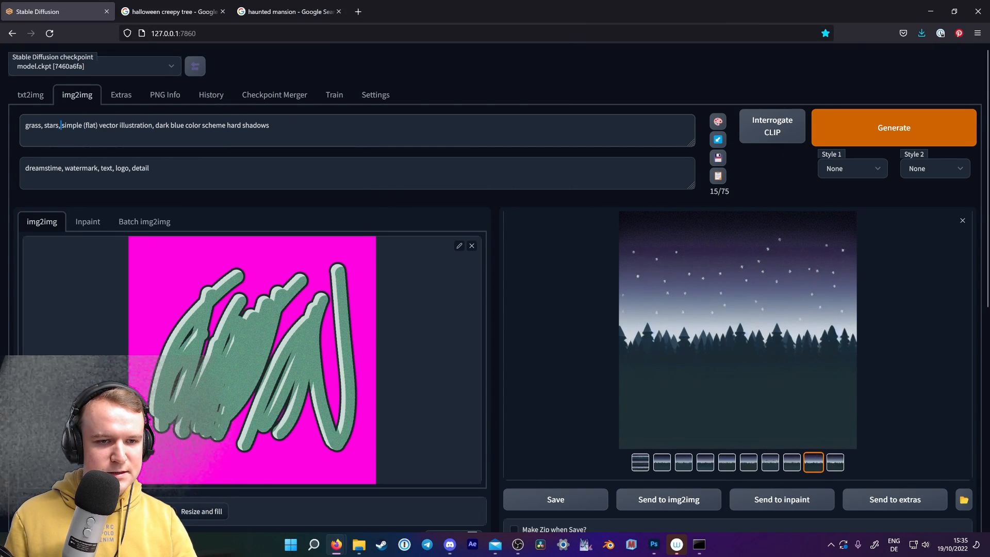
{"action": "key", "text": "BackSpace"}
{"action": "key", "text": "BackSpace"}
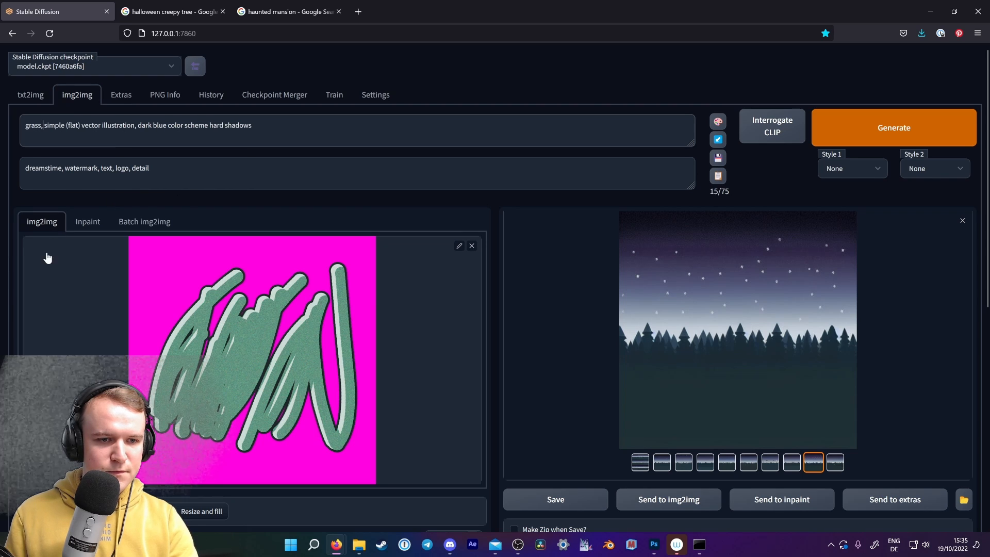
Set the denoising strength to 0.79, generate nine grass images from the sketch and view them as a grid.
{"action": "scroll", "coordinate": [46, 257], "scroll_direction": "down", "scroll_amount": 7}
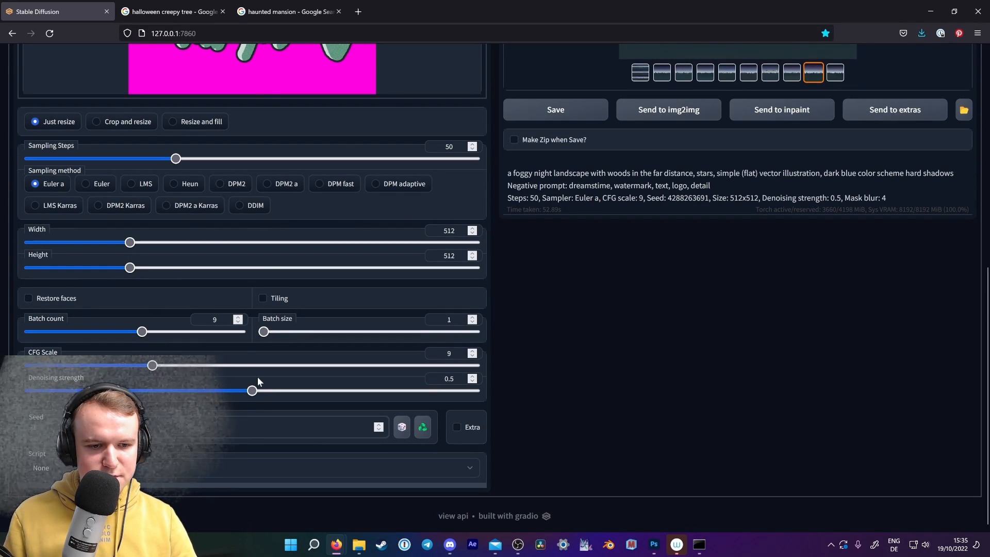
{"action": "left_click_drag", "start_coordinate": [252, 390], "coordinate": [381, 390]}
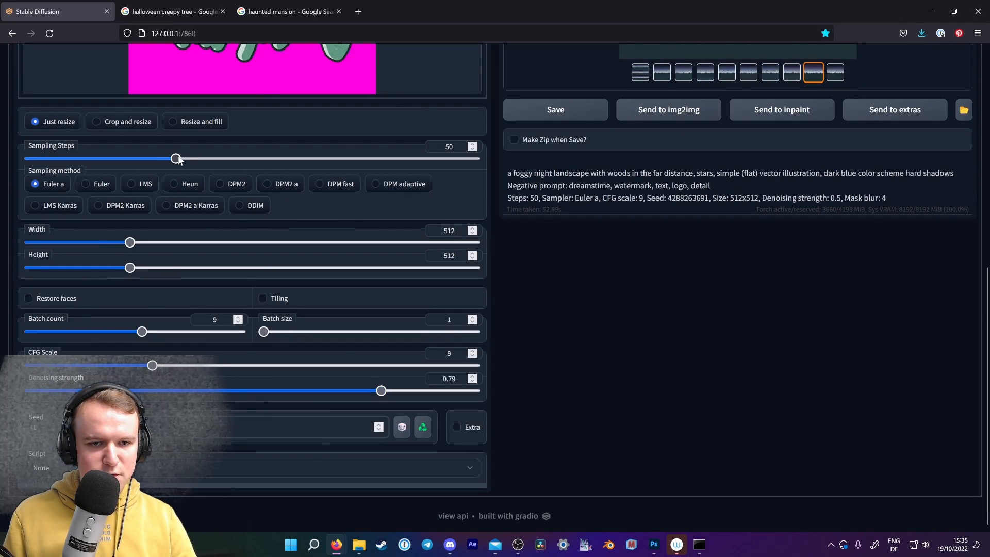
{"action": "scroll", "coordinate": [178, 160], "scroll_direction": "up", "scroll_amount": 8}
{"action": "left_click", "coordinate": [890, 72]}
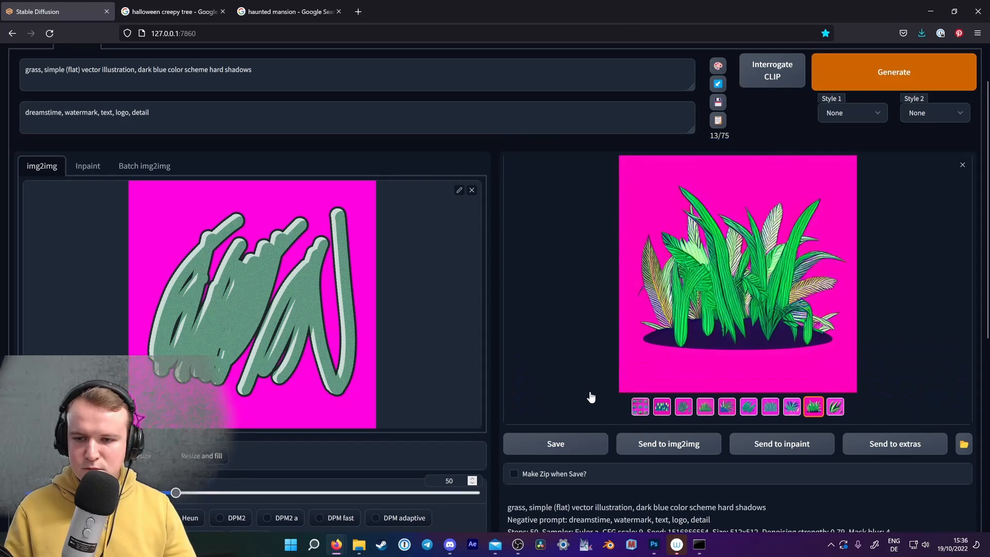
{"action": "left_click", "coordinate": [639, 407]}
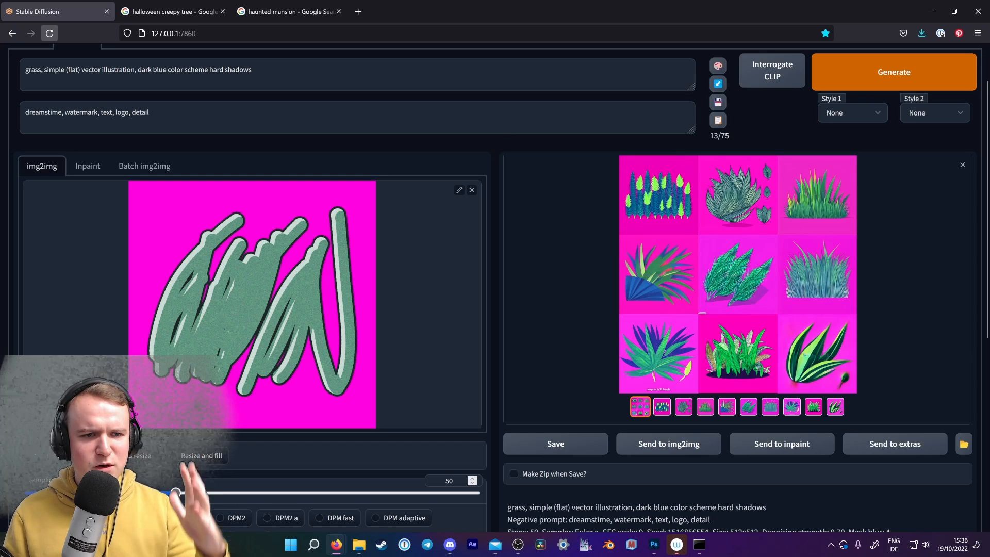
Change the prompt to "blades of grass, simple (flat) vector illustration", removing the dark blue color scheme and hard shadows.
{"action": "left_click_drag", "start_coordinate": [42, 70], "coordinate": [29, 69]}
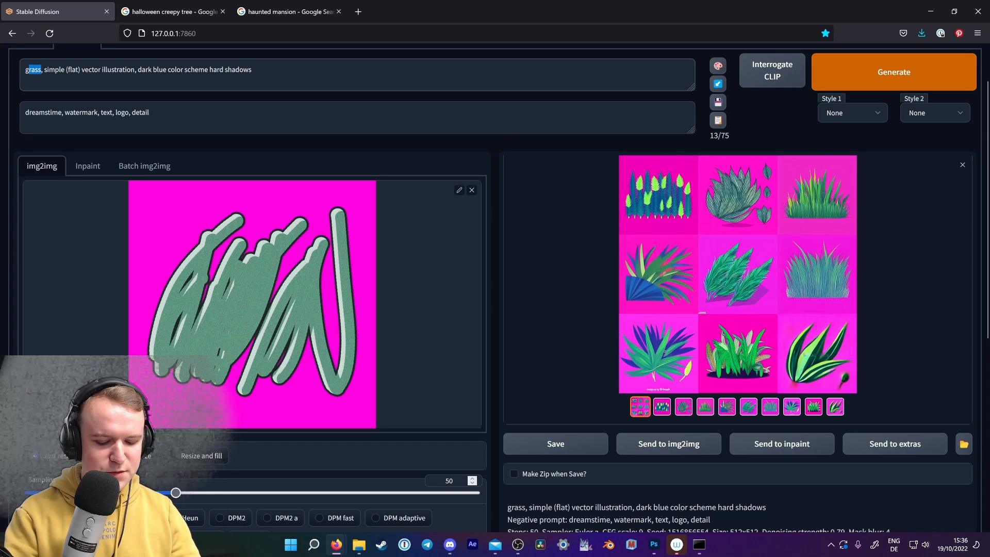
{"action": "type", "text": "blades "}
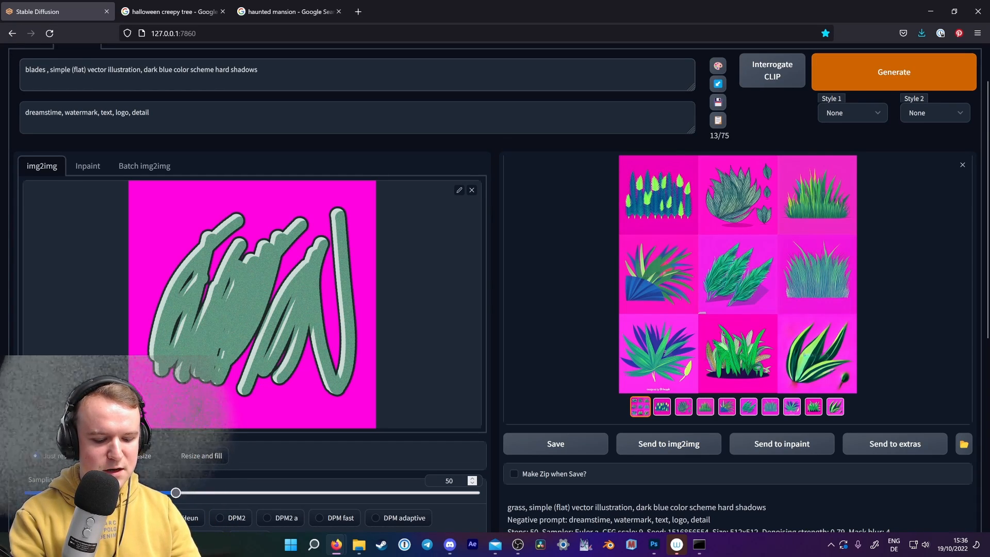
{"action": "type", "text": "of grass"}
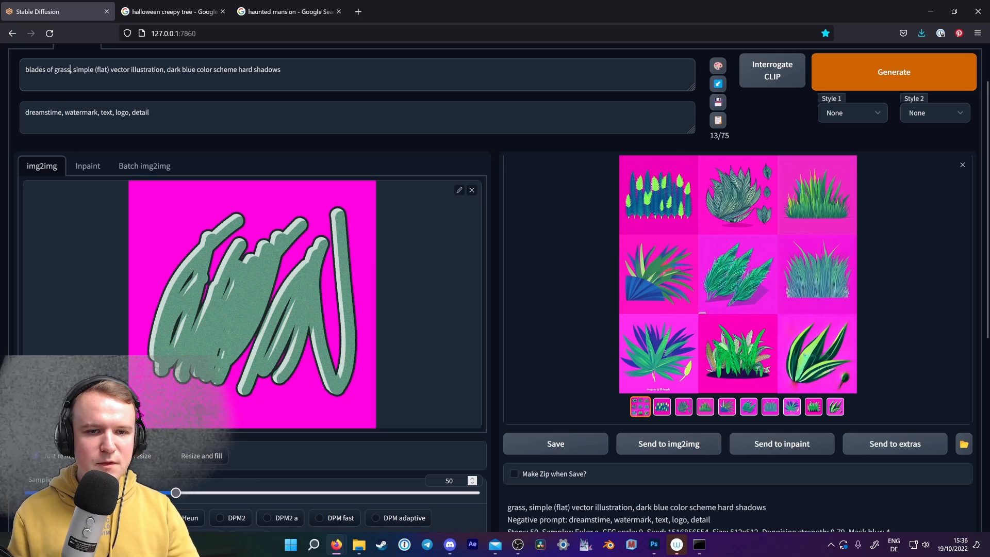
{"action": "left_click_drag", "start_coordinate": [282, 70], "coordinate": [165, 69]}
{"action": "key", "text": "BackSpace"}
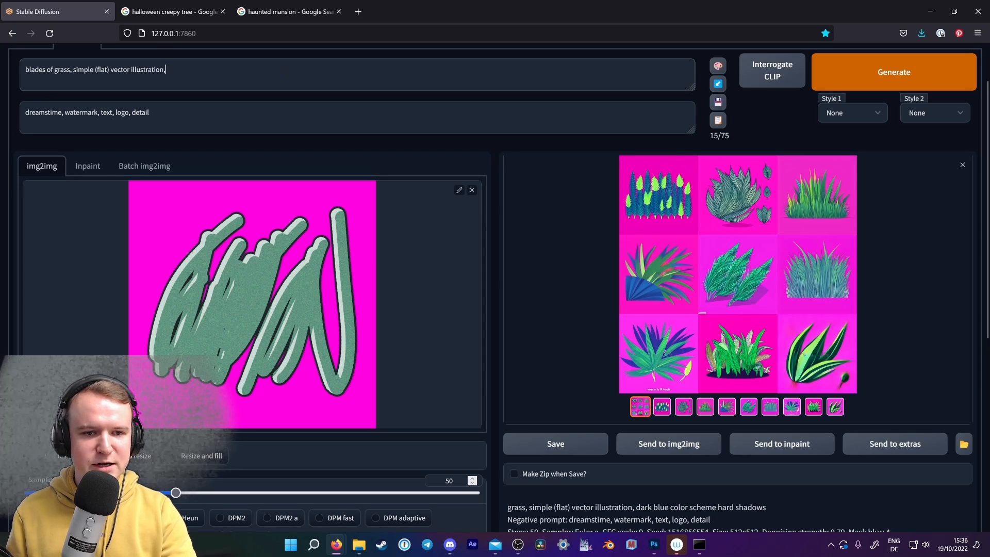
Set the denoising strength to 0.43 and generate nine new grass images from the sketch.
{"action": "scroll", "coordinate": [536, 178], "scroll_direction": "down", "scroll_amount": 6}
{"action": "left_click_drag", "start_coordinate": [389, 391], "coordinate": [278, 391]}
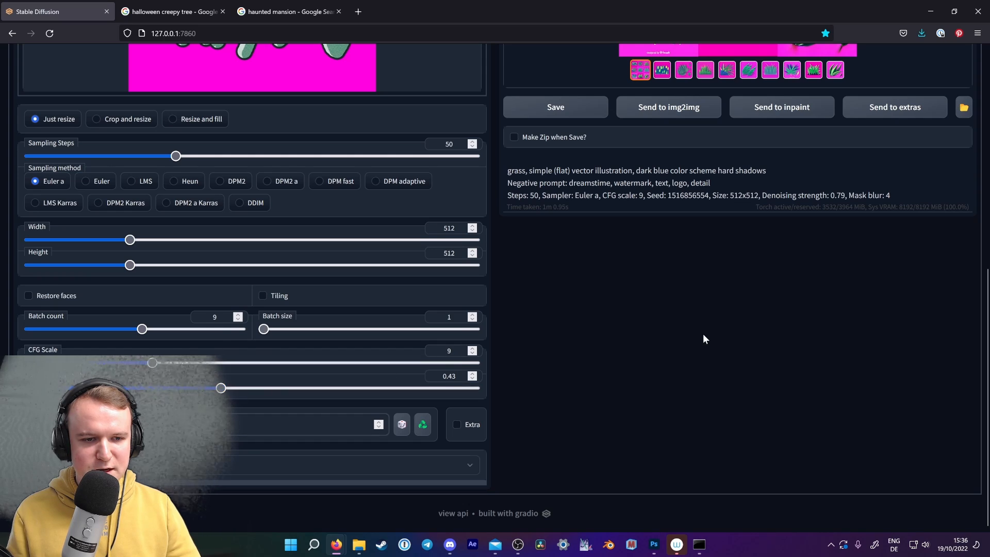
{"action": "scroll", "coordinate": [704, 333], "scroll_direction": "up", "scroll_amount": 5}
{"action": "scroll", "coordinate": [909, 245], "scroll_direction": "up", "scroll_amount": 2}
{"action": "left_click", "coordinate": [877, 129]}
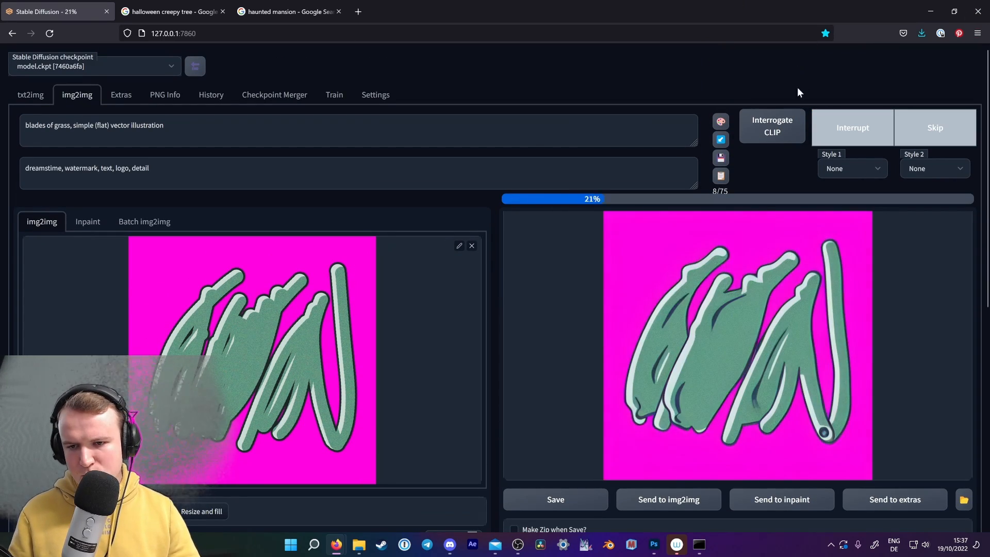
{"action": "scroll", "coordinate": [902, 217], "scroll_direction": "down", "scroll_amount": 1}
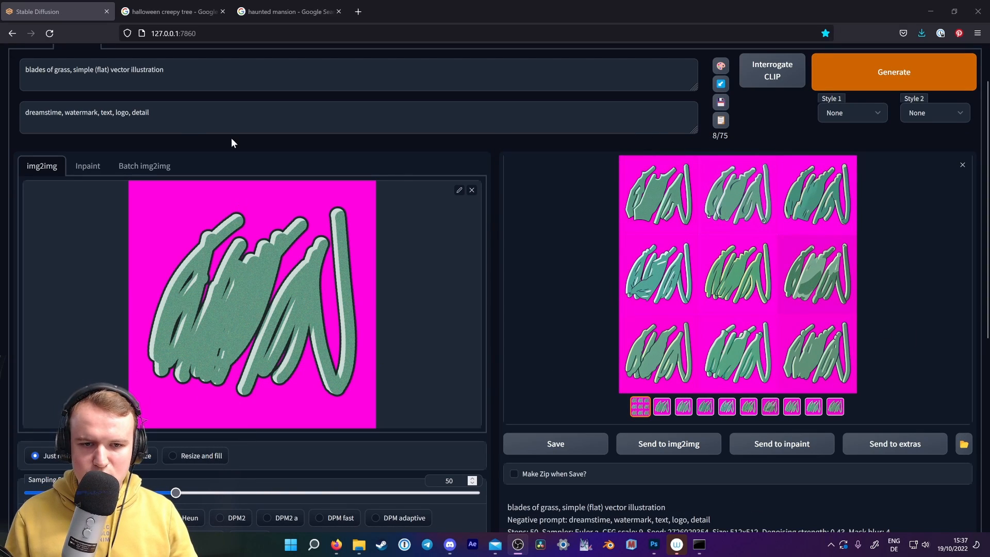
Add "pink background" to the end of the grass prompt and raise the denoising strength.
{"action": "mouse_move", "coordinate": [654, 545]}
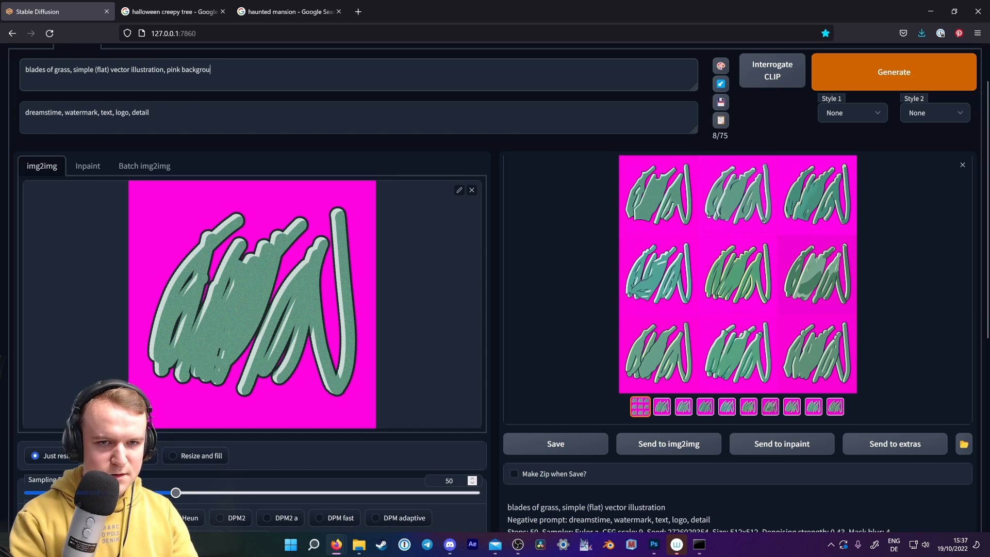
{"action": "scroll", "coordinate": [371, 281], "scroll_direction": "down", "scroll_amount": 6}
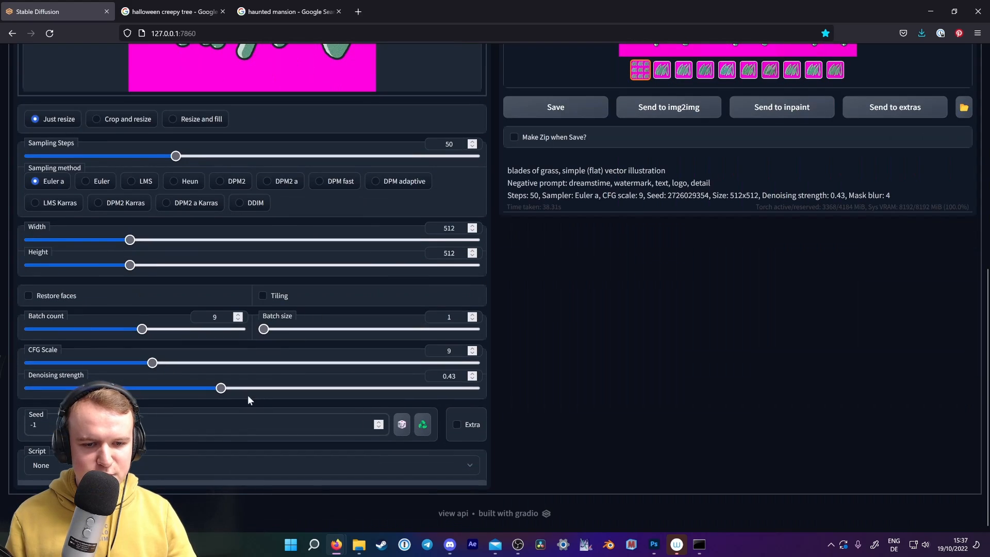
{"action": "left_click_drag", "start_coordinate": [288, 390], "coordinate": [304, 389]}
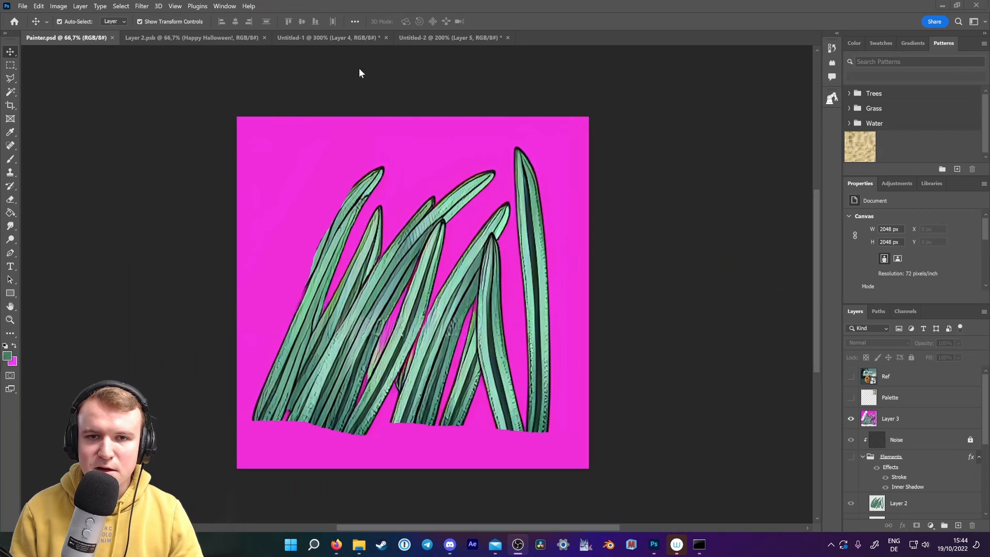
Switch to Stable Diffusion in the browser, copy the selected grass result and return to Photoshop's Untitled-2 document.
{"action": "left_click", "coordinate": [513, 7]}
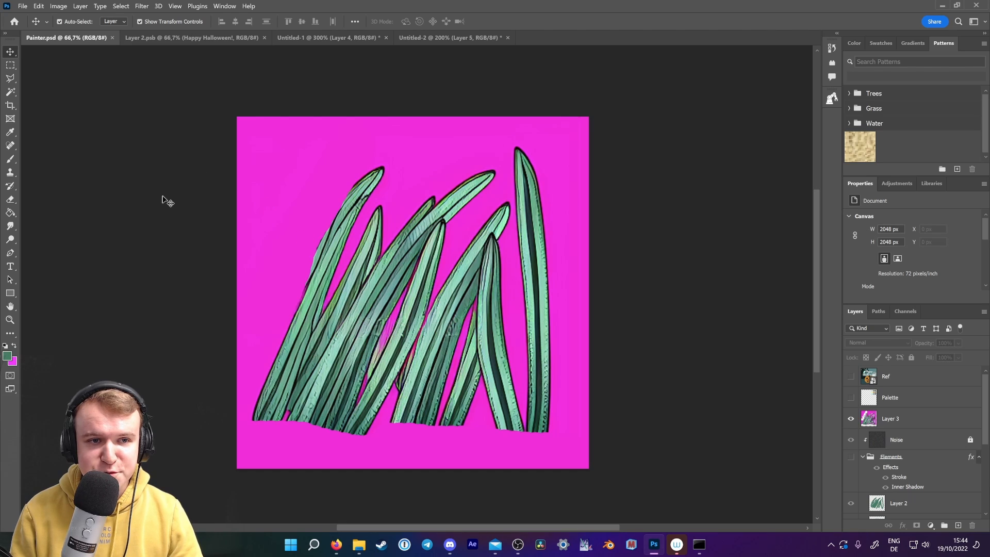
{"action": "key", "text": "b"}
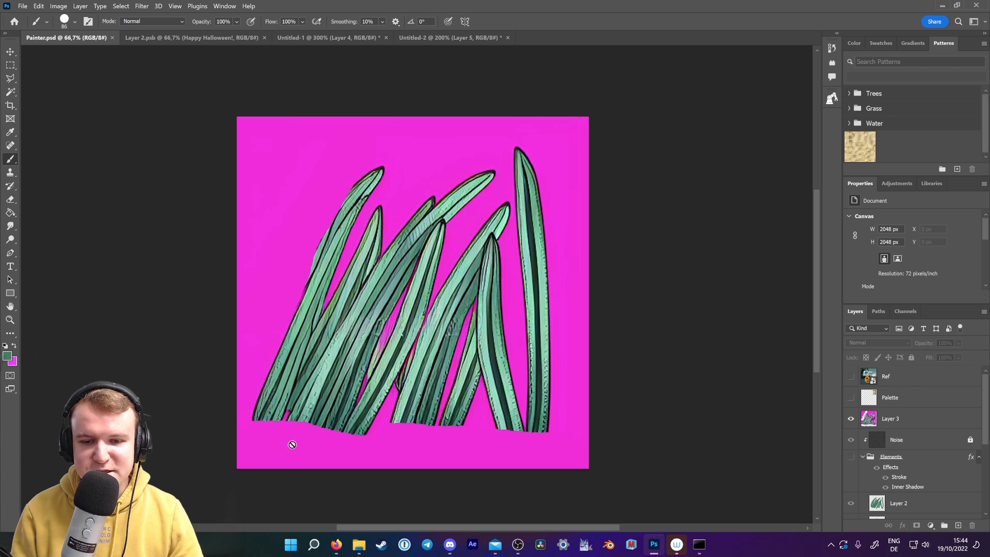
{"action": "left_click", "coordinate": [335, 545]}
{"action": "left_click", "coordinate": [343, 503]}
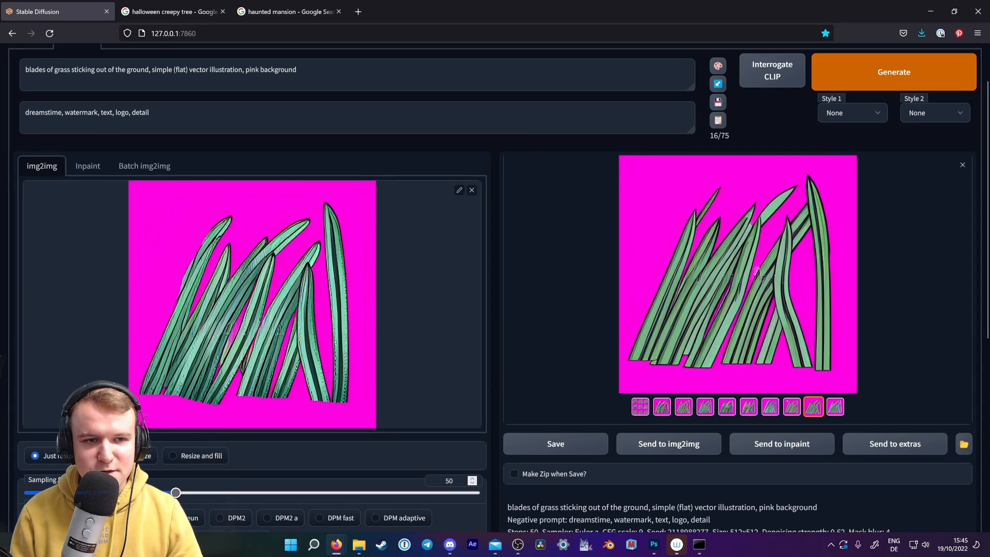
{"action": "left_click_drag", "start_coordinate": [25, 69], "coordinate": [172, 69]}
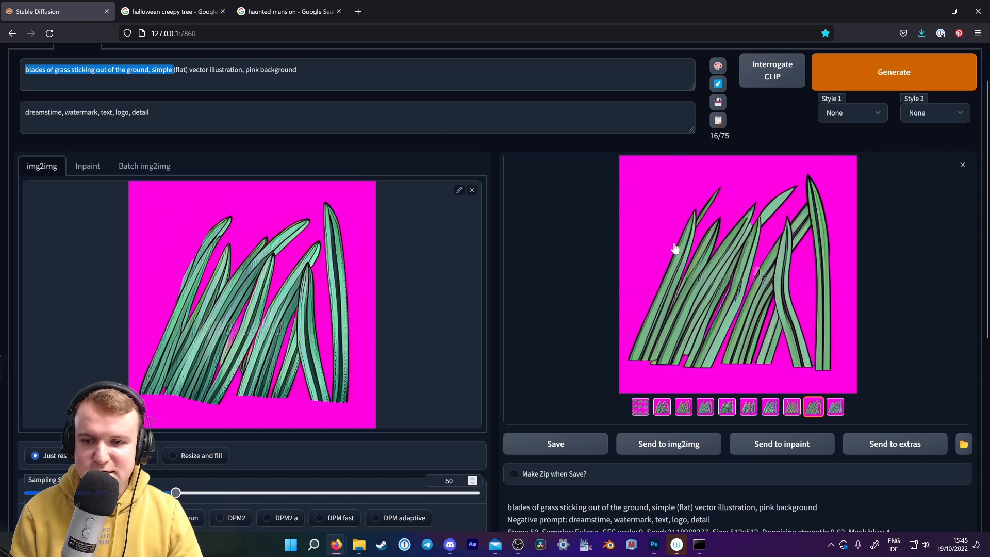
{"action": "right_click", "coordinate": [758, 234]}
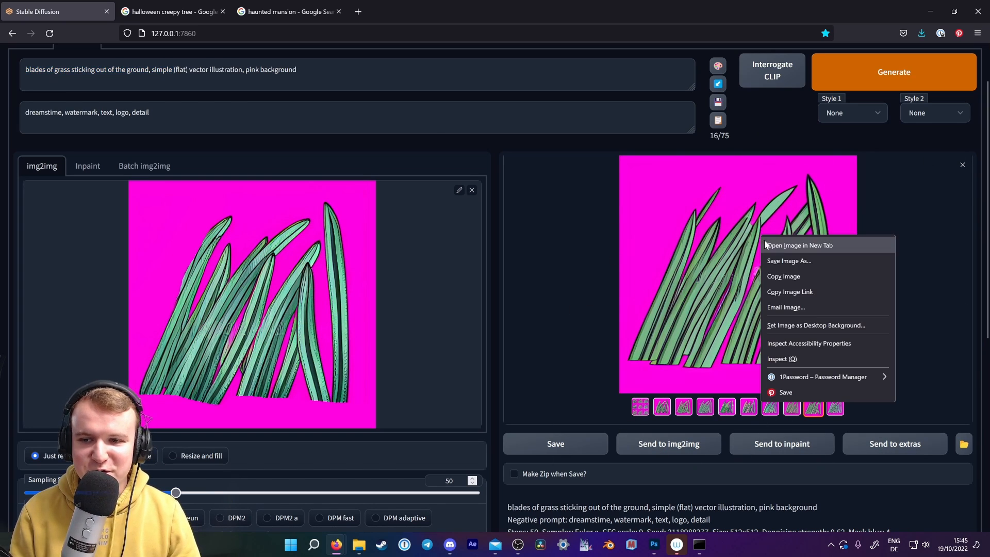
{"action": "left_click", "coordinate": [779, 274]}
{"action": "left_click", "coordinate": [622, 476]}
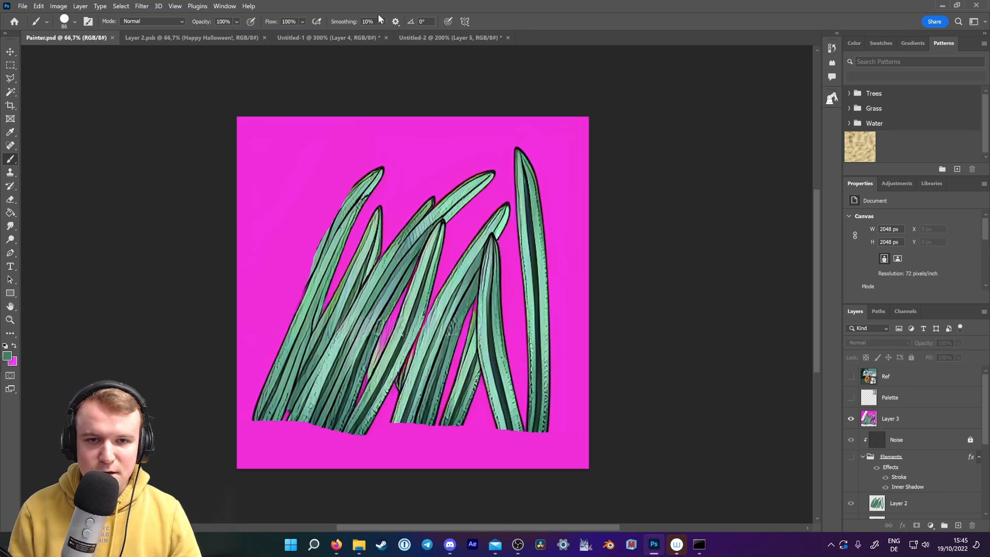
{"action": "left_click", "coordinate": [427, 38]}
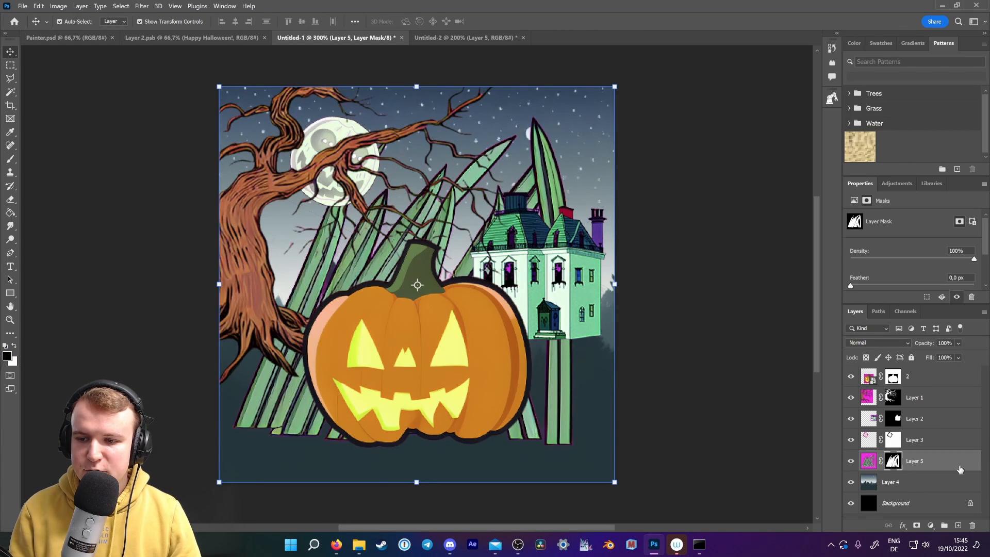
Move the masked grass layer to the top of the layer stack, scale it down and place it at the composition's lower-left edge.
{"action": "left_click_drag", "start_coordinate": [960, 469], "coordinate": [954, 372]}
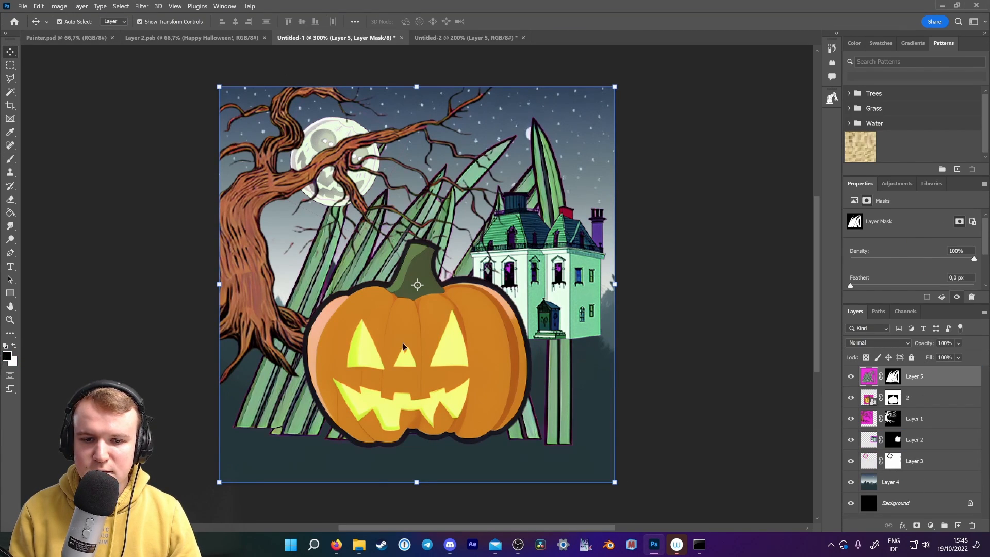
{"action": "left_click_drag", "start_coordinate": [617, 88], "coordinate": [327, 375]}
{"action": "left_click_drag", "start_coordinate": [264, 416], "coordinate": [285, 479]}
{"action": "mouse_move", "coordinate": [315, 398]}
{"action": "left_mouse_down"}
{"action": "mouse_move", "coordinate": [325, 407]}
{"action": "mouse_move", "coordinate": [337, 393]}
{"action": "mouse_move", "coordinate": [500, 410]}
{"action": "mouse_move", "coordinate": [309, 423]}
{"action": "mouse_move", "coordinate": [310, 405]}
{"action": "left_mouse_up"}
{"action": "key", "text": "Return"}
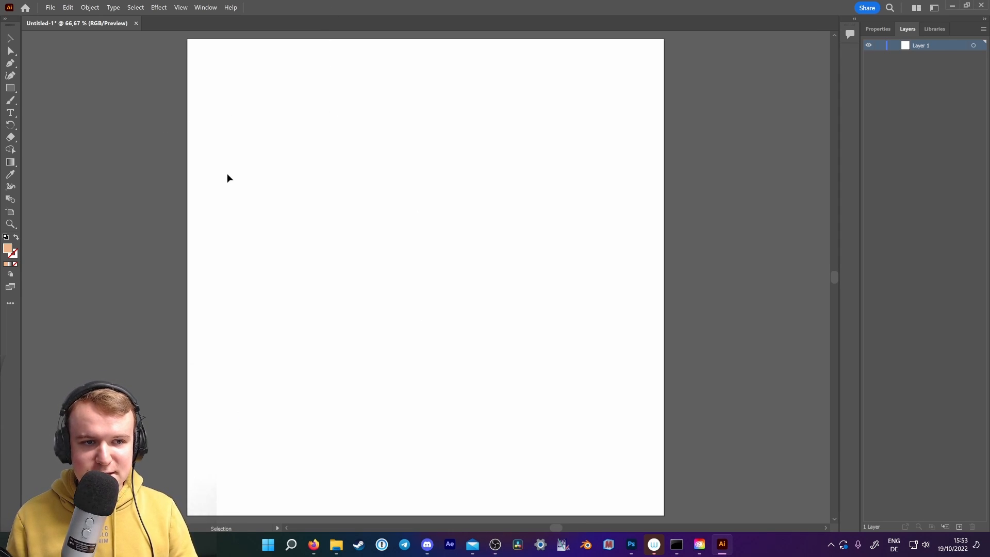
Check the color mode of the blank Illustrator document.
{"action": "left_click", "coordinate": [50, 8]}
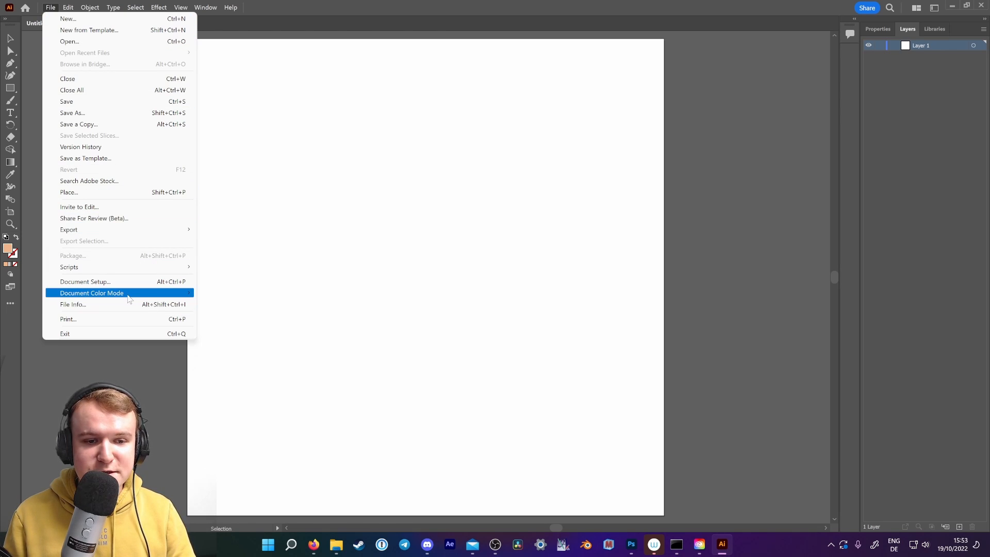
{"action": "mouse_move", "coordinate": [170, 298]}
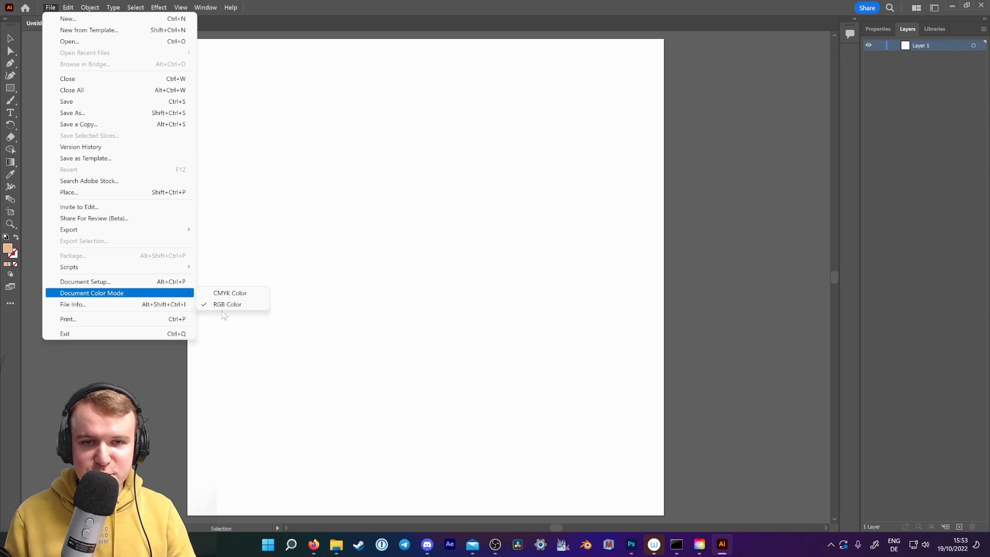
{"action": "left_click", "coordinate": [334, 5]}
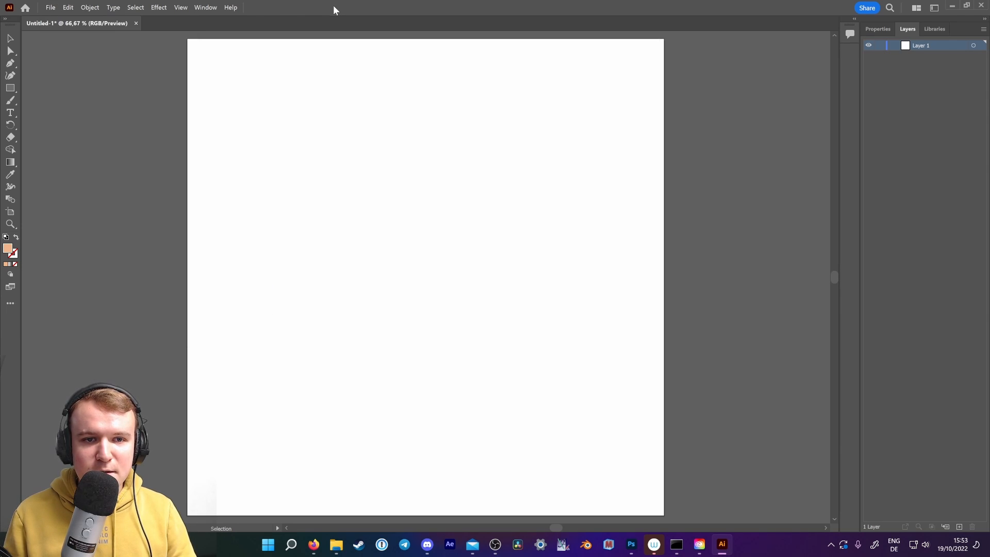
Bring up the Image Trace settings and park them beside the artboard.
{"action": "left_click", "coordinate": [215, 7]}
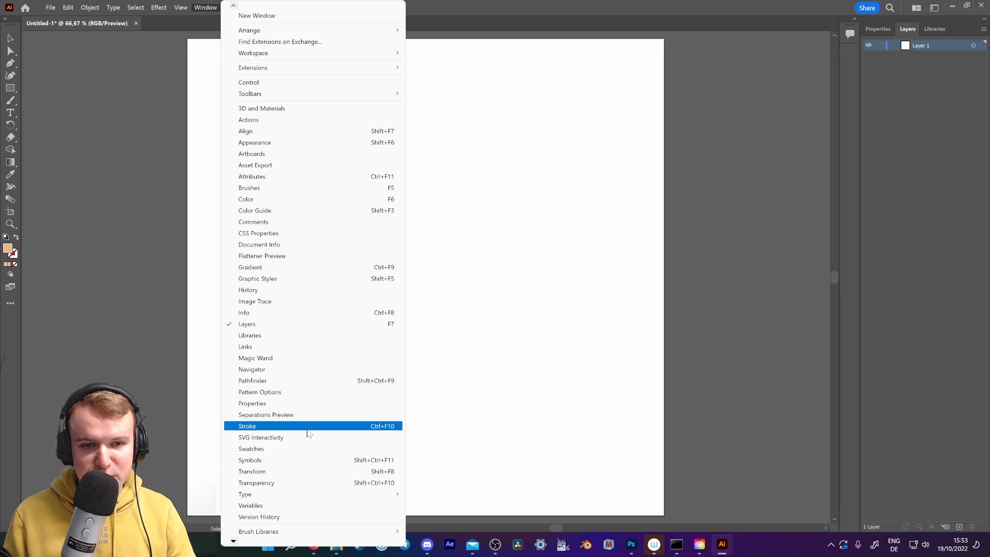
{"action": "left_click", "coordinate": [289, 301]}
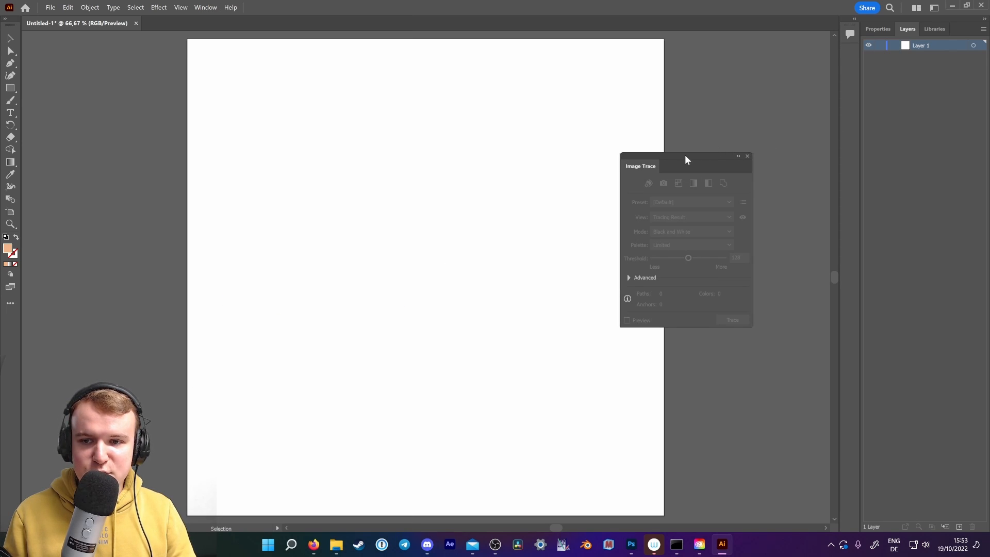
{"action": "left_click_drag", "start_coordinate": [686, 158], "coordinate": [731, 146]}
Browse to the Pumpkin folder in Tut10-MoGraph's Iterations and place the pumpkin image in the Illustrator document.
{"action": "left_click", "coordinate": [335, 546]}
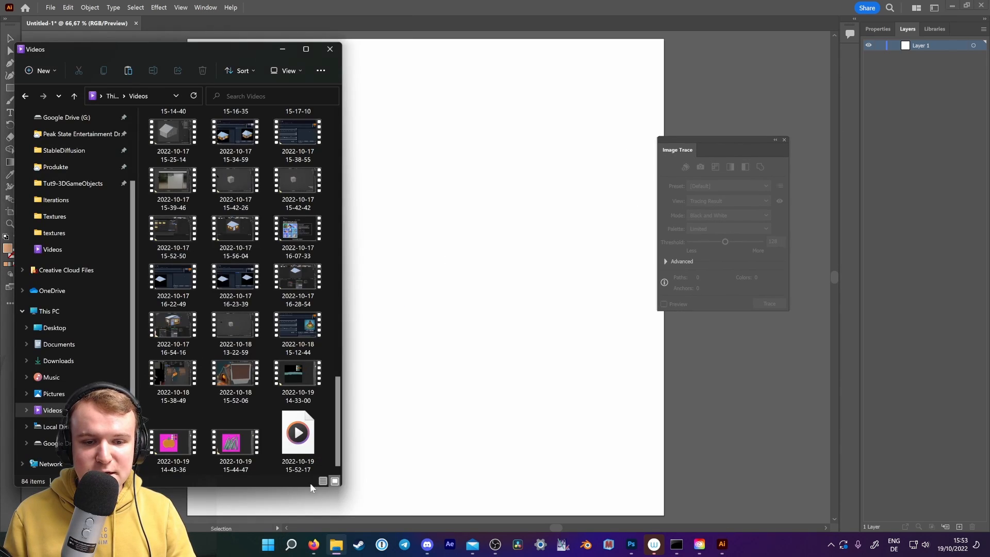
{"action": "scroll", "coordinate": [69, 194], "scroll_direction": "up", "scroll_amount": 1}
{"action": "left_click", "coordinate": [66, 221]}
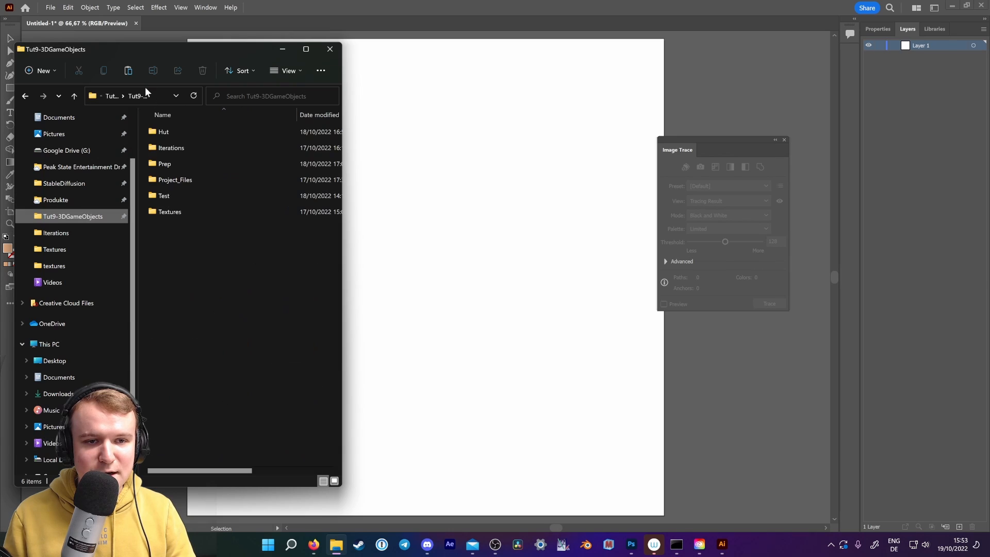
{"action": "left_click", "coordinate": [109, 95]}
{"action": "double_click", "coordinate": [166, 259]}
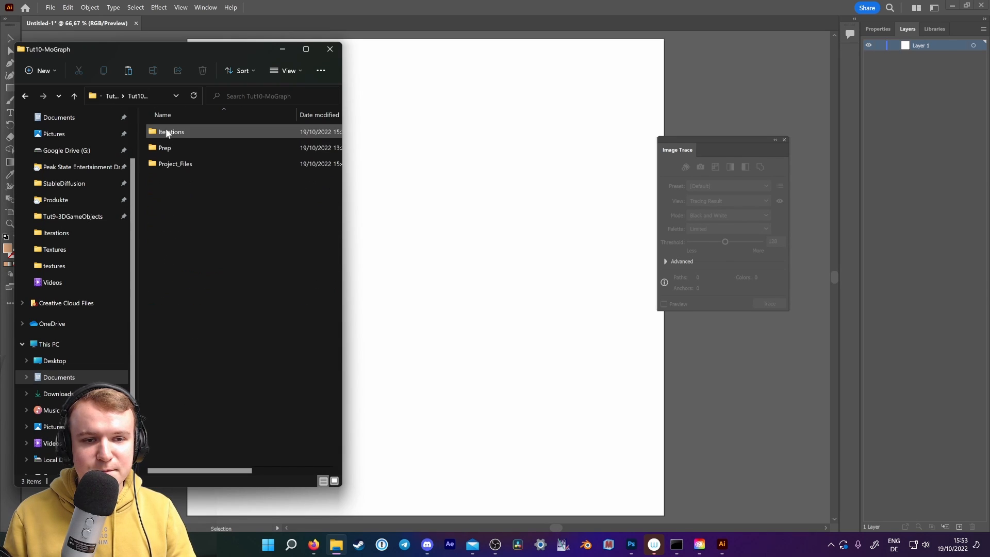
{"action": "double_click", "coordinate": [182, 132]}
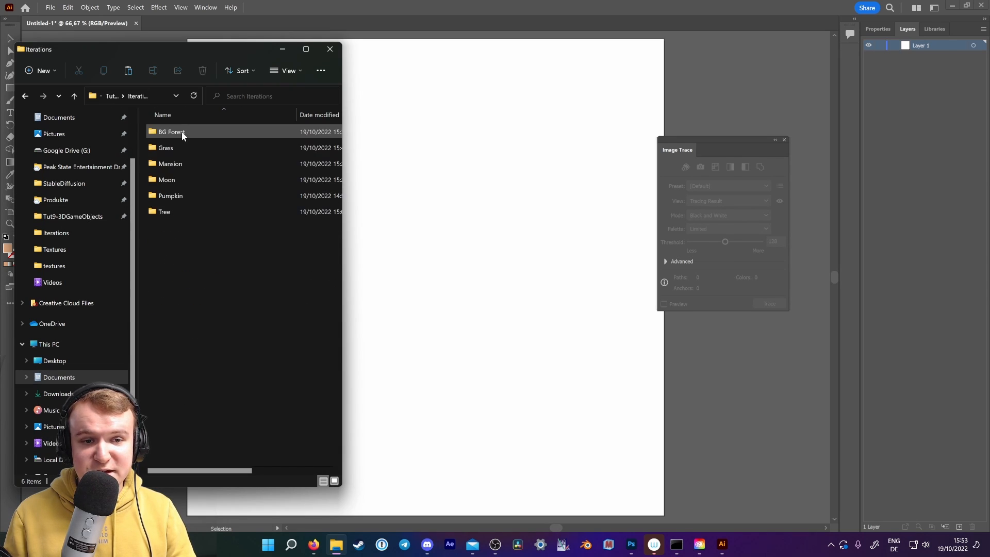
{"action": "double_click", "coordinate": [175, 194]}
{"action": "left_click", "coordinate": [216, 160]}
{"action": "left_click_drag", "start_coordinate": [405, 187], "coordinate": [455, 190]}
{"action": "left_click", "coordinate": [541, 127]}
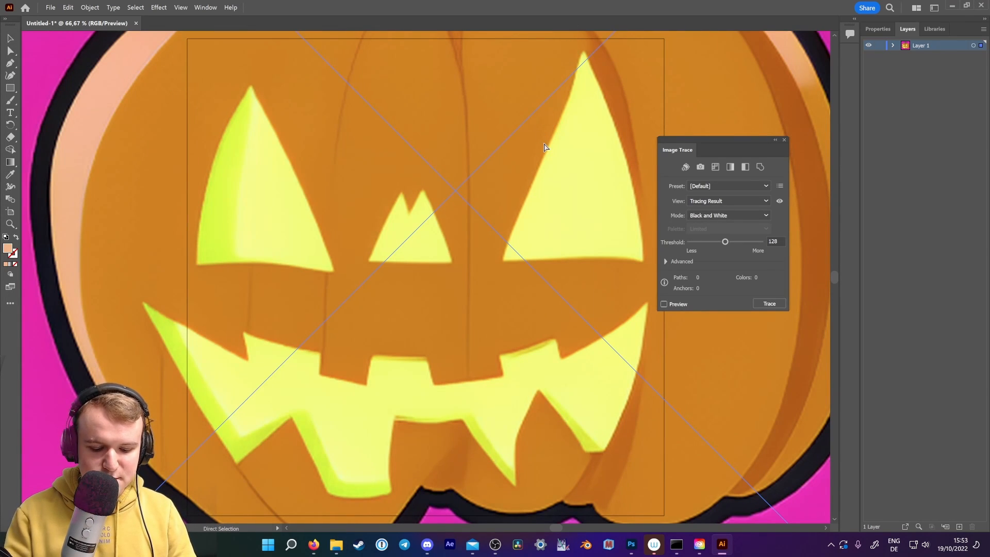
Scale the placed pumpkin image down and position it inside the artboard, slightly below its center.
{"action": "key", "text": "ctrl+minus"}
{"action": "key", "text": "ctrl+minus"}
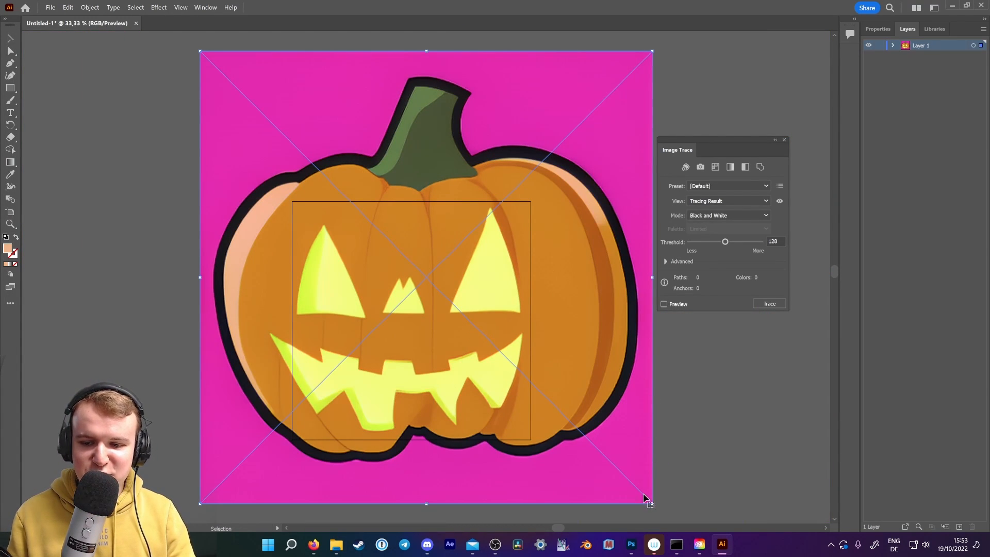
{"action": "left_click_drag", "start_coordinate": [655, 506], "coordinate": [497, 351]}
{"action": "left_click_drag", "start_coordinate": [460, 294], "coordinate": [440, 358]}
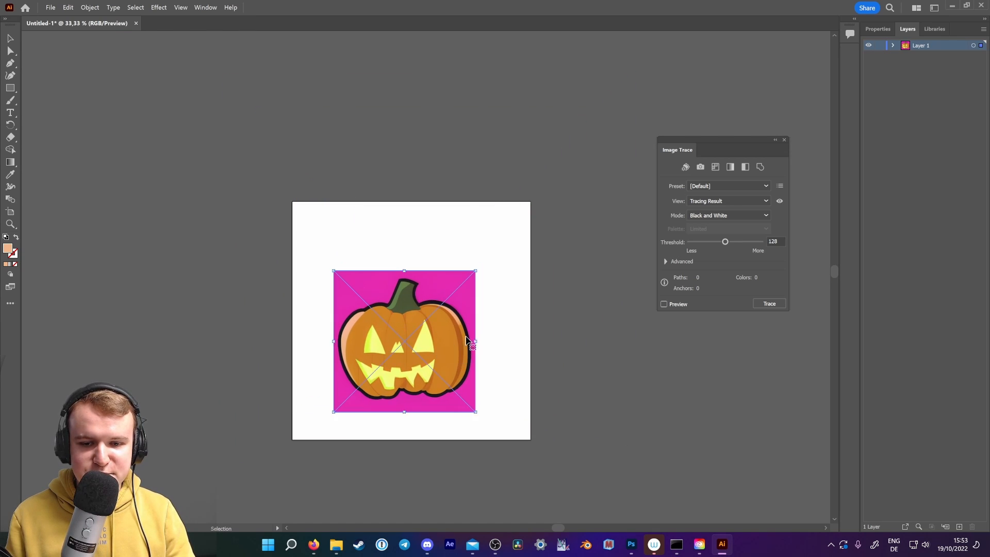
{"action": "key", "text": "ctrl+plus"}
{"action": "key", "text": "ctrl+plus"}
{"action": "key", "text": "ctrl+plus"}
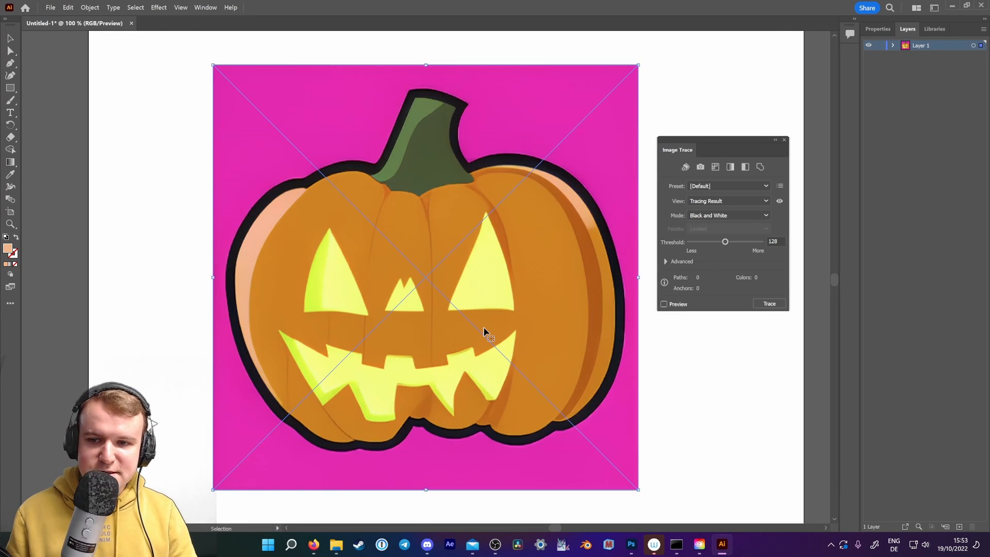
Trace the pumpkin image with the 16 Colors preset, continuing despite the large image size.
{"action": "left_click_drag", "start_coordinate": [700, 140], "coordinate": [730, 117]}
{"action": "left_click", "coordinate": [753, 163]}
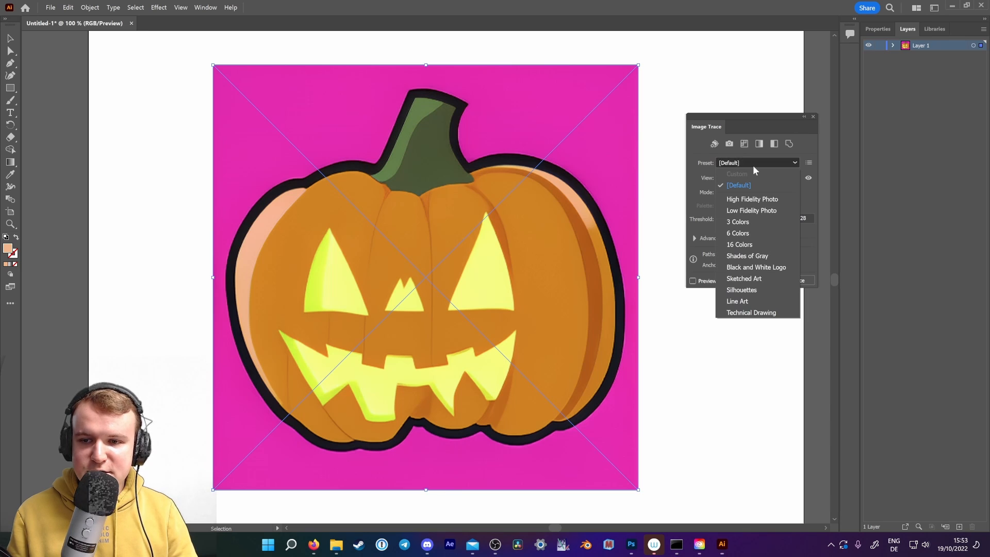
{"action": "left_click", "coordinate": [753, 245]}
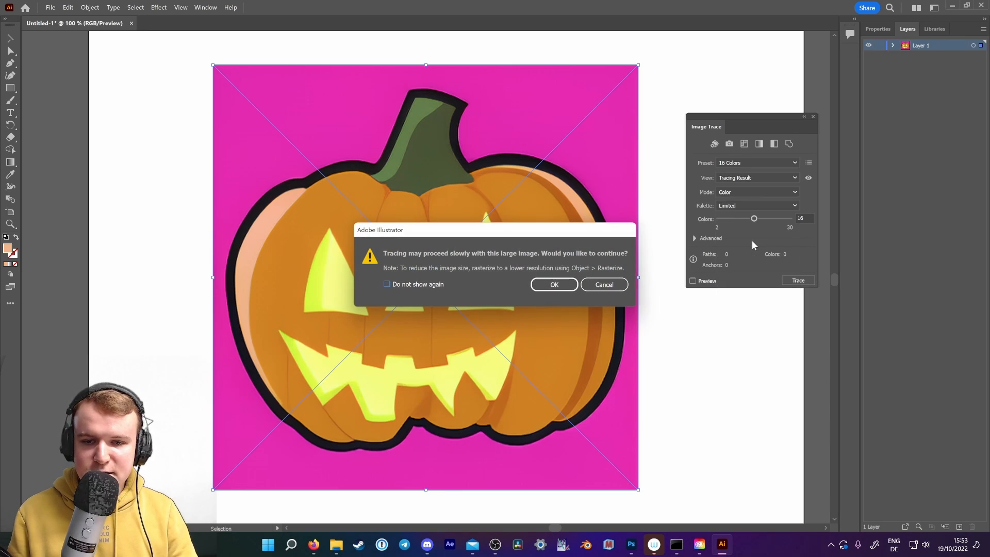
{"action": "left_click", "coordinate": [428, 286]}
{"action": "key", "text": "Return"}
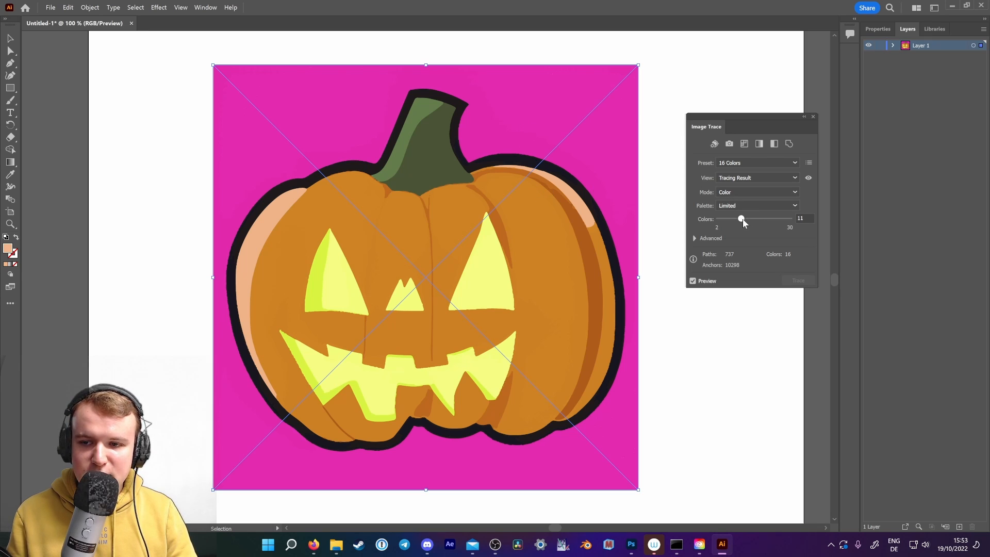
Reduce the pumpkin tracing to 9 colors and expand it into editable vector paths.
{"action": "left_click_drag", "start_coordinate": [738, 220], "coordinate": [738, 221]}
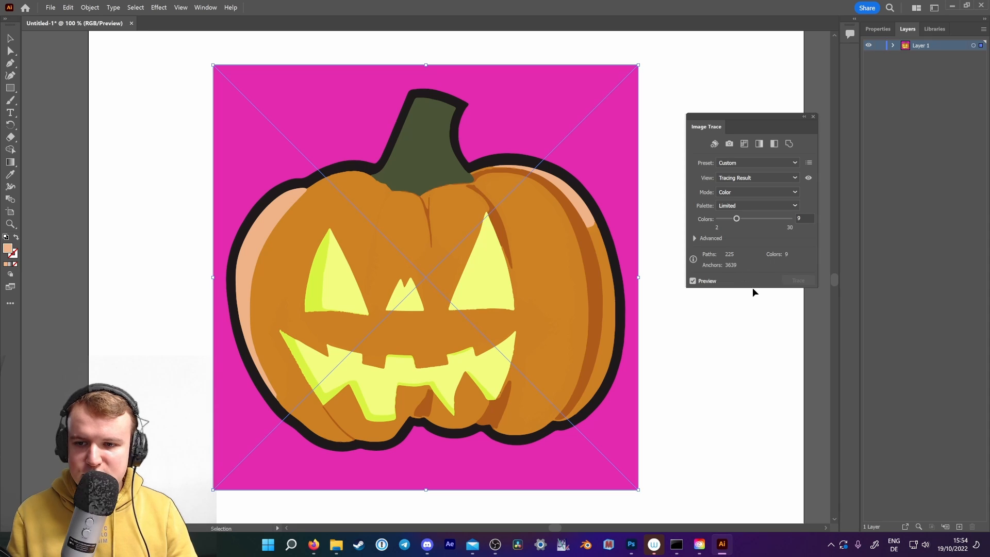
{"action": "left_click", "coordinate": [90, 7]}
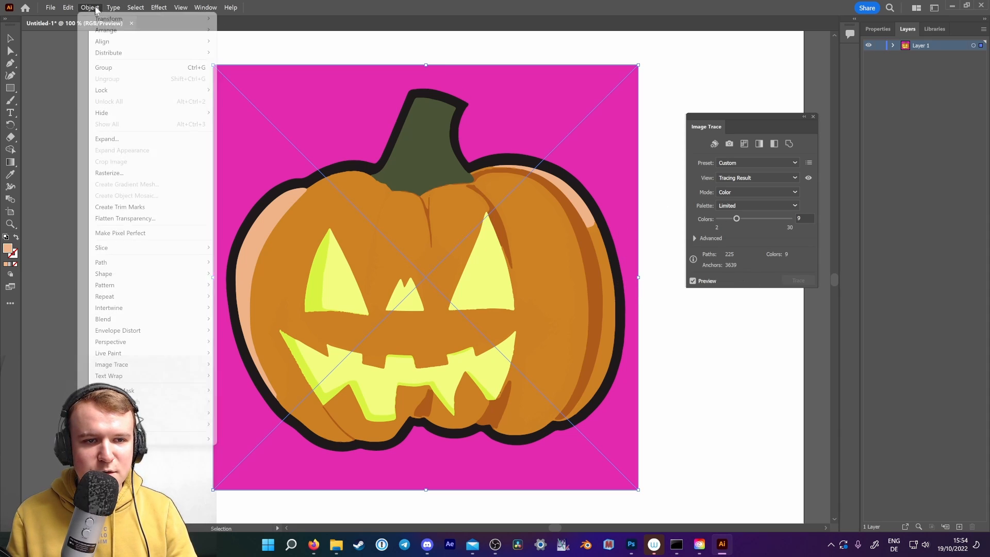
{"action": "mouse_move", "coordinate": [158, 366]}
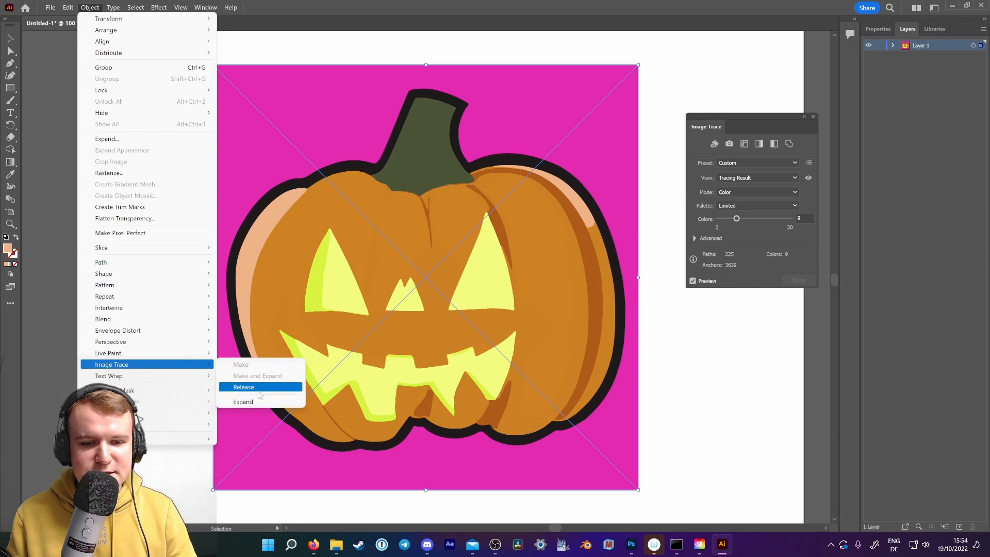
{"action": "left_click", "coordinate": [253, 401]}
{"action": "left_click", "coordinate": [157, 144]}
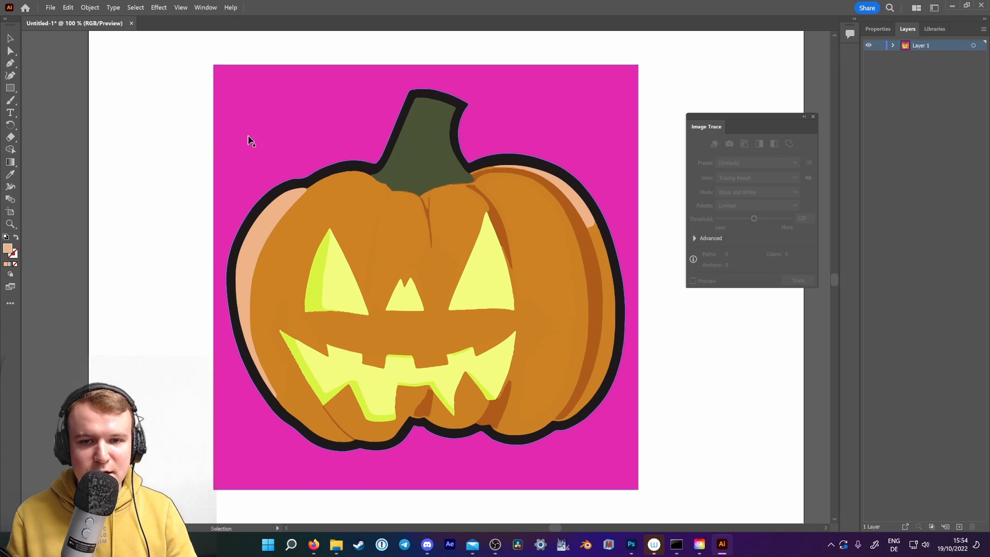
Isolate the pumpkin group and delete its magenta background and the leftover thin edge shape around it.
{"action": "left_click_drag", "start_coordinate": [266, 135], "coordinate": [267, 115]}
{"action": "double_click", "coordinate": [263, 129]}
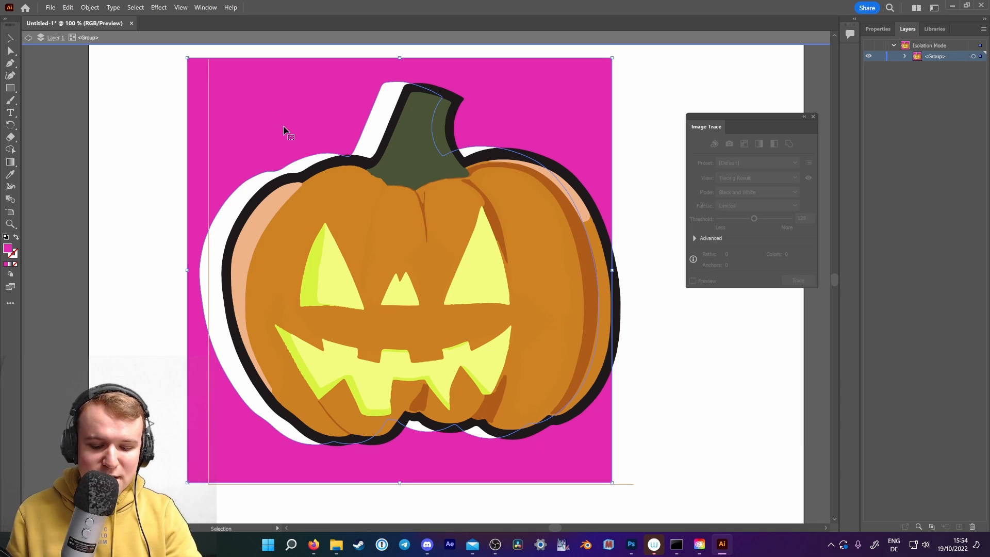
{"action": "key", "text": "Delete"}
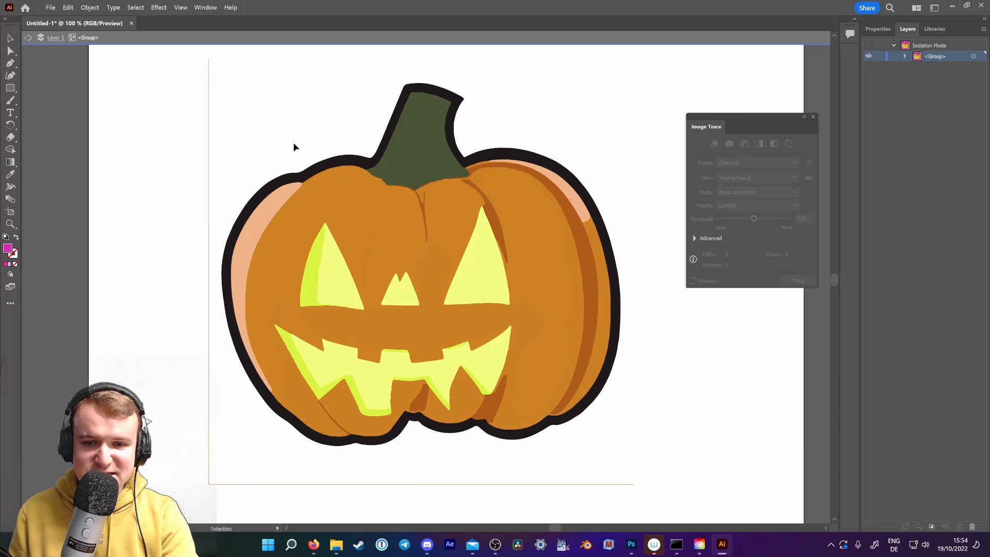
{"action": "left_click", "coordinate": [567, 485]}
{"action": "key", "text": "Delete"}
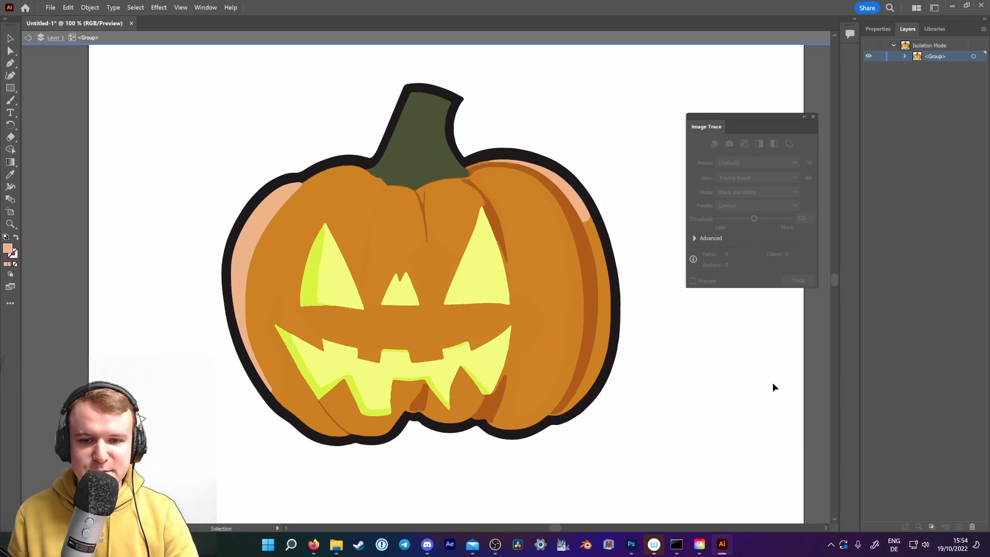
Leave isolation mode and rename Layer 1 to Pumpkin.
{"action": "scroll", "coordinate": [654, 339], "scroll_direction": "up", "scroll_amount": 3}
{"action": "scroll", "coordinate": [654, 340], "scroll_direction": "down", "scroll_amount": 2}
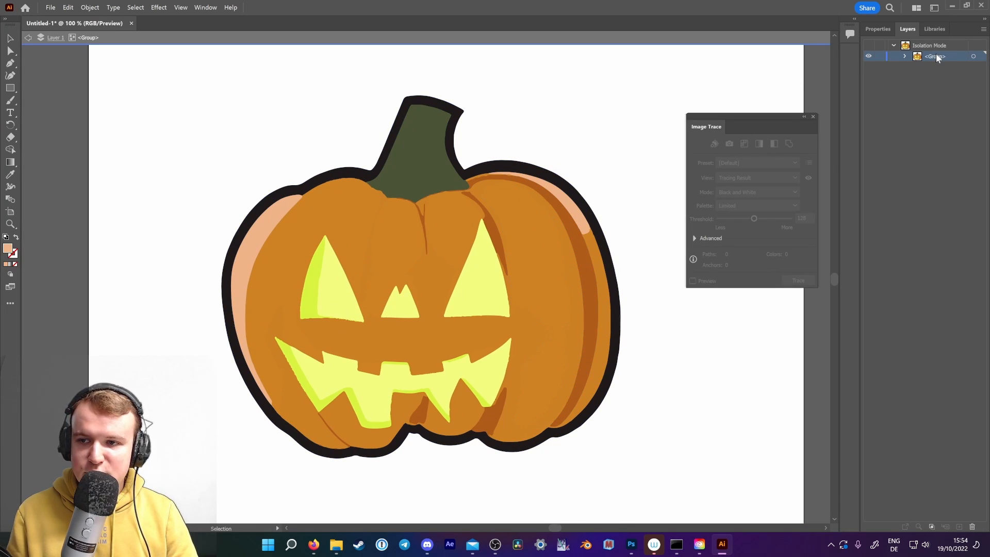
{"action": "double_click", "coordinate": [937, 56]}
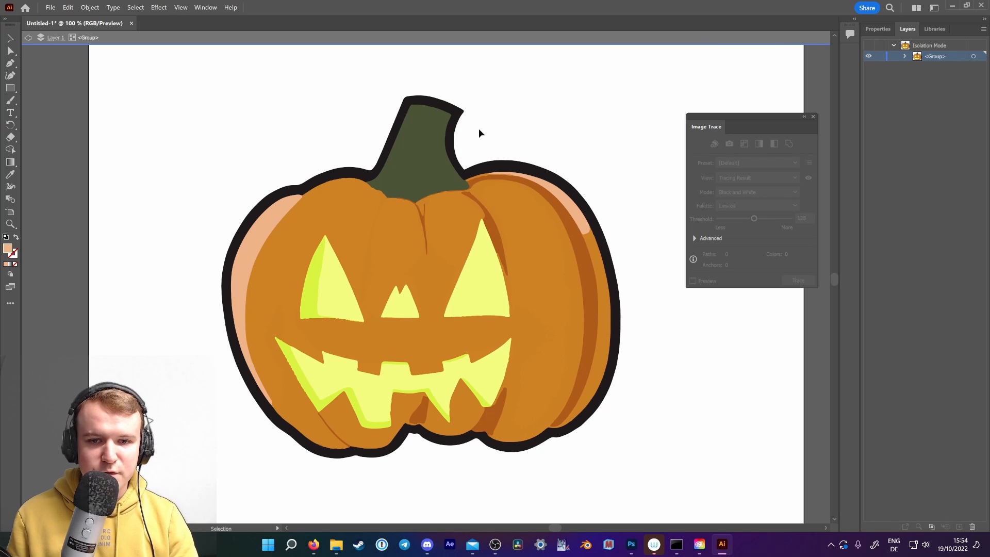
{"action": "double_click", "coordinate": [813, 69]}
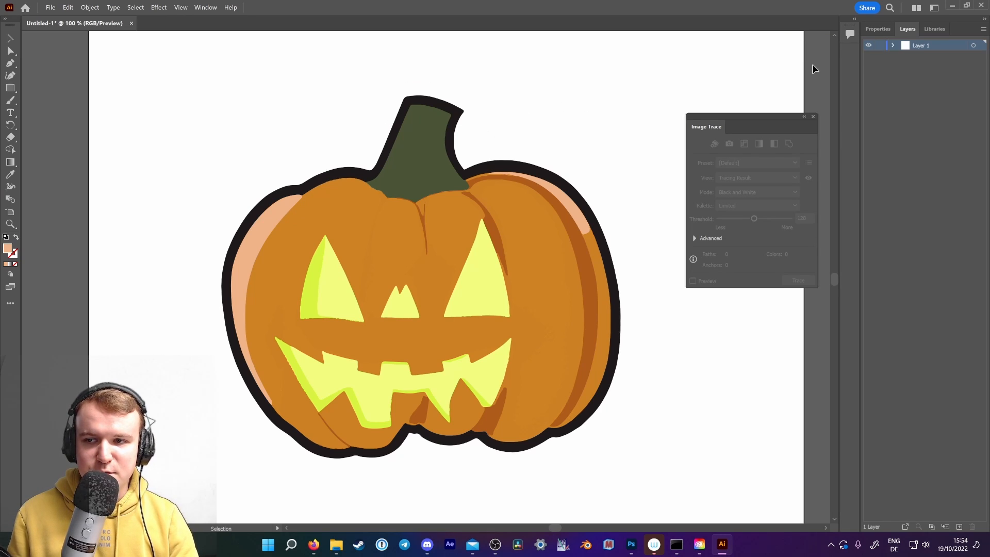
{"action": "double_click", "coordinate": [924, 47]}
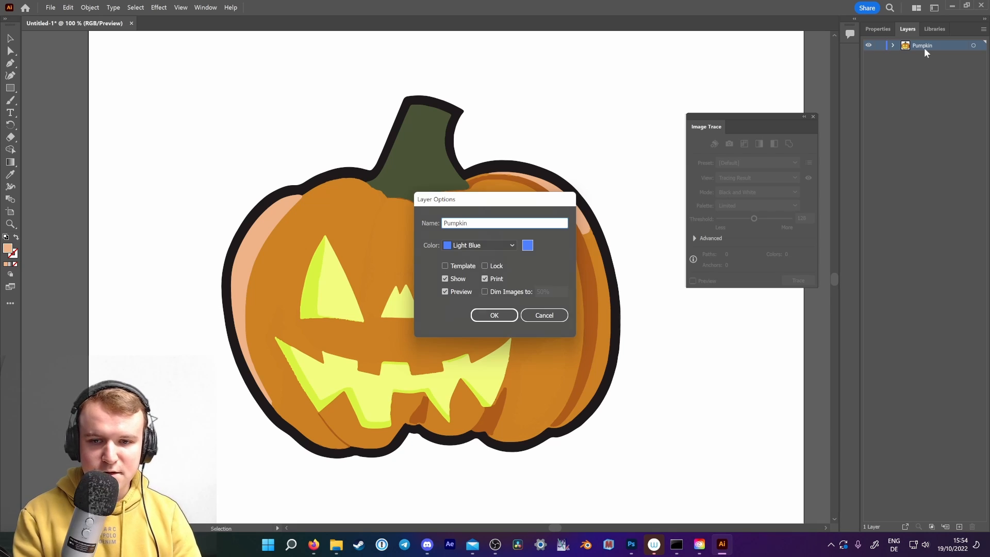
{"action": "key", "text": "Return"}
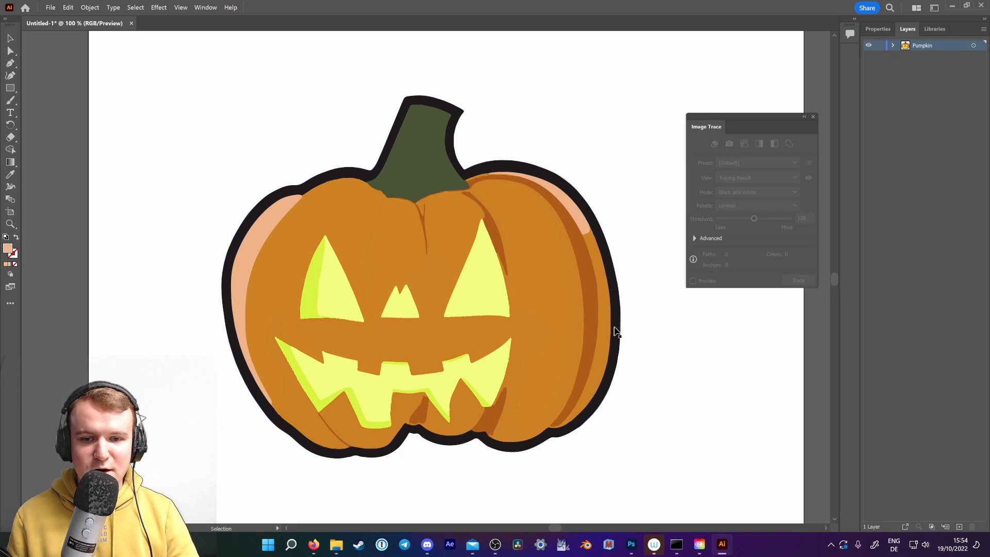
Place the moon image from the Moon folder in Iterations into the Illustrator document.
{"action": "left_click", "coordinate": [336, 545]}
{"action": "left_click", "coordinate": [109, 96]}
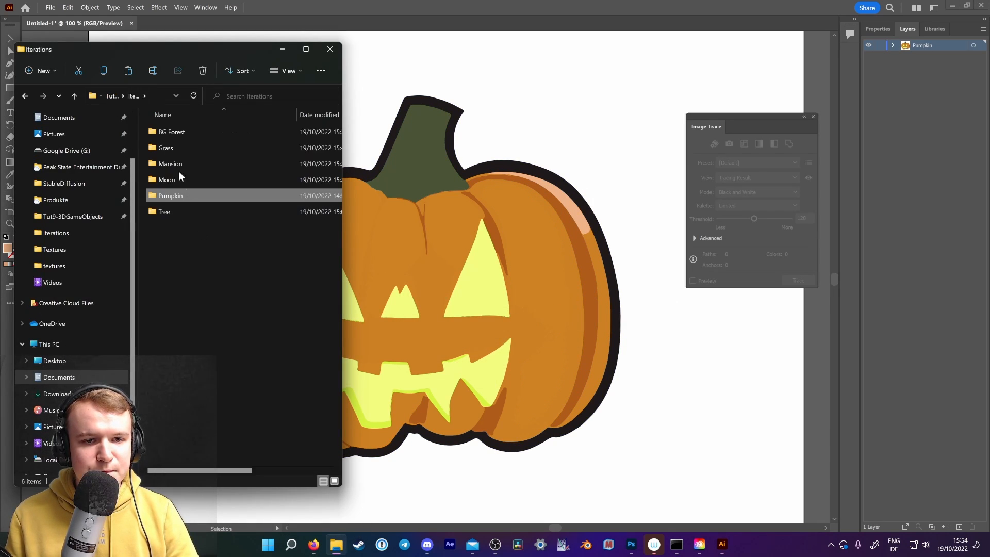
{"action": "double_click", "coordinate": [170, 180]}
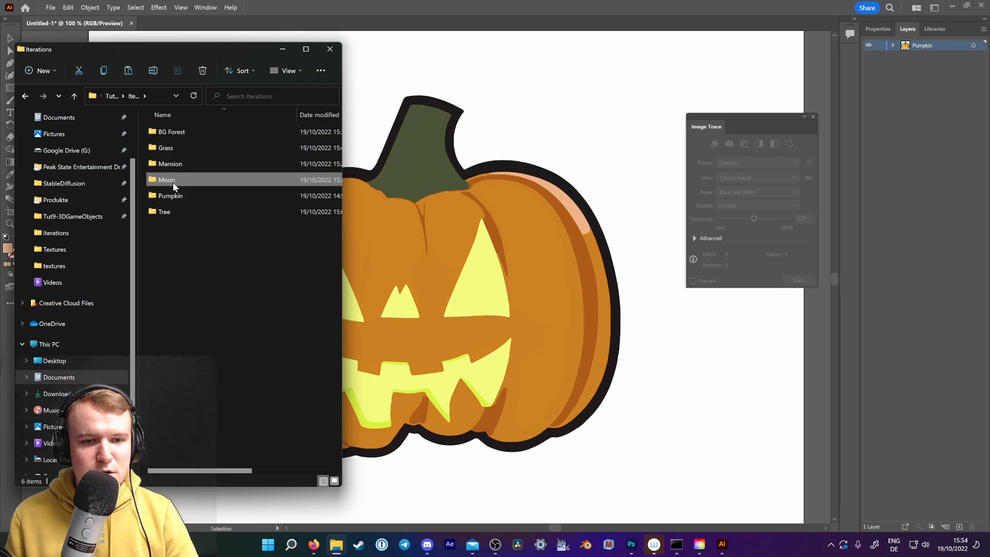
{"action": "left_click_drag", "start_coordinate": [242, 149], "coordinate": [562, 233]}
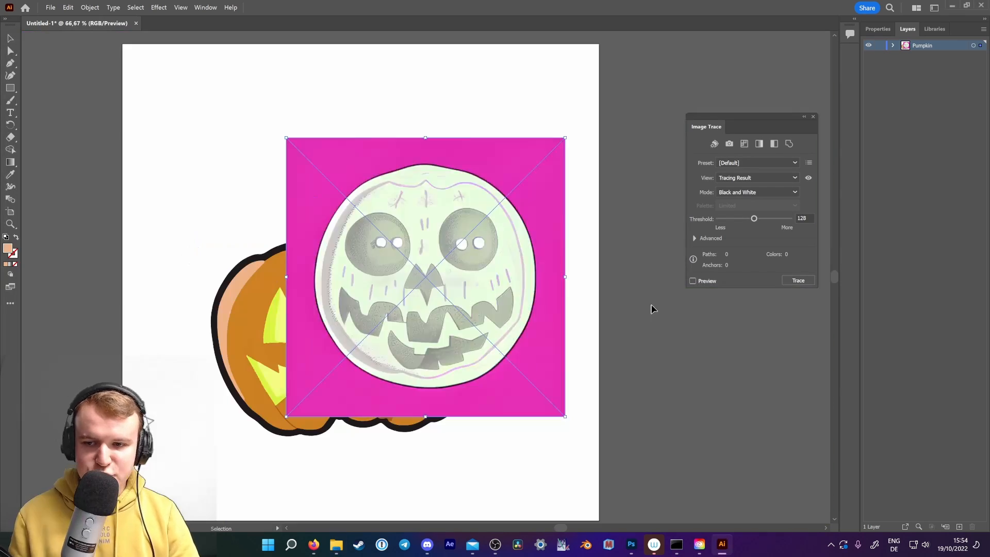
{"action": "left_click", "coordinate": [89, 7]}
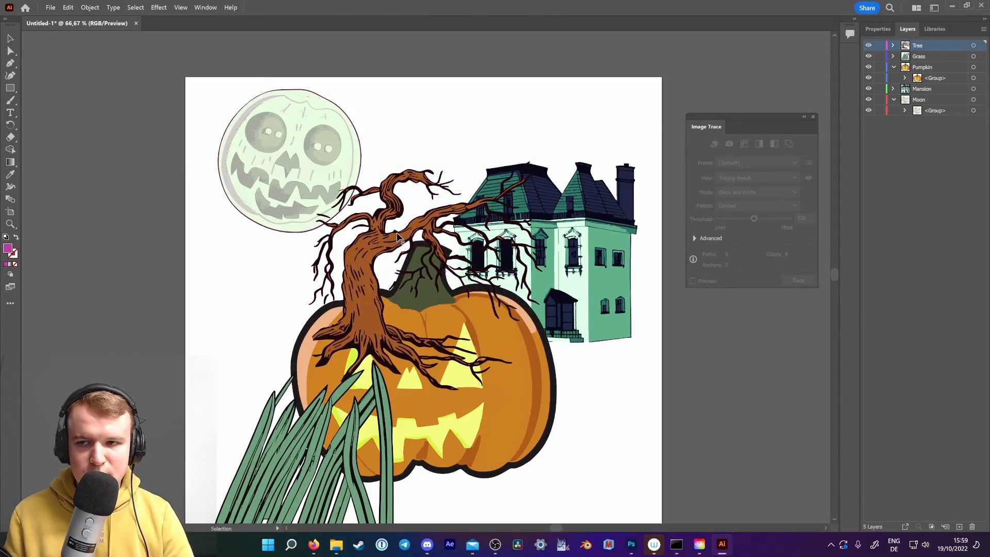
Move the tree left and down, clear of the mansion, and reorder its layer between Mansion and Moon.
{"action": "left_click", "coordinate": [388, 236]}
{"action": "left_click", "coordinate": [629, 404]}
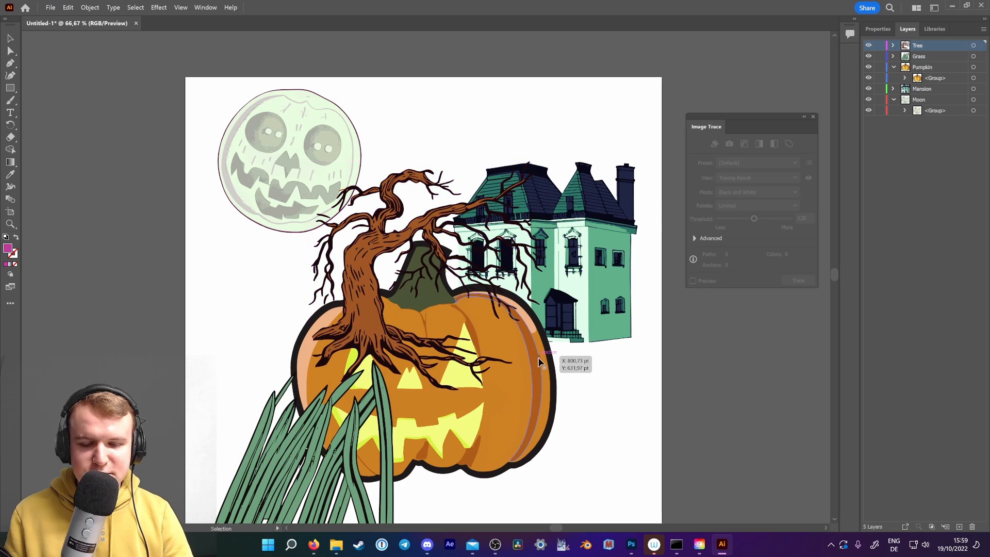
{"action": "scroll", "coordinate": [545, 360], "scroll_direction": "down", "scroll_amount": 2}
{"action": "left_click_drag", "start_coordinate": [359, 214], "coordinate": [266, 255]}
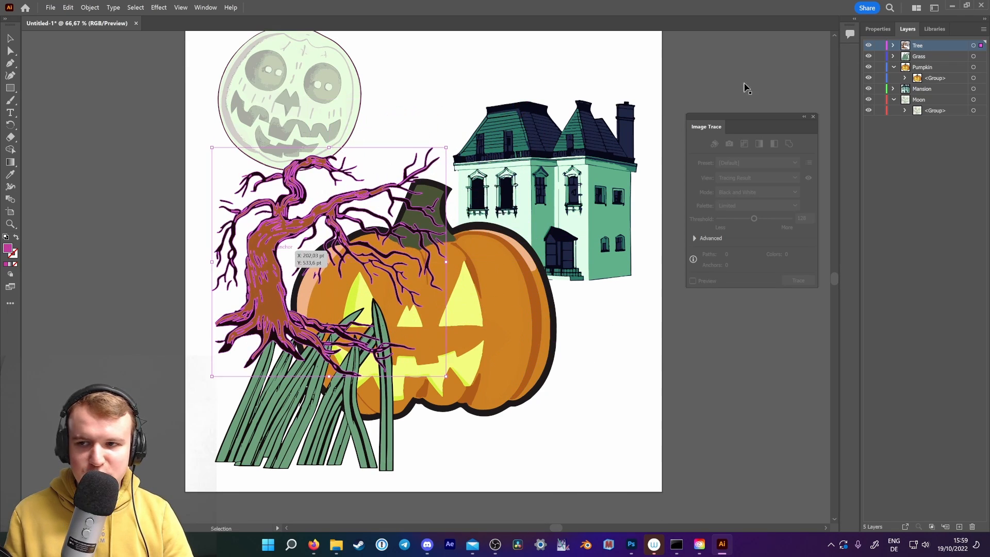
{"action": "left_click_drag", "start_coordinate": [924, 50], "coordinate": [927, 105]}
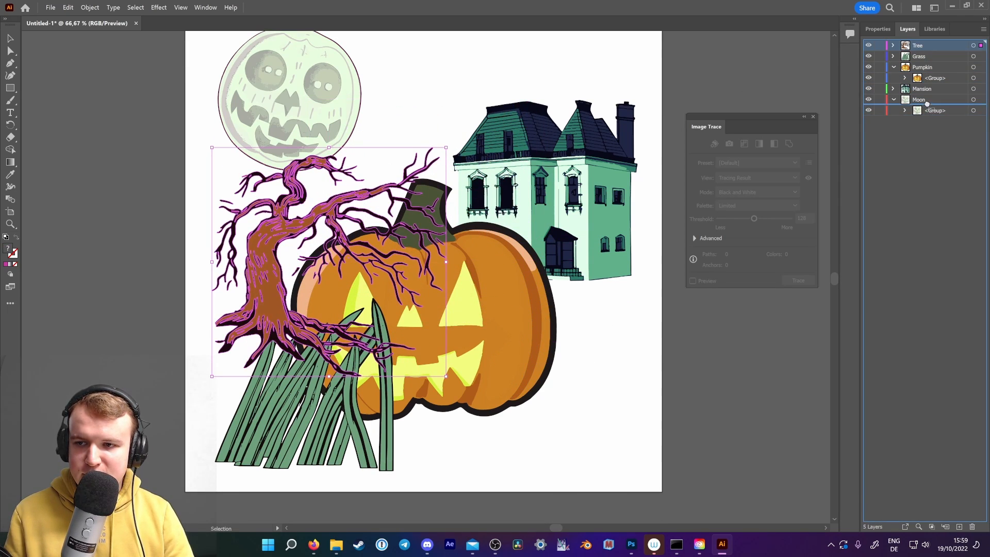
{"action": "left_click_drag", "start_coordinate": [926, 104], "coordinate": [925, 96]}
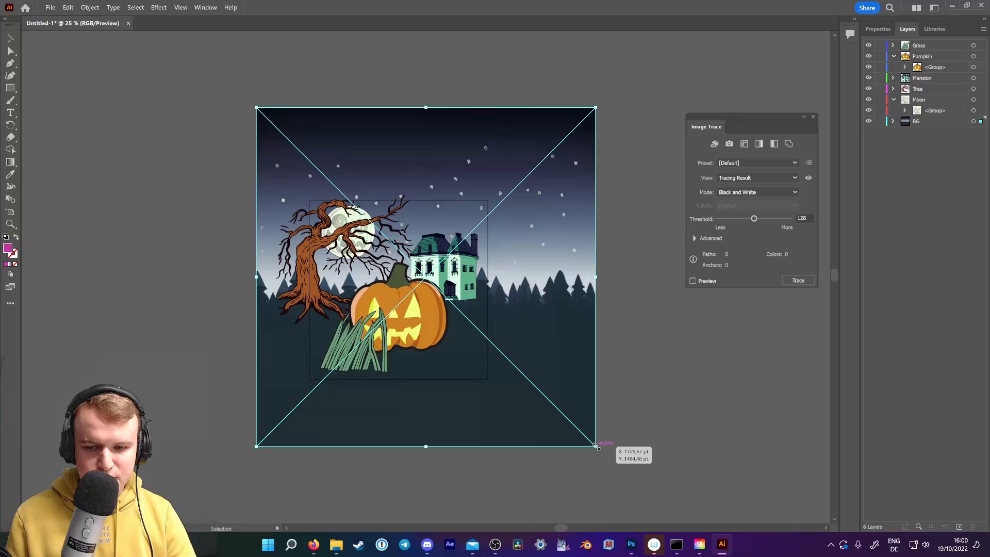
Scale down the night-forest background image and position it so it slightly overlaps every edge of the artboard.
{"action": "left_click_drag", "start_coordinate": [597, 447], "coordinate": [523, 385]}
{"action": "left_click_drag", "start_coordinate": [494, 328], "coordinate": [471, 335]}
{"action": "key", "text": "ctrl+equal"}
{"action": "key", "text": "v"}
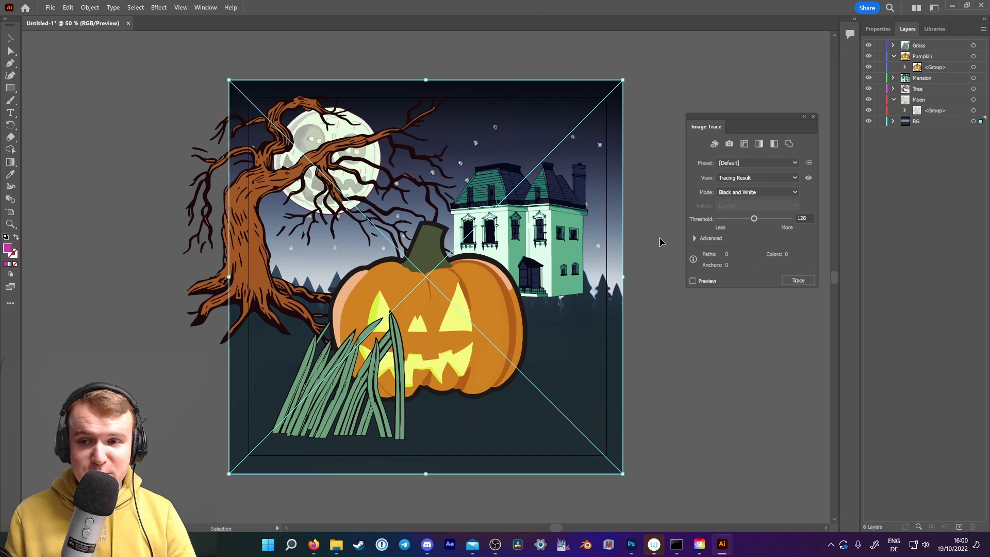
Trace the image on the BG layer with the 6 Colors preset and deselect it.
{"action": "left_click", "coordinate": [938, 120]}
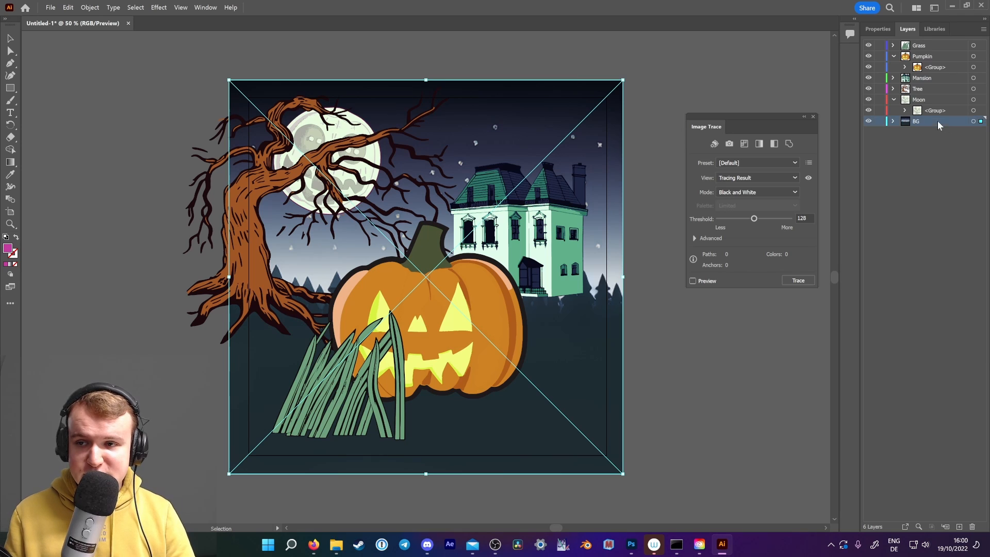
{"action": "left_click", "coordinate": [769, 164]}
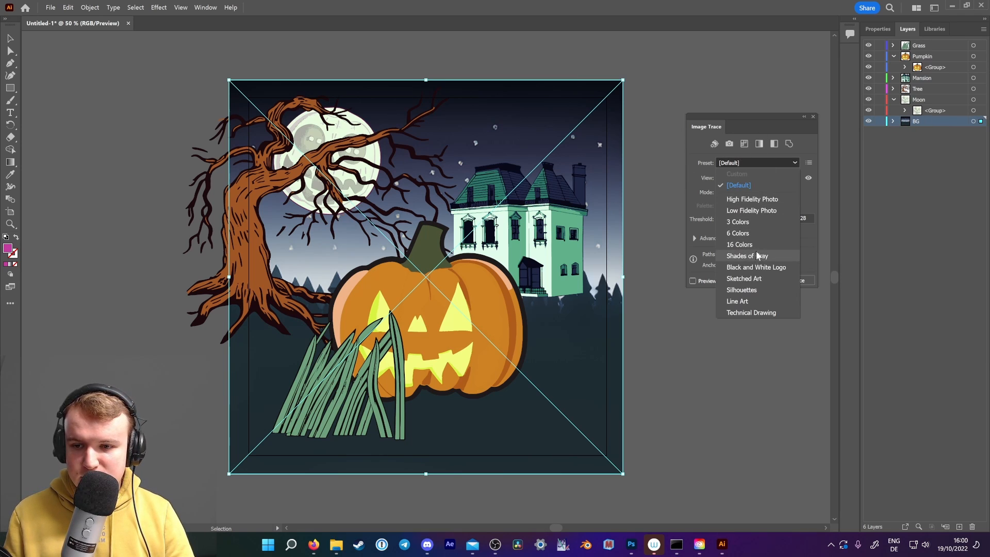
{"action": "left_click", "coordinate": [739, 233]}
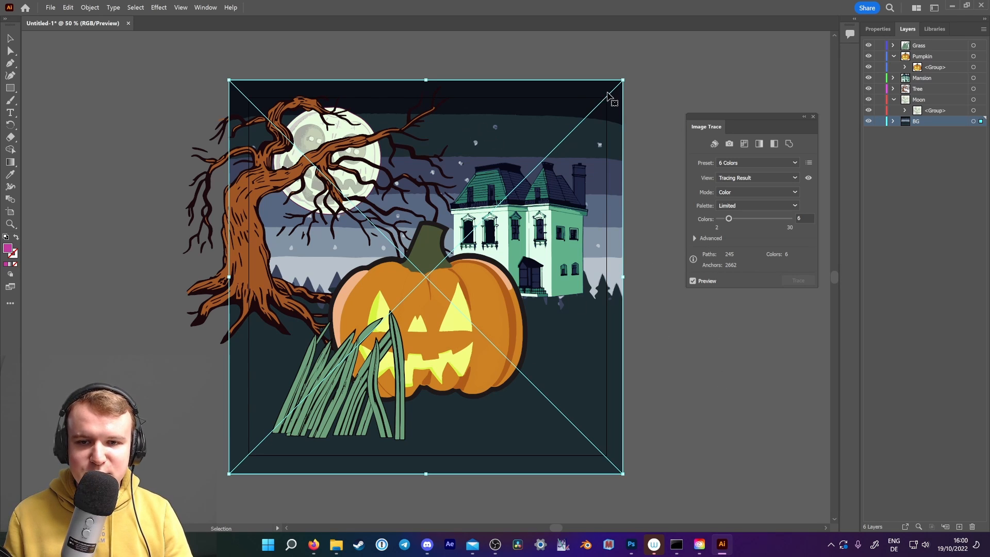
{"action": "left_click", "coordinate": [710, 333]}
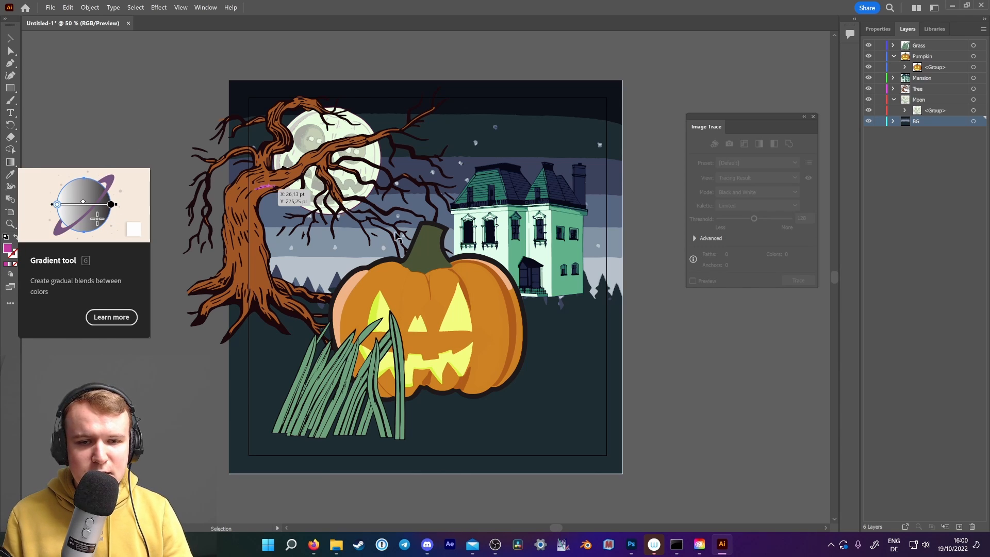
Add a layer above BG and define a linear gradient fill with the light horizon and dark sky colors sampled from the background.
{"action": "left_click", "coordinate": [958, 527]}
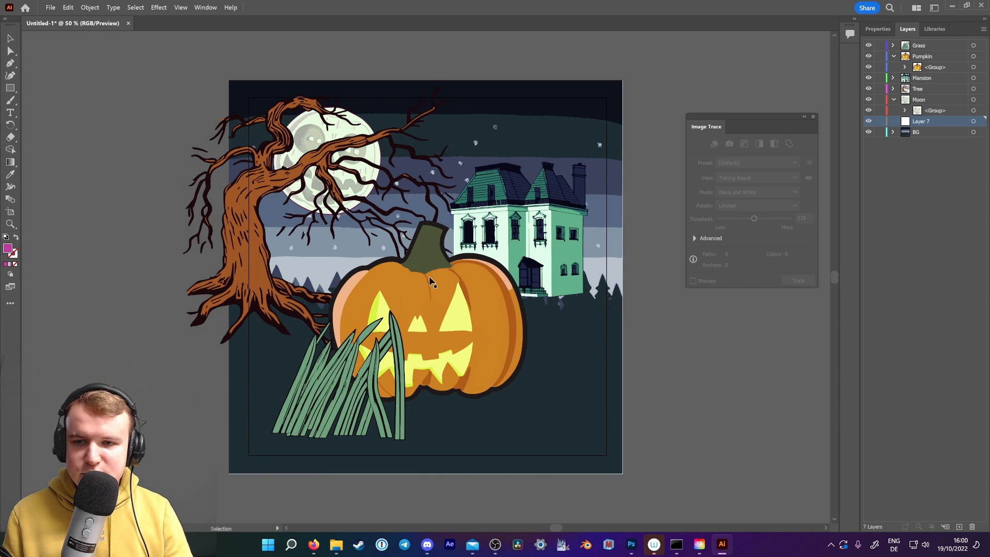
{"action": "left_click_drag", "start_coordinate": [944, 121], "coordinate": [921, 119]}
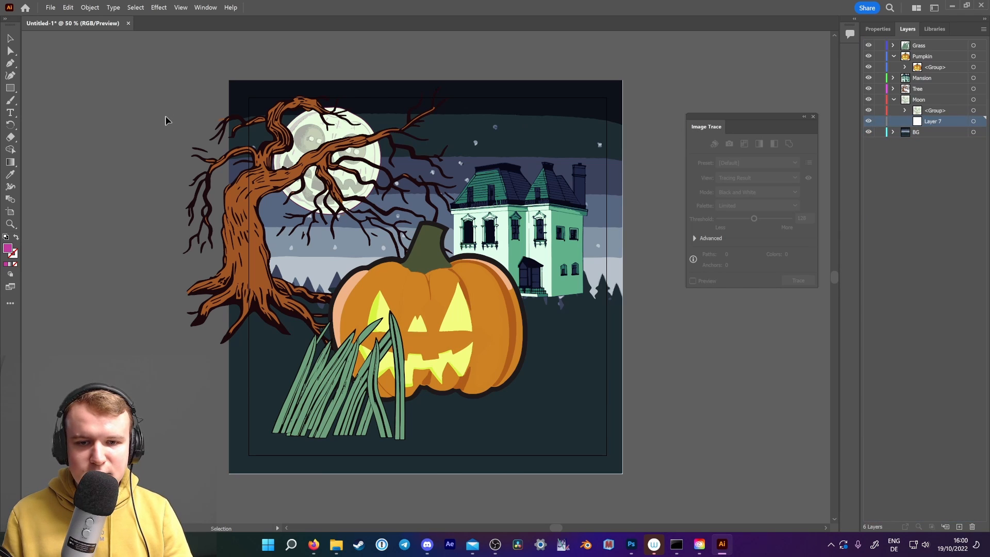
{"action": "left_click", "coordinate": [10, 162]}
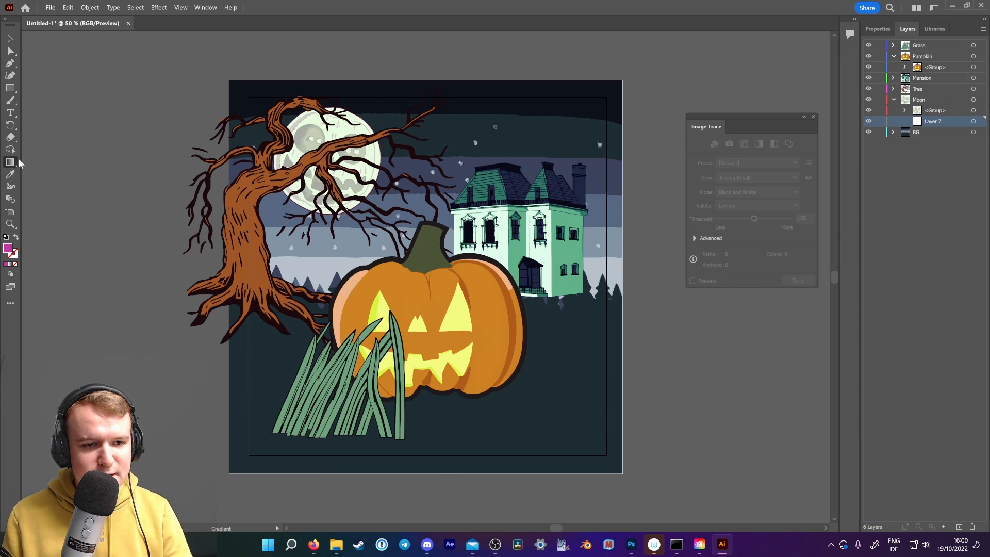
{"action": "left_click", "coordinate": [12, 265]}
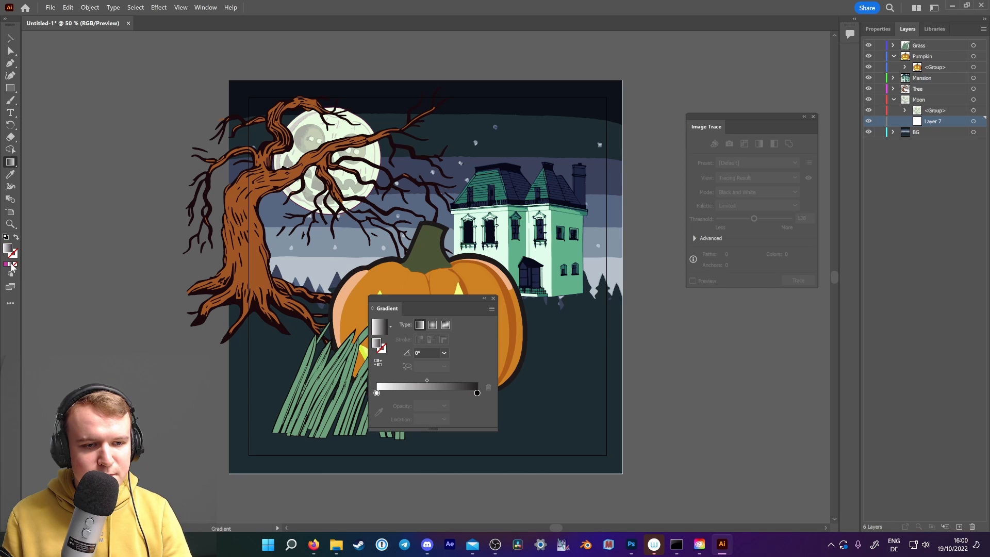
{"action": "left_click", "coordinate": [376, 393]}
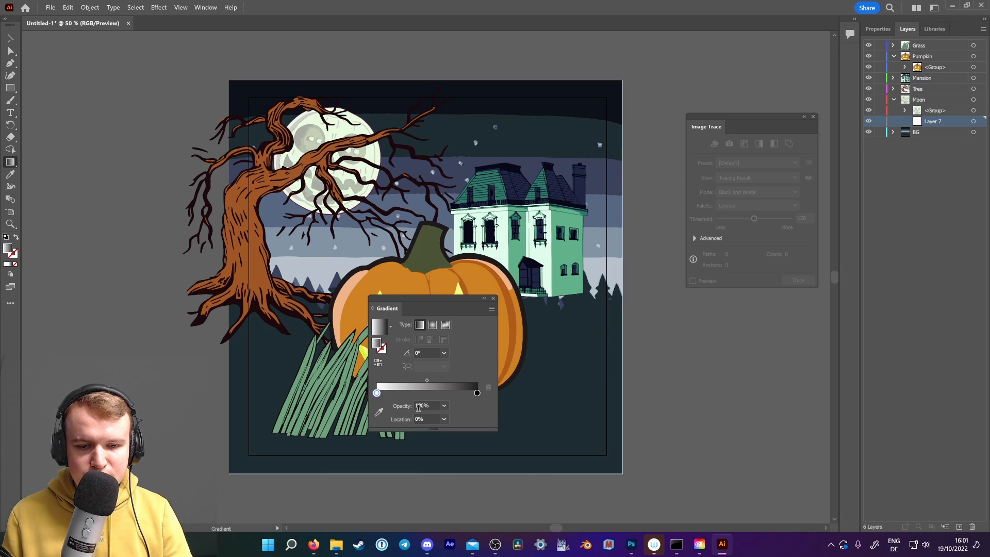
{"action": "left_click", "coordinate": [380, 412]}
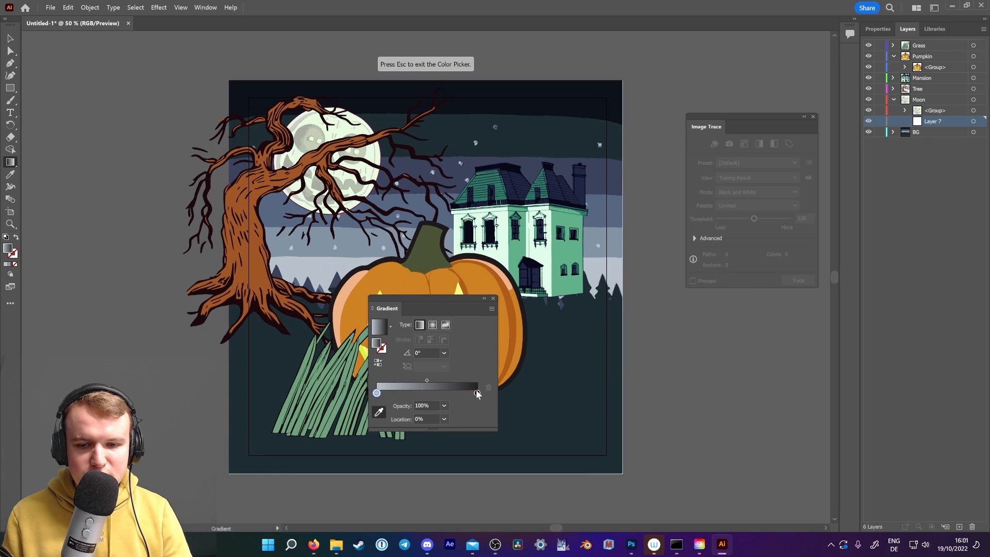
{"action": "left_click", "coordinate": [581, 91]}
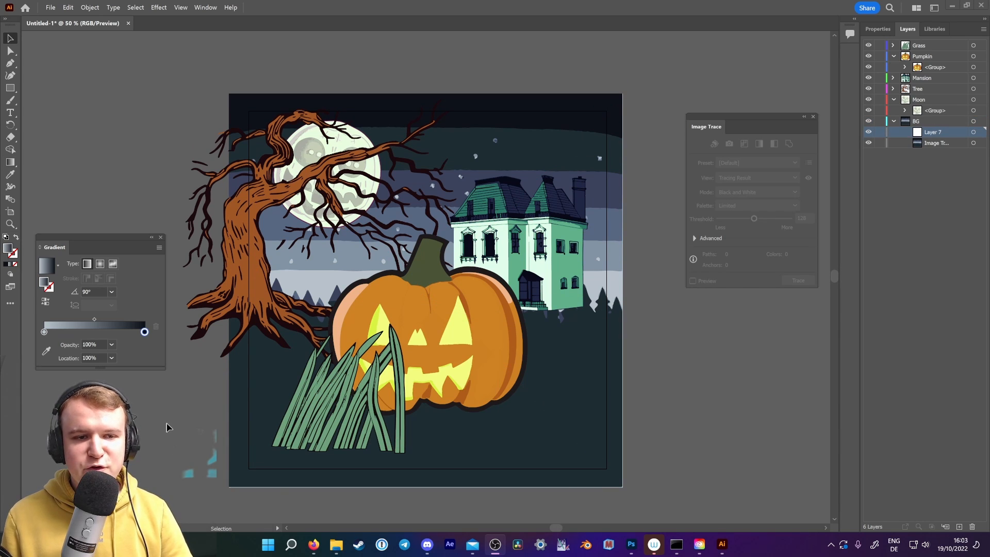
Draw a gradient-filled rectangle on Layer 7 that covers the whole traced background.
{"action": "left_click", "coordinate": [10, 89]}
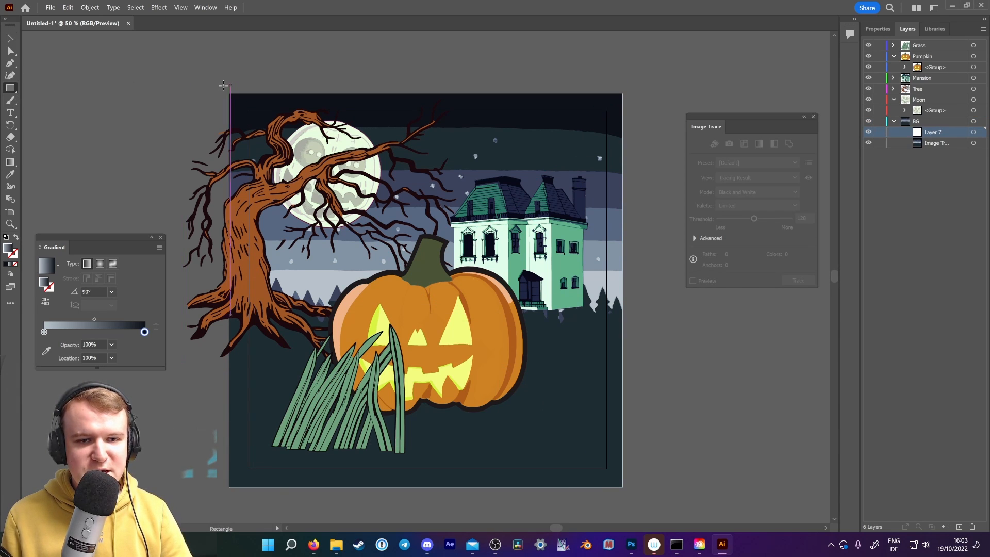
{"action": "left_click_drag", "start_coordinate": [216, 85], "coordinate": [627, 485]}
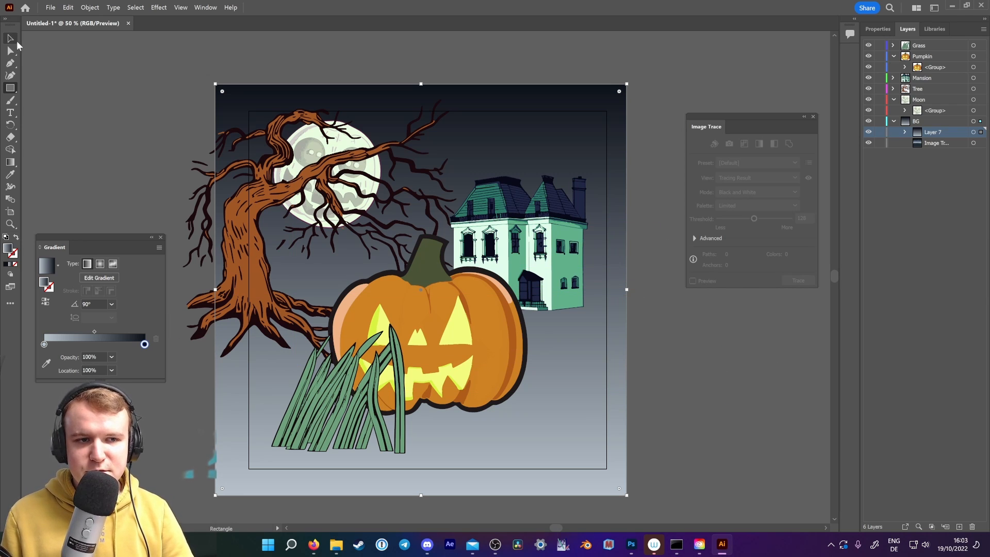
{"action": "key", "text": "v"}
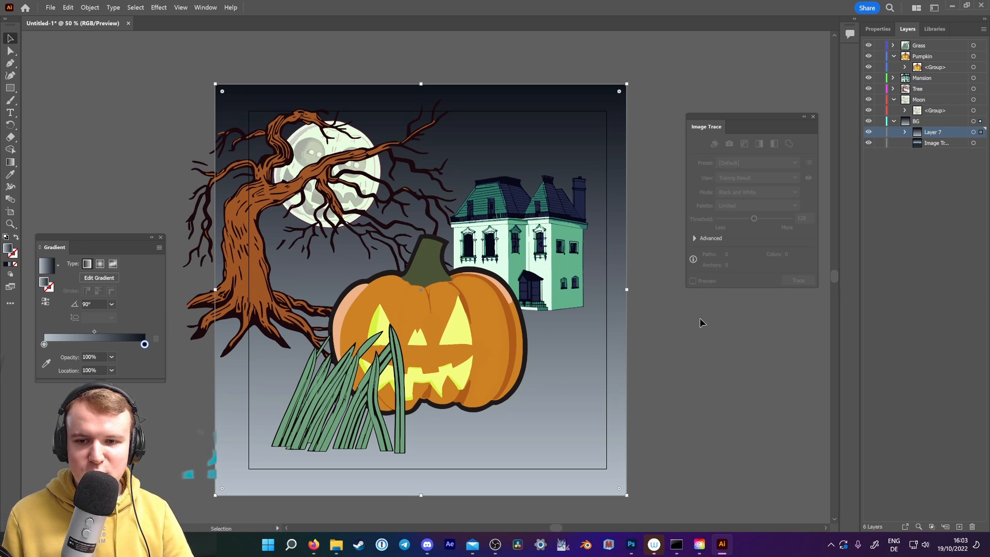
Move Layer 7 beneath the BG layer and expand the traced night-forest image into editable paths.
{"action": "left_click_drag", "start_coordinate": [932, 135], "coordinate": [933, 154]}
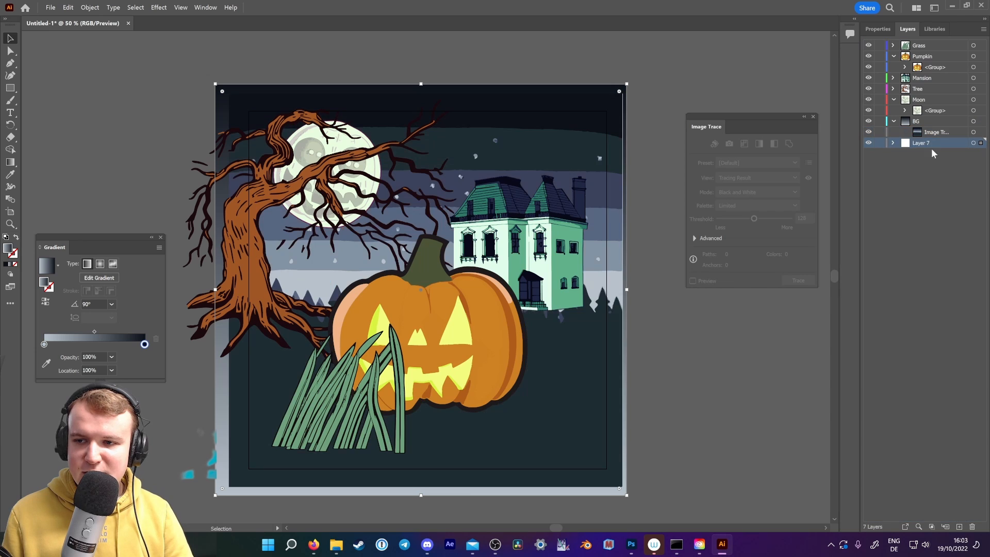
{"action": "left_click", "coordinate": [939, 133]}
{"action": "left_click", "coordinate": [973, 133]}
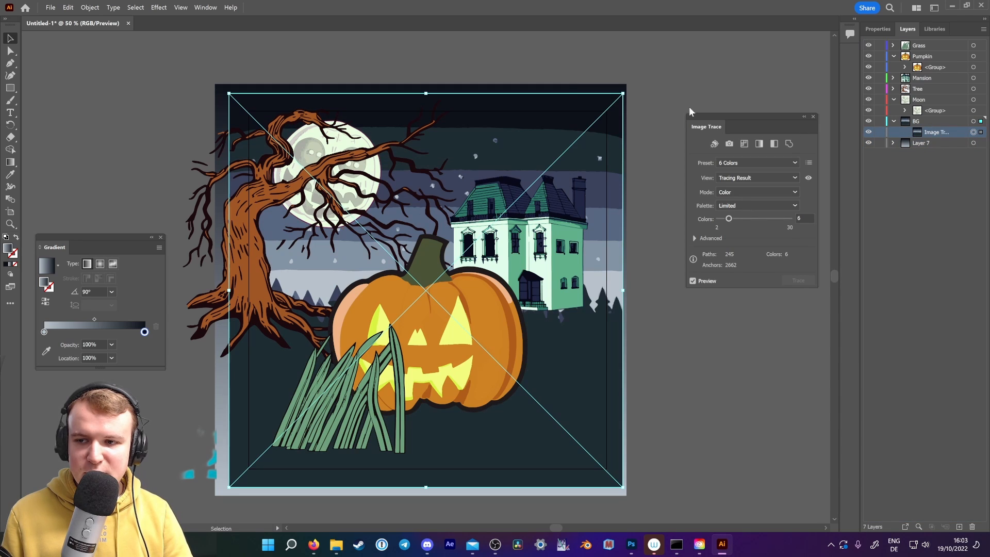
{"action": "left_click", "coordinate": [93, 8]}
{"action": "mouse_move", "coordinate": [187, 365]}
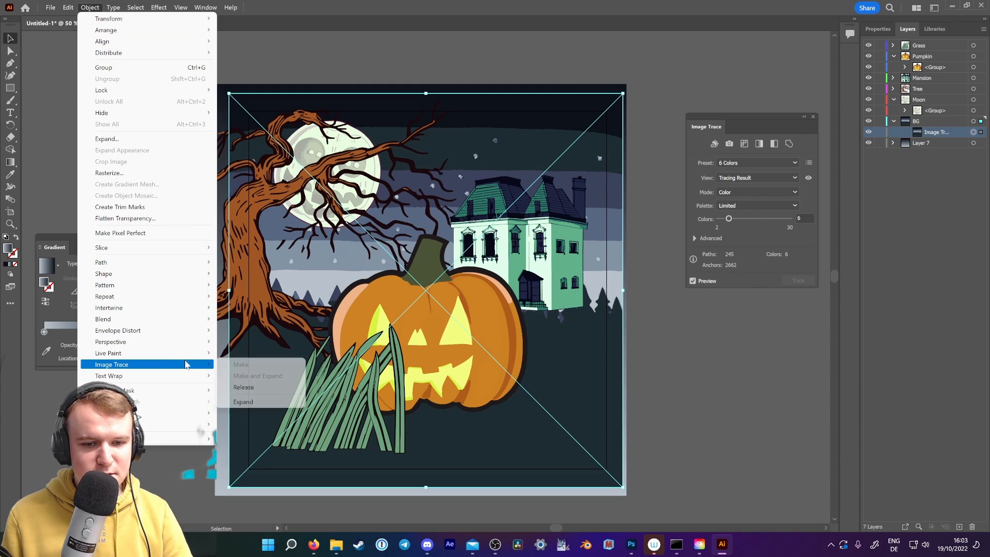
{"action": "left_click", "coordinate": [251, 405]}
Isolate the expanded background group, delete all the colored sky bands above the treeline, and exit isolation.
{"action": "double_click", "coordinate": [613, 376]}
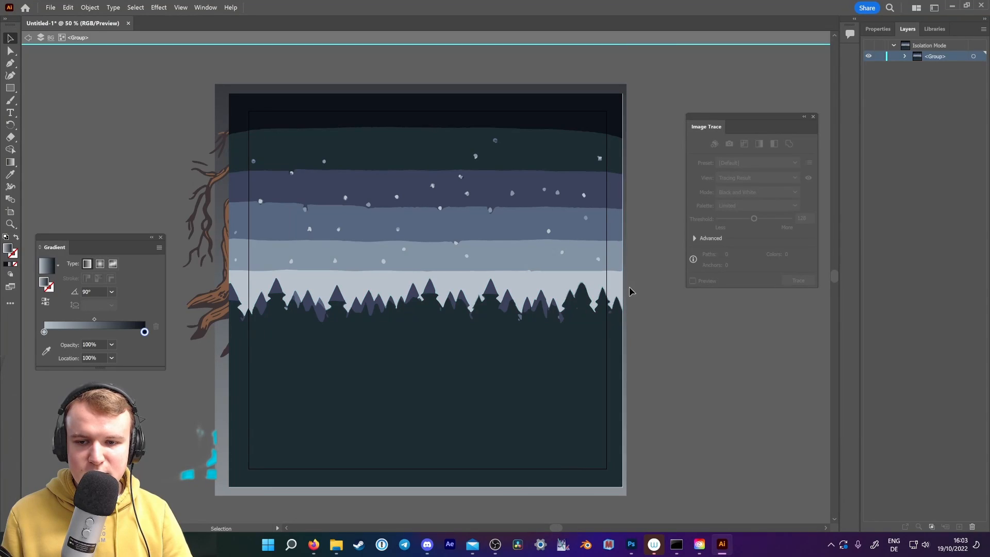
{"action": "left_click", "coordinate": [621, 259]}
{"action": "key", "text": "Delete"}
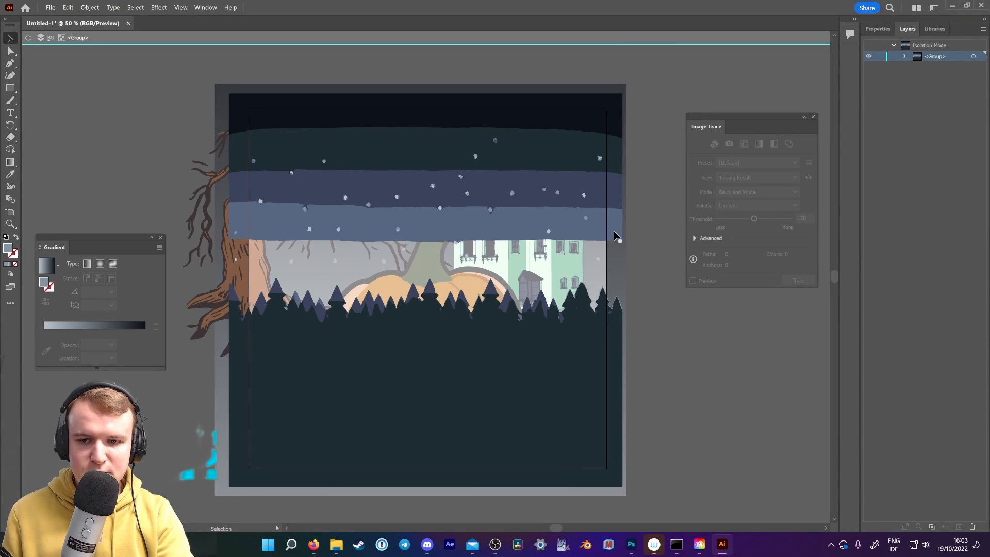
{"action": "left_click", "coordinate": [615, 231]}
{"action": "key", "text": "Delete"}
{"action": "left_click", "coordinate": [616, 193]}
{"action": "key", "text": "Delete"}
{"action": "left_click", "coordinate": [621, 150]}
{"action": "key", "text": "Delete"}
{"action": "left_click", "coordinate": [616, 127]}
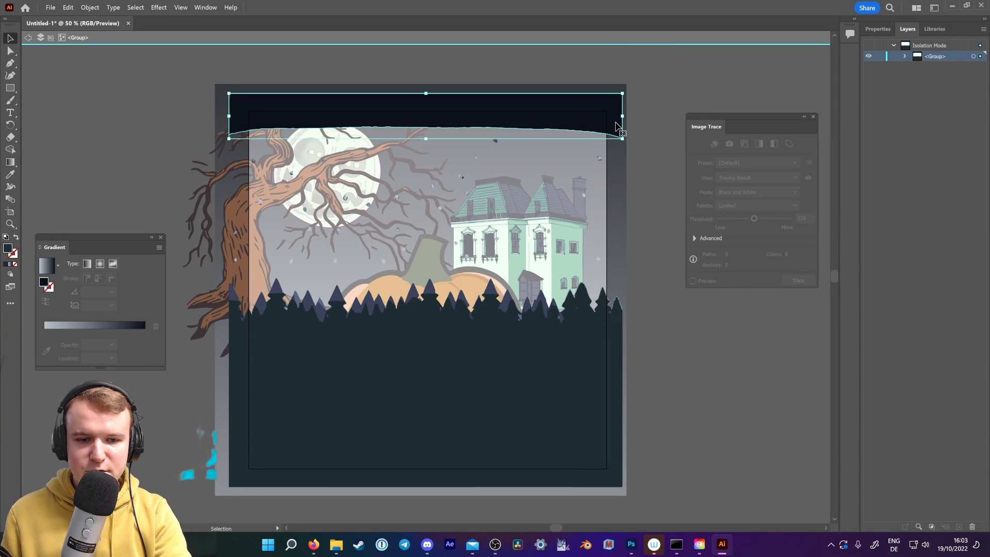
{"action": "key", "text": "Delete"}
{"action": "double_click", "coordinate": [723, 369]}
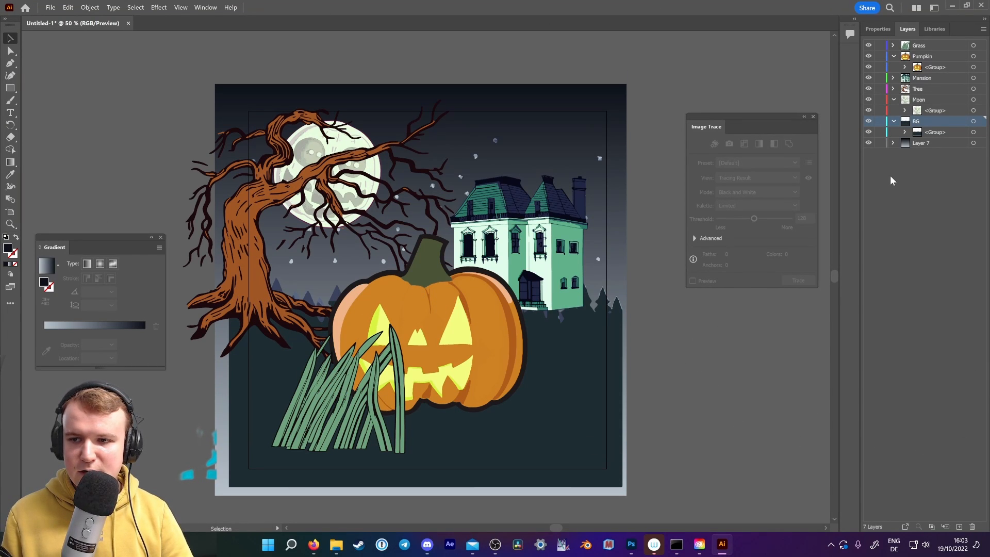
Nest Layer 7 with the gradient inside the BG layer, beneath the forest group.
{"action": "left_click_drag", "start_coordinate": [916, 146], "coordinate": [926, 121]}
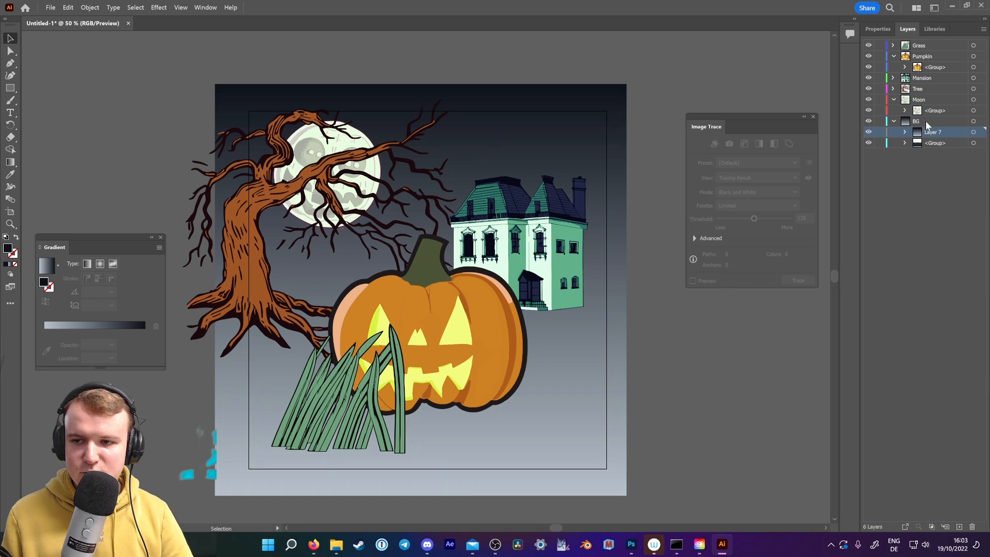
{"action": "key", "text": "ctrl+z"}
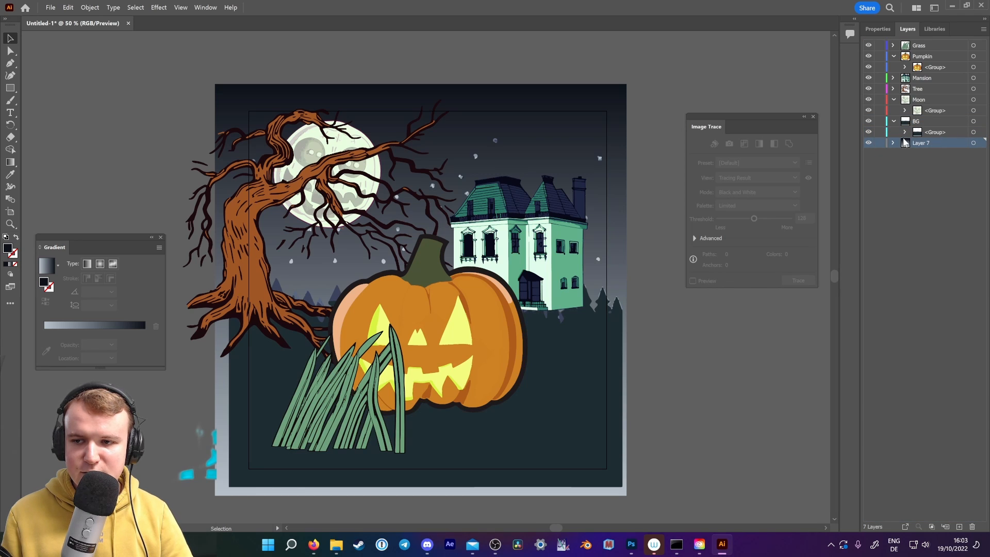
{"action": "left_click", "coordinate": [905, 132]}
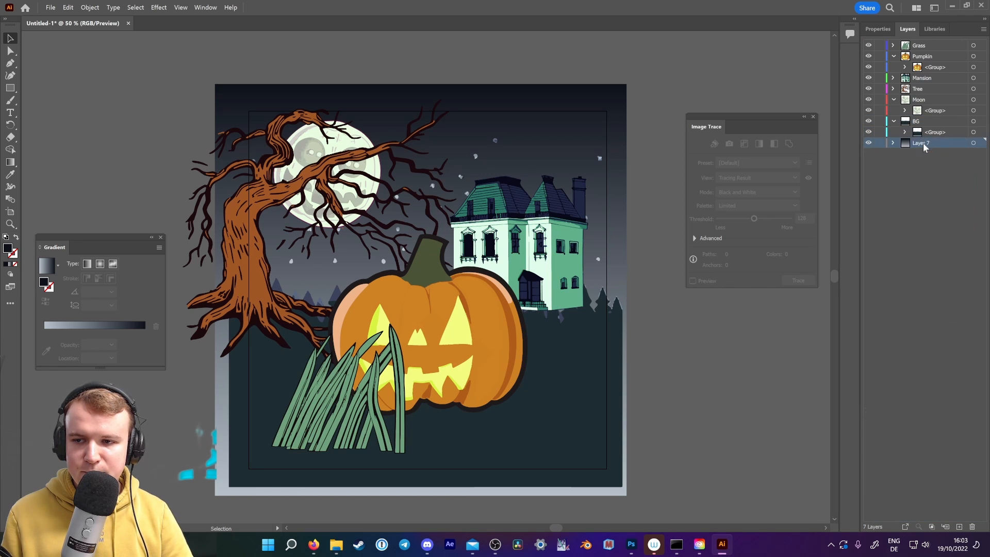
{"action": "left_click_drag", "start_coordinate": [925, 140], "coordinate": [935, 141]}
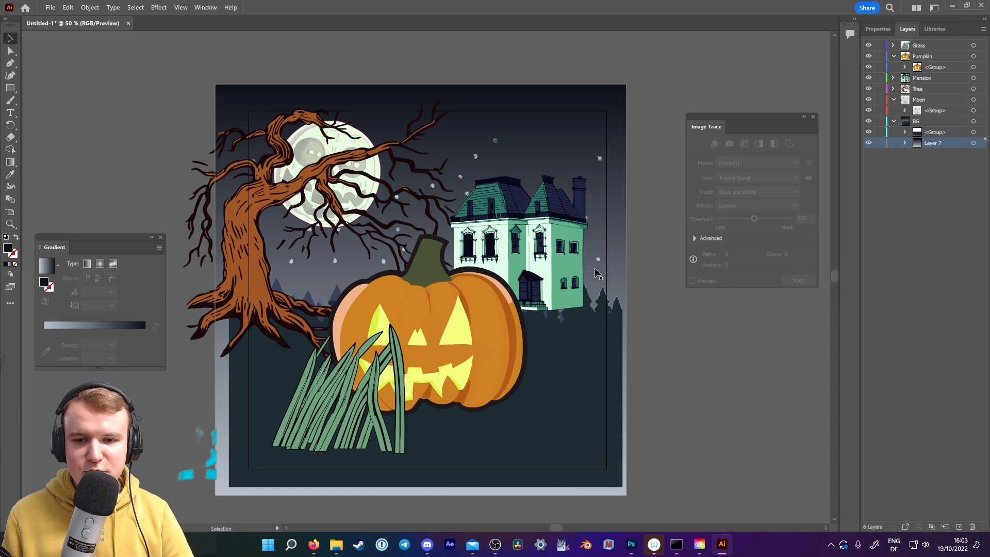
Shift the mansion slightly down and to the right, then deselect it.
{"action": "mouse_move", "coordinate": [567, 259]}
{"action": "left_mouse_down"}
{"action": "mouse_move", "coordinate": [578, 273]}
{"action": "mouse_move", "coordinate": [571, 269]}
{"action": "left_mouse_up"}
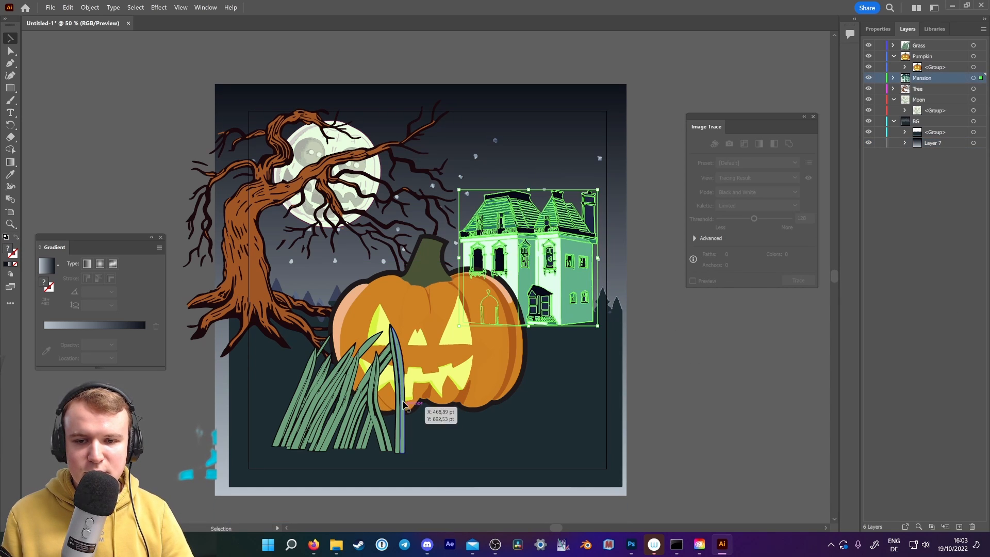
{"action": "left_click", "coordinate": [708, 375]}
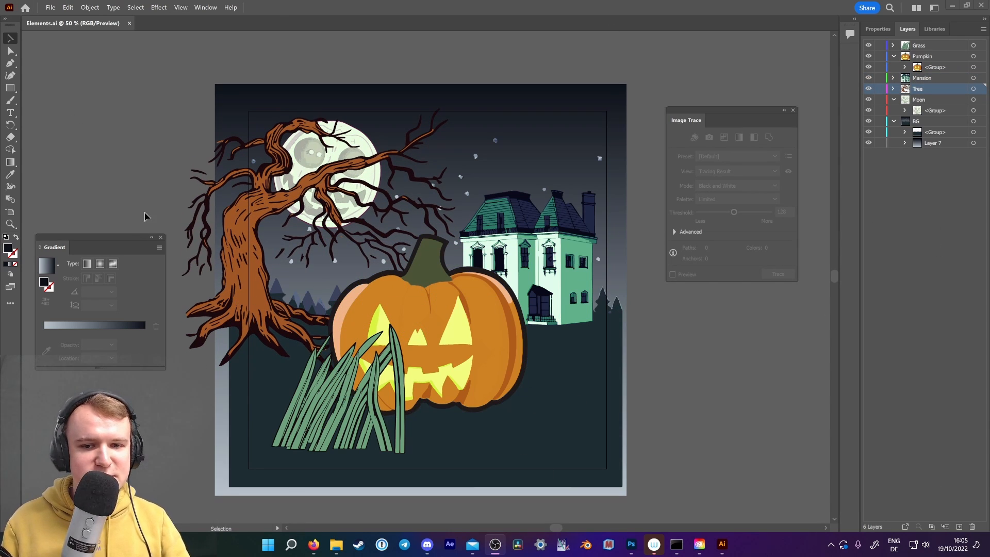
Sample the mansion roof's dark blue as the fill color and add a layer named Hill1 directly above BG.
{"action": "left_click", "coordinate": [10, 176]}
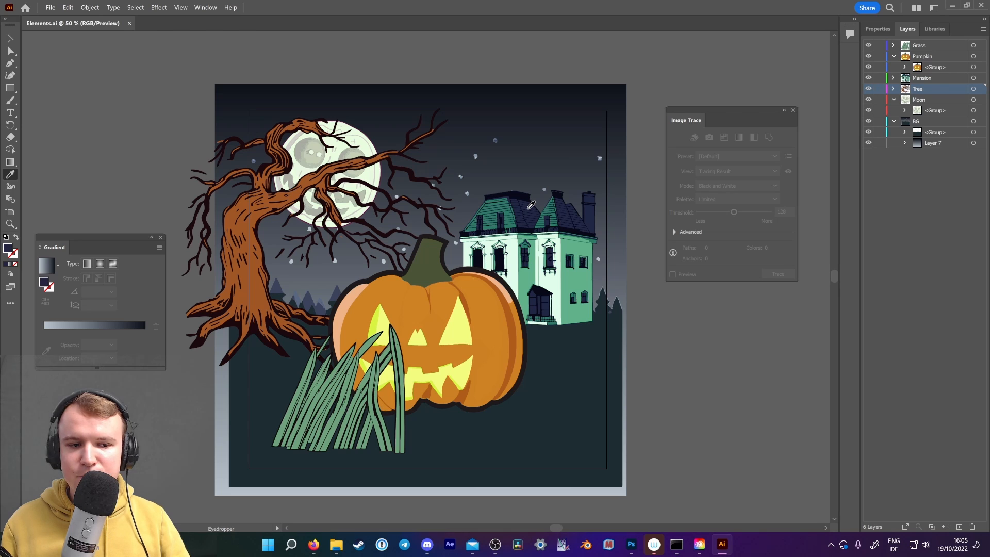
{"action": "left_click", "coordinate": [10, 63]}
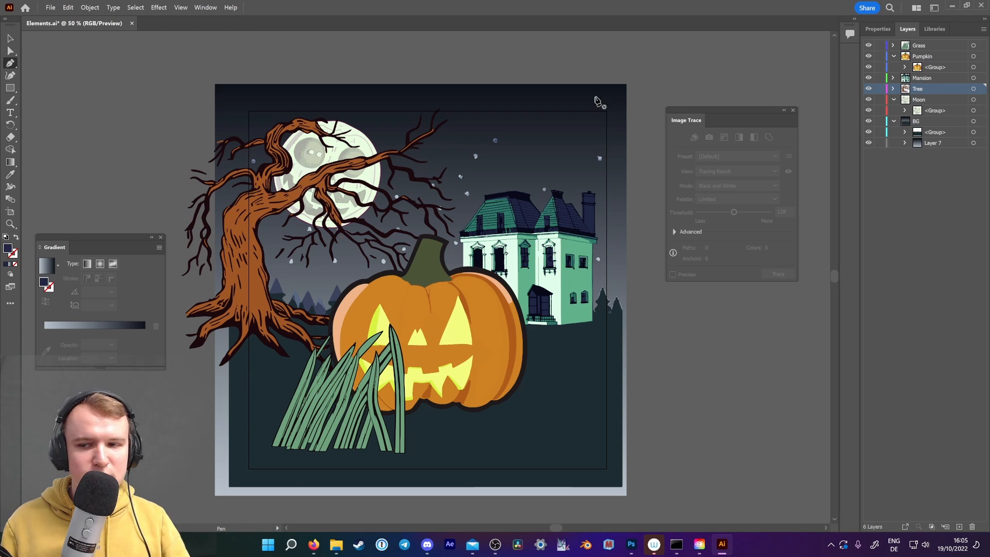
{"action": "left_click", "coordinate": [928, 122]}
{"action": "left_click", "coordinate": [959, 527]}
{"action": "double_click", "coordinate": [919, 120]}
{"action": "type", "text": "H"}
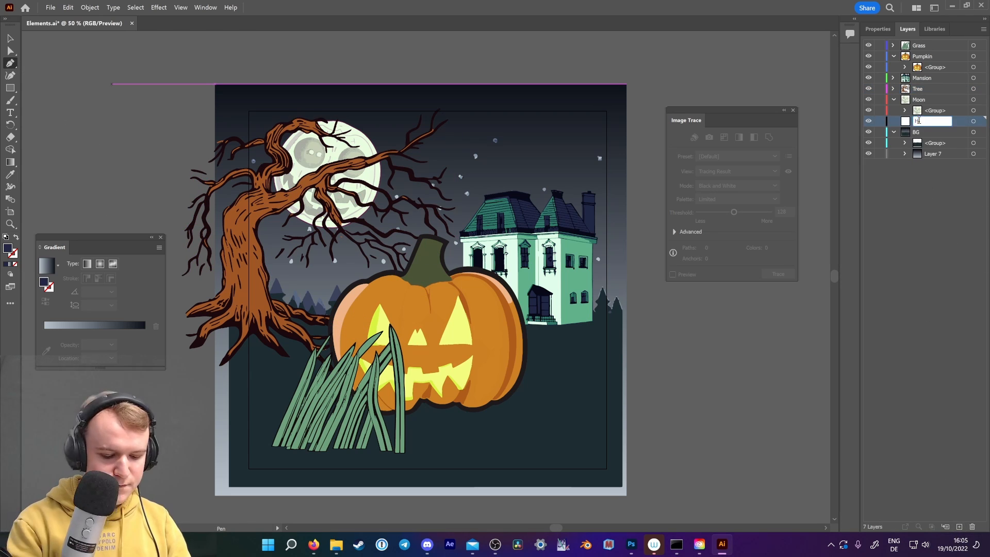
{"action": "type", "text": "ill1"}
{"action": "key", "text": "Return"}
Draw a dark blue hill with a wavy crest on Hill1 using the Pen tool, spanning past both sides of the artboard.
{"action": "left_click", "coordinate": [186, 326]}
{"action": "left_click_drag", "start_coordinate": [309, 296], "coordinate": [337, 299]}
{"action": "left_click_drag", "start_coordinate": [436, 326], "coordinate": [547, 310]}
{"action": "left_click_drag", "start_coordinate": [629, 325], "coordinate": [640, 331]}
{"action": "left_click", "coordinate": [636, 501]}
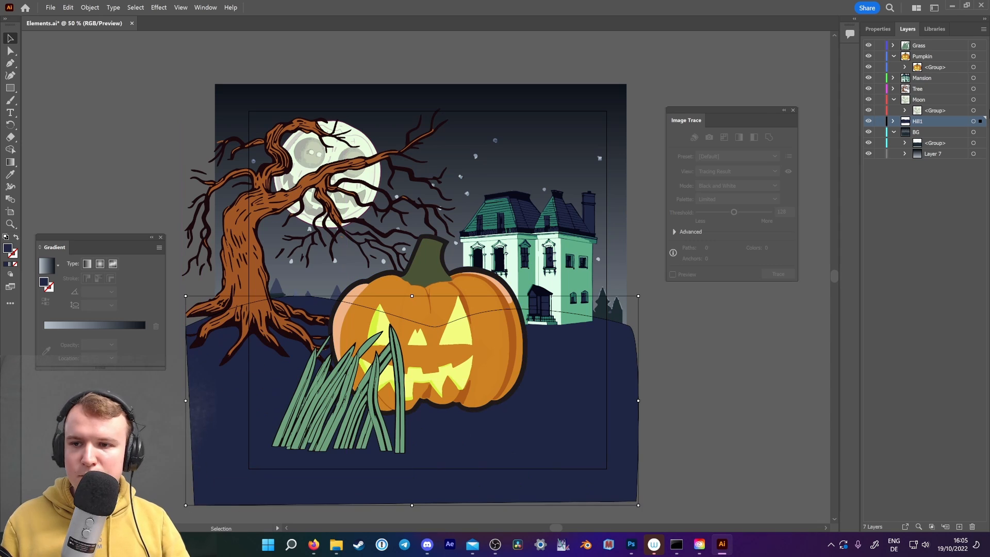
Move the Mansion layer down the stack to directly above Hill1 and deselect the hill.
{"action": "left_click", "coordinate": [935, 101]}
{"action": "left_click_drag", "start_coordinate": [932, 82], "coordinate": [931, 117]}
{"action": "left_click", "coordinate": [781, 333]}
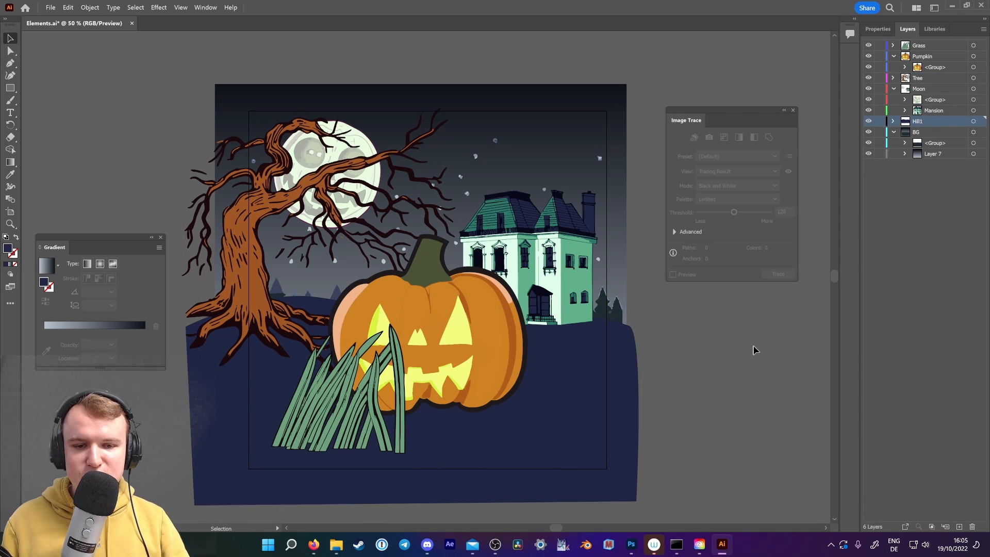
{"action": "scroll", "coordinate": [753, 348], "scroll_direction": "down", "scroll_amount": 1}
{"action": "scroll", "coordinate": [752, 351], "scroll_direction": "up", "scroll_amount": 1}
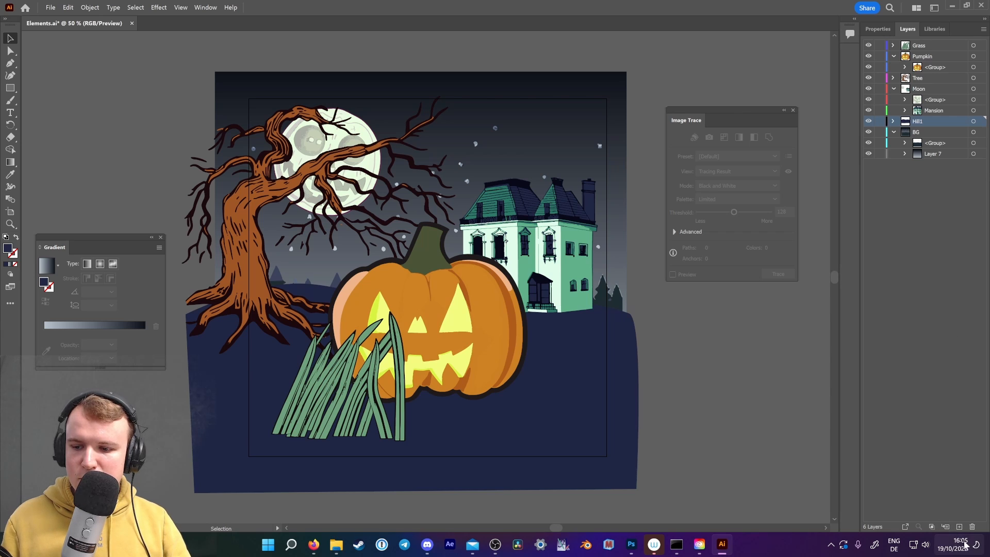
Add a layer named Hill 2 directly above Hill1.
{"action": "left_click", "coordinate": [960, 527]}
{"action": "double_click", "coordinate": [922, 121]}
{"action": "type", "text": "Hill"}
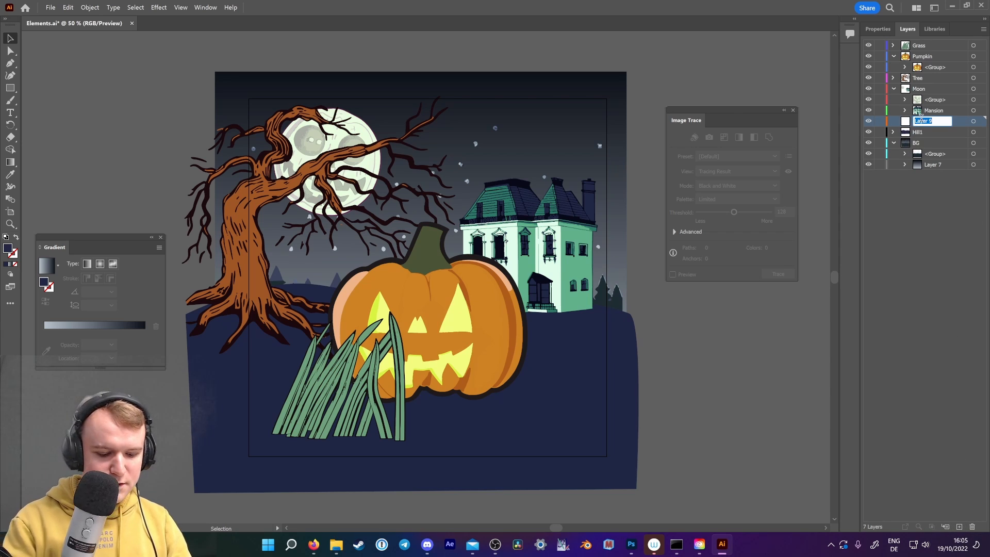
{"action": "type", "text": " 2"}
{"action": "key", "text": "Return"}
Draw a closed slate-blue hill on Hill 2 with the Pen tool, its crest rising from the tree roots to the mansion's base.
{"action": "key", "text": "p"}
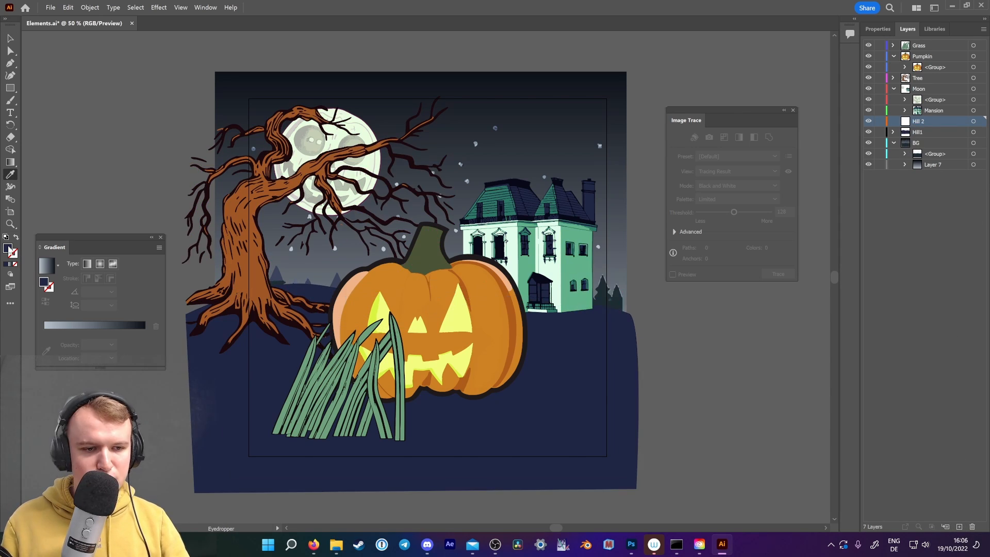
{"action": "left_click", "coordinate": [227, 362]}
{"action": "left_click", "coordinate": [531, 308]}
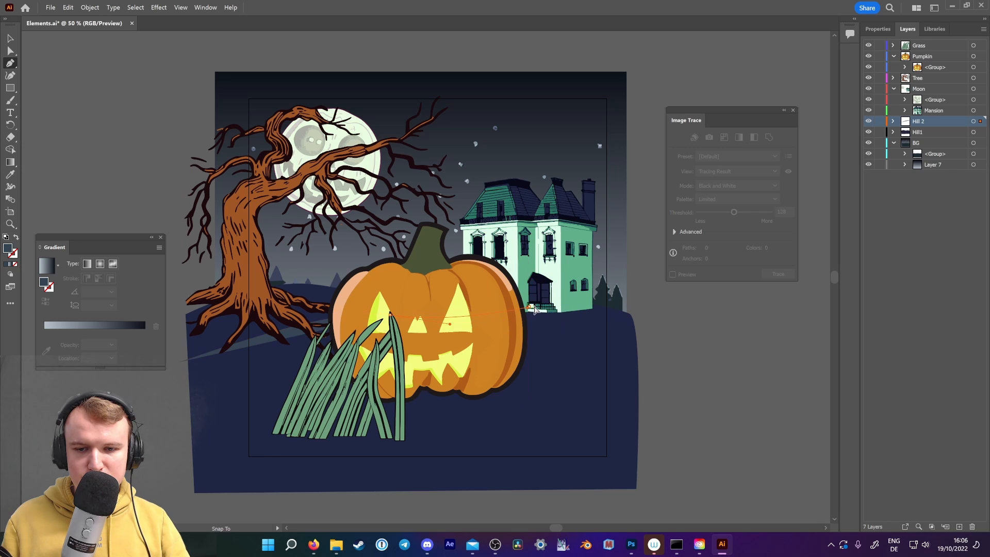
{"action": "left_click", "coordinate": [554, 308]}
{"action": "left_click", "coordinate": [593, 308]}
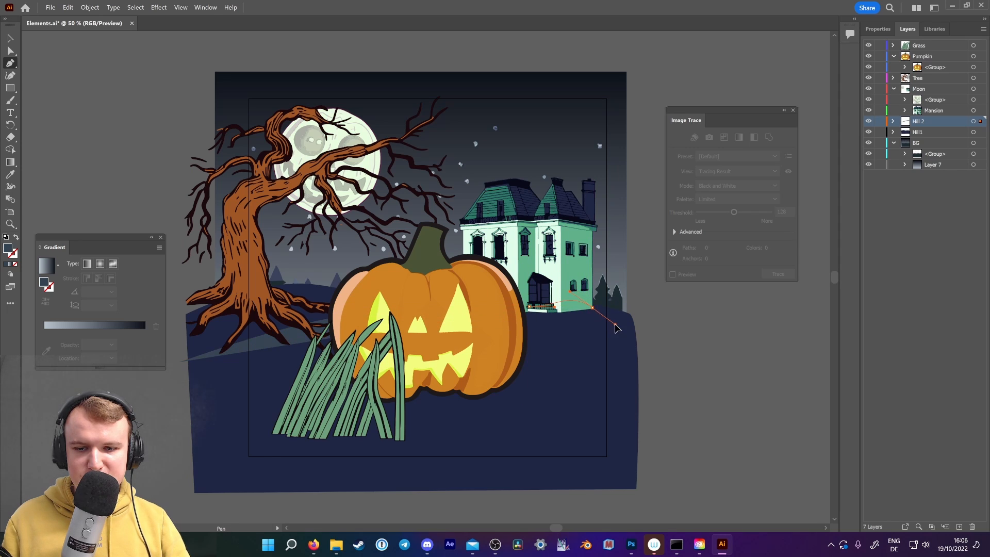
{"action": "left_click", "coordinate": [621, 318]}
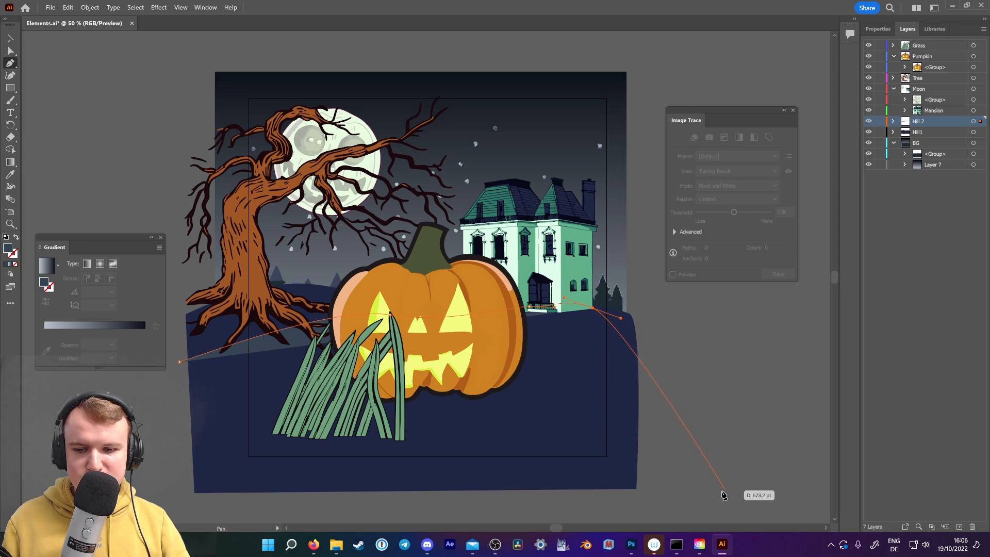
{"action": "left_click", "coordinate": [154, 501]}
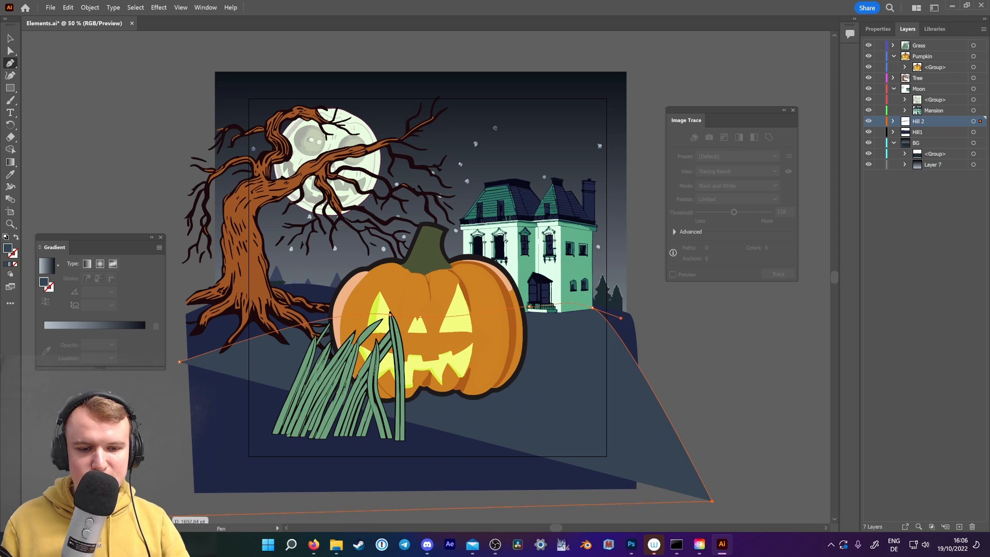
{"action": "left_click", "coordinate": [179, 362]}
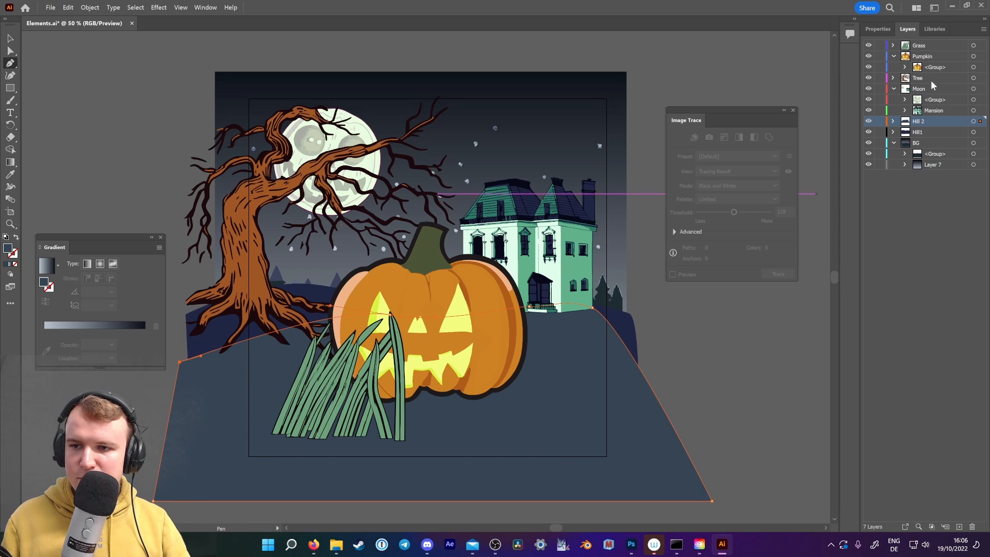
Move the Tree layer below Hill 2 in the layer stack and clear the selection.
{"action": "left_click_drag", "start_coordinate": [933, 82], "coordinate": [923, 127]}
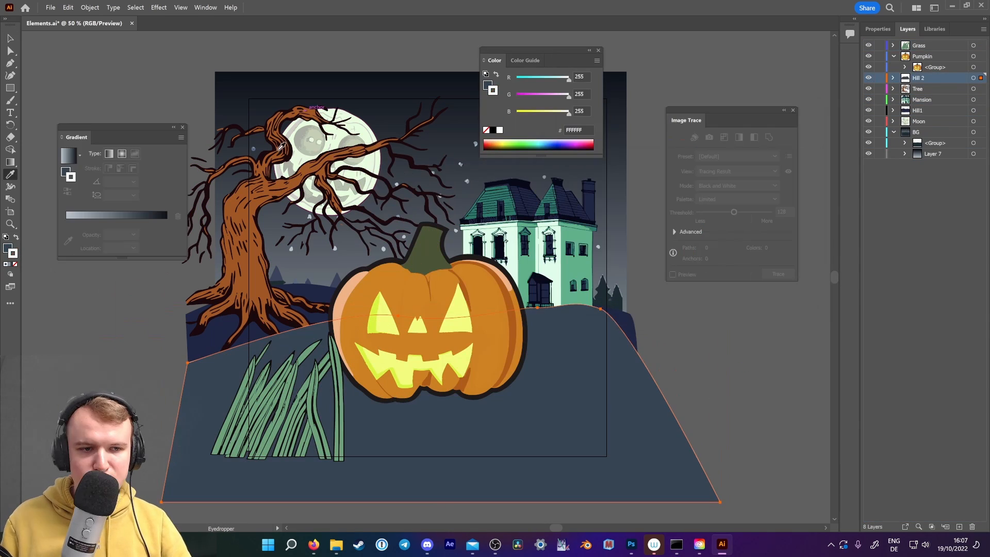
{"action": "left_click", "coordinate": [871, 156]}
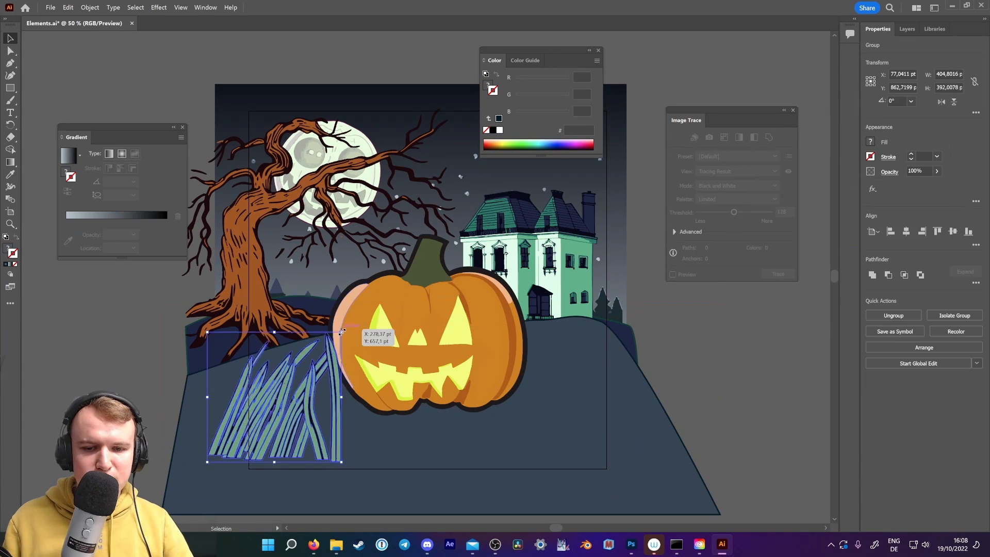
{"action": "left_click", "coordinate": [677, 329]}
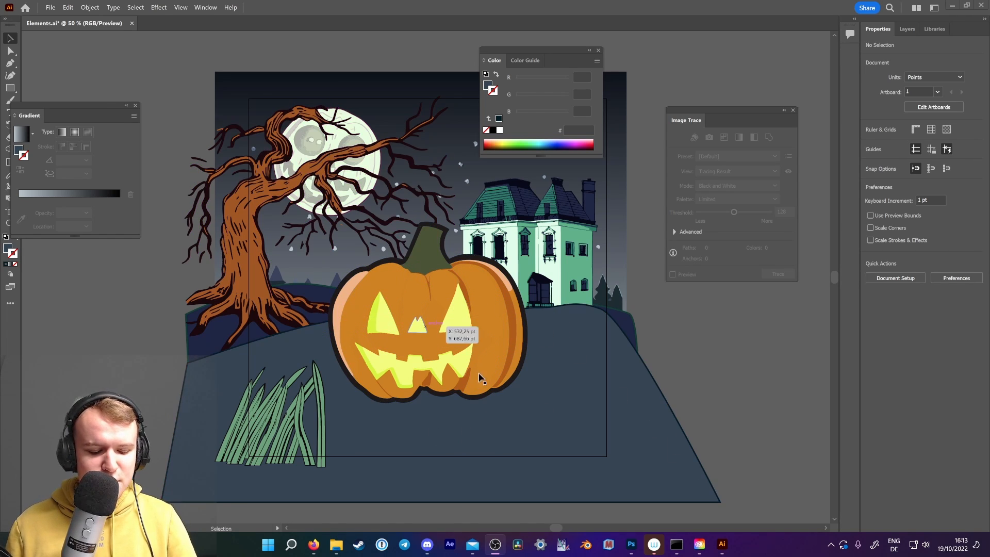
Select all the artwork and open it in the advanced Recolor Artwork dialog, moved aside to uncover the scene.
{"action": "key", "text": "ctrl+a"}
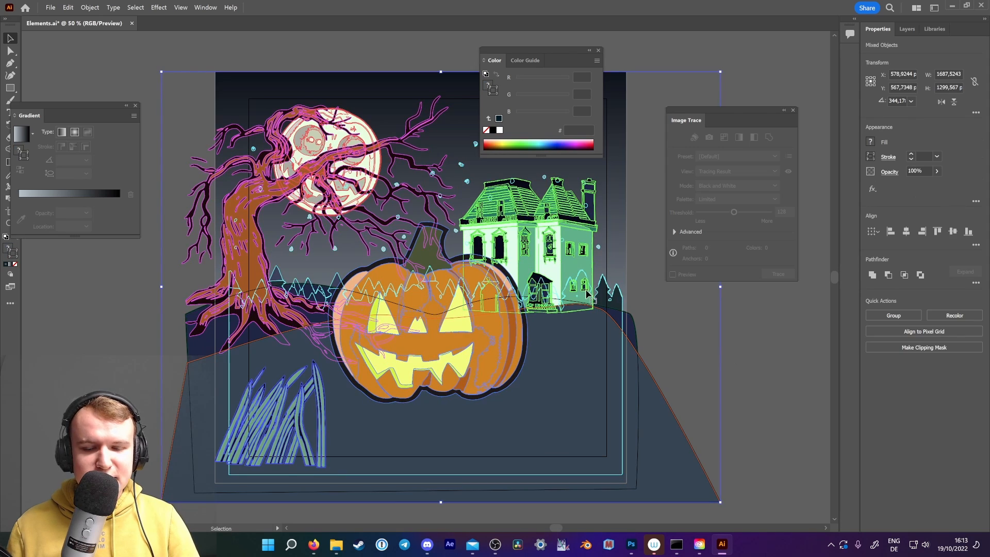
{"action": "left_click", "coordinate": [50, 7]}
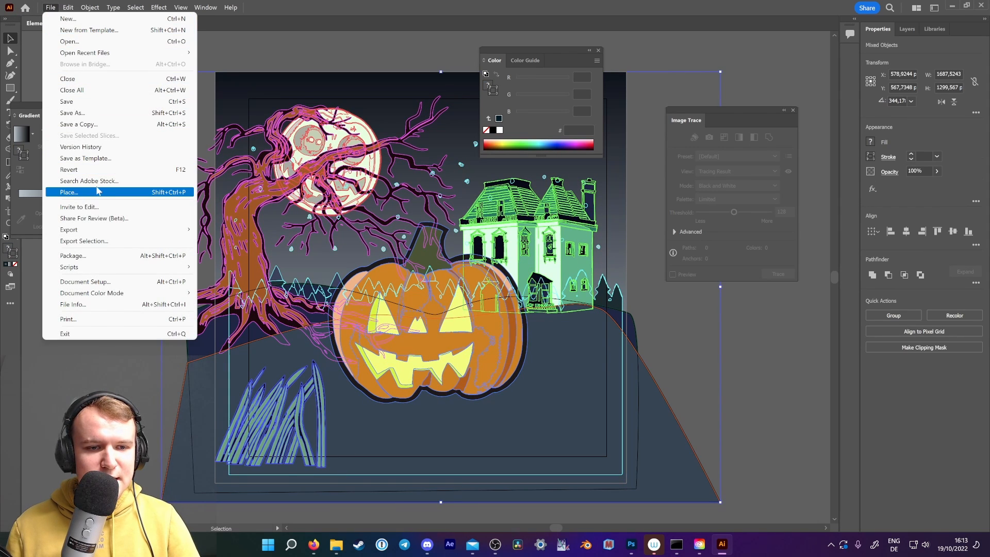
{"action": "mouse_move", "coordinate": [69, 8]}
{"action": "mouse_move", "coordinate": [100, 205]}
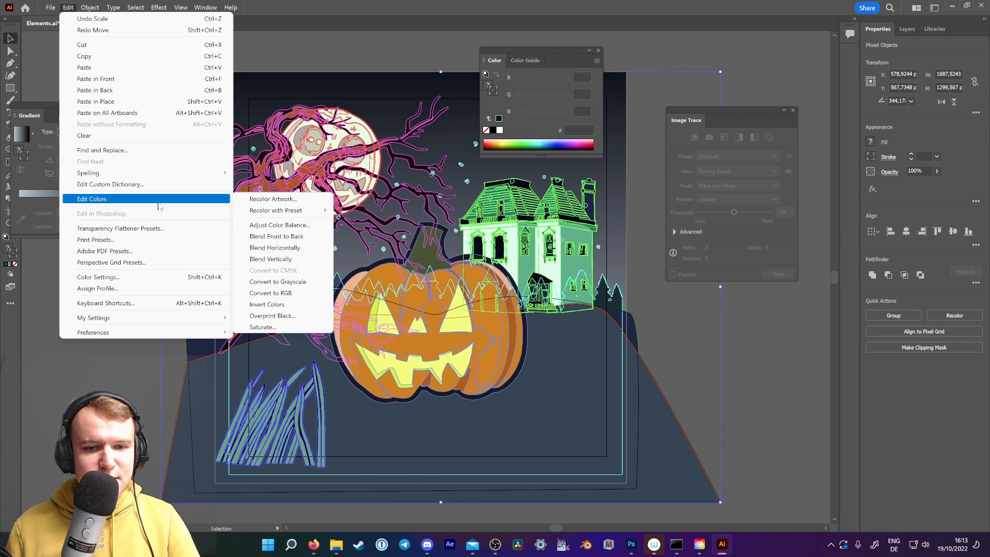
{"action": "left_click", "coordinate": [263, 199]}
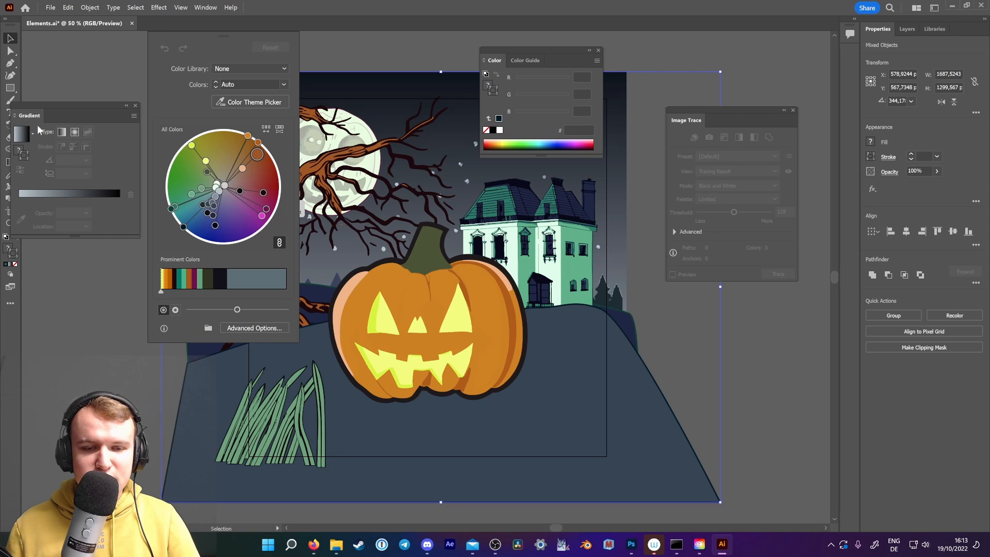
{"action": "left_click", "coordinate": [252, 329]}
{"action": "left_click_drag", "start_coordinate": [715, 86], "coordinate": [725, 84]}
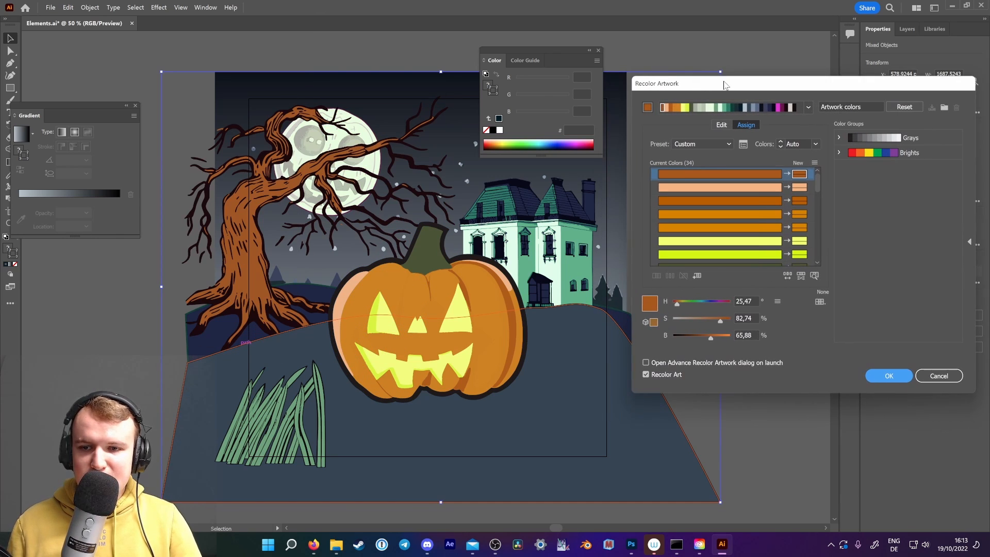
Review the current colors and merge the dark orange into the brownish-orange color row.
{"action": "left_click_drag", "start_coordinate": [816, 181], "coordinate": [825, 247]}
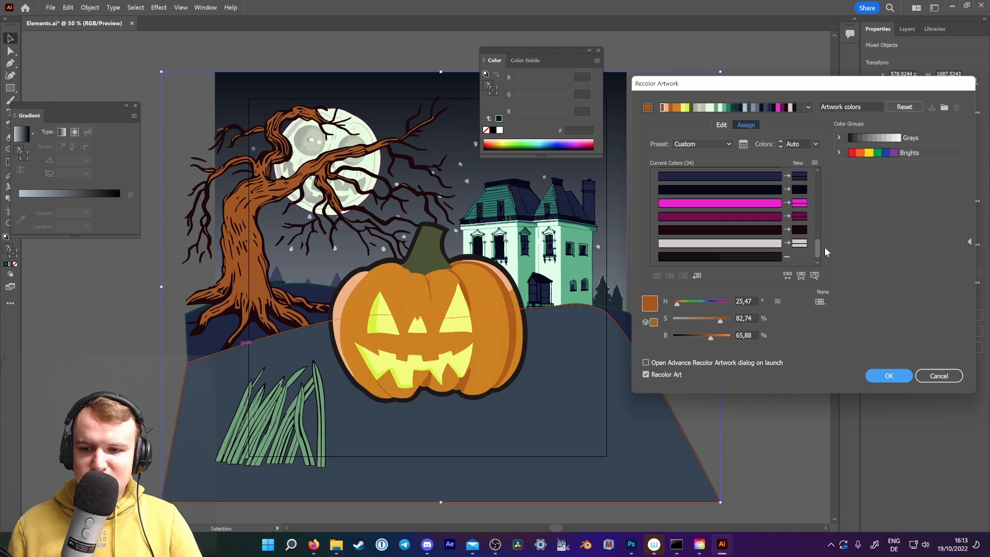
{"action": "left_click", "coordinate": [754, 200]}
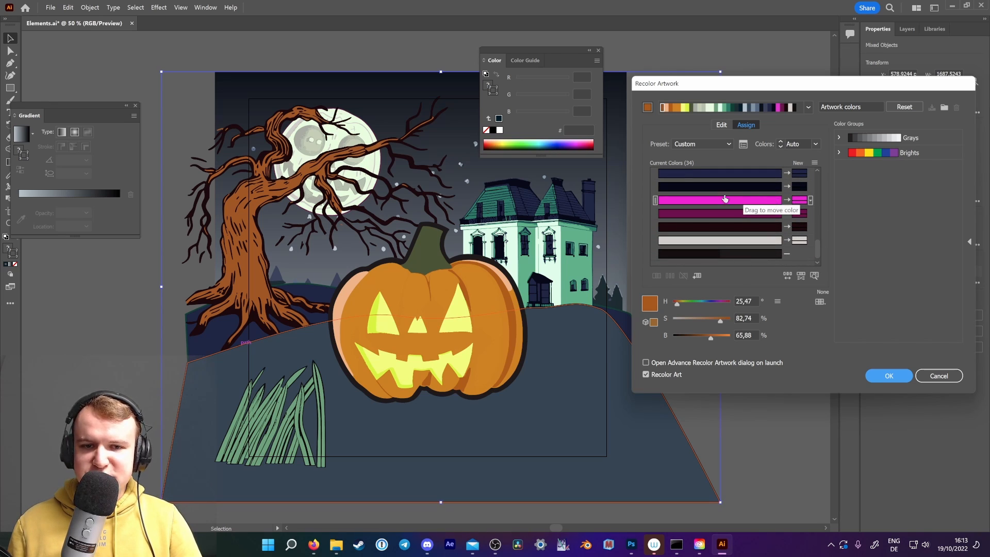
{"action": "left_click", "coordinate": [797, 214]}
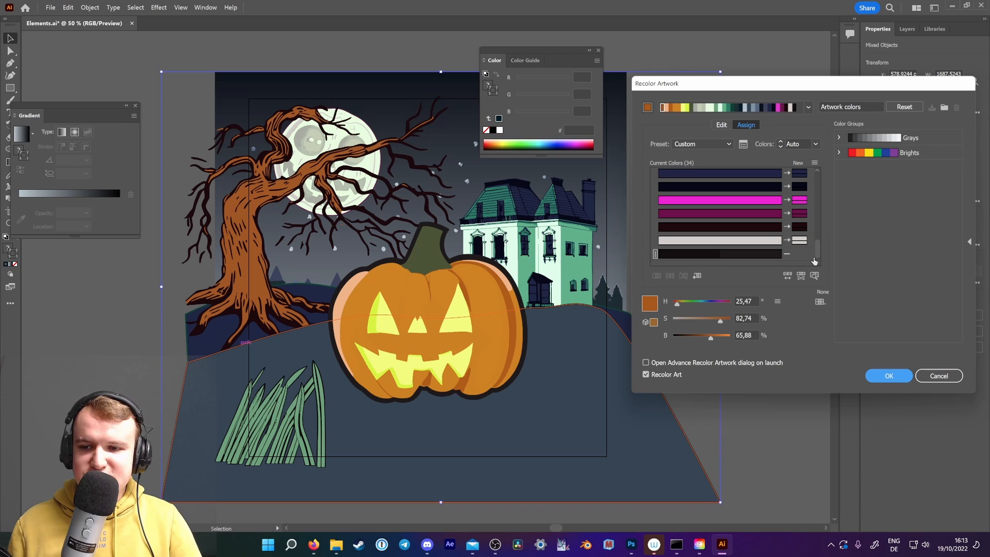
{"action": "left_click_drag", "start_coordinate": [817, 253], "coordinate": [819, 163]}
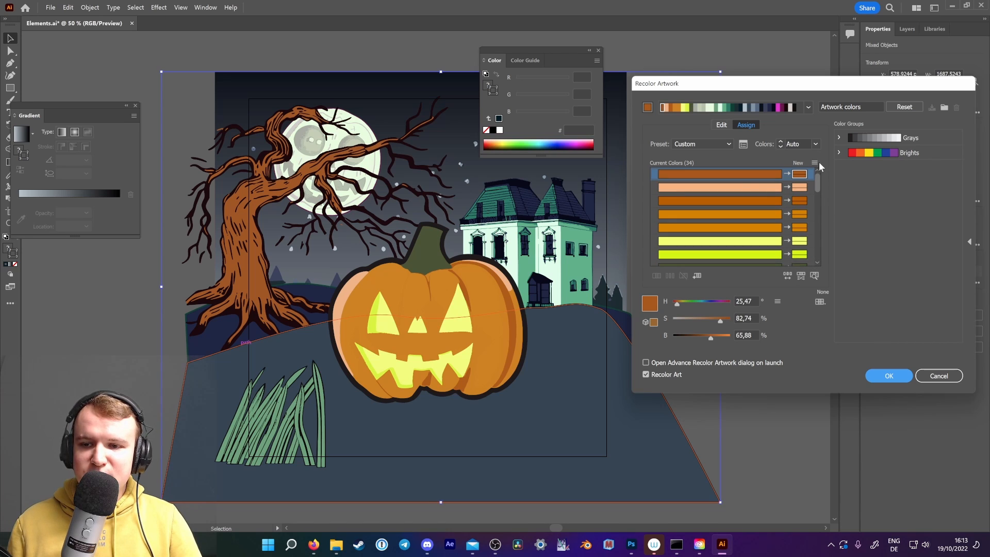
{"action": "left_click", "coordinate": [749, 202]}
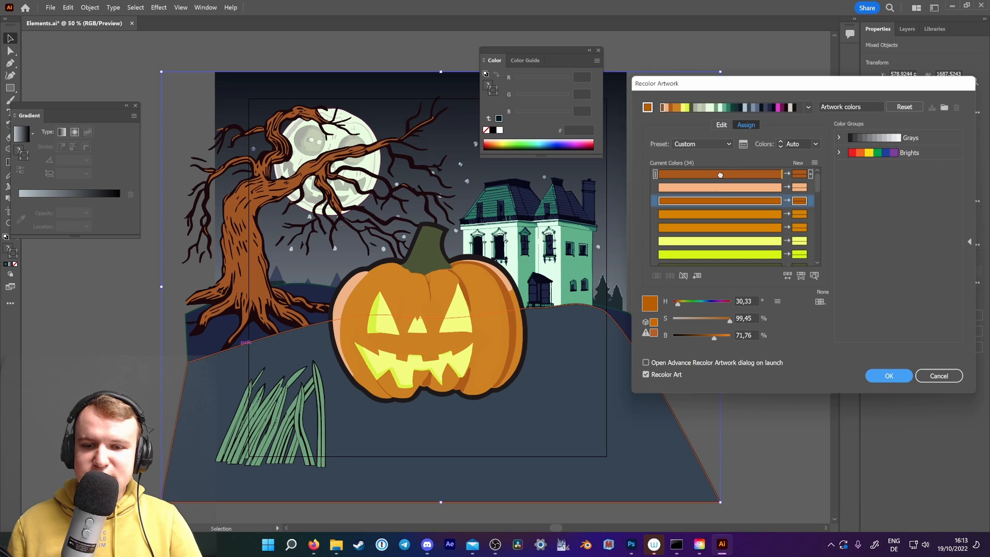
{"action": "left_click_drag", "start_coordinate": [721, 175], "coordinate": [721, 177]}
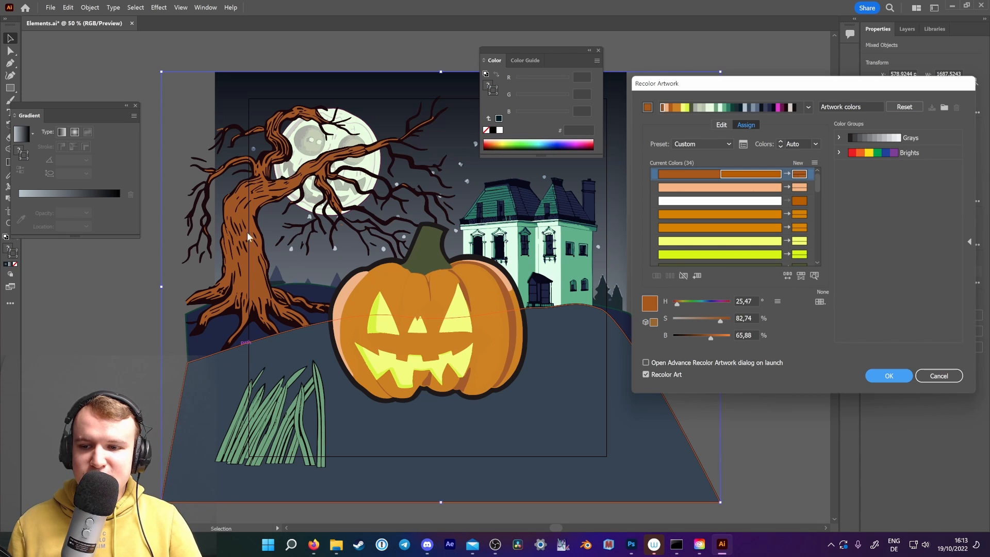
Merge the lime yellow into the pale yellow color row.
{"action": "scroll", "coordinate": [757, 243], "scroll_direction": "down", "scroll_amount": 1}
{"action": "left_click", "coordinate": [757, 244]}
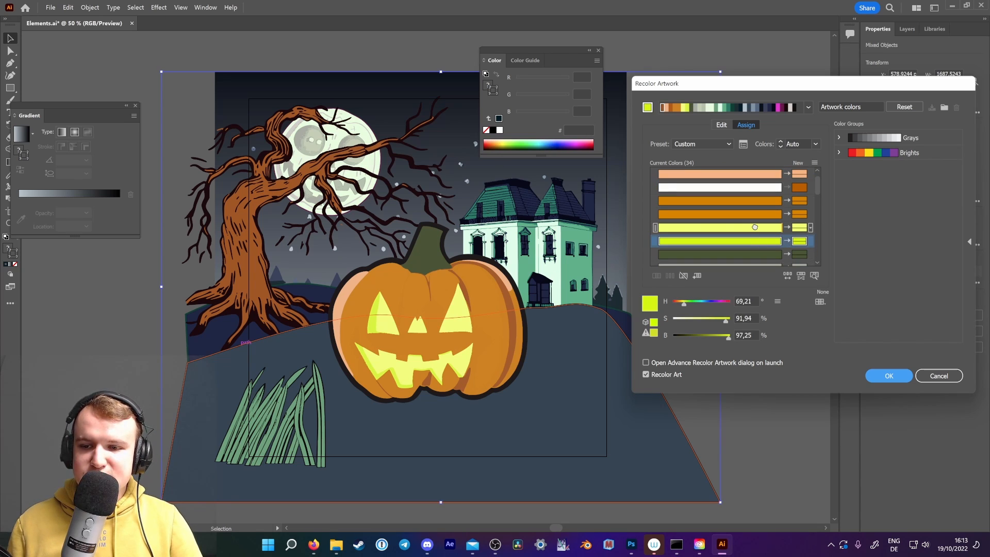
{"action": "left_click_drag", "start_coordinate": [754, 227], "coordinate": [756, 229]}
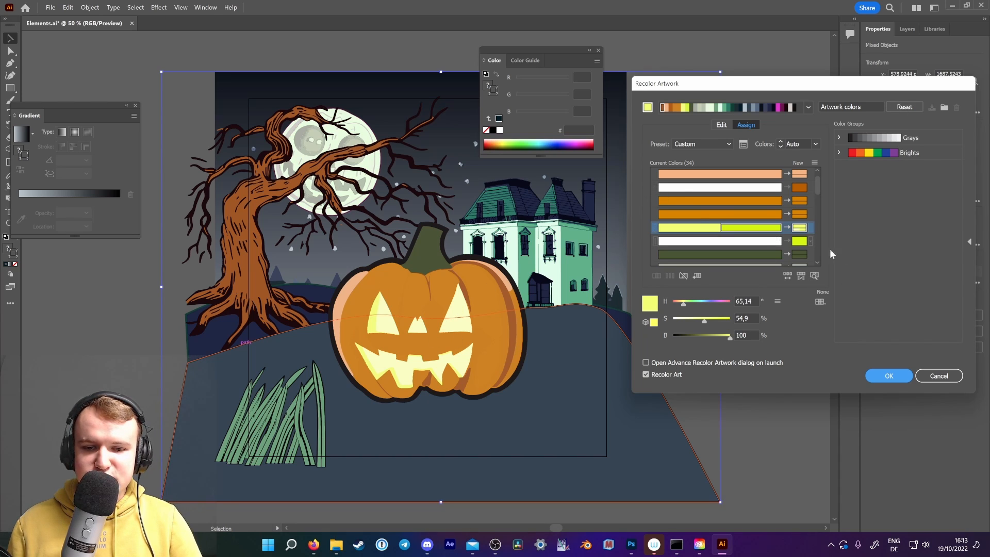
Merge the brighter mint green into the muted green color row.
{"action": "scroll", "coordinate": [734, 250], "scroll_direction": "down", "scroll_amount": 5}
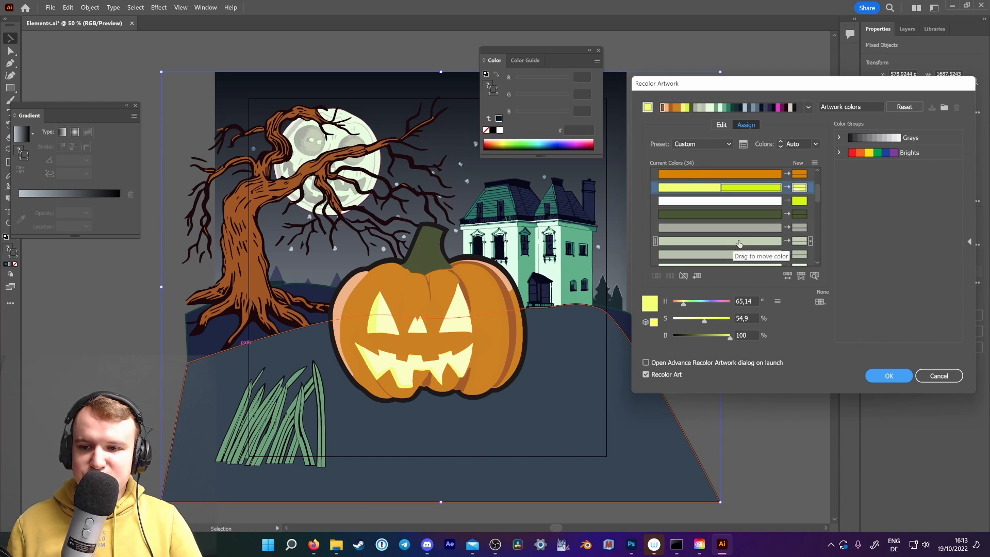
{"action": "left_click_drag", "start_coordinate": [739, 228], "coordinate": [745, 174]}
{"action": "scroll", "coordinate": [737, 204], "scroll_direction": "down", "scroll_amount": 2}
{"action": "scroll", "coordinate": [734, 216], "scroll_direction": "down", "scroll_amount": 1}
{"action": "scroll", "coordinate": [734, 217], "scroll_direction": "down", "scroll_amount": 4}
{"action": "left_click", "coordinate": [739, 215]}
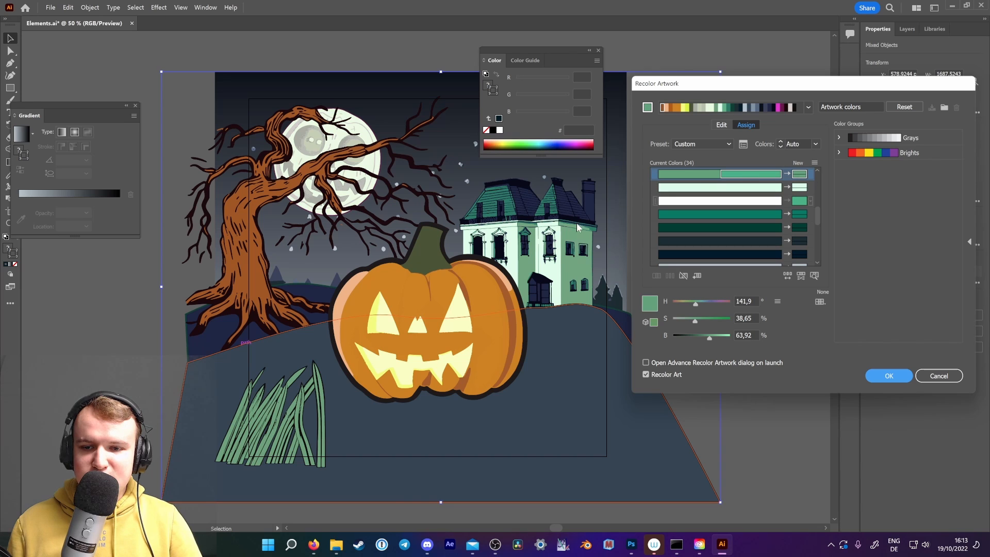
Merge the very dark teal into the adjacent dark navy color row and check the remaining dark and magenta colors.
{"action": "scroll", "coordinate": [749, 233], "scroll_direction": "down", "scroll_amount": 1}
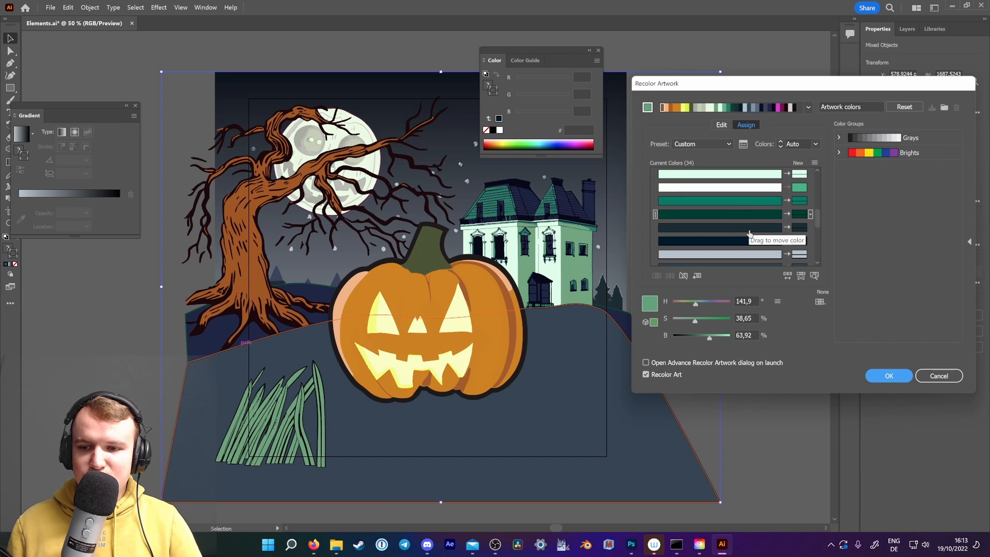
{"action": "left_click_drag", "start_coordinate": [749, 233], "coordinate": [750, 246]}
{"action": "scroll", "coordinate": [758, 245], "scroll_direction": "down", "scroll_amount": 4}
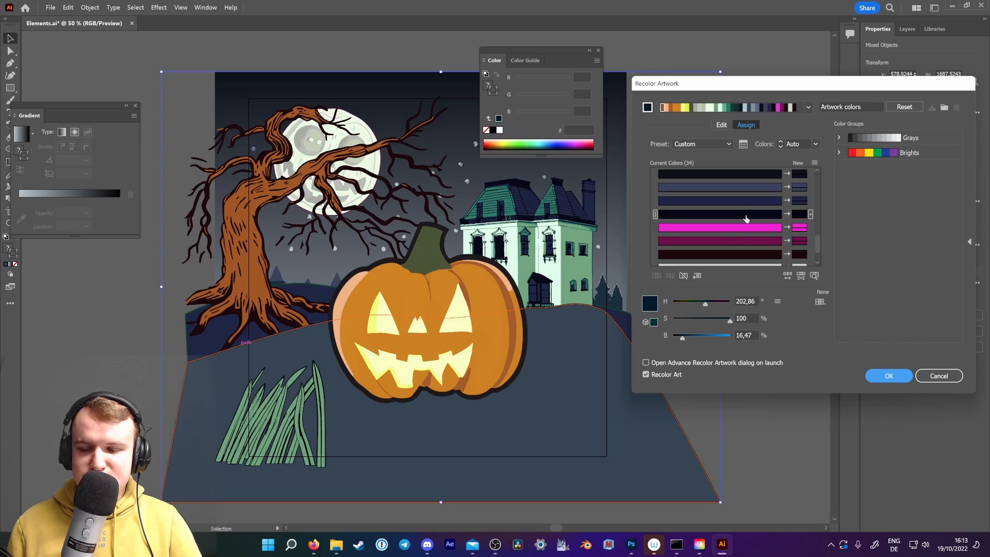
{"action": "scroll", "coordinate": [746, 216], "scroll_direction": "down", "scroll_amount": 1}
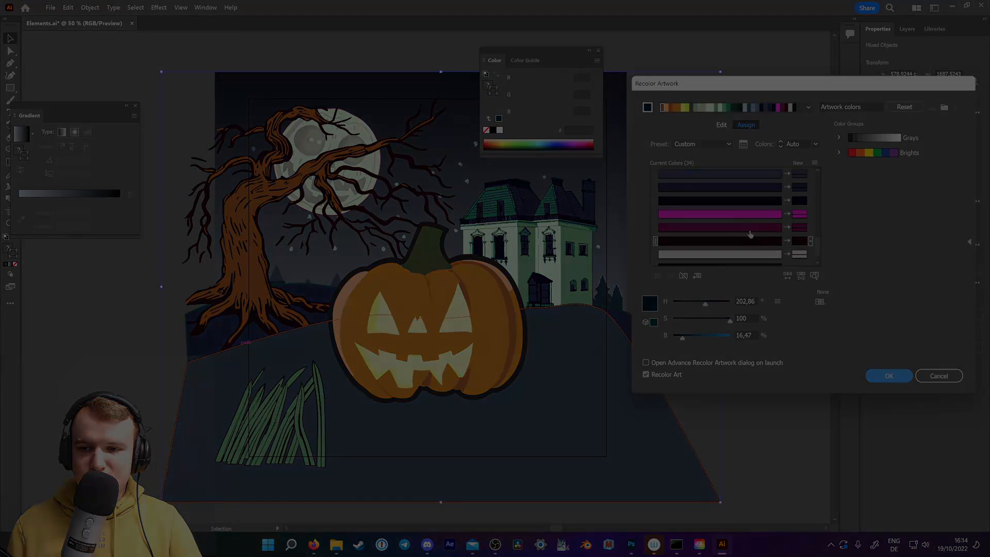